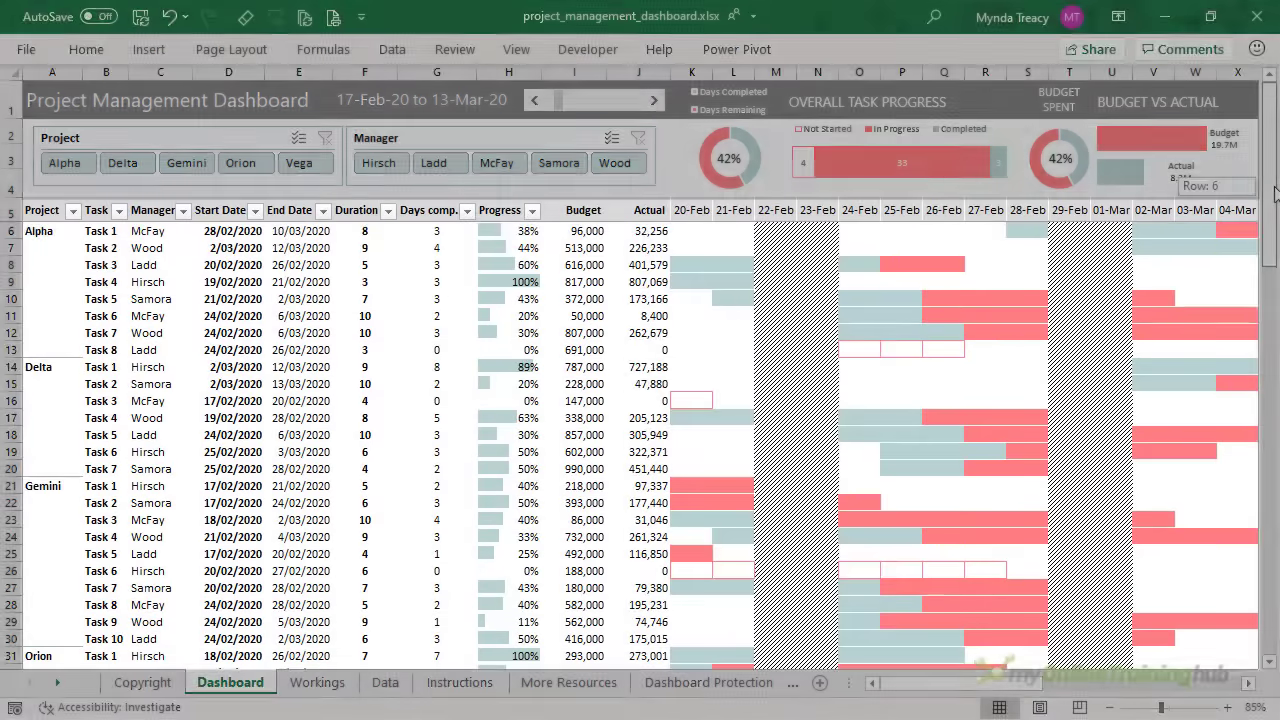
Filter the dashboard slicers to the Delta and Gemini projects and two managers
drag(1275, 194, 1278, 283)
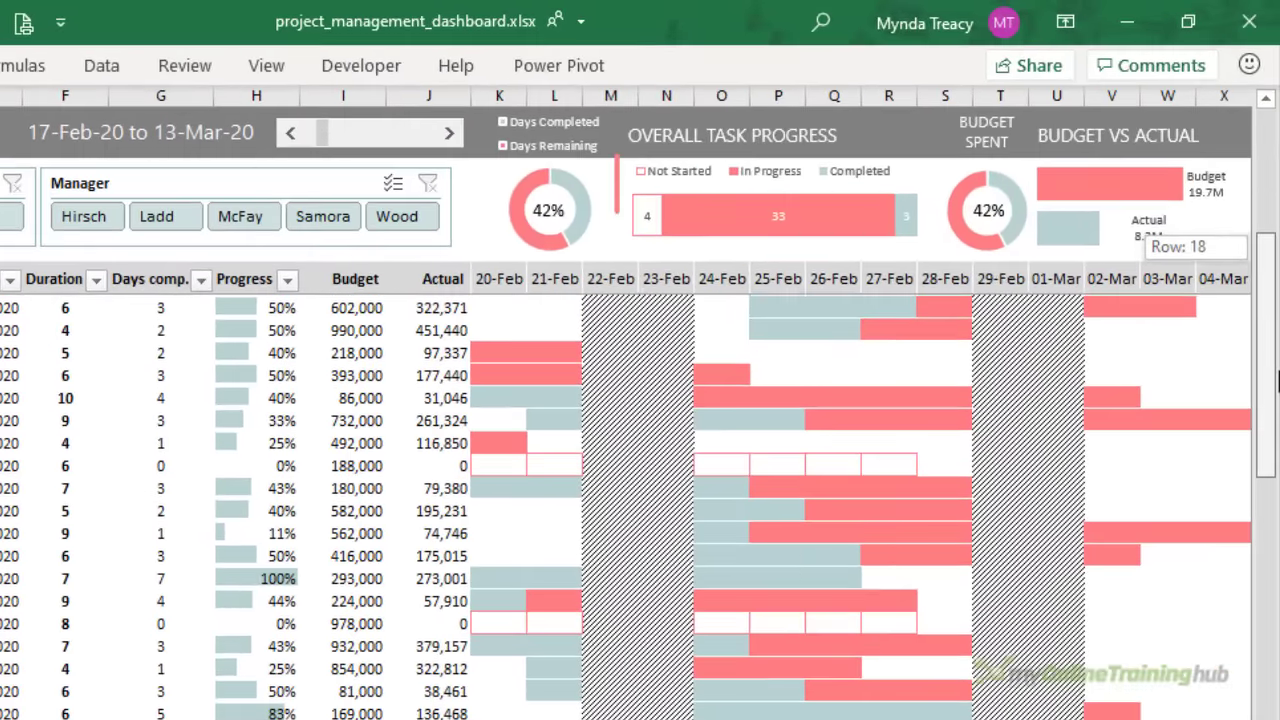
drag(1277, 375, 1277, 412)
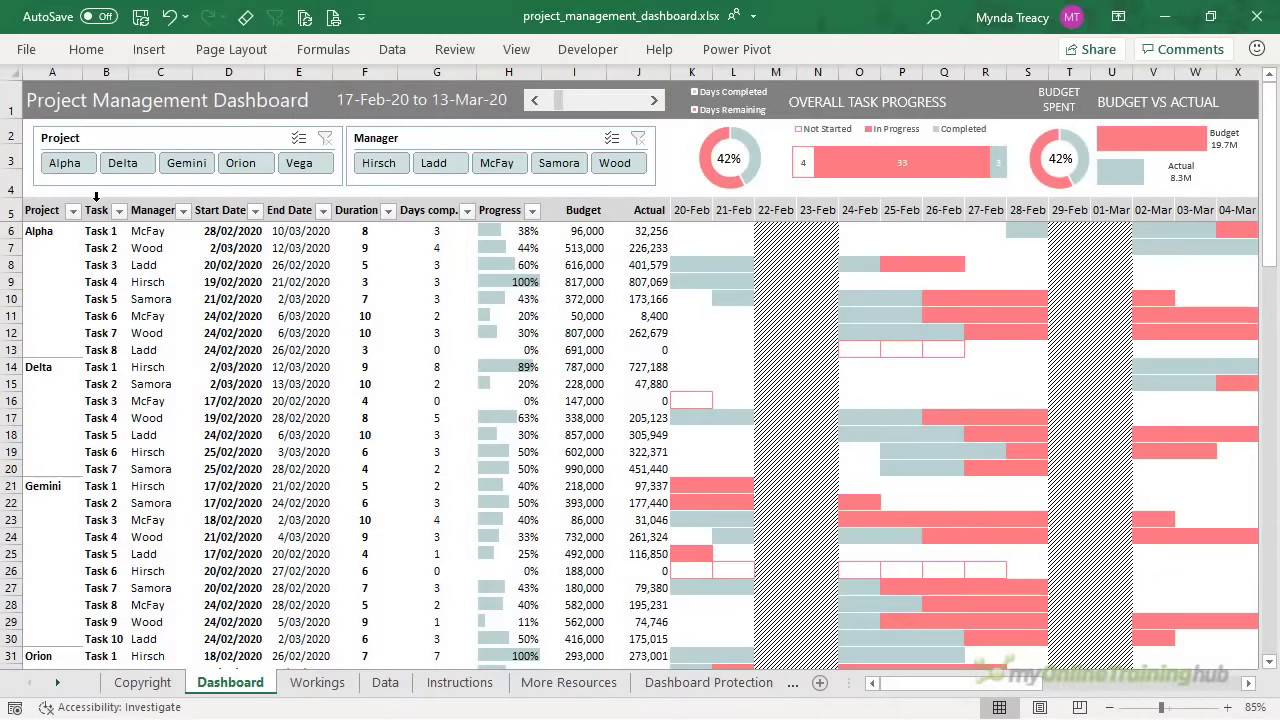
drag(88, 165, 126, 166)
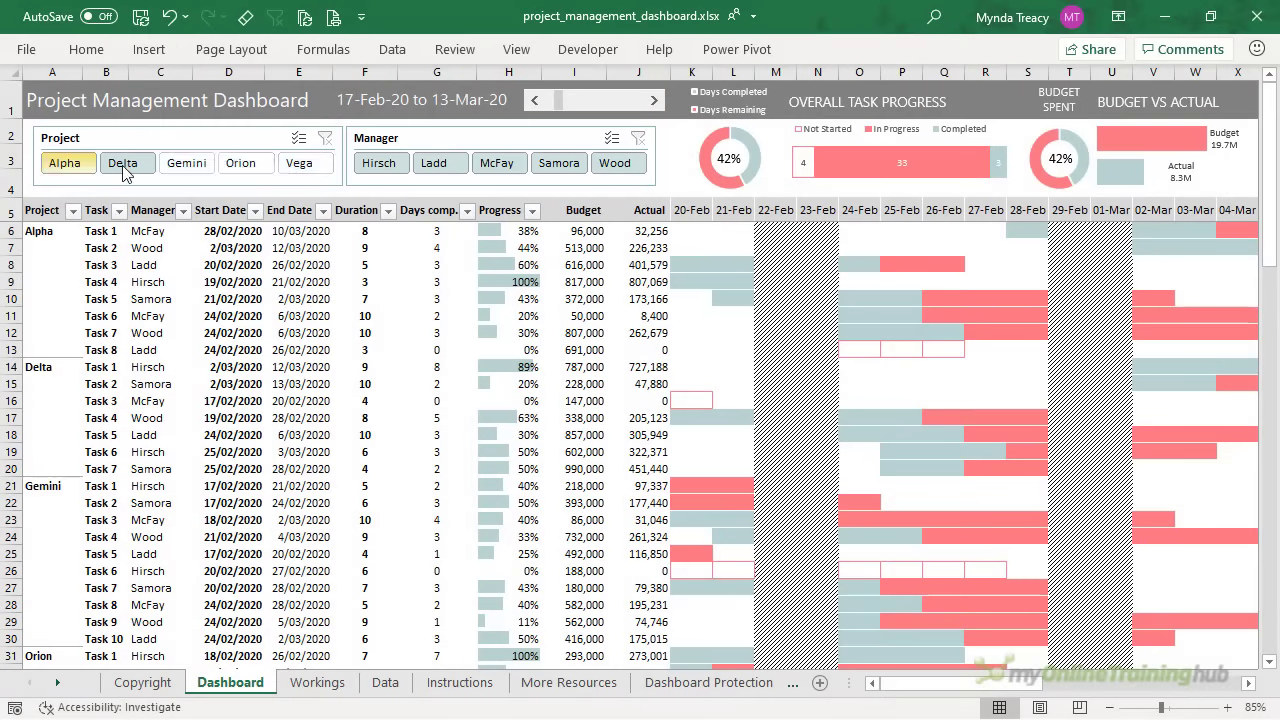
click(432, 168)
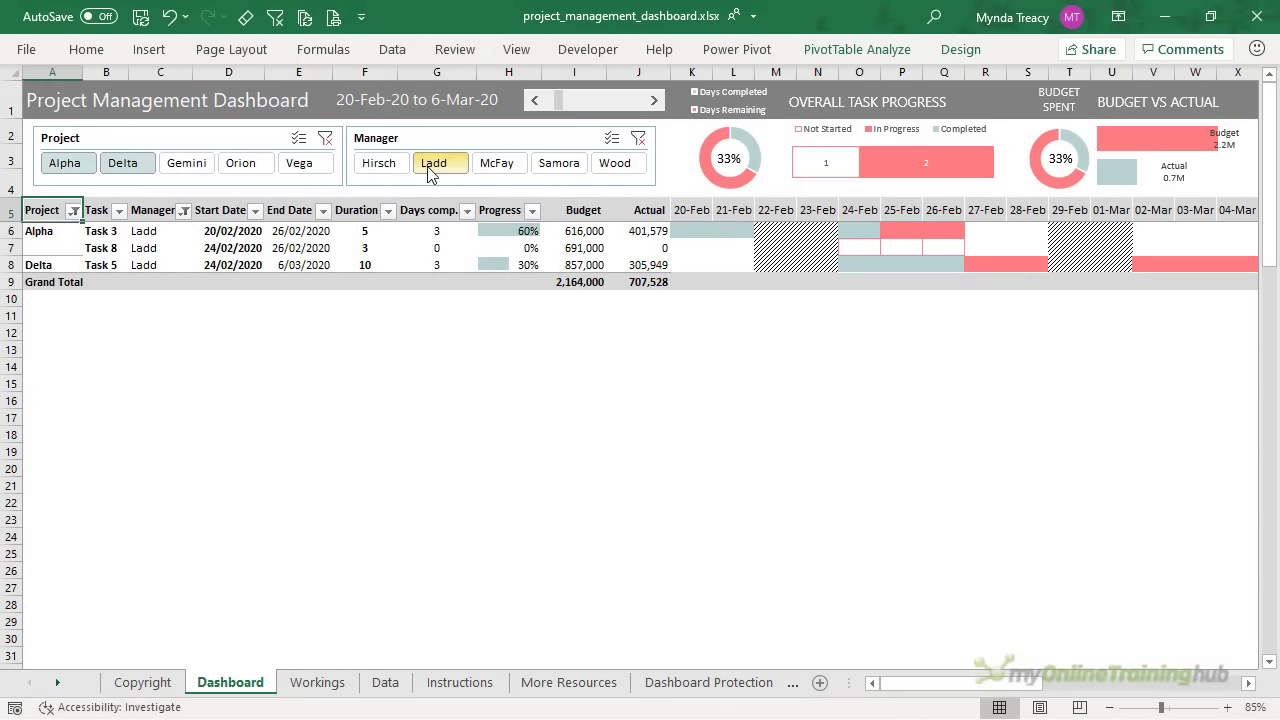
ctrl+click(386, 166)
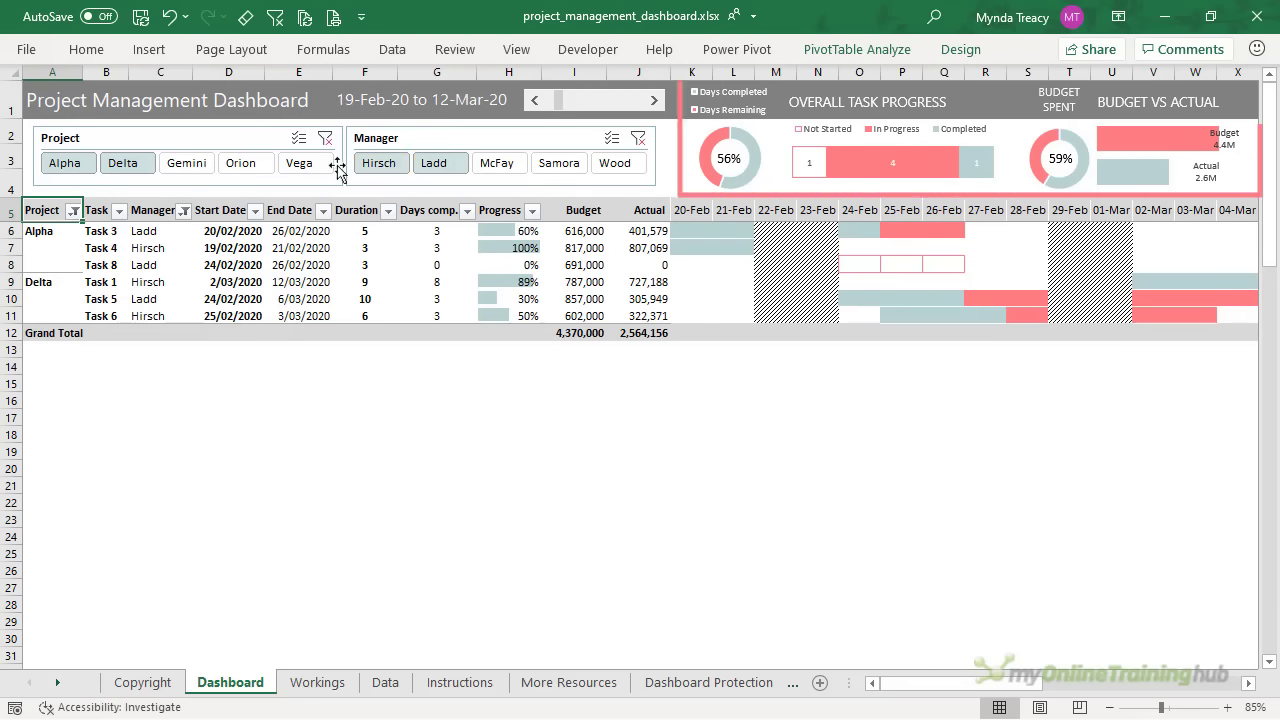
click(200, 170)
ctrl+click(126, 172)
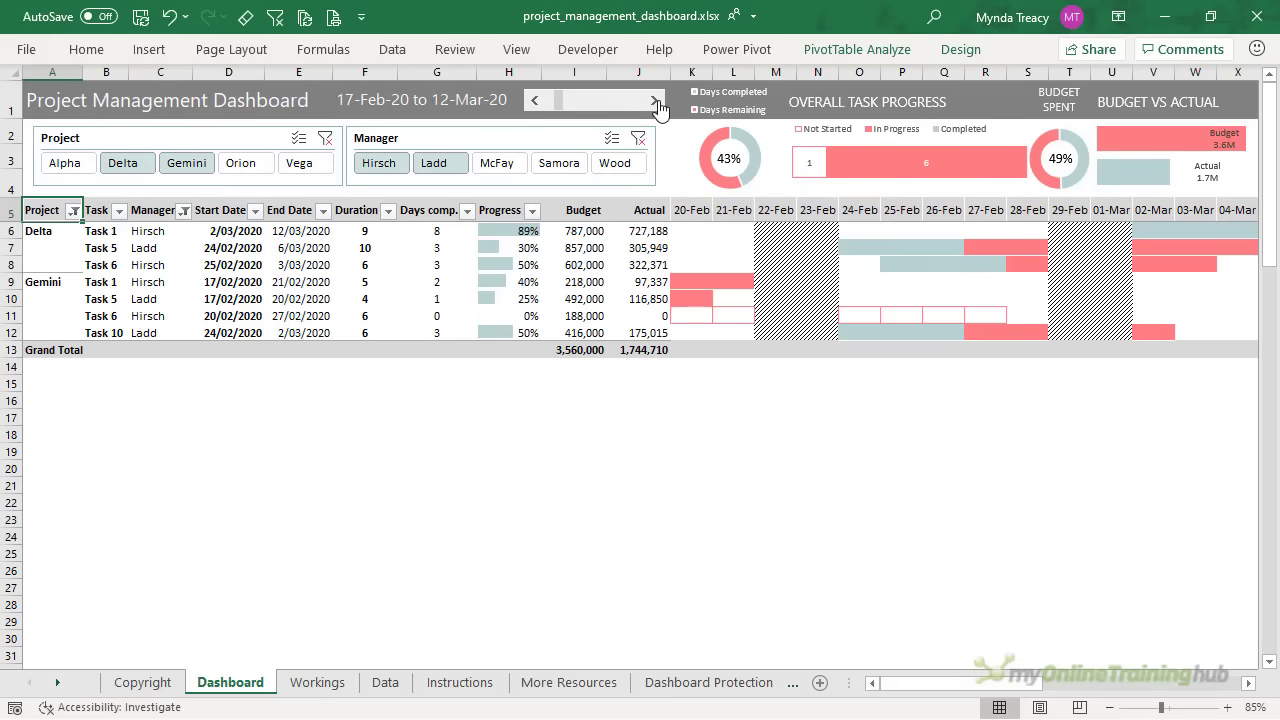
Advance the Gantt chart timeline several days forward
click(656, 101)
click(656, 101)
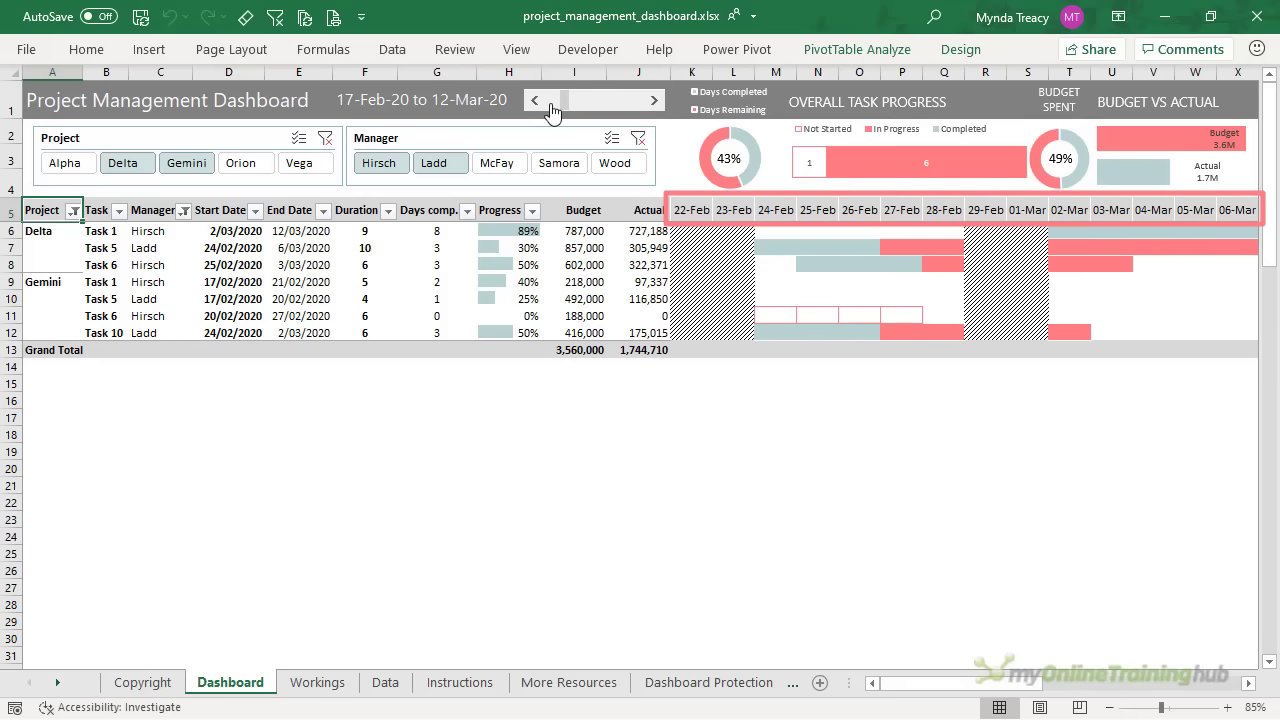
drag(551, 112, 562, 108)
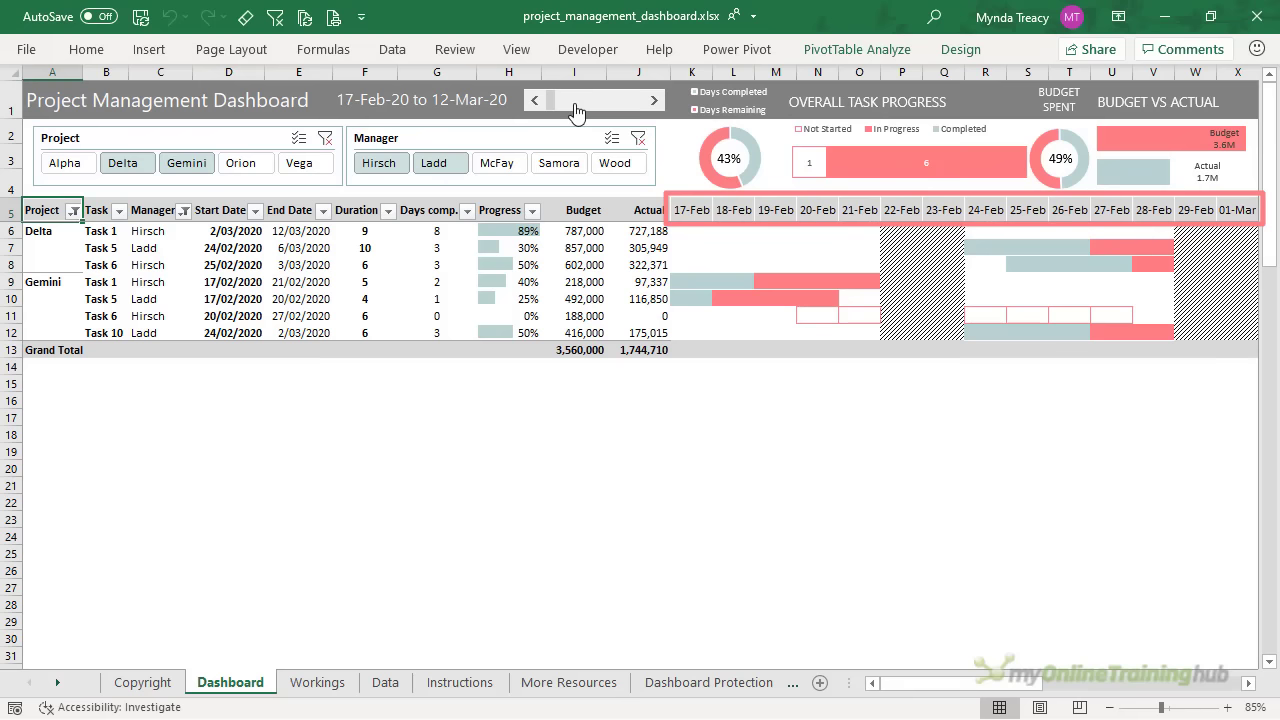
click(590, 112)
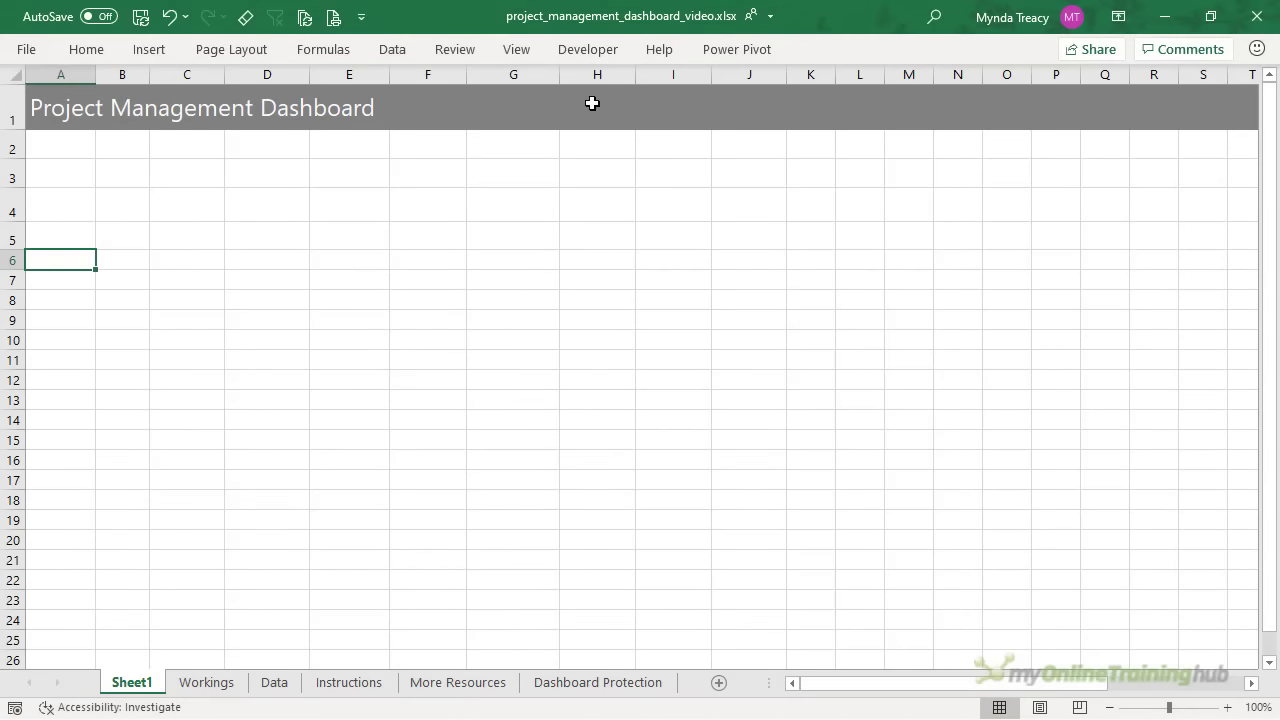
Rename Sheet1 to 'Dashboard', then switch to the Data sheet
click(12, 108)
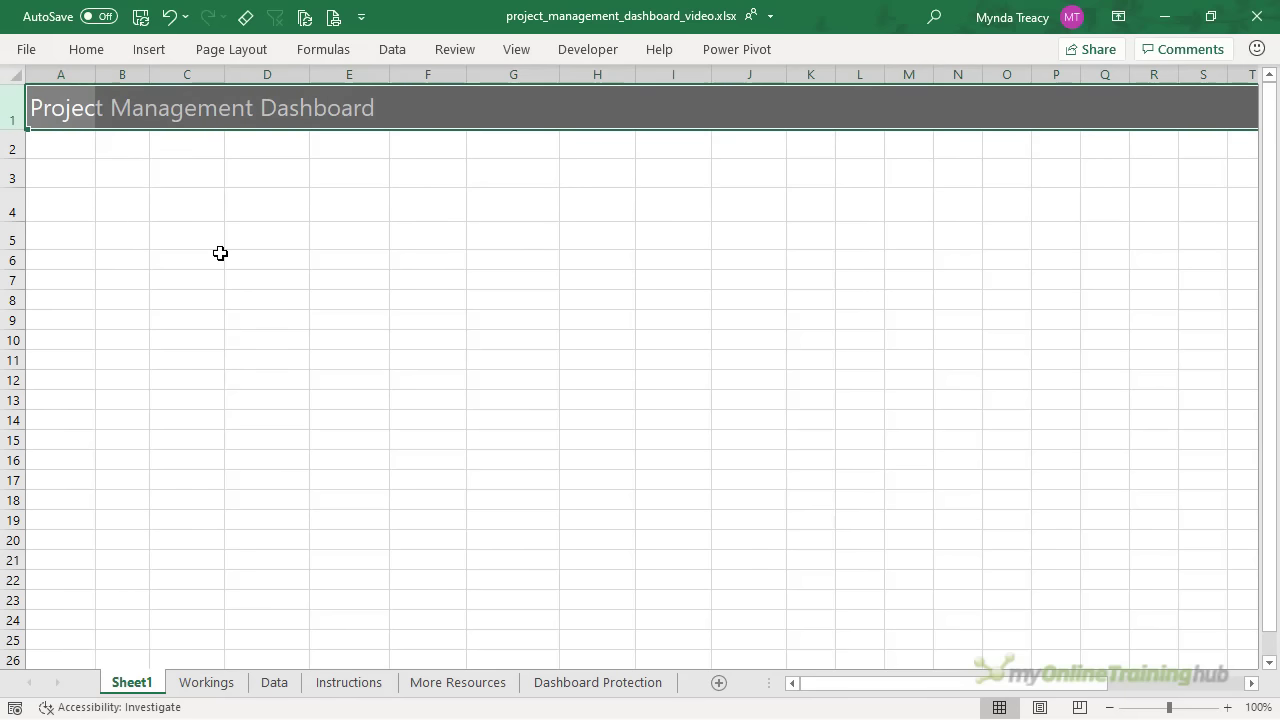
click(90, 108)
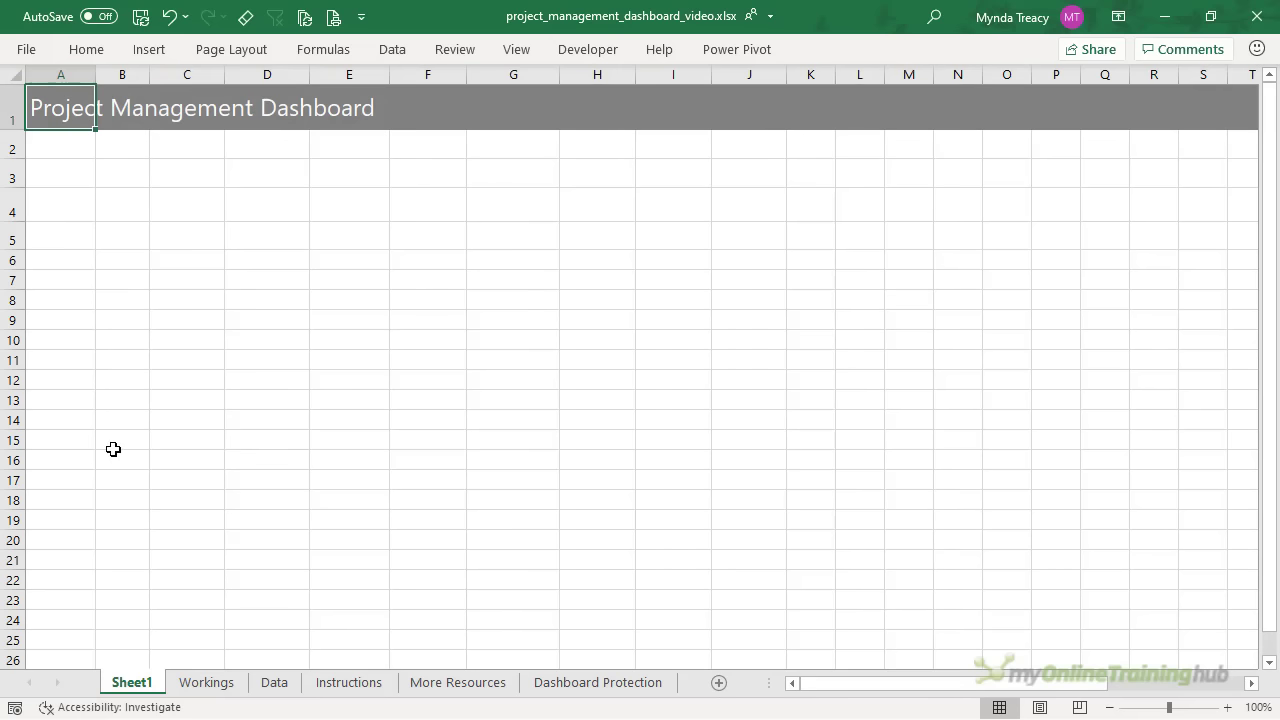
double_click(132, 682)
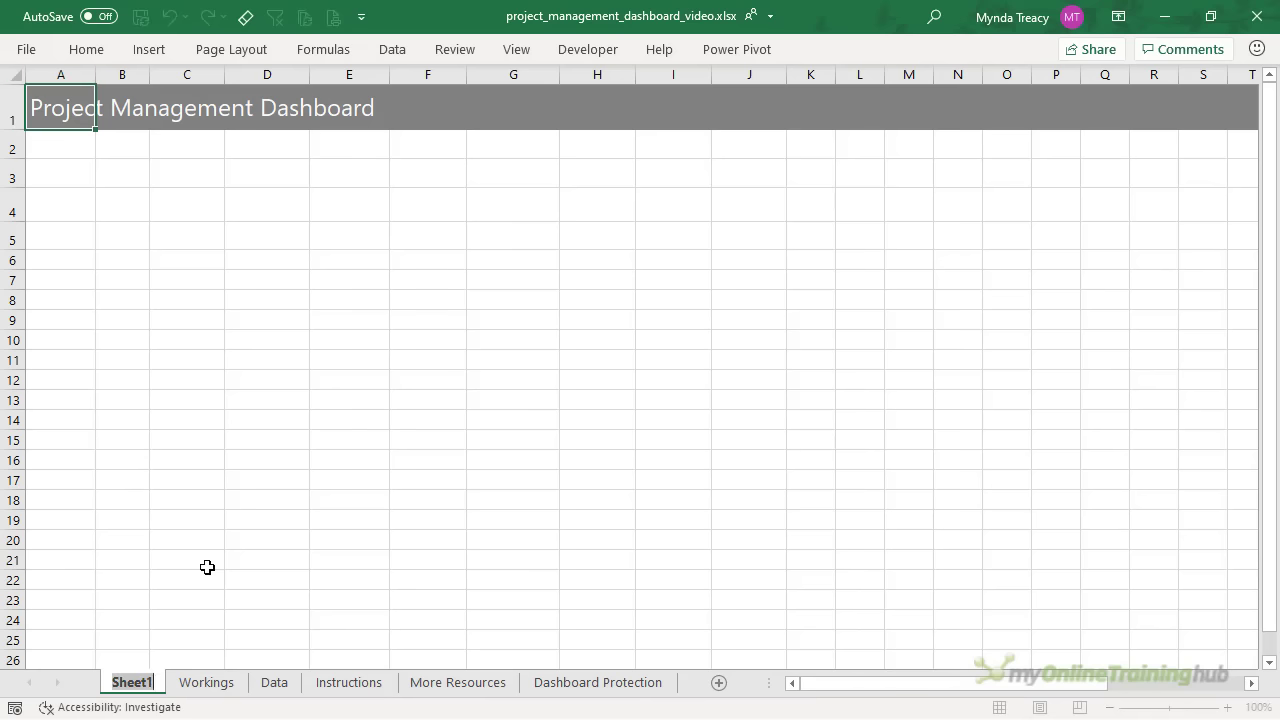
text(Dashboard)
key(Return)
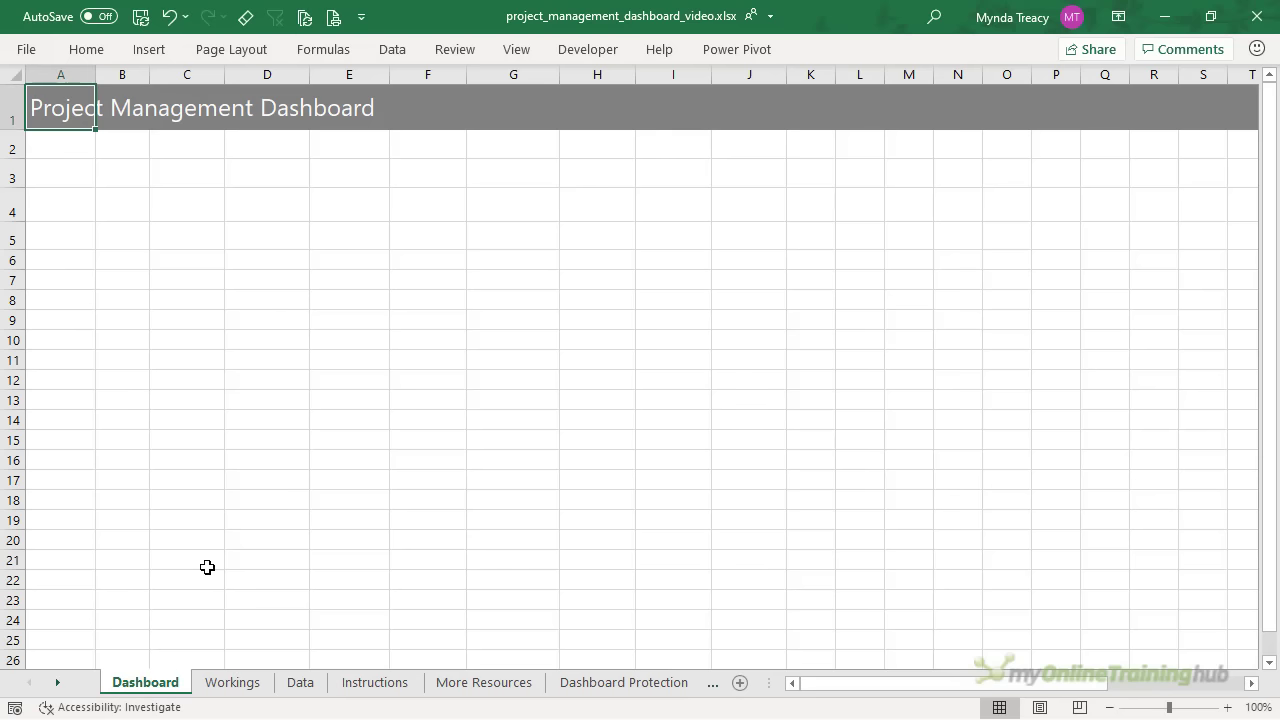
click(308, 682)
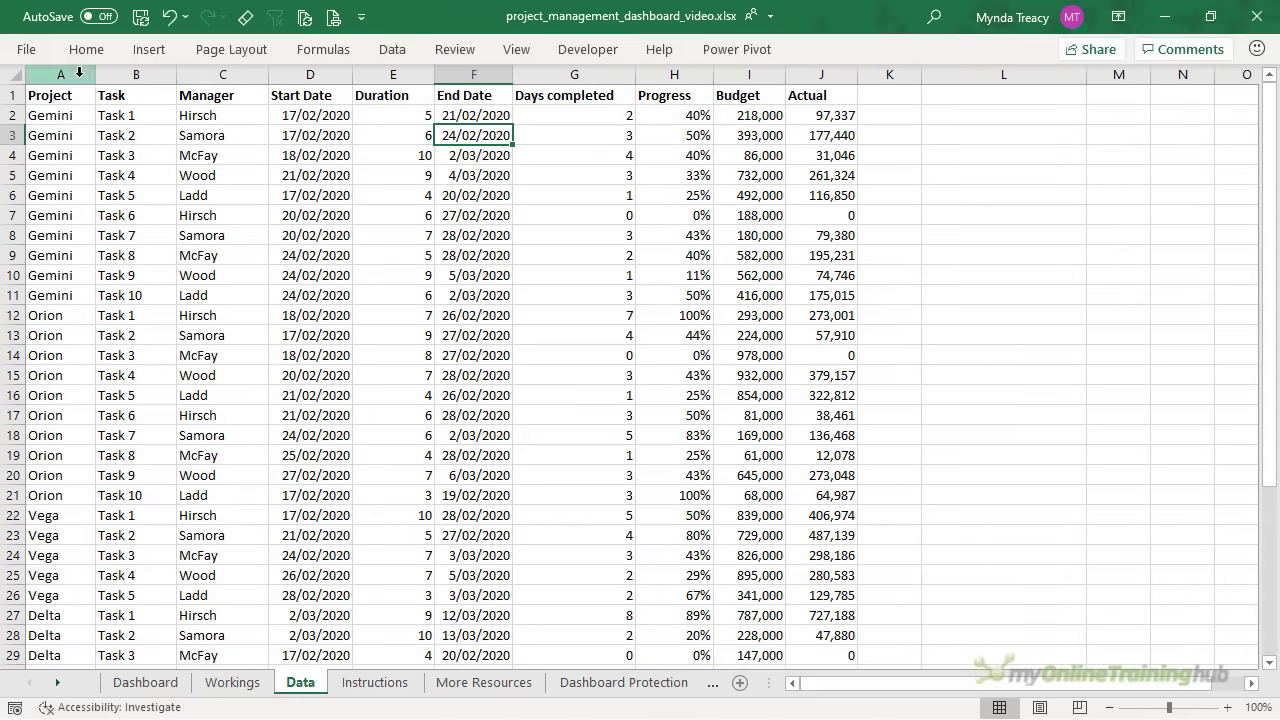
Select End Date cell F2 and show the formula bar to reveal its WORKDAY.INTL formula
drag(79, 72, 808, 74)
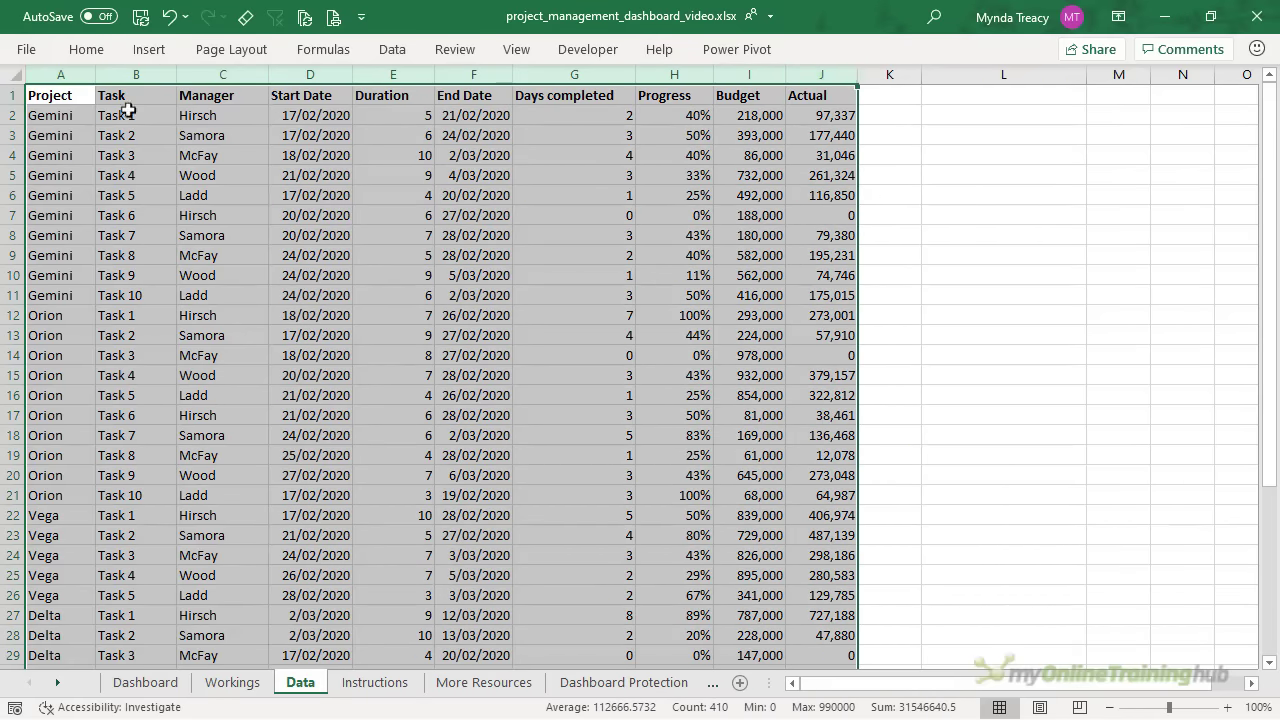
drag(17, 116, 14, 293)
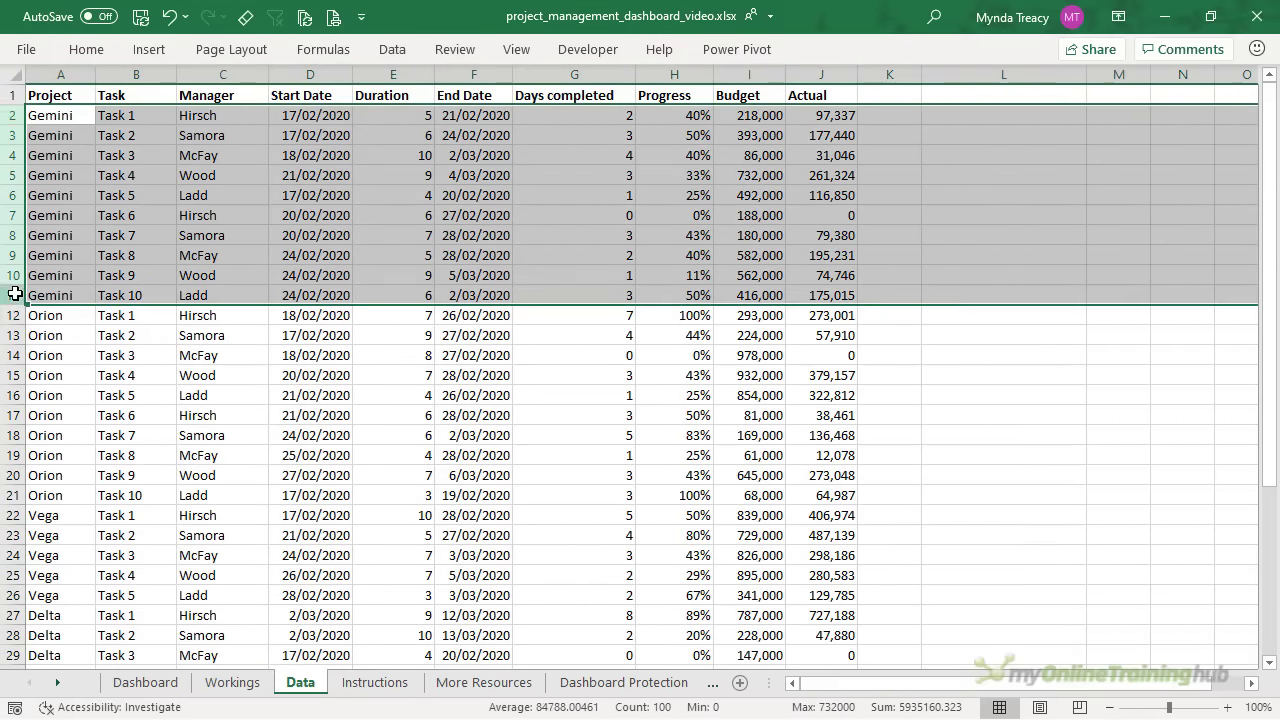
click(462, 114)
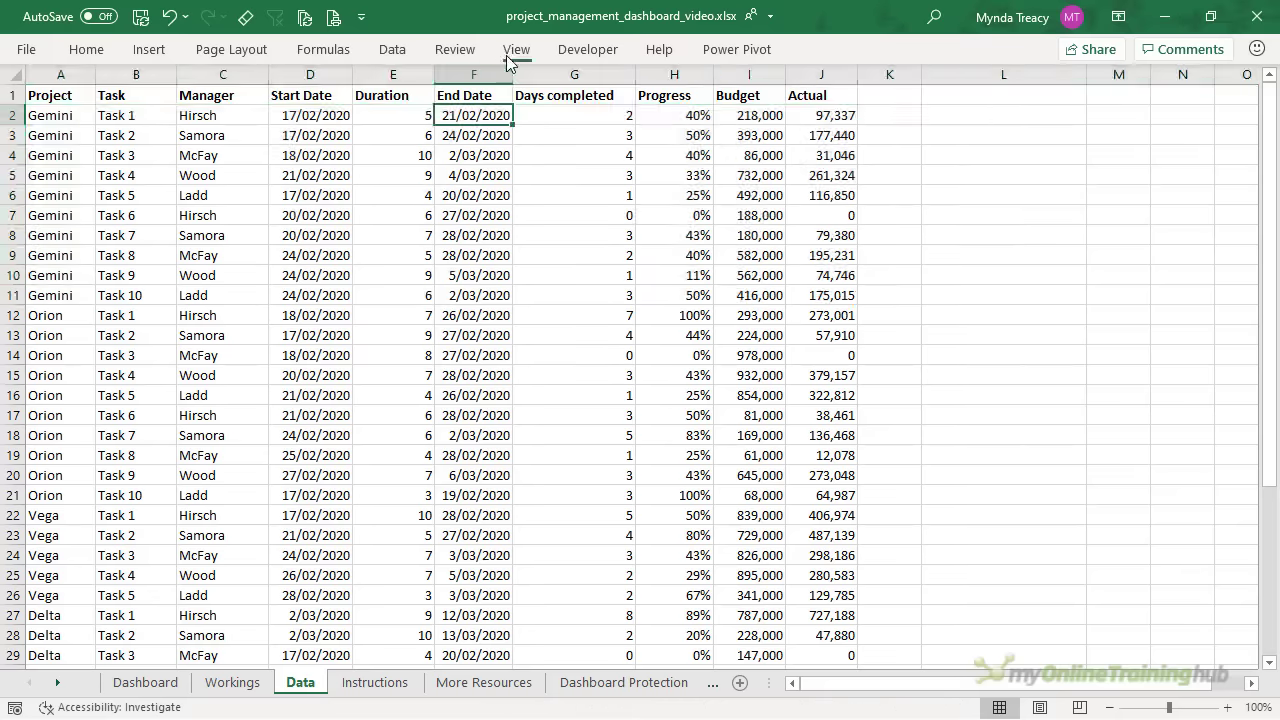
click(514, 52)
click(304, 88)
scroll(600, 400, up, 2)
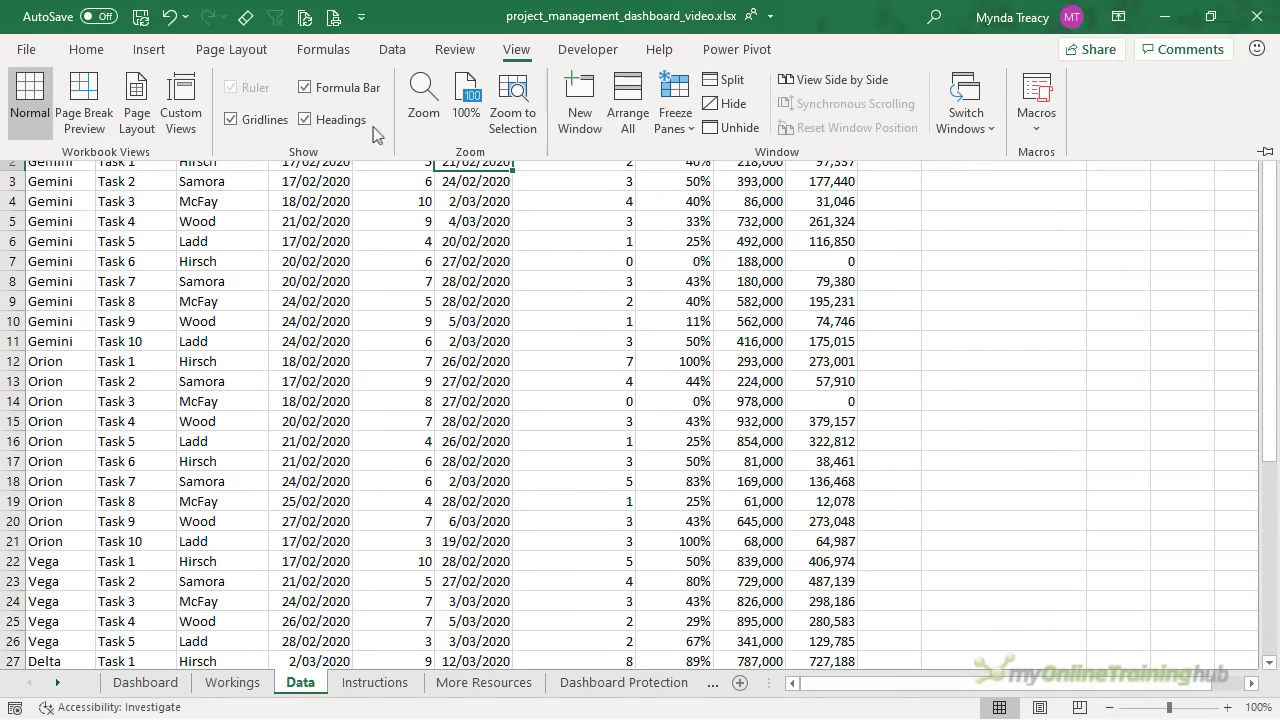
key(ctrl+F1)
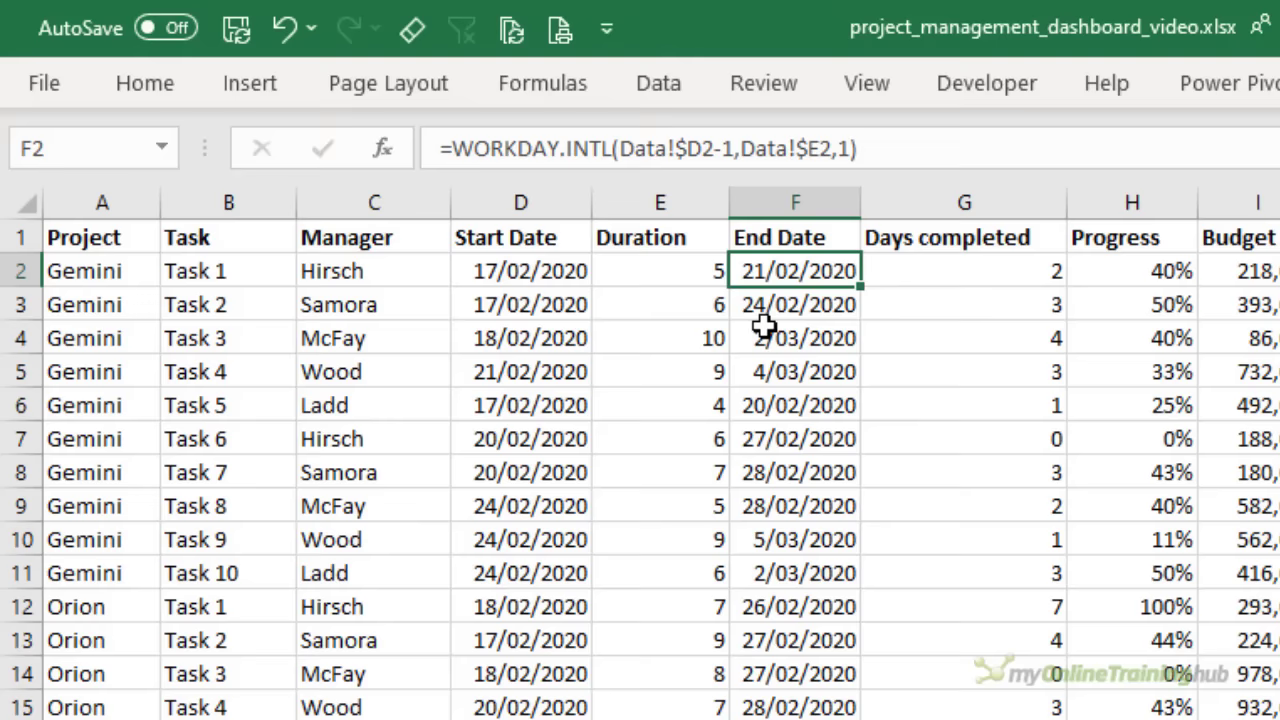
click(648, 148)
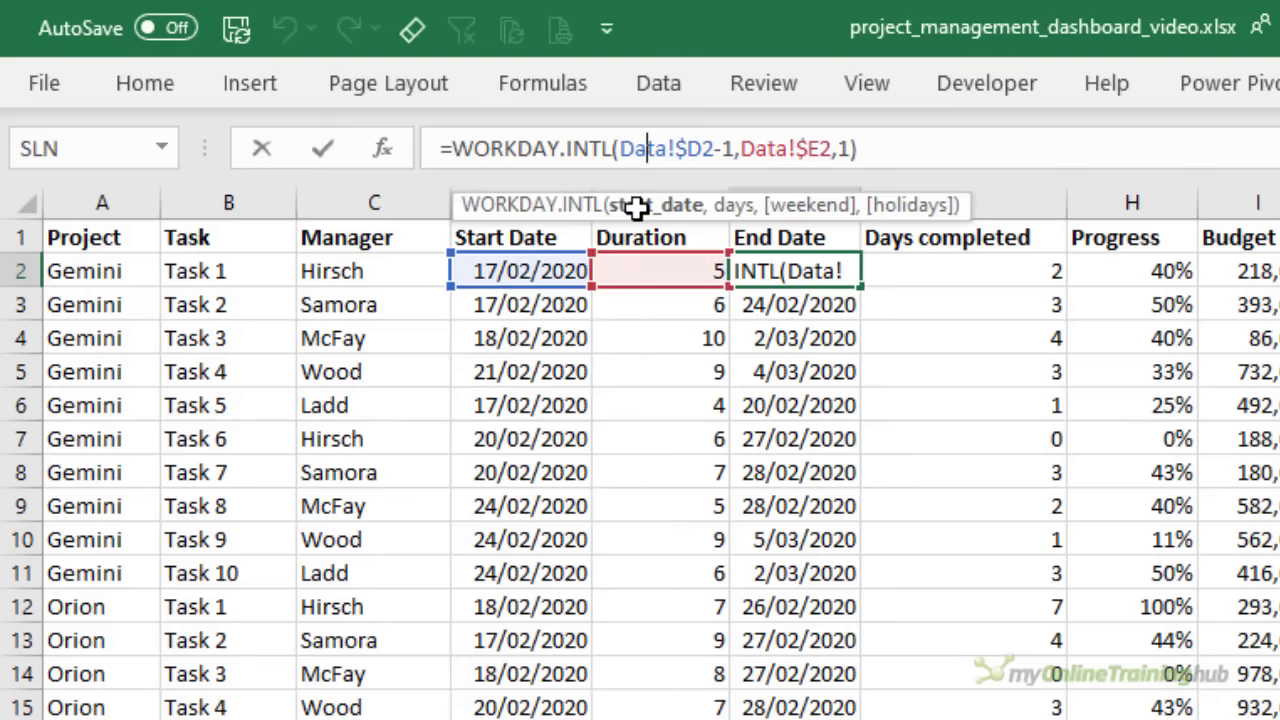
click(640, 210)
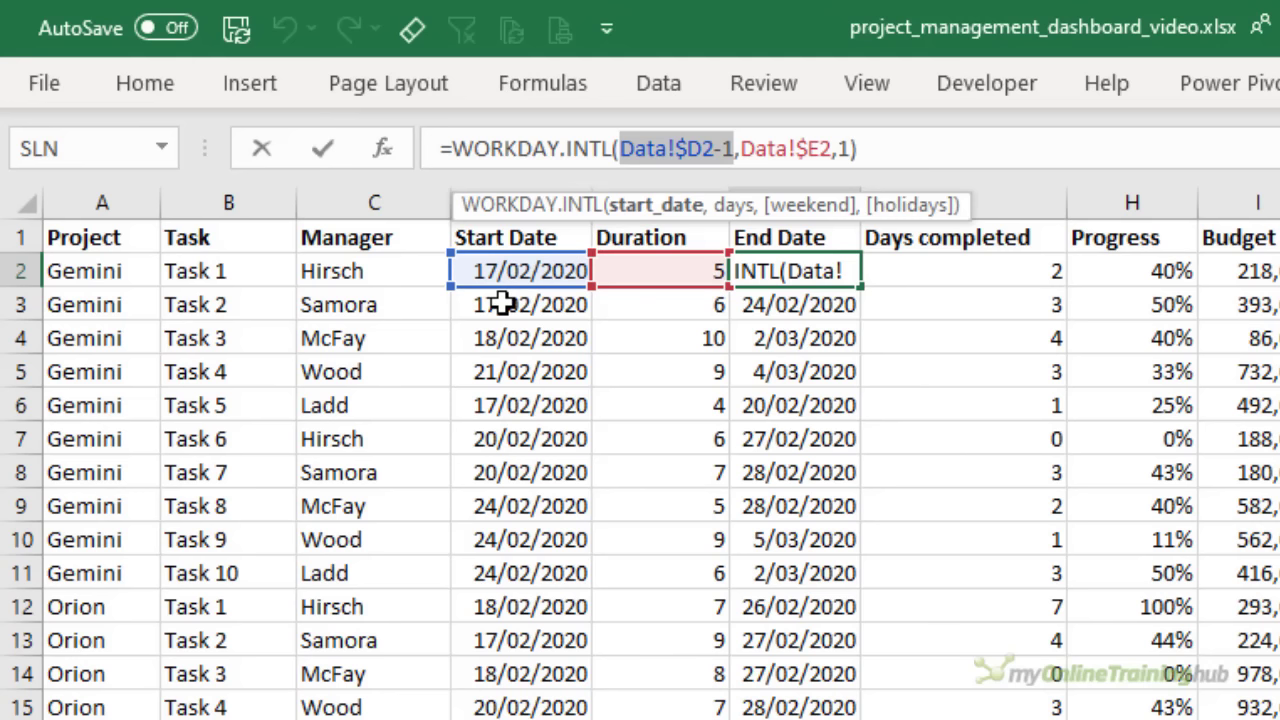
click(735, 205)
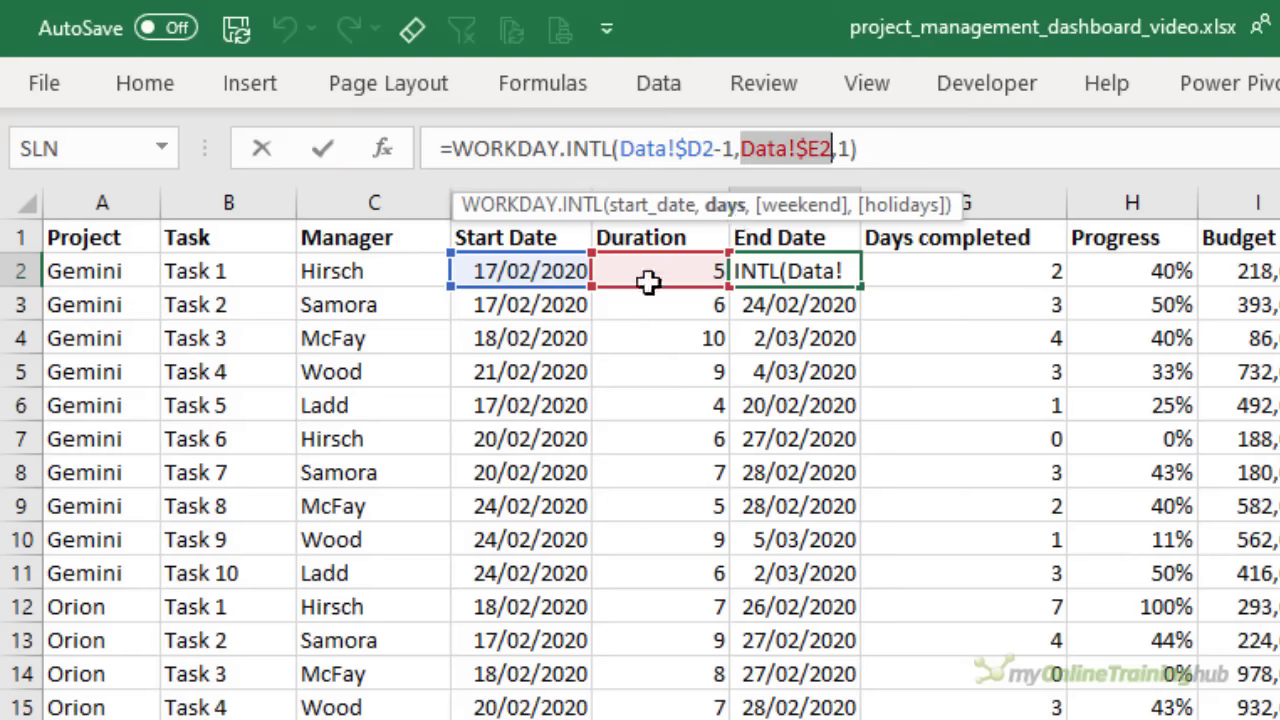
click(804, 206)
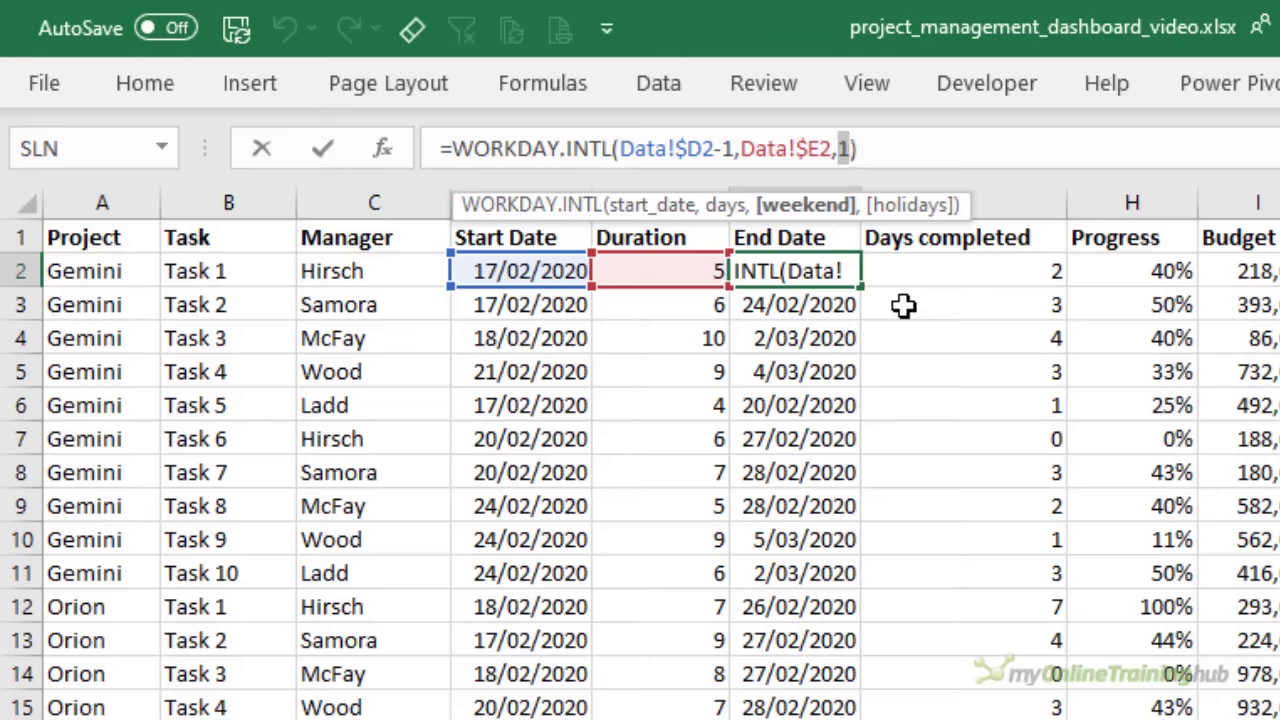
key(BackSpace)
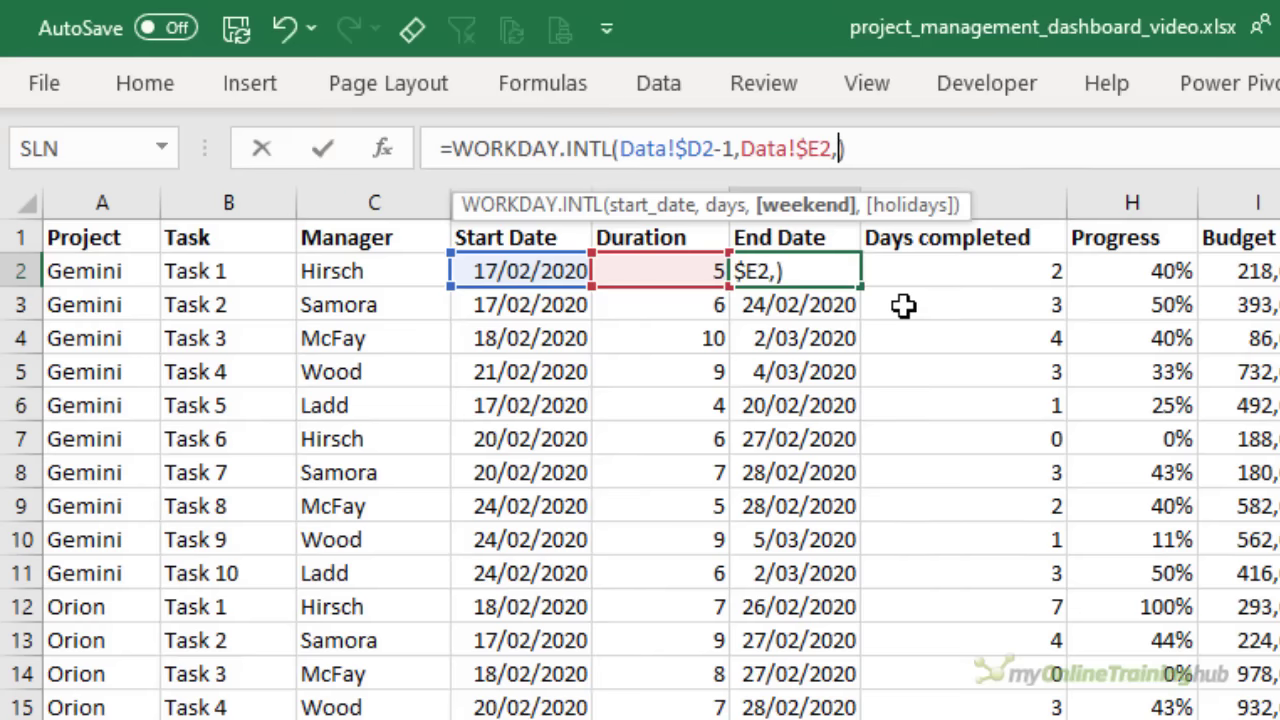
key(BackSpace)
text(,)
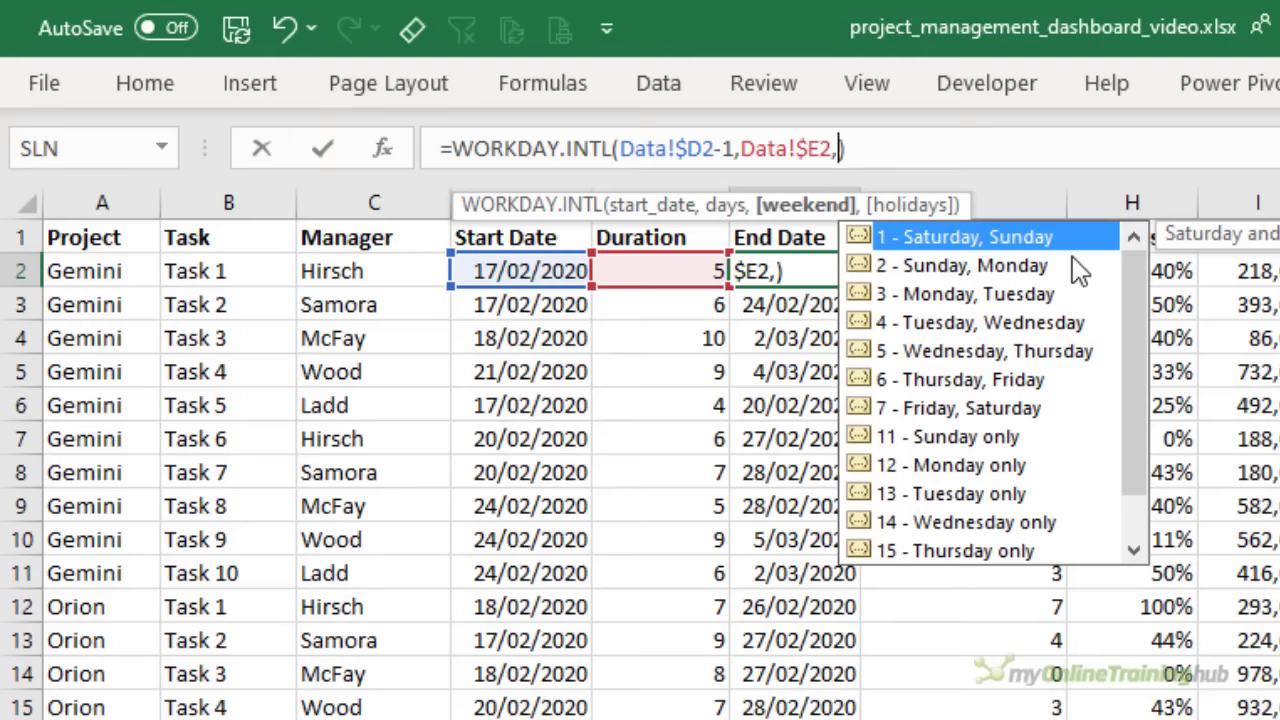
drag(1134, 284, 1112, 322)
text(1,)
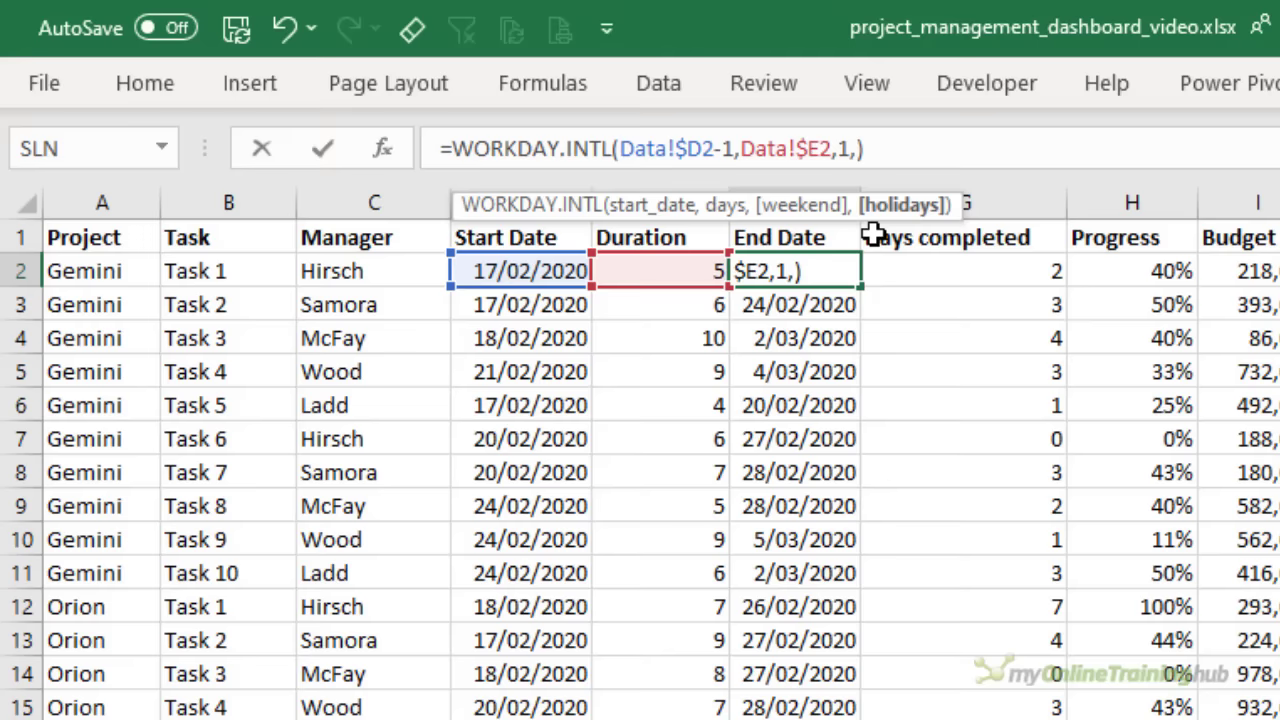
key(BackSpace)
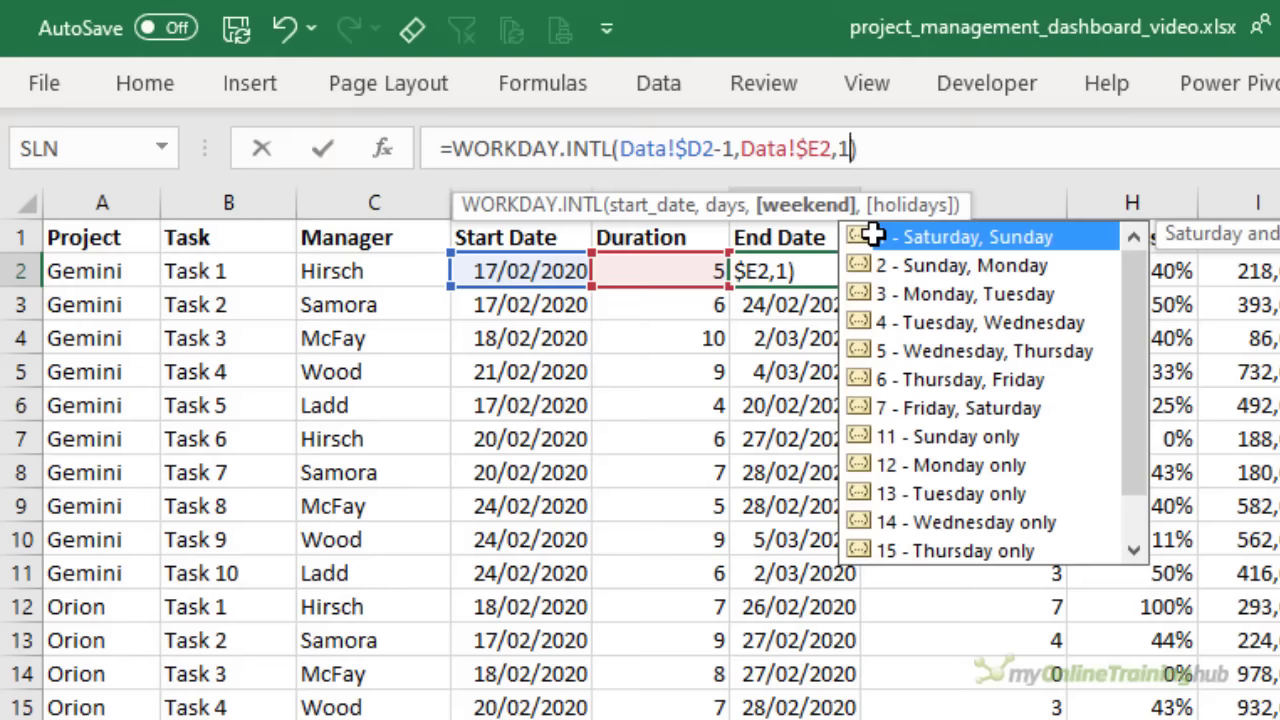
key(Return)
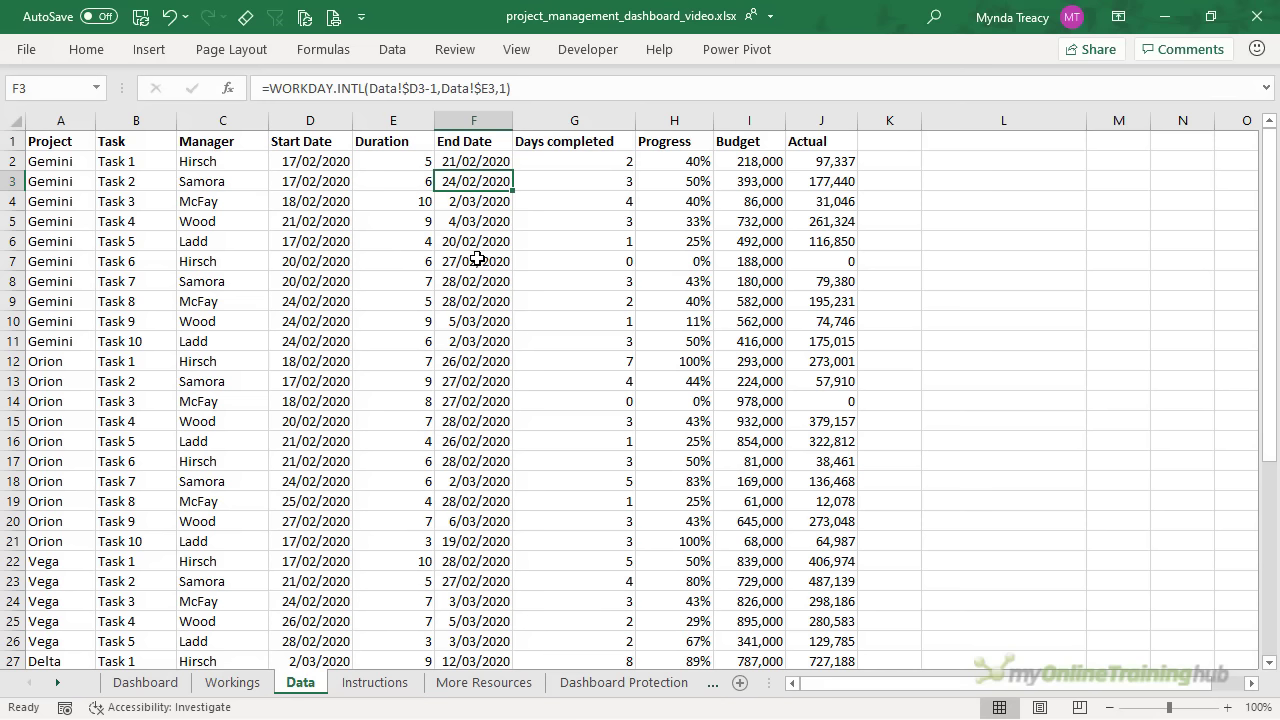
Convert the task data into an Excel table with headers
key(ctrl+t)
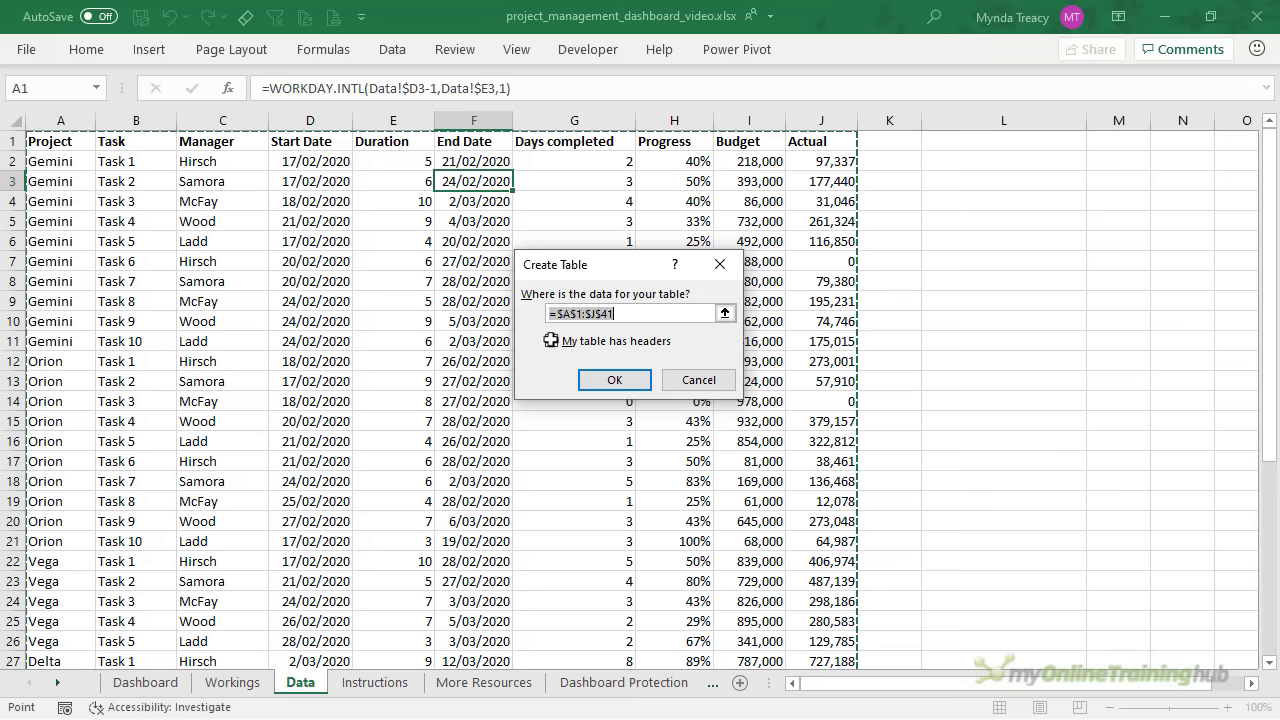
click(589, 383)
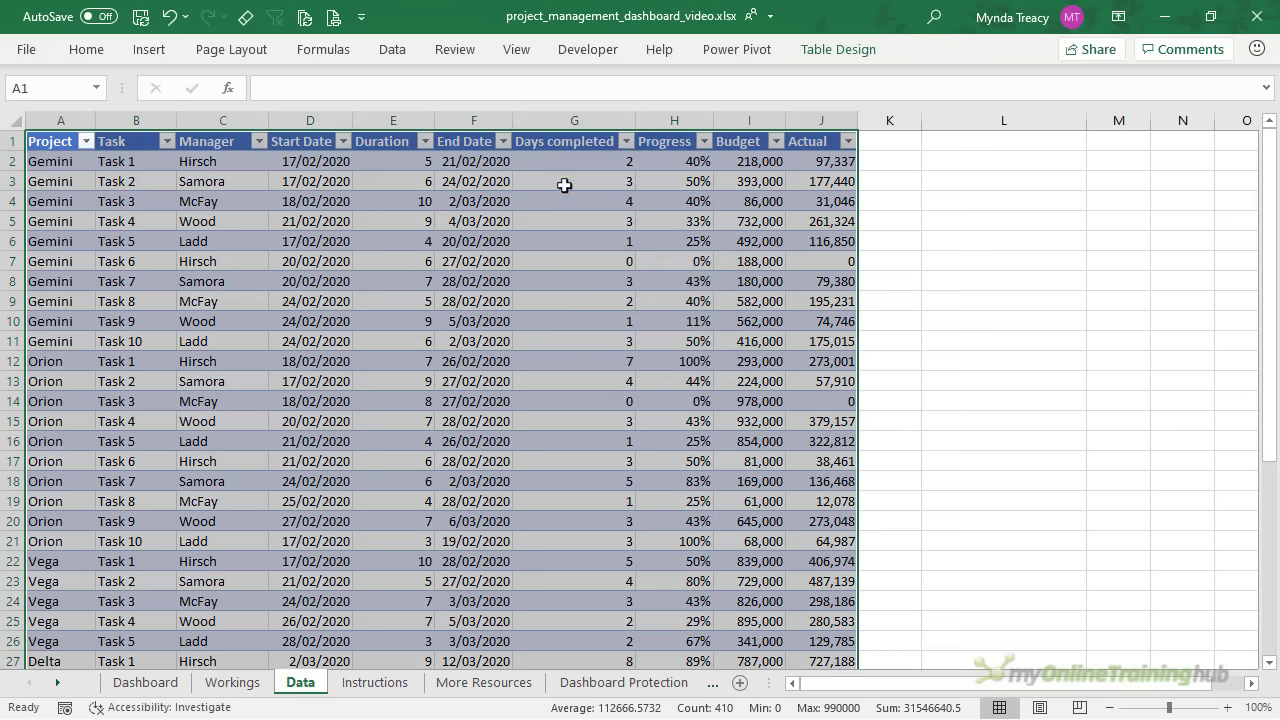
drag(559, 142, 50, 141)
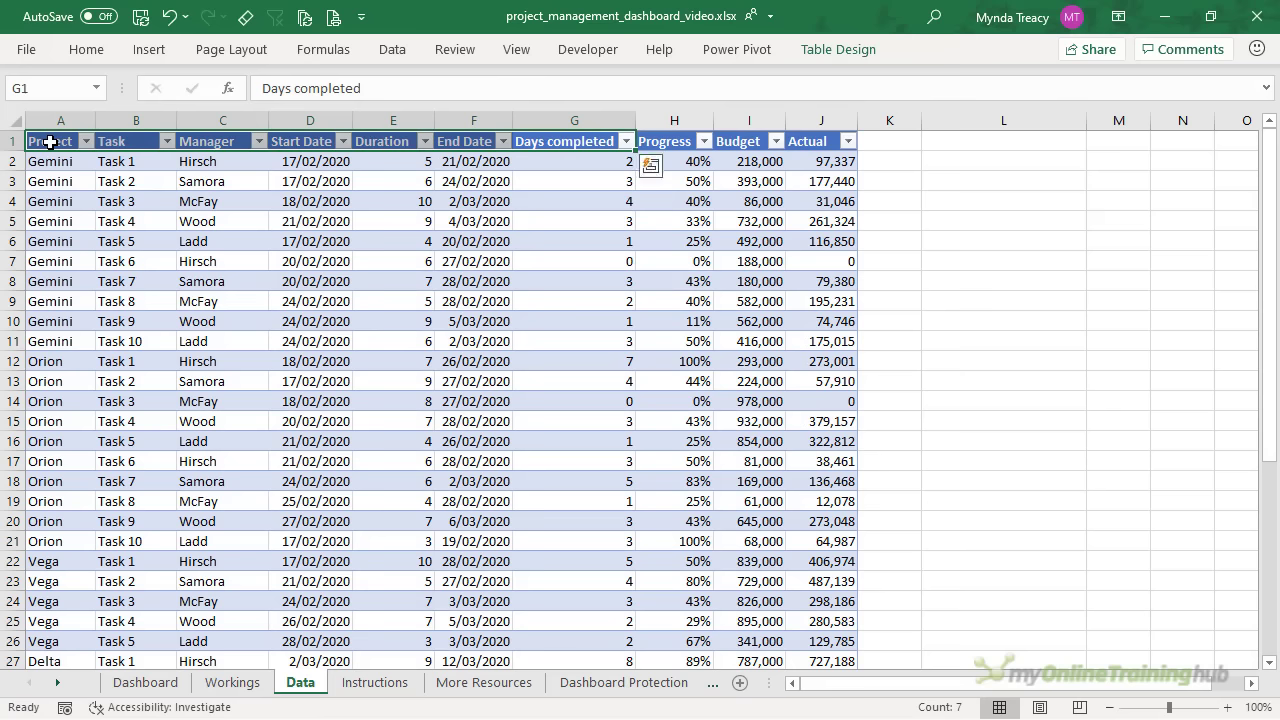
click(50, 141)
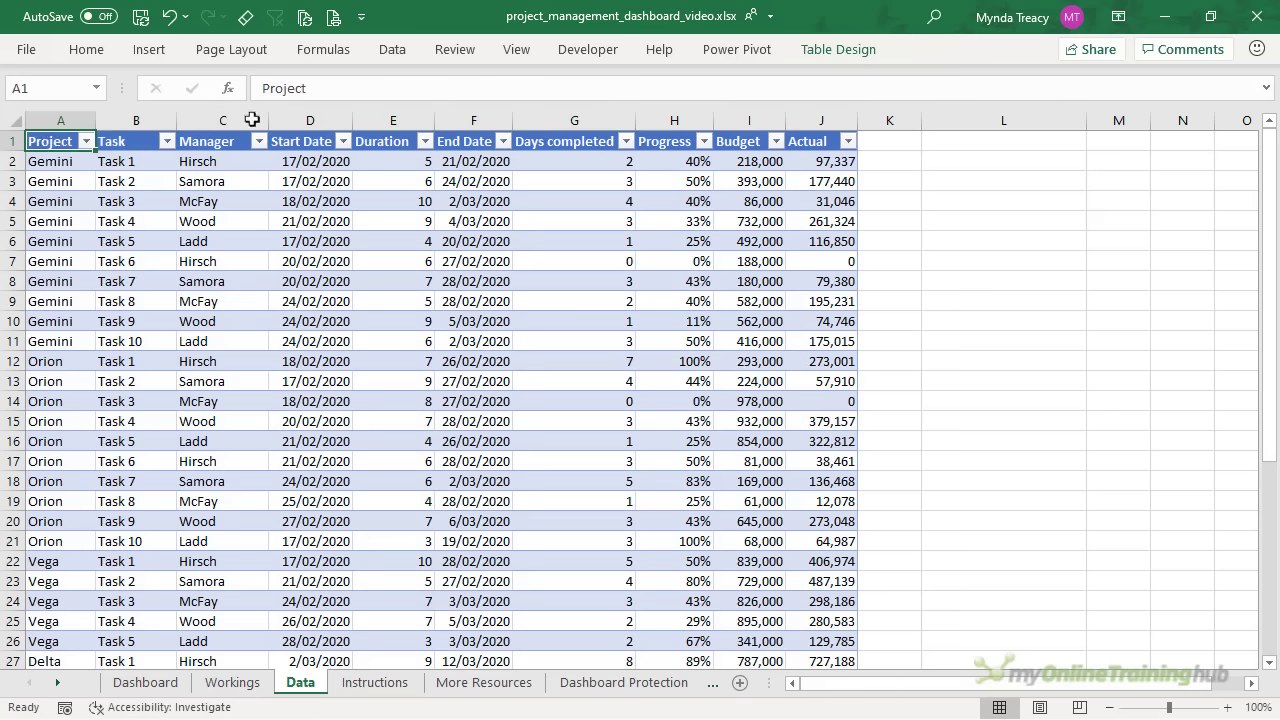
Show the Table Design options and pin the ribbon open
click(838, 50)
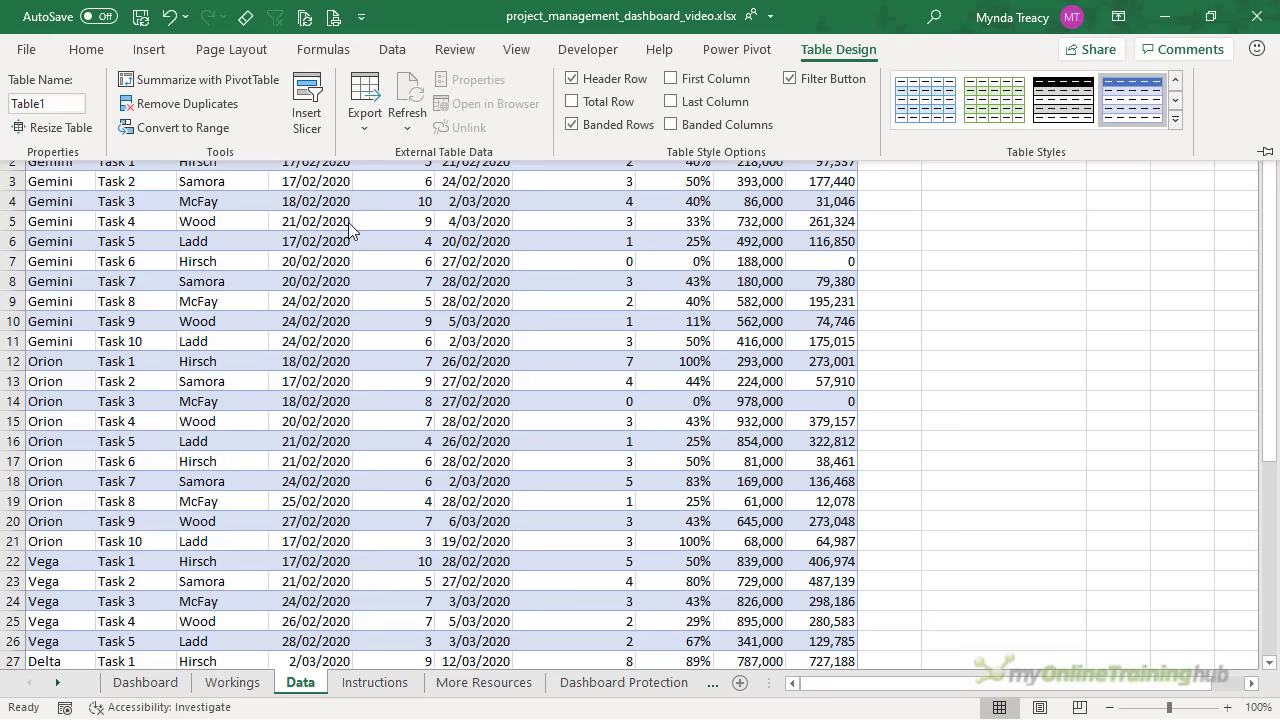
key(ctrl+F1)
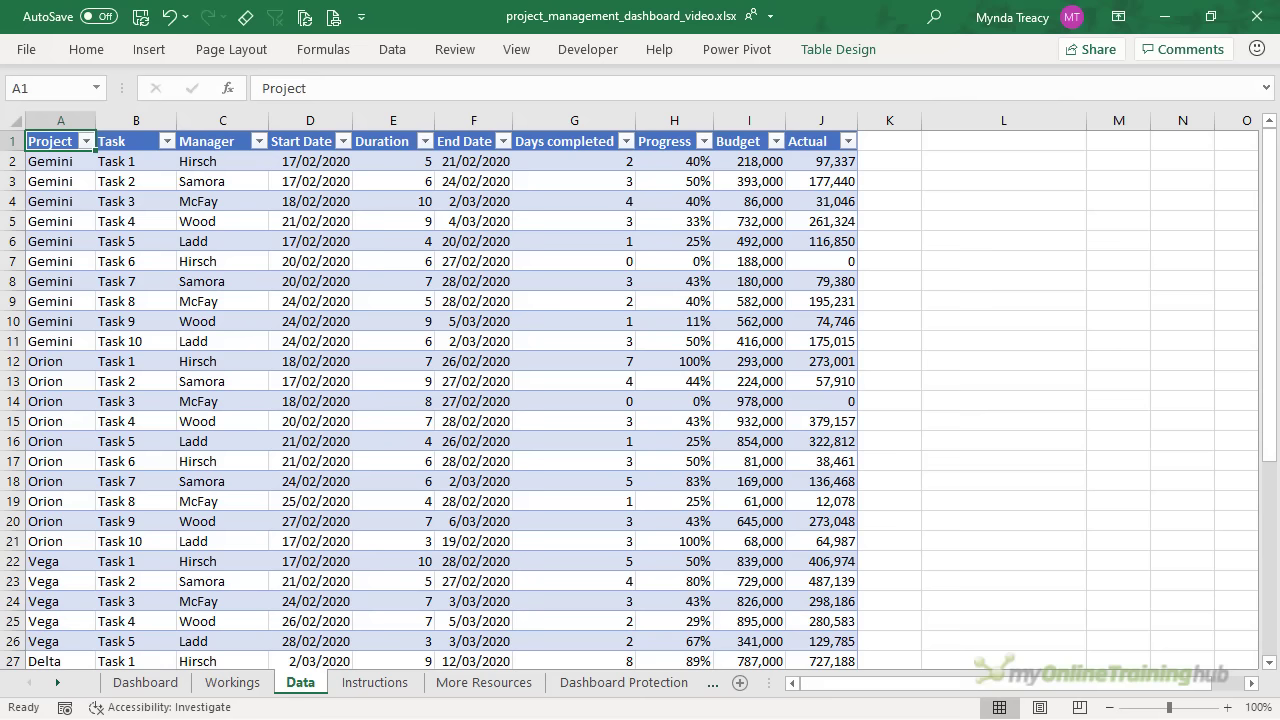
double_click(830, 49)
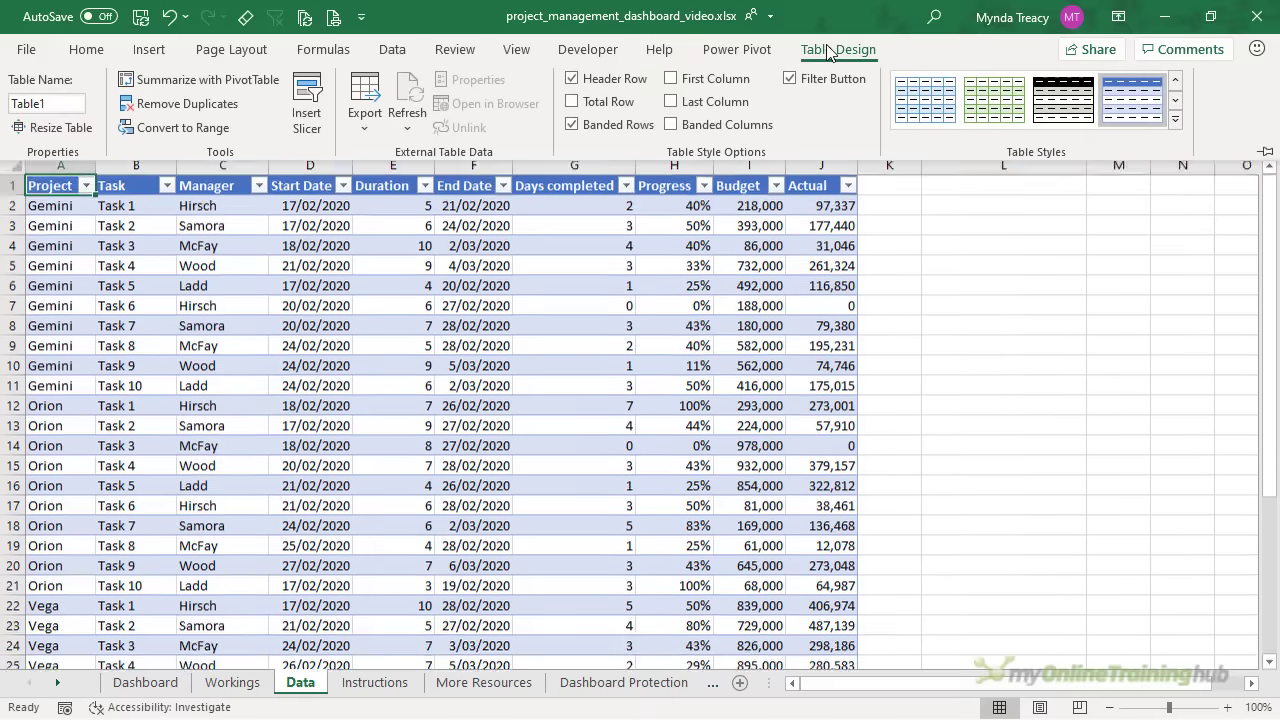
Create an empty PivotTable from Table1 at cell A5 of the Dashboard sheet
click(215, 86)
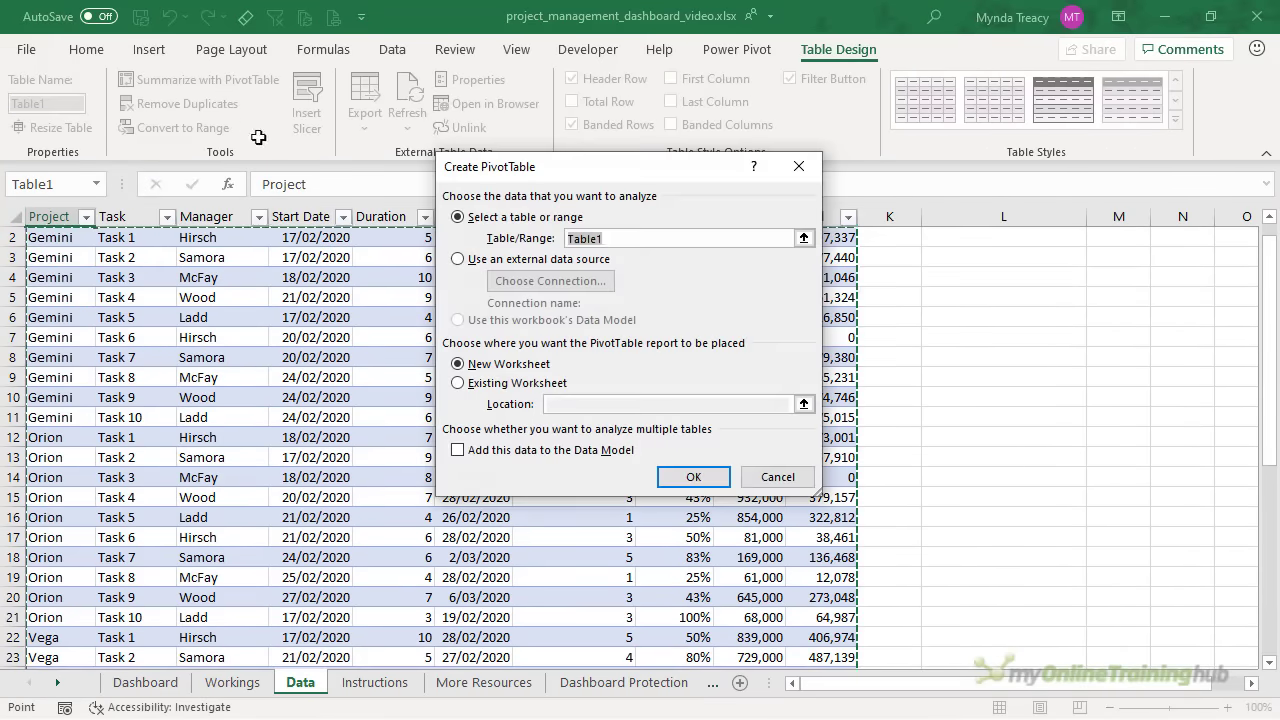
click(459, 384)
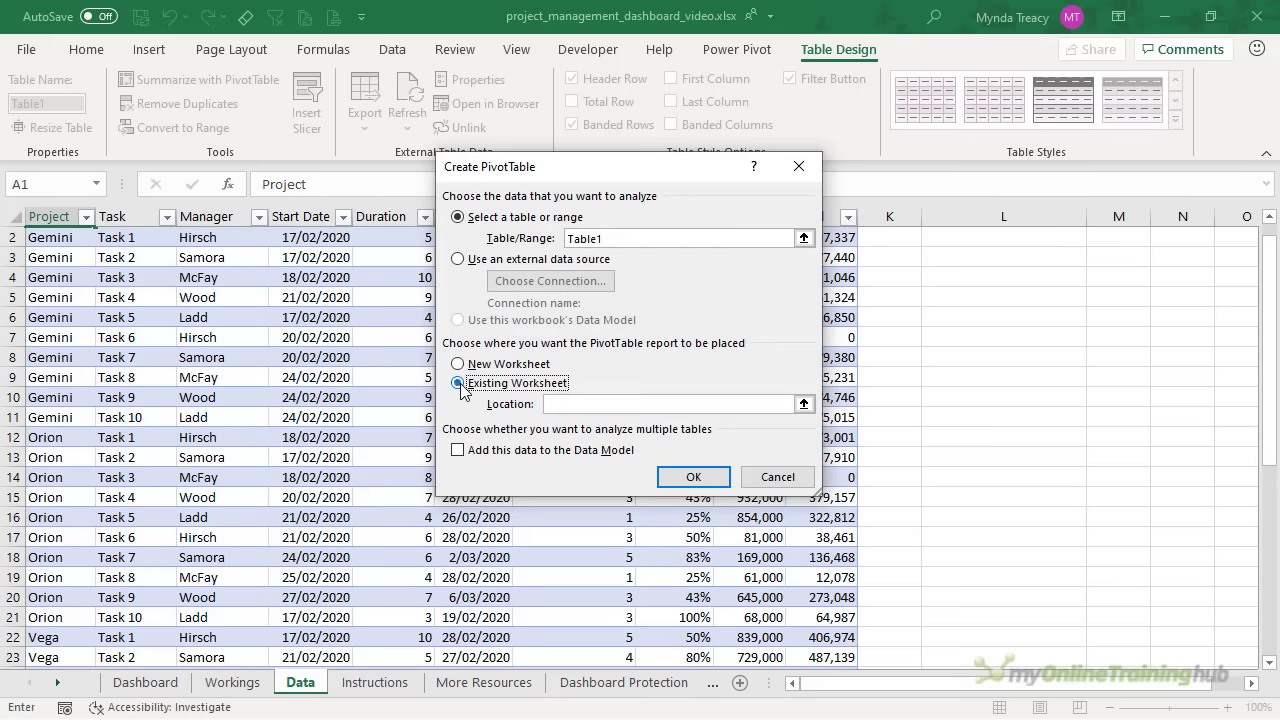
click(567, 402)
click(152, 684)
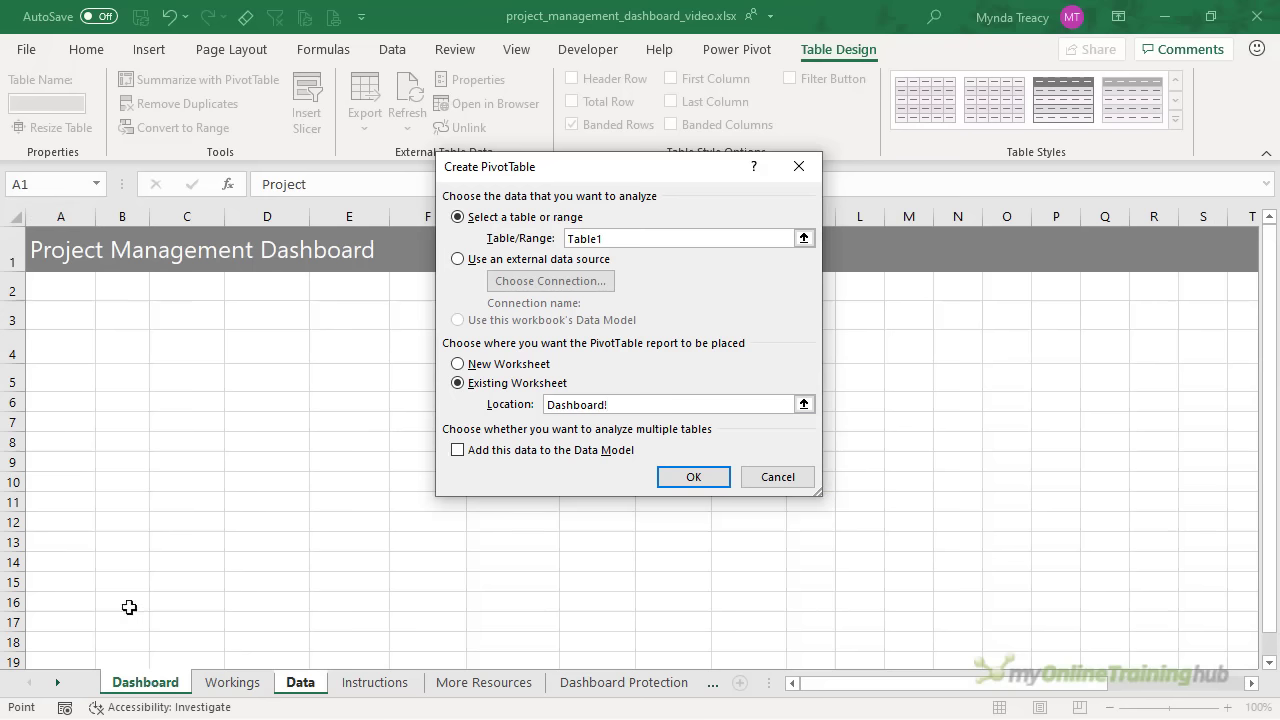
click(59, 385)
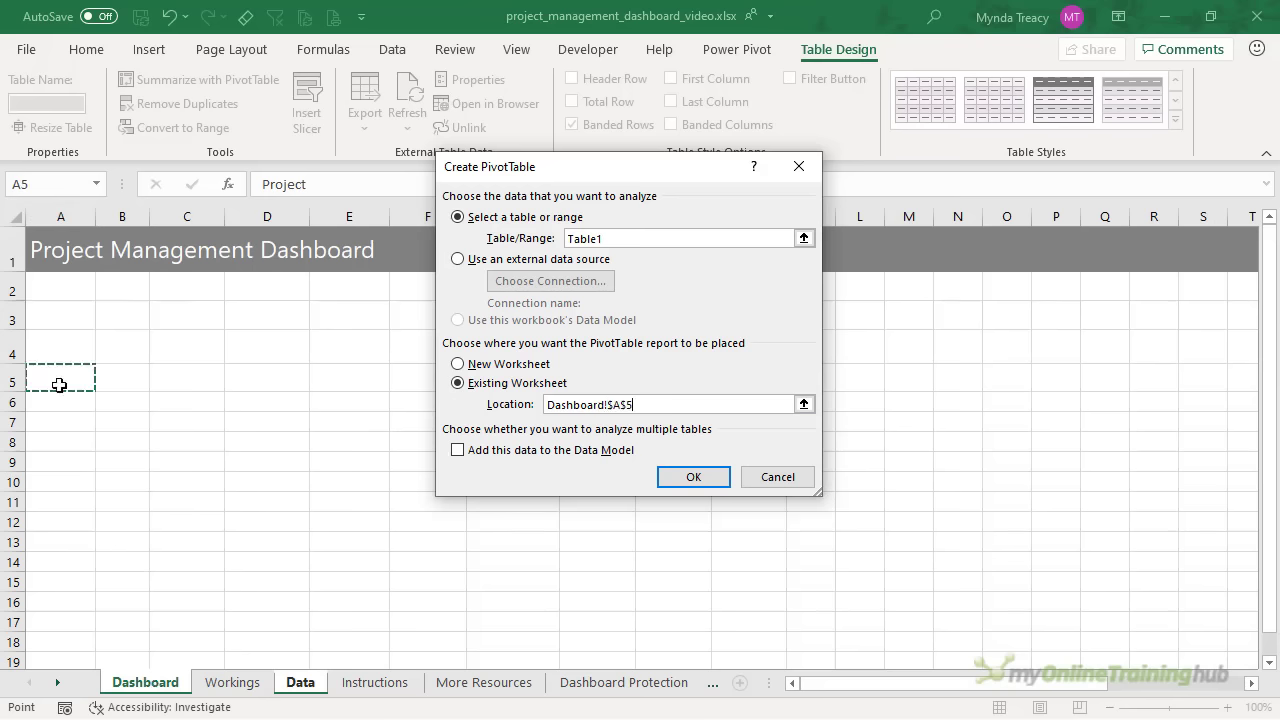
click(716, 486)
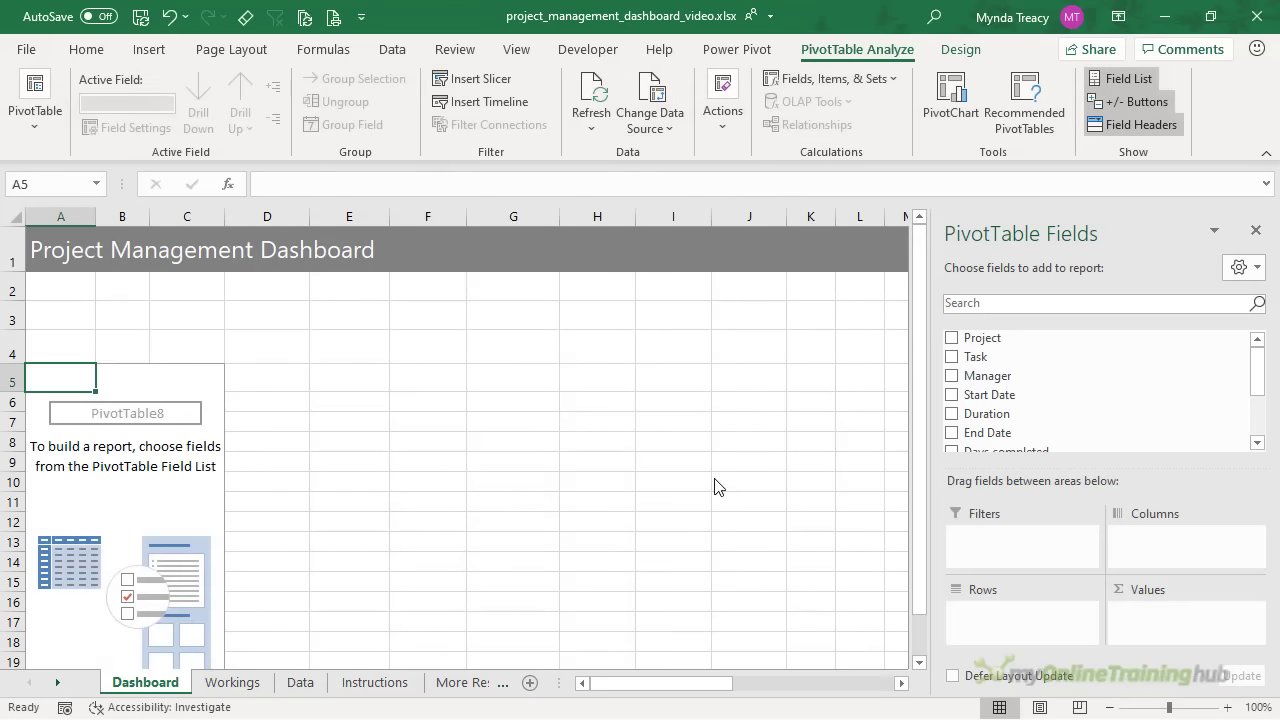
Turn off autofit column widths on update in the PivotTable options
right_click(180, 451)
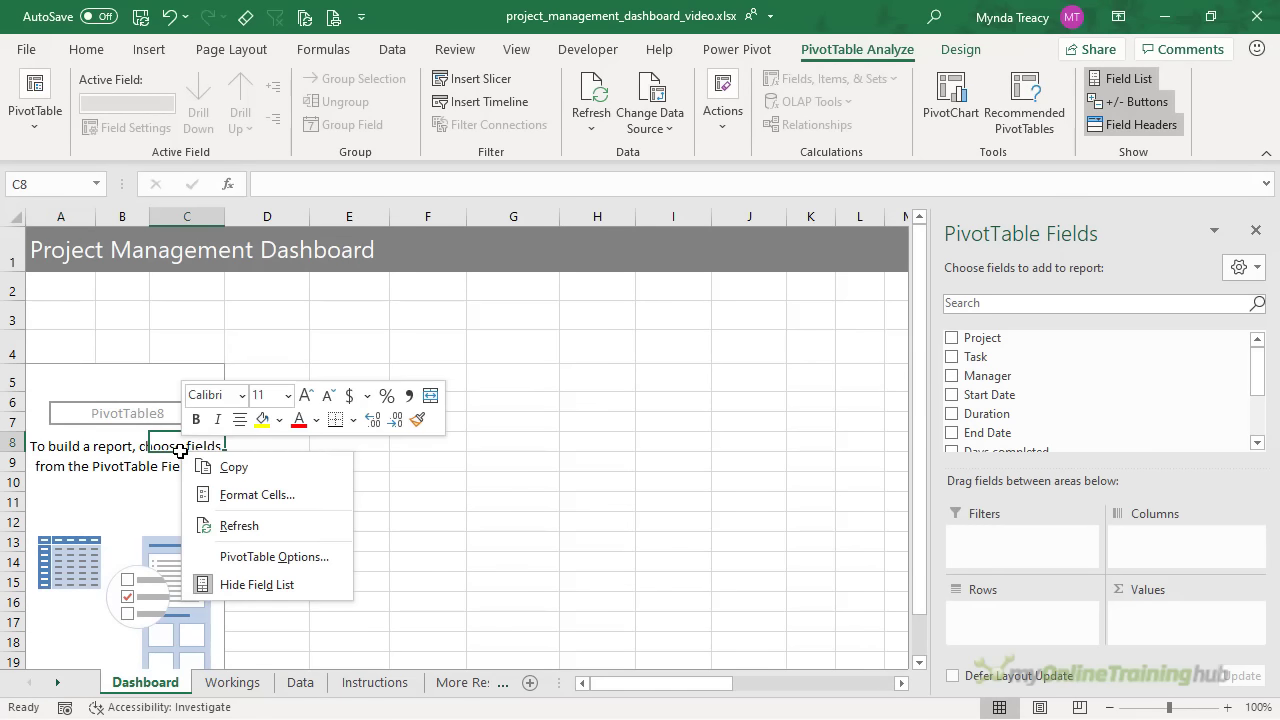
click(314, 568)
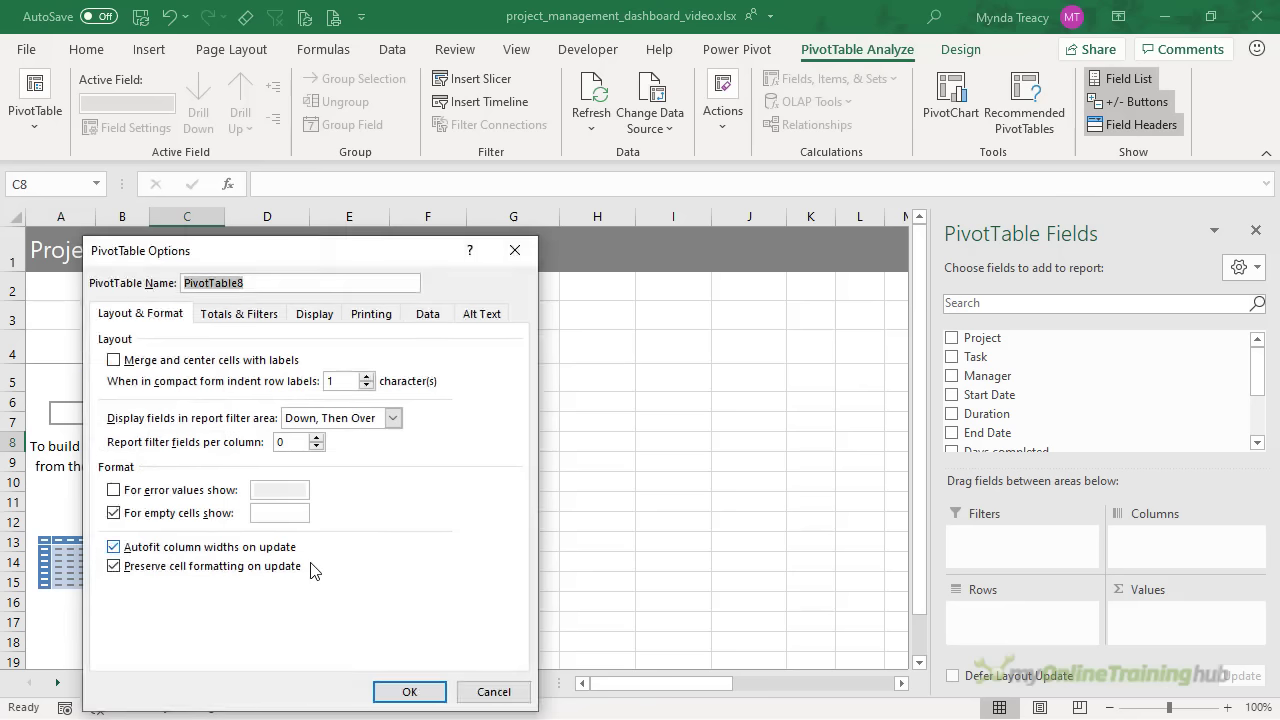
click(113, 548)
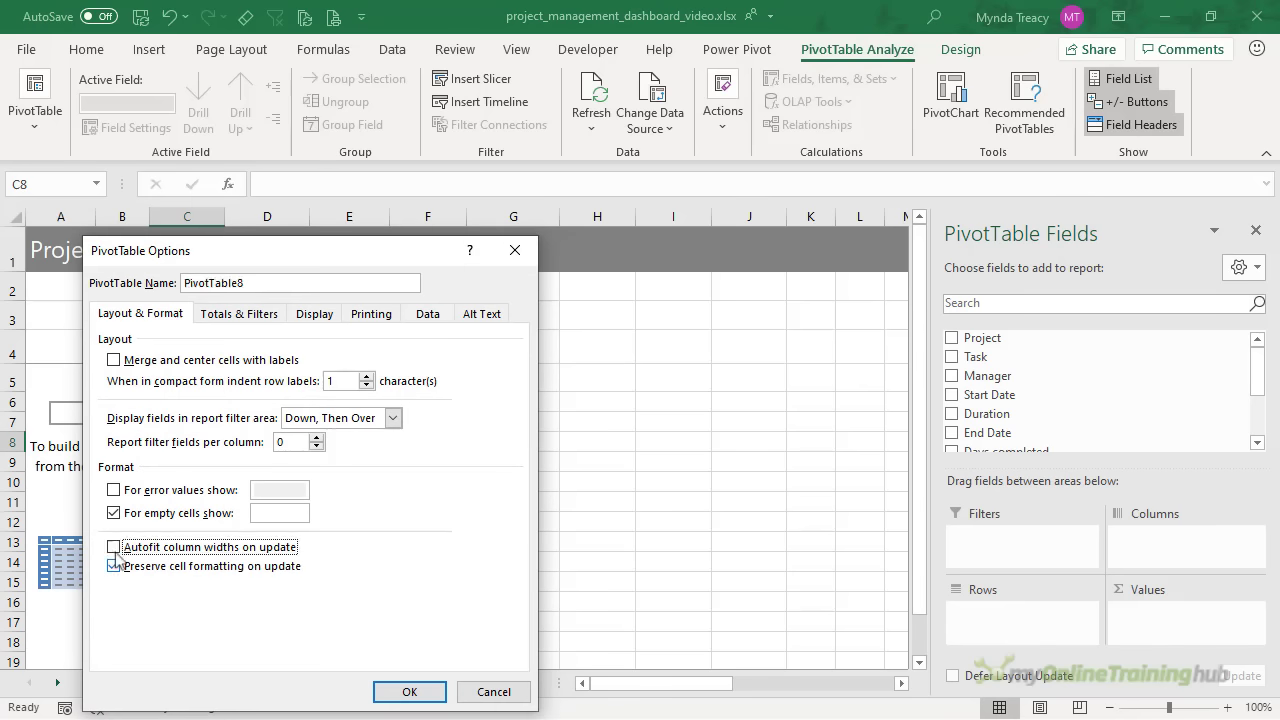
click(409, 691)
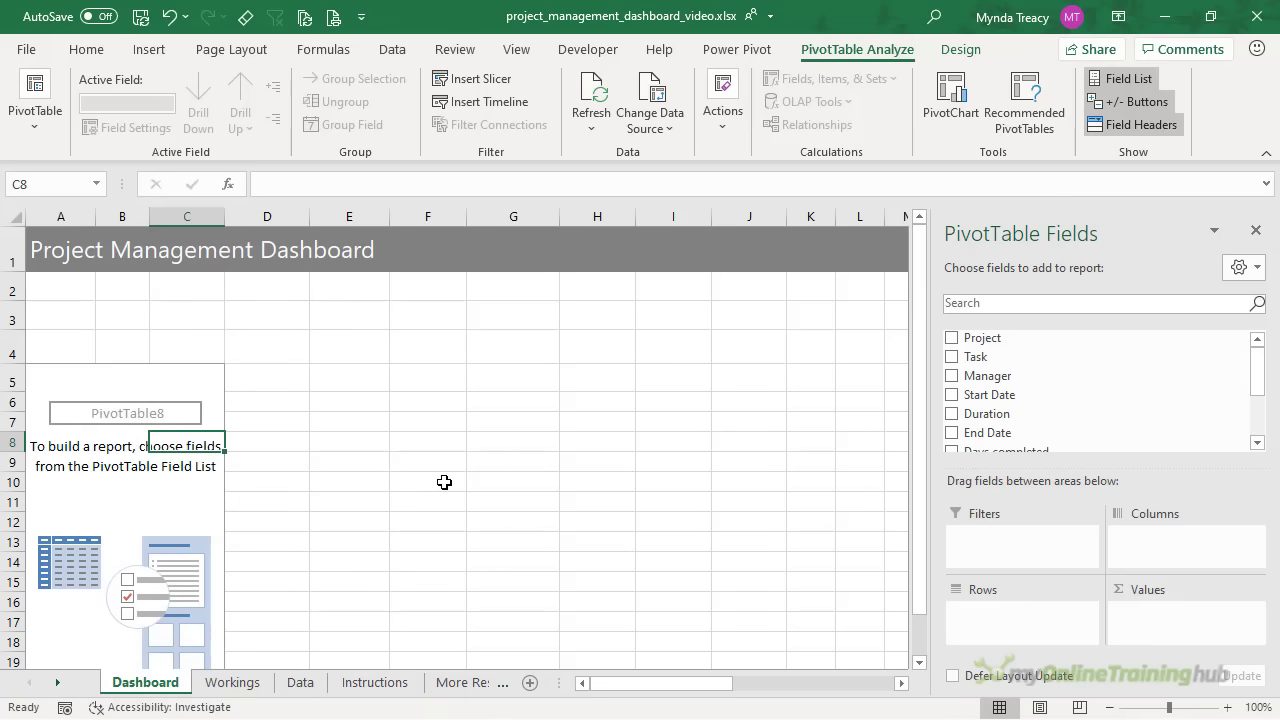
Set the Dashboard sheet zoom to a custom 85%
click(1110, 708)
click(1110, 708)
click(1252, 708)
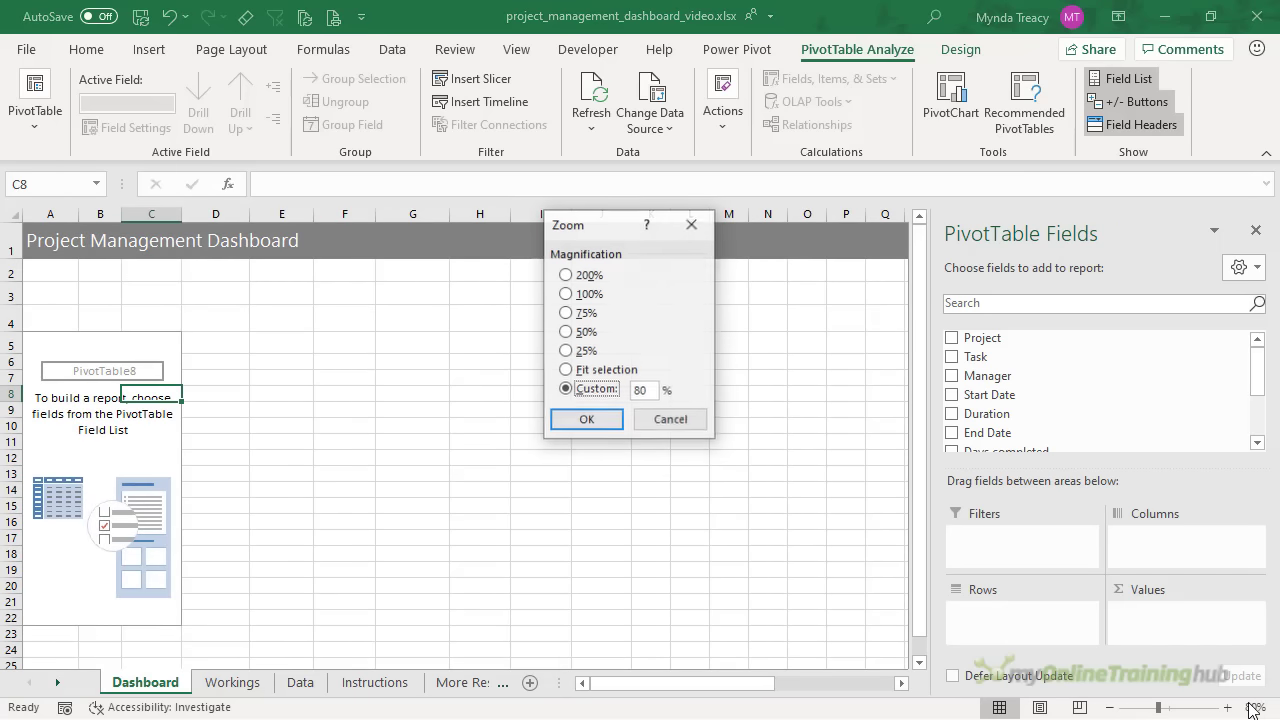
double_click(641, 390)
text(8)
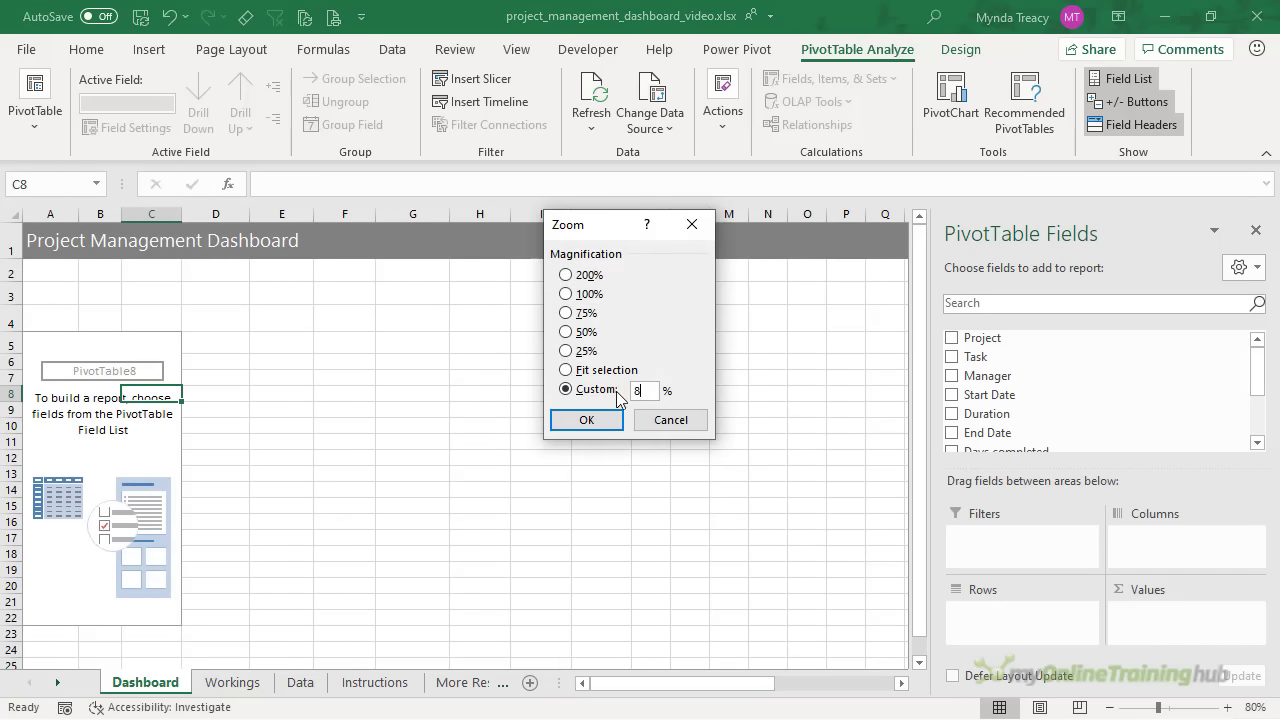
text(5)
key(Return)
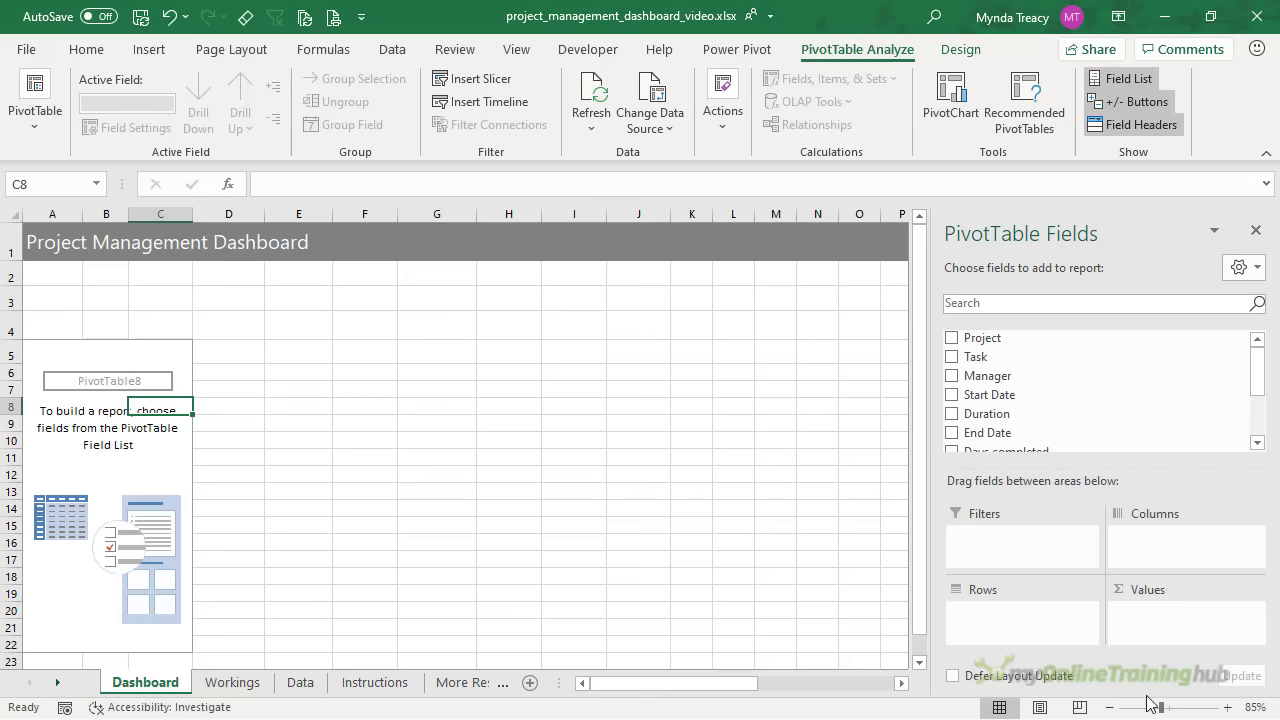
Add Project, Task, Manager, Start Date and End Date to the PivotTable rows
click(951, 339)
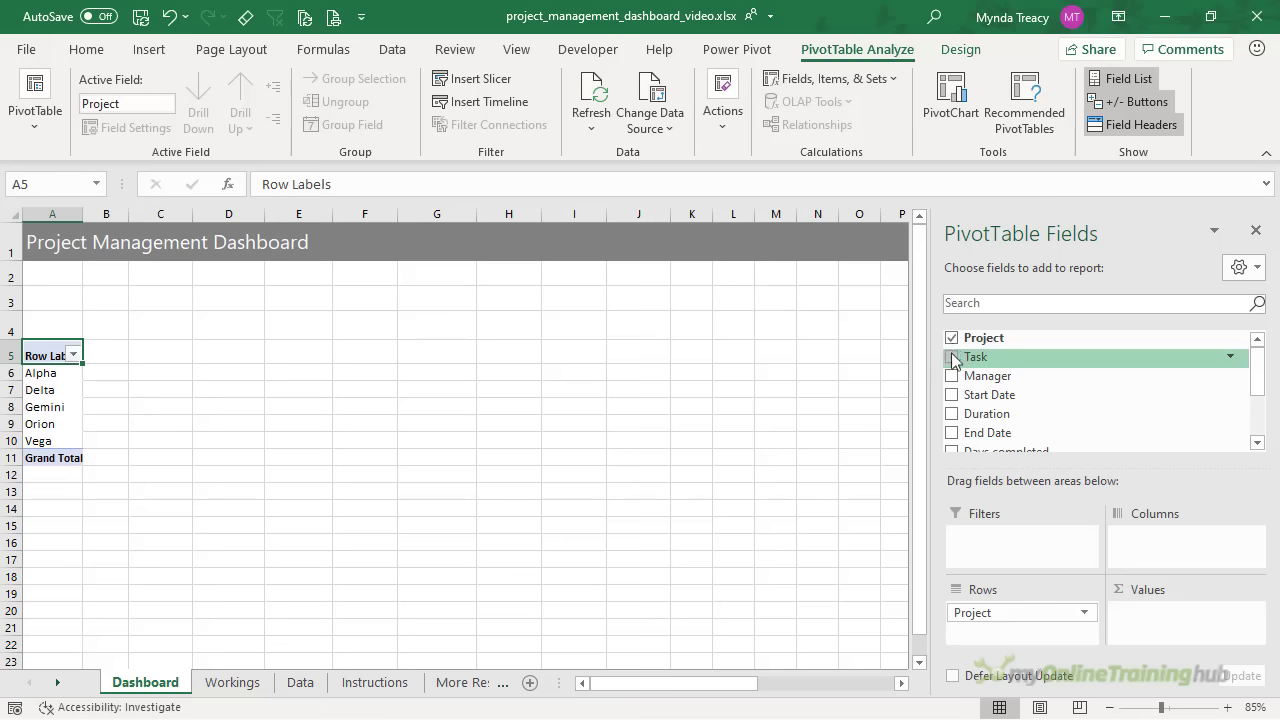
click(952, 358)
click(951, 377)
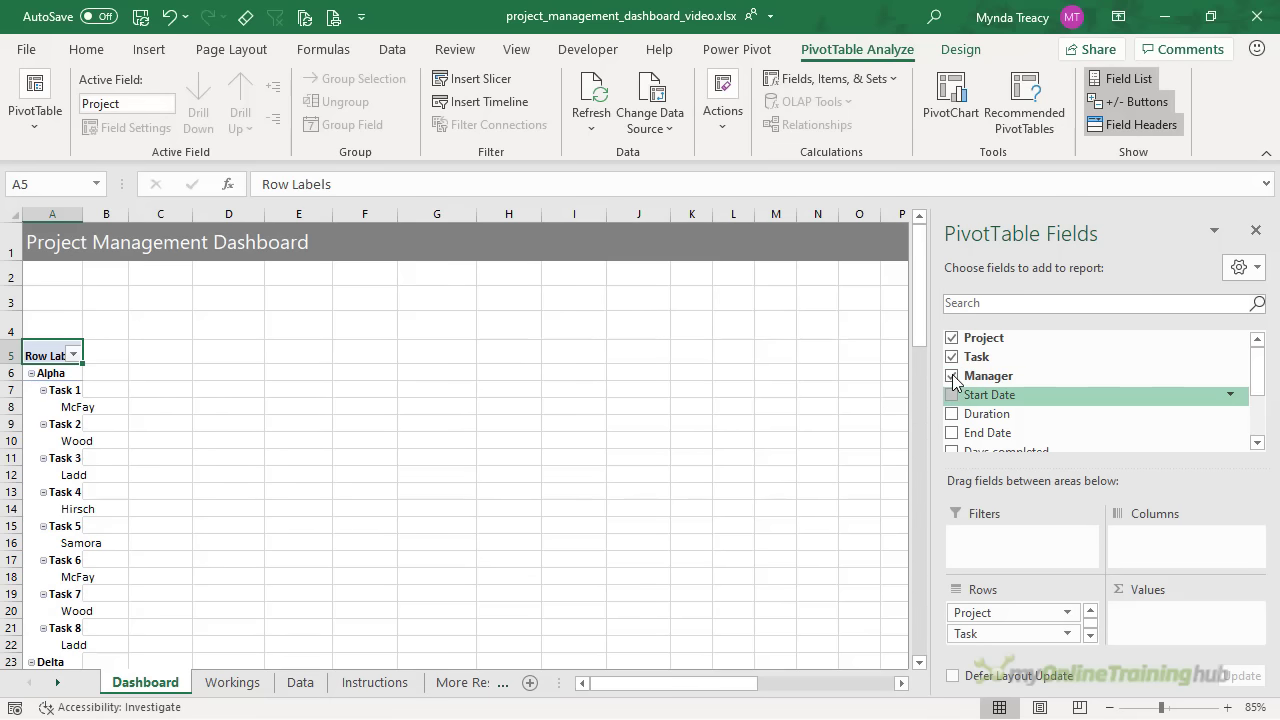
click(952, 395)
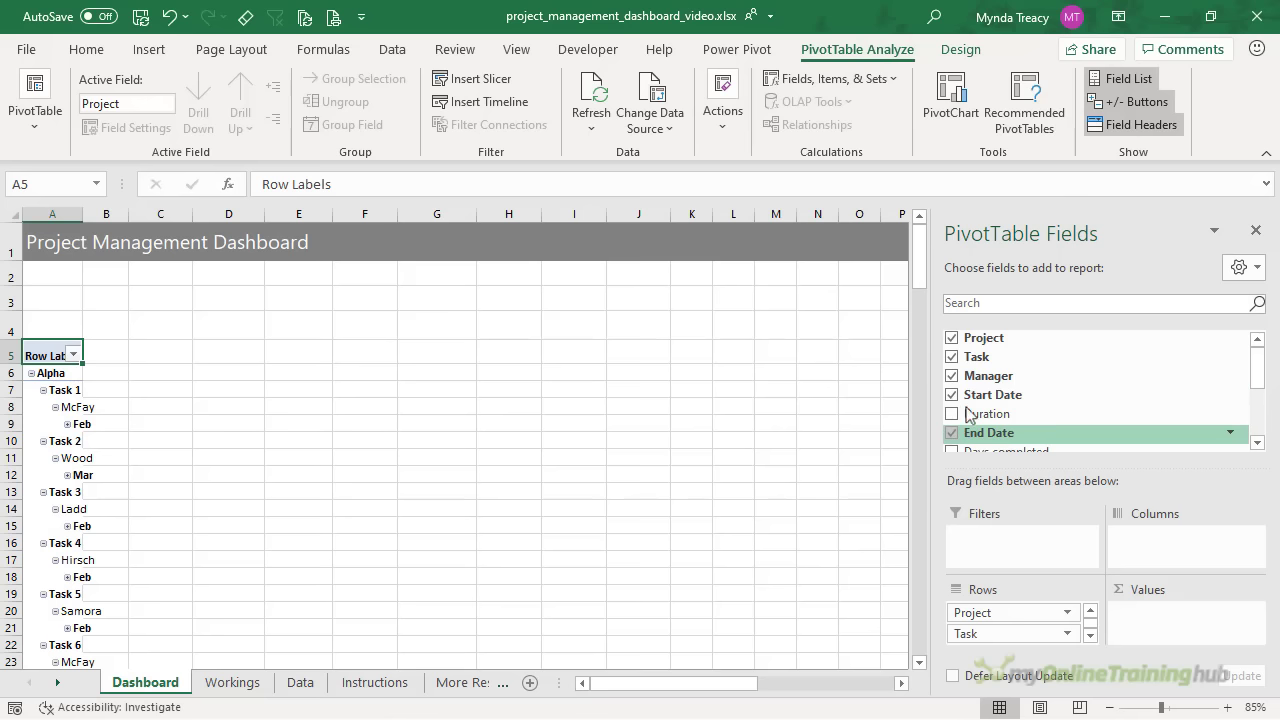
click(952, 433)
Add Duration, Days completed and Progress to rows, and Budget and Actual as summed values
drag(1035, 235, 994, 22)
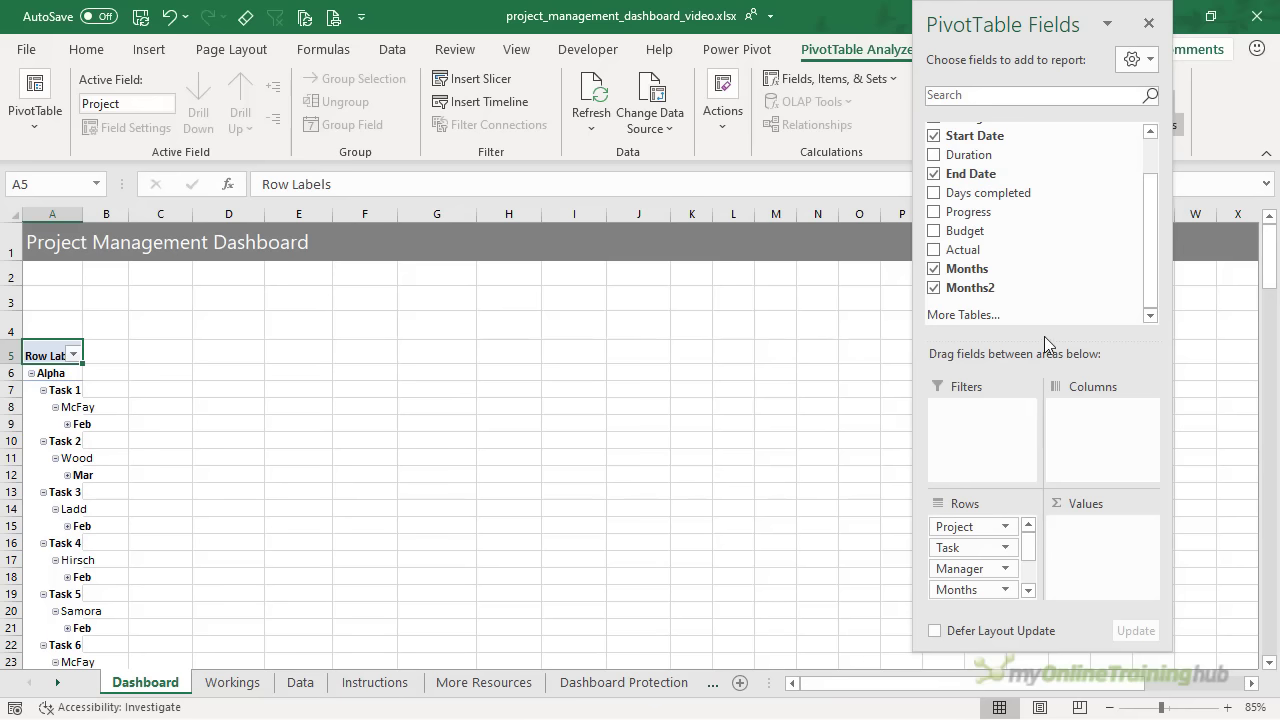
drag(1046, 337, 1046, 323)
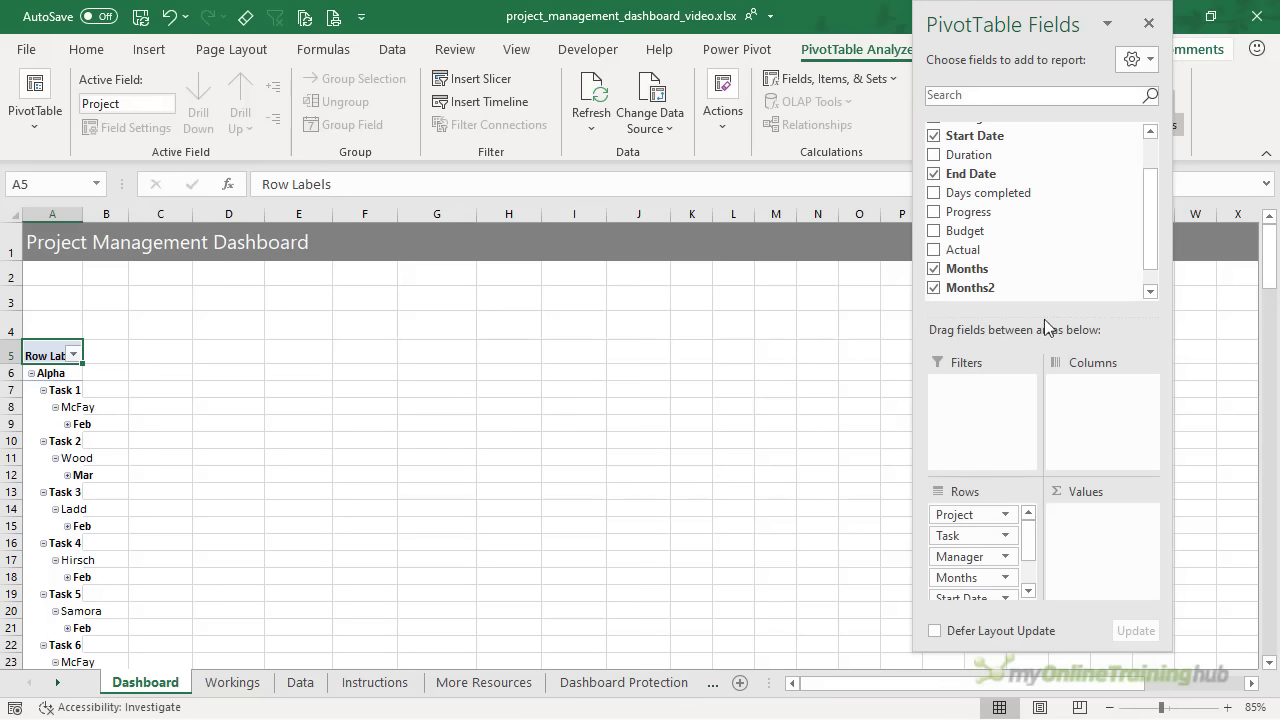
drag(1000, 155, 986, 595)
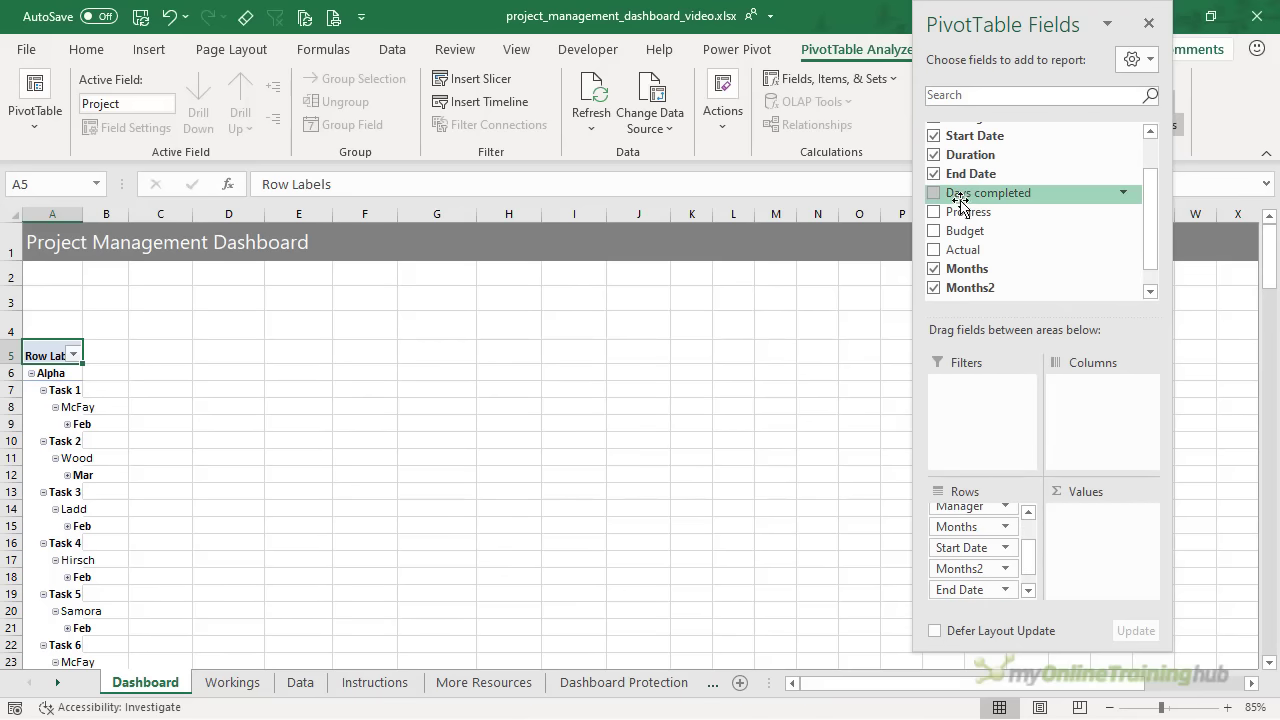
drag(975, 193, 997, 600)
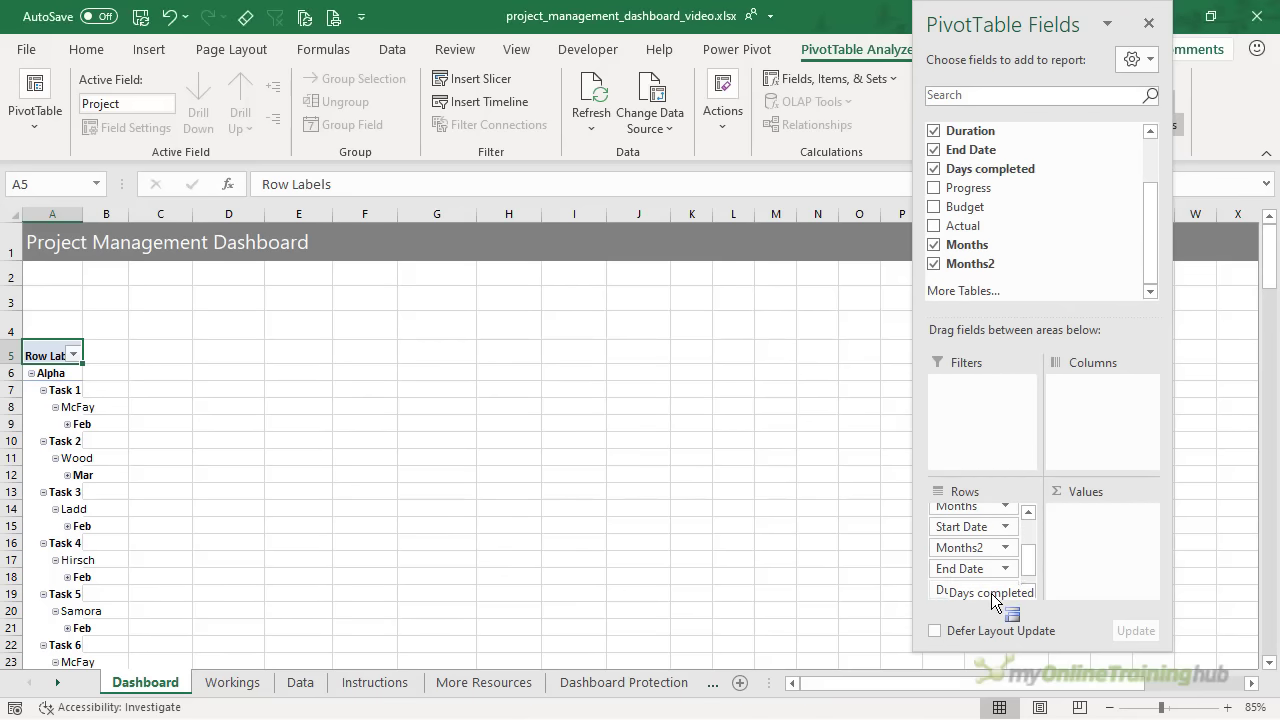
drag(955, 188, 964, 597)
click(934, 207)
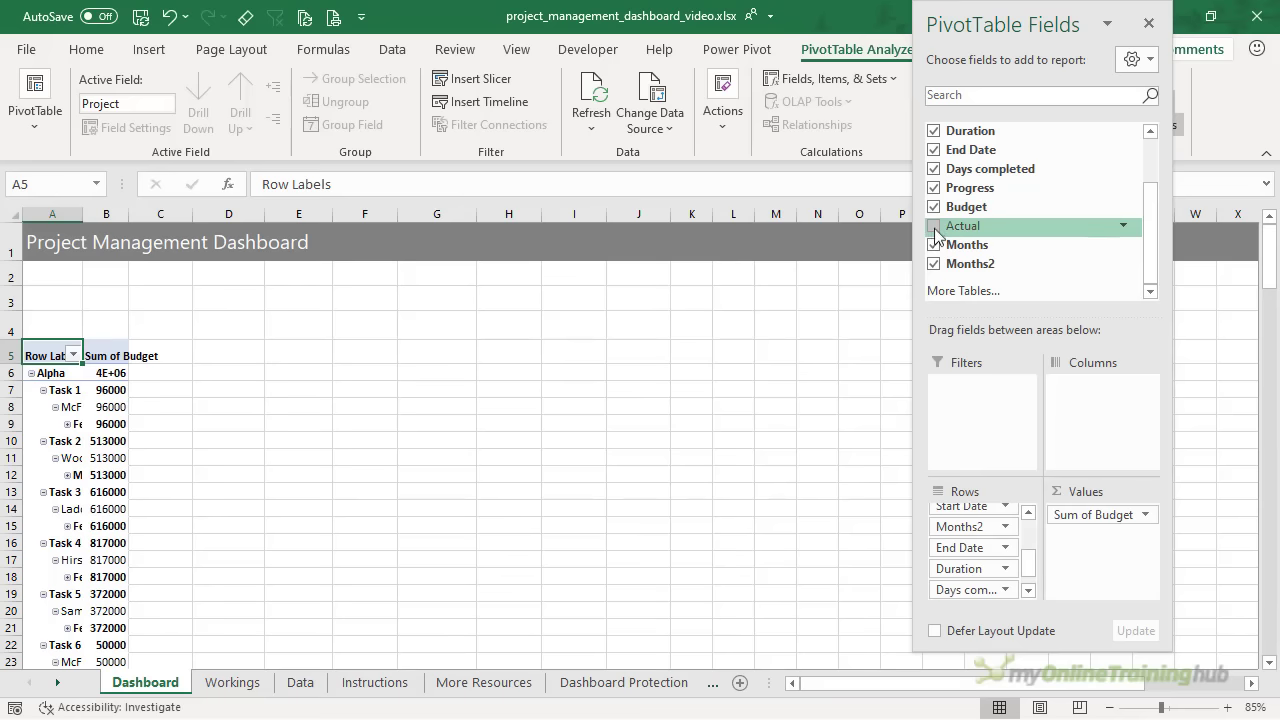
click(934, 226)
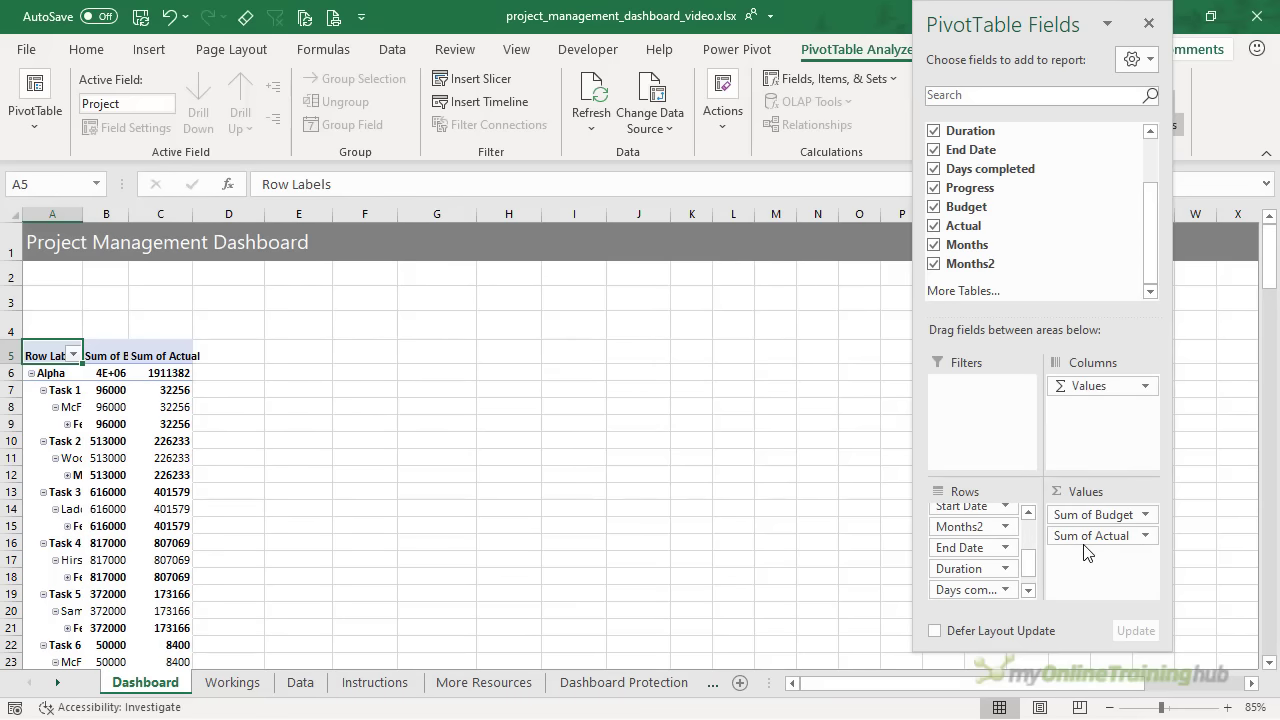
double_click(1057, 22)
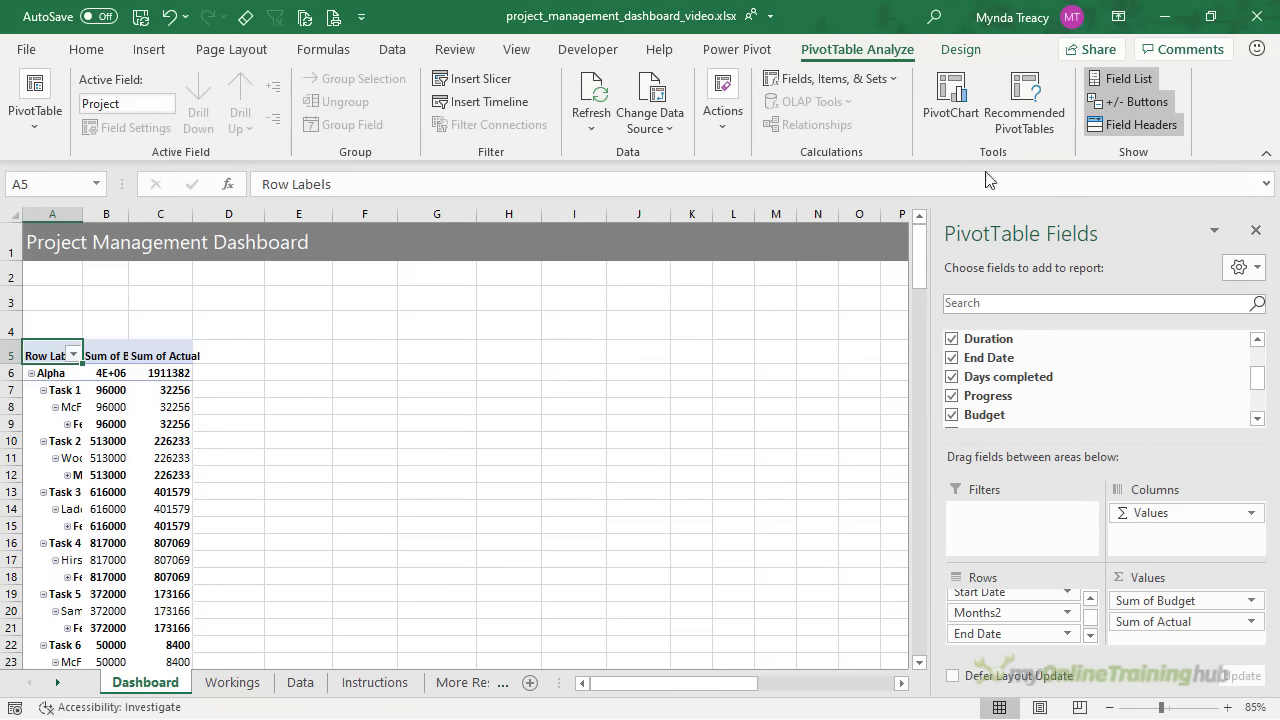
Switch the PivotTable to tabular layout with no subtotals
click(948, 50)
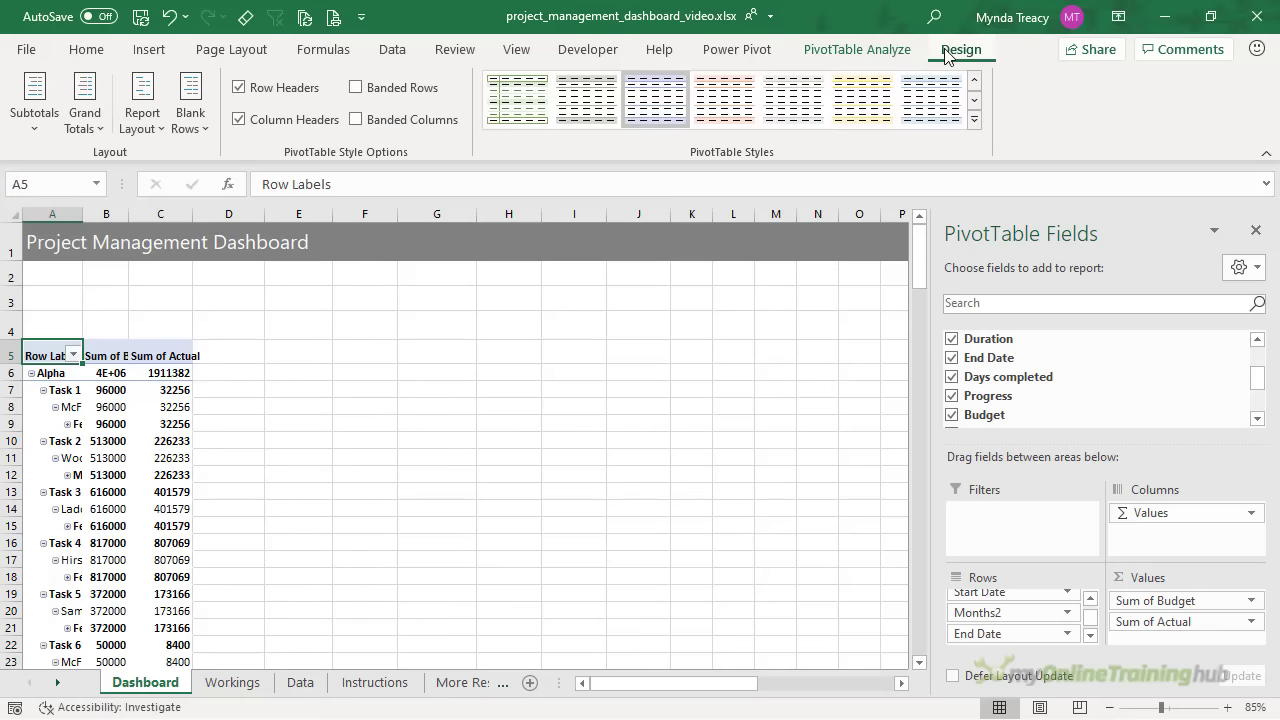
click(123, 124)
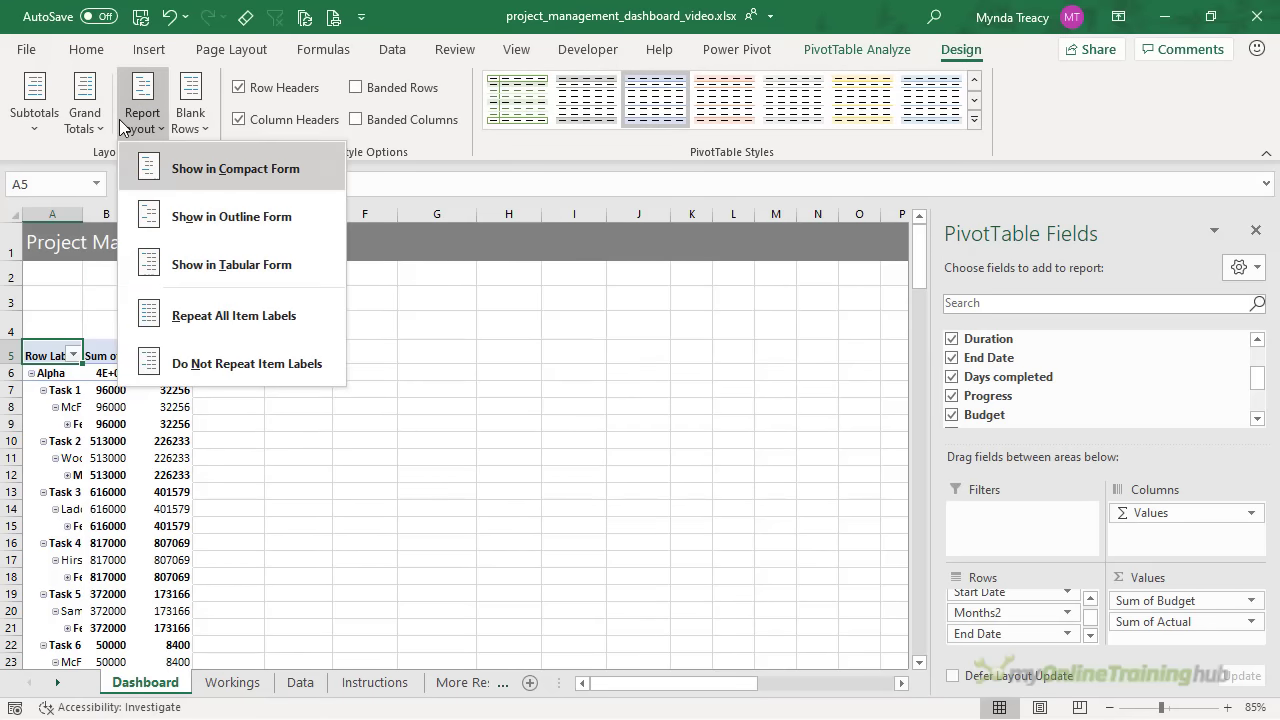
click(250, 264)
click(30, 115)
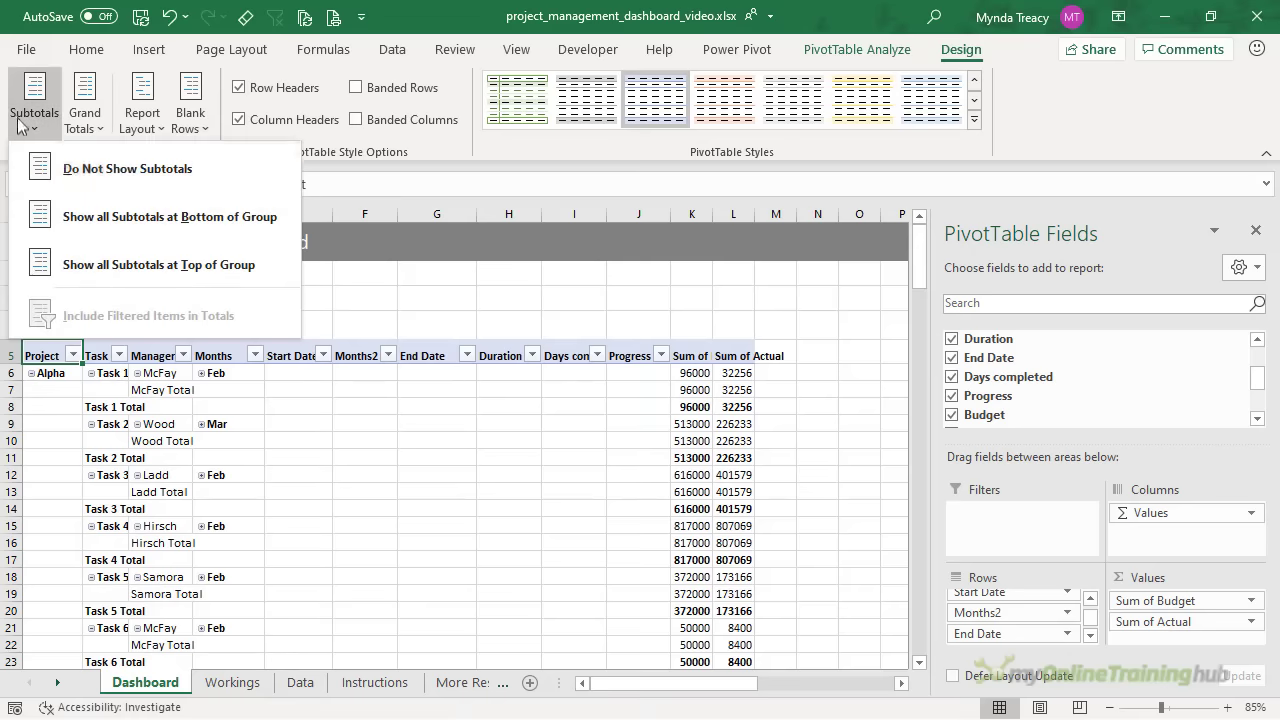
click(60, 169)
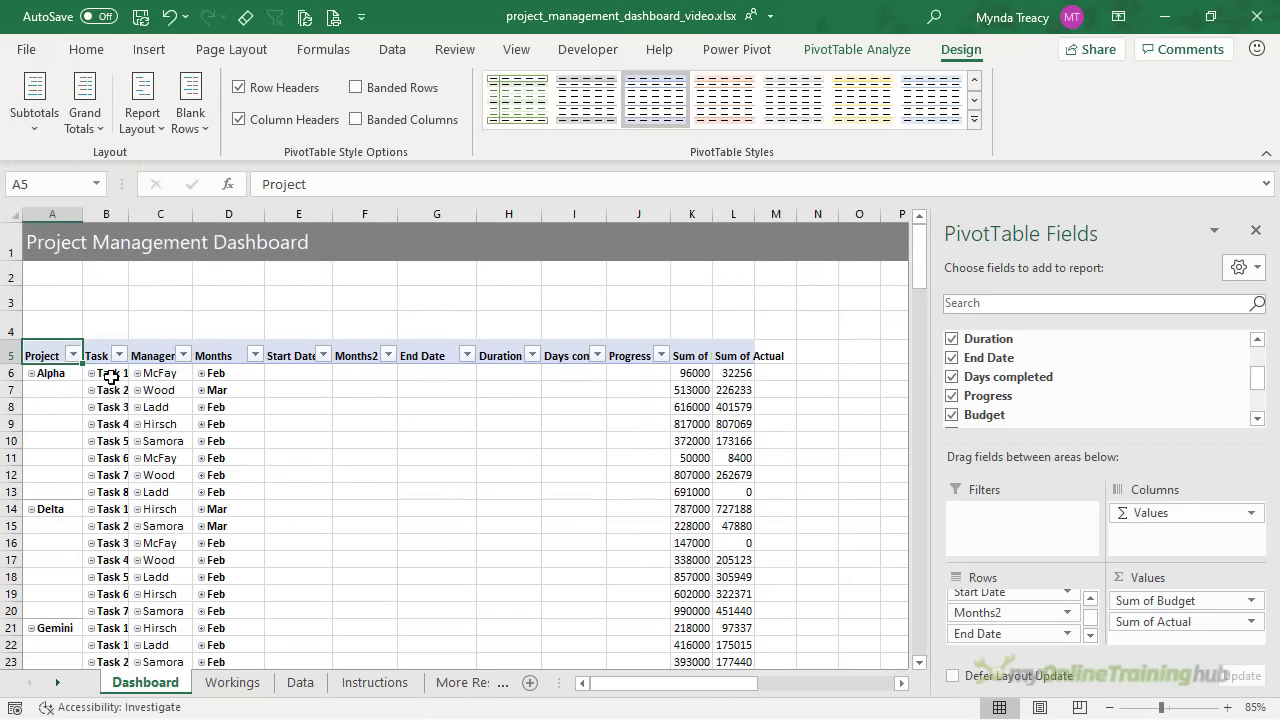
Hide the expand/collapse buttons on the pivot rows
drag(105, 372, 210, 420)
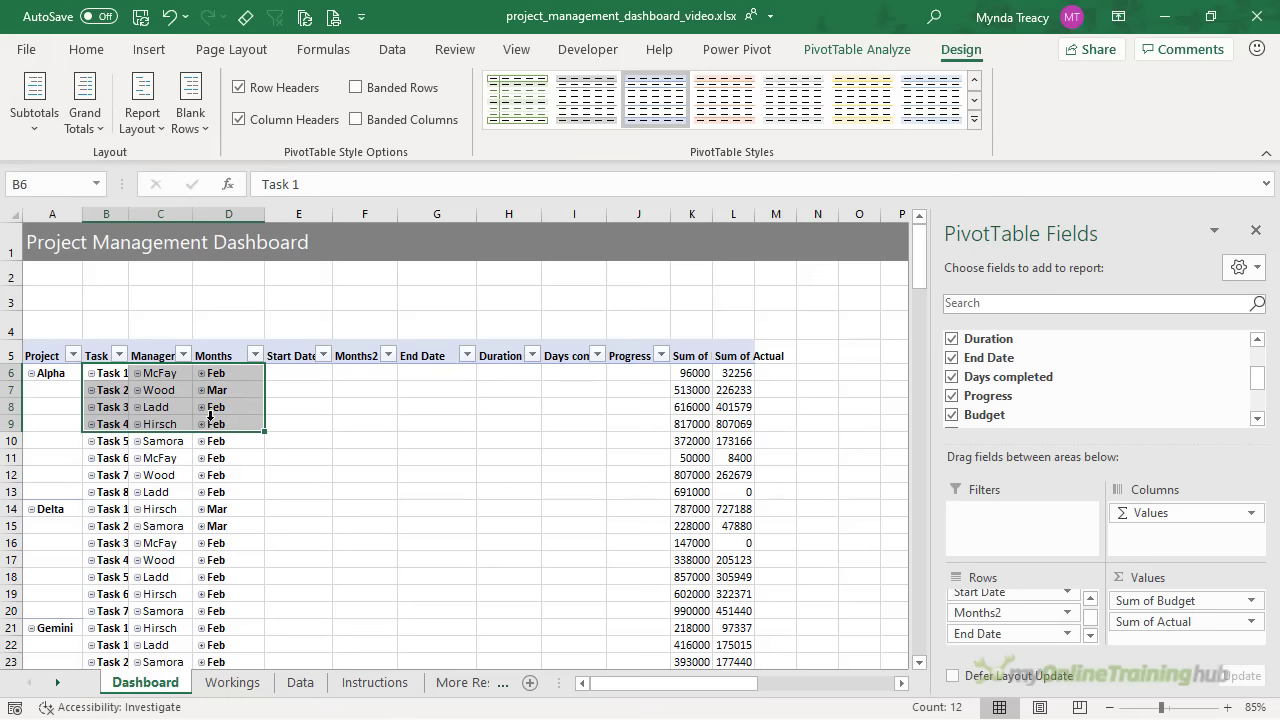
click(884, 58)
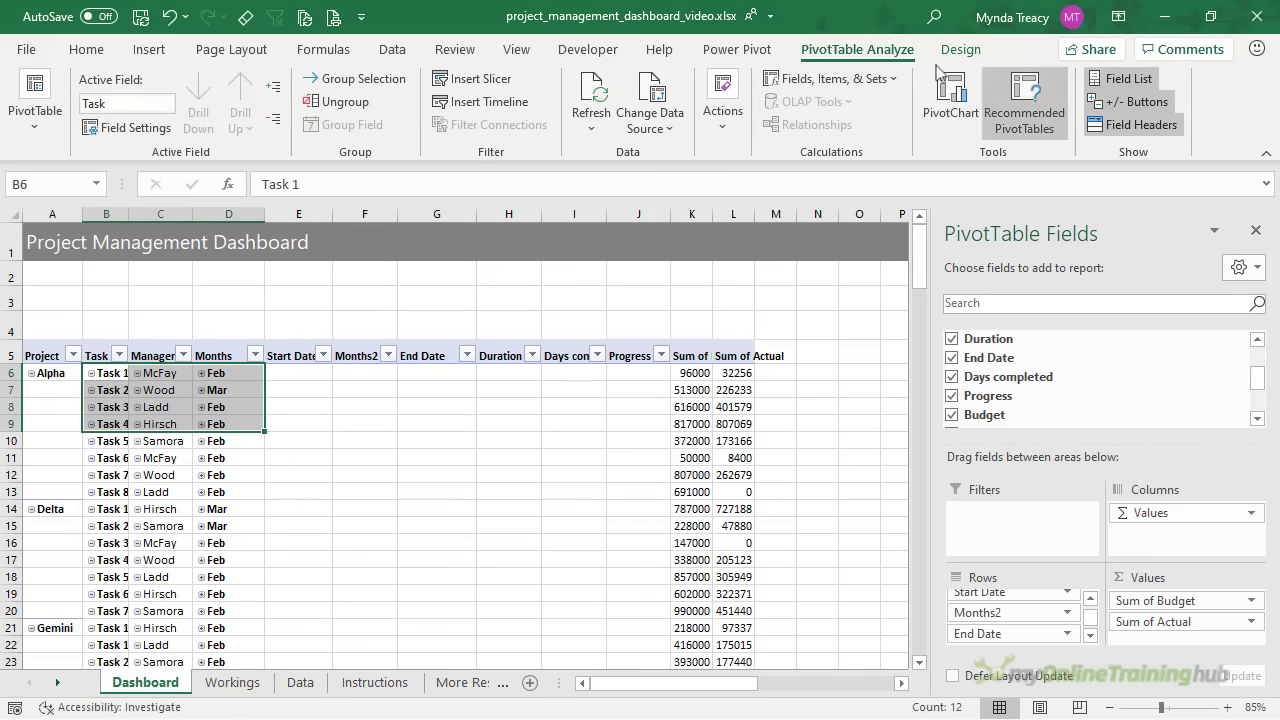
click(1127, 104)
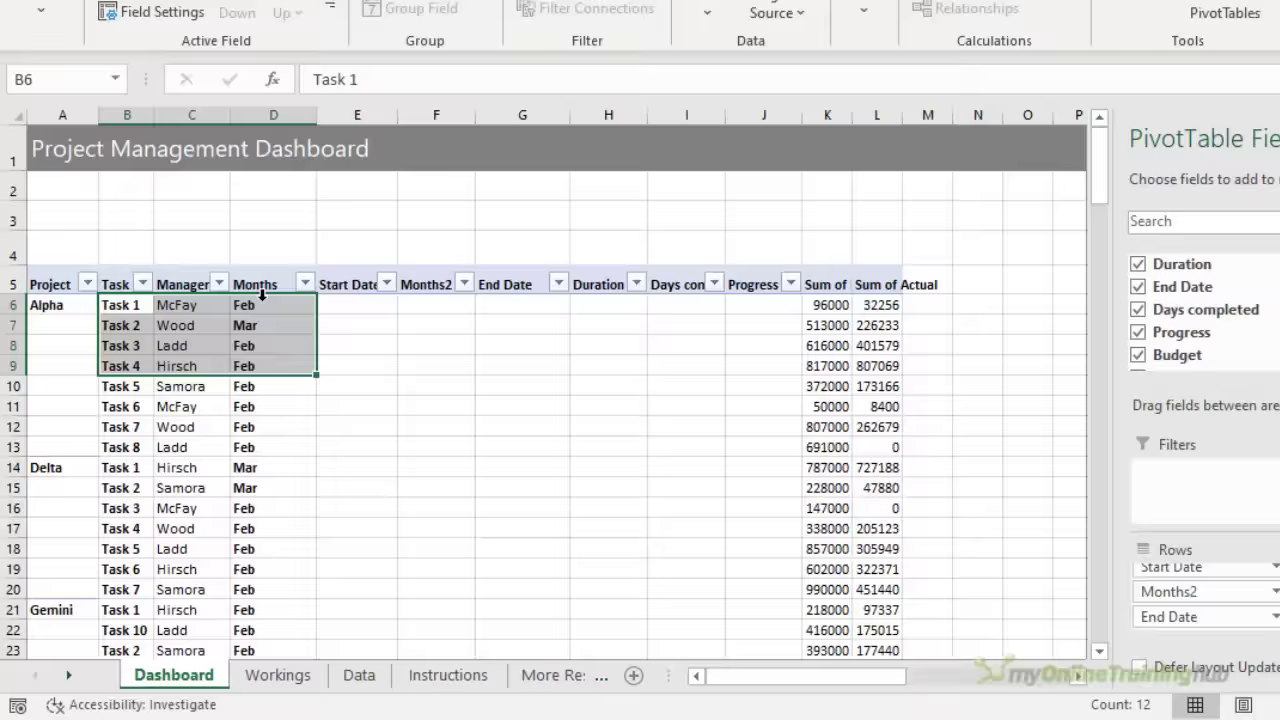
Ungroup the Months and Months2 fields to show full Start and End Dates
click(221, 368)
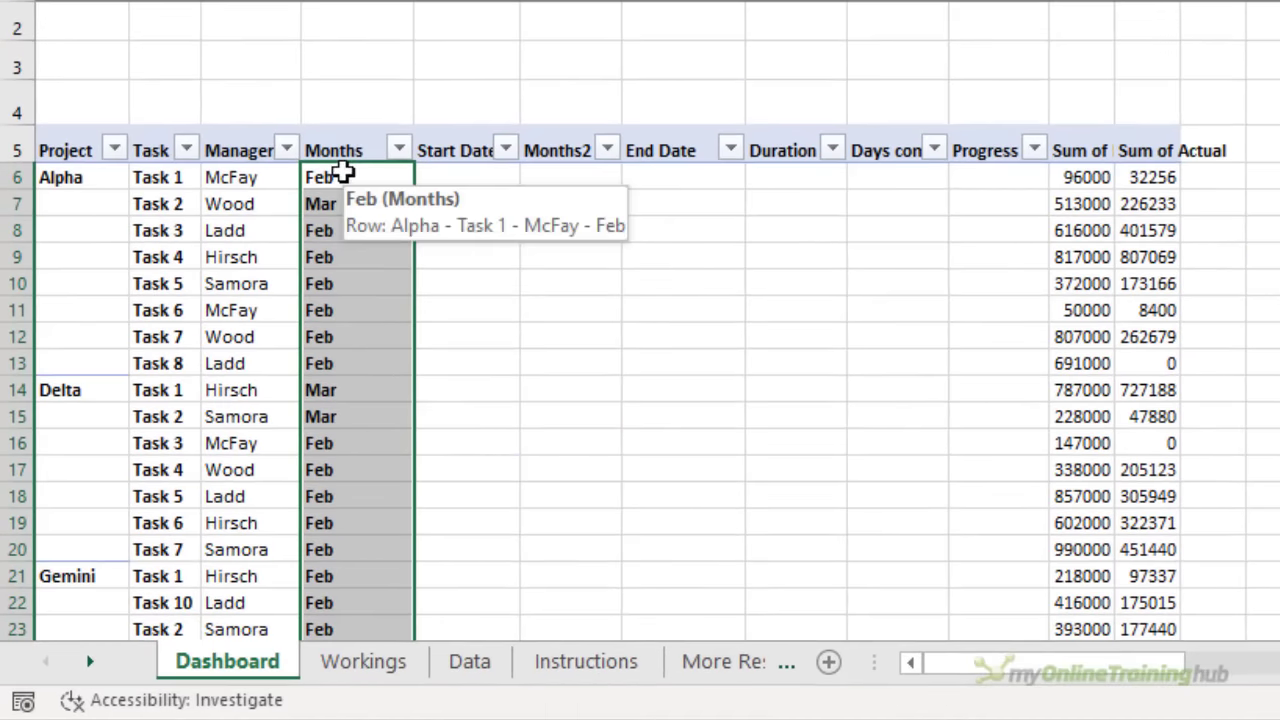
click(359, 177)
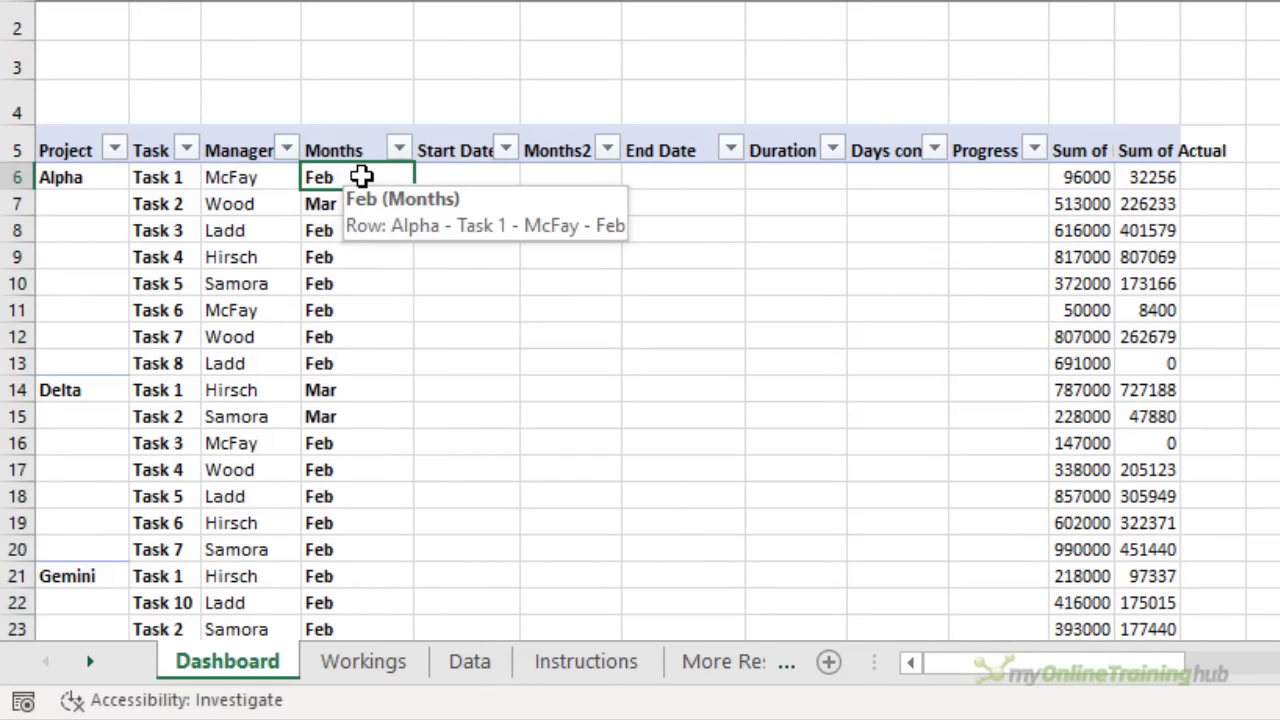
right_click(361, 176)
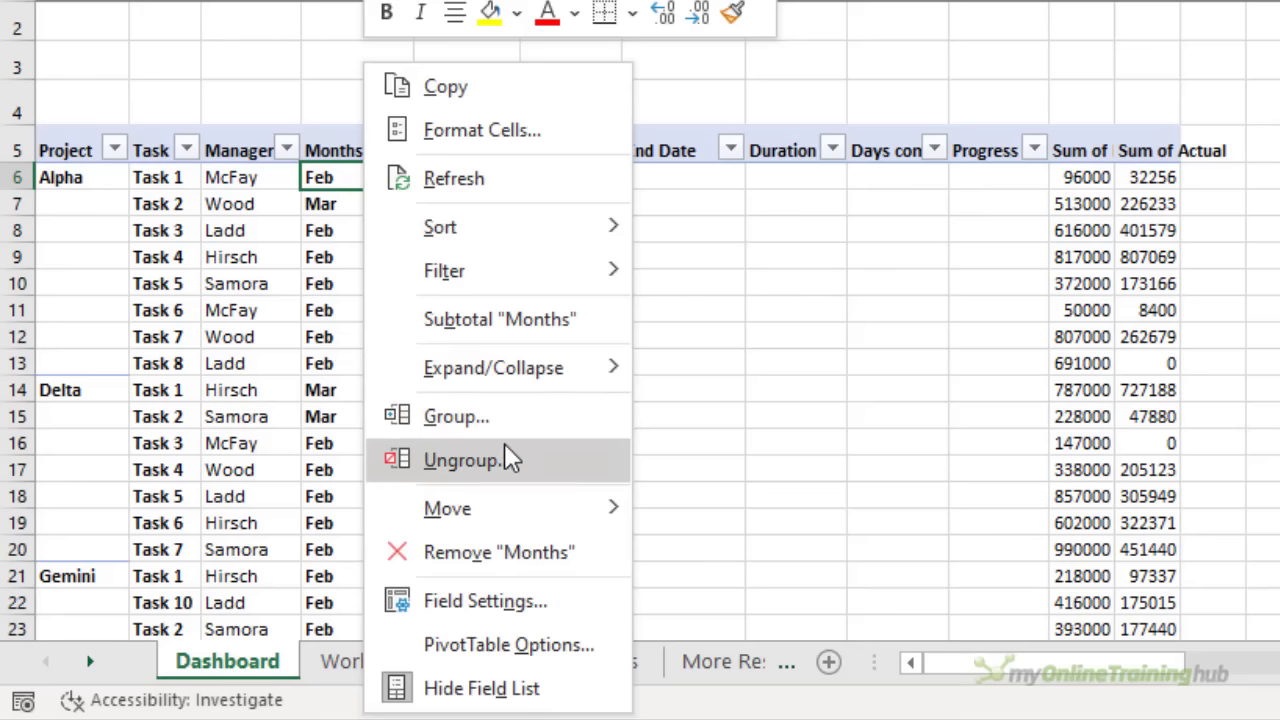
click(510, 459)
right_click(473, 177)
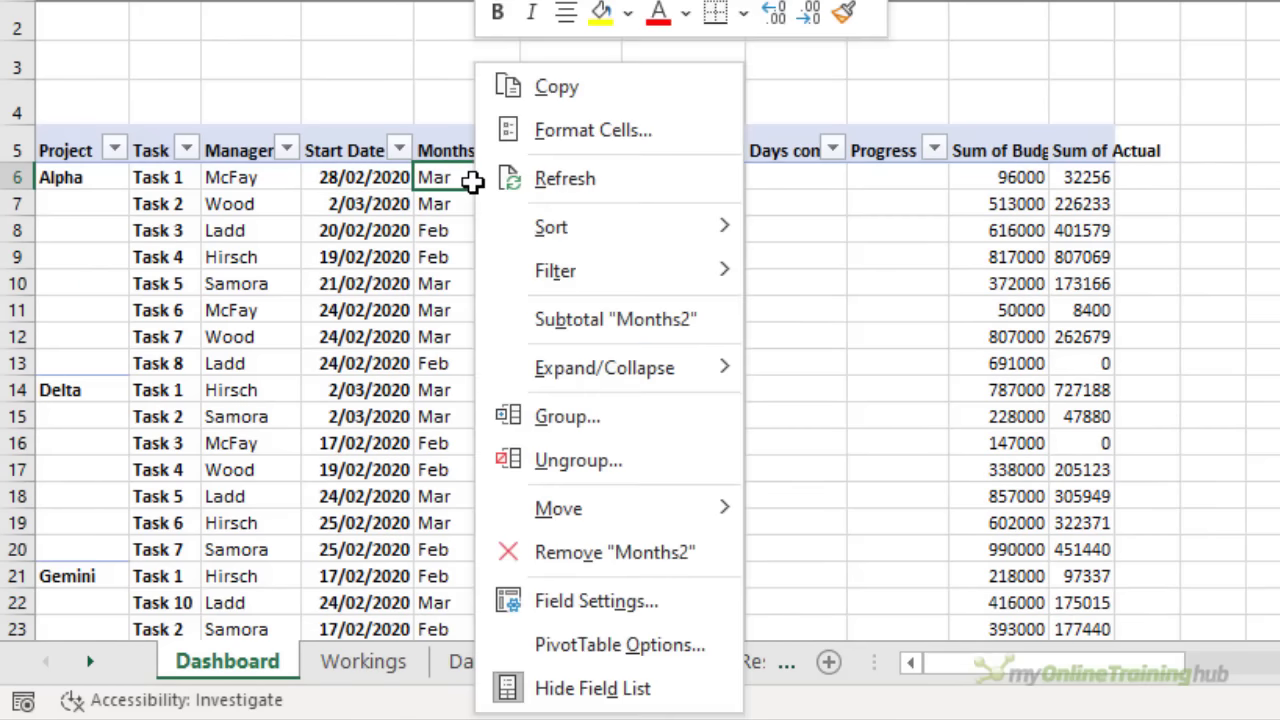
click(630, 463)
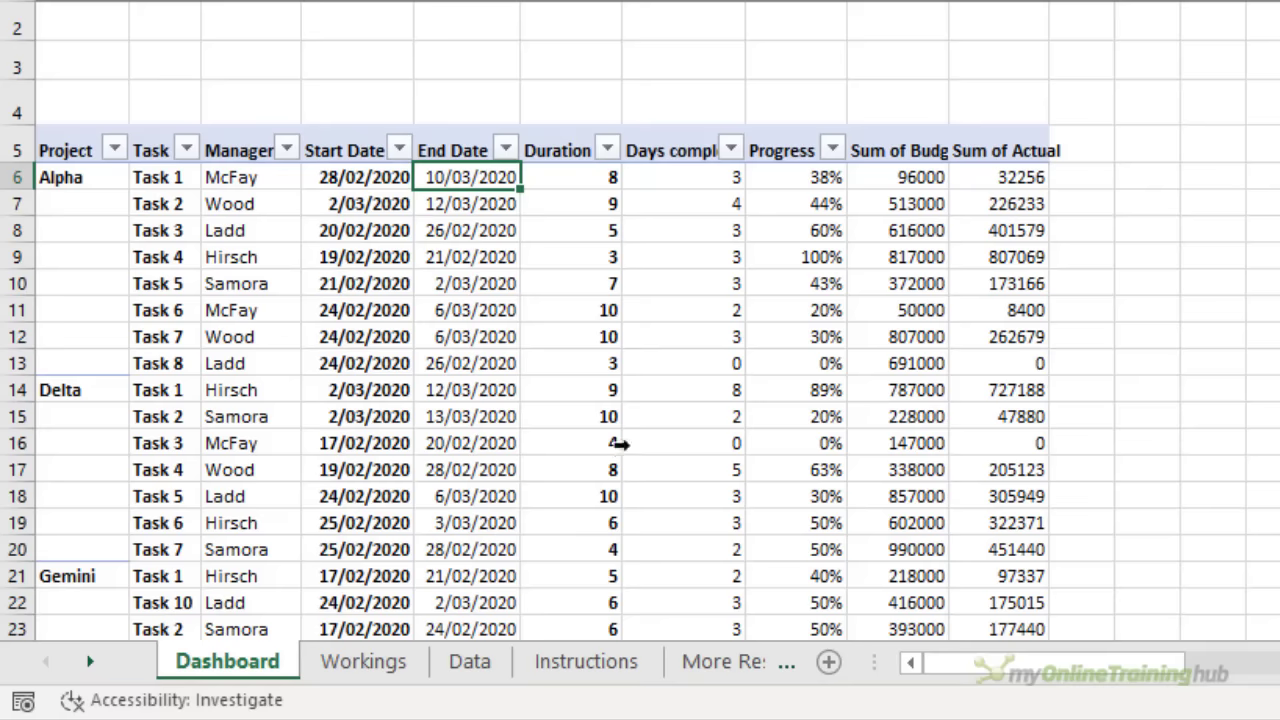
Rename the value headers 'Sum of Budget' and 'Sum of Actual' to 'Budget' and 'Actual'
click(919, 144)
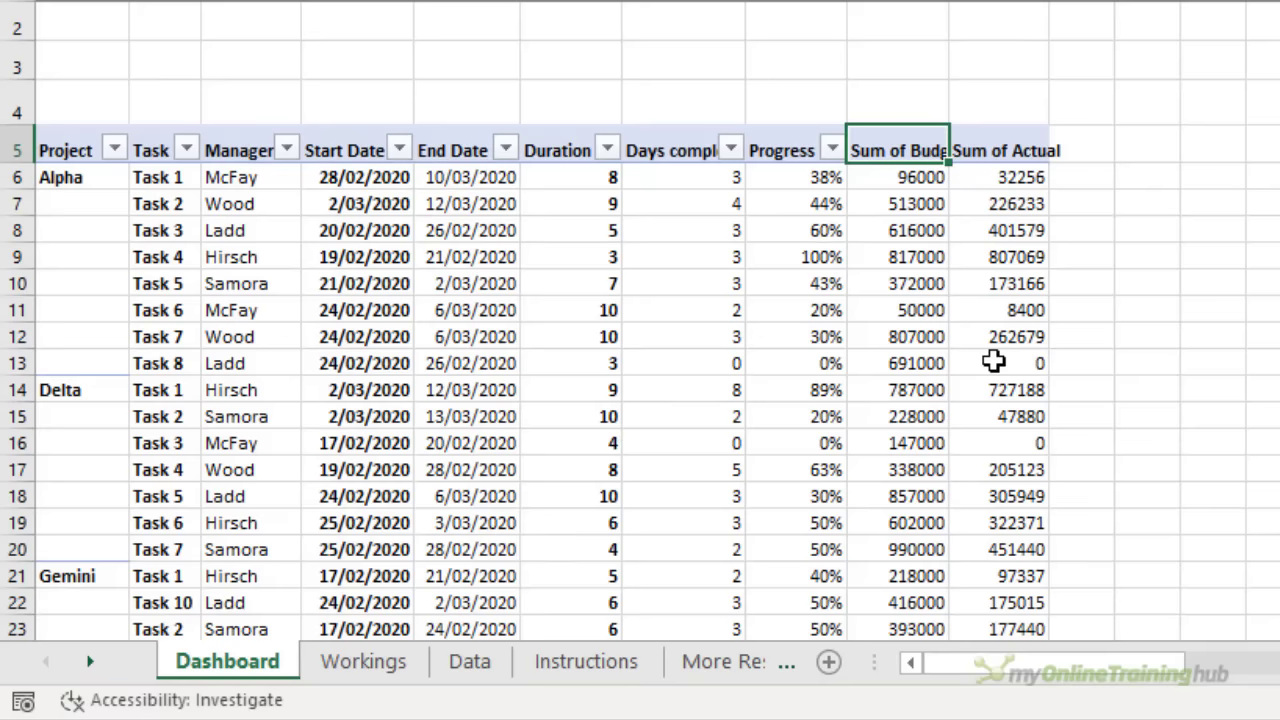
mouse_move(993, 361)
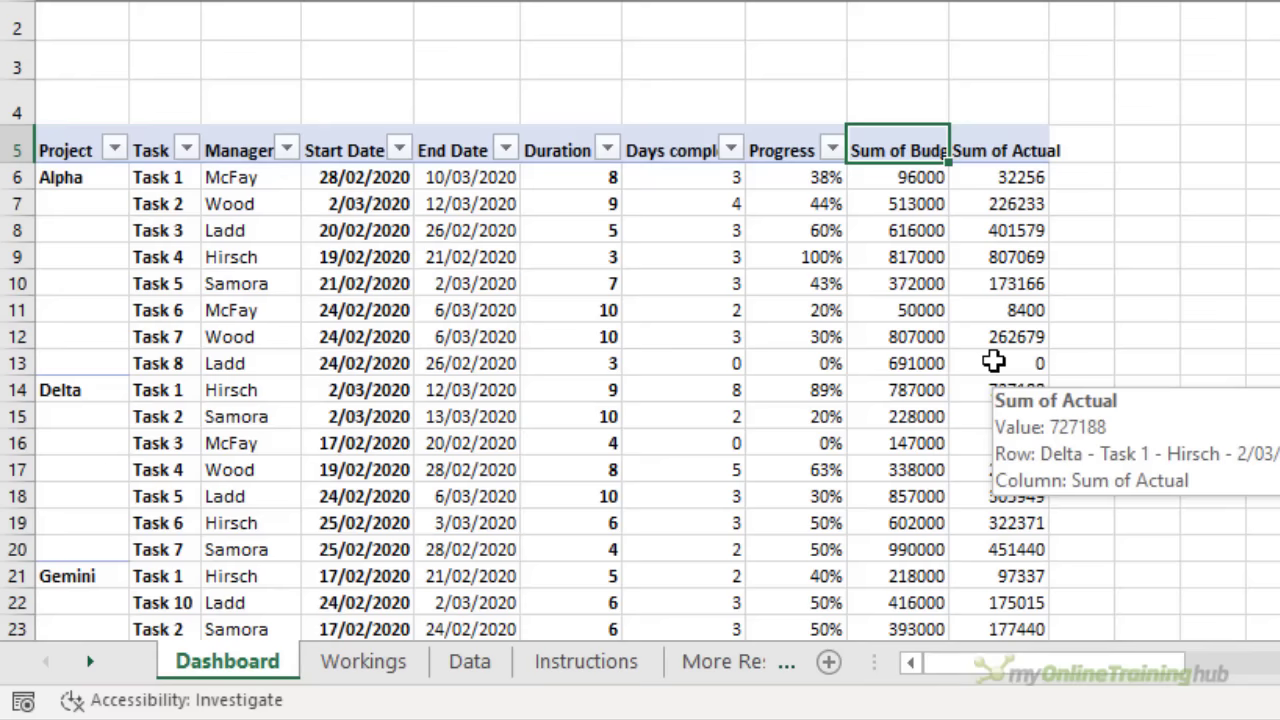
text(Budget)
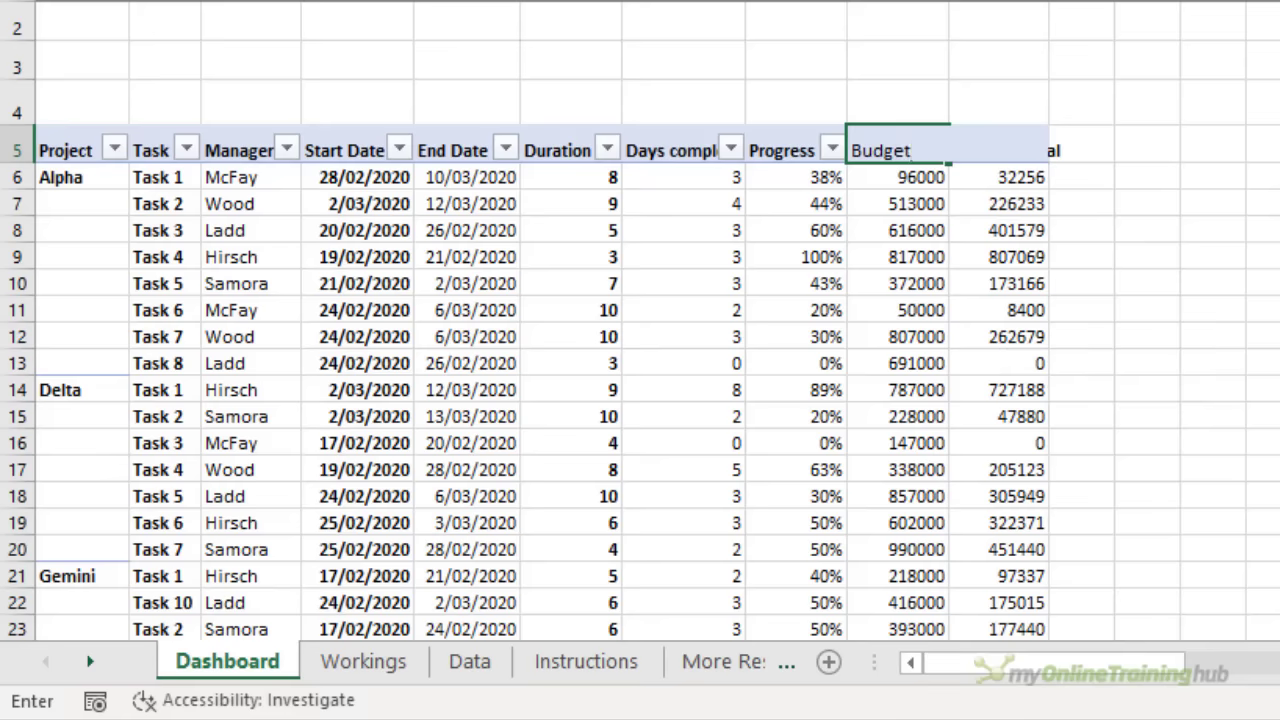
key(Tab)
text(Actual)
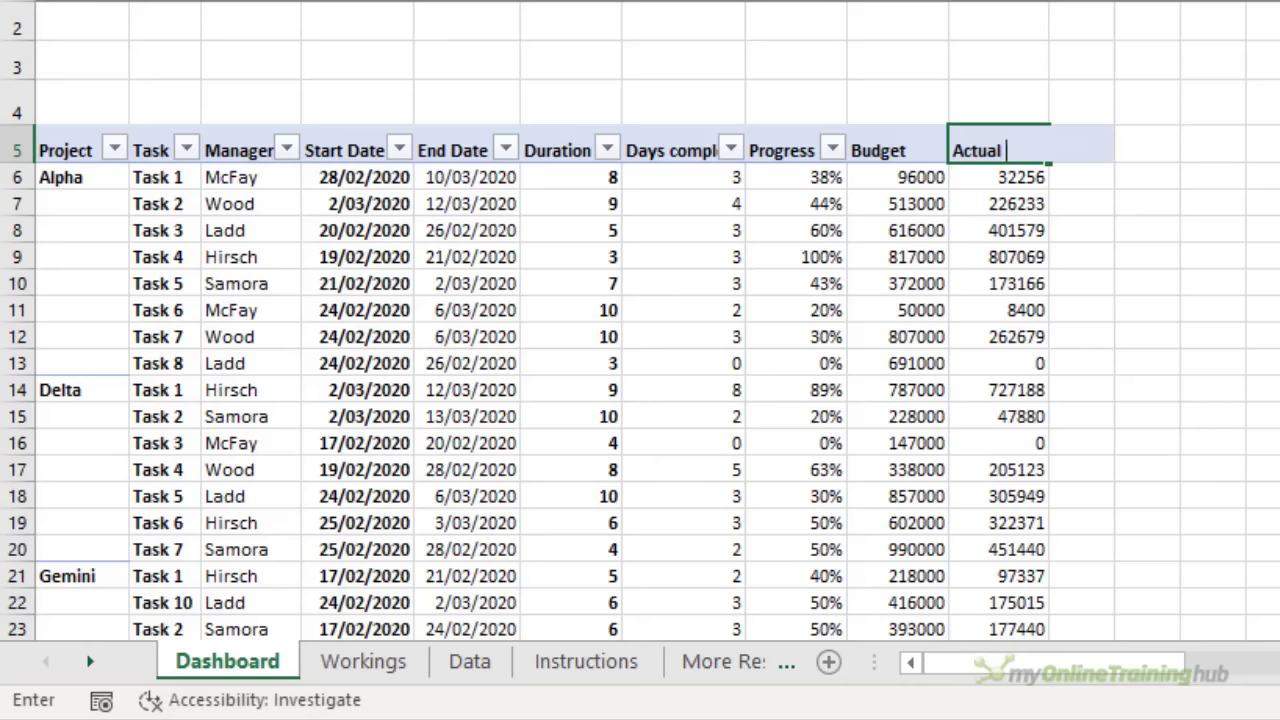
key(Return)
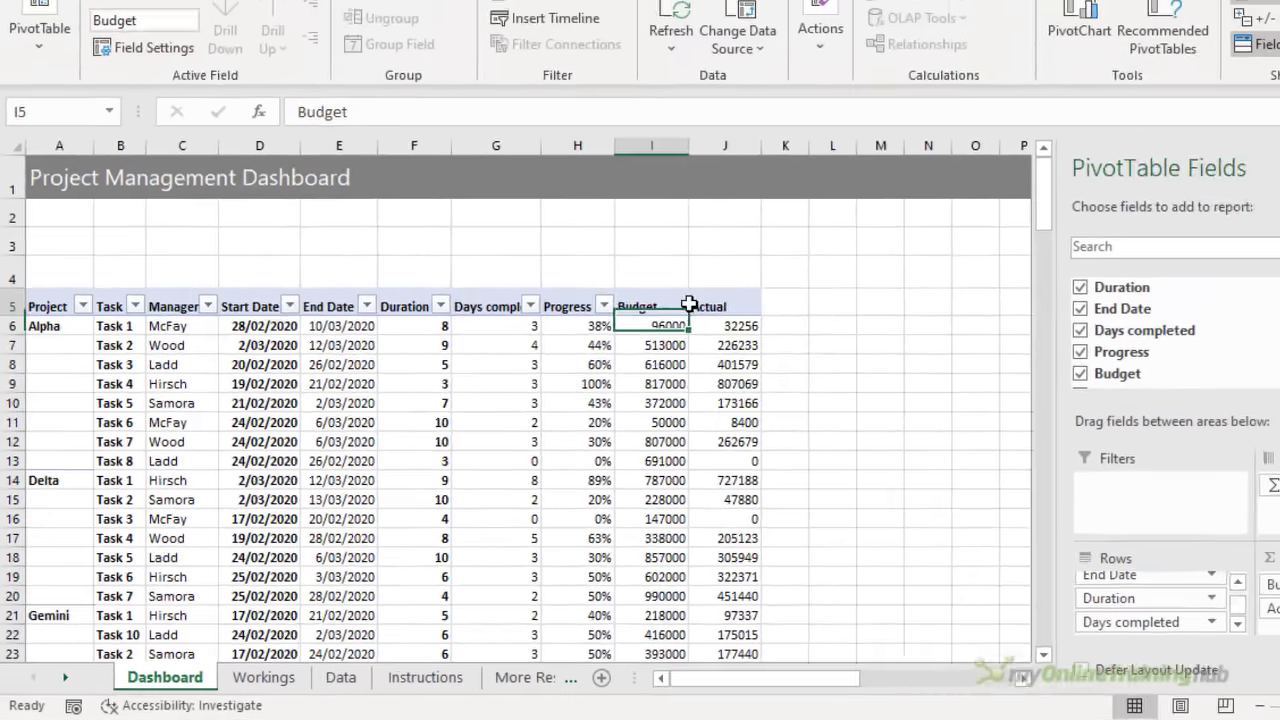
Right-align the Budget and Actual headers
shift+click(710, 306)
click(86, 49)
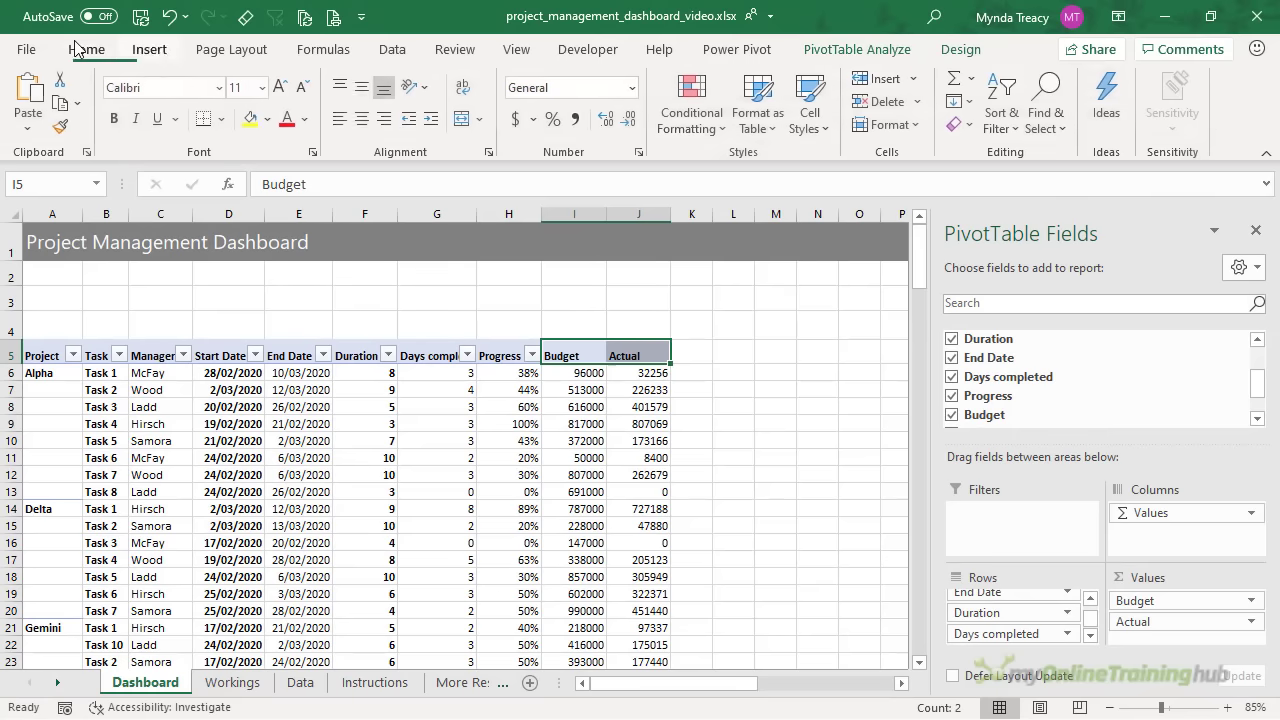
click(385, 118)
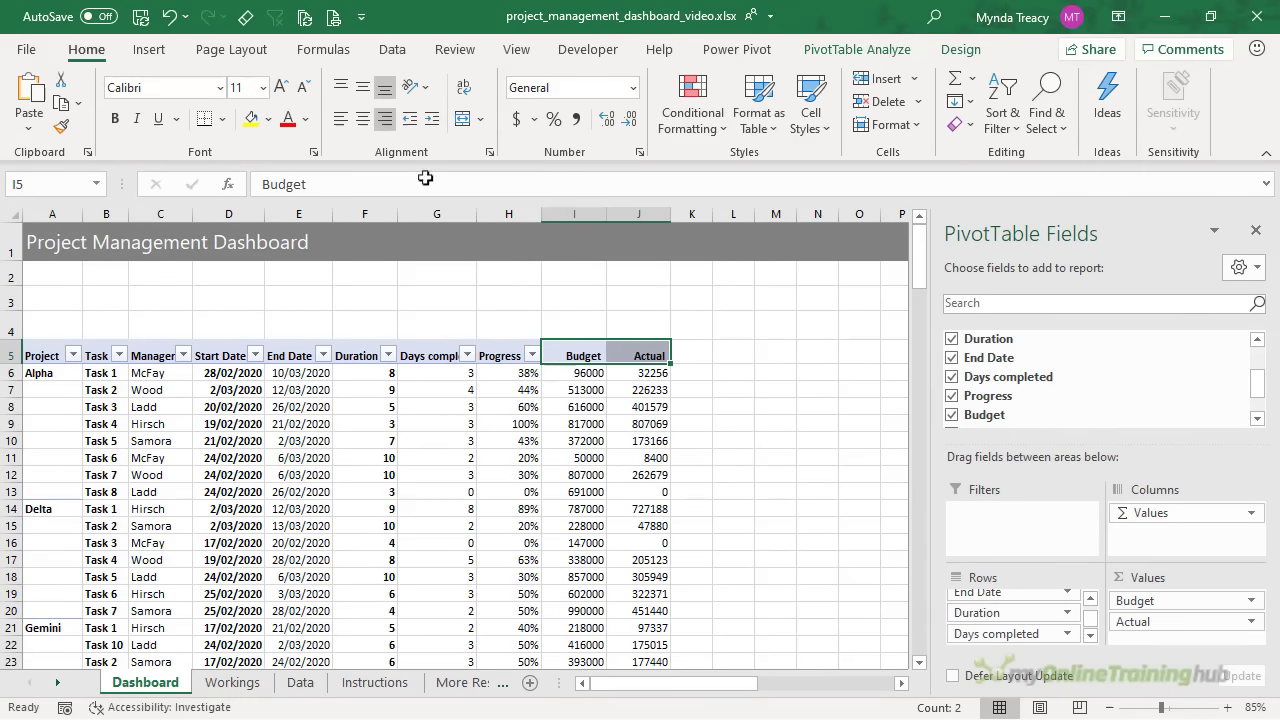
Format the Budget values as Number with 0 decimals and a 1000 separator
click(577, 390)
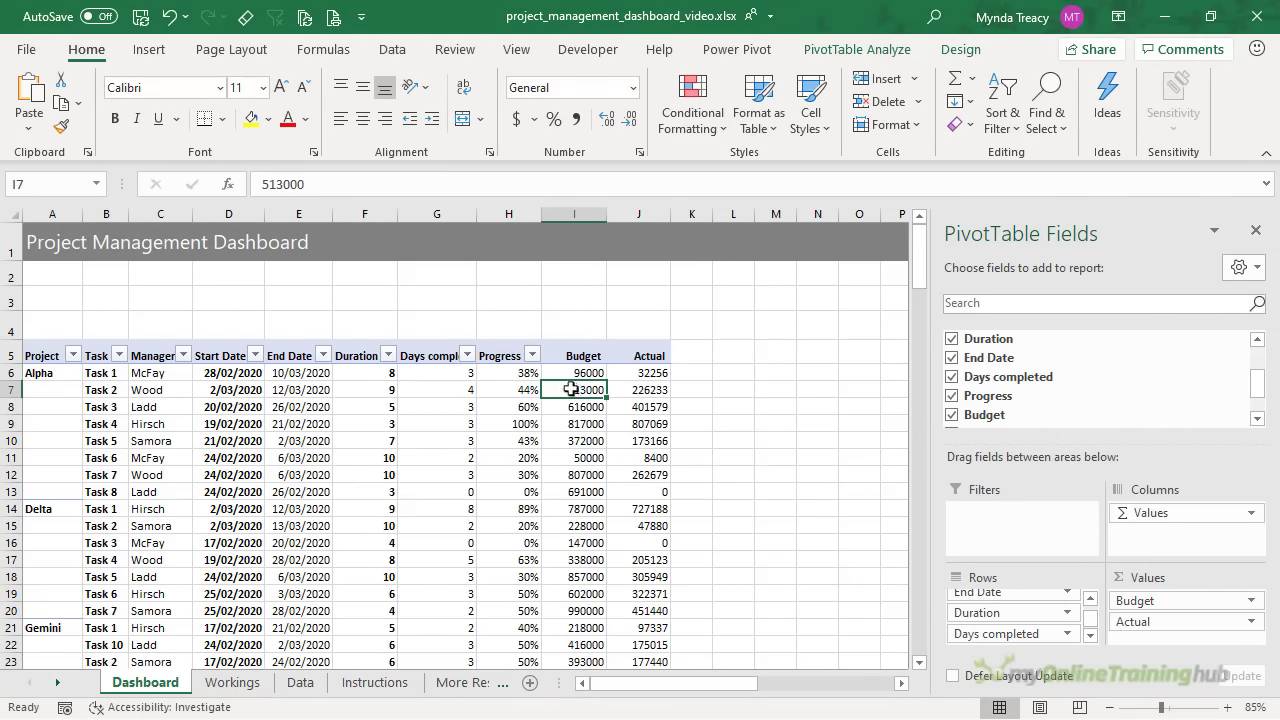
right_click(552, 387)
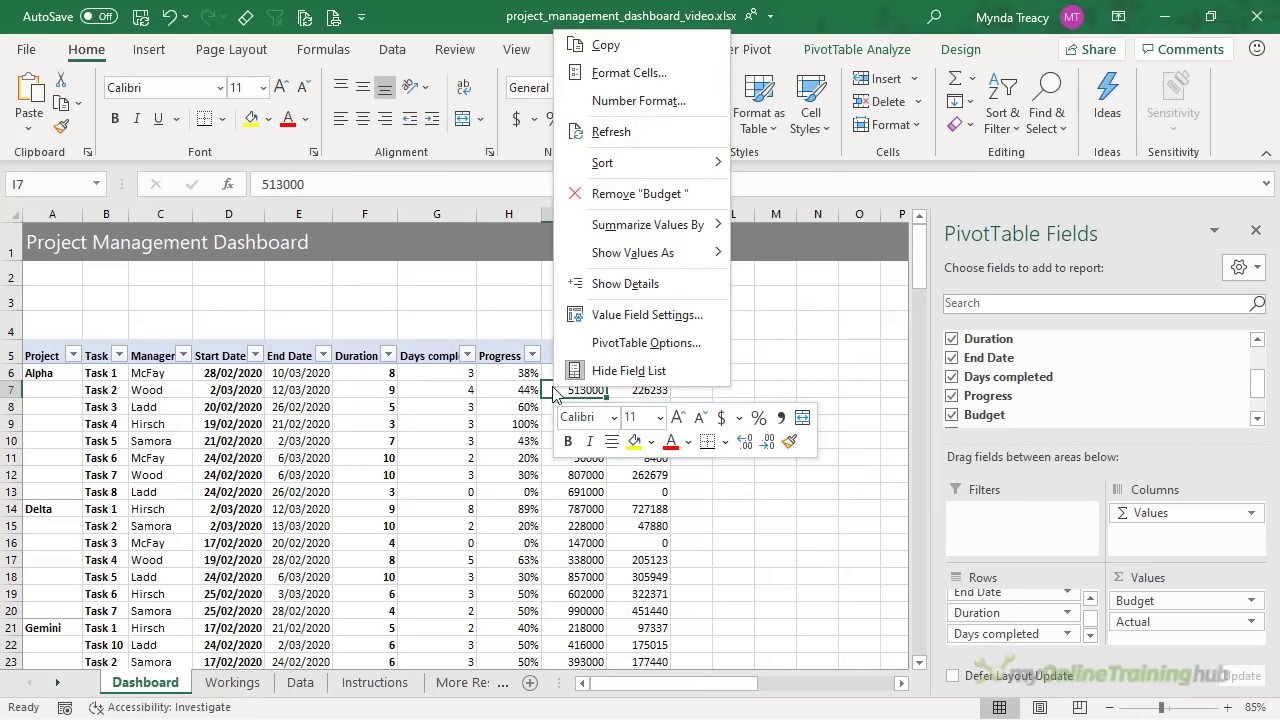
click(667, 324)
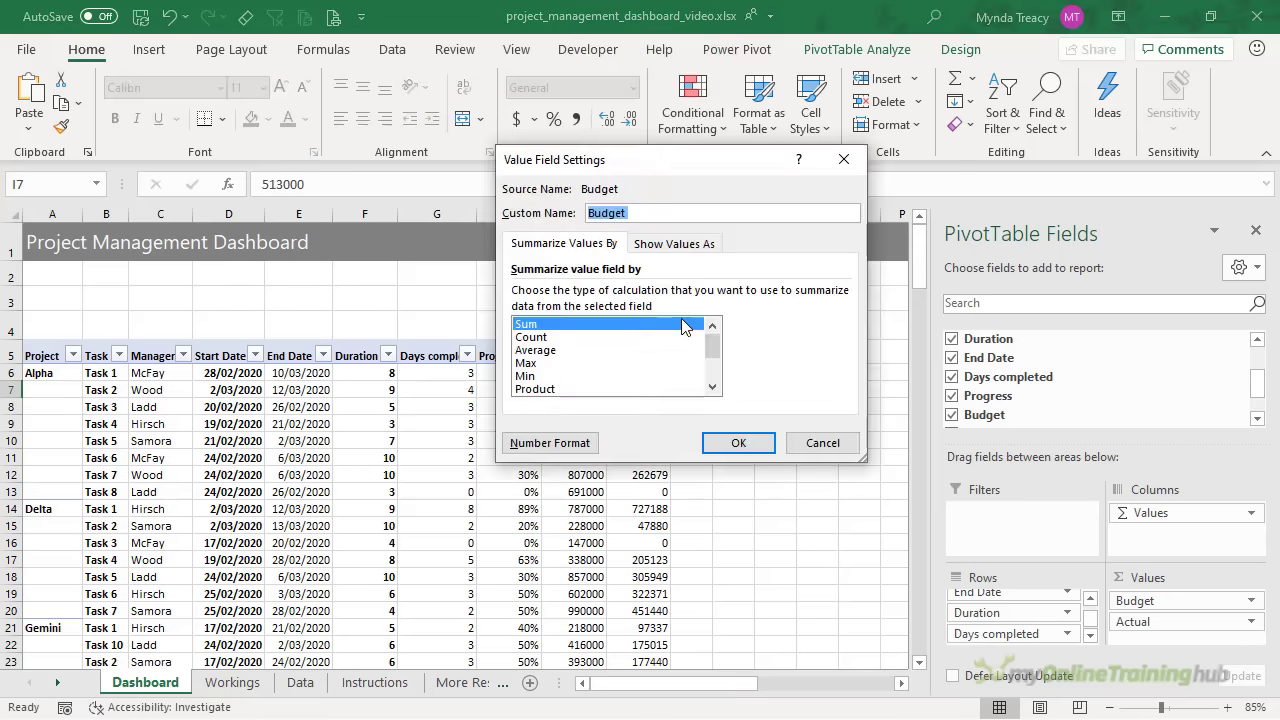
click(577, 447)
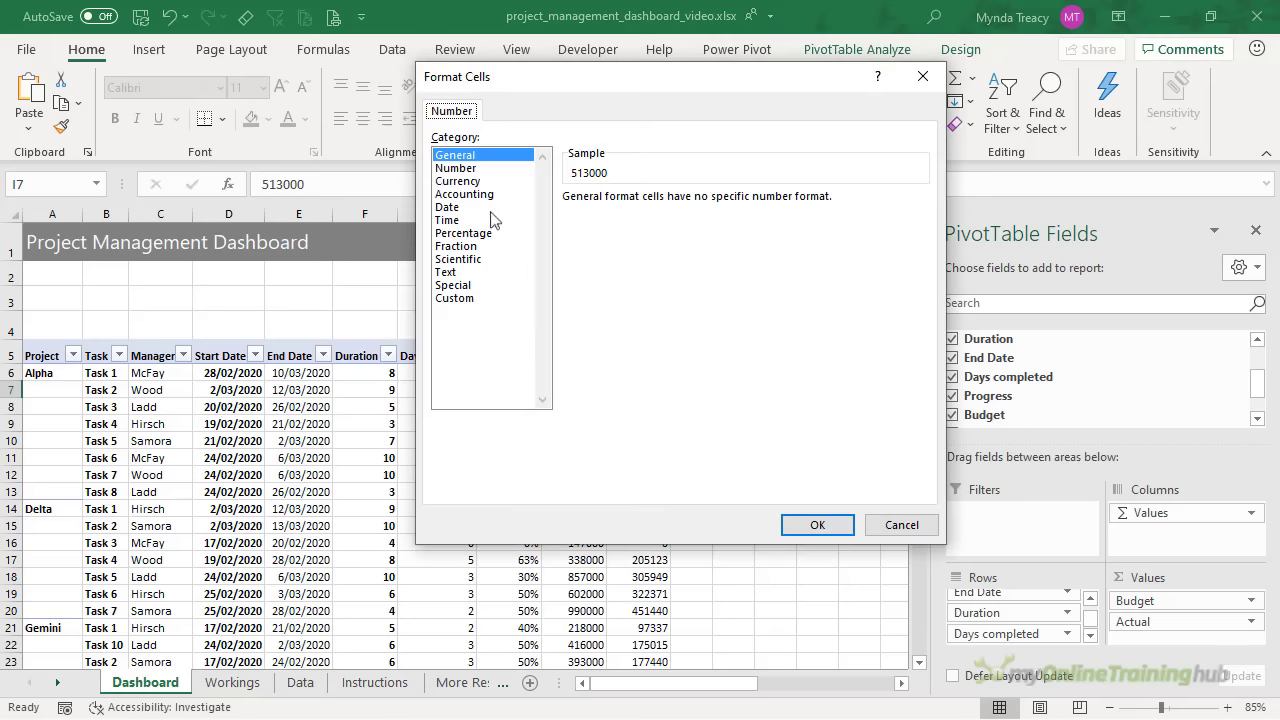
click(478, 170)
click(568, 222)
double_click(658, 199)
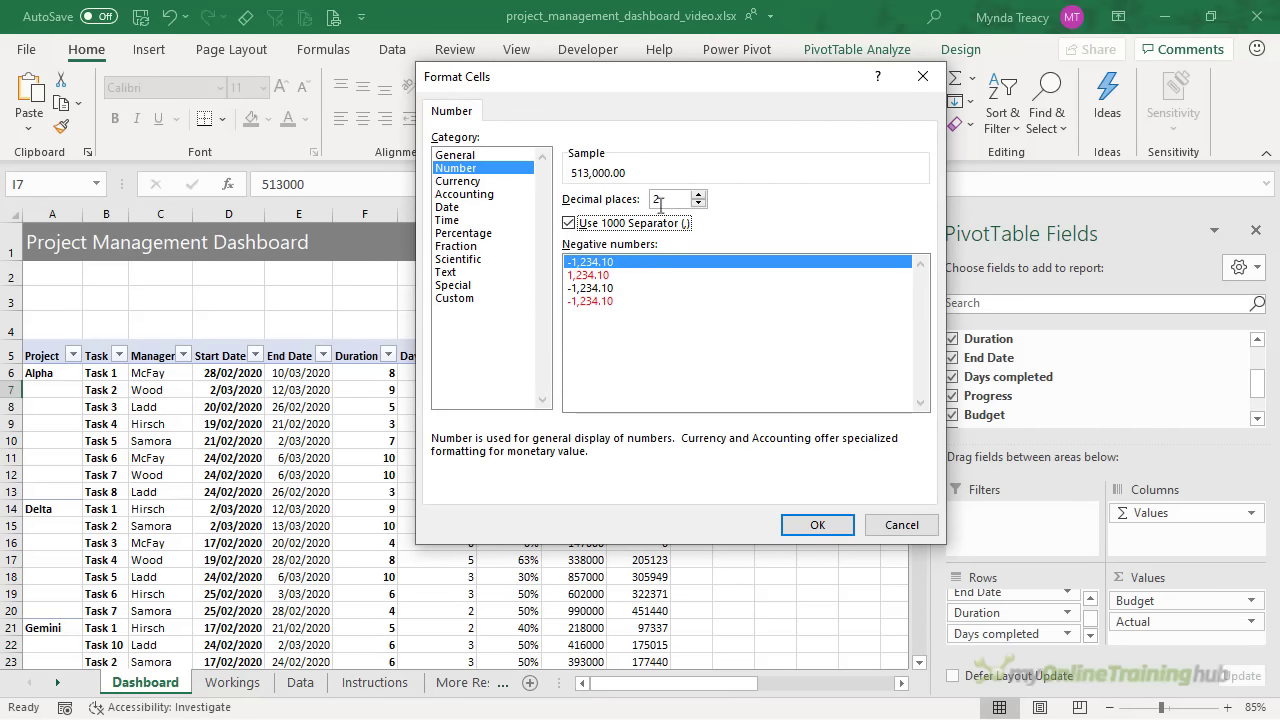
text(0)
key(Return)
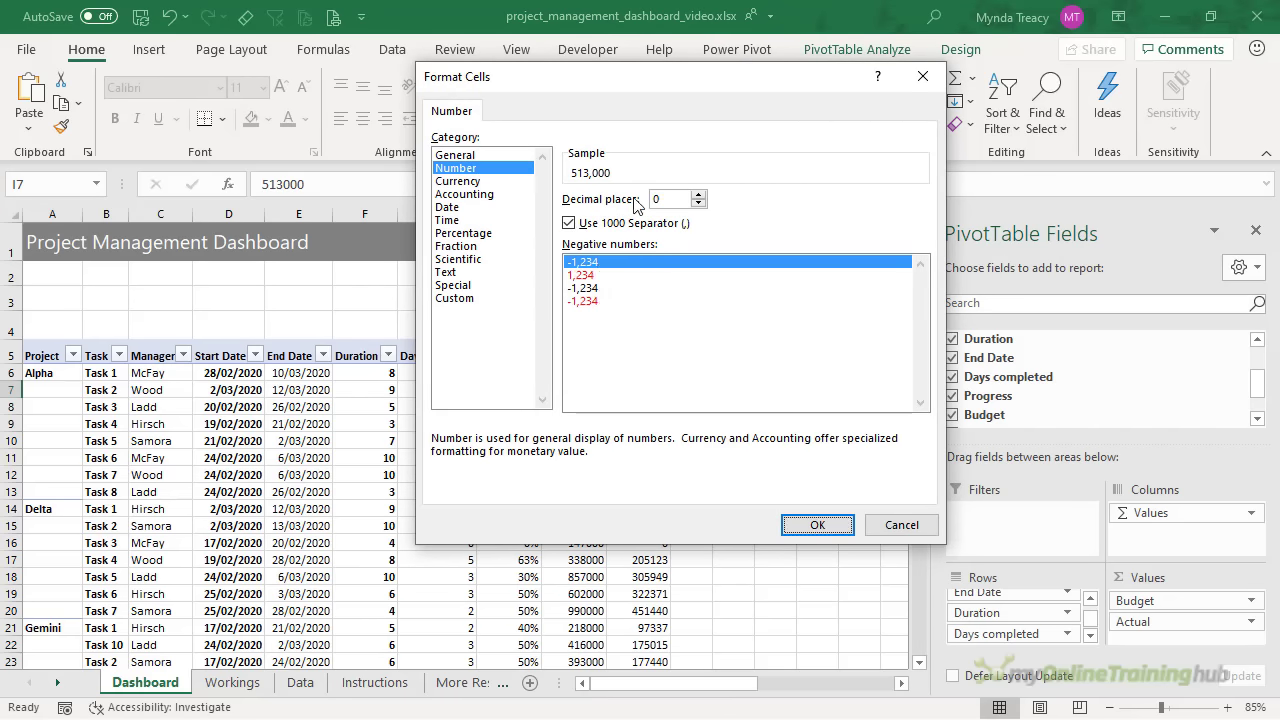
key(Return)
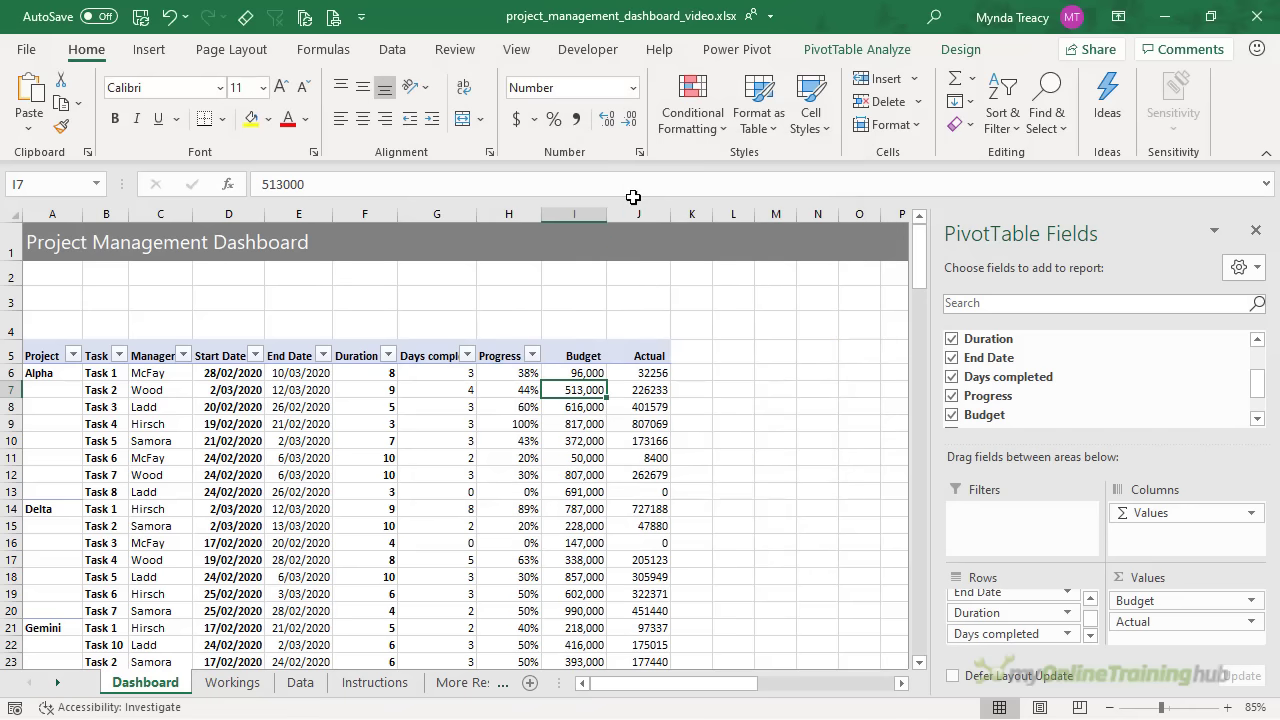
Format the Actual values as Number with 0 decimals and a 1000 separator
right_click(636, 392)
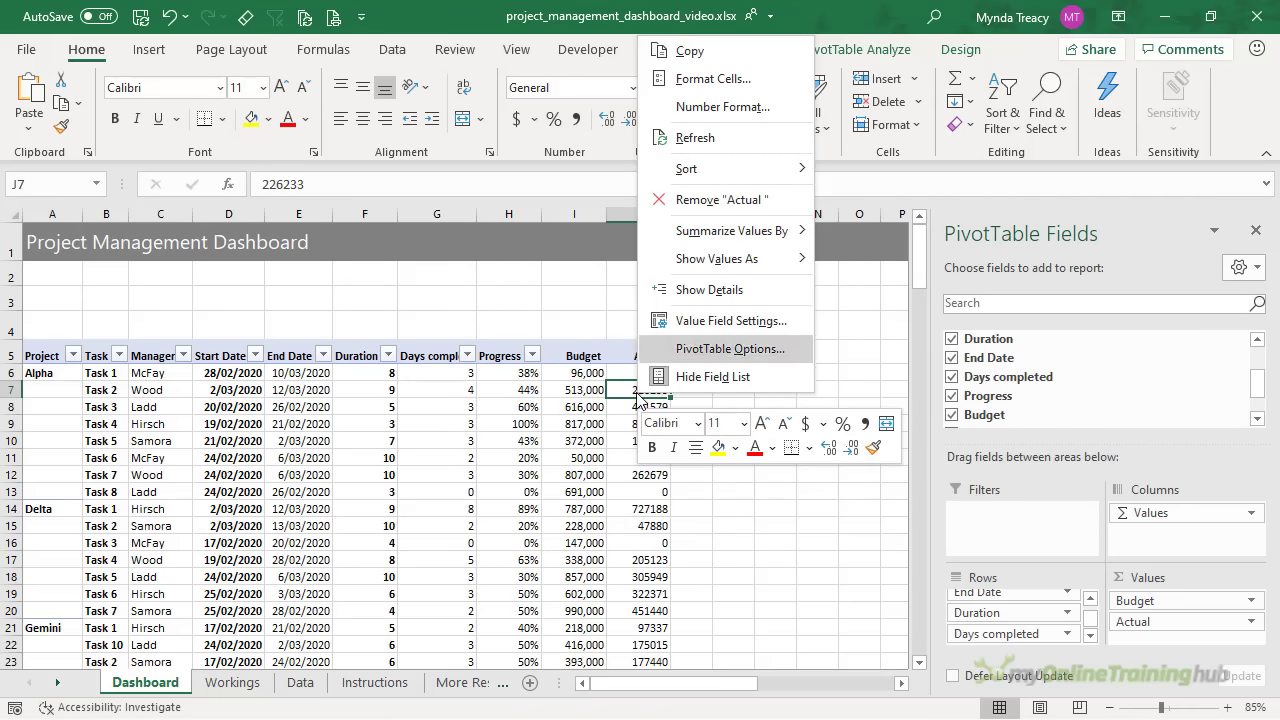
click(688, 328)
click(578, 448)
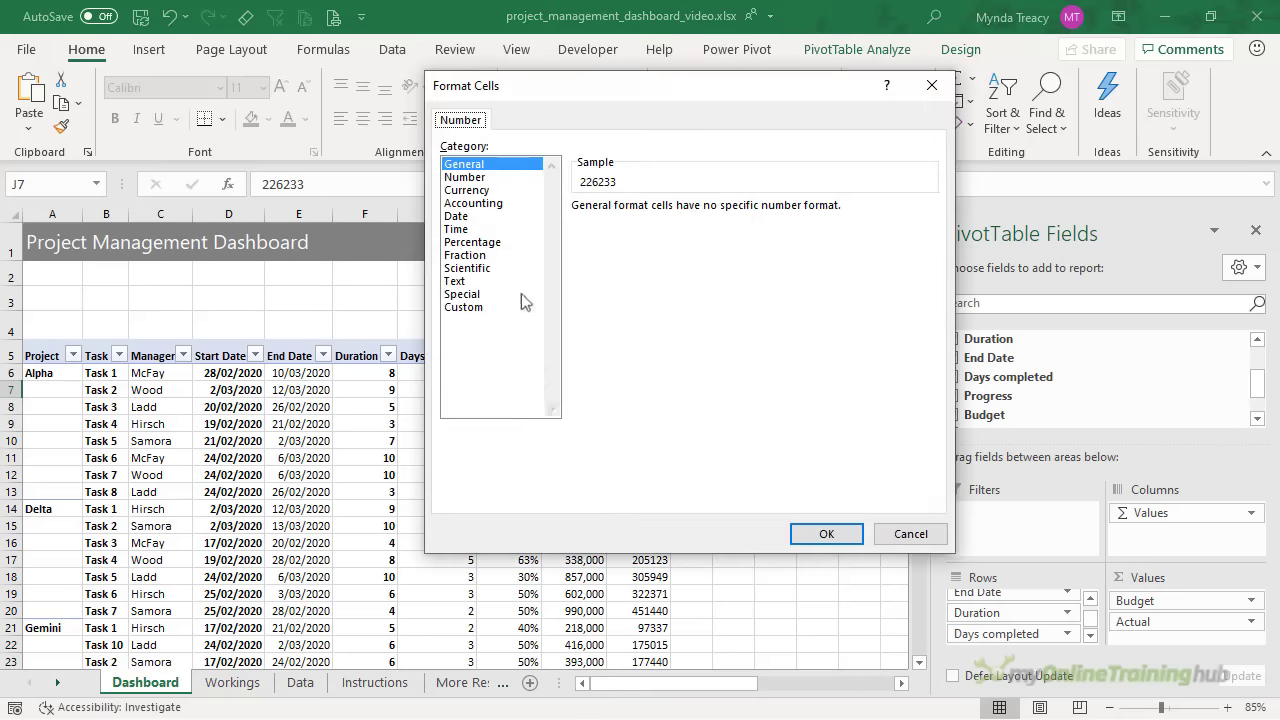
click(499, 178)
click(578, 232)
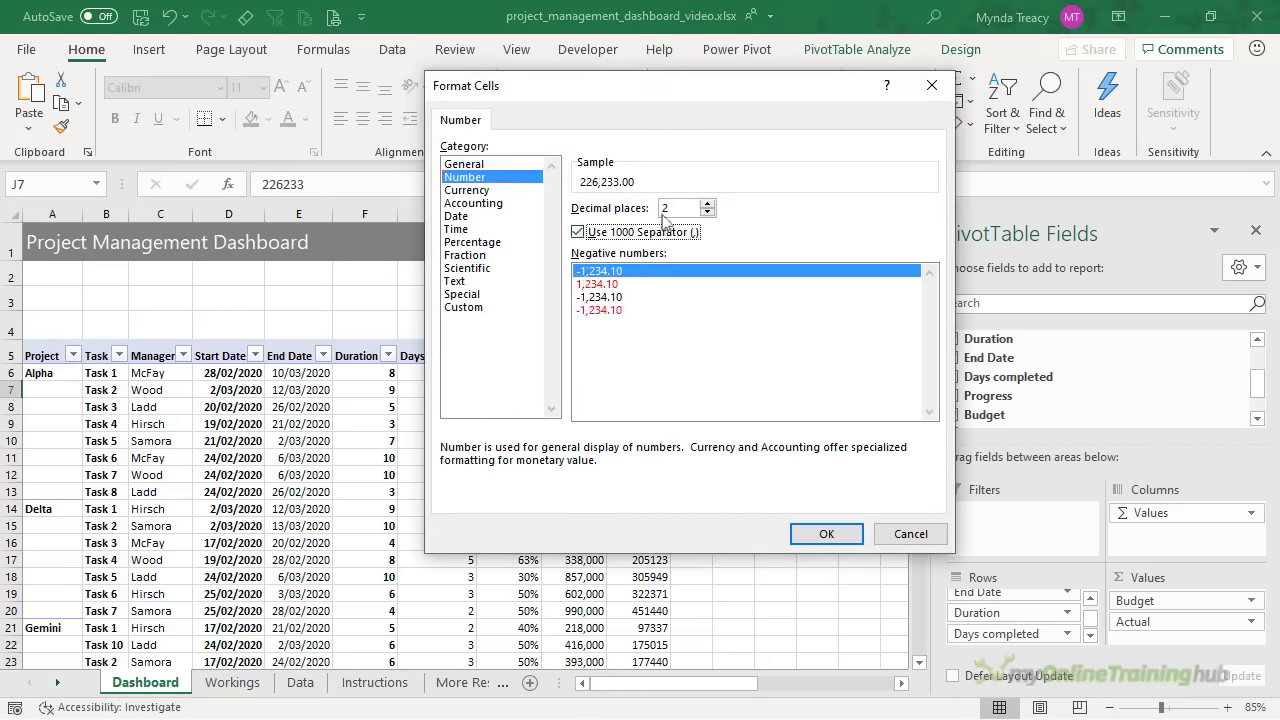
double_click(665, 207)
text(0)
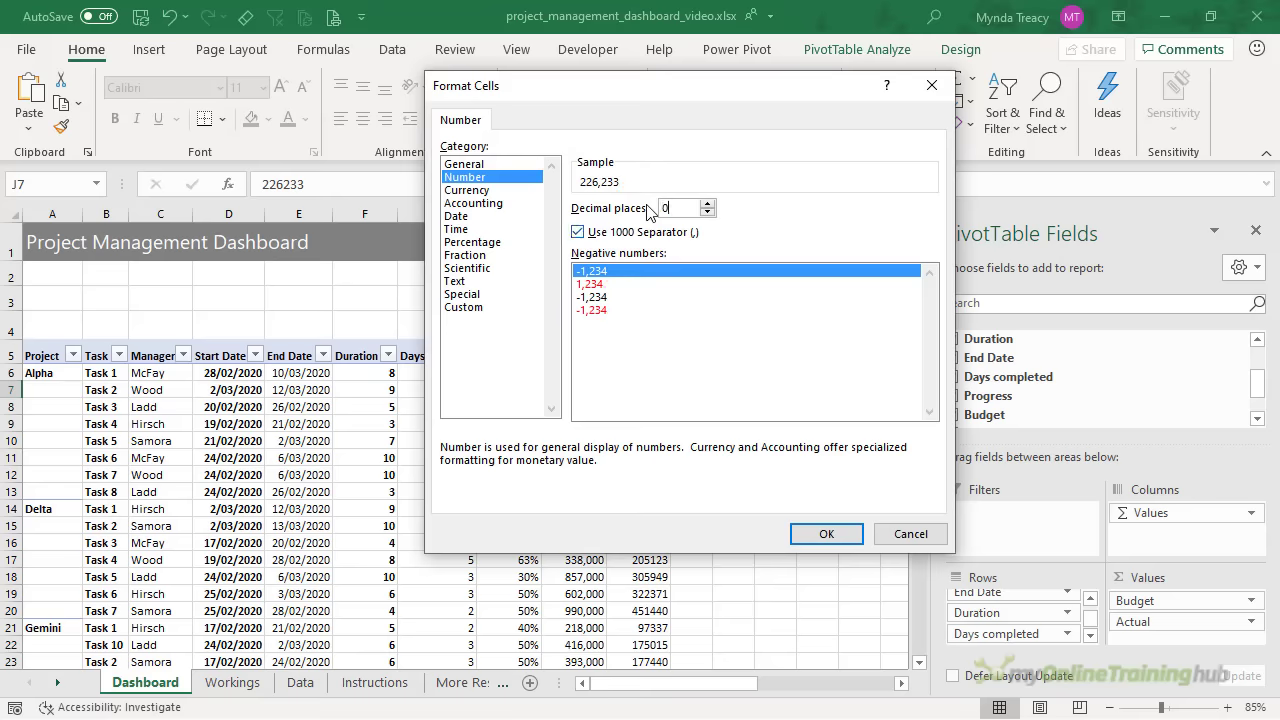
click(800, 527)
click(745, 452)
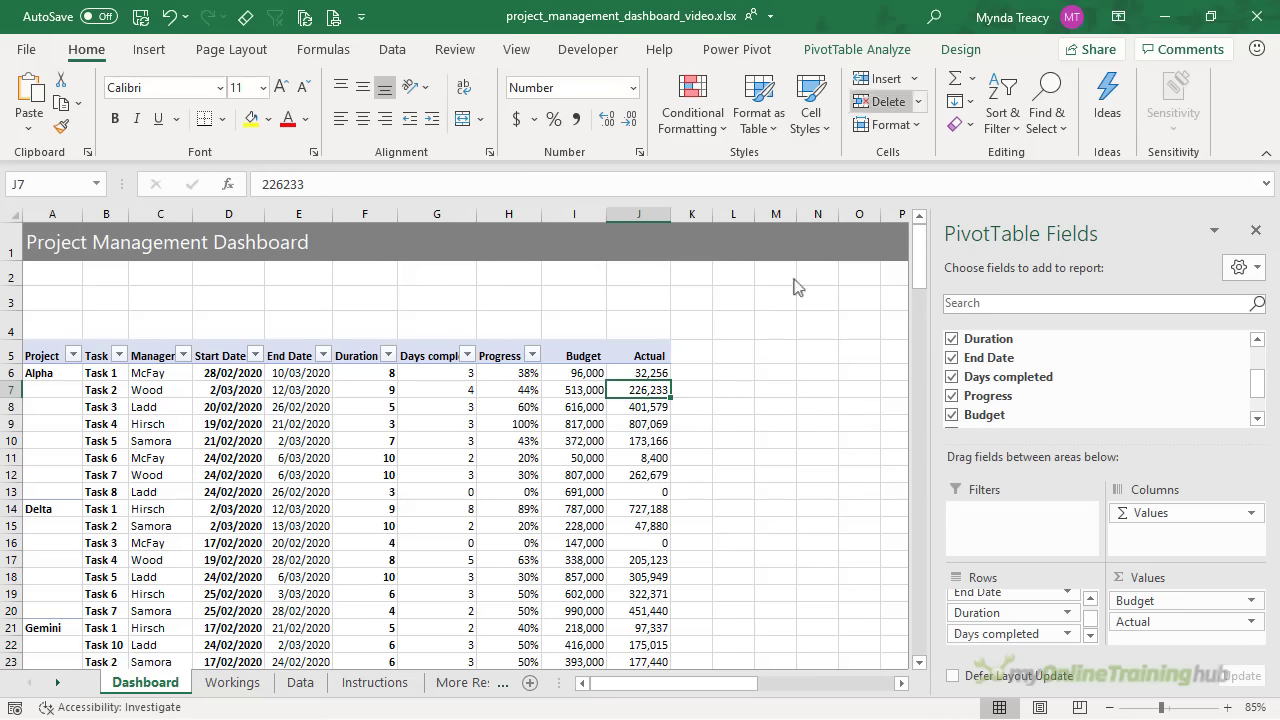
Apply the Light Gray PivotTable style and turn off the Dashboard sheet's gridlines
click(946, 57)
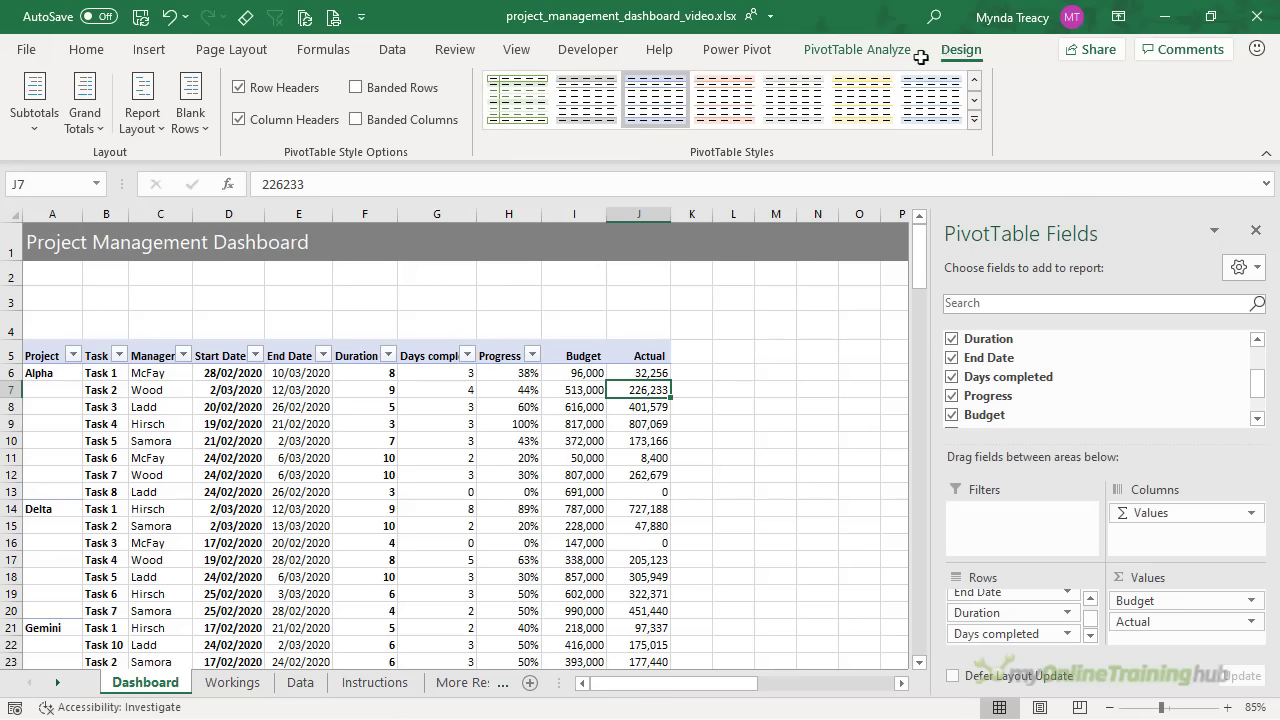
click(559, 117)
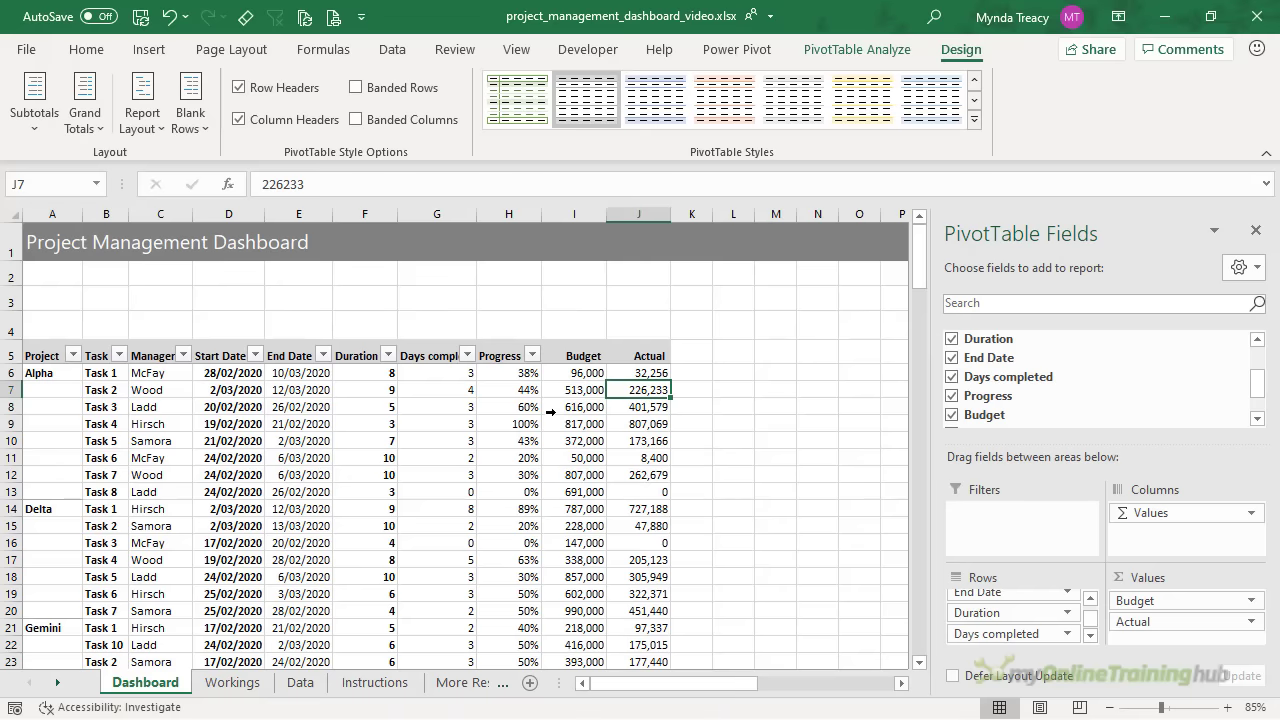
click(516, 49)
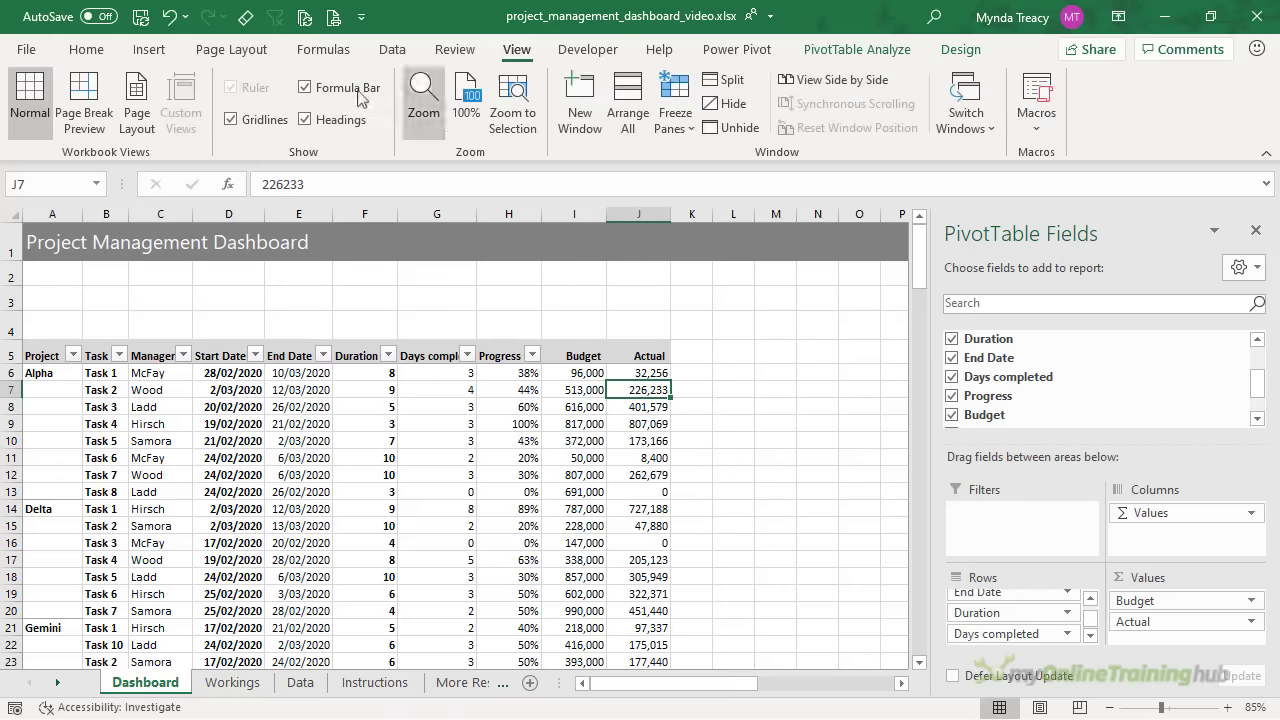
click(231, 119)
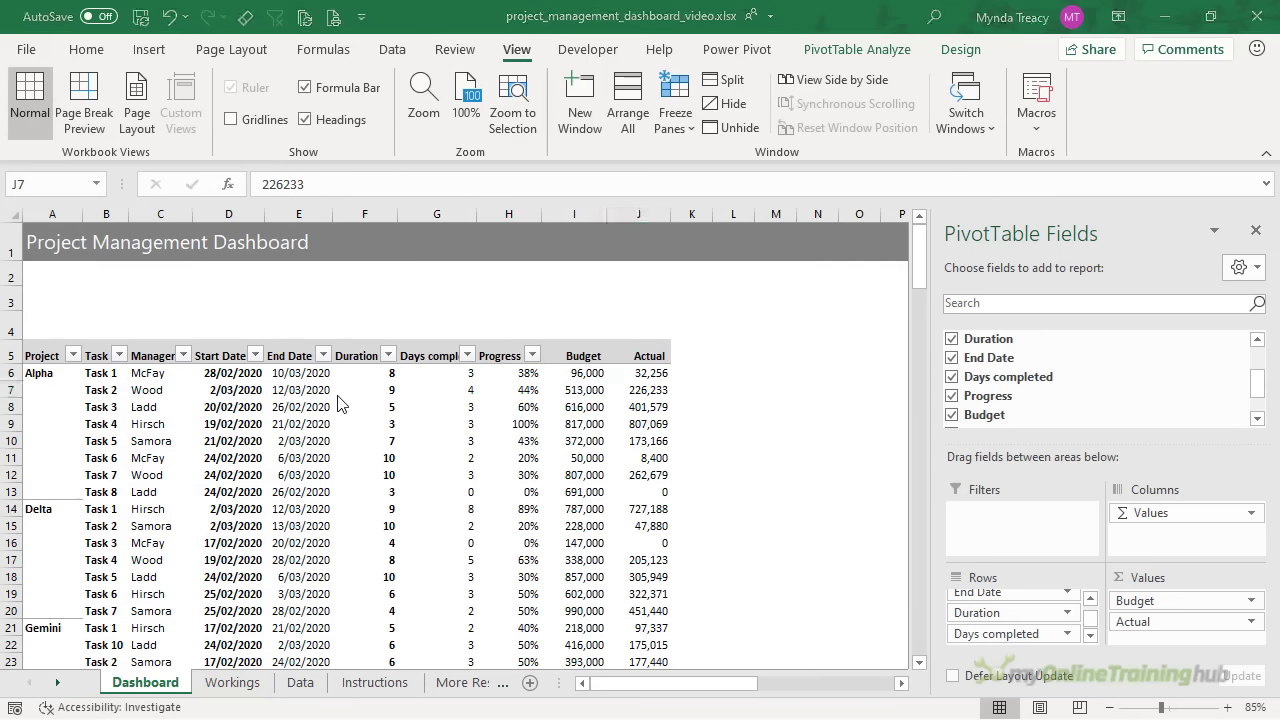
click(458, 18)
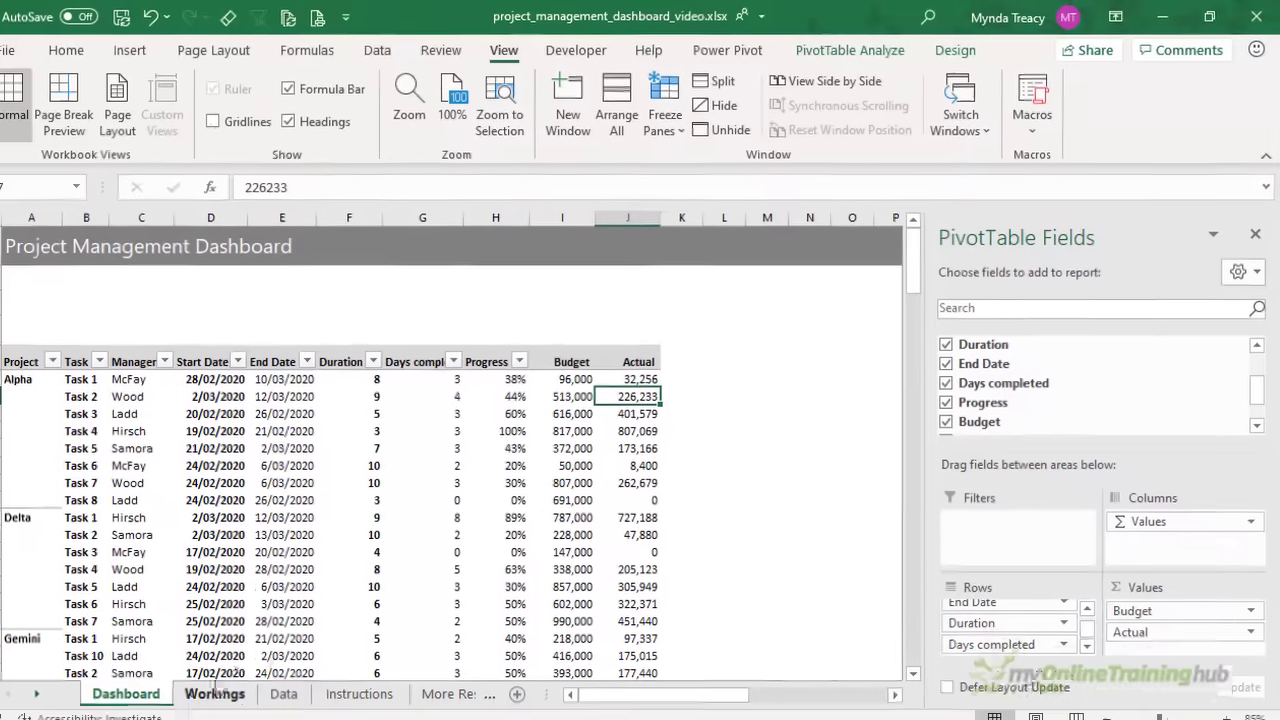
On the Workings sheet, start a =COUNTIF( formula in B3 for the Not Started count
click(214, 684)
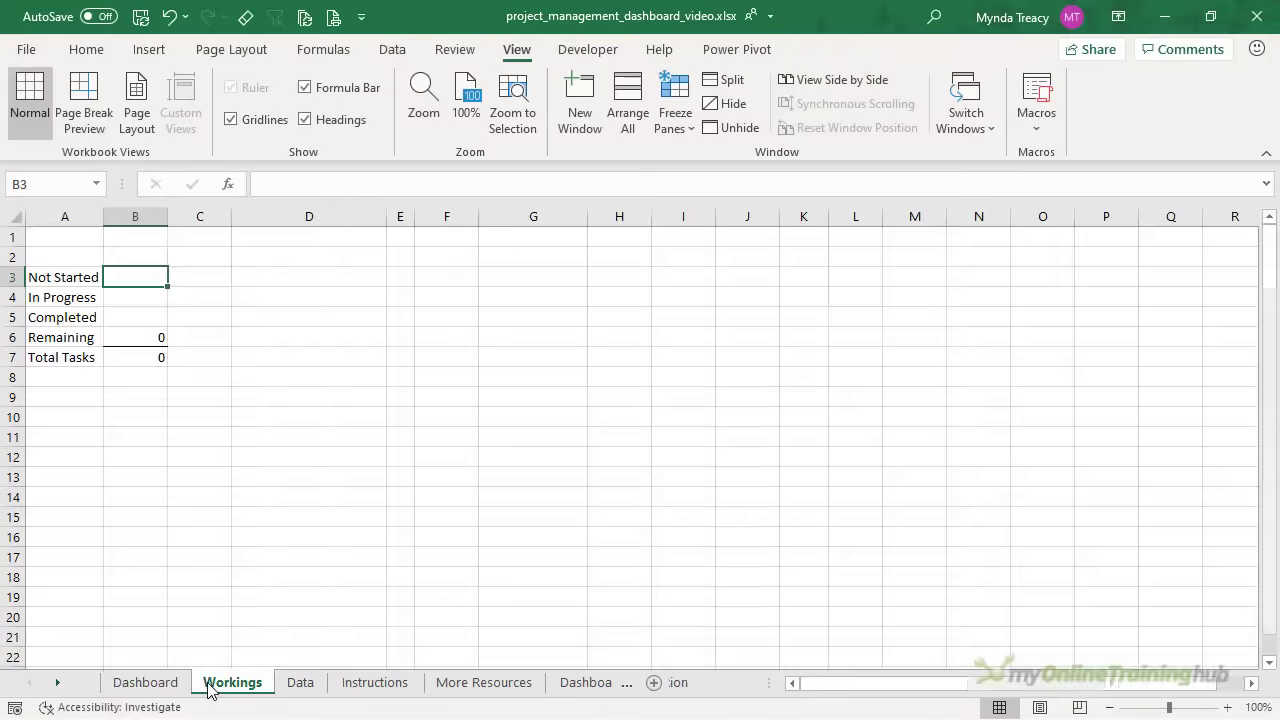
drag(80, 280, 136, 348)
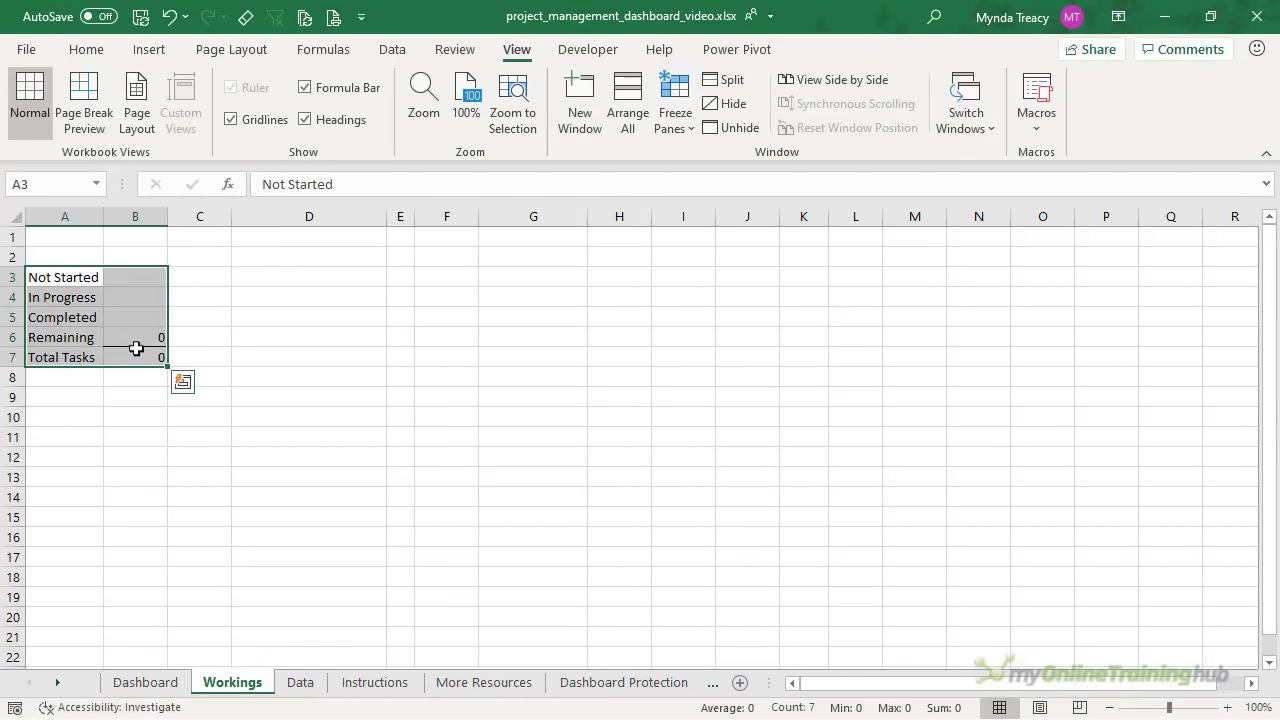
click(137, 290)
click(139, 281)
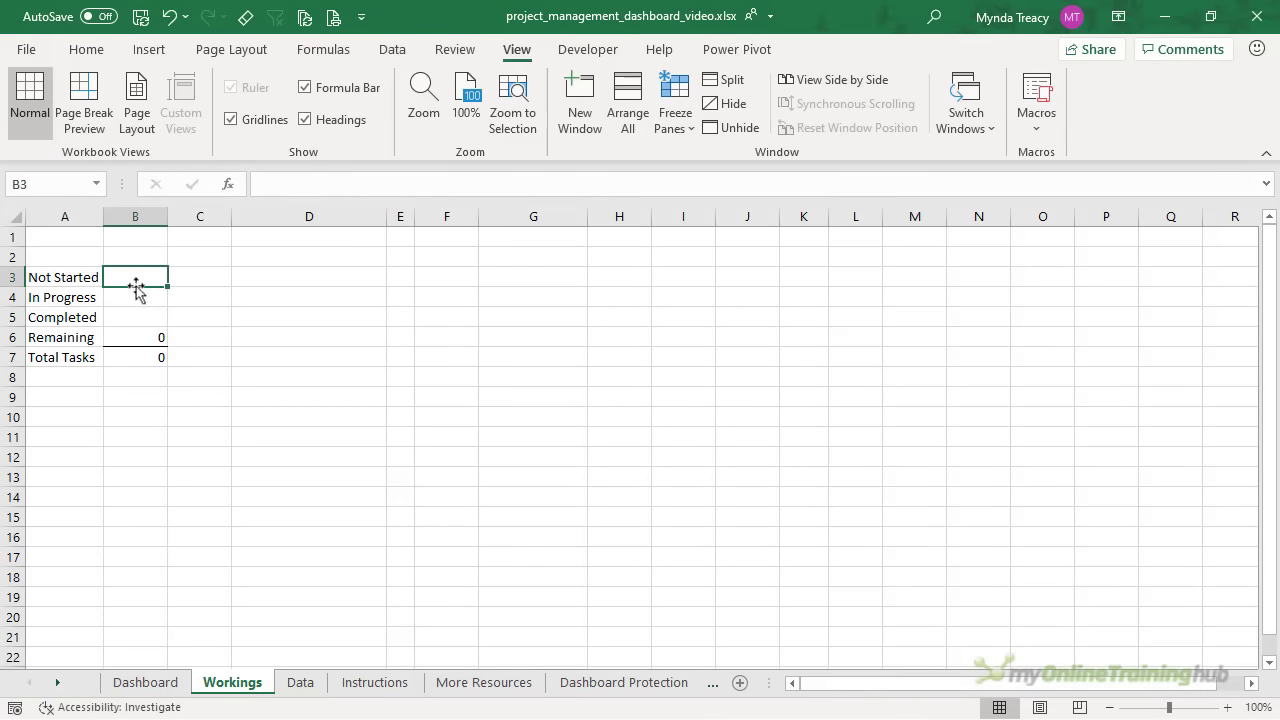
click(126, 296)
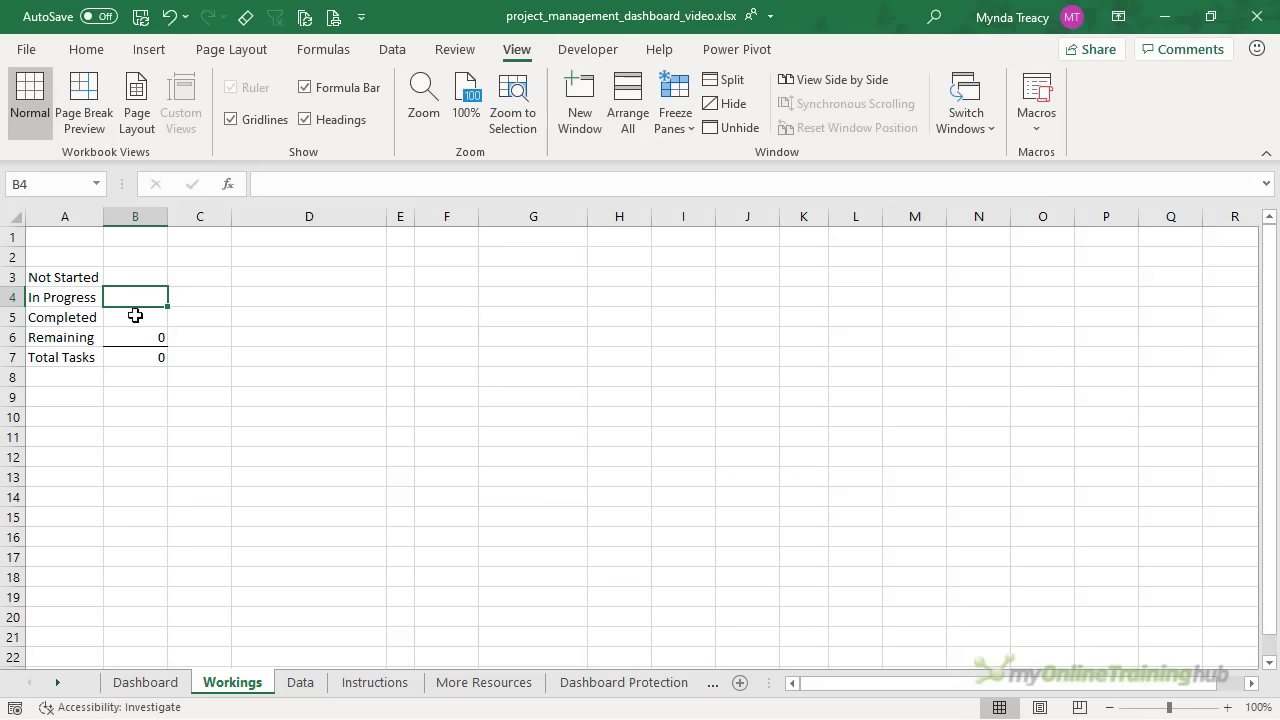
click(135, 316)
click(131, 282)
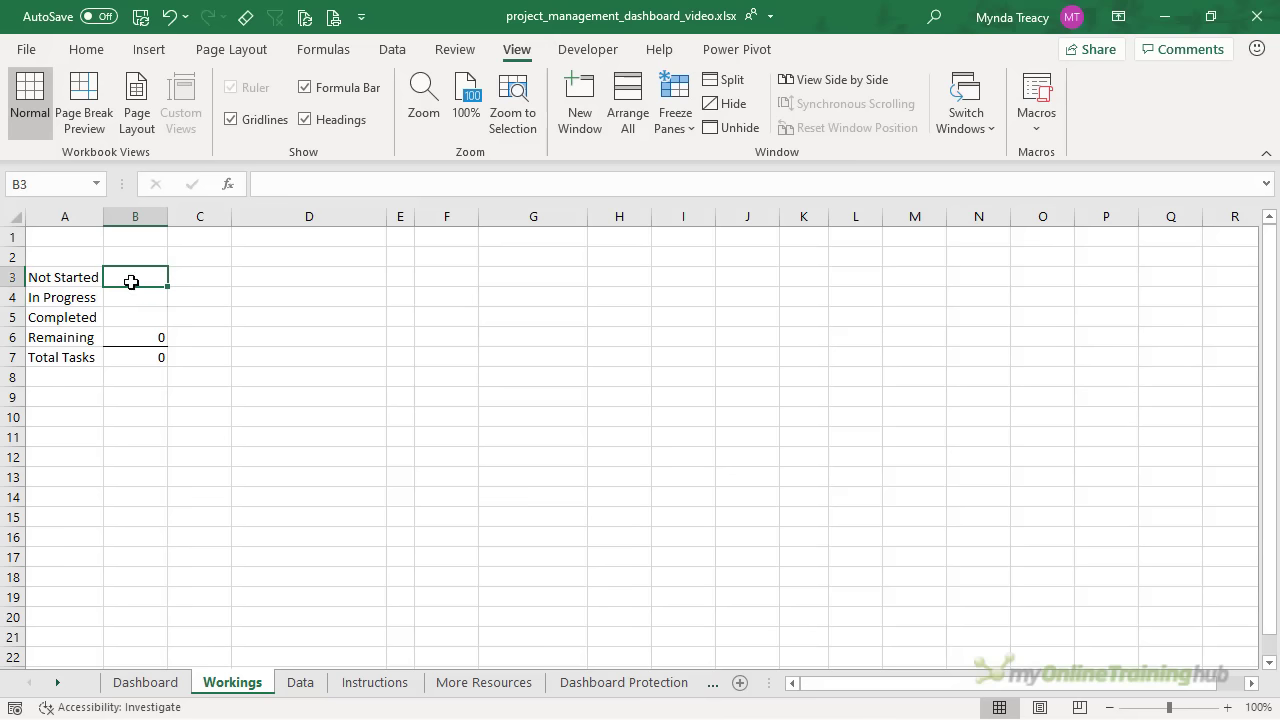
text(=countif)
key(Tab)
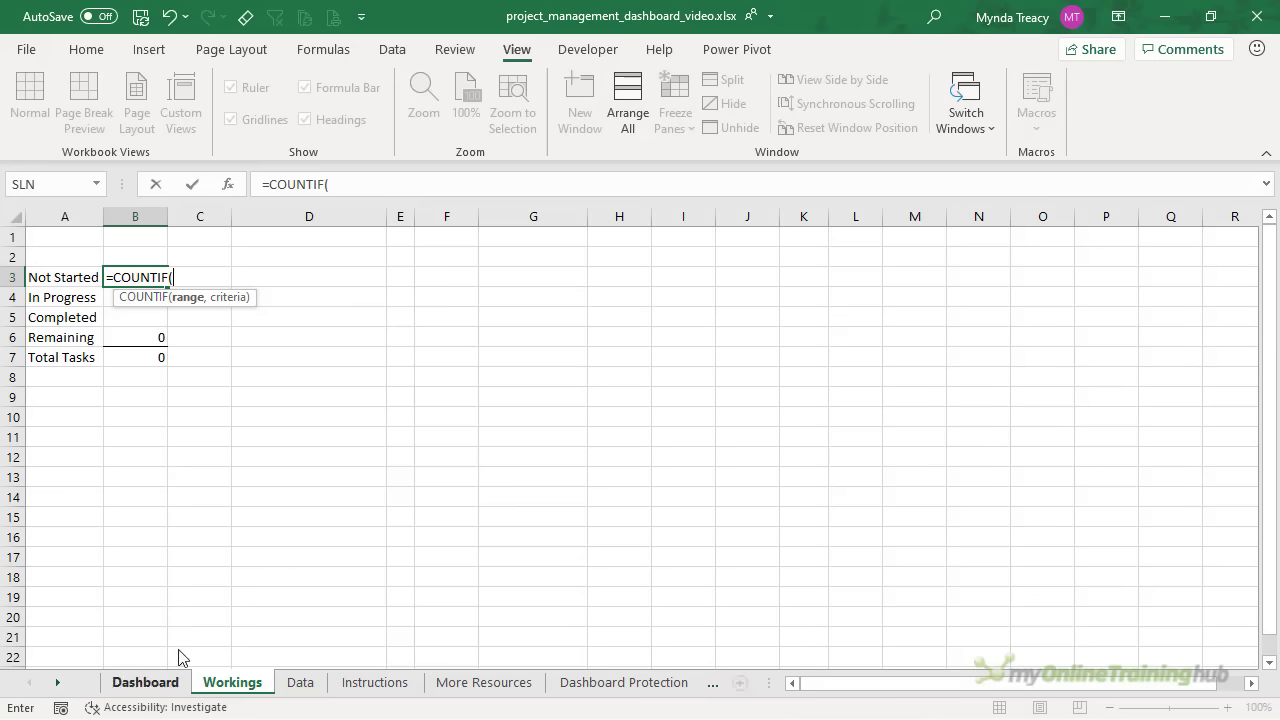
Complete B3 as =COUNTIF(Dashboard!H6:H50,"="&0), counting 4 Not Started tasks
click(292, 681)
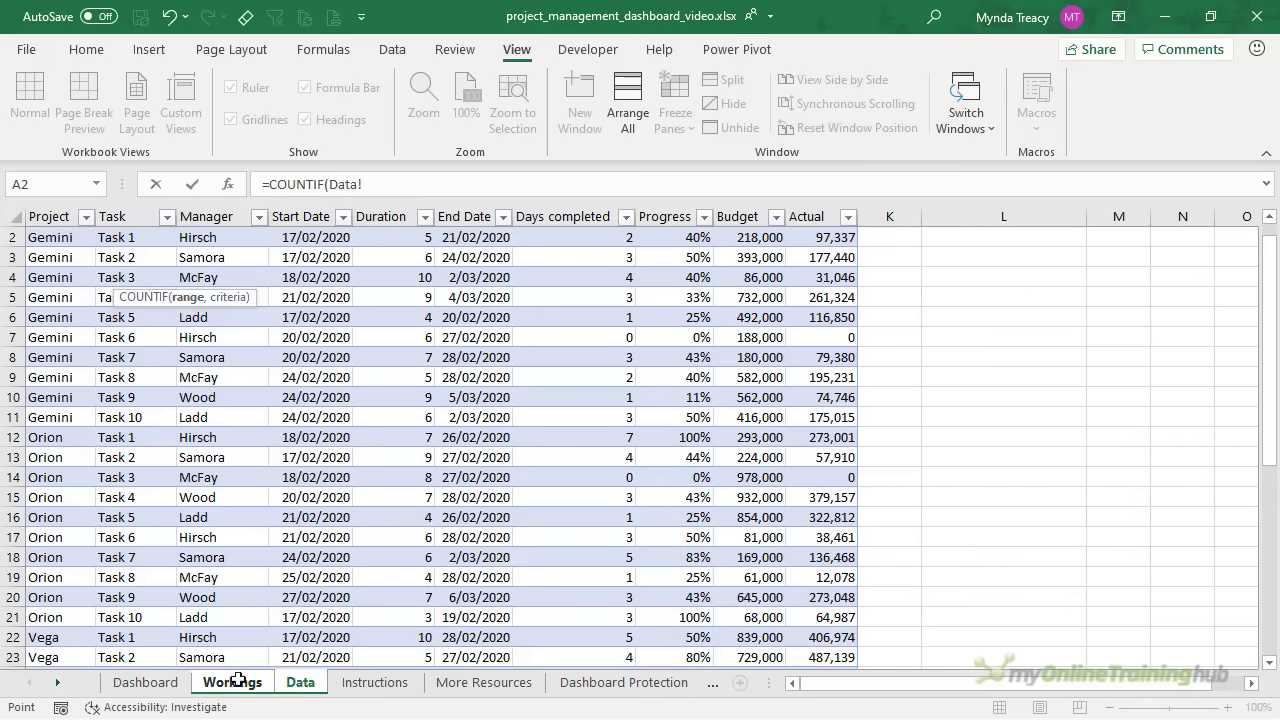
click(150, 683)
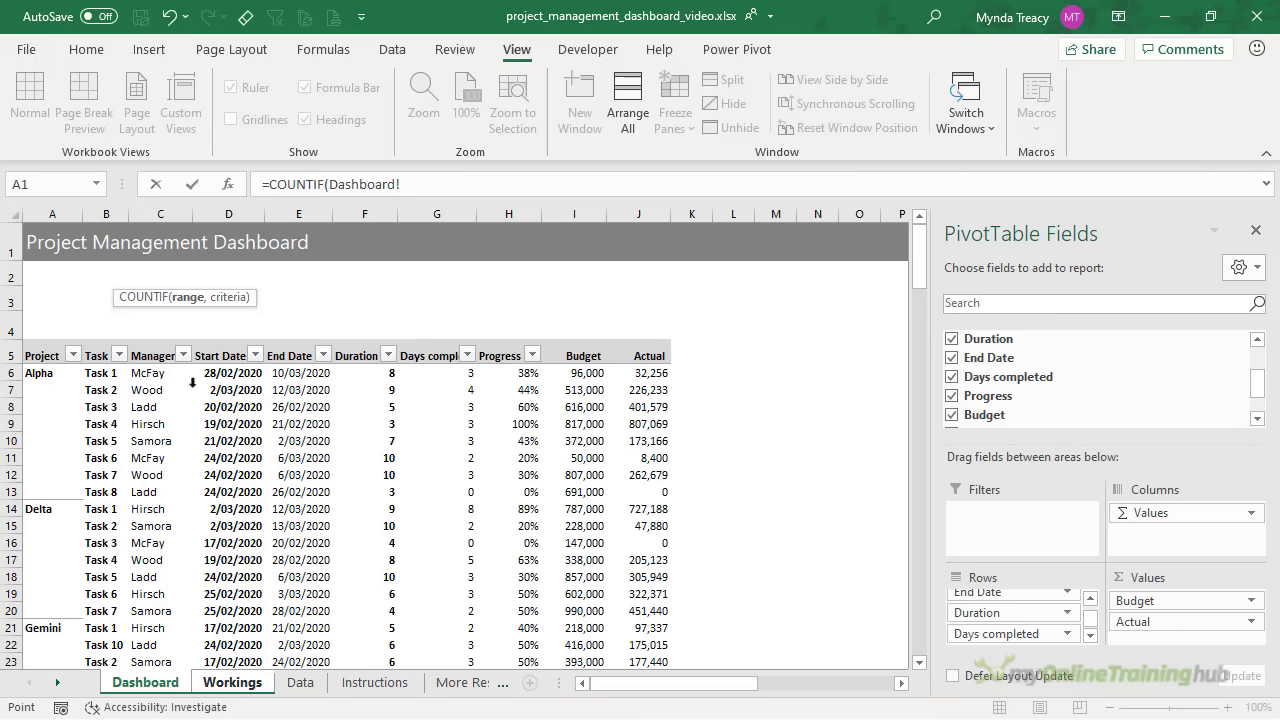
click(508, 372)
scroll(505, 458, down, 11)
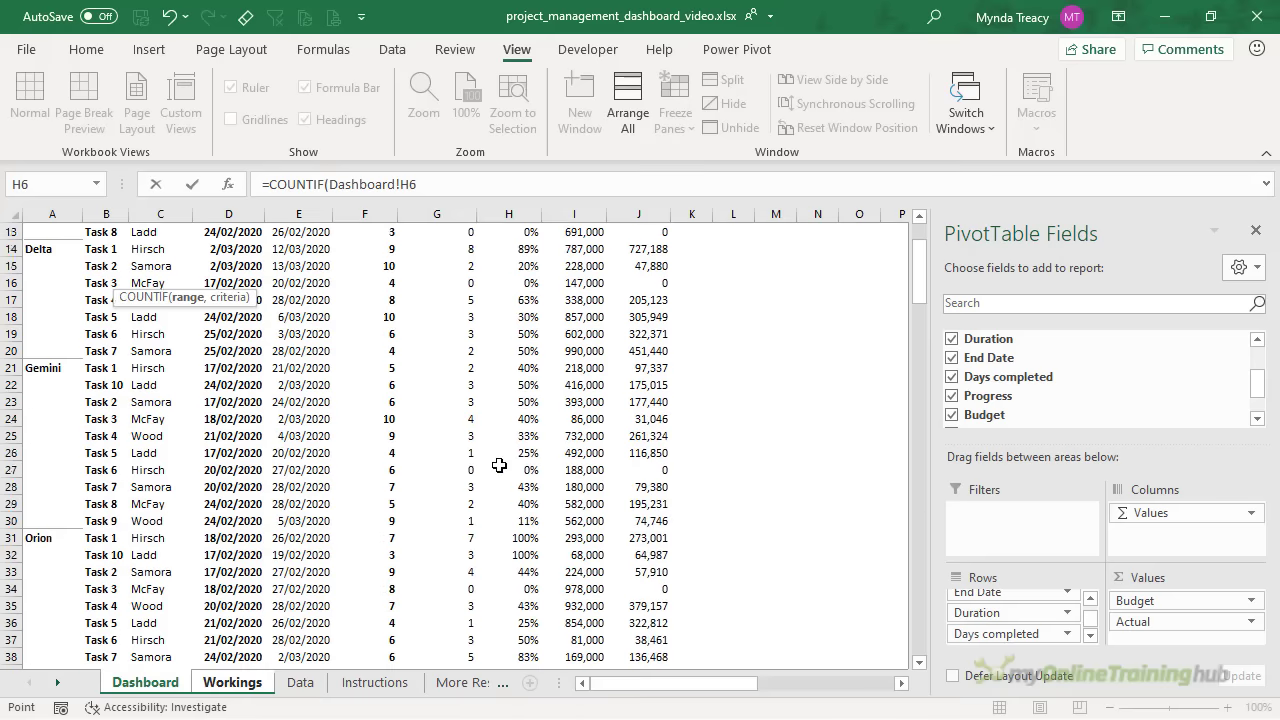
shift+click(511, 503)
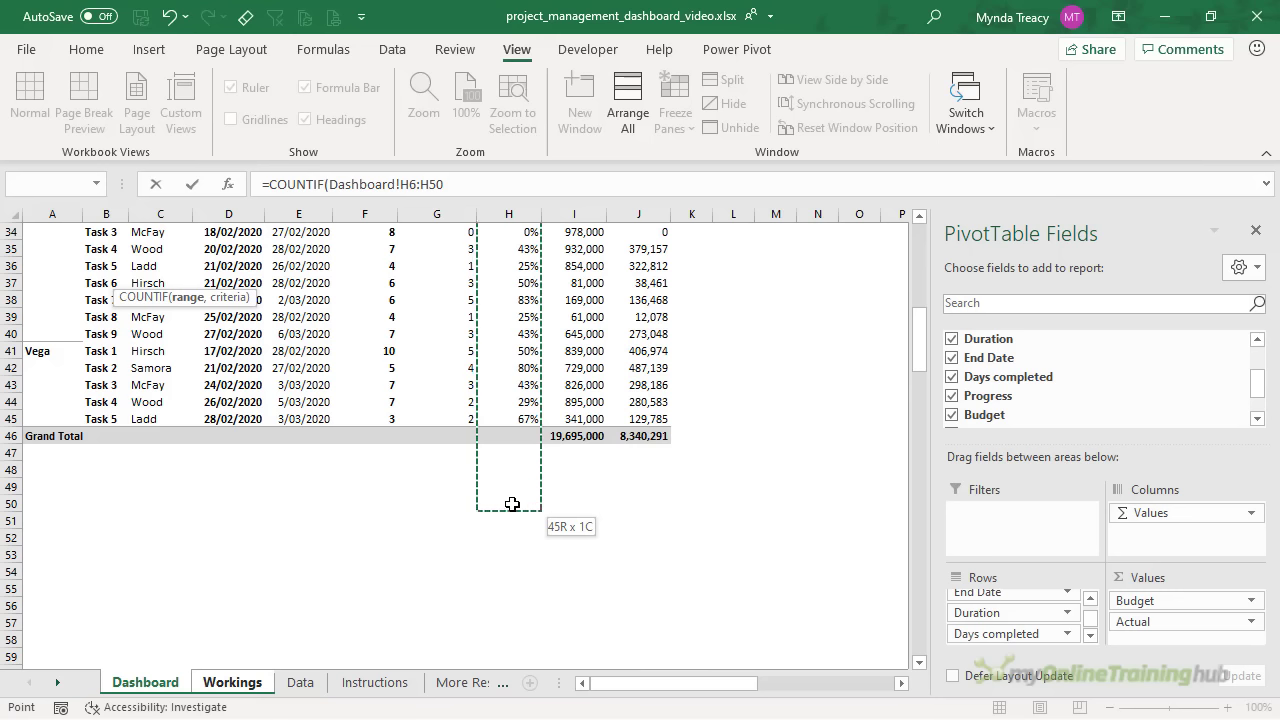
text(,)
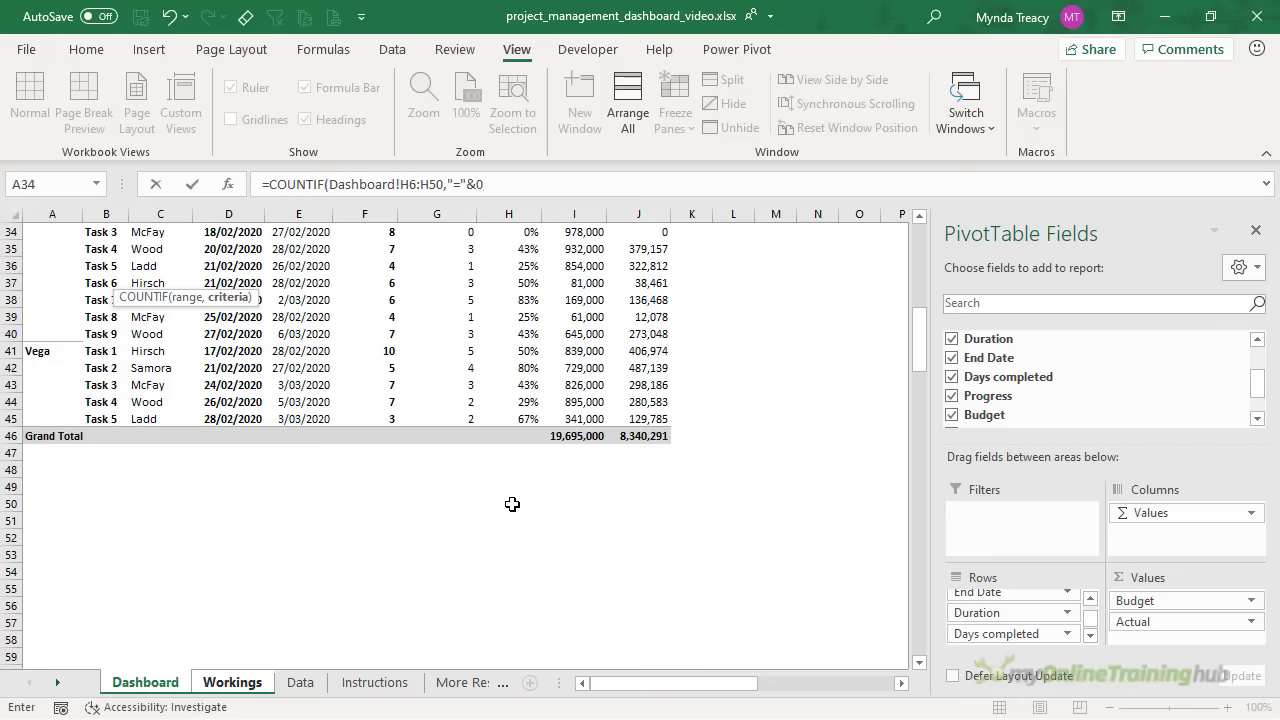
text("="&0)
key(Return)
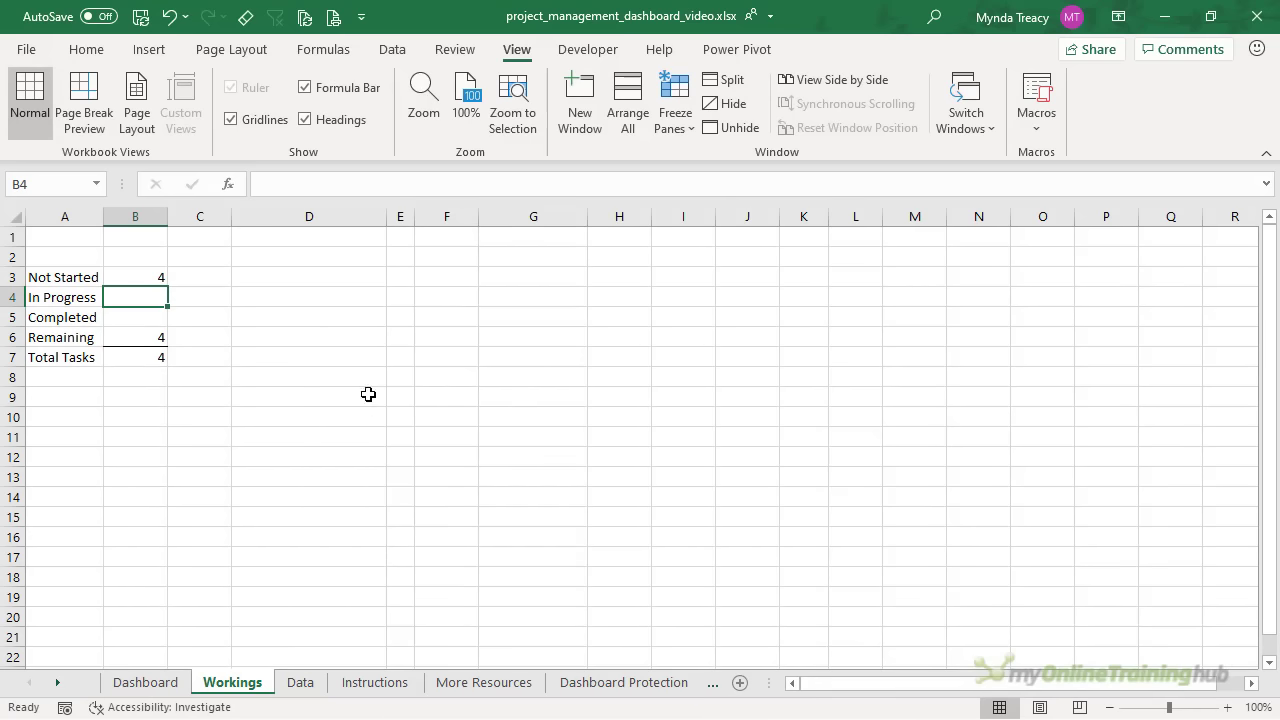
Begin B4's COUNTIFS with Dashboard!H6:H50 as the first range and criterion "<>"&0
text(=co)
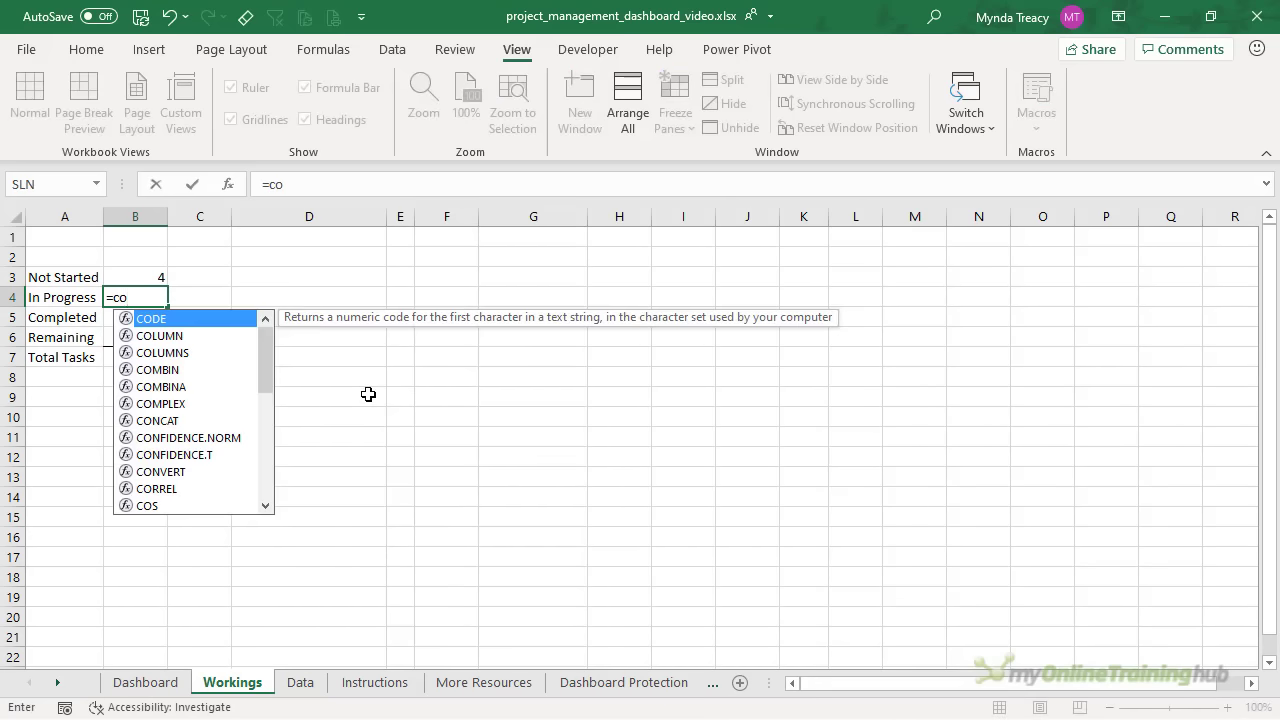
text(untifs)
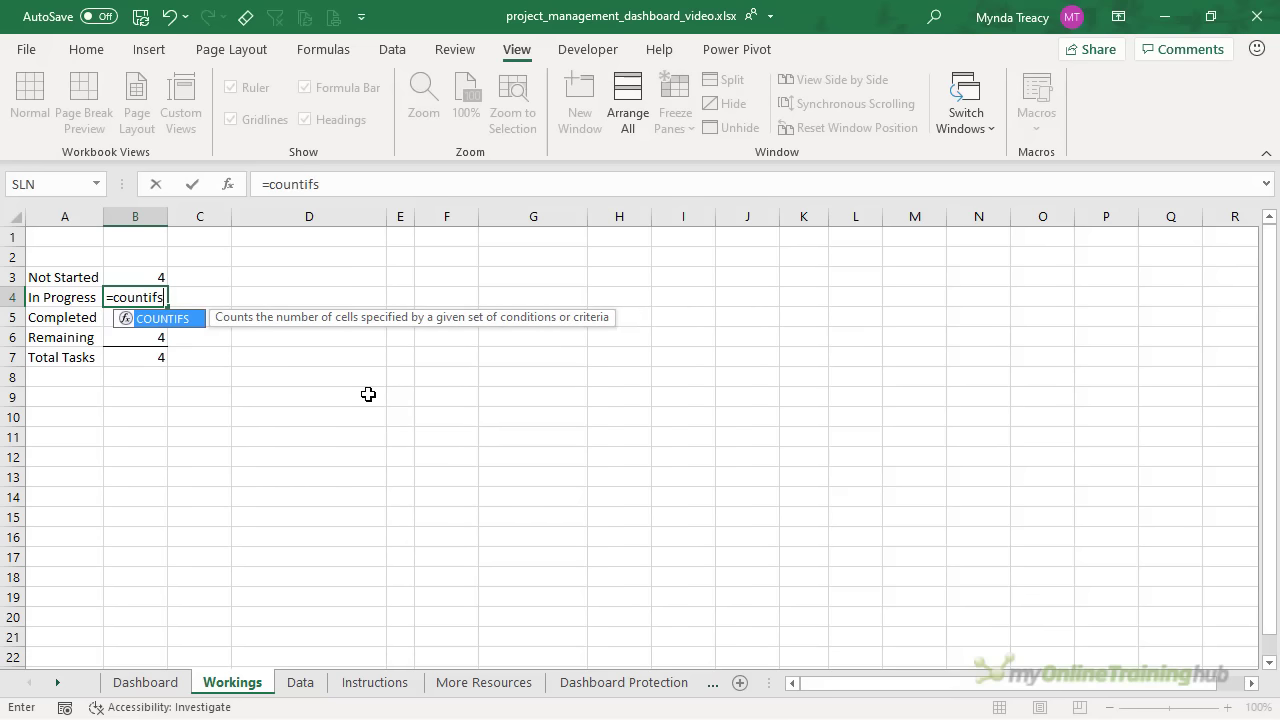
key(Tab)
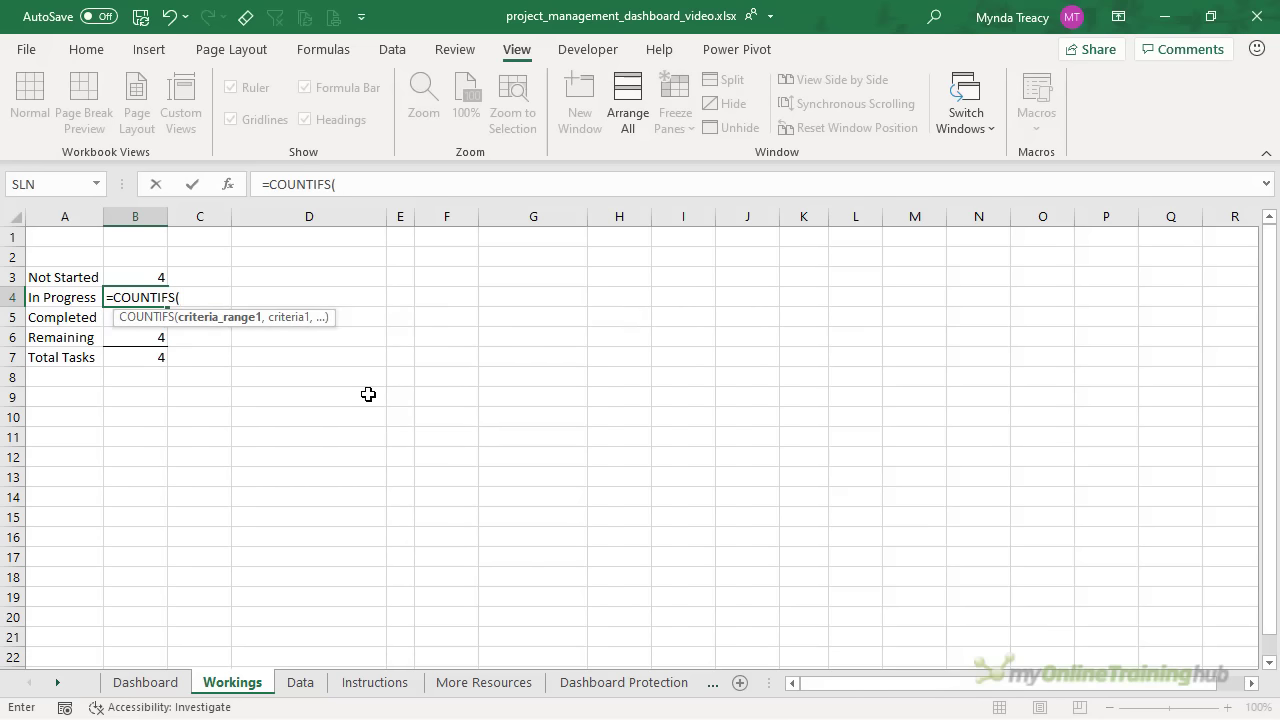
click(145, 682)
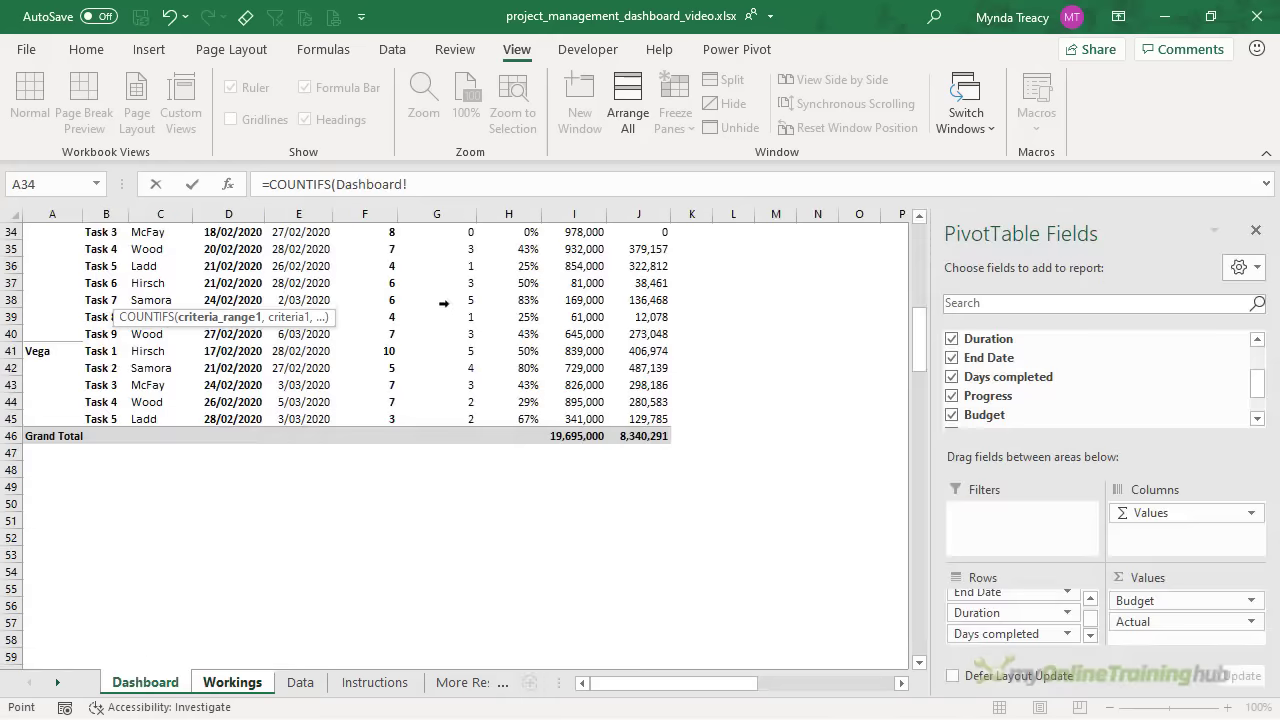
scroll(501, 242, up, 6)
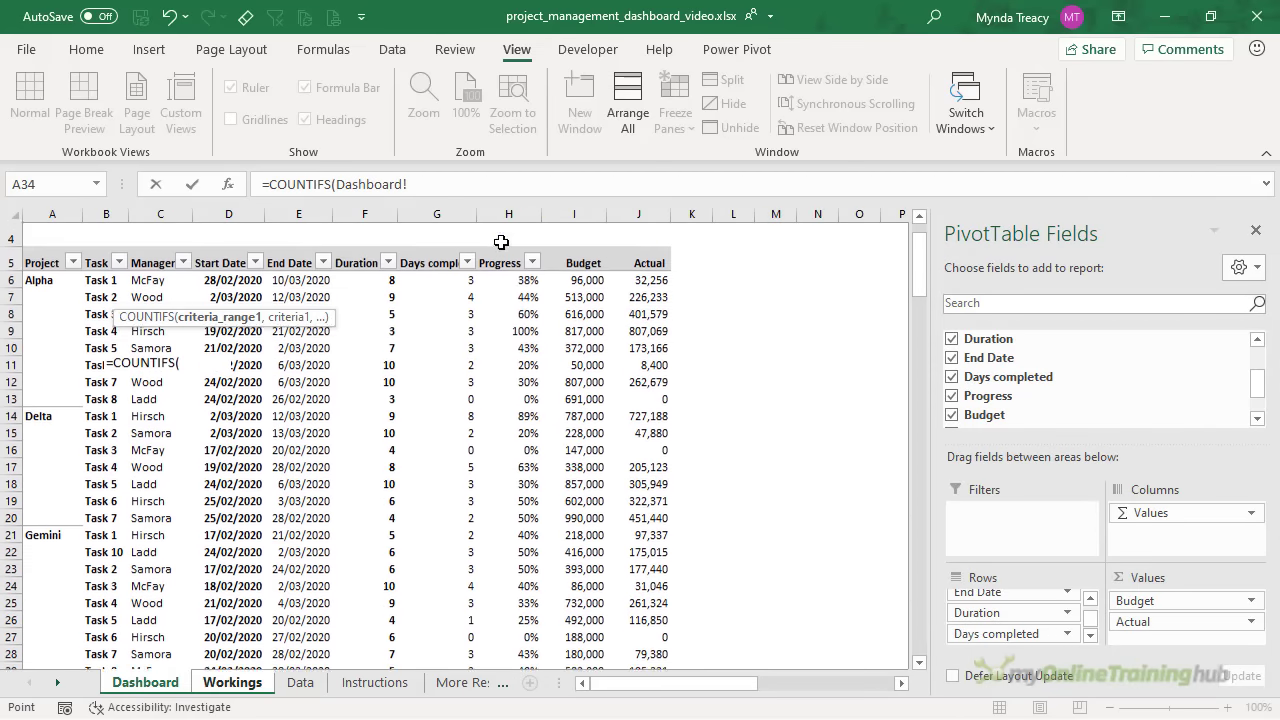
drag(503, 288, 516, 499)
scroll(505, 289, down, 10)
text(,"<>)
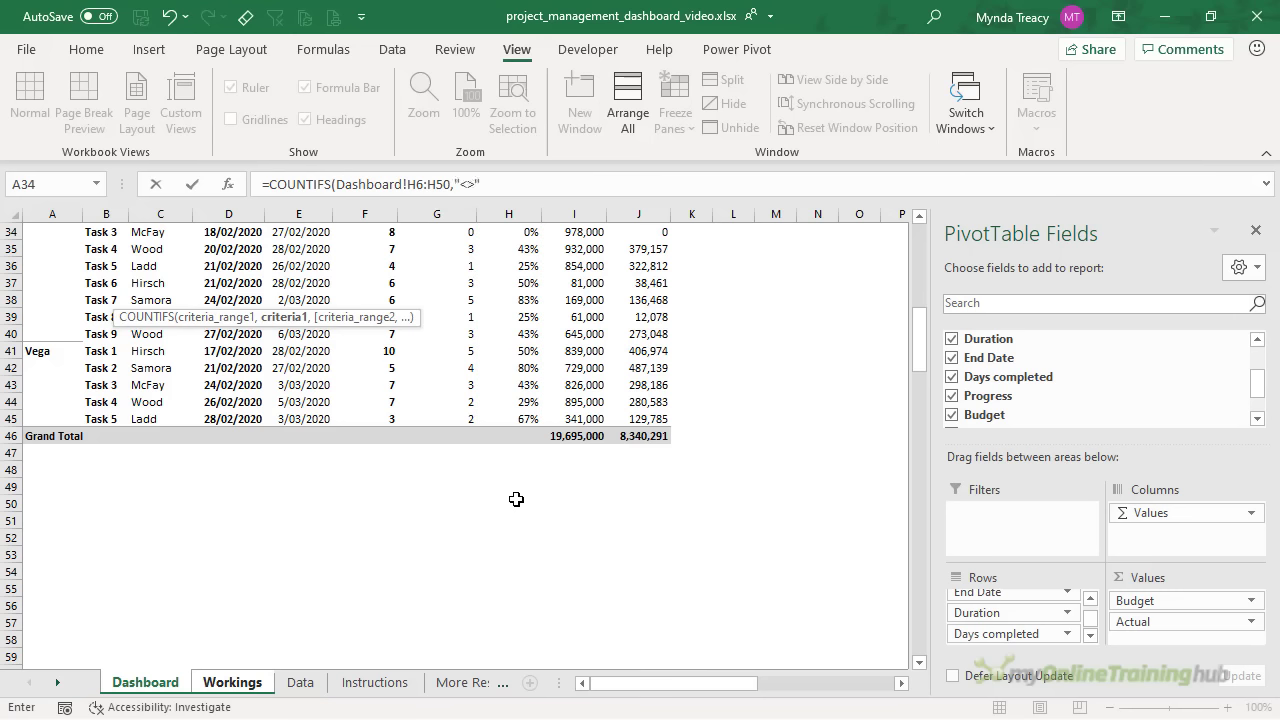
text("&0,)
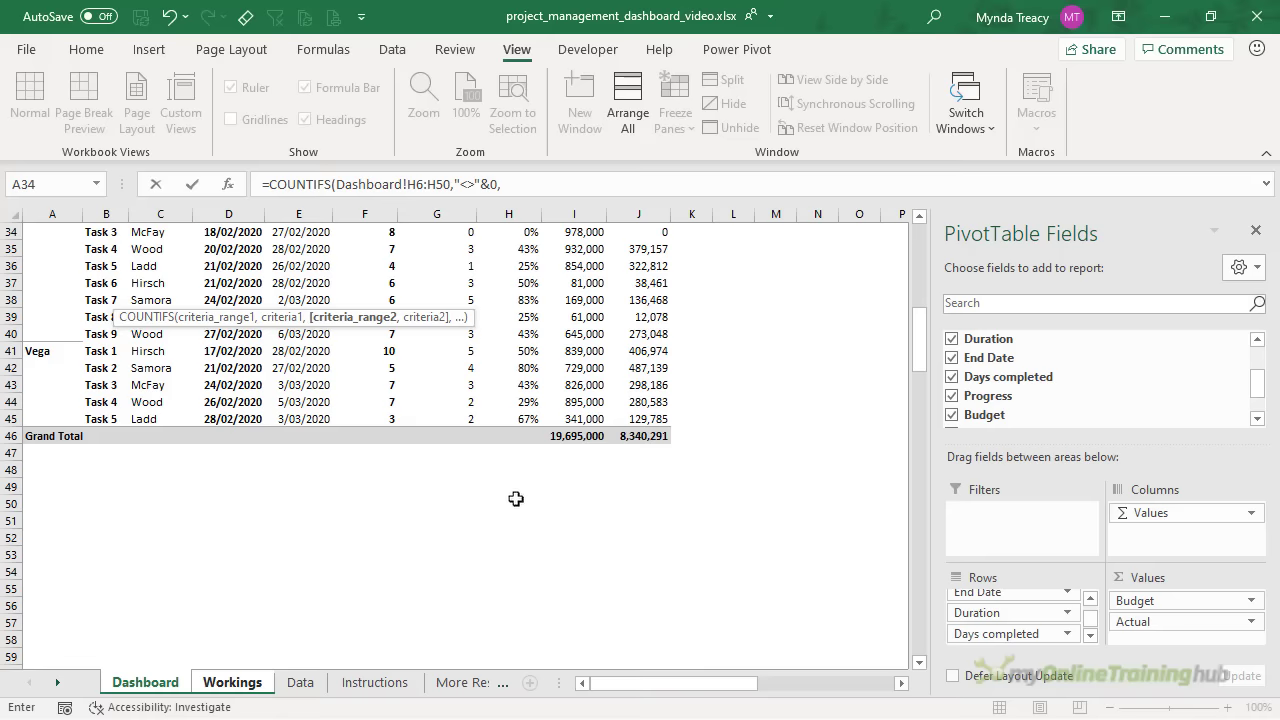
Add the second range Dashboard!H6:H50 with "<"&1, giving 33 In Progress tasks
click(513, 496)
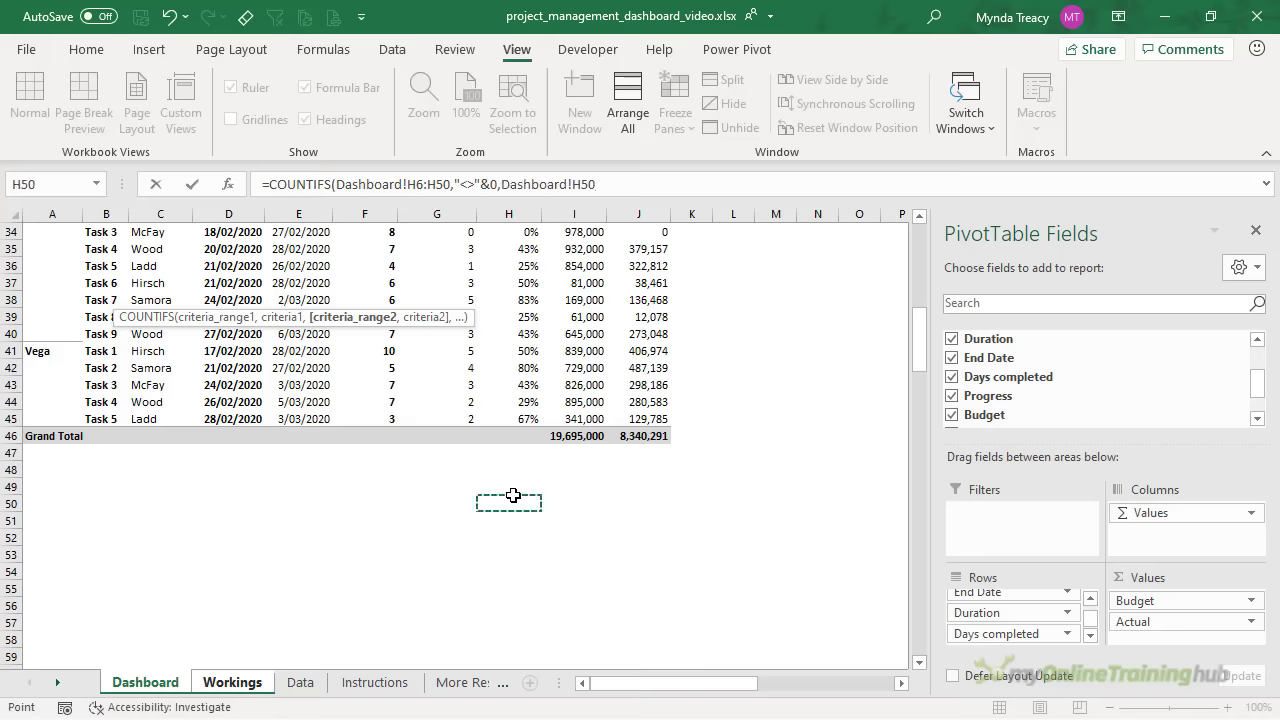
scroll(510, 450, up, 11)
shift+click(505, 376)
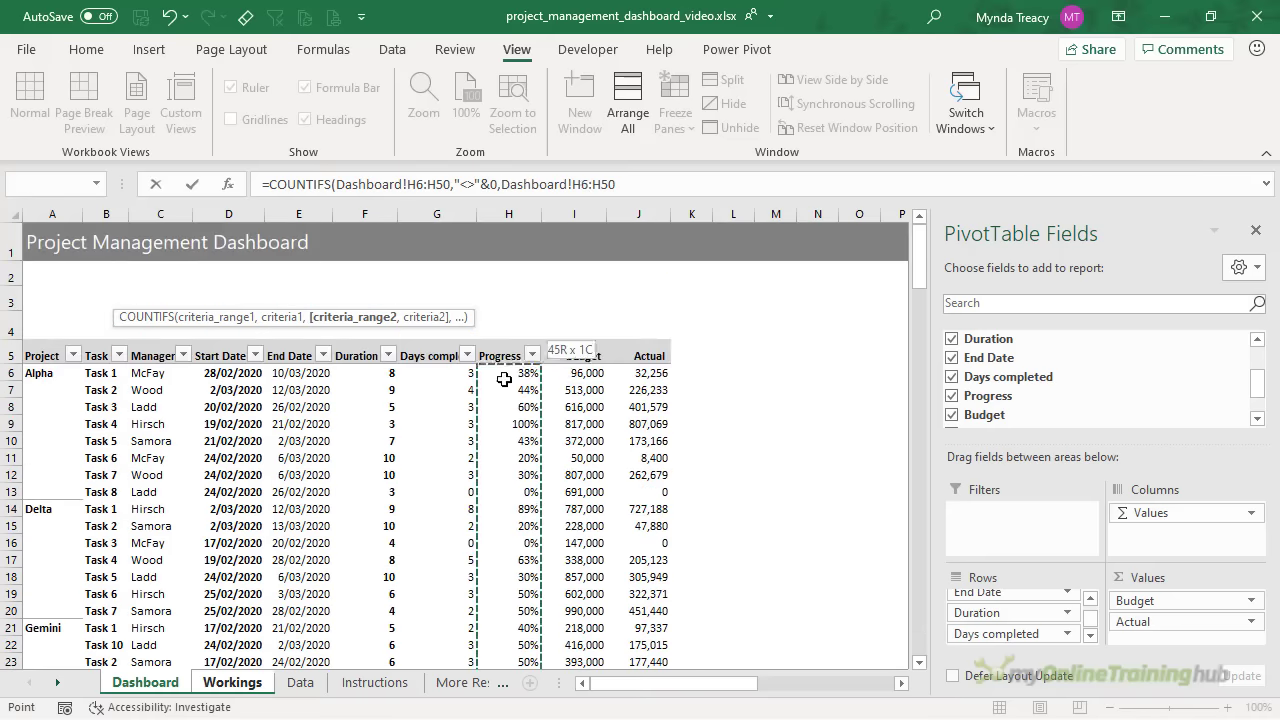
text(,"<"&1)
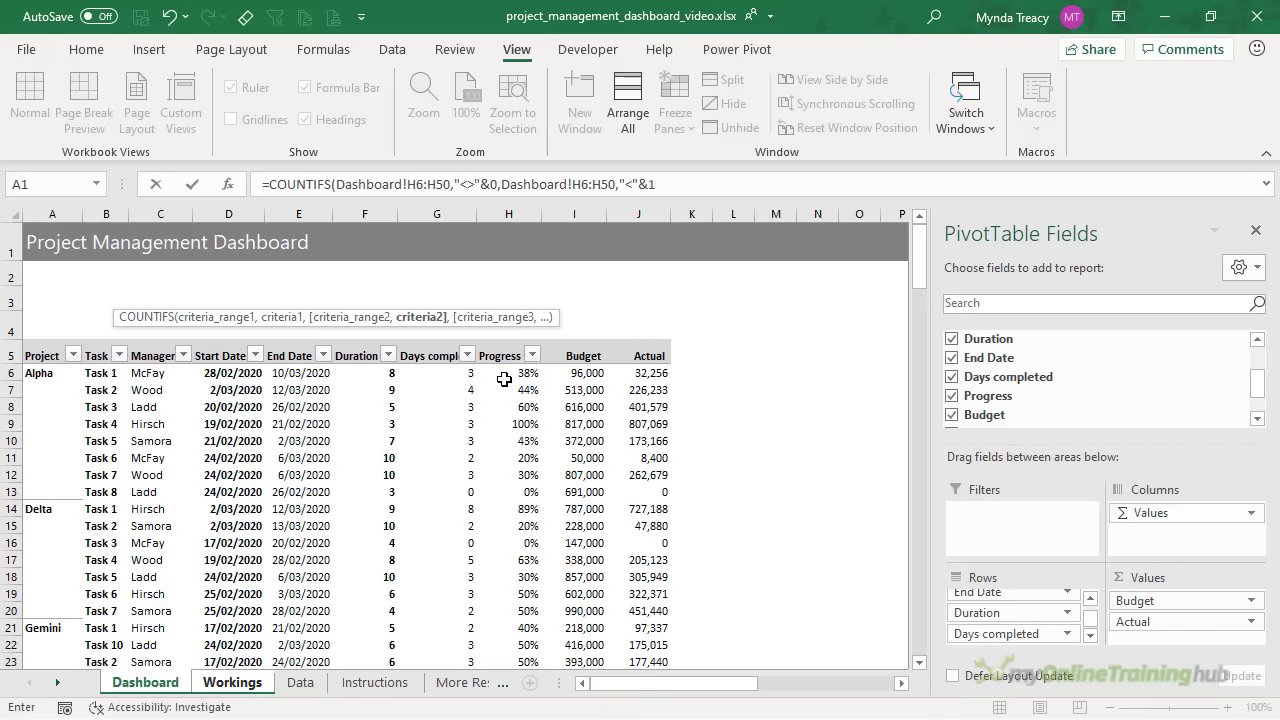
text())
key(Return)
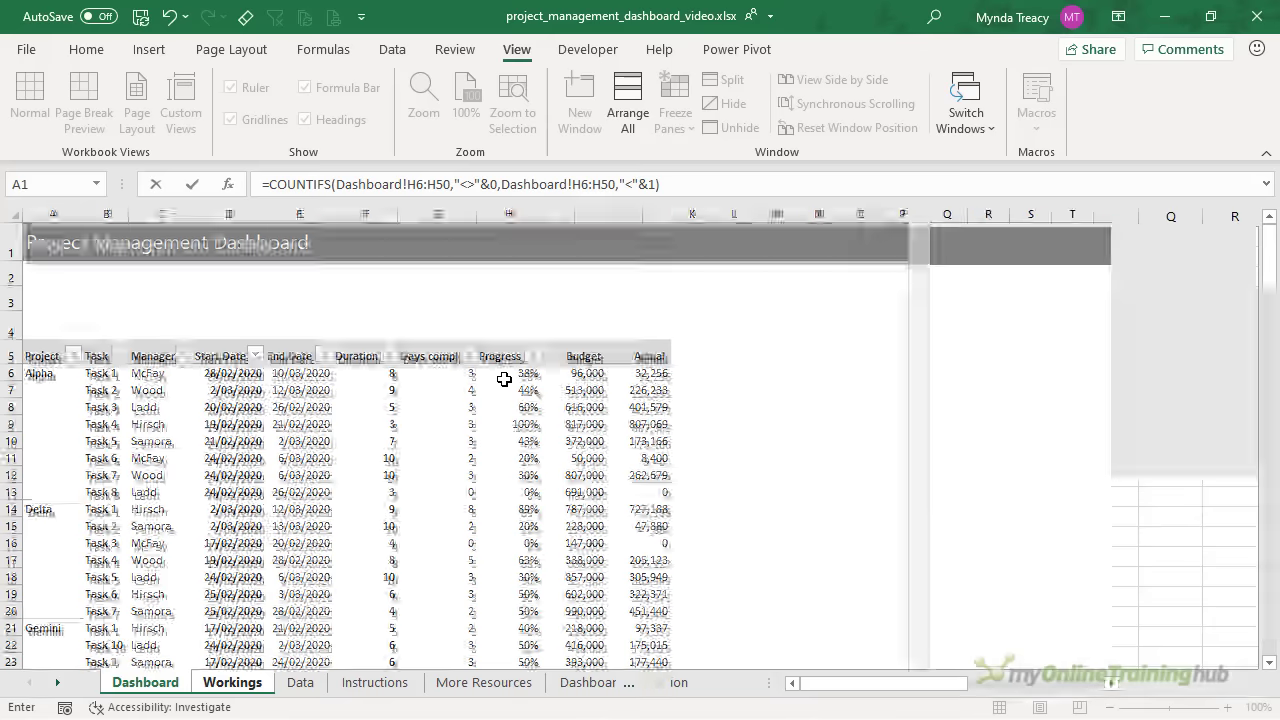
click(145, 297)
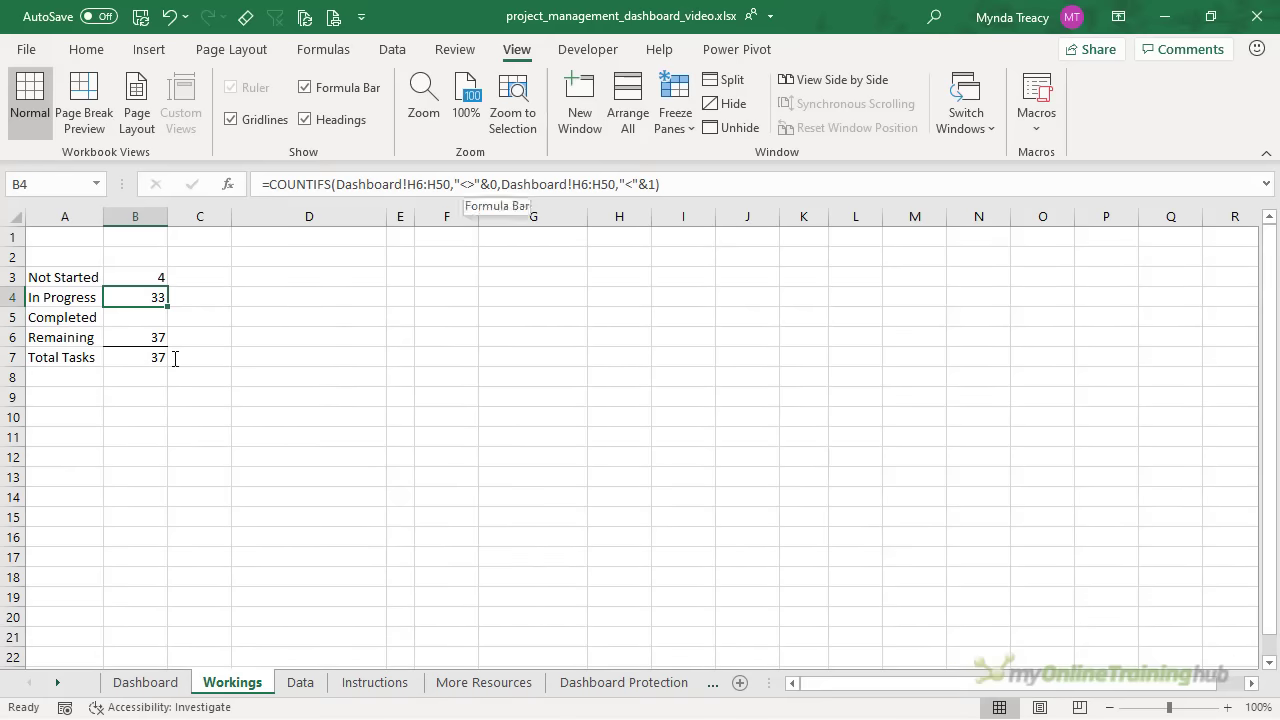
click(144, 323)
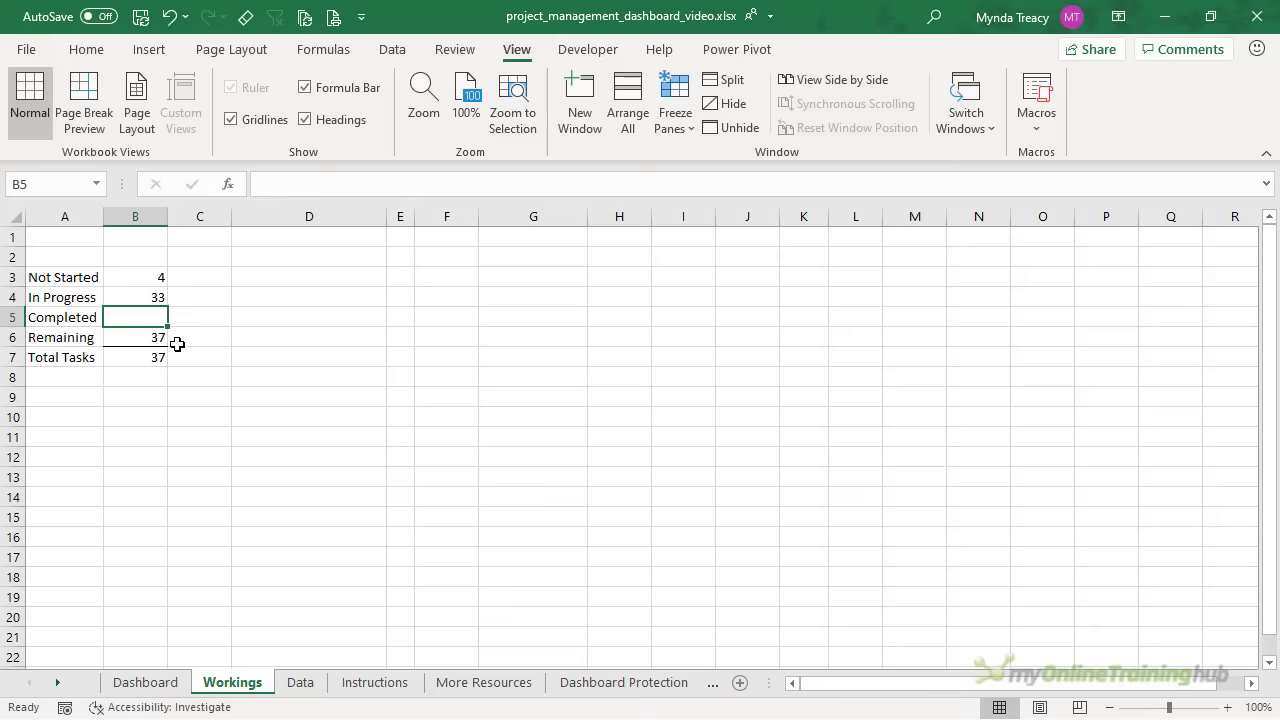
Enter =COUNTIF(Dashboard!H6:H50,"="&1) in B5, counting 3 Completed tasks
text(=co)
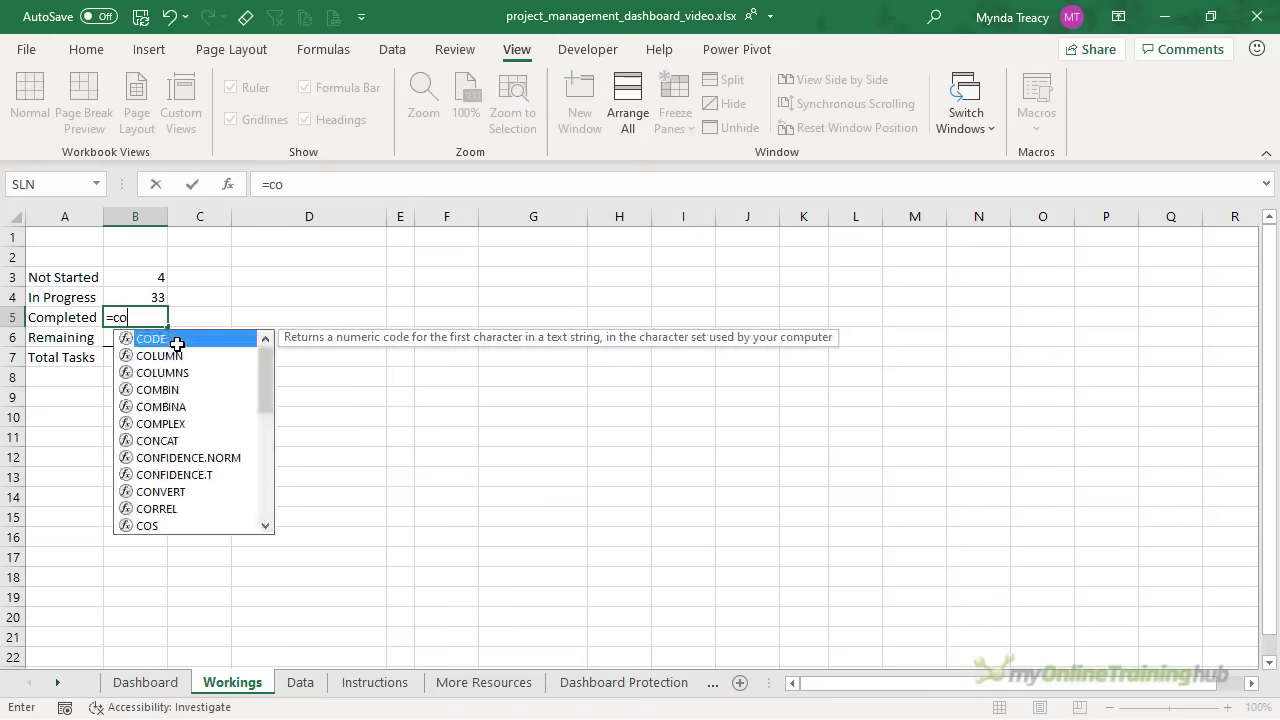
text(untif)
key(Tab)
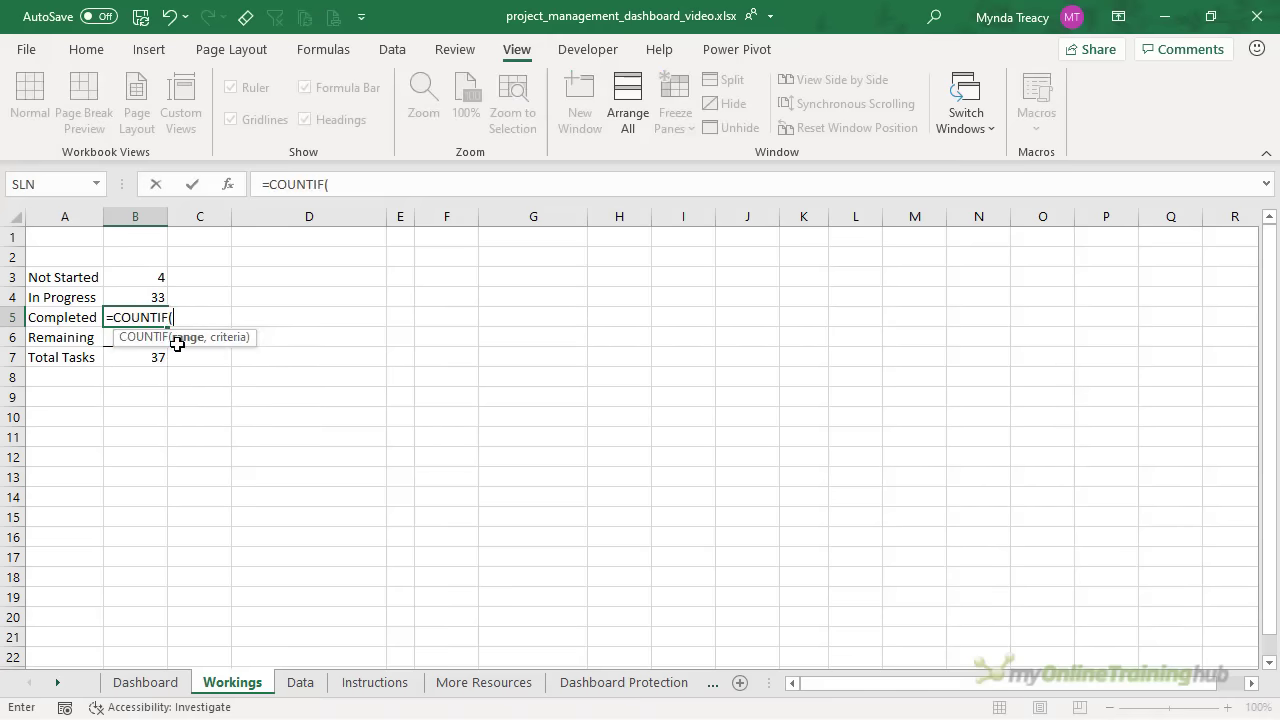
click(141, 684)
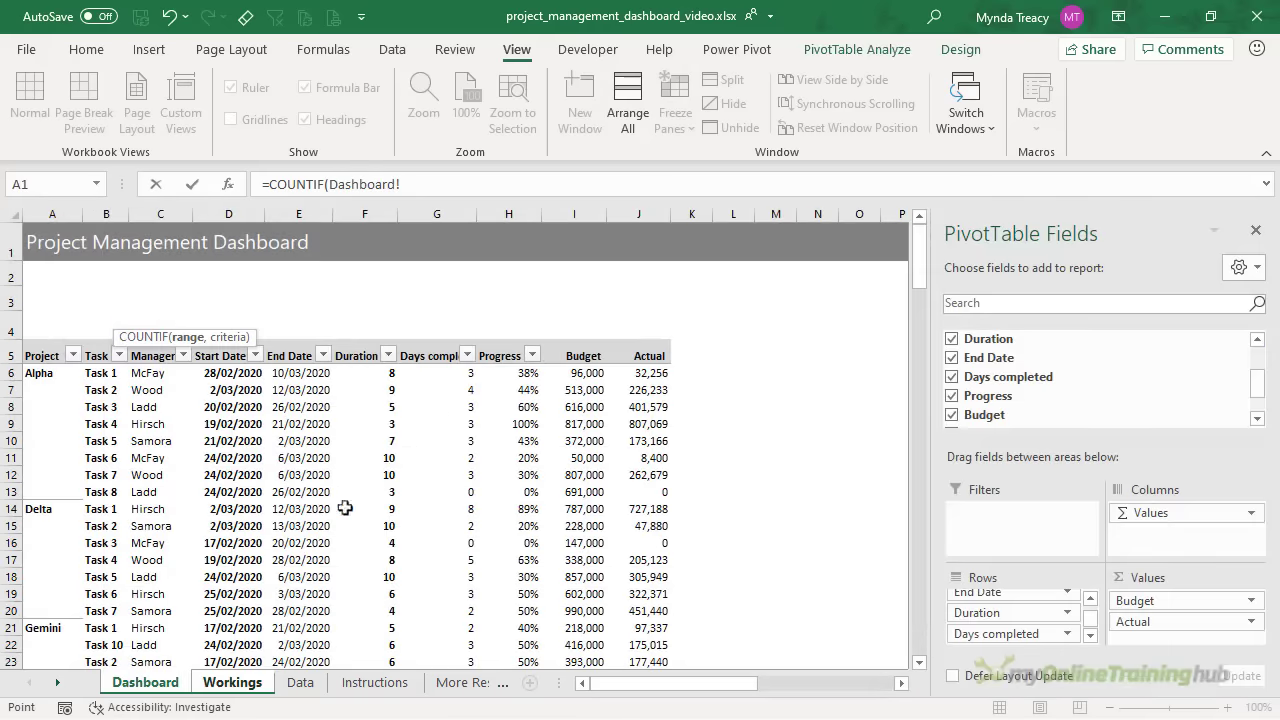
click(509, 368)
scroll(505, 400, down, 10)
shift+click(509, 494)
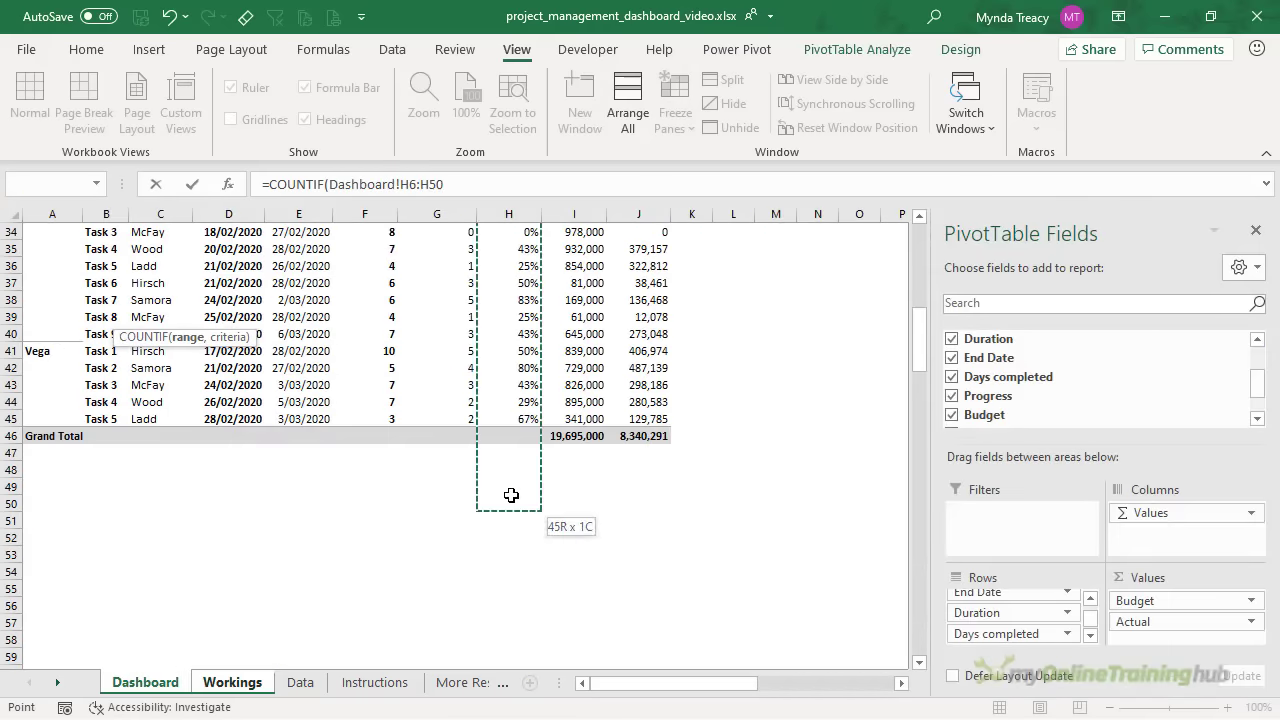
text(,"="&)
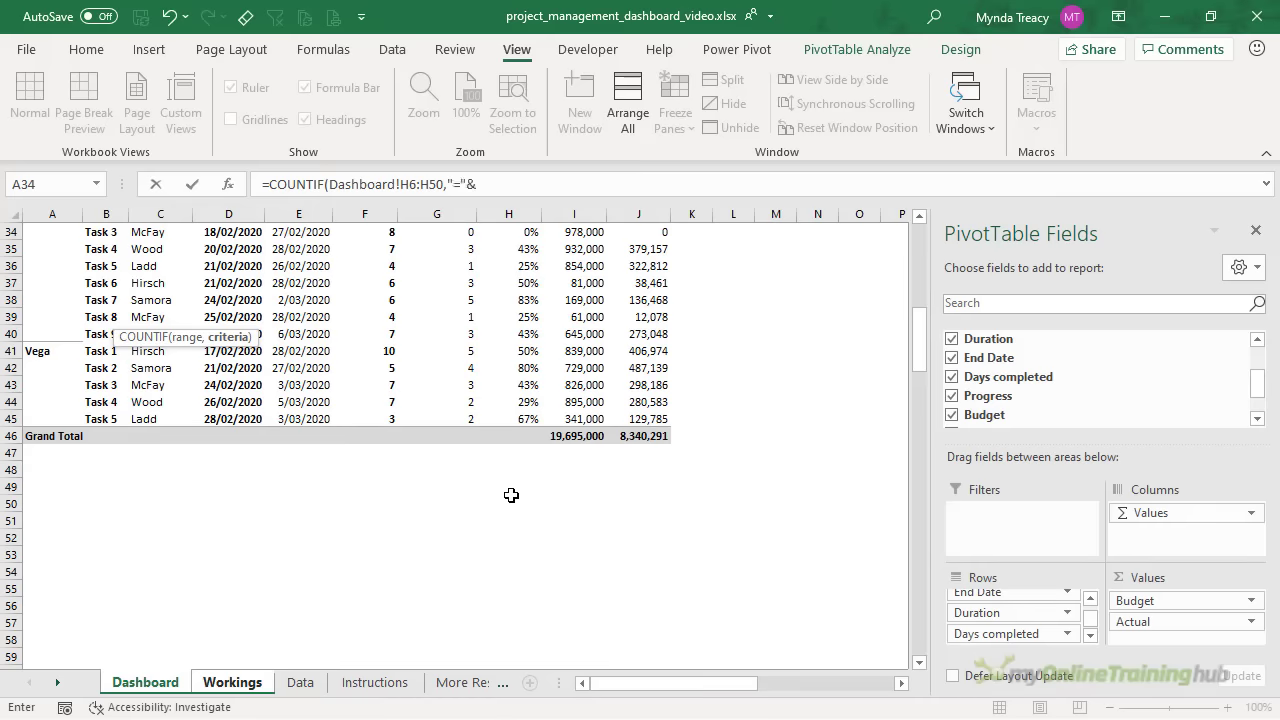
text(1))
key(Return)
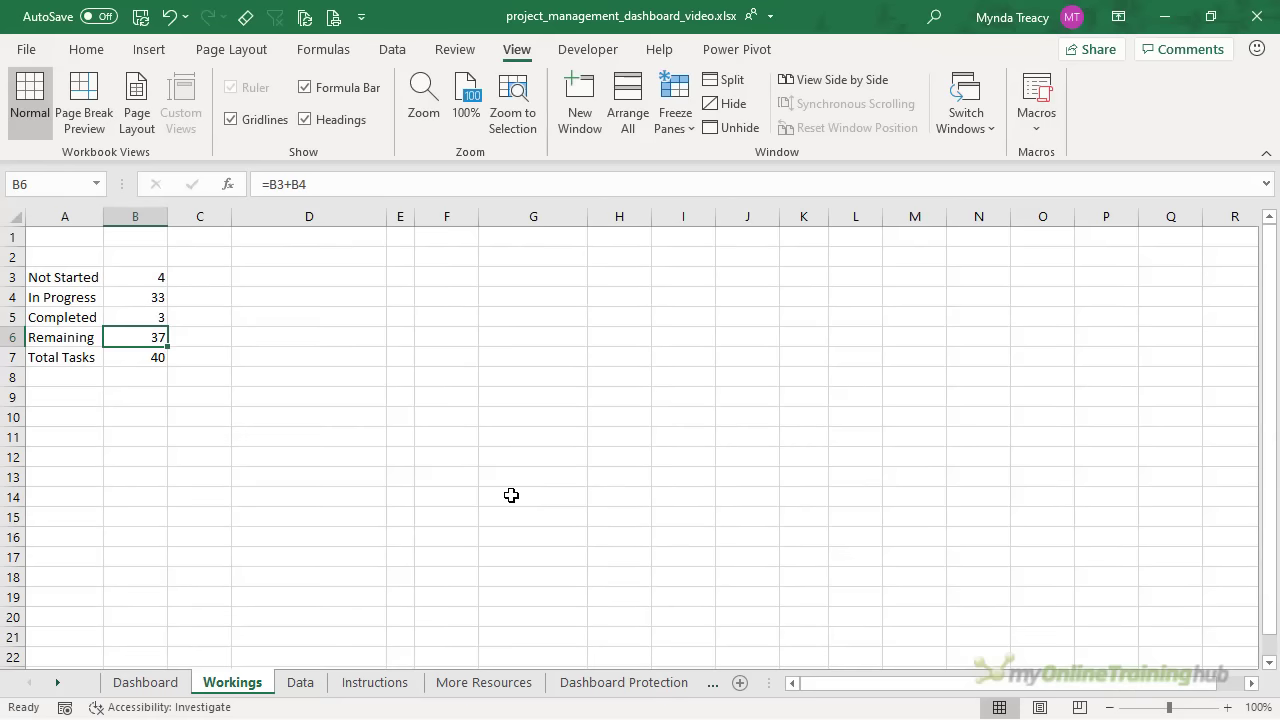
Check the Remaining (=B3+B4) and Total Tasks formulas, then select the status table A3:B5
drag(133, 279, 132, 321)
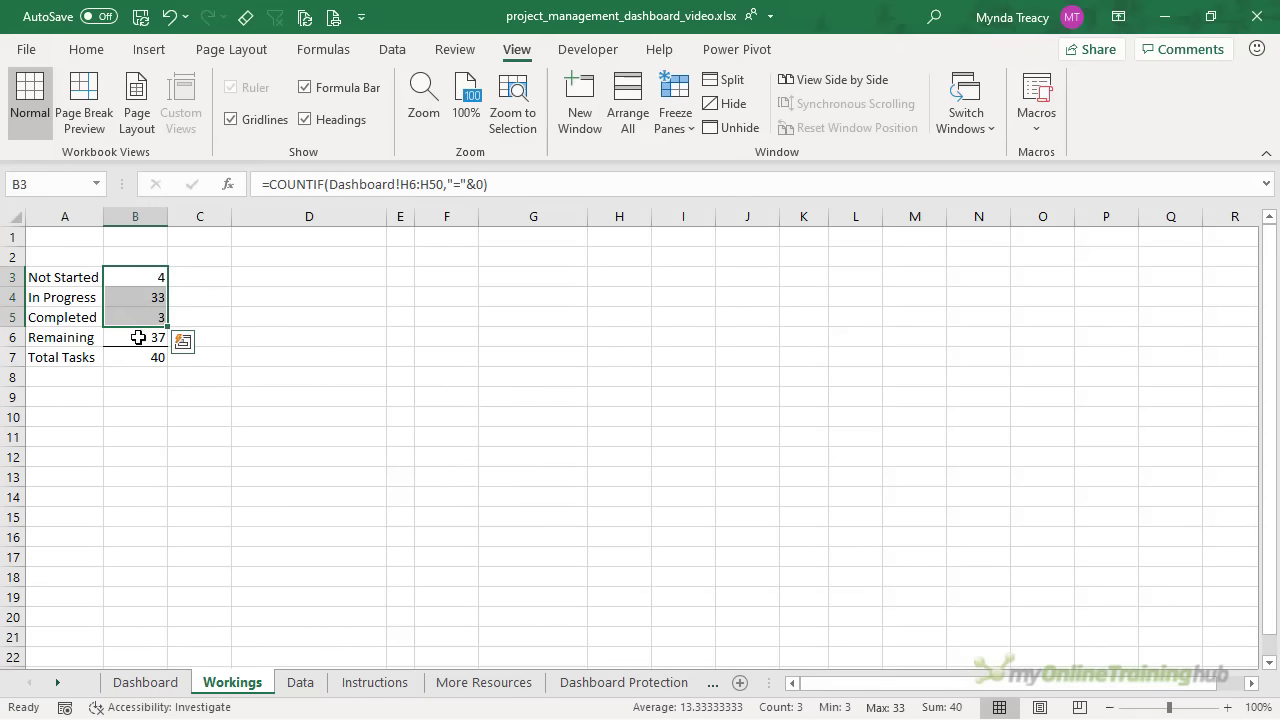
click(138, 337)
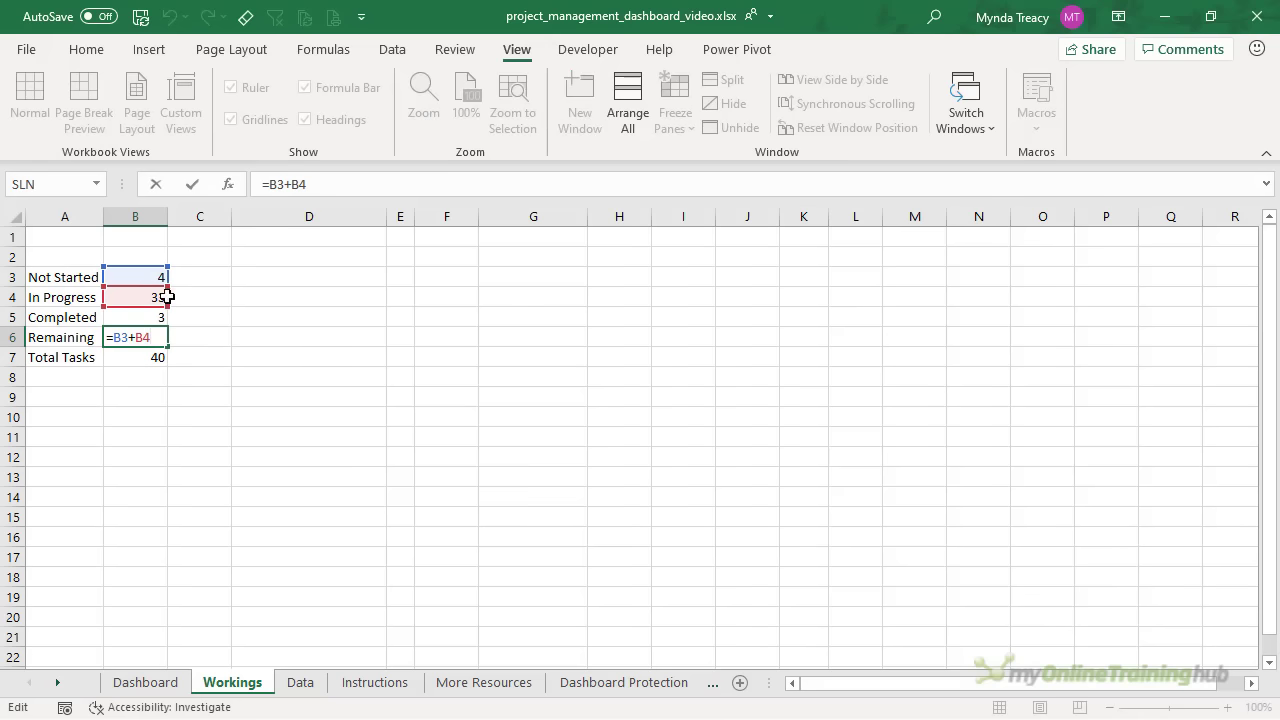
key(ctrl+Return)
key(Down)
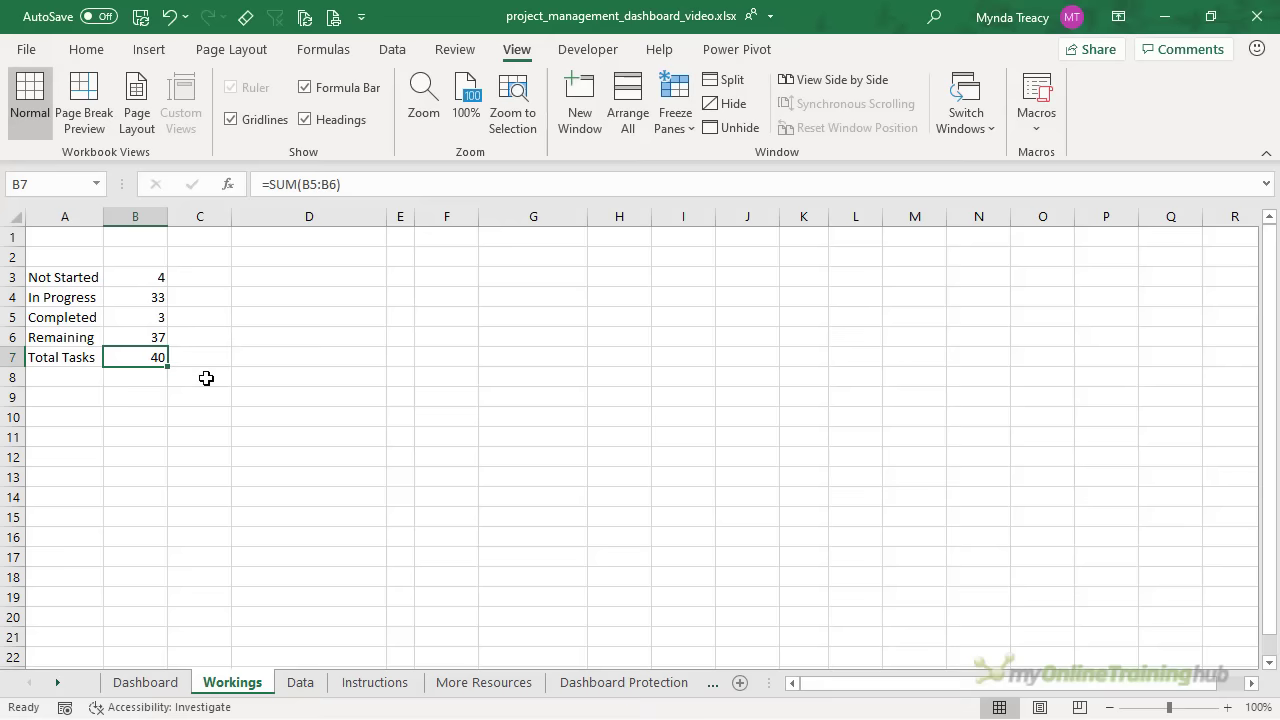
drag(125, 318, 143, 340)
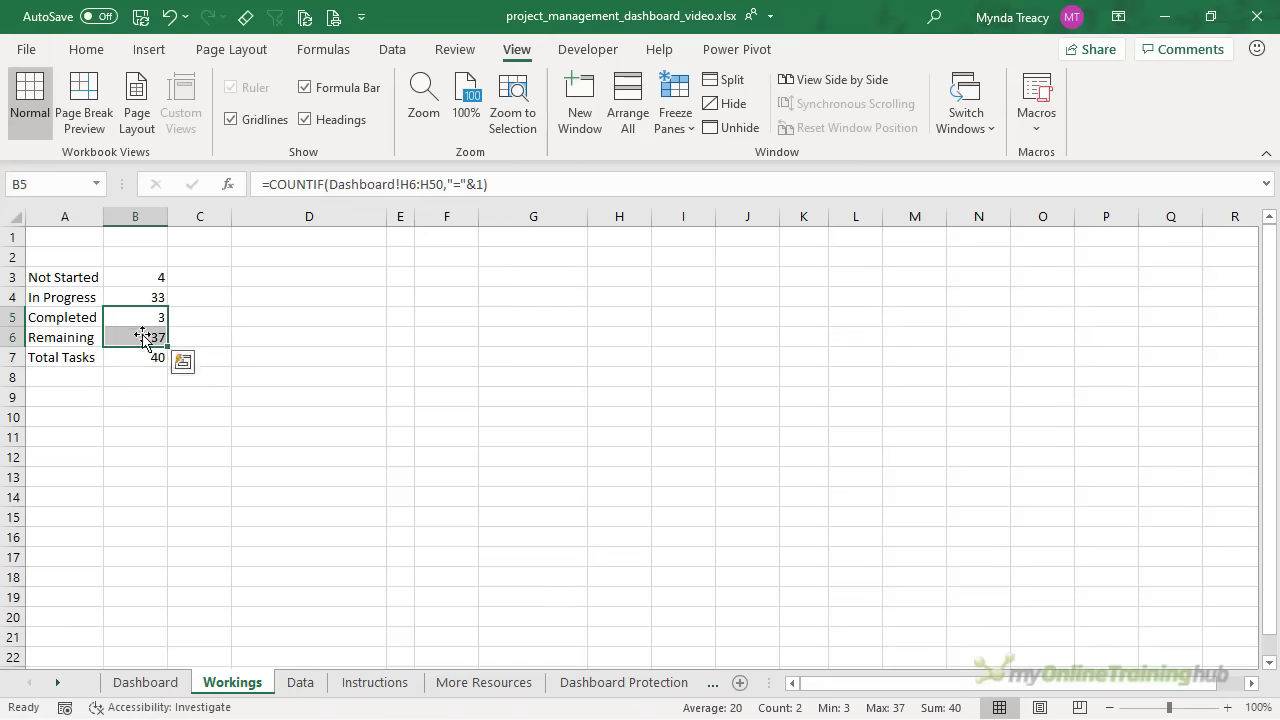
drag(147, 276, 83, 308)
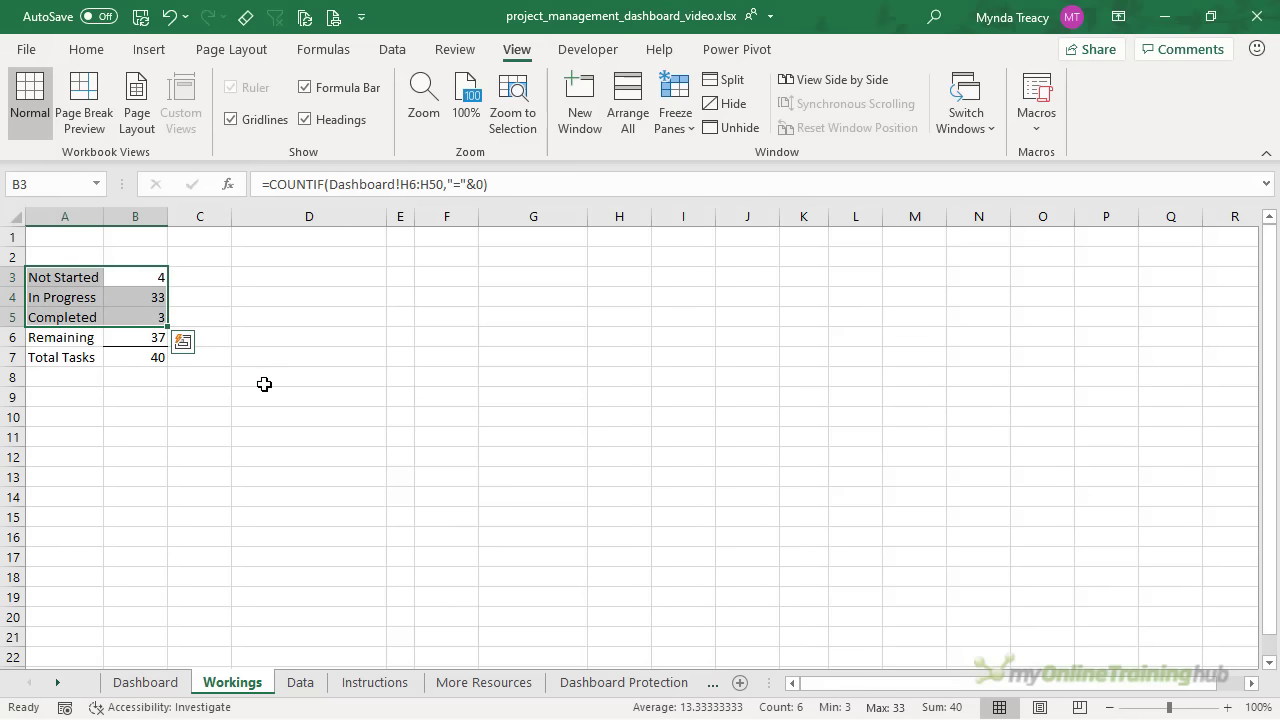
Insert a stacked bar chart of the status counts and move it beside the table
click(152, 47)
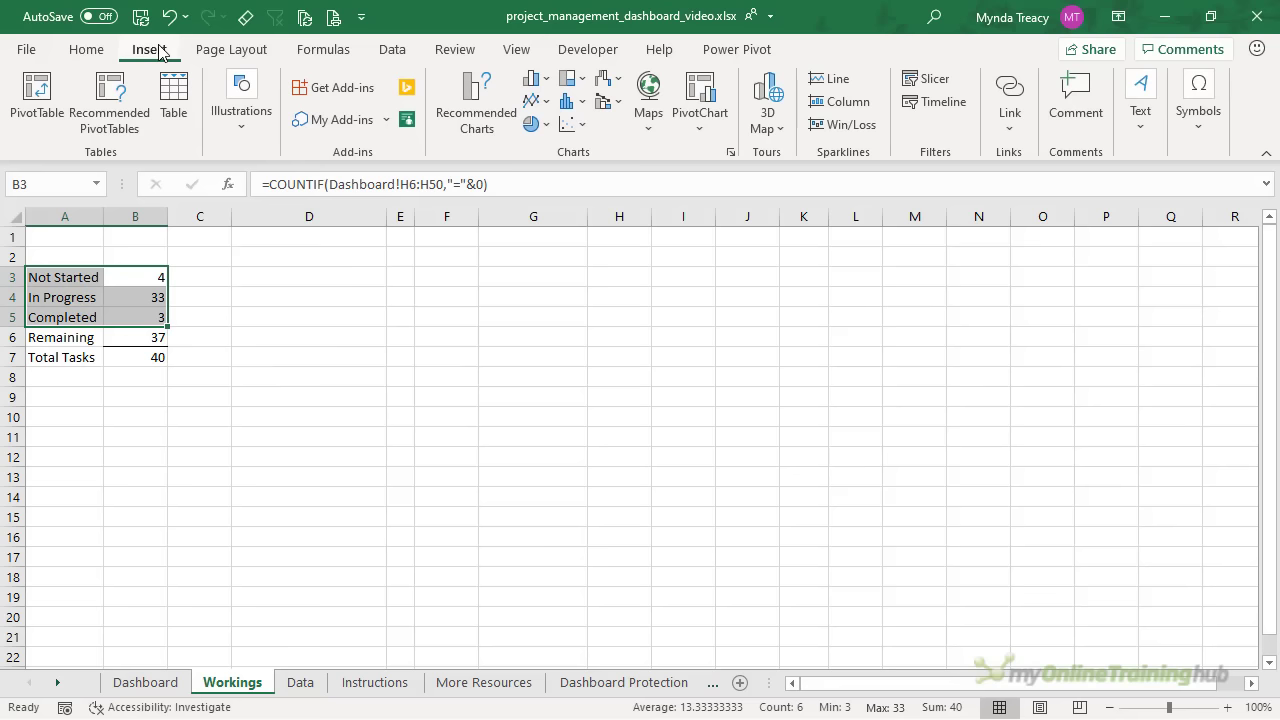
click(482, 130)
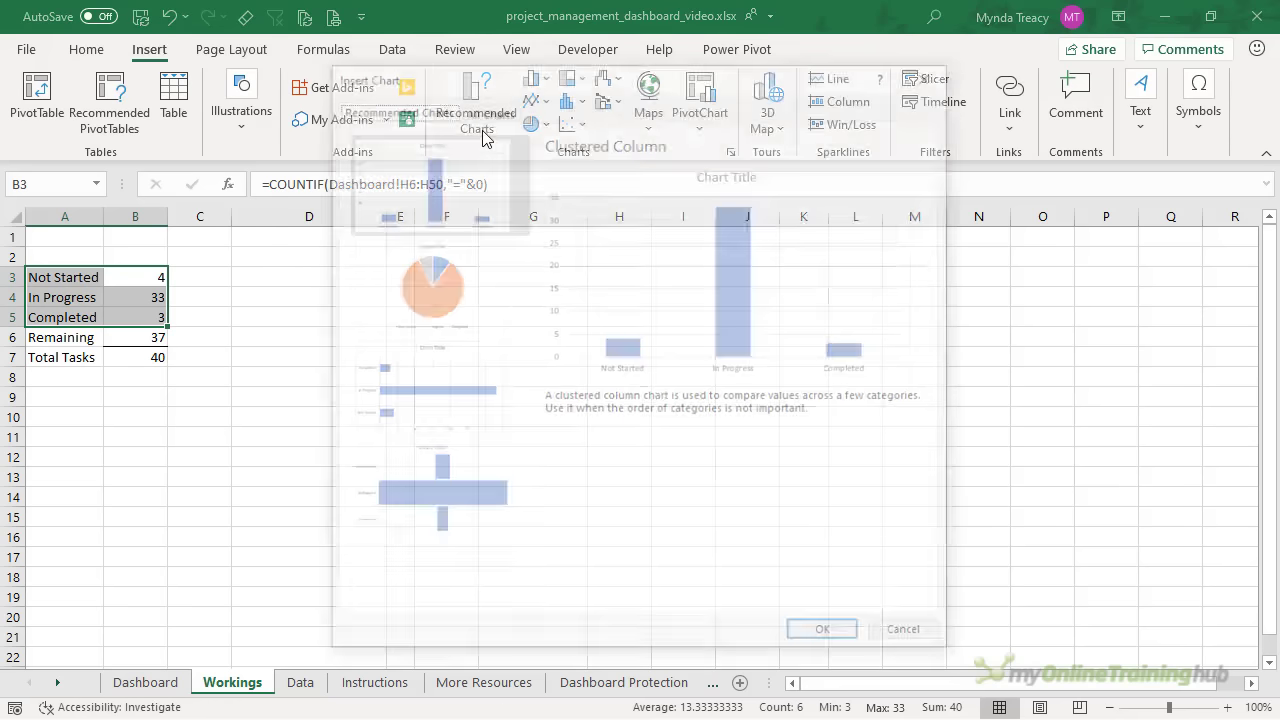
click(482, 110)
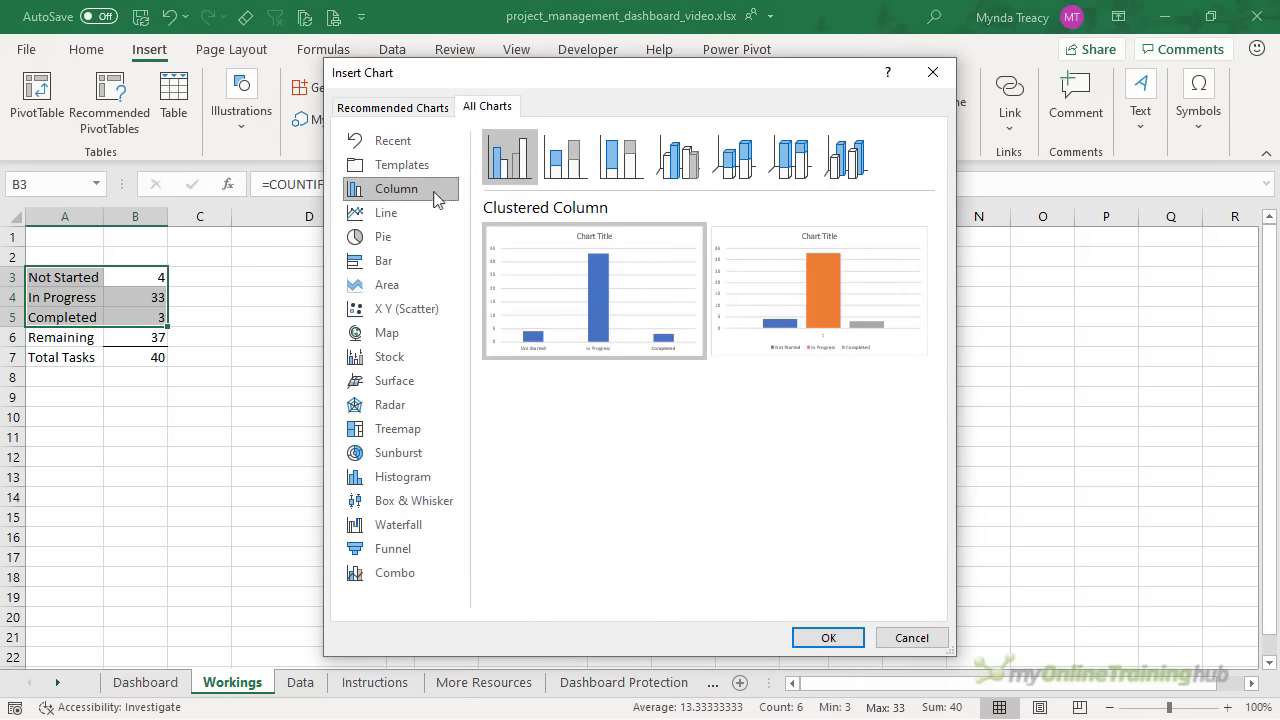
click(391, 261)
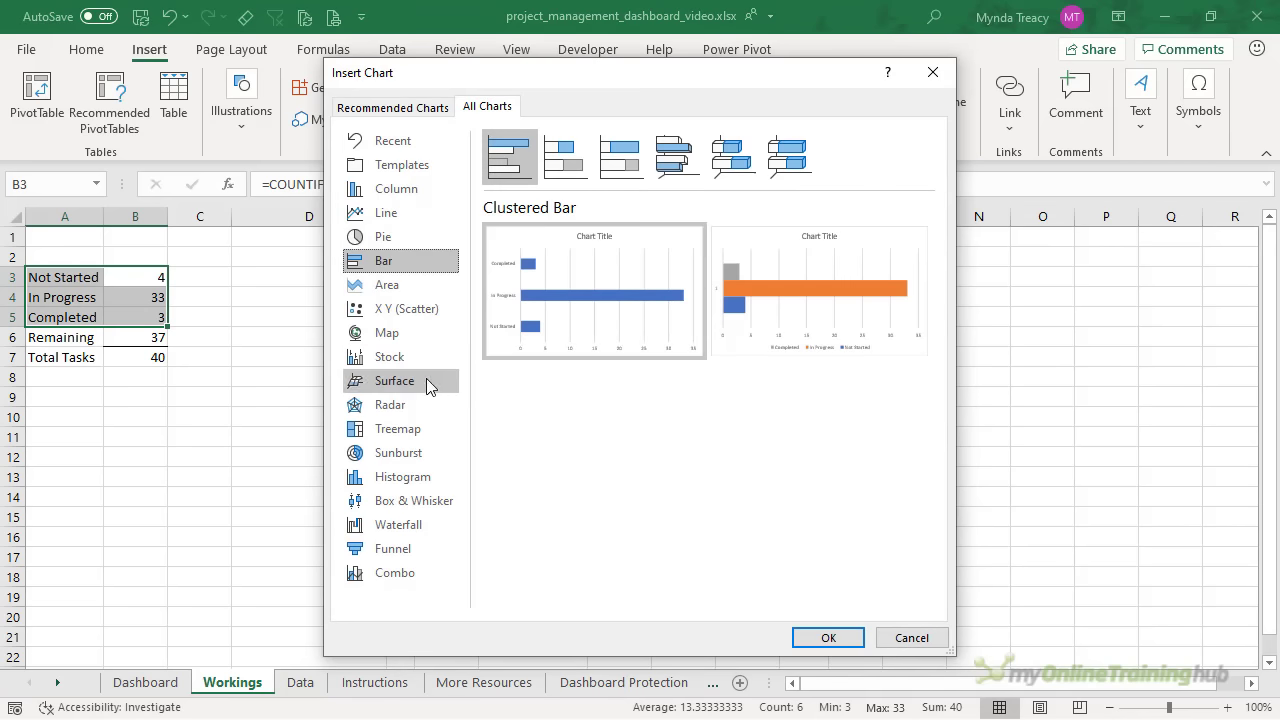
click(568, 152)
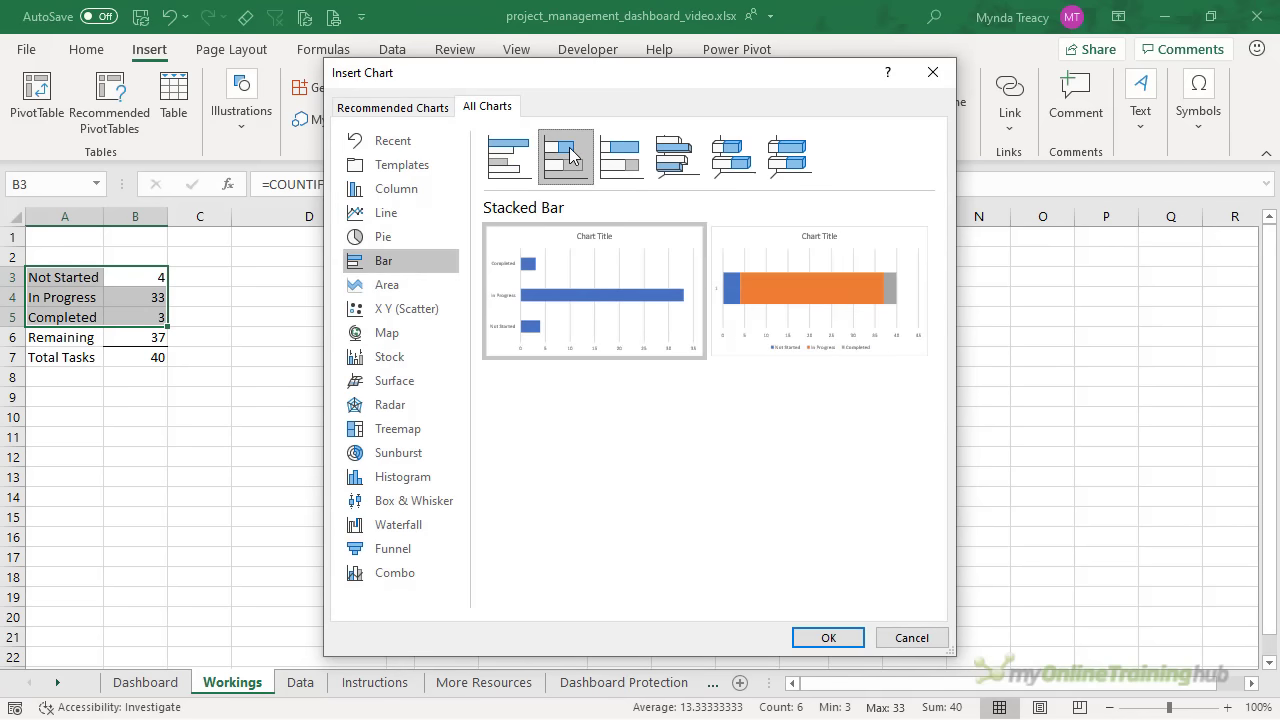
mouse_move(558, 357)
mouse_move(826, 340)
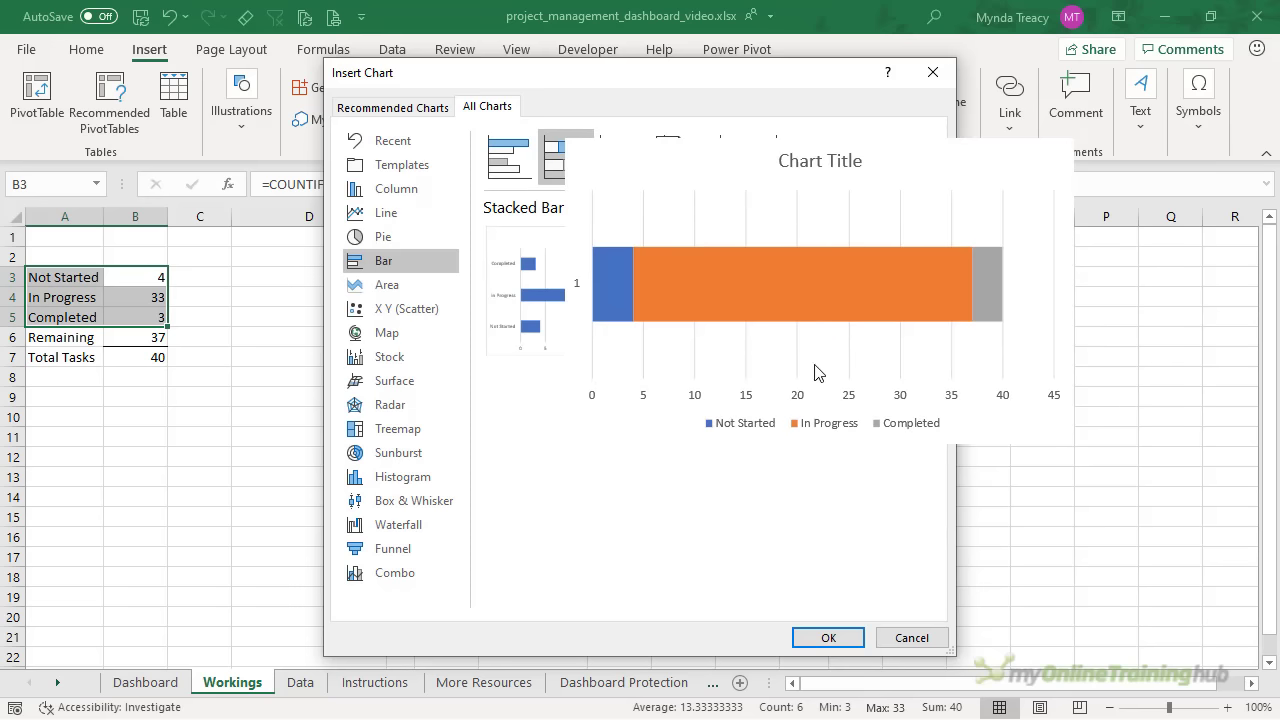
click(802, 637)
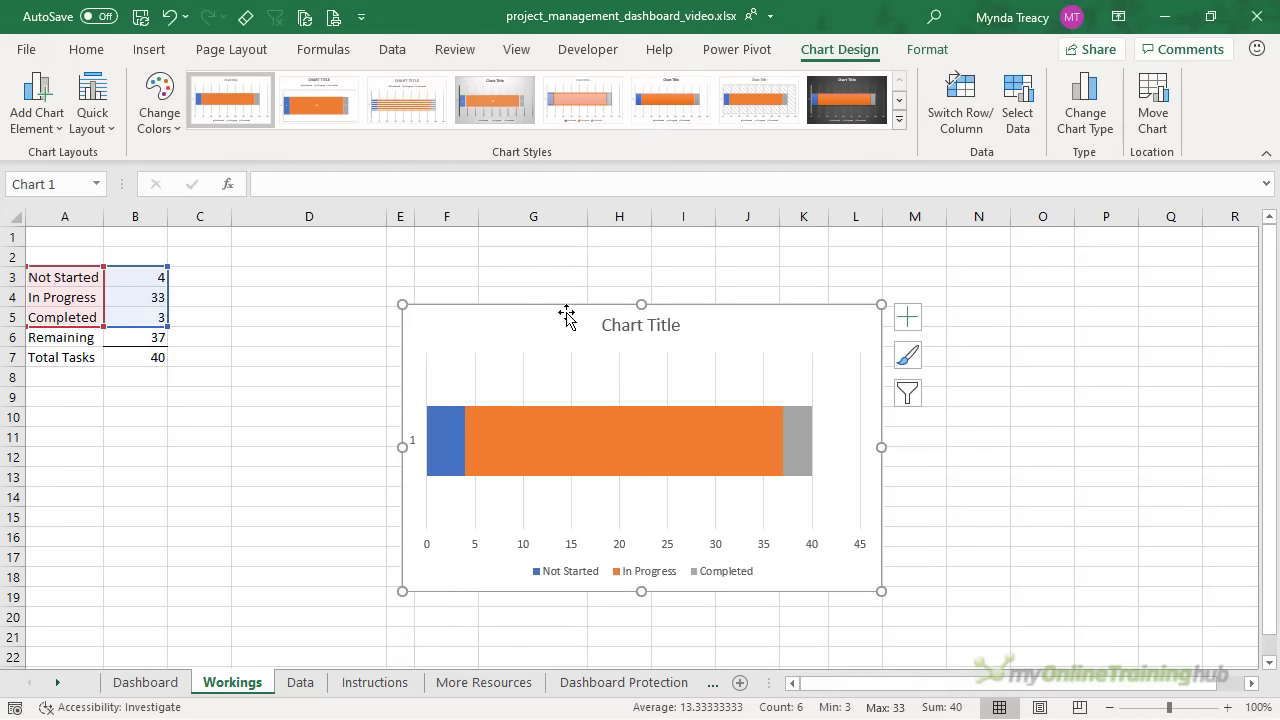
drag(566, 316, 377, 260)
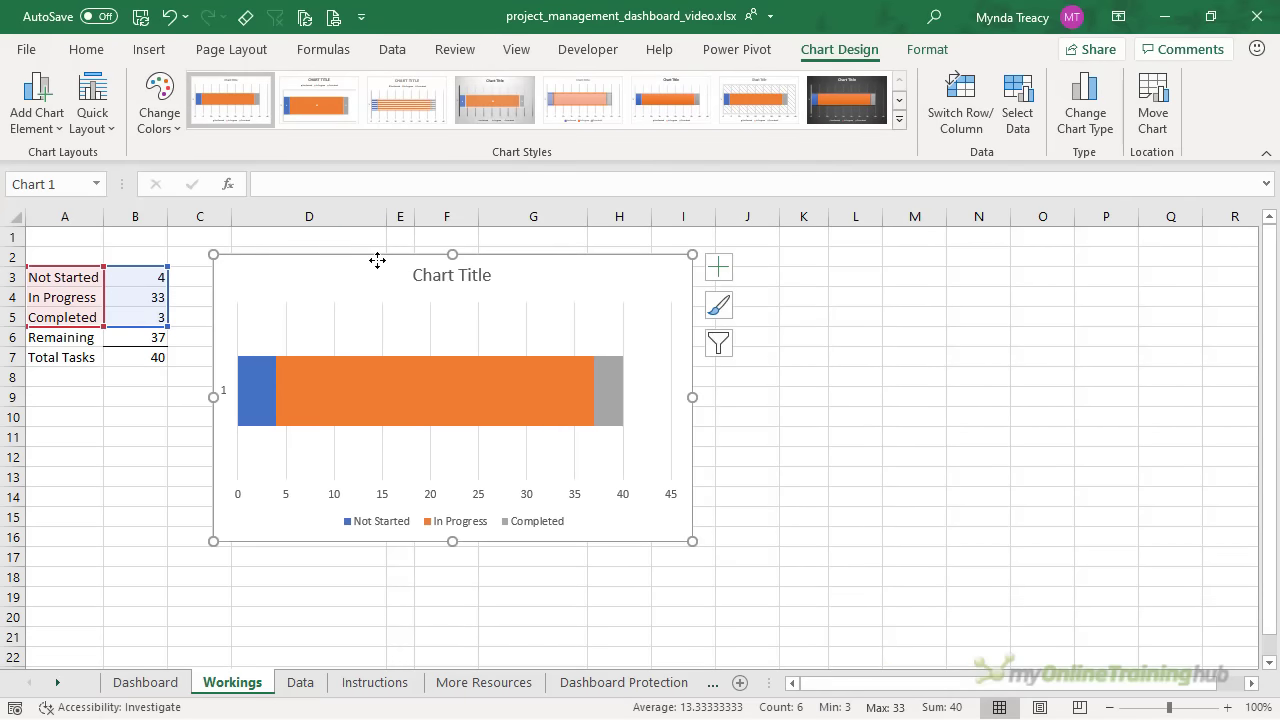
Remove the chart's axes and gridlines, add data labels, and place the legend on top
click(718, 266)
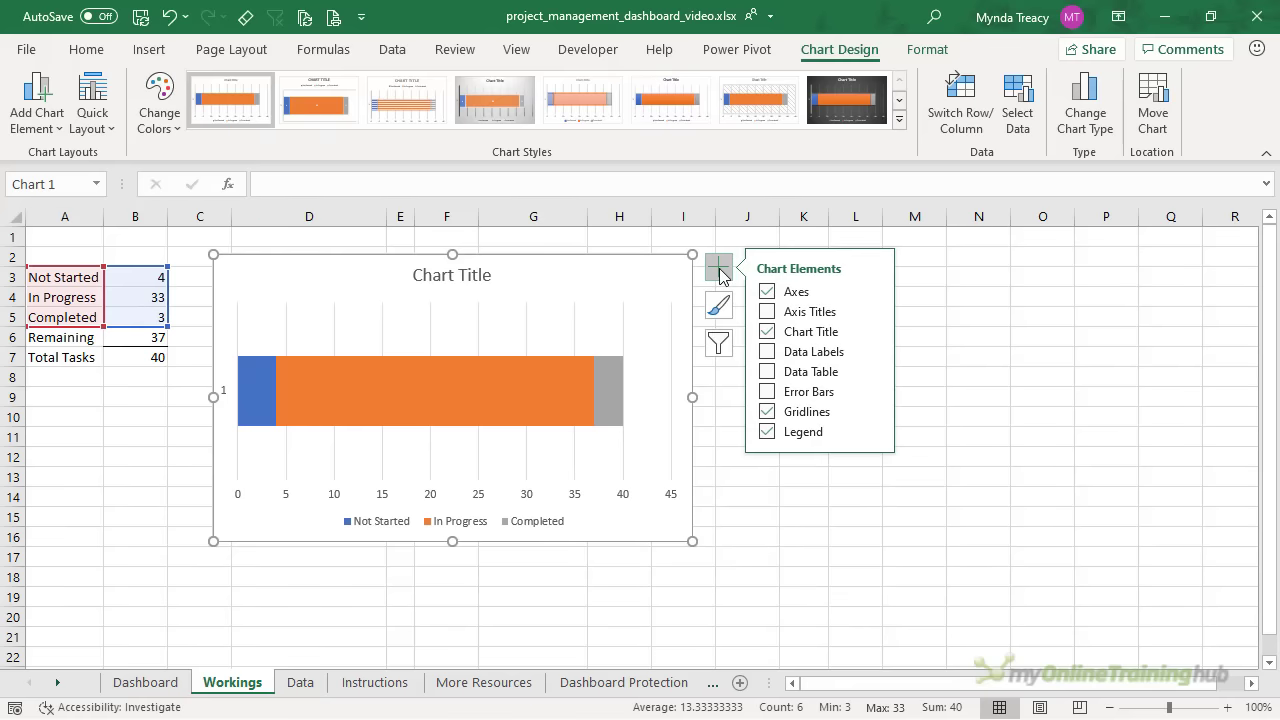
click(770, 313)
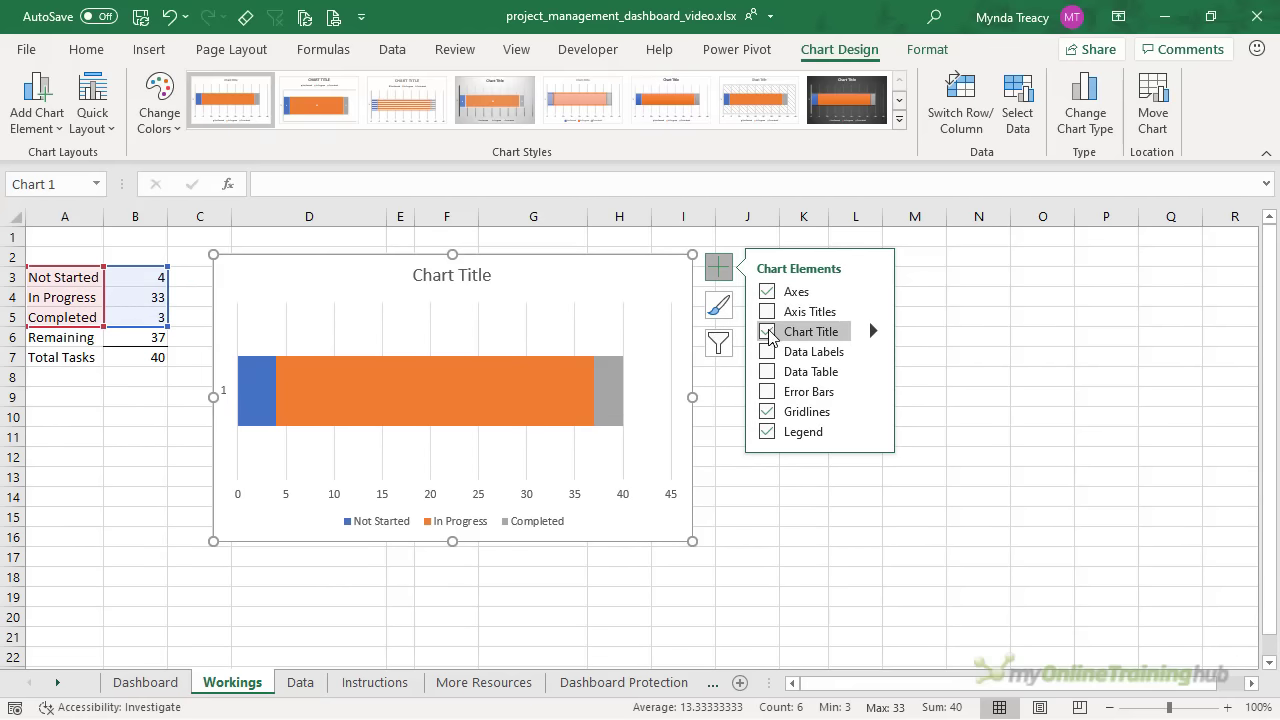
click(767, 291)
click(767, 351)
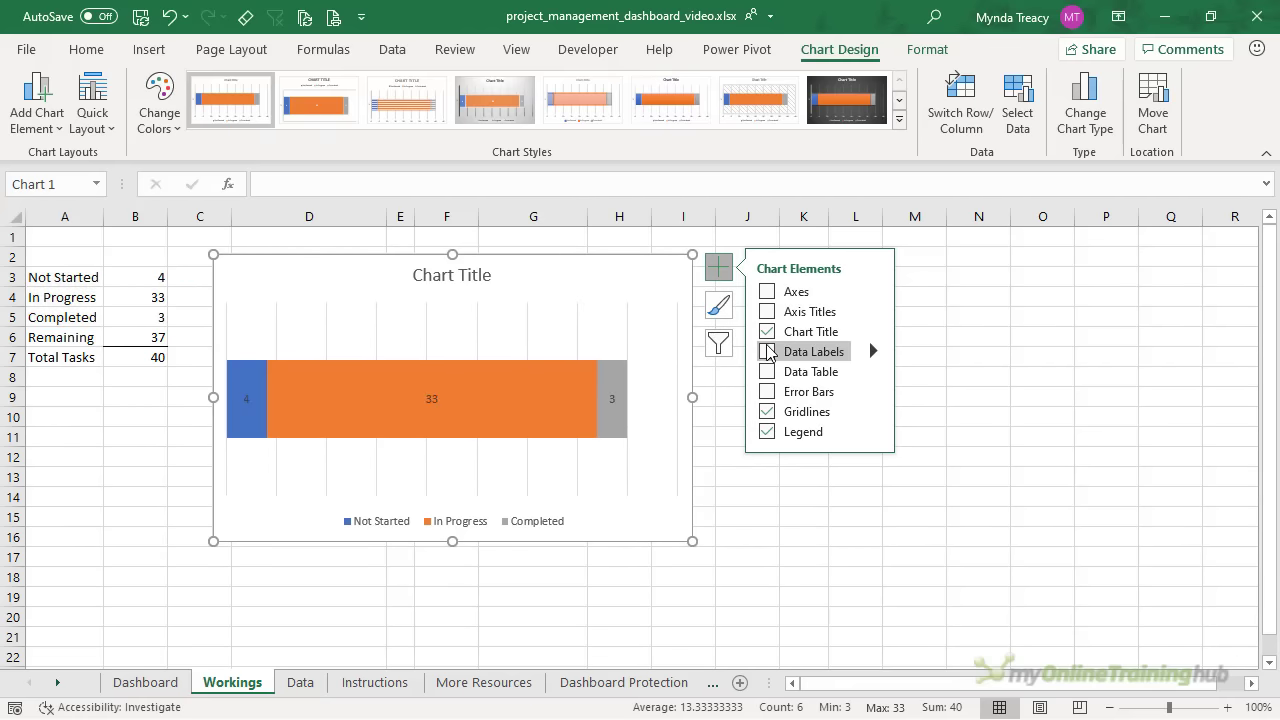
click(767, 411)
click(872, 431)
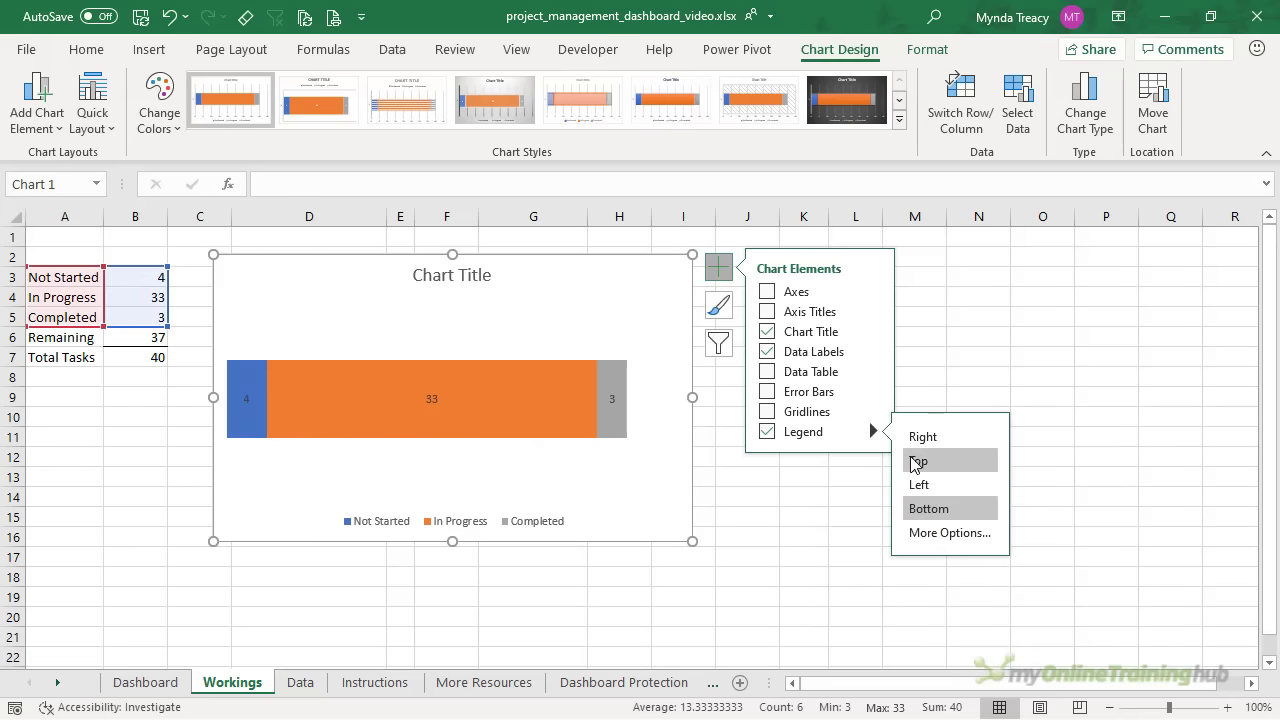
click(916, 461)
click(612, 258)
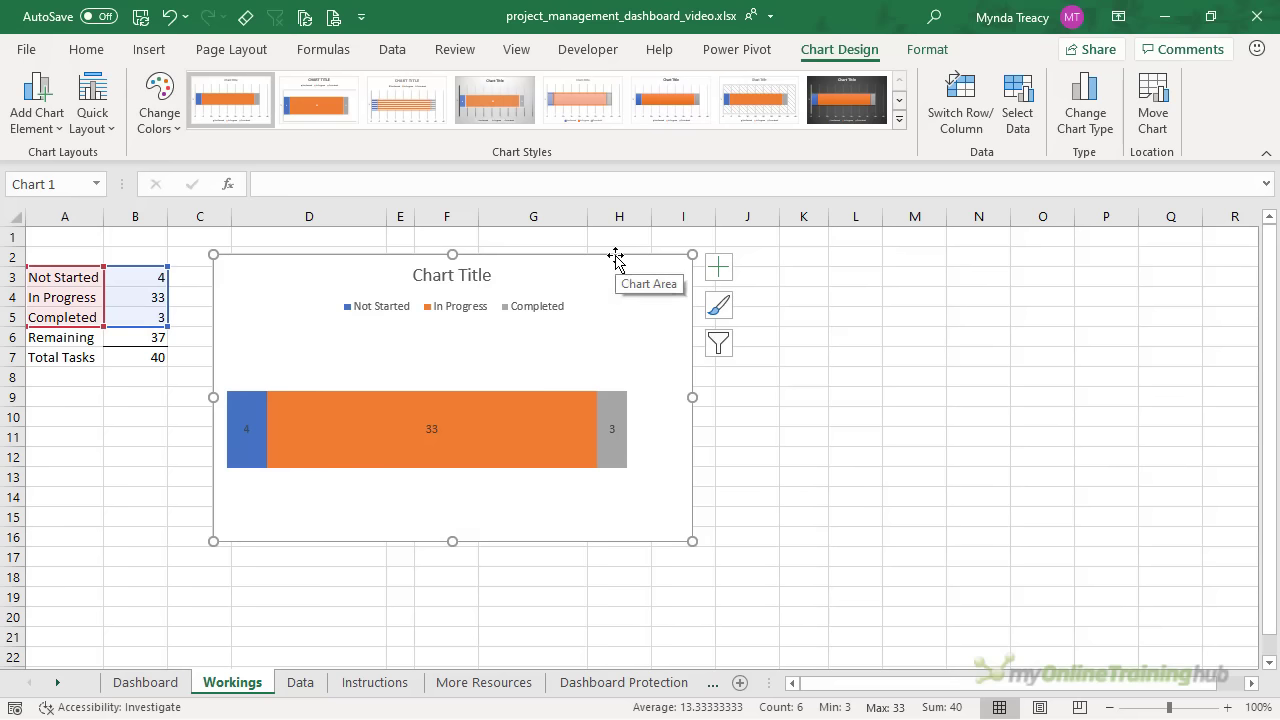
Set the In Progress series gap width to 0% so the bar fills the plot
key(ctrl+1)
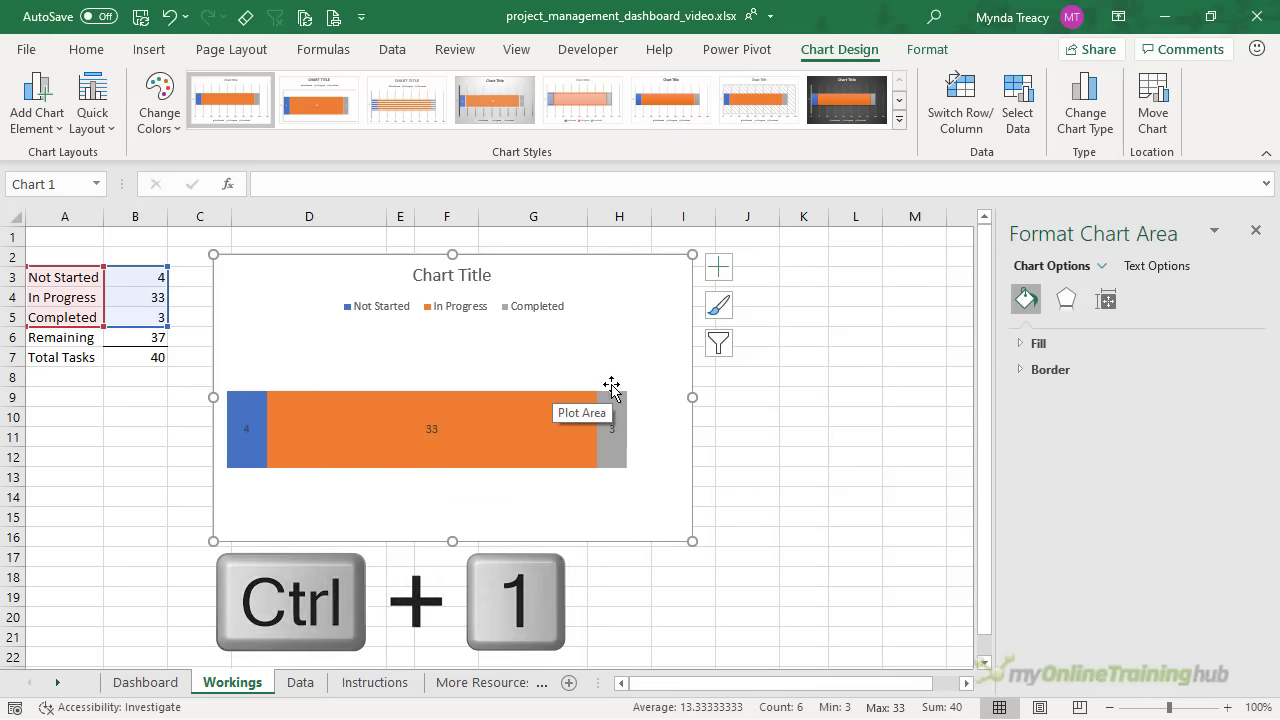
click(1106, 299)
click(1026, 299)
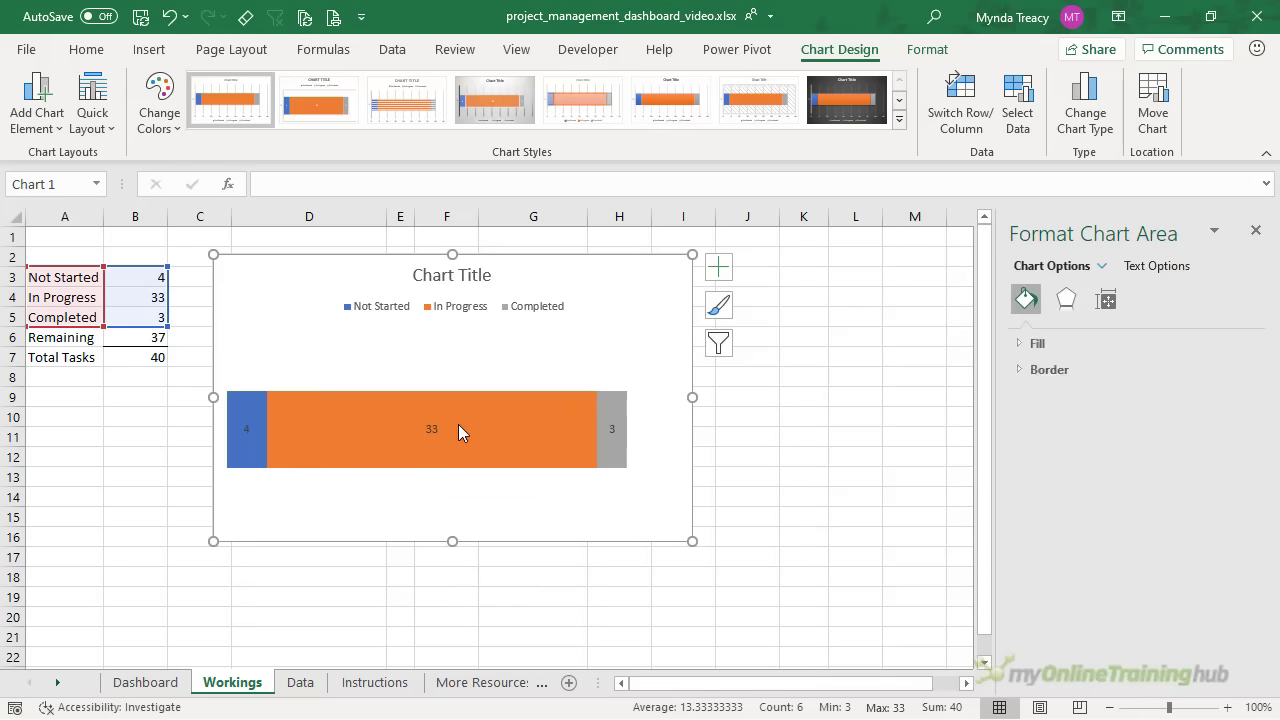
click(405, 420)
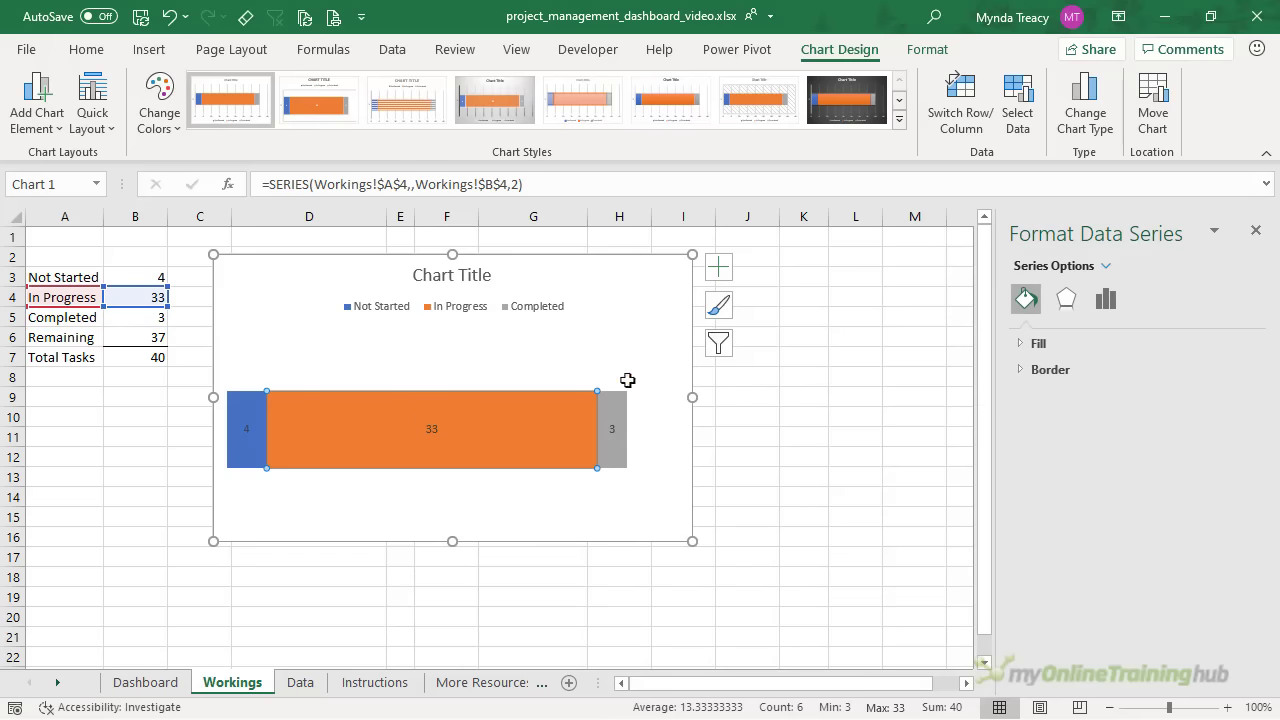
click(1104, 300)
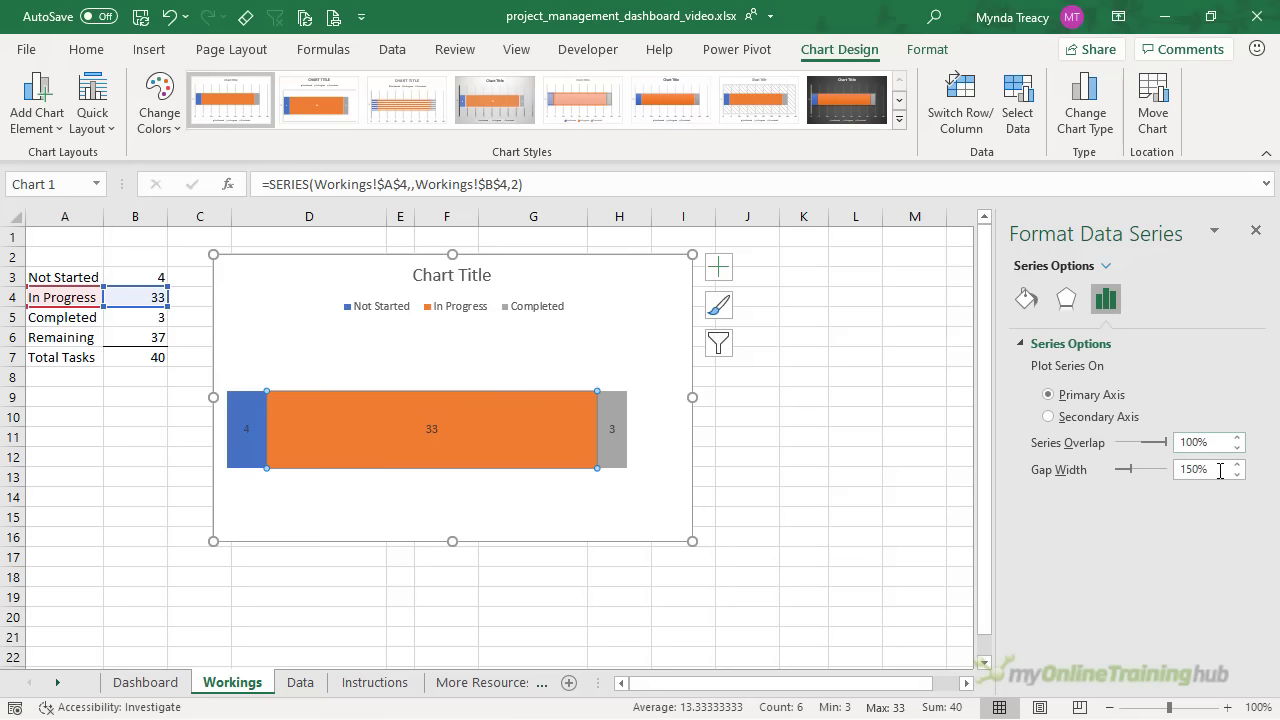
drag(1220, 471, 1140, 465)
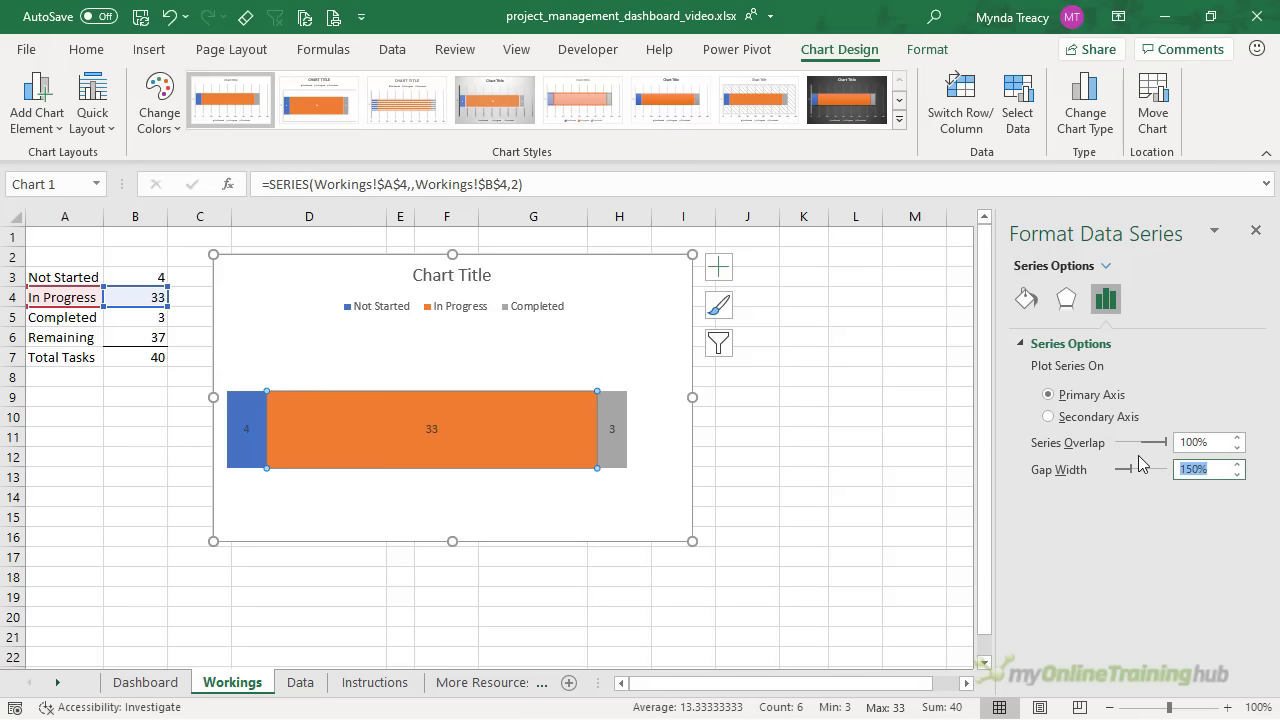
text(0)
key(Return)
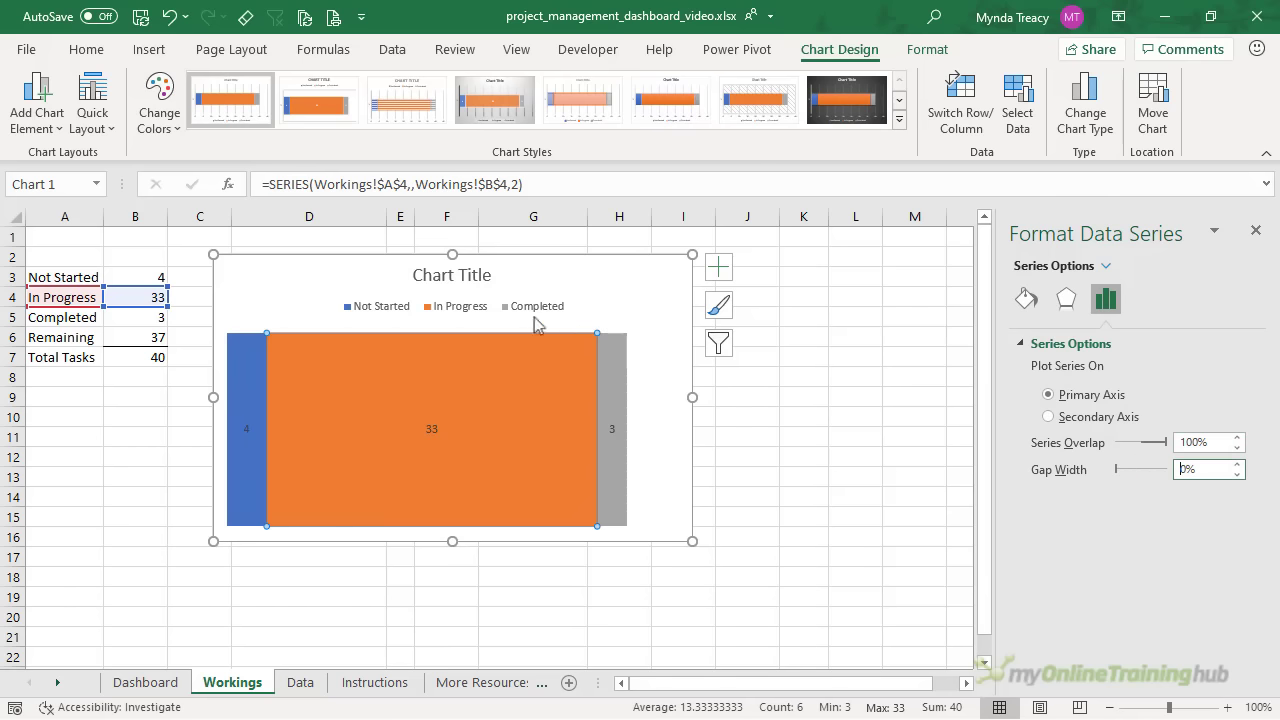
click(556, 258)
Resize the chart to 3.73 cm high and 9 cm wide
click(922, 52)
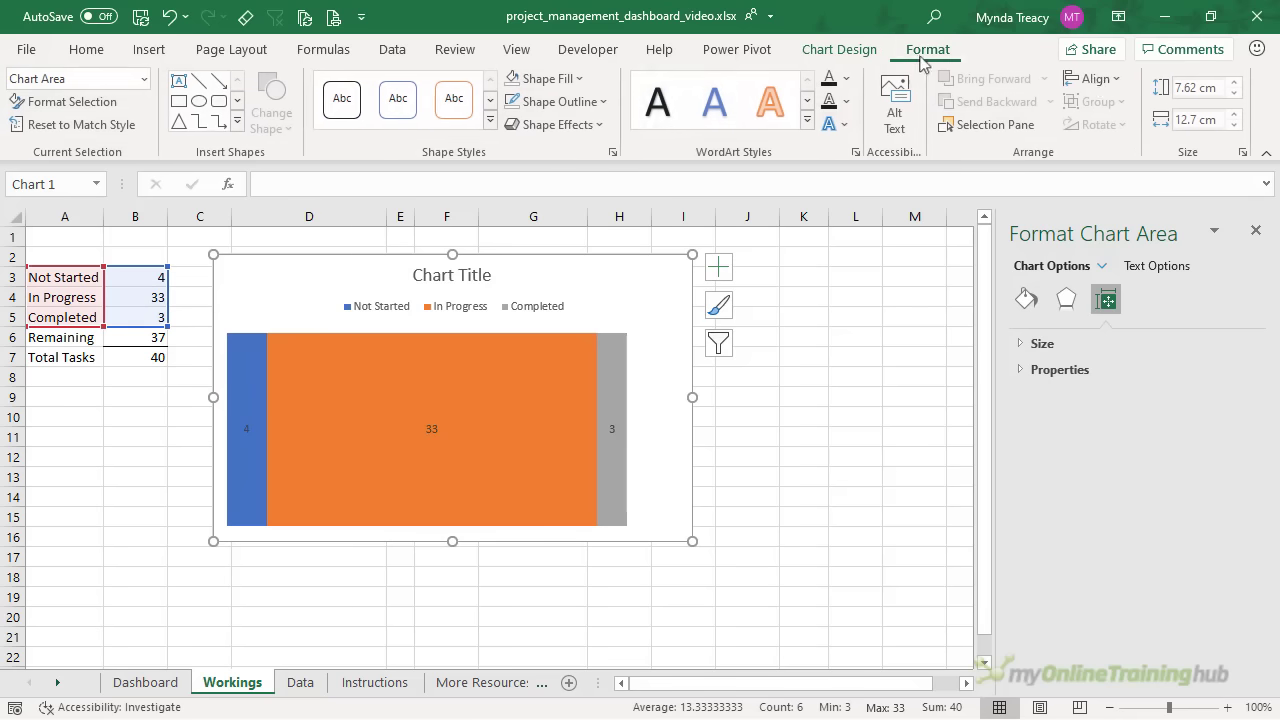
click(1180, 90)
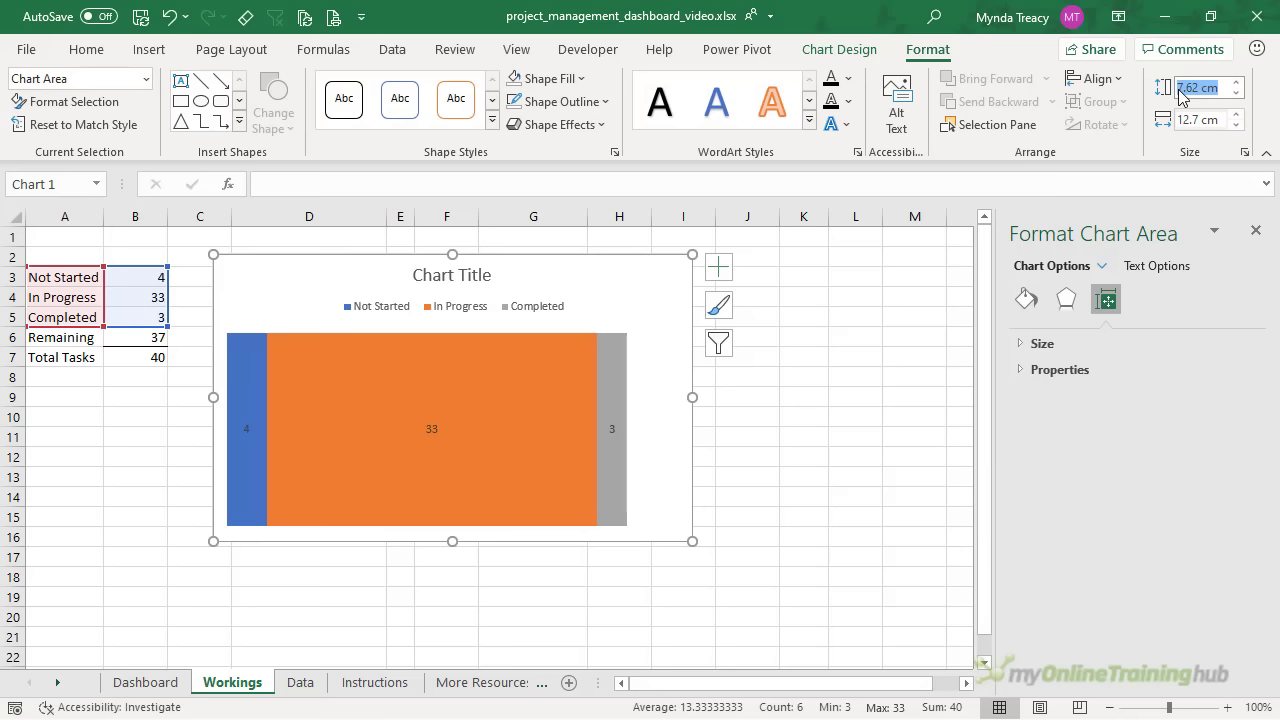
text(5)
text(.73)
key(Tab)
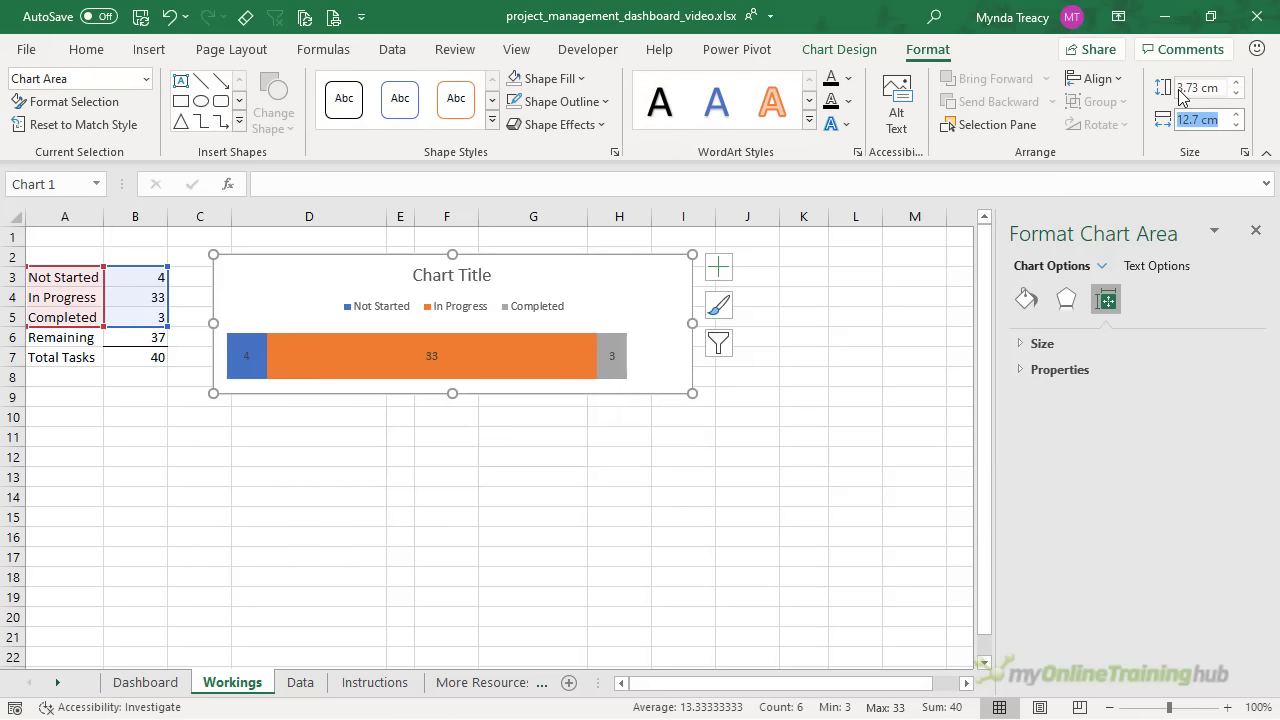
text(9)
key(Return)
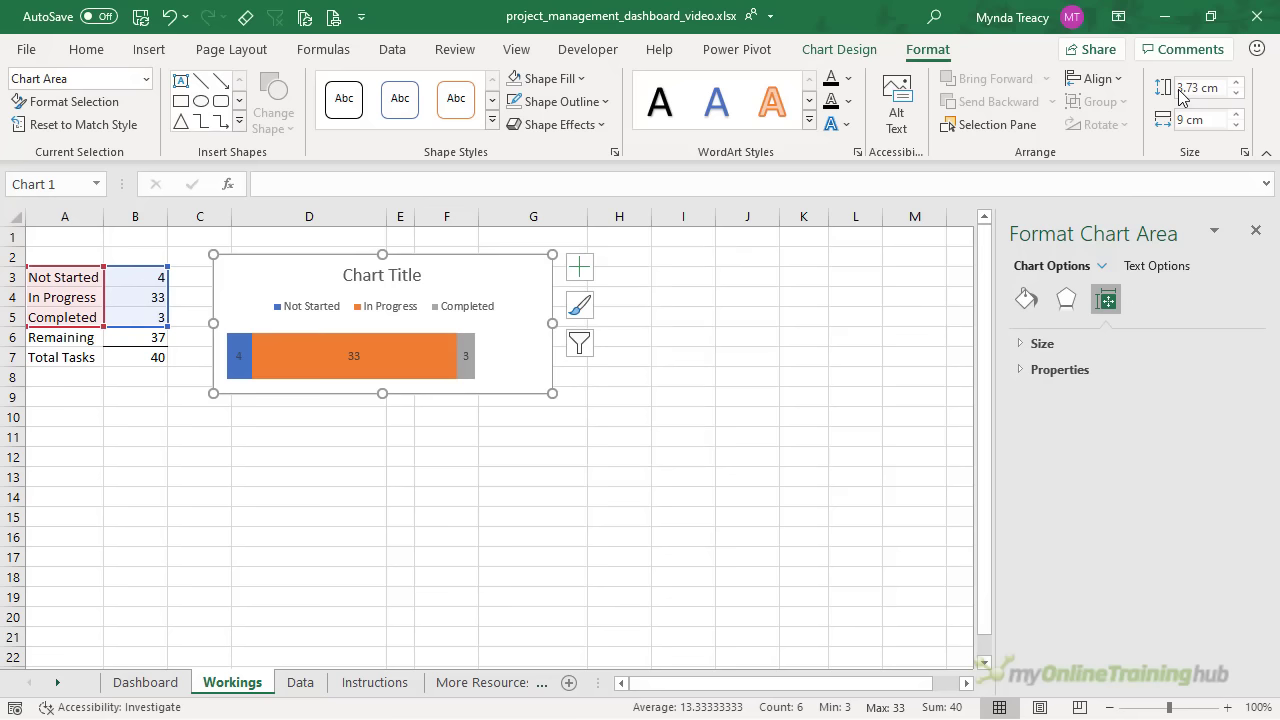
Move the legend and title to the left and retitle the chart OVERALL TASK PROGRESS
click(397, 305)
drag(324, 317, 287, 317)
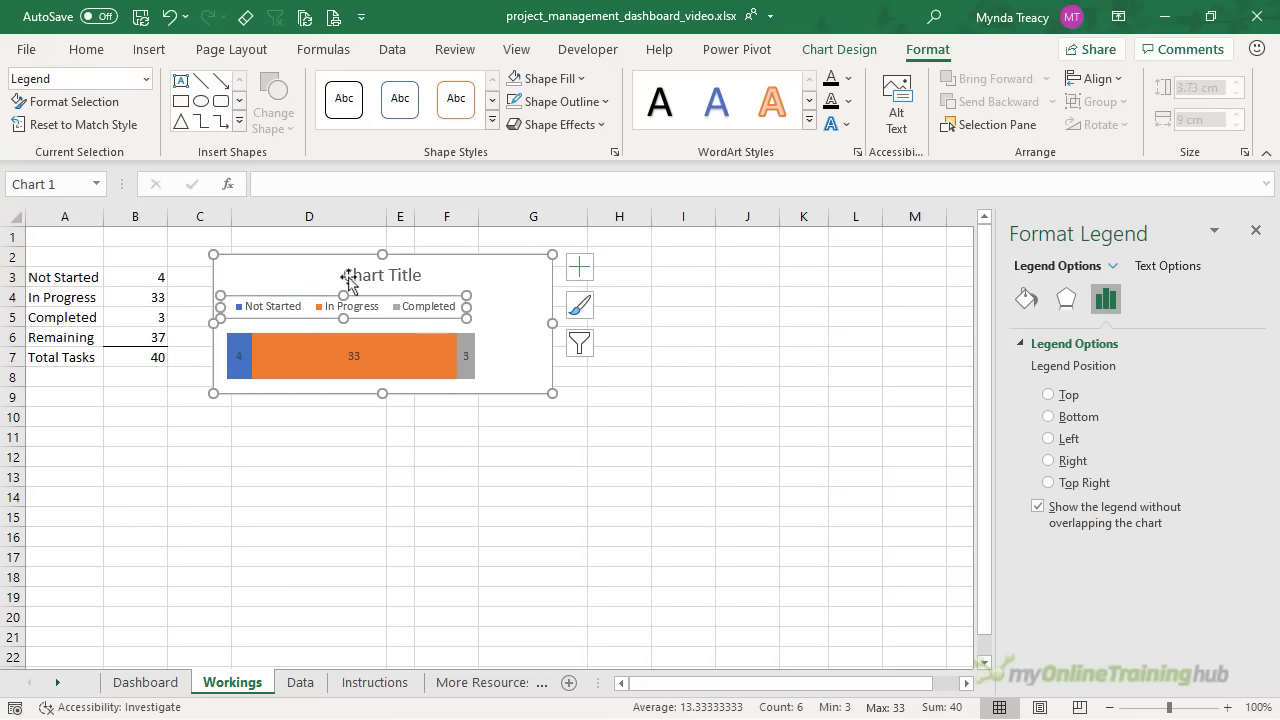
click(357, 281)
drag(350, 288, 245, 284)
triple_click(245, 278)
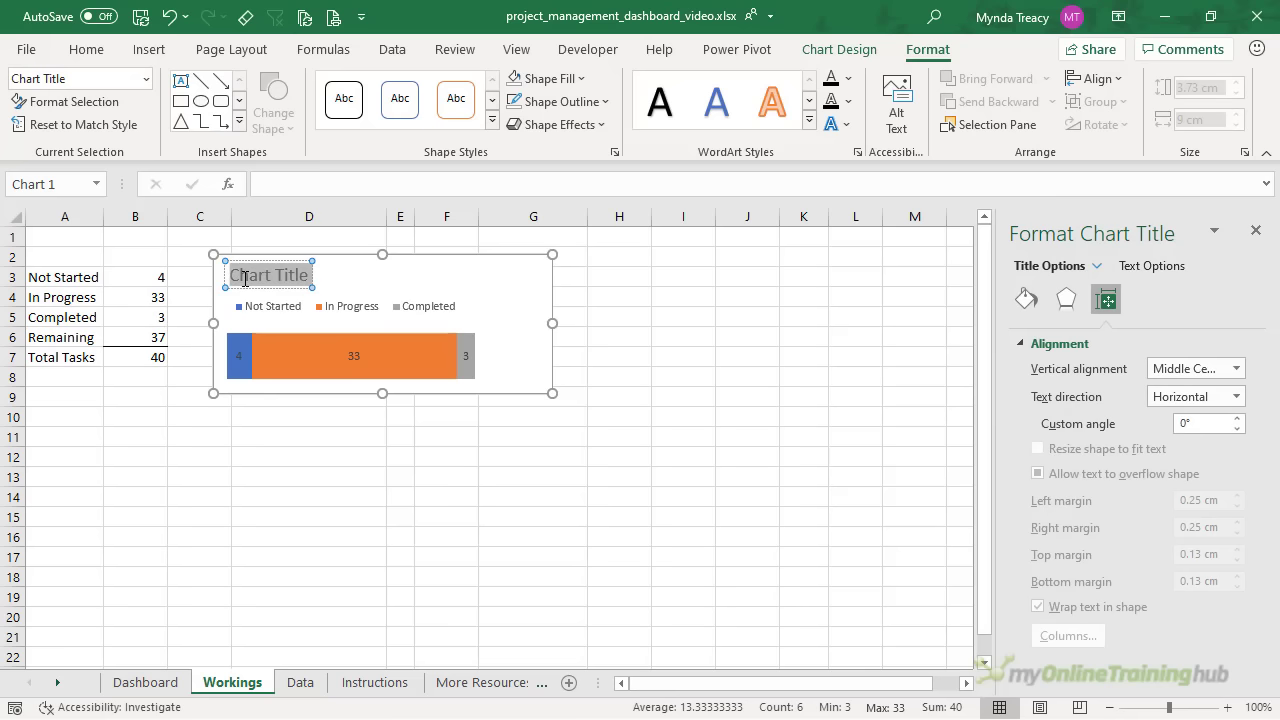
text(OVERALL TASK PROGRESS)
click(392, 326)
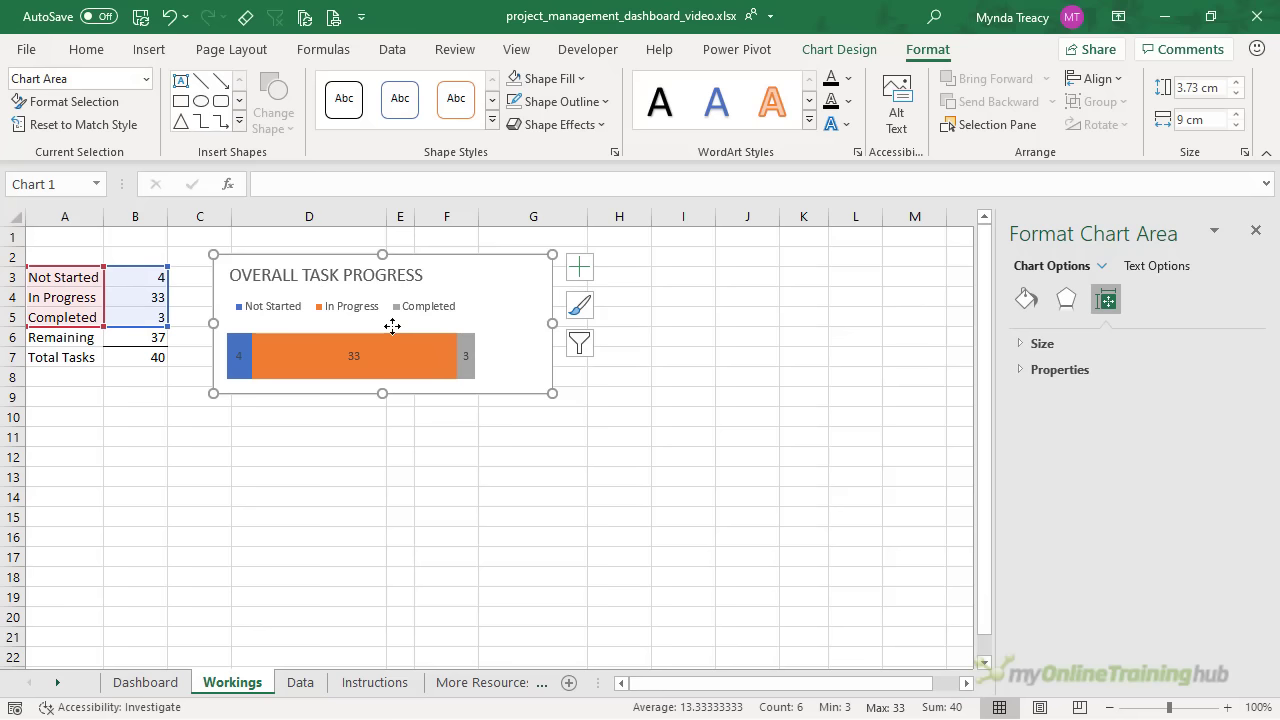
Move the task progress chart from Workings onto the Dashboard at cell N1
key(ctrl+x)
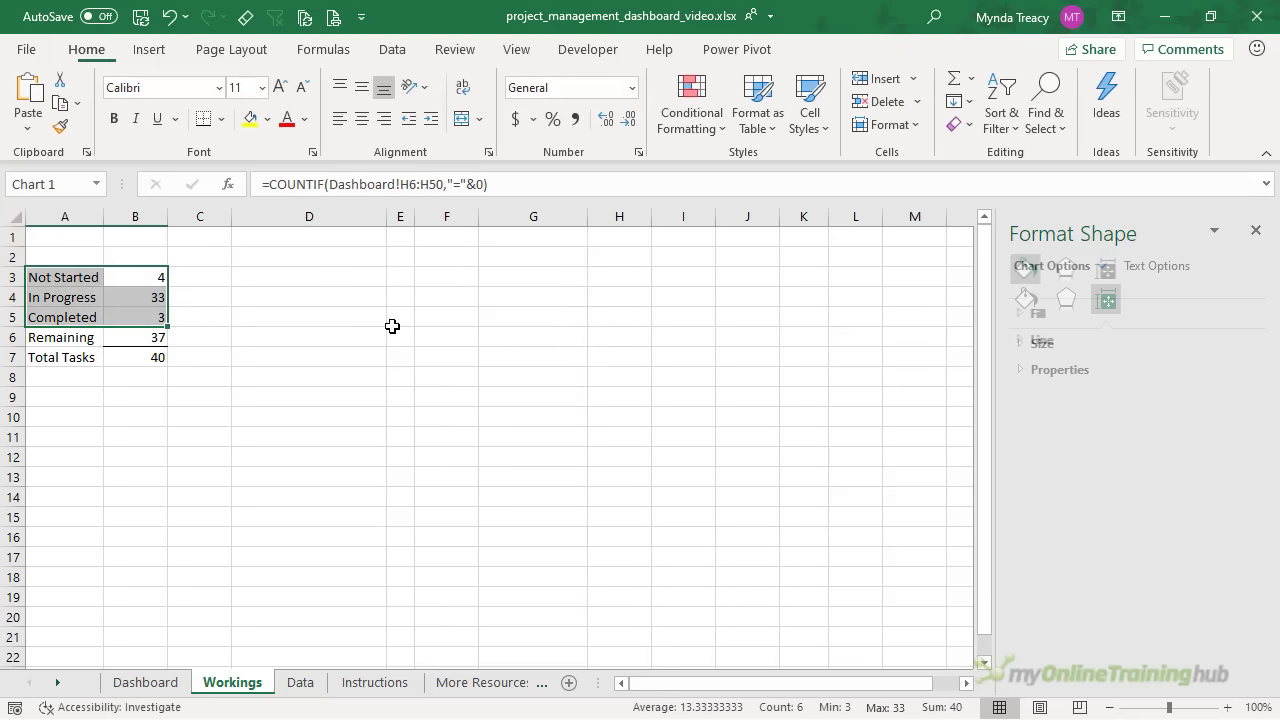
click(145, 682)
scroll(338, 580, up, 7)
scroll(338, 580, up, 1)
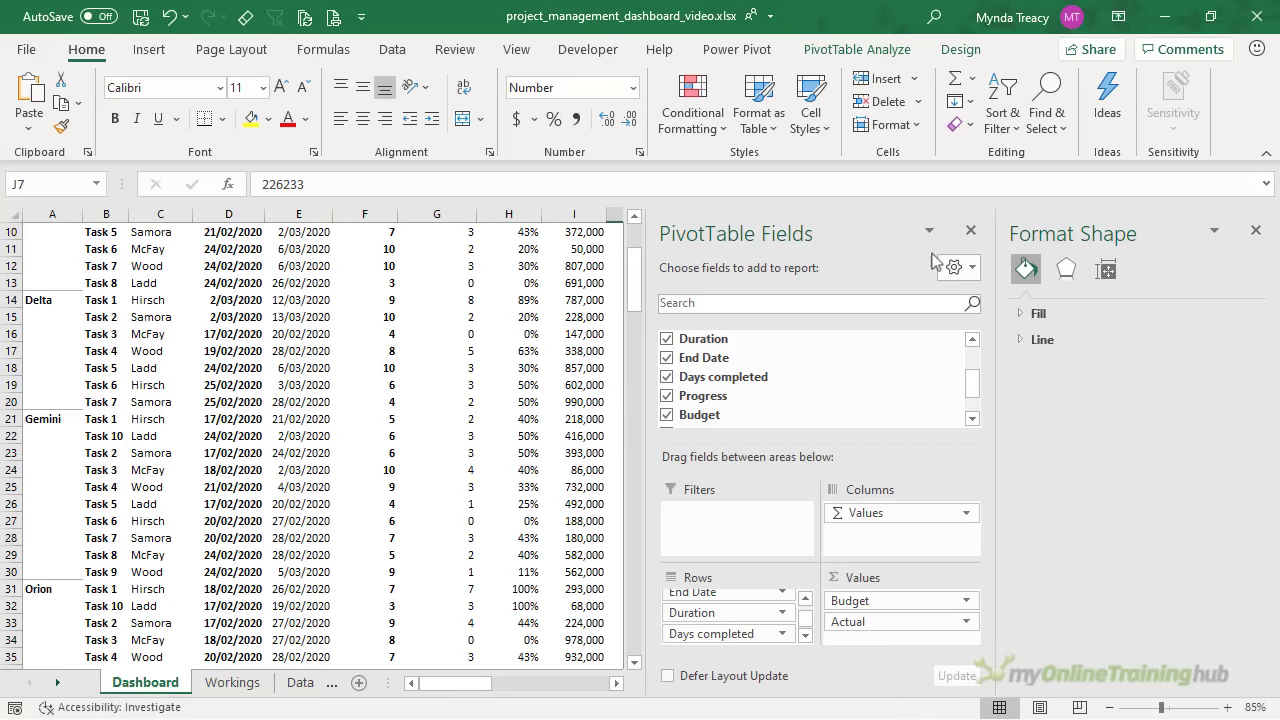
click(970, 230)
click(1255, 233)
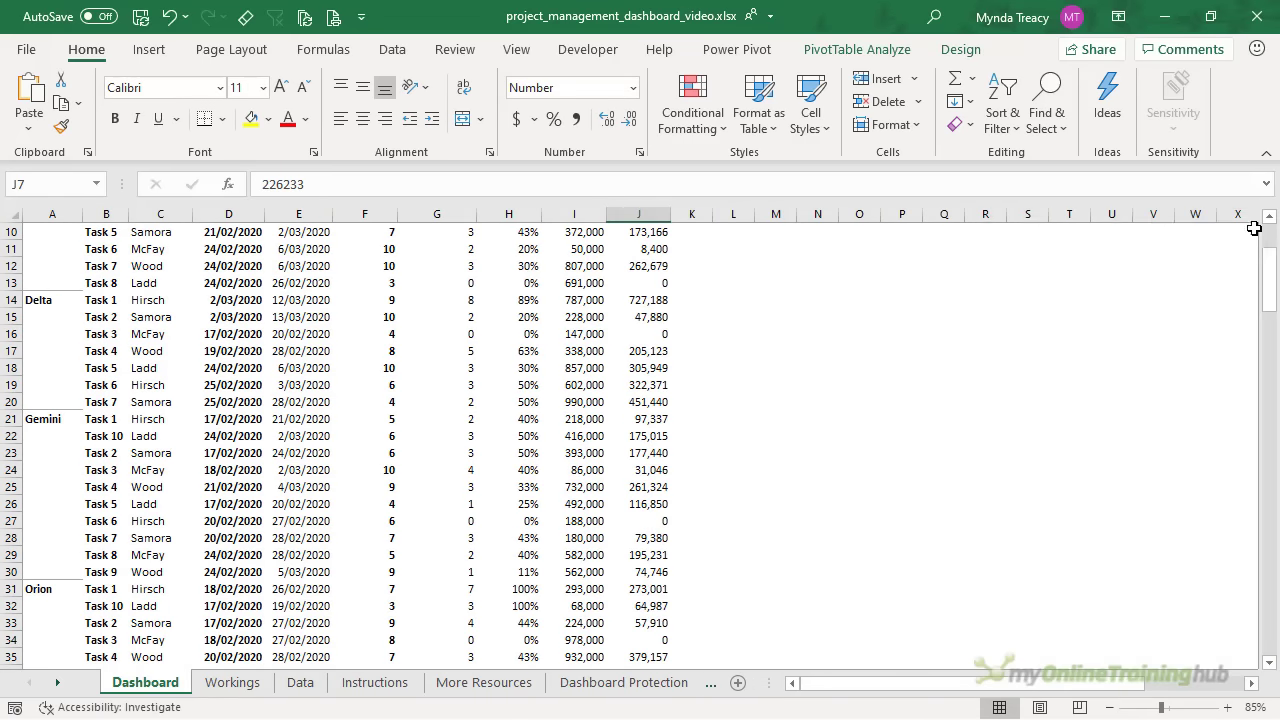
scroll(1139, 232, up, 3)
click(825, 240)
key(ctrl+v)
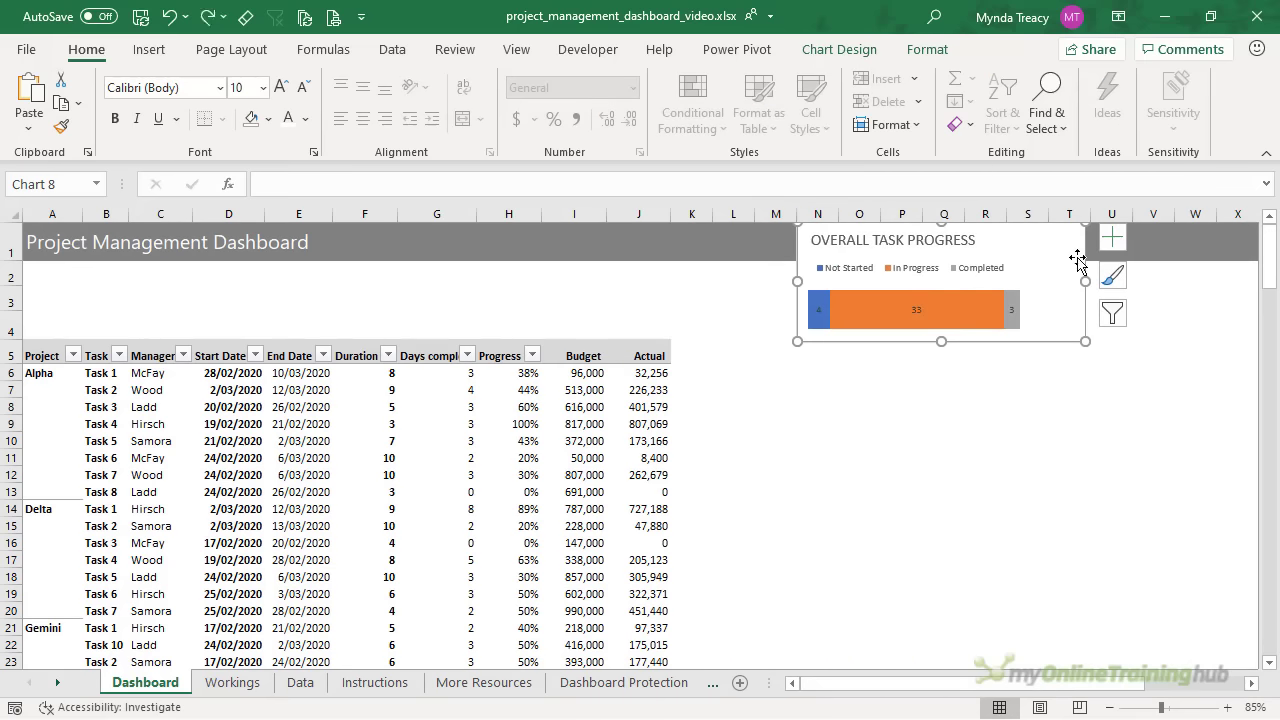
Give the chart no fill and no outline, and make its title text white
click(928, 50)
click(582, 80)
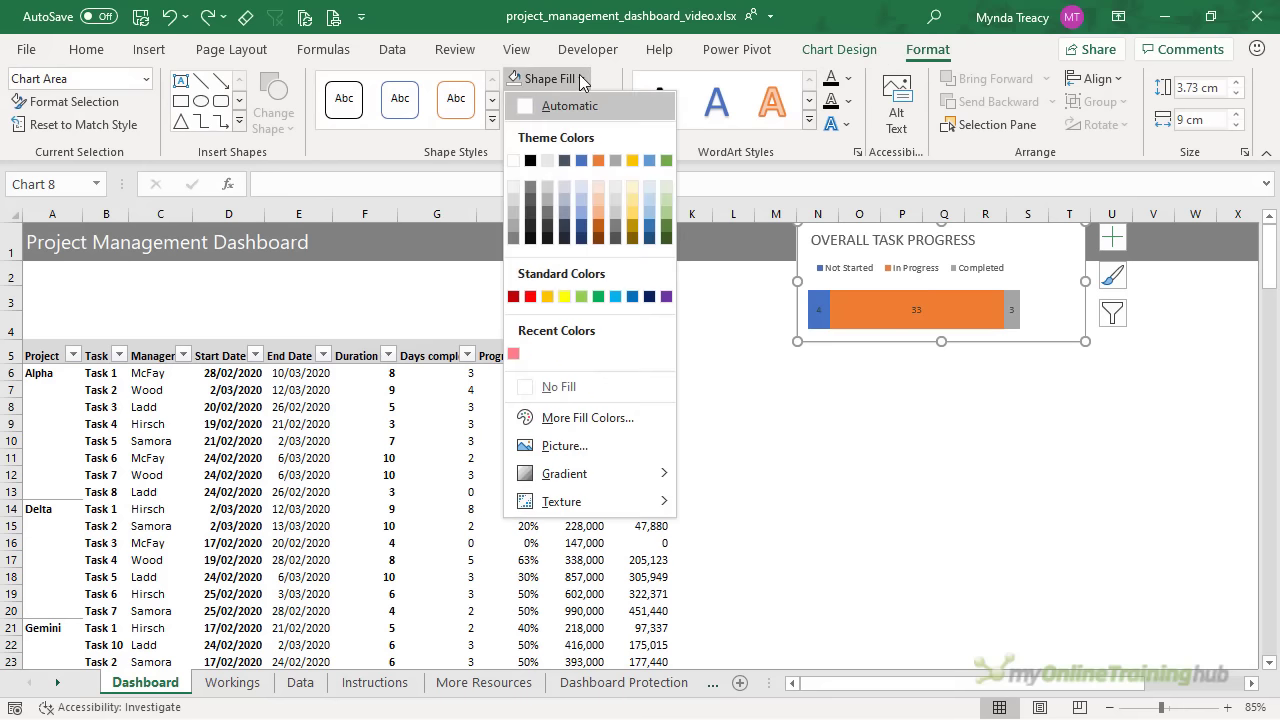
click(552, 384)
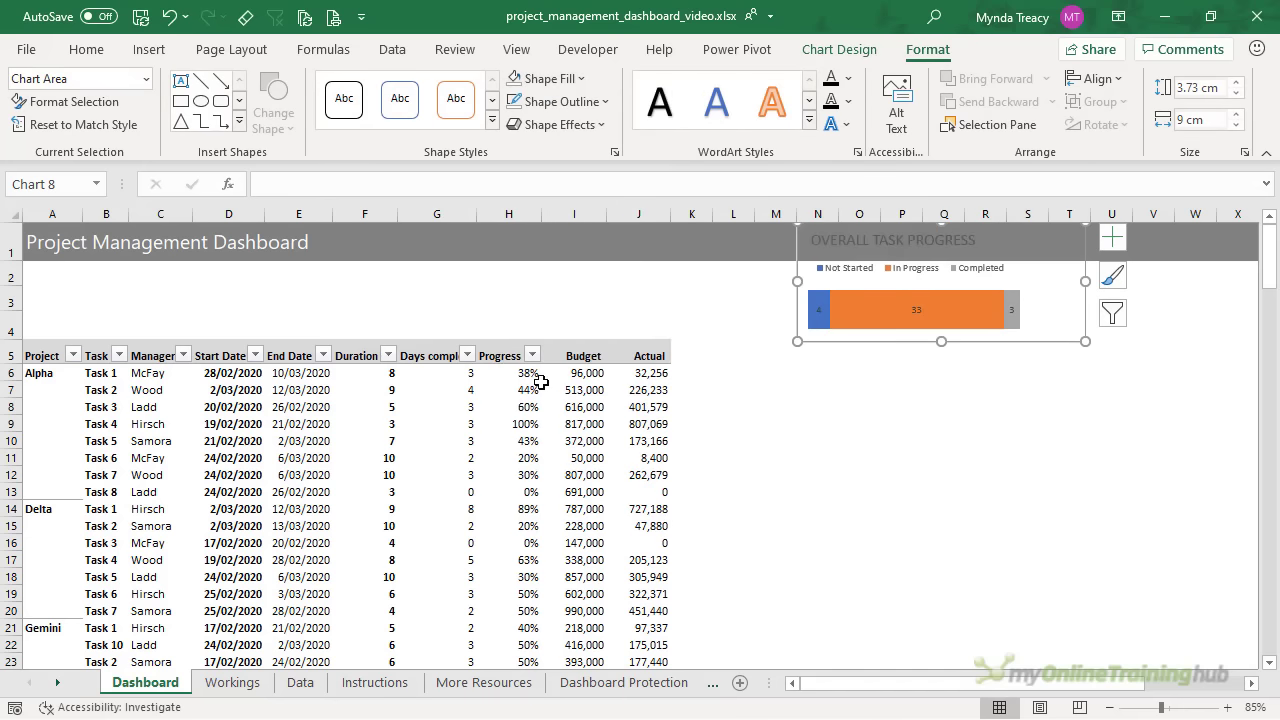
click(600, 101)
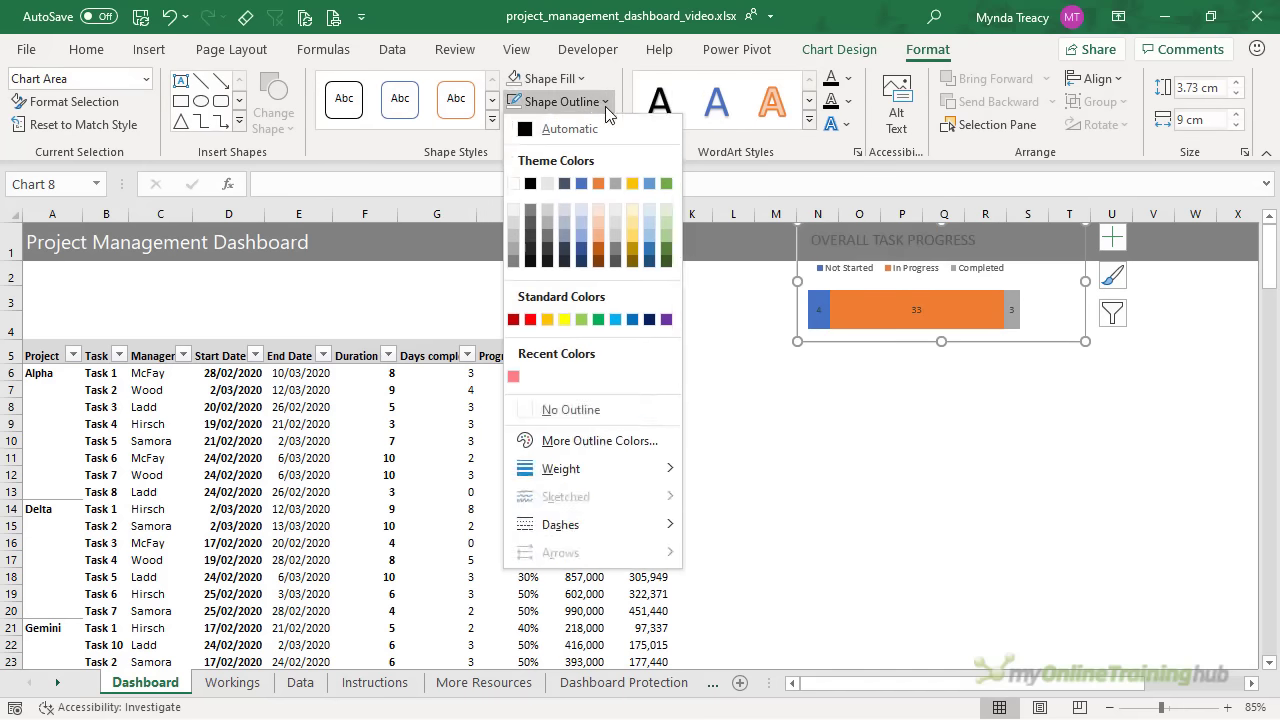
click(545, 403)
click(832, 241)
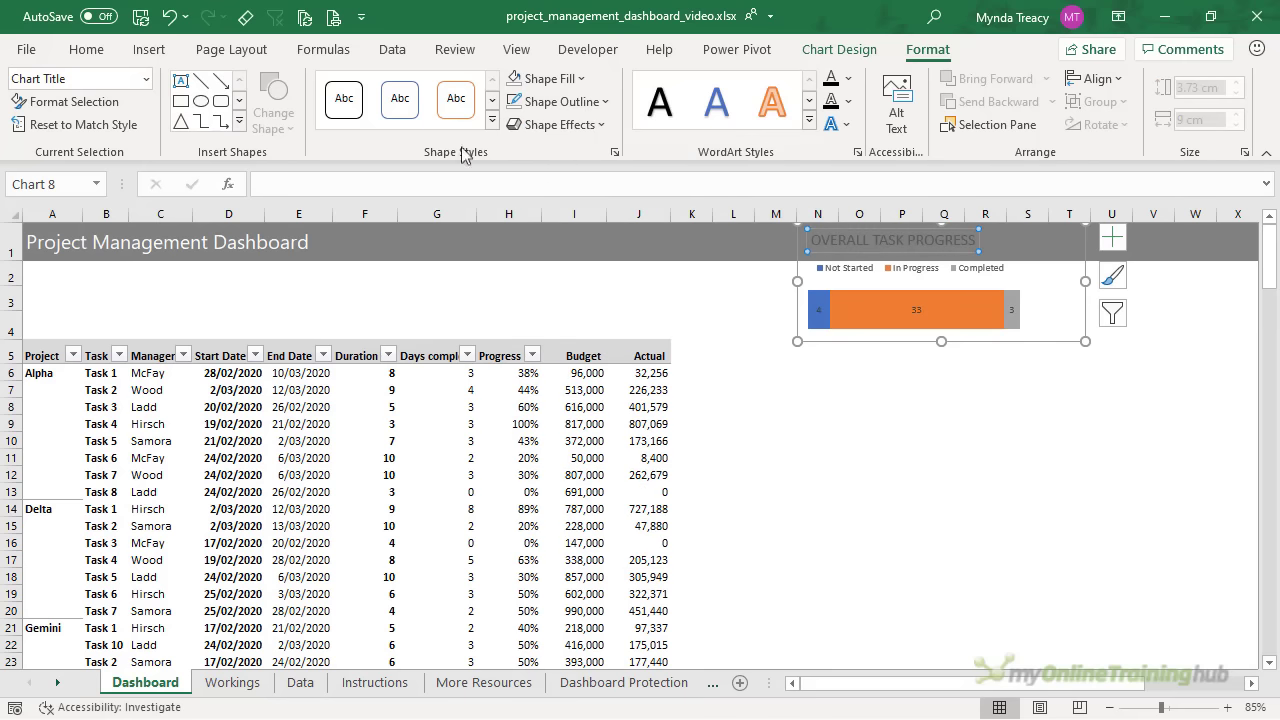
click(86, 52)
click(288, 118)
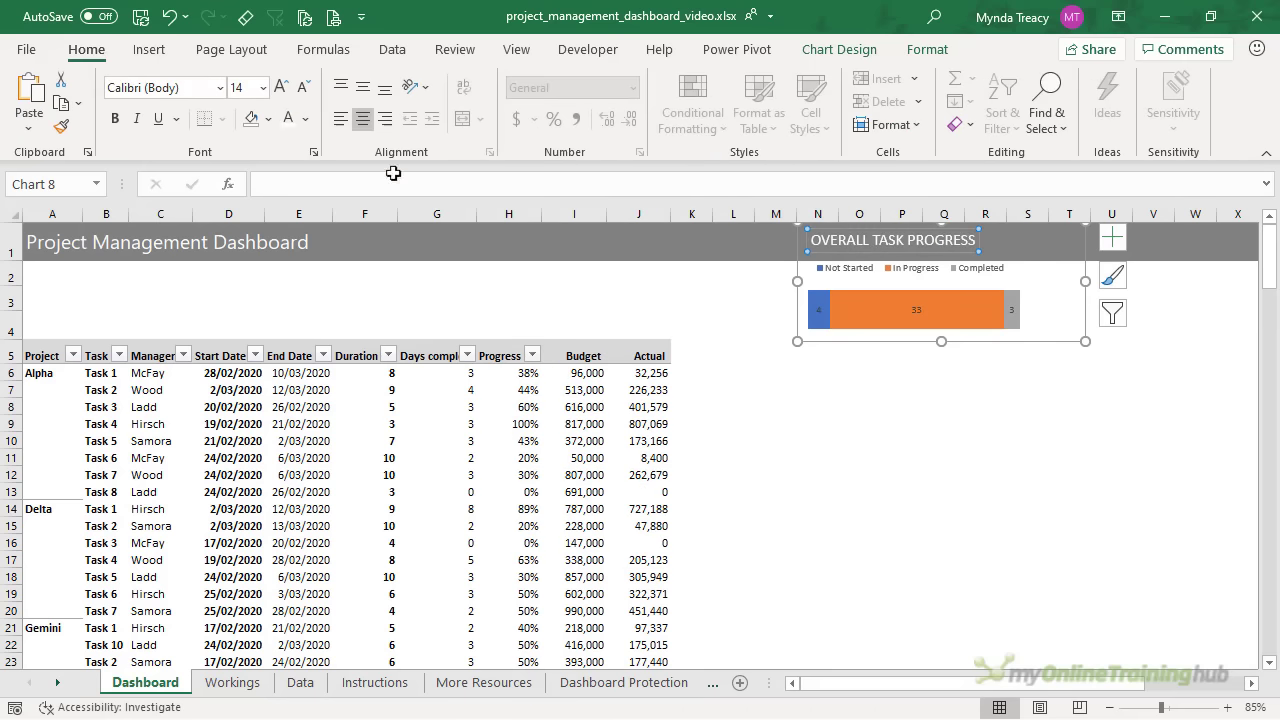
click(768, 372)
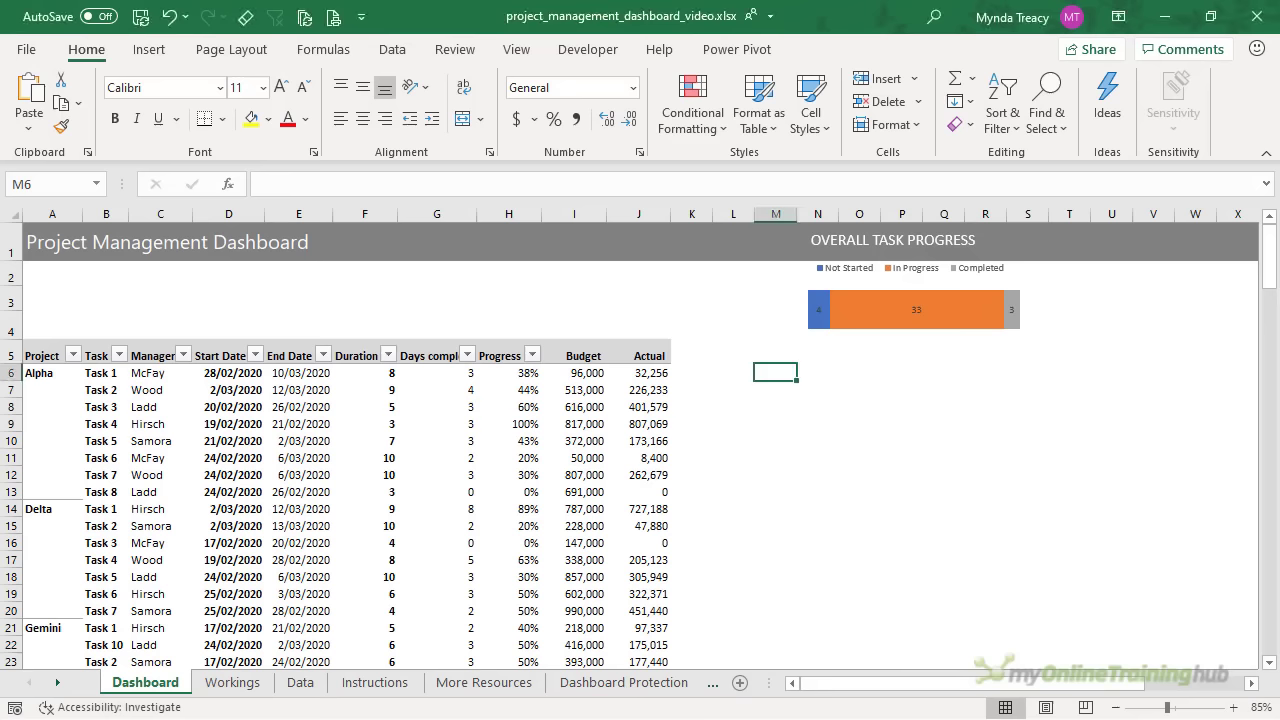
Create a PivotTable from the Data table at Workings!$D$3
click(250, 683)
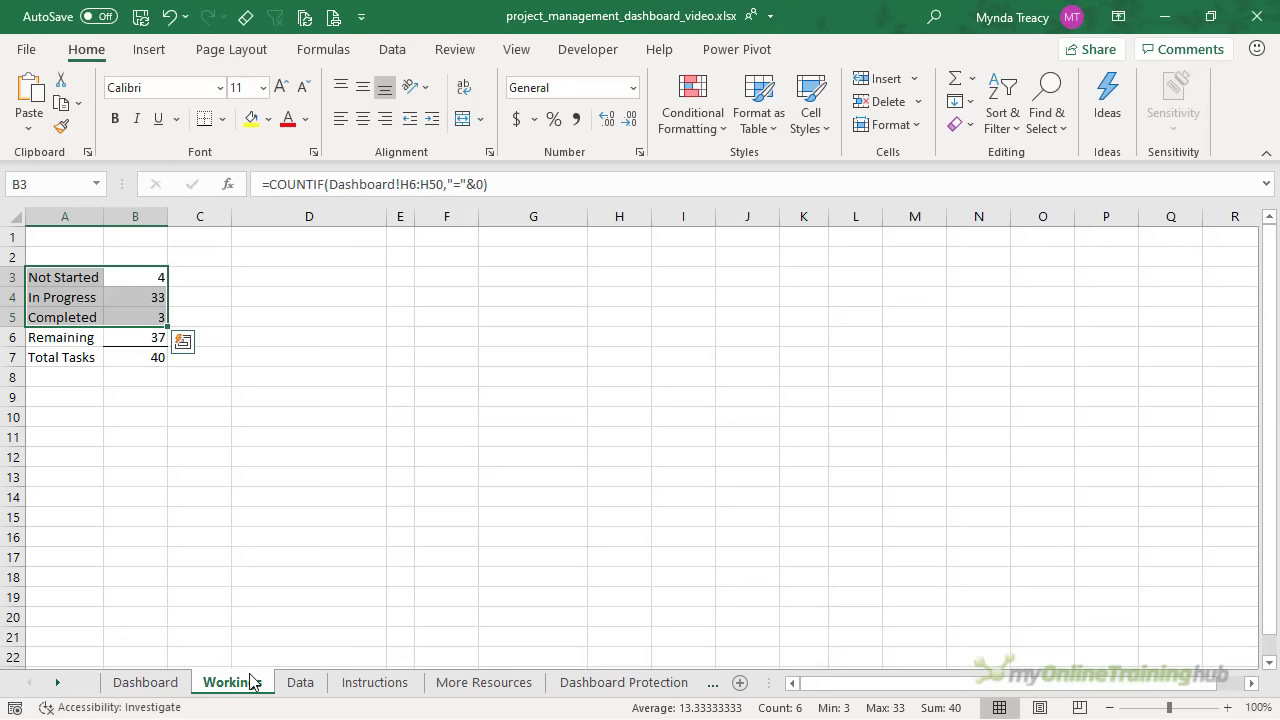
click(285, 279)
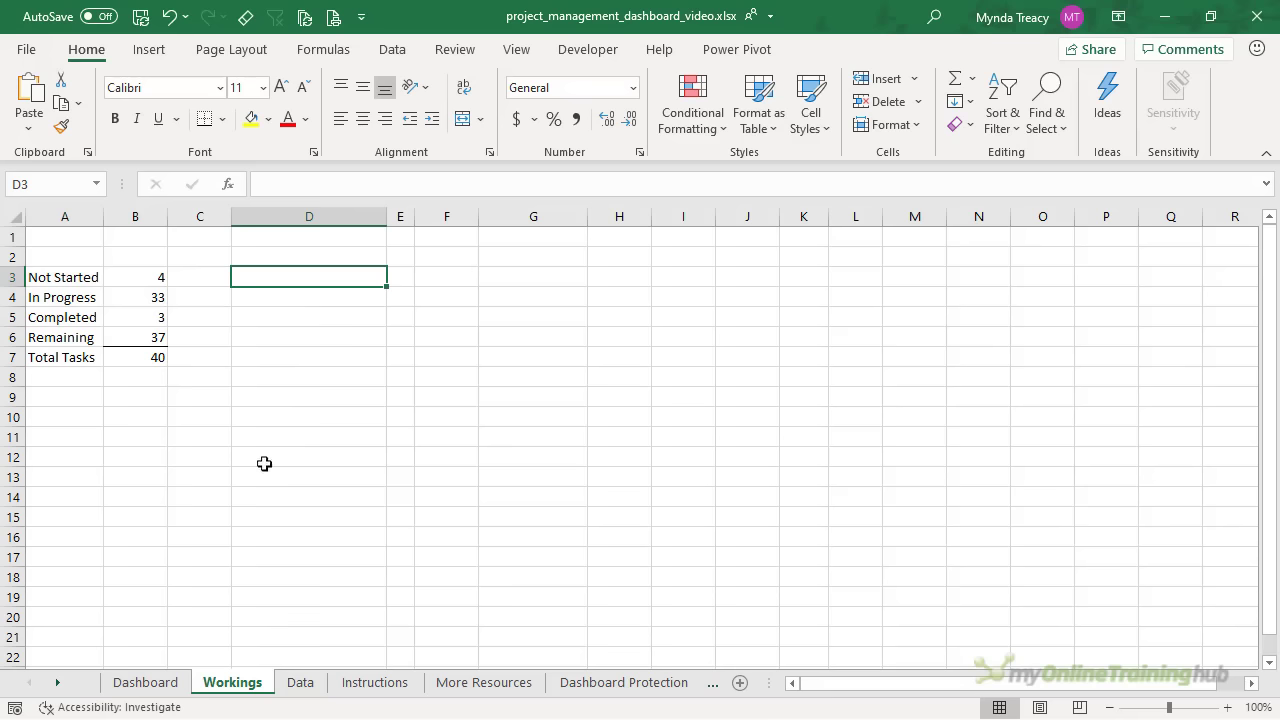
click(306, 684)
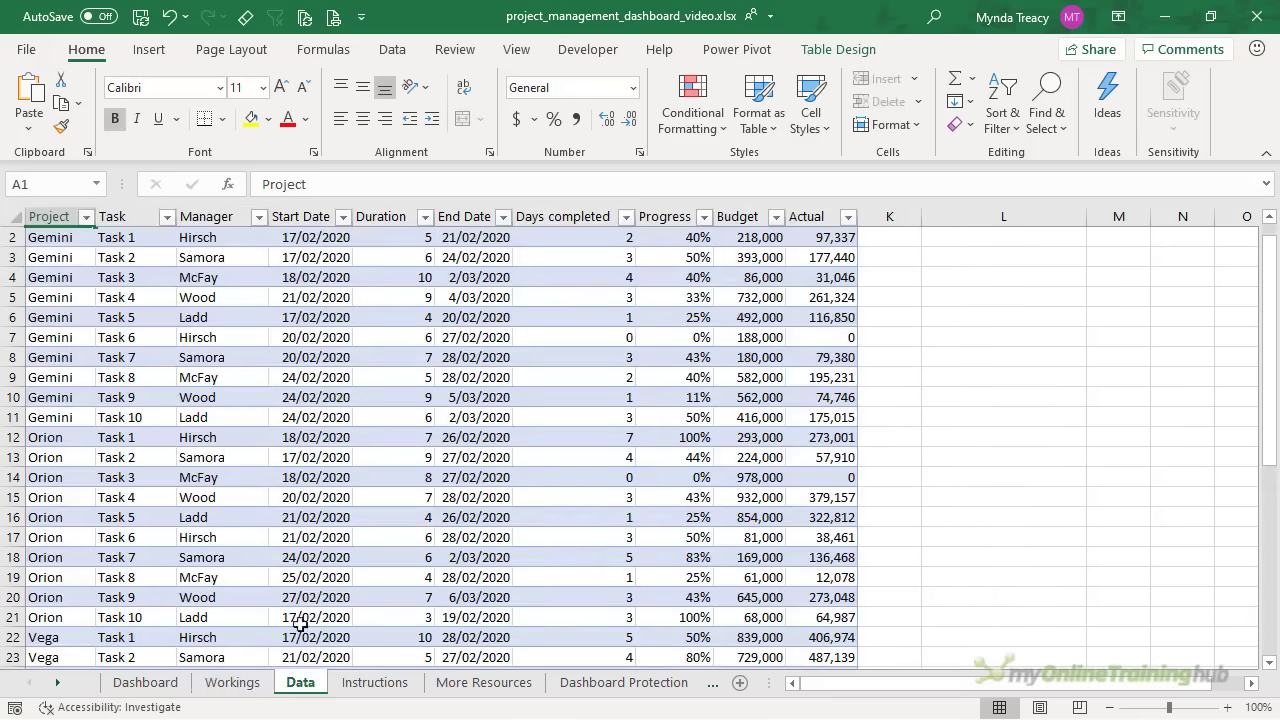
click(165, 49)
click(48, 95)
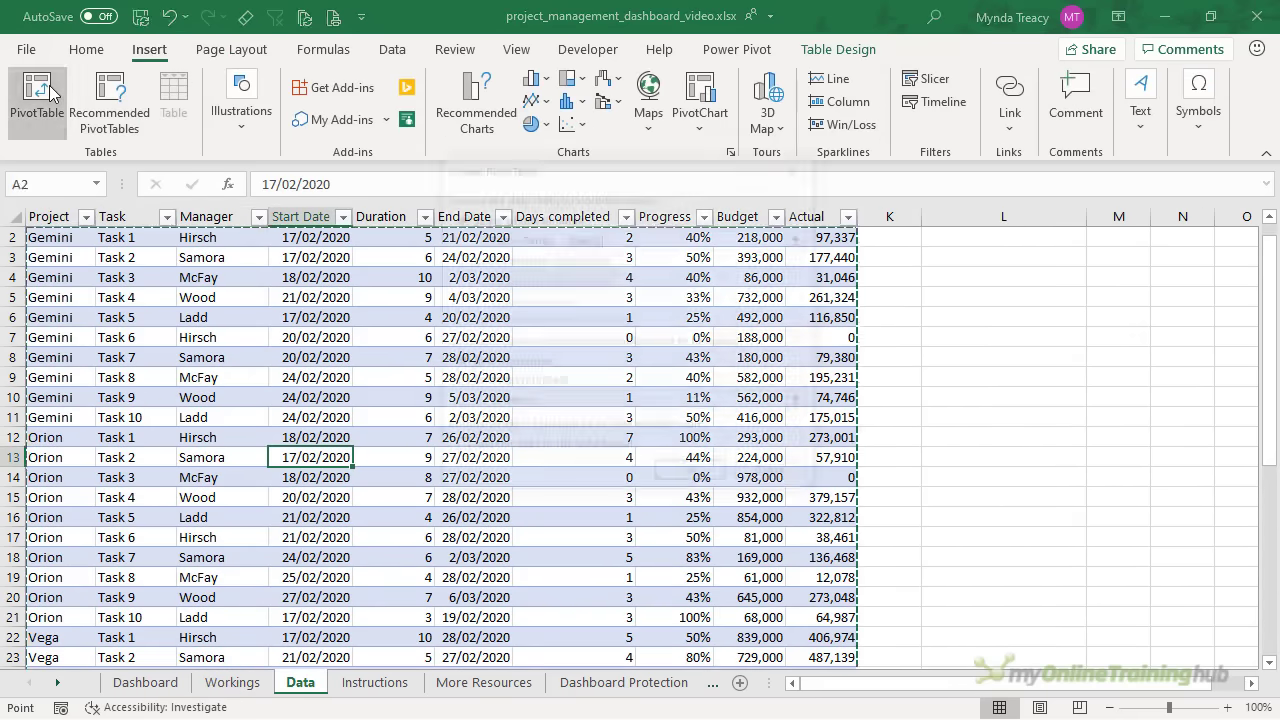
click(517, 383)
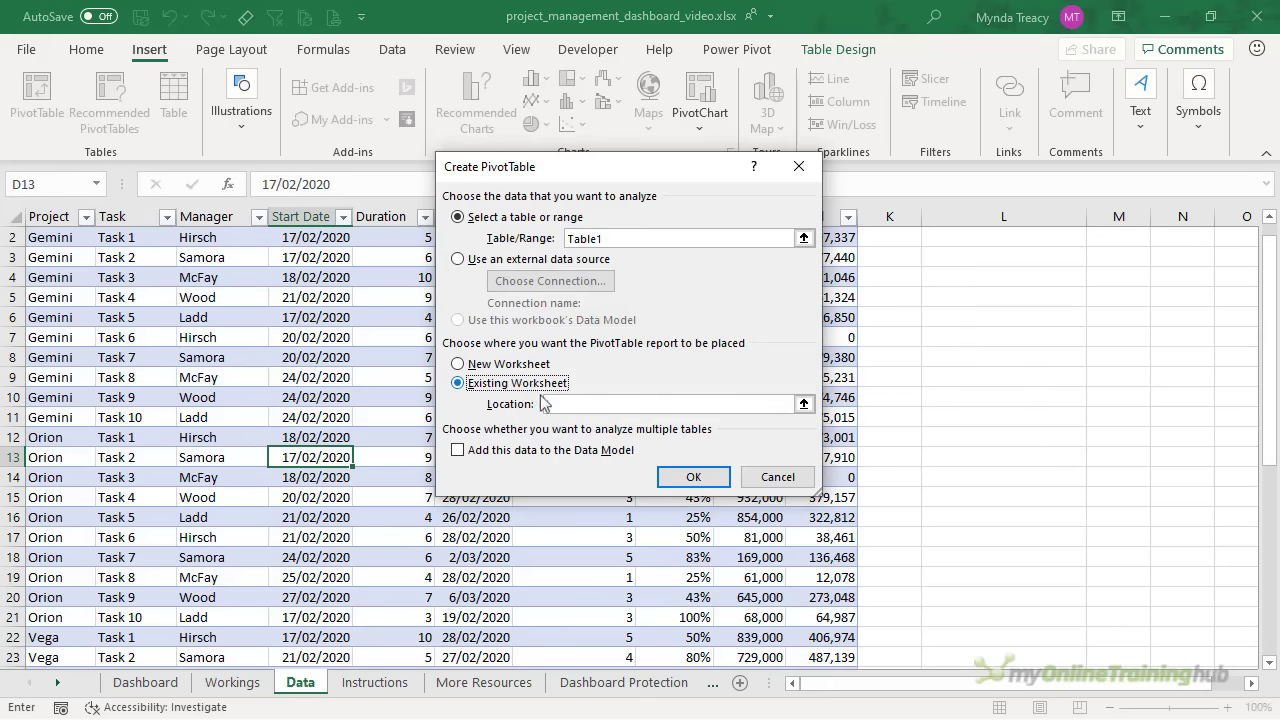
click(232, 682)
click(294, 276)
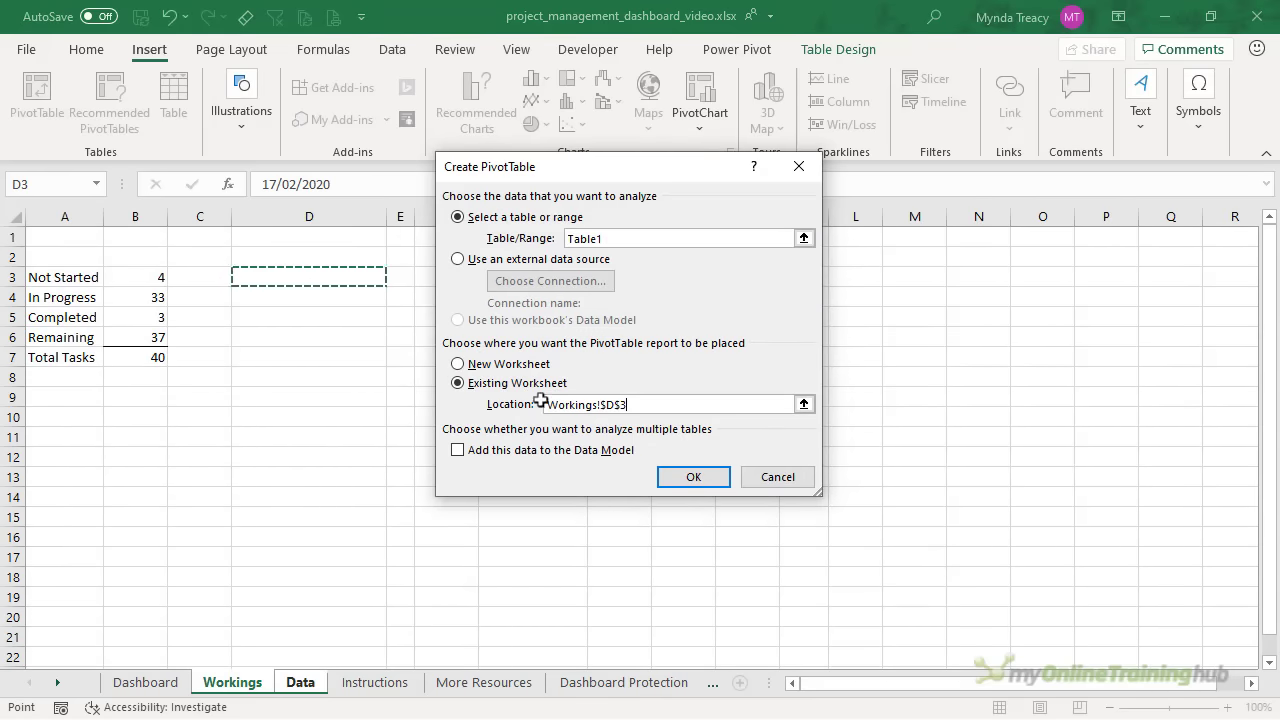
click(693, 477)
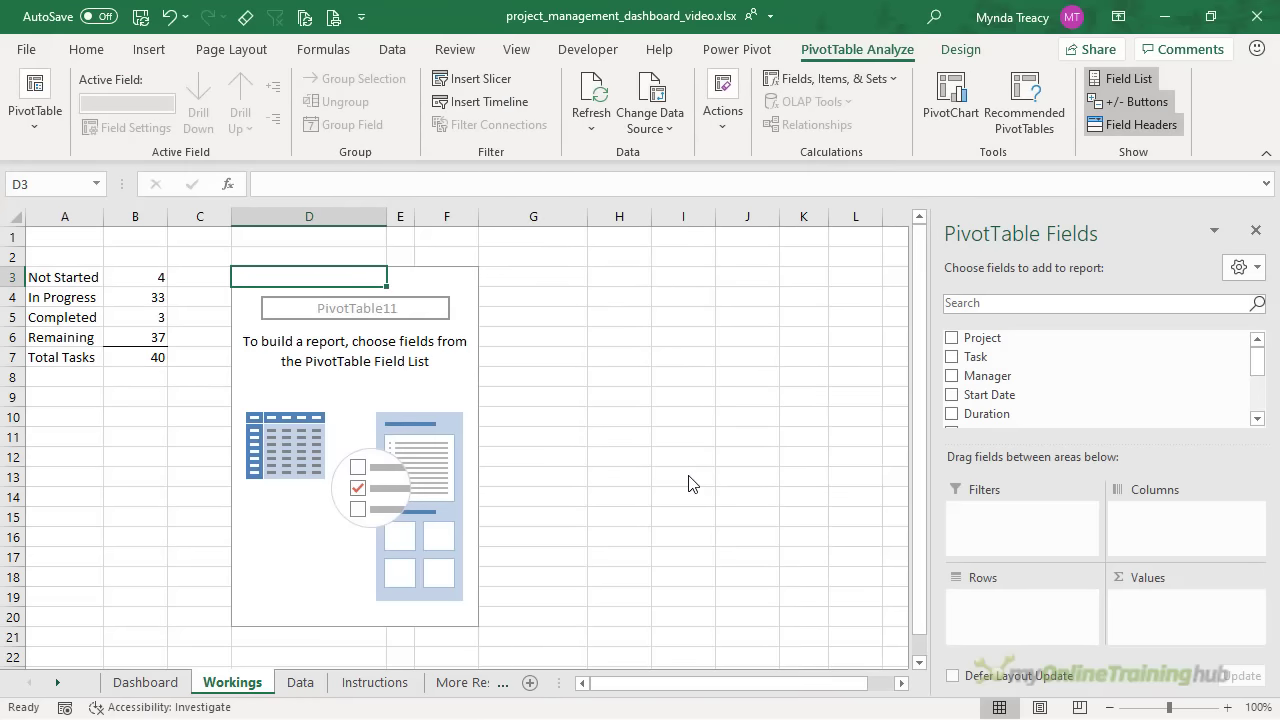
Add Days completed and Duration as values, listing them in rows (112 and 266)
scroll(1000, 390, down, 1)
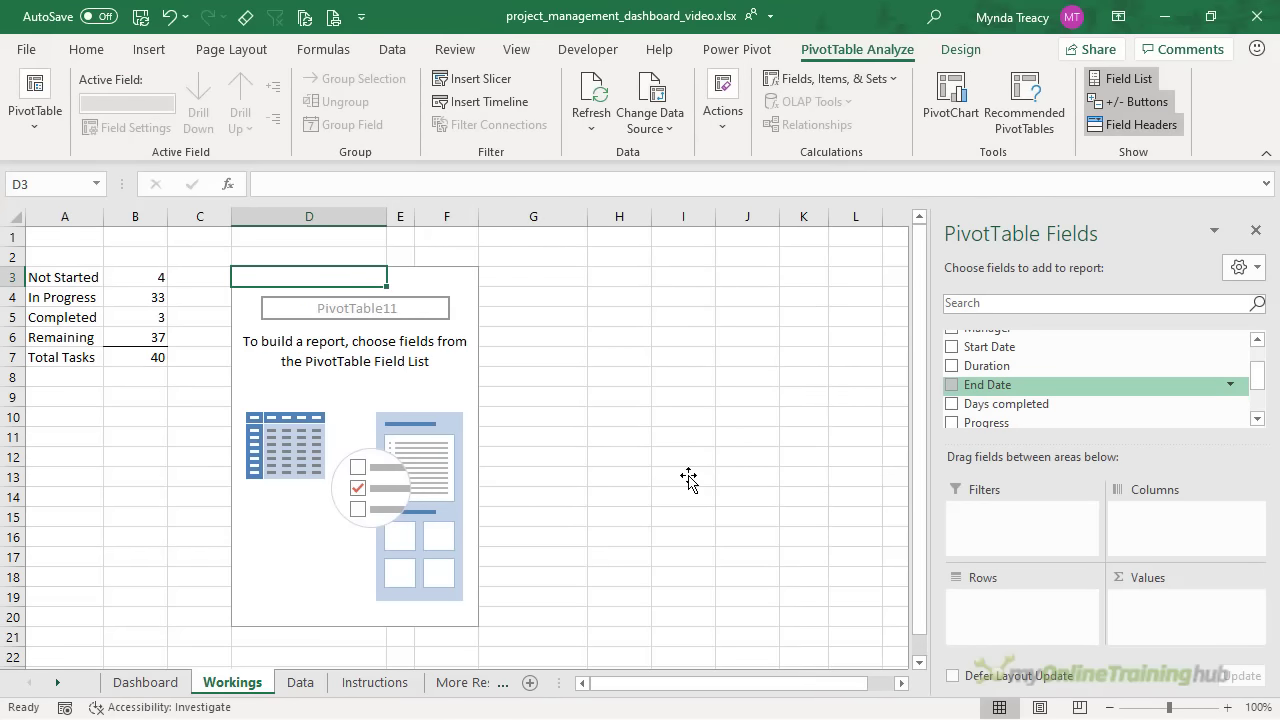
click(951, 404)
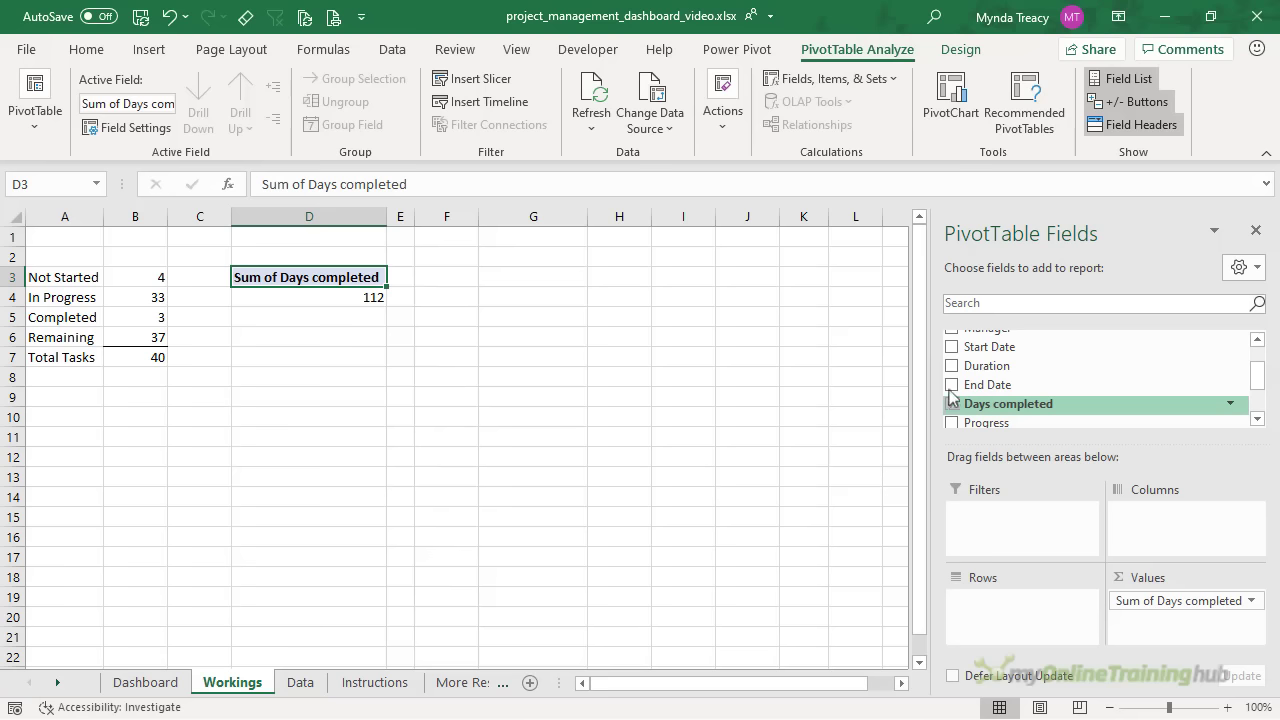
click(951, 366)
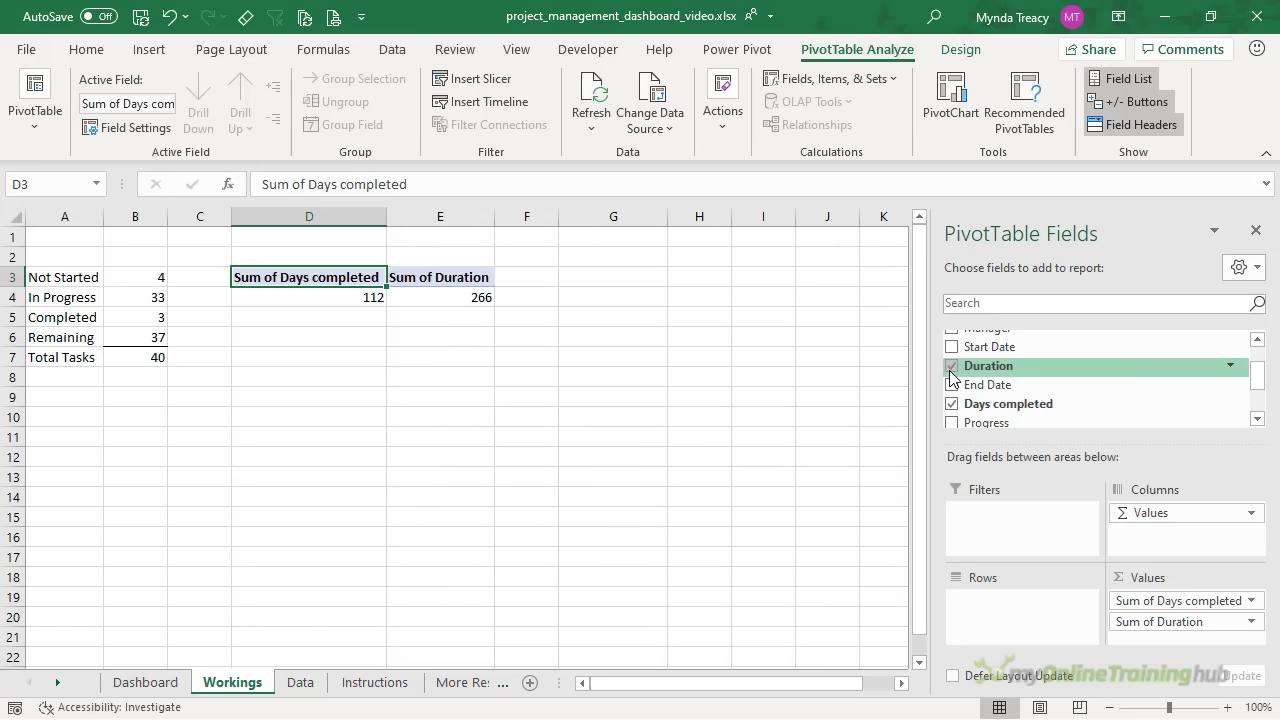
drag(1140, 512, 1025, 622)
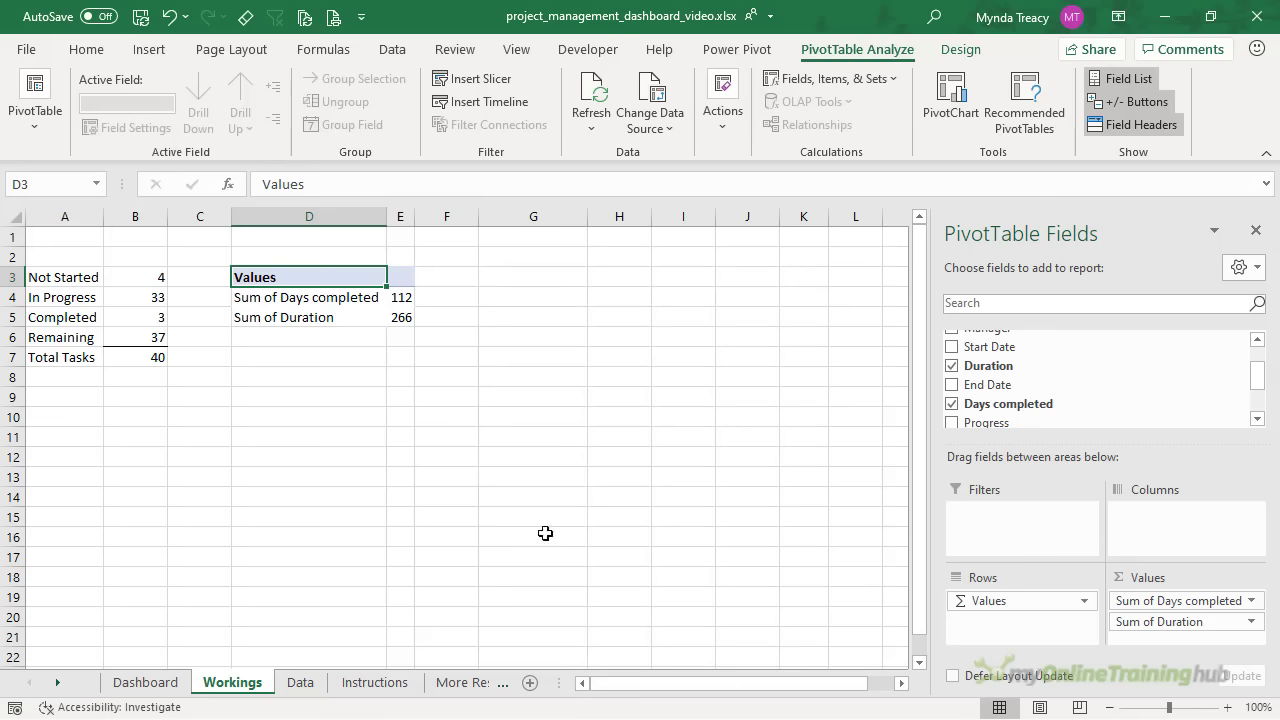
click(490, 280)
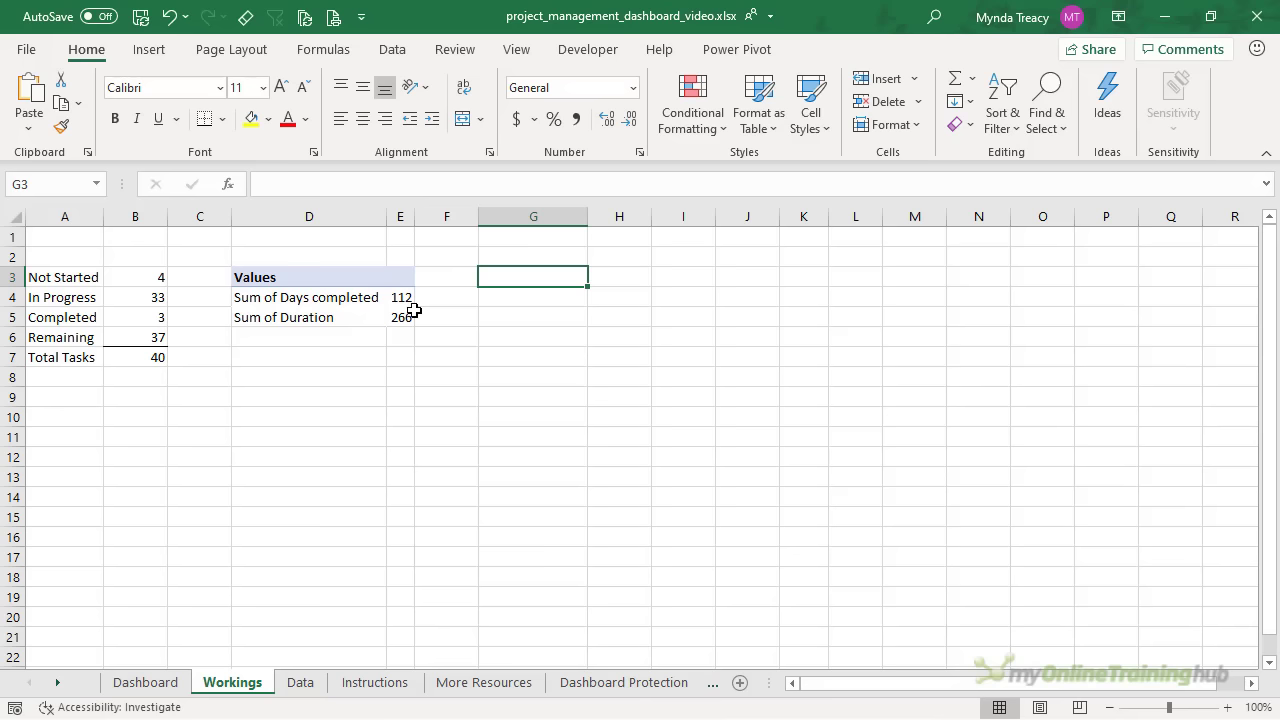
Label G4 'Days Completed' and G5 'Days Remaining'
drag(400, 297, 404, 319)
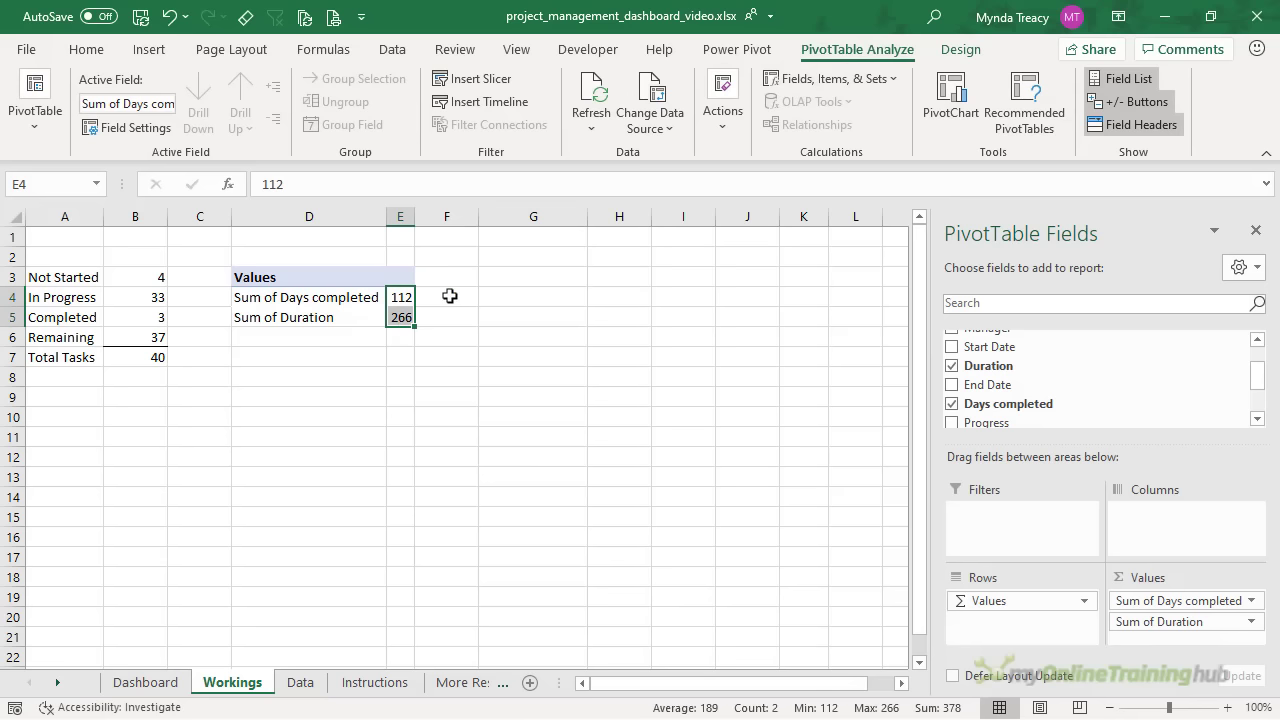
click(517, 297)
text(Days Com)
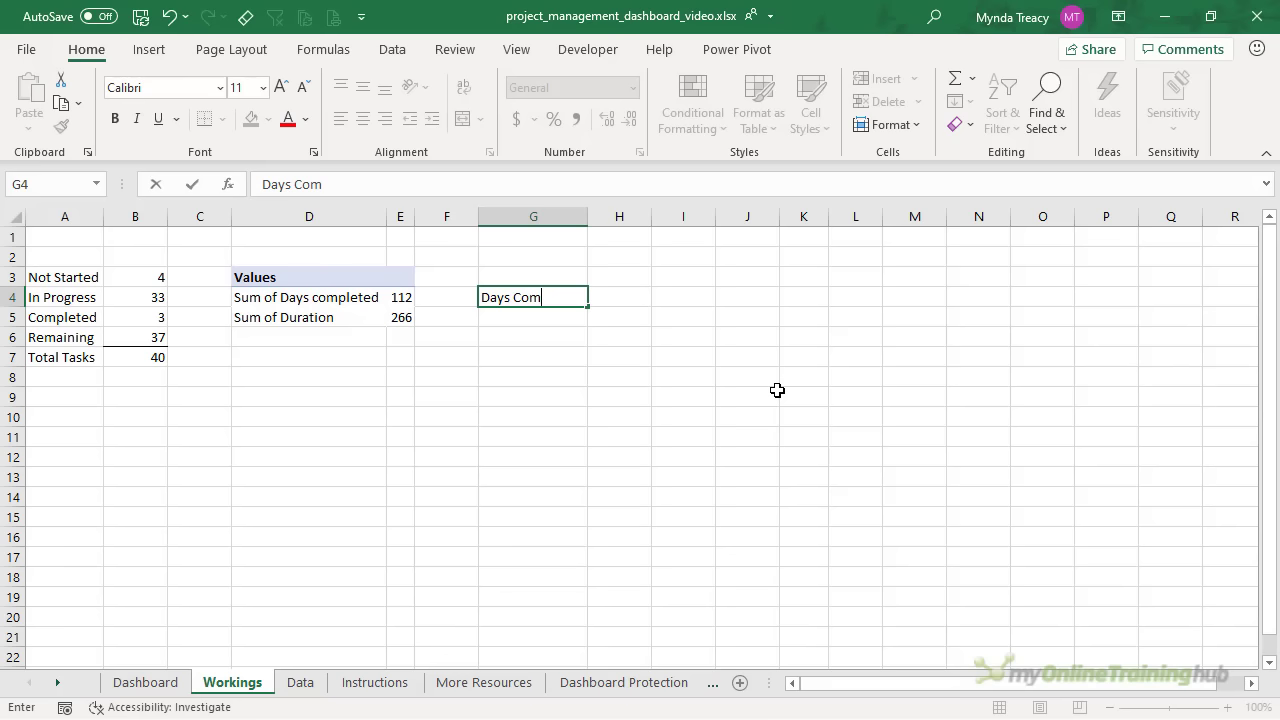
text(pleted)
key(Return)
text(Days )
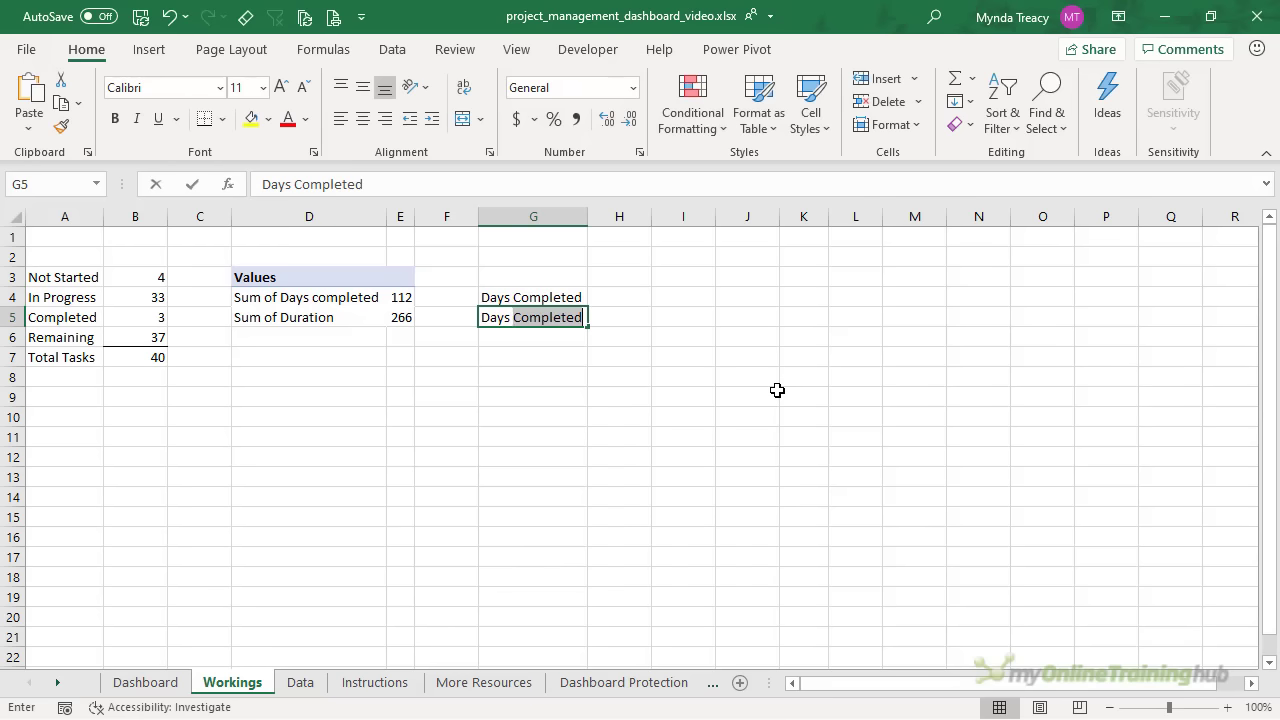
text(Remaining)
key(Return)
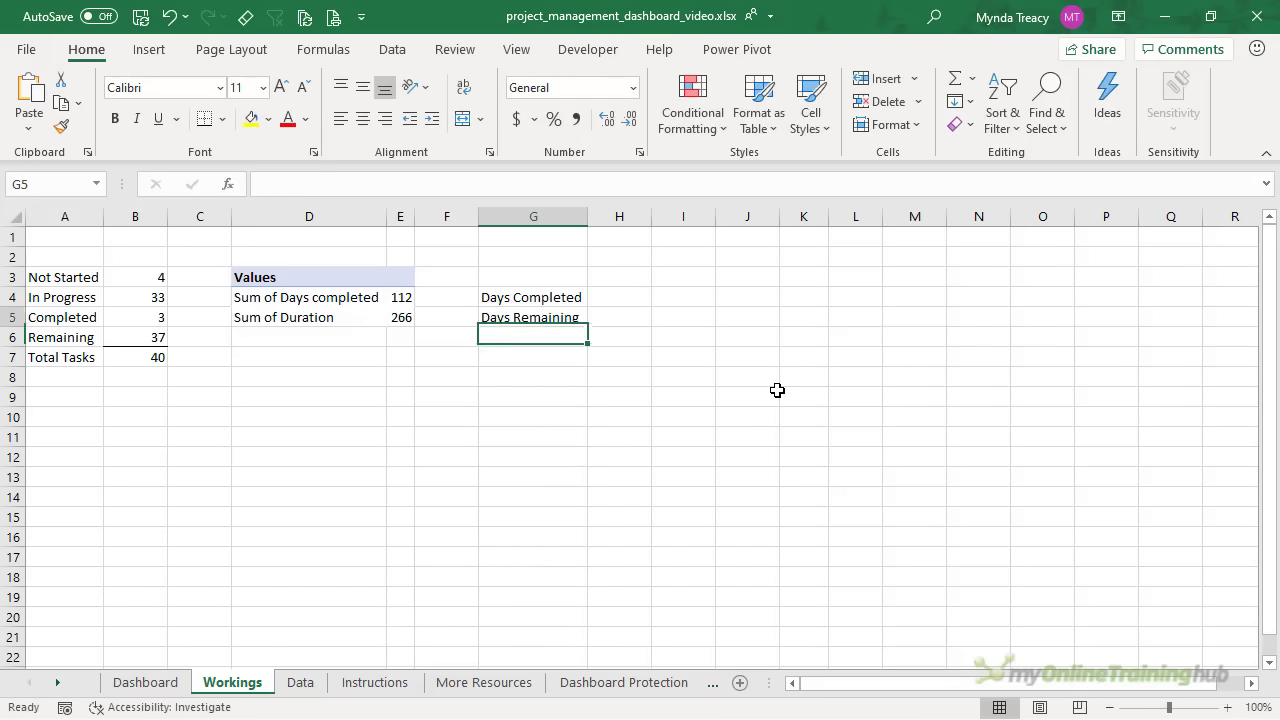
In H4, divide the Sum of Days completed total by the Sum of Duration total
key(Up)
key(Up)
key(Right)
text(=)
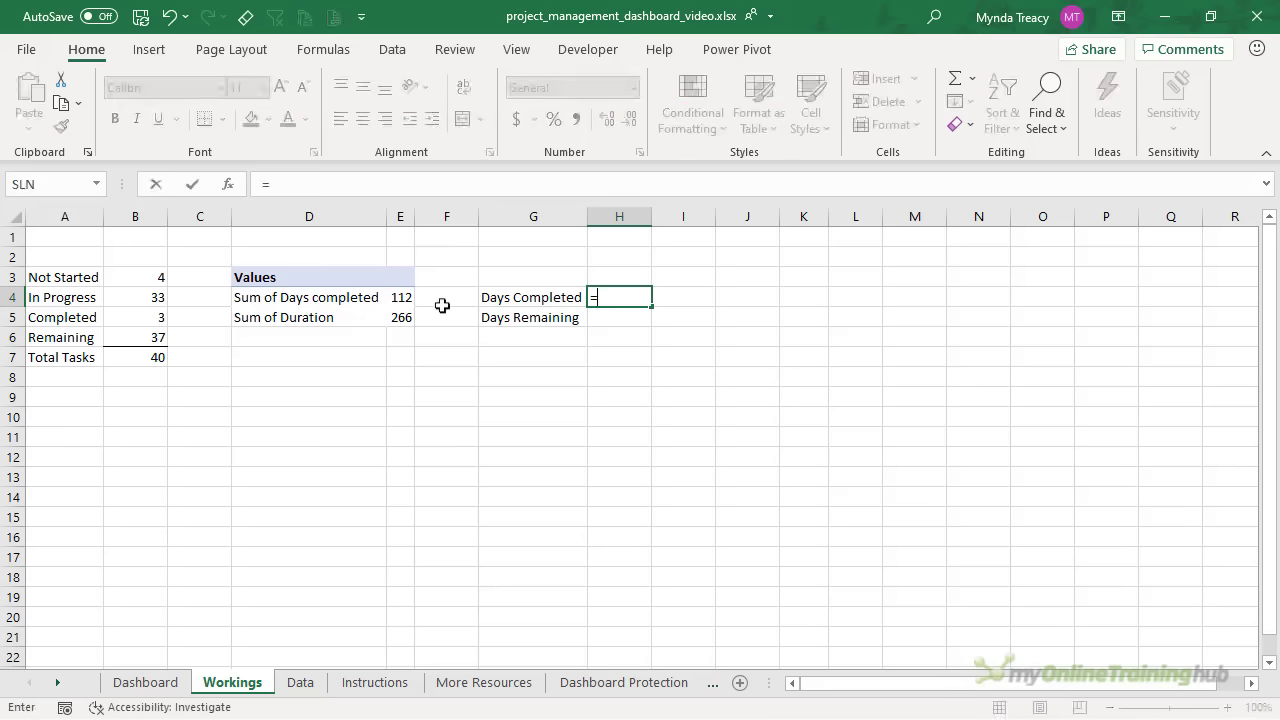
click(401, 297)
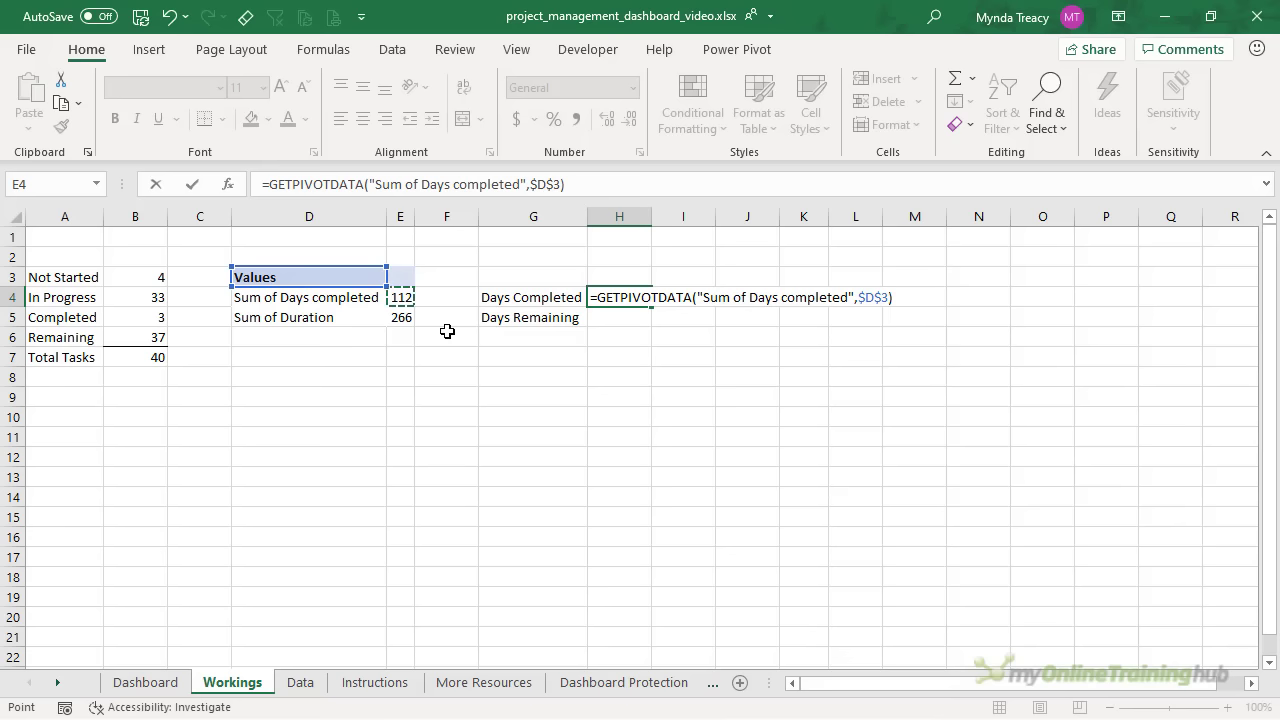
text(/)
click(401, 317)
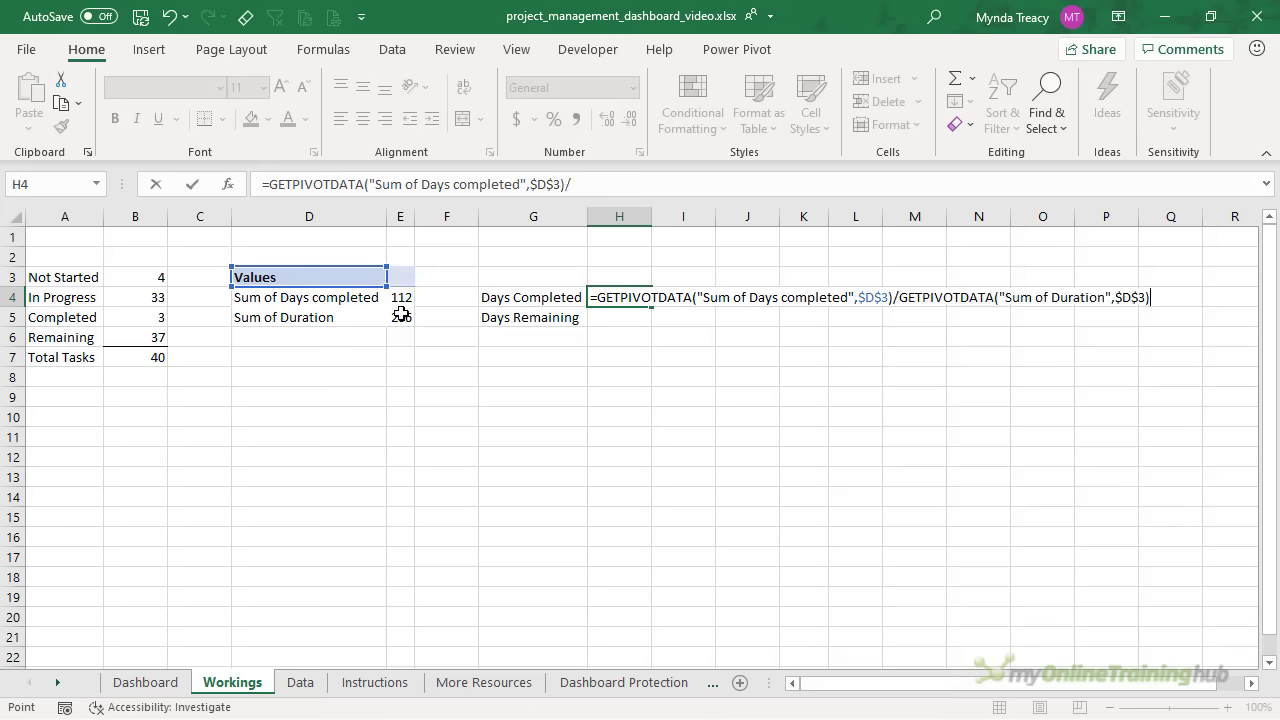
key(Return)
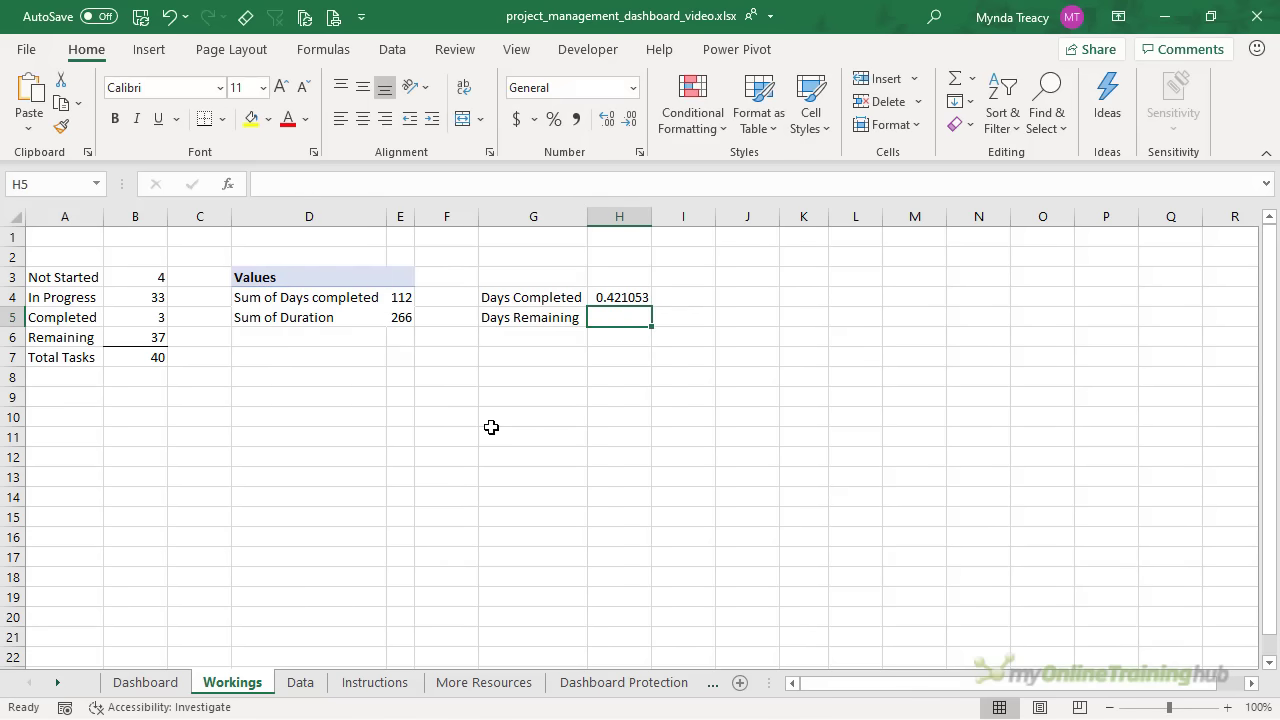
Enter =1-H4 in H5, format H4:H5 as percentages (42%, 58%), and select G4:H5
text(=)
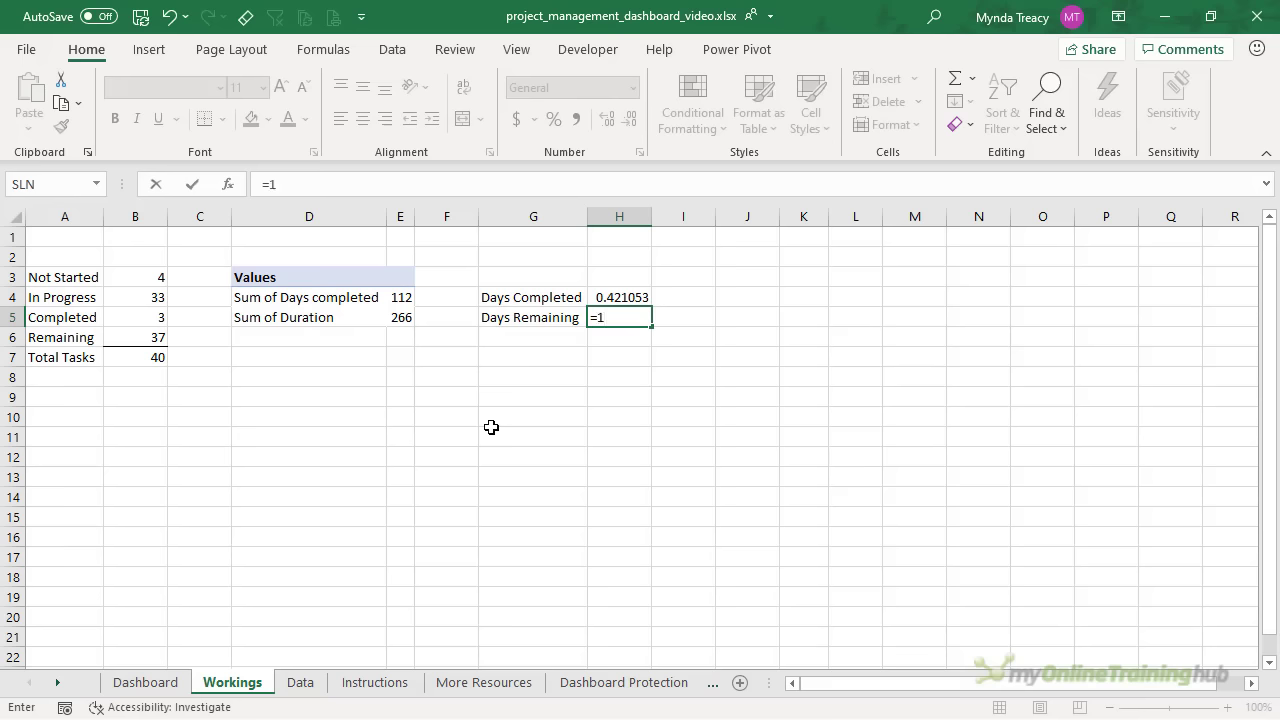
text(1-)
key(Up)
key(Return)
key(Up)
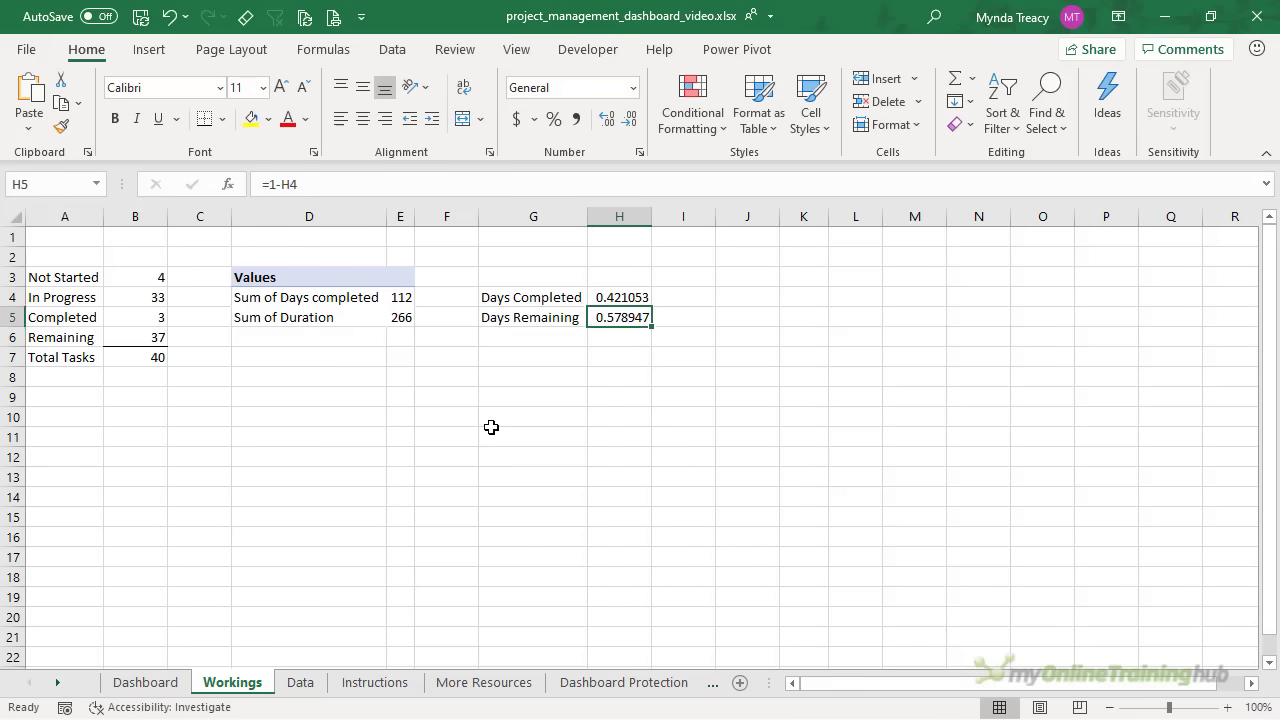
key(shift+Up)
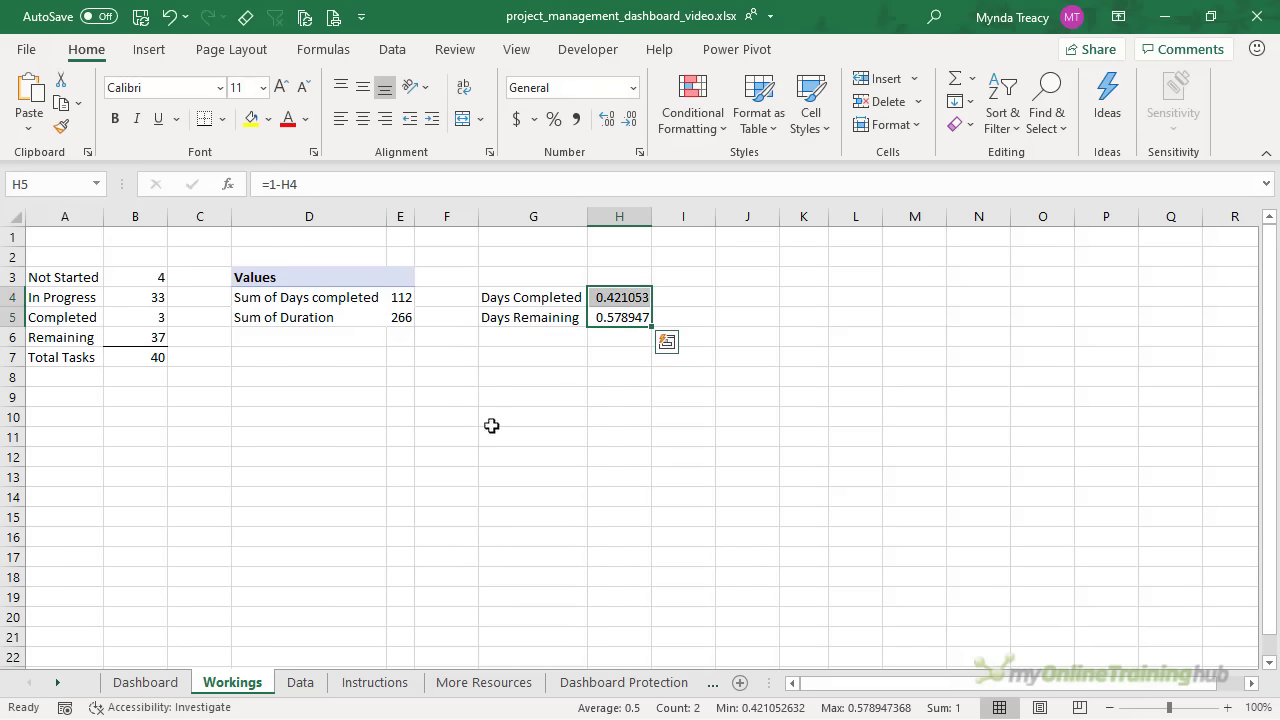
click(553, 119)
click(553, 297)
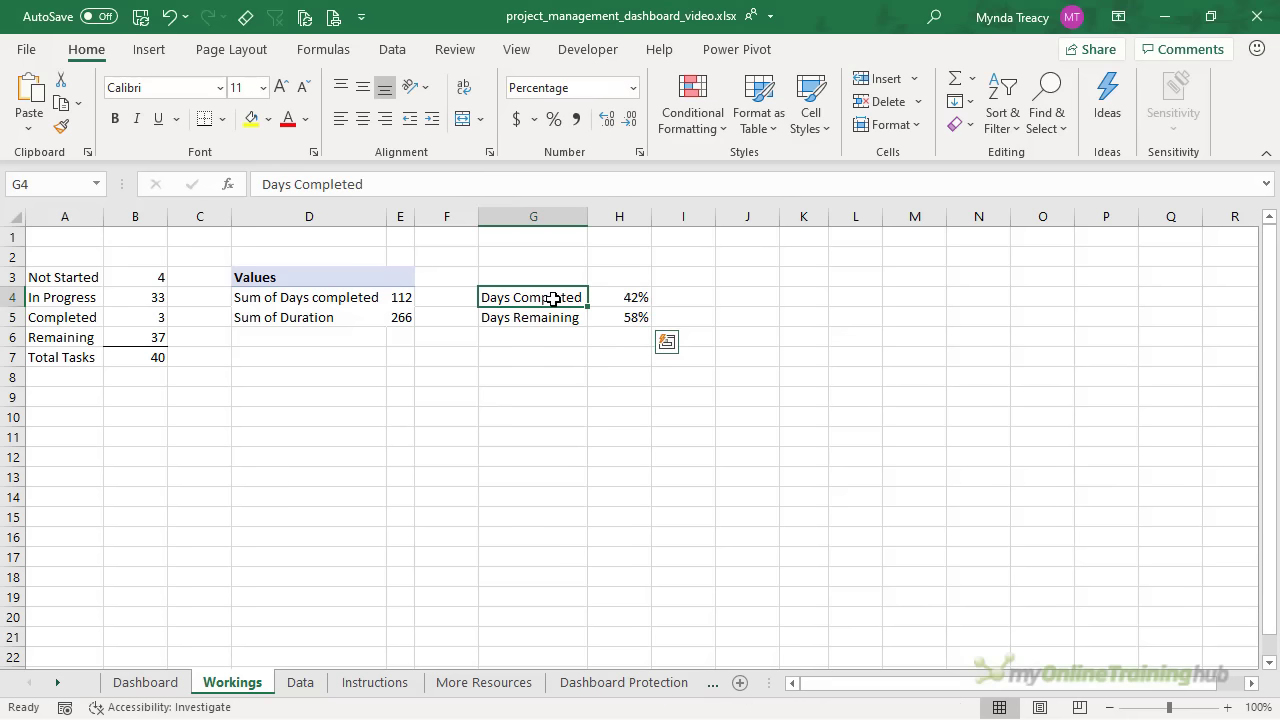
drag(553, 297, 605, 313)
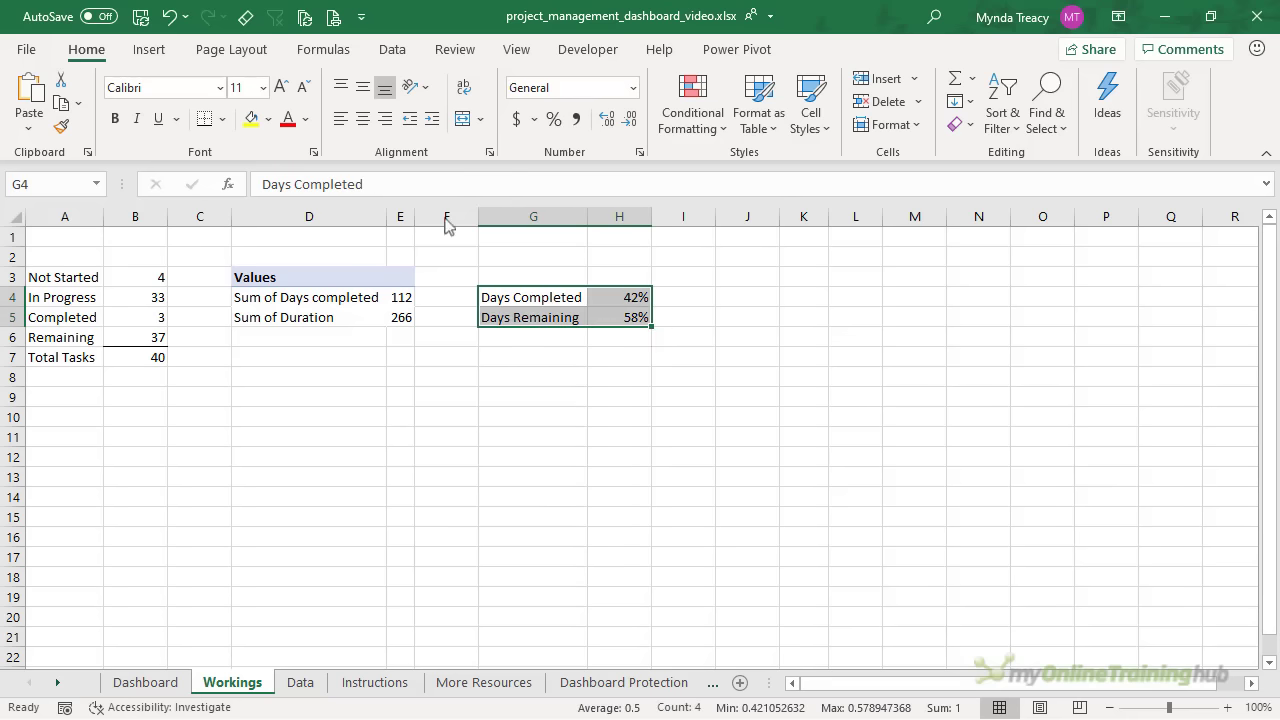
Insert a doughnut chart of the two percentages with no title and the legend on top
click(149, 50)
click(533, 124)
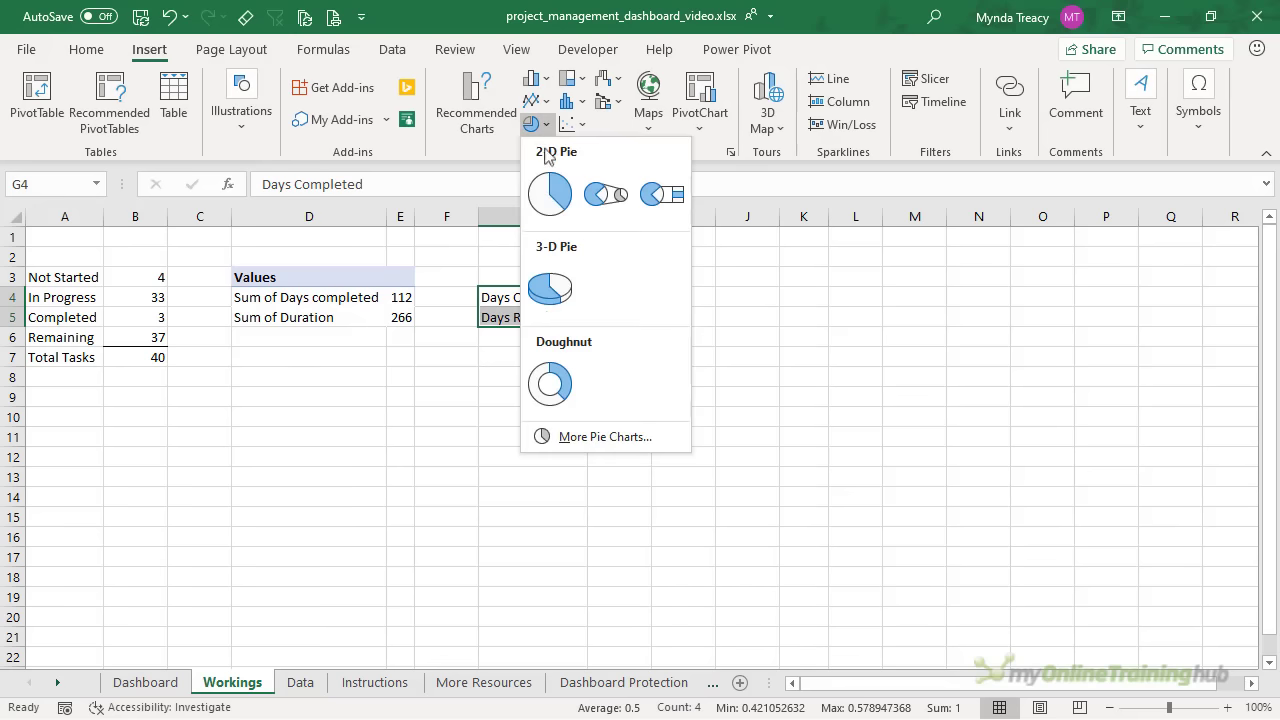
click(546, 378)
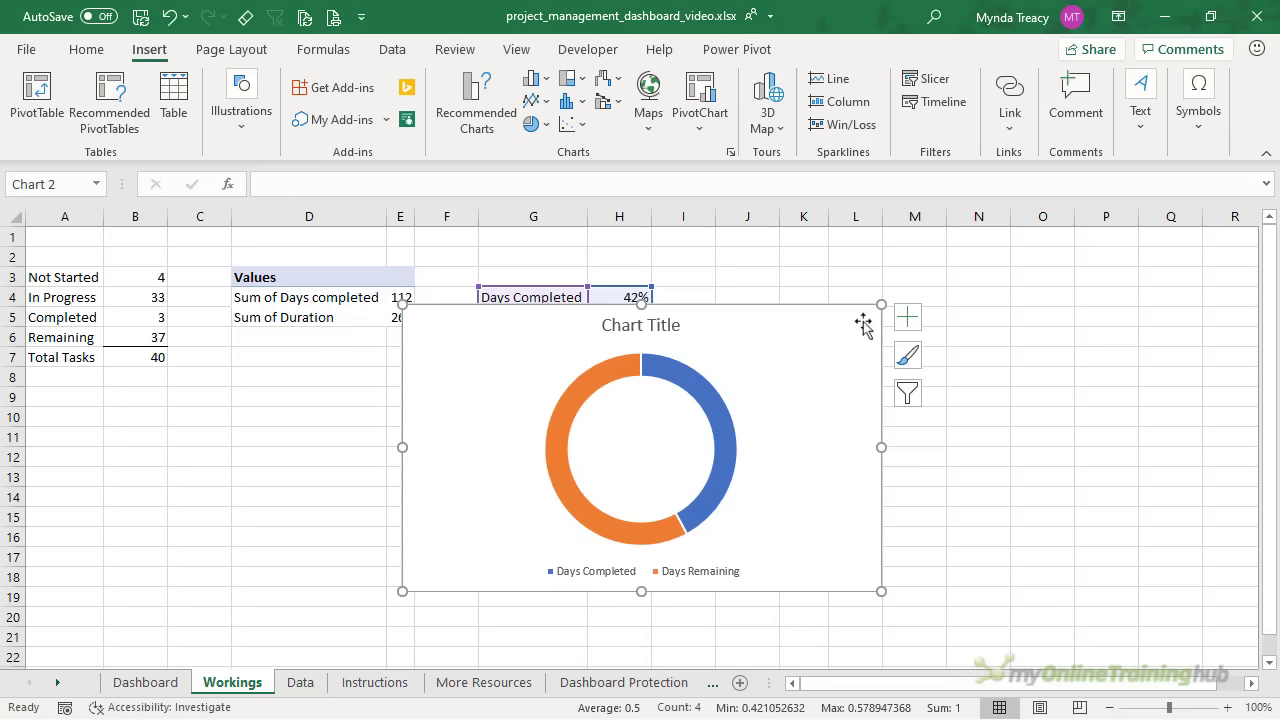
click(907, 318)
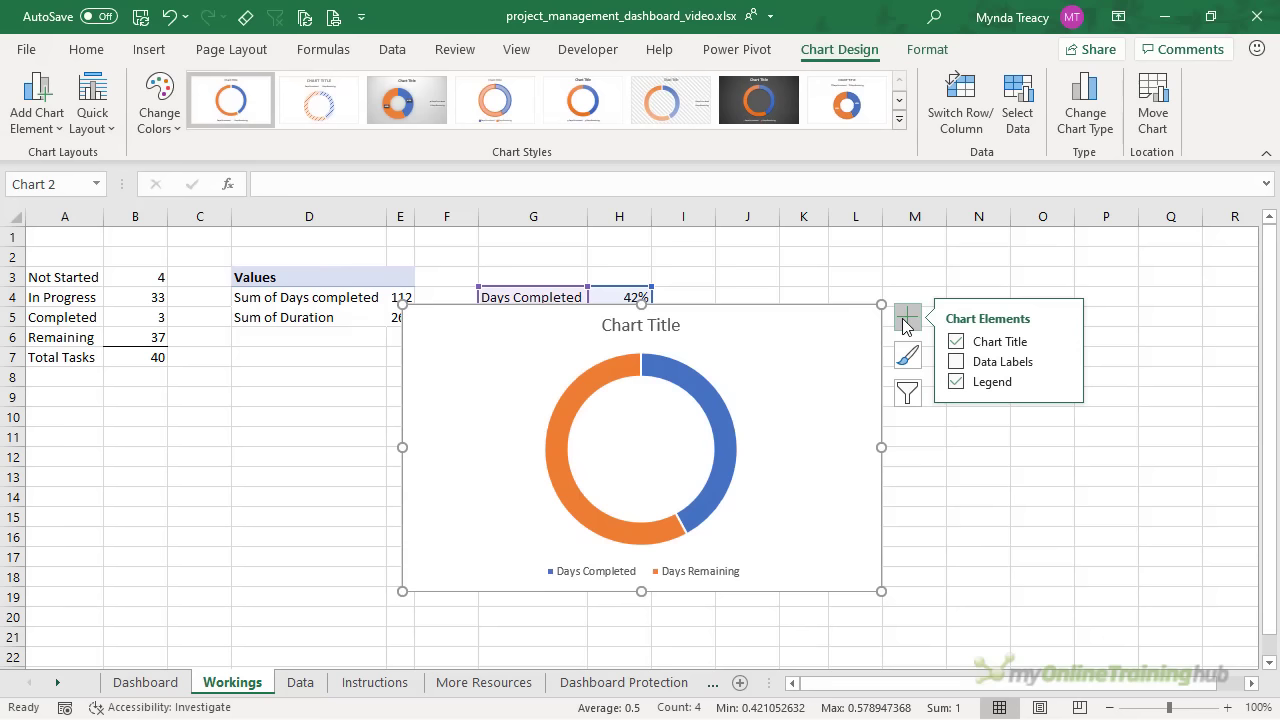
click(956, 341)
click(1064, 381)
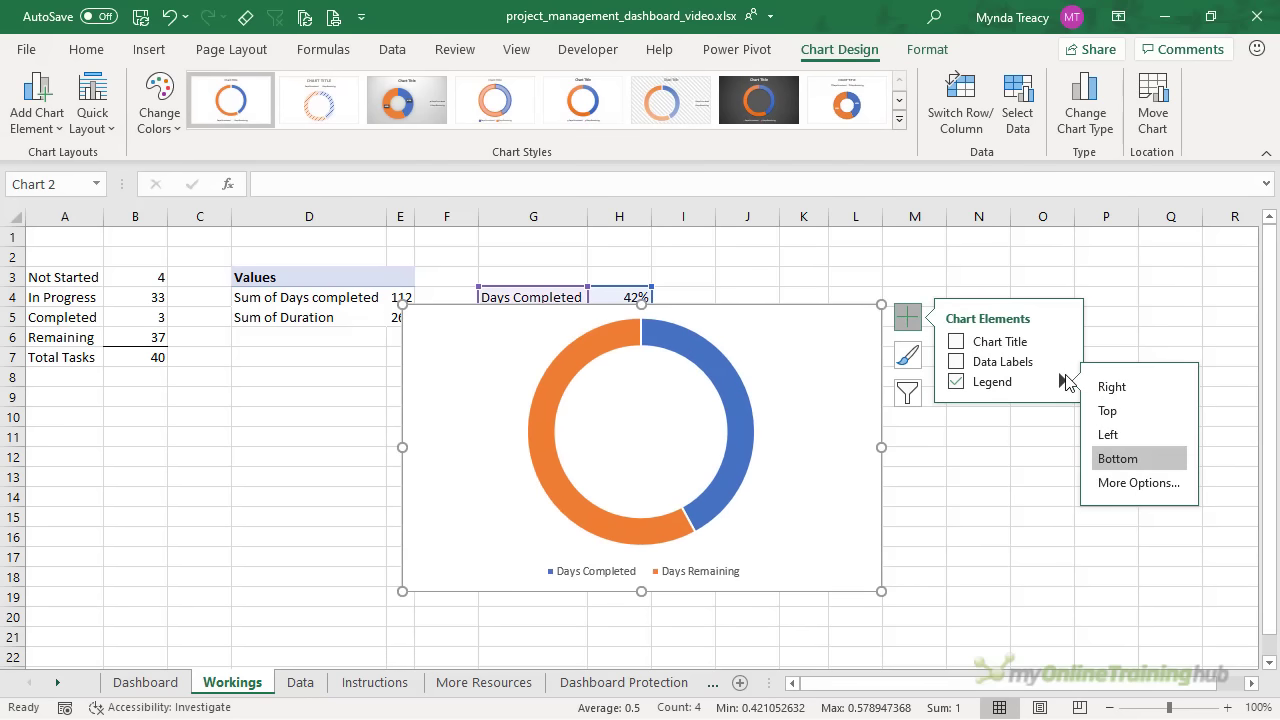
click(1122, 411)
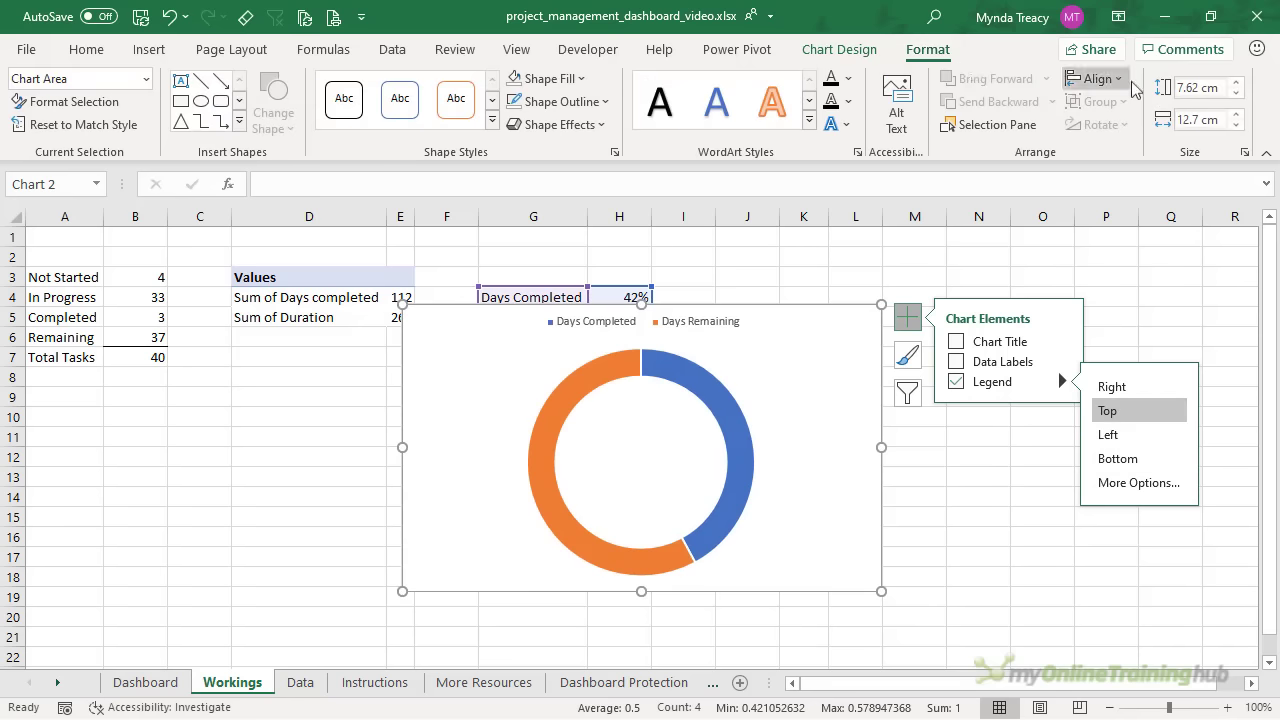
Size the doughnut chart to 3.73 cm high by 3.25 cm wide
click(1208, 89)
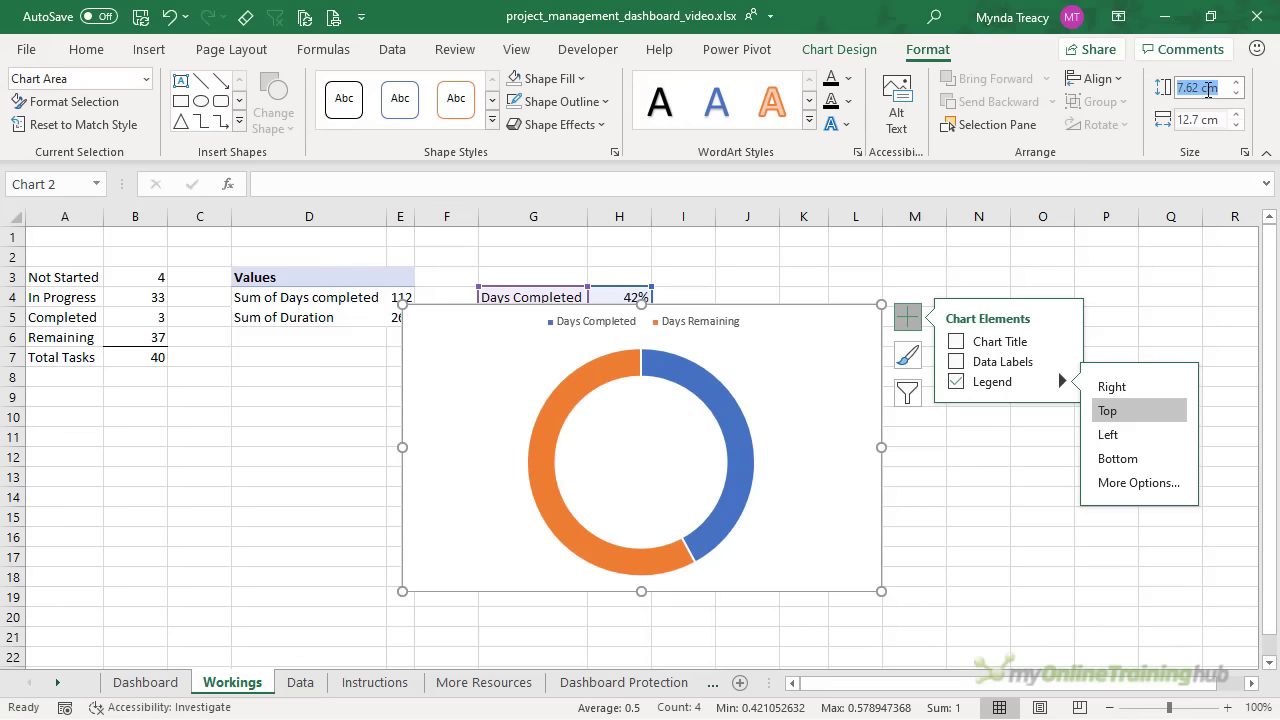
text(3.73)
key(Tab)
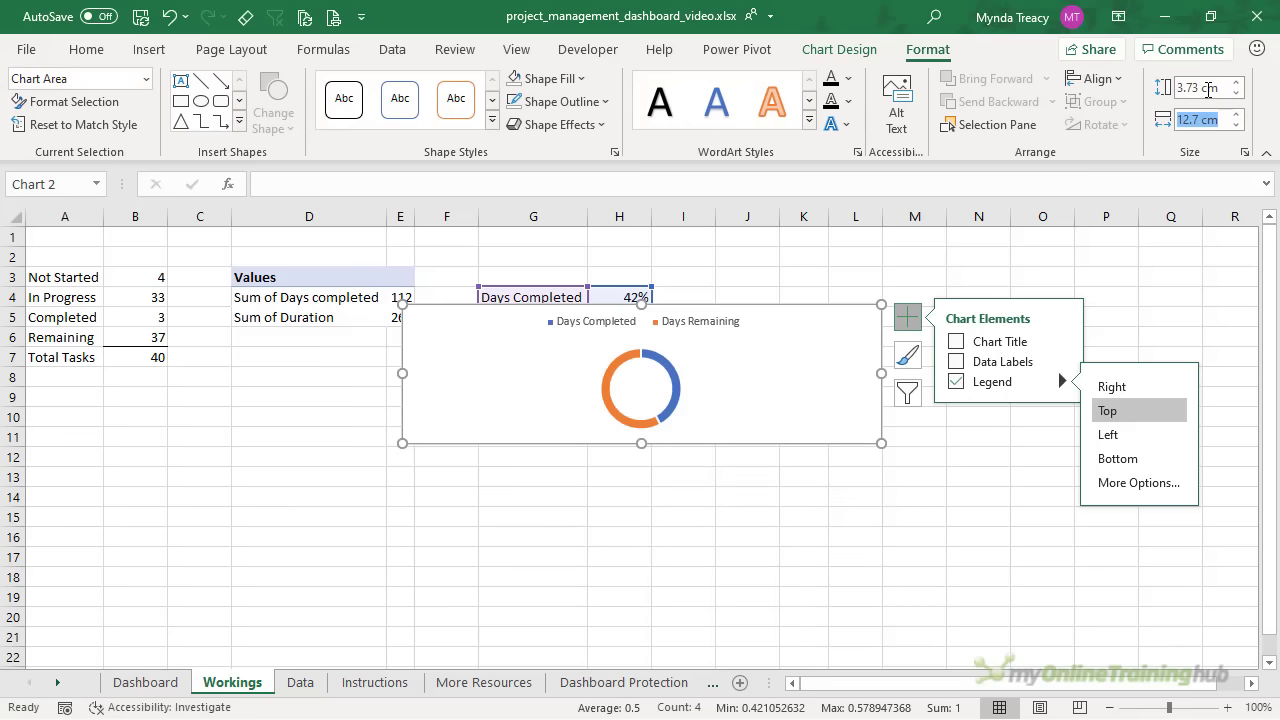
text(3.25)
key(Return)
Reduce the doughnut series' hole size from 75% to 60%
click(490, 381)
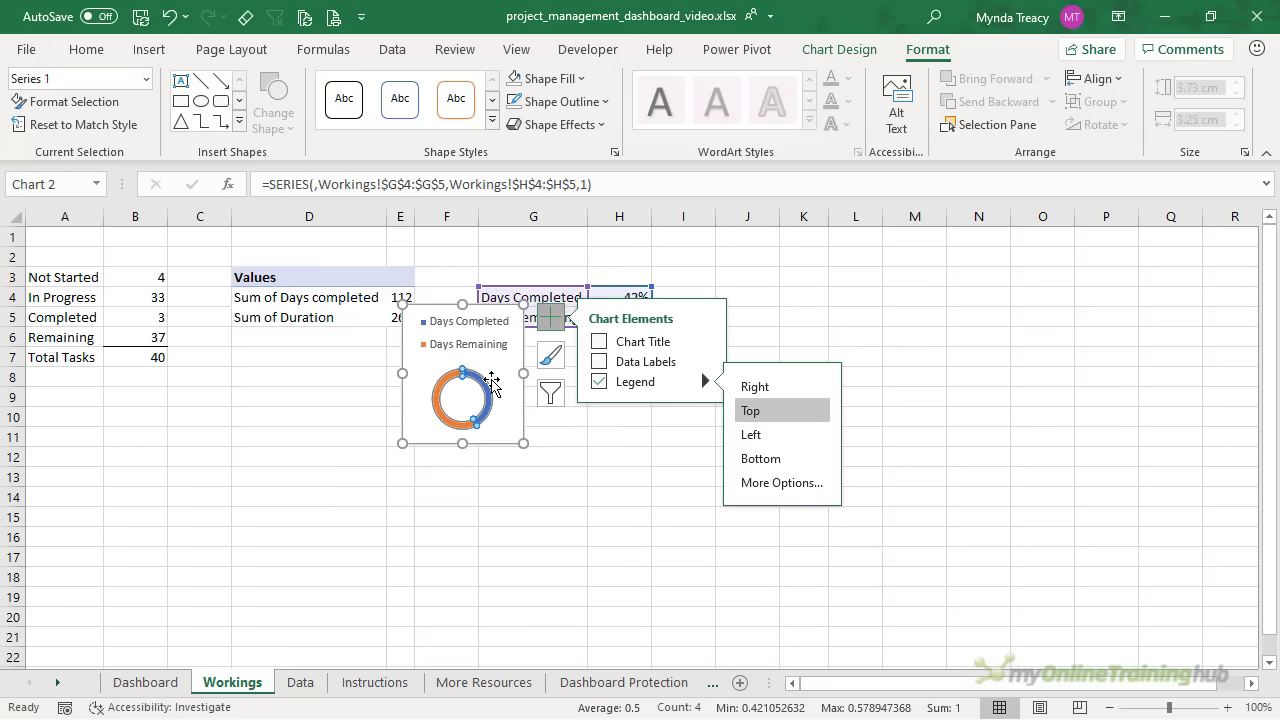
click(475, 391)
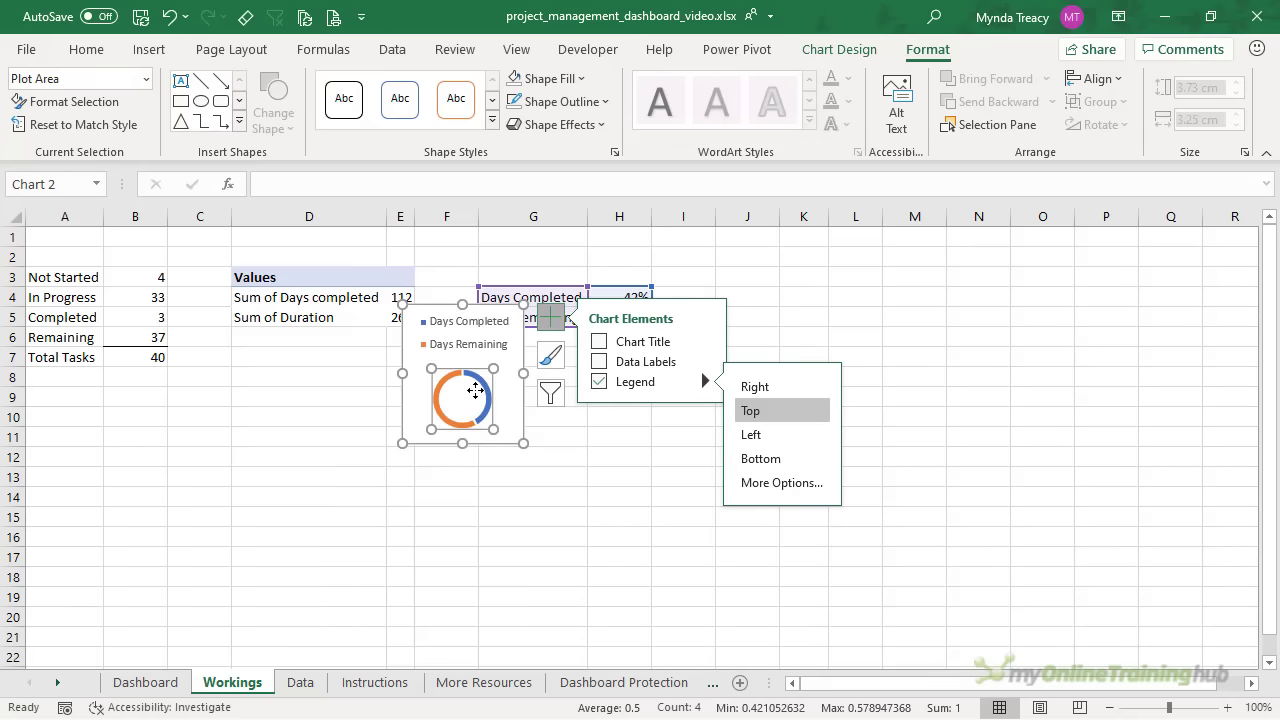
key(ctrl+1)
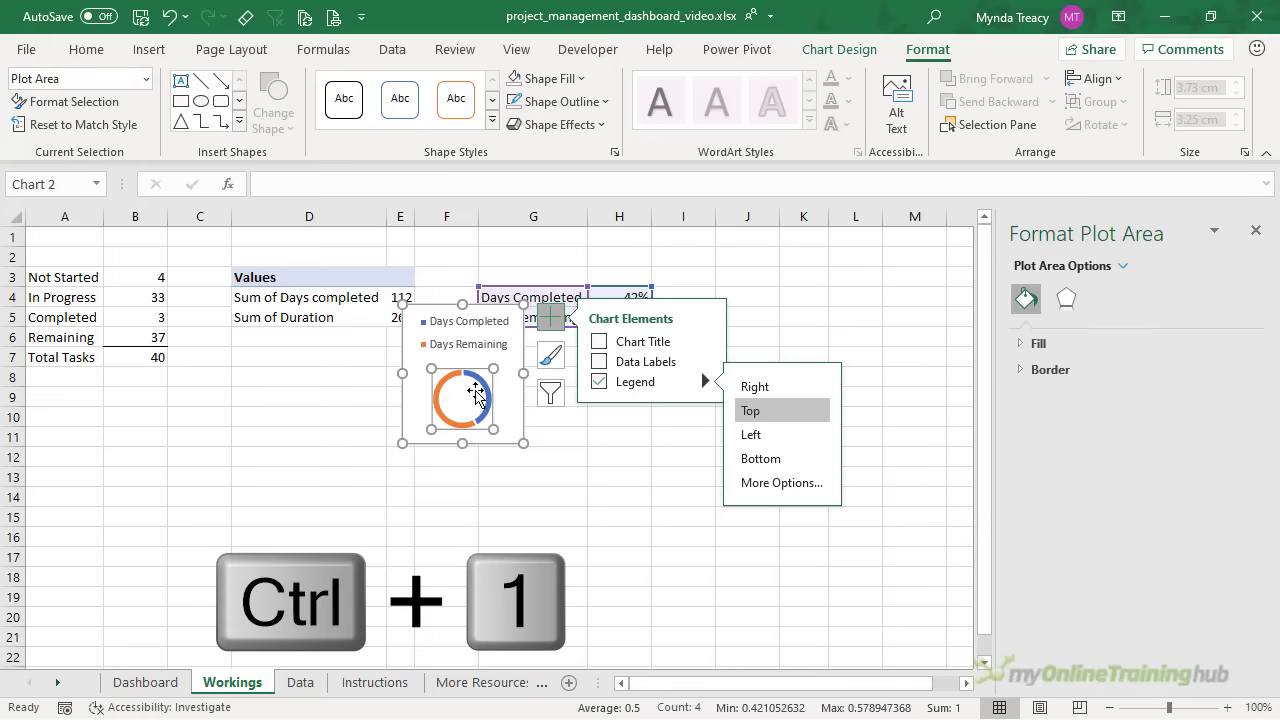
click(484, 390)
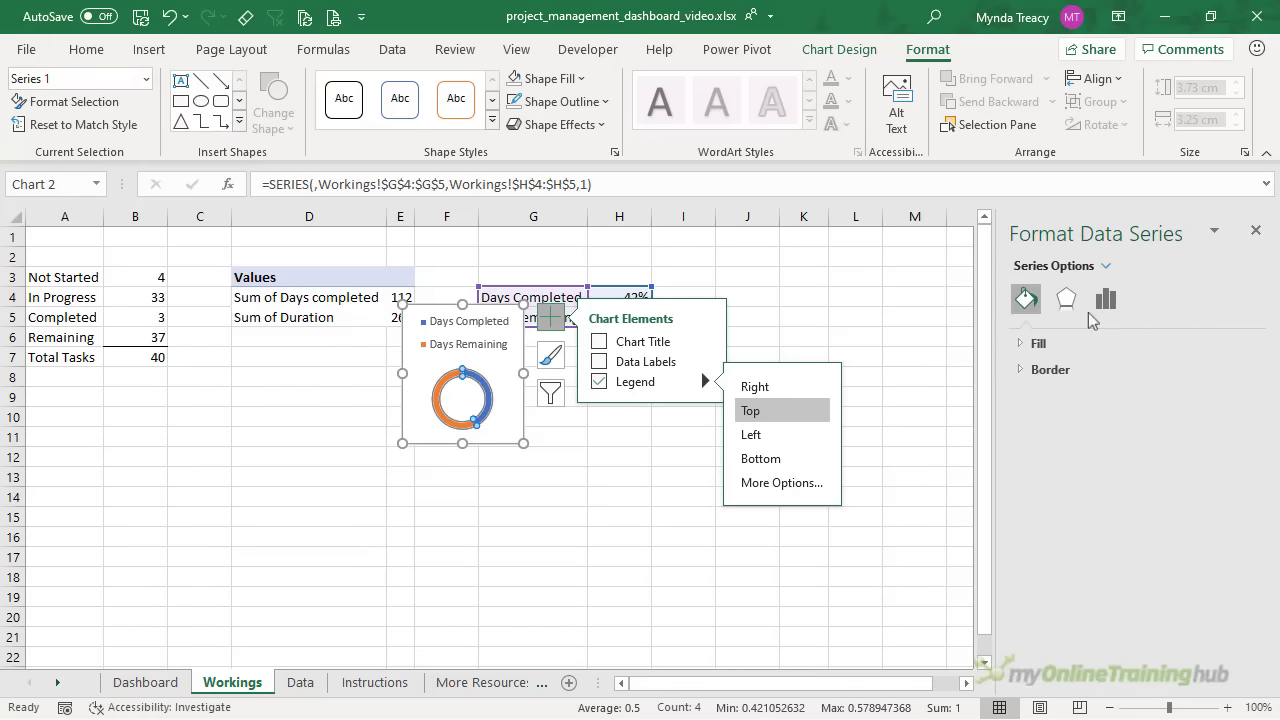
click(1105, 298)
drag(1210, 469, 1161, 477)
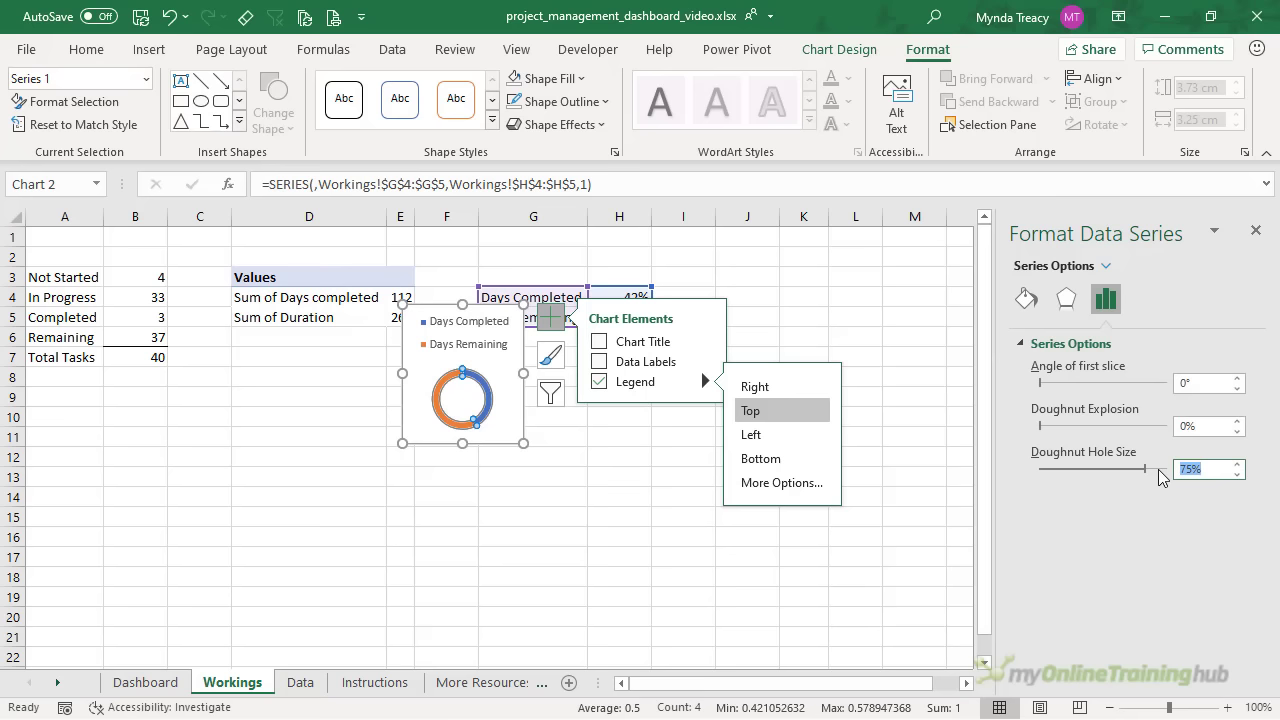
key(Return)
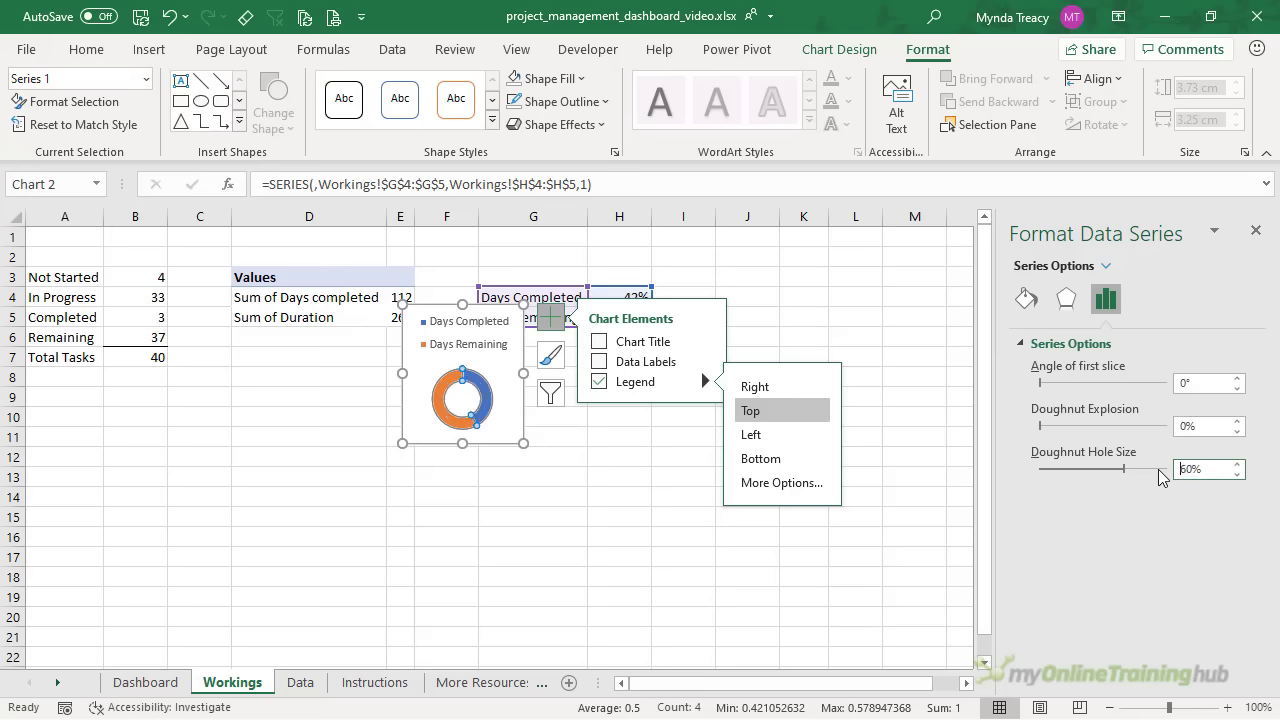
Check the chart area, series and legend, then begin inserting a text box
click(410, 352)
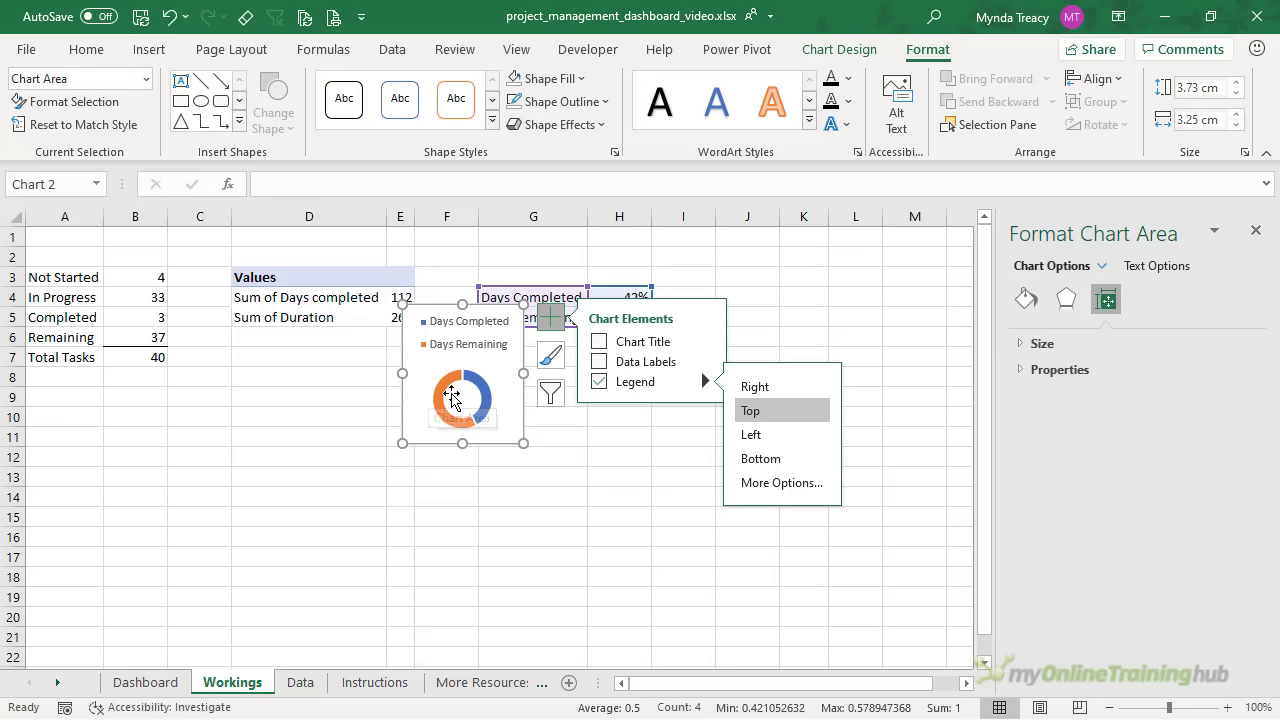
click(482, 418)
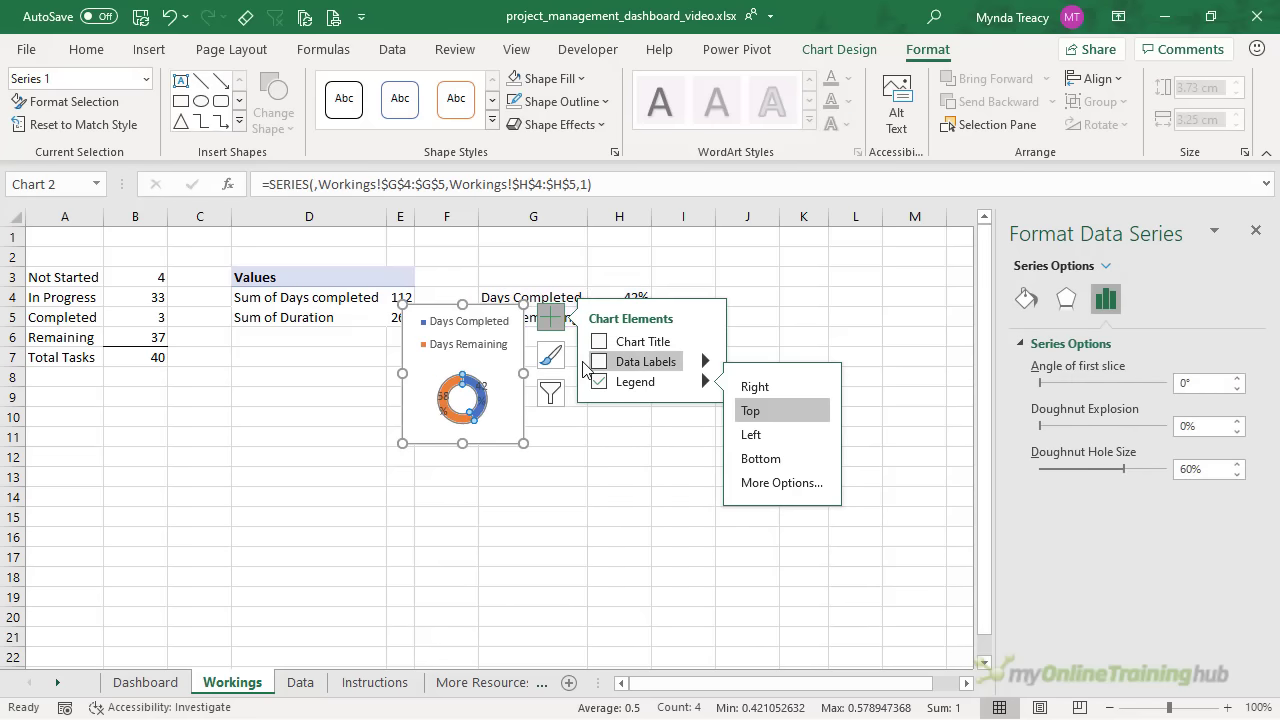
click(415, 312)
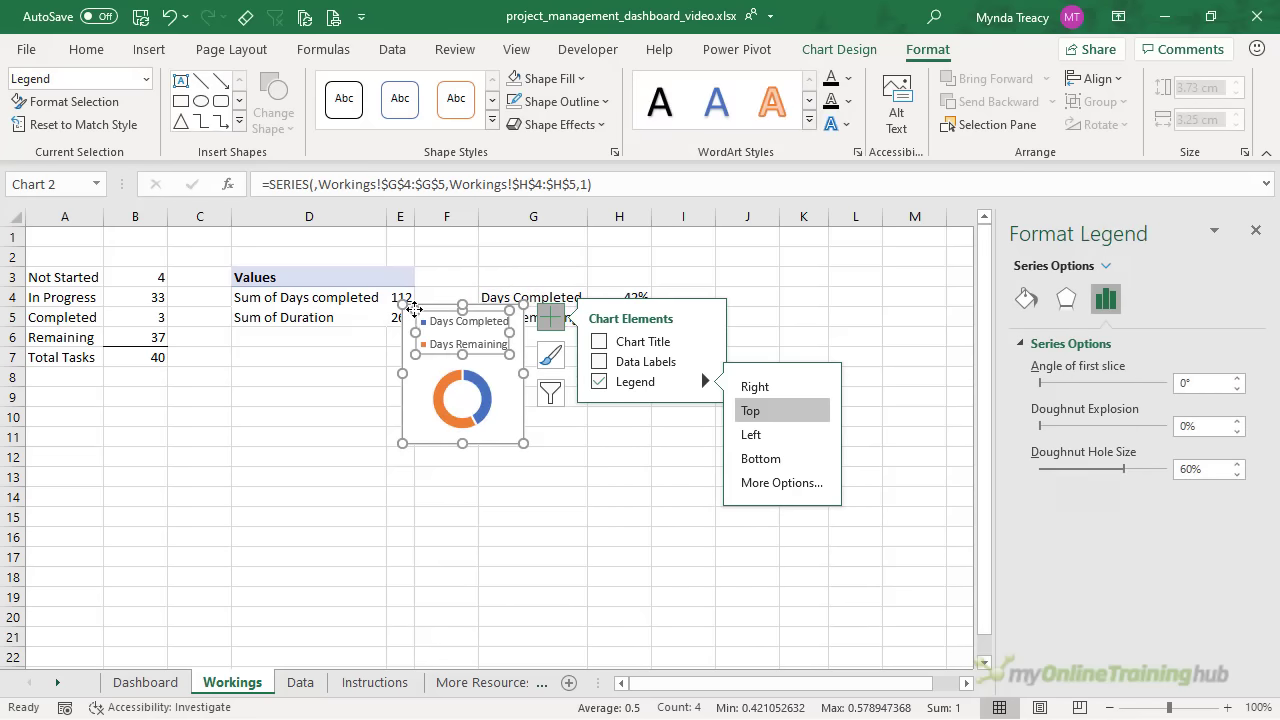
click(406, 384)
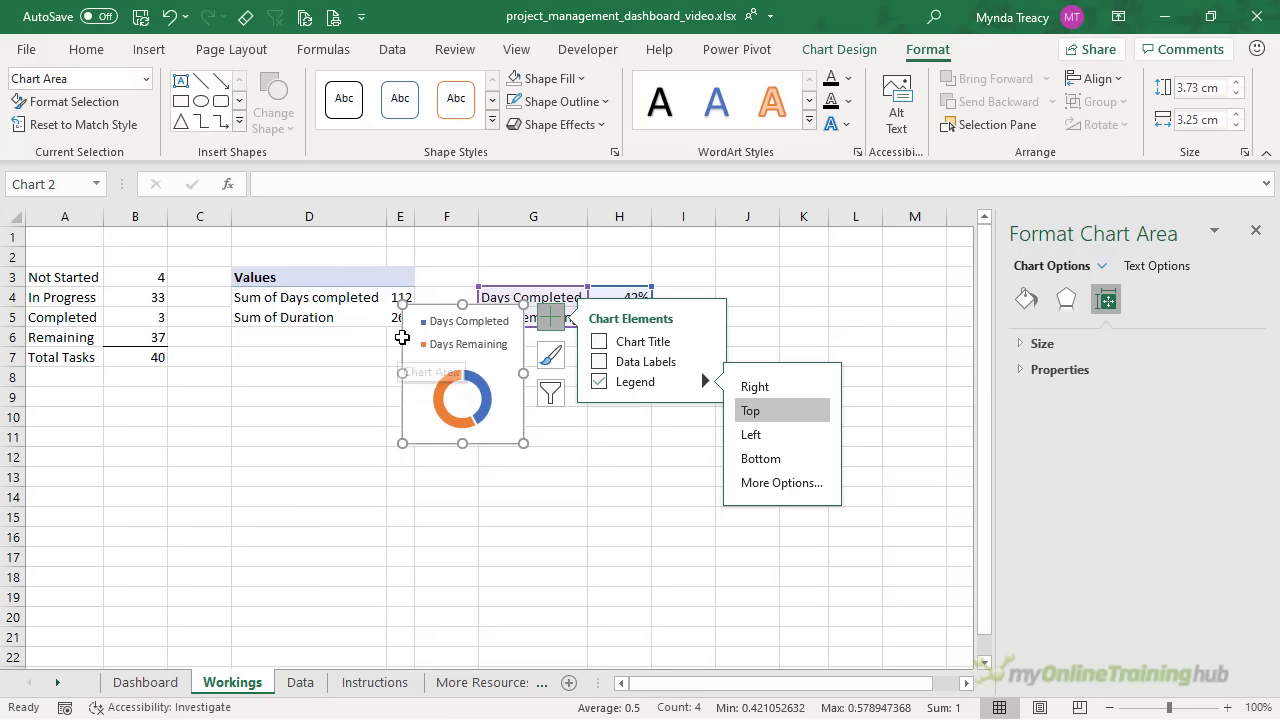
click(181, 83)
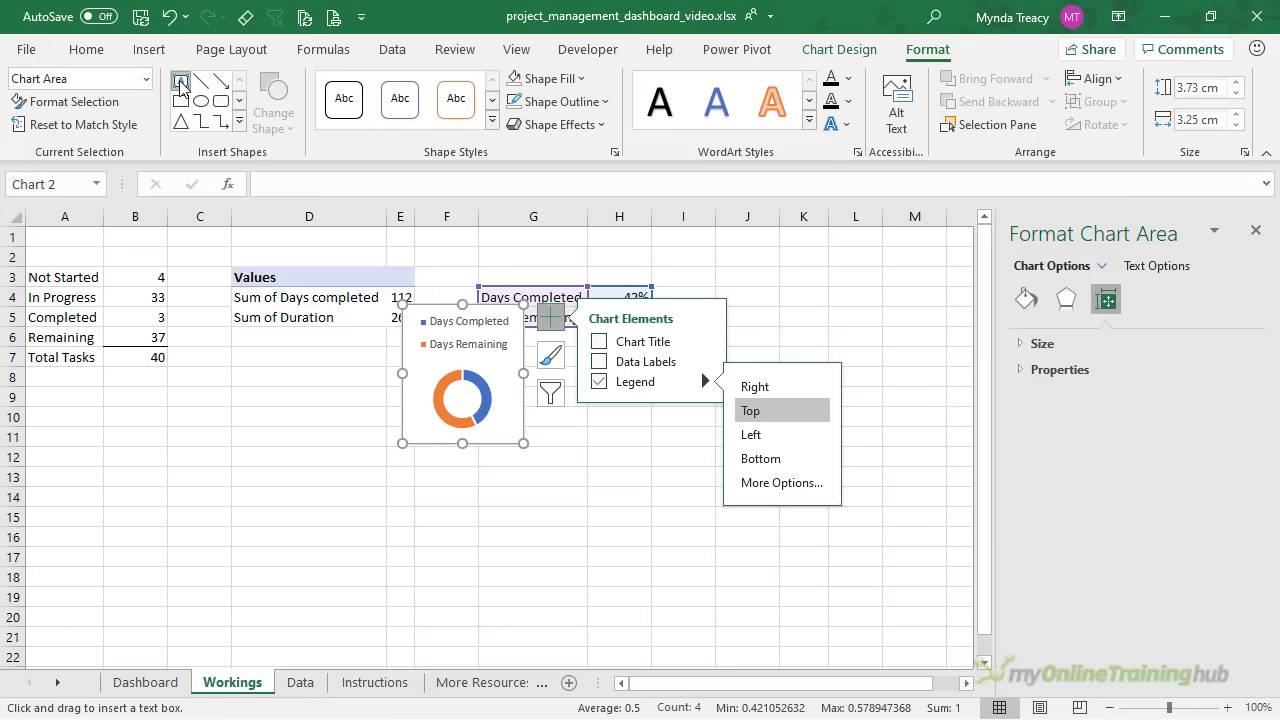
Draw a text box in the doughnut's hole linked to Workings!H4, showing 42%
drag(437, 376, 482, 419)
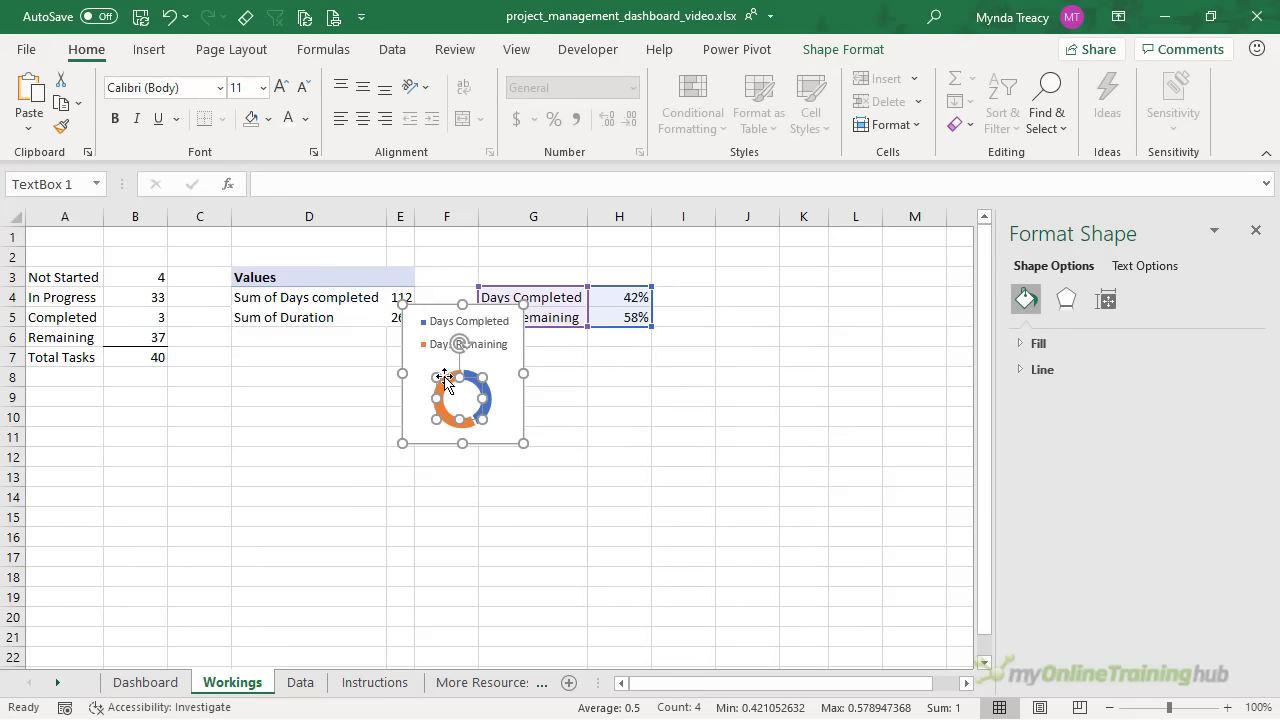
click(297, 182)
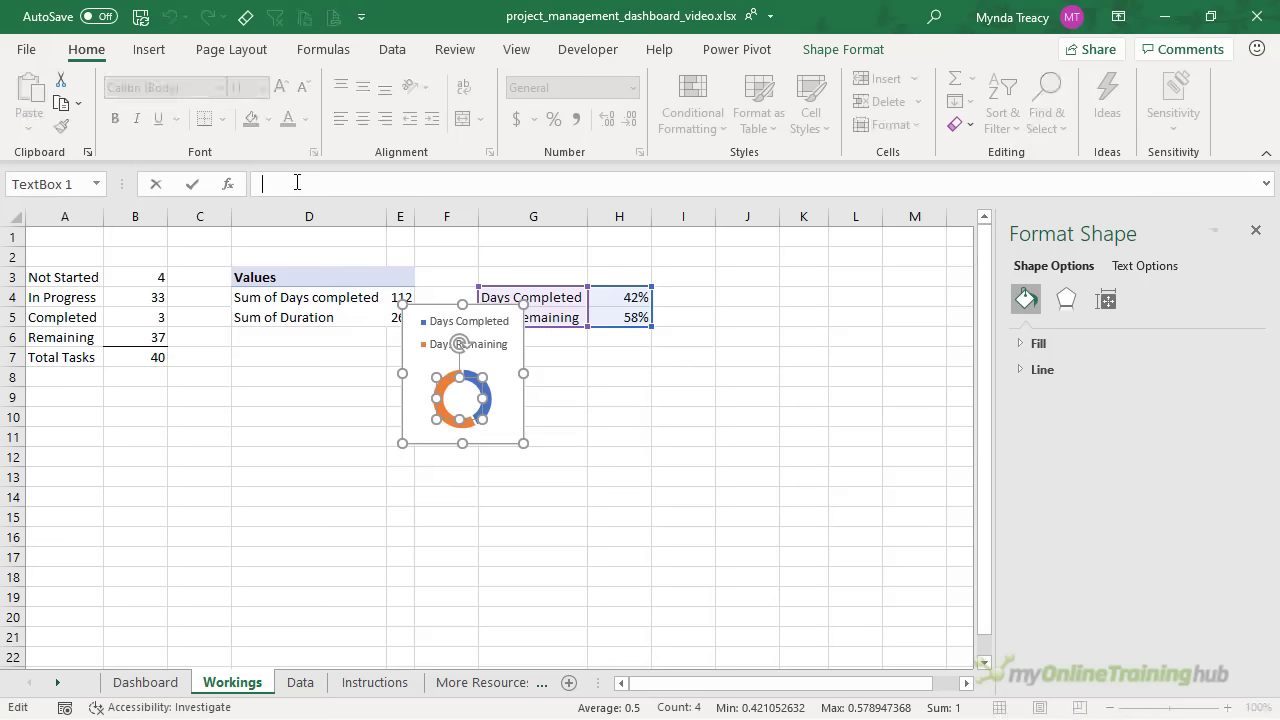
text(=)
click(608, 297)
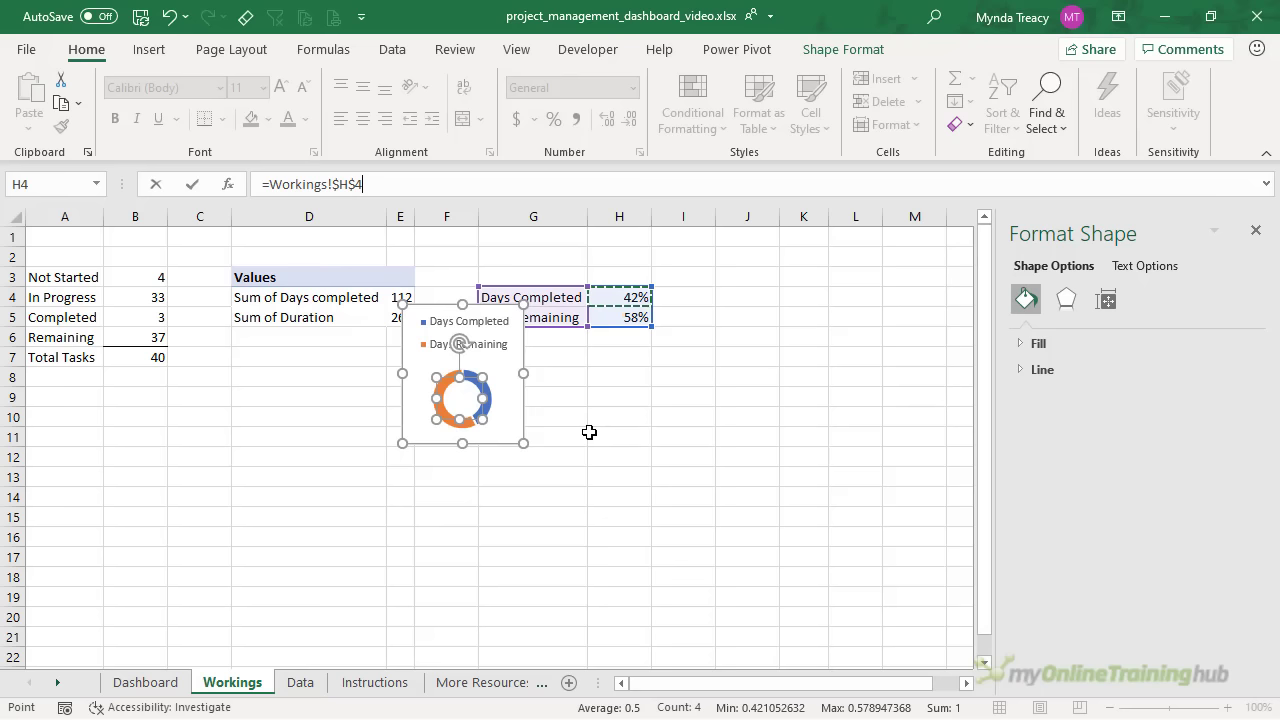
key(Return)
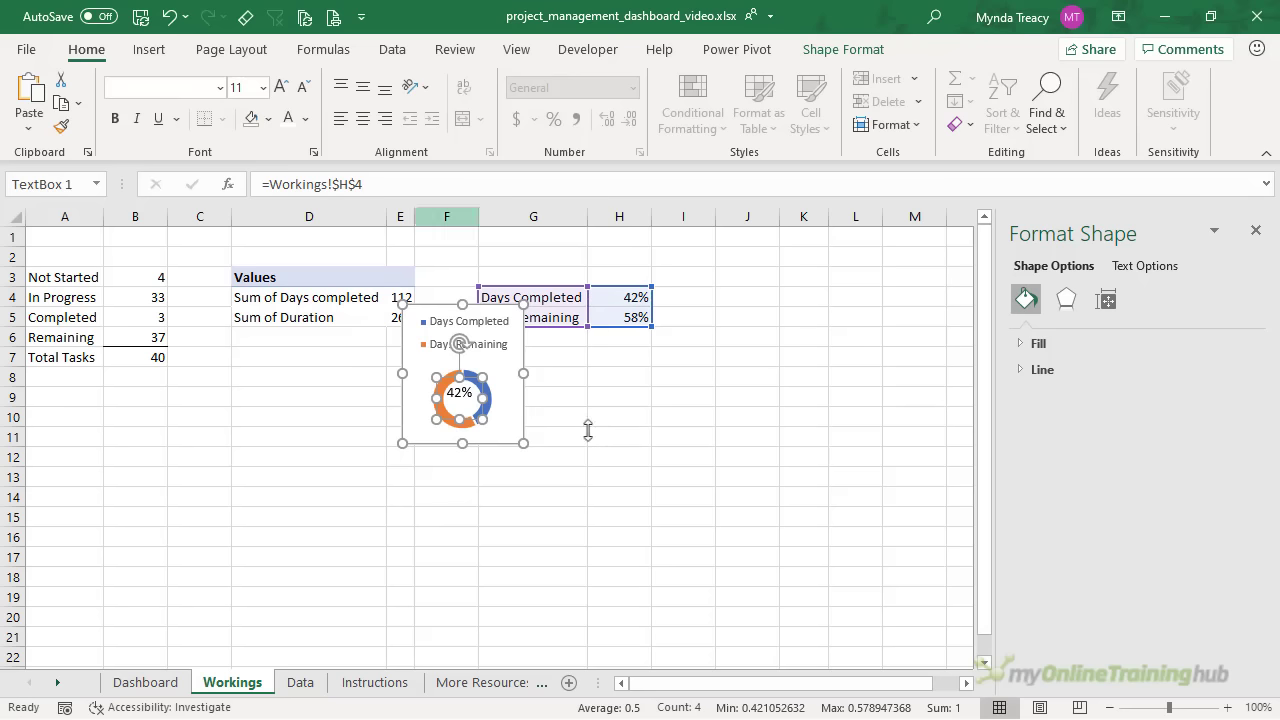
Centre the 42% text, make it black at size 12, and reposition it
click(363, 88)
click(364, 119)
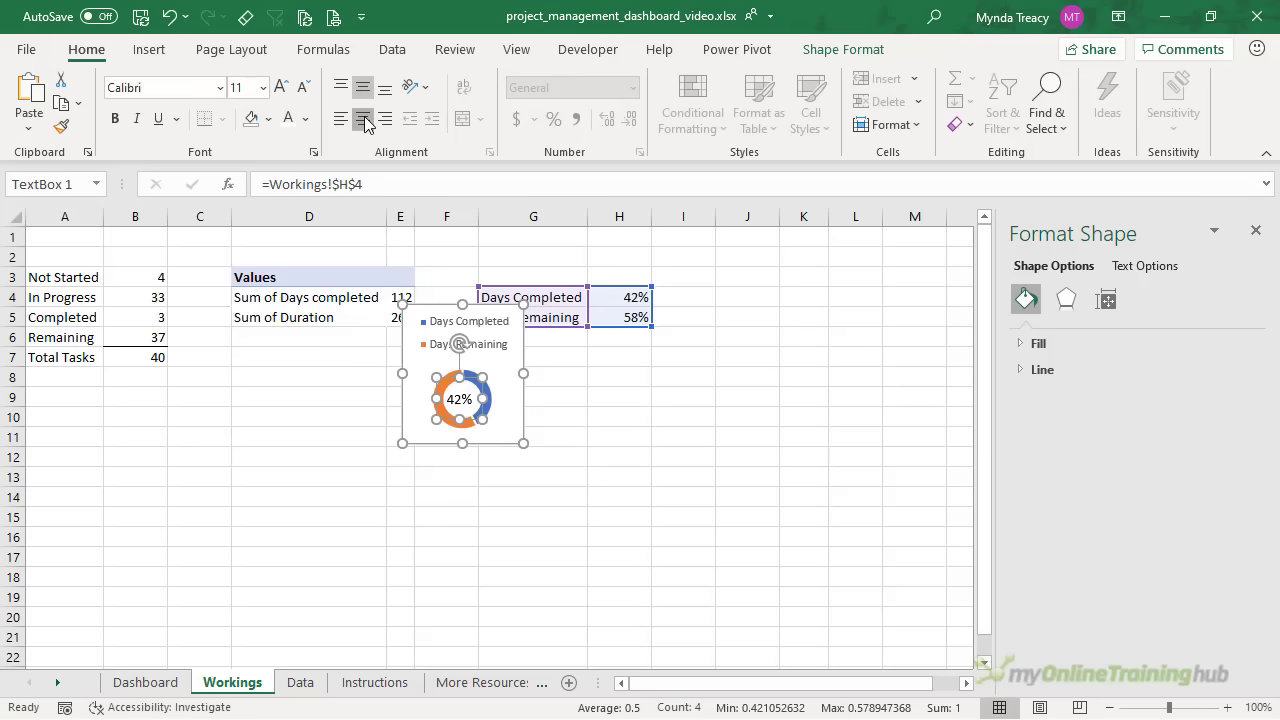
click(305, 120)
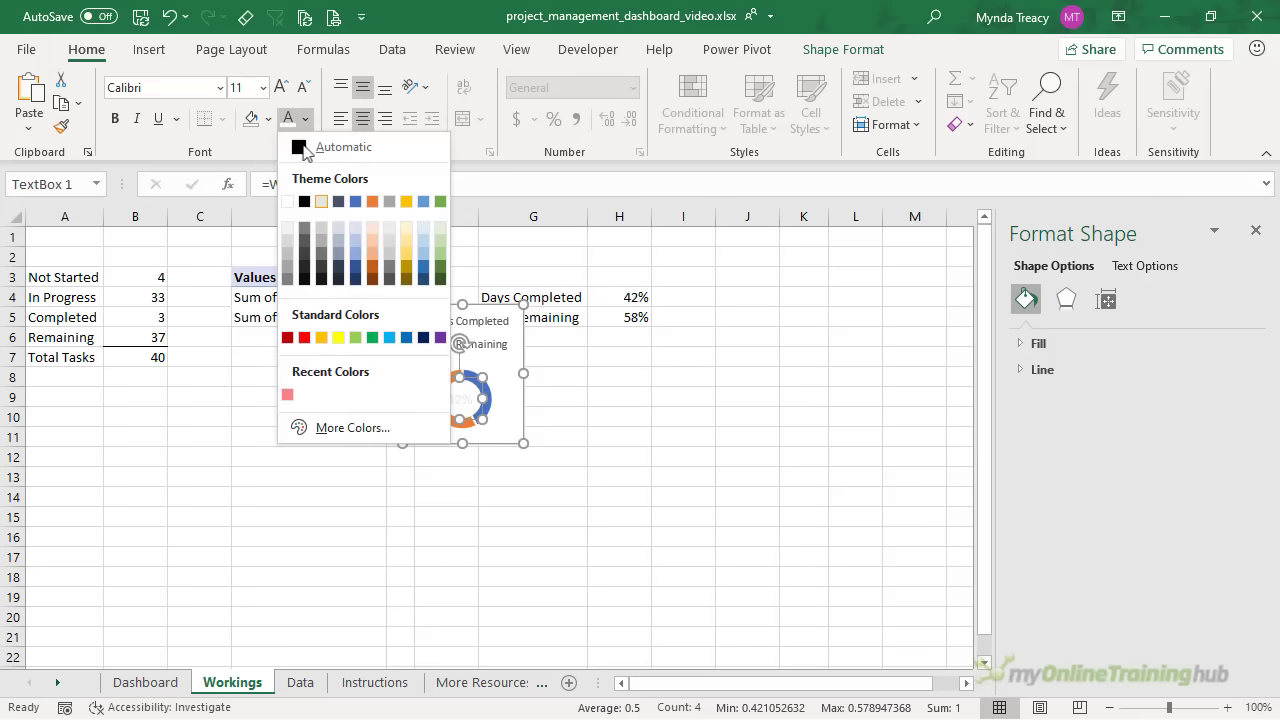
click(307, 250)
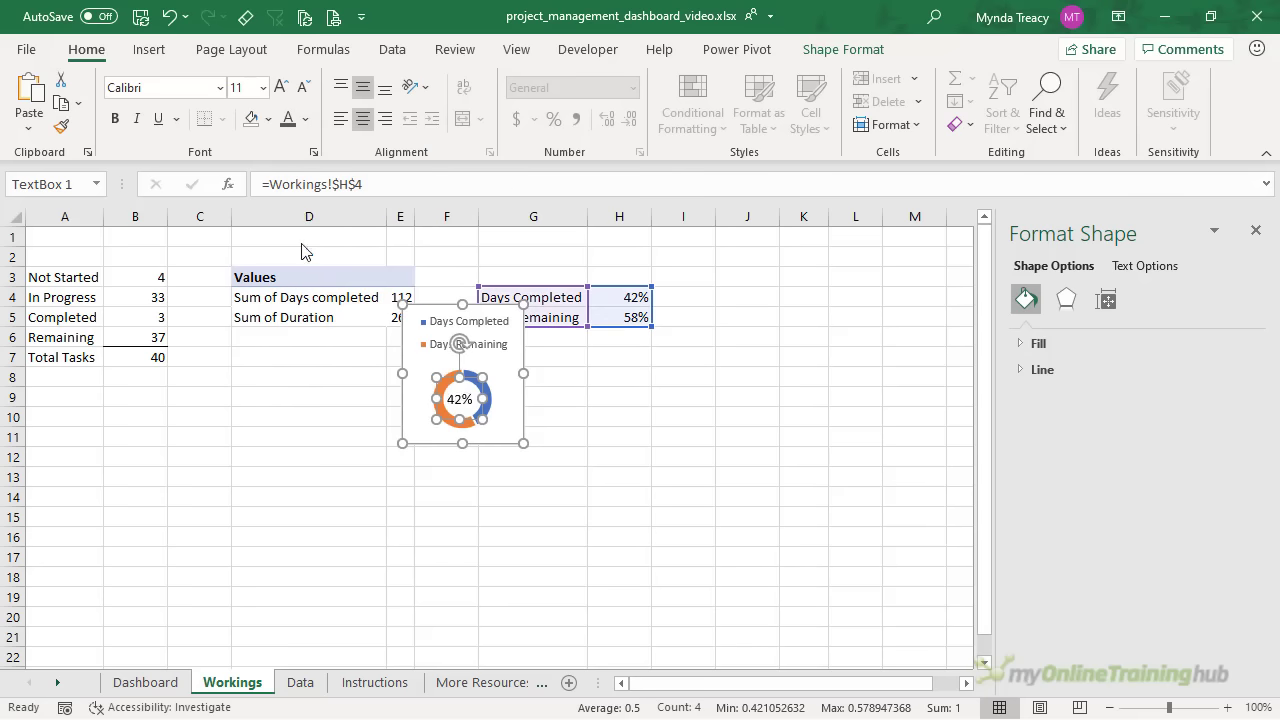
click(282, 88)
drag(474, 399, 474, 399)
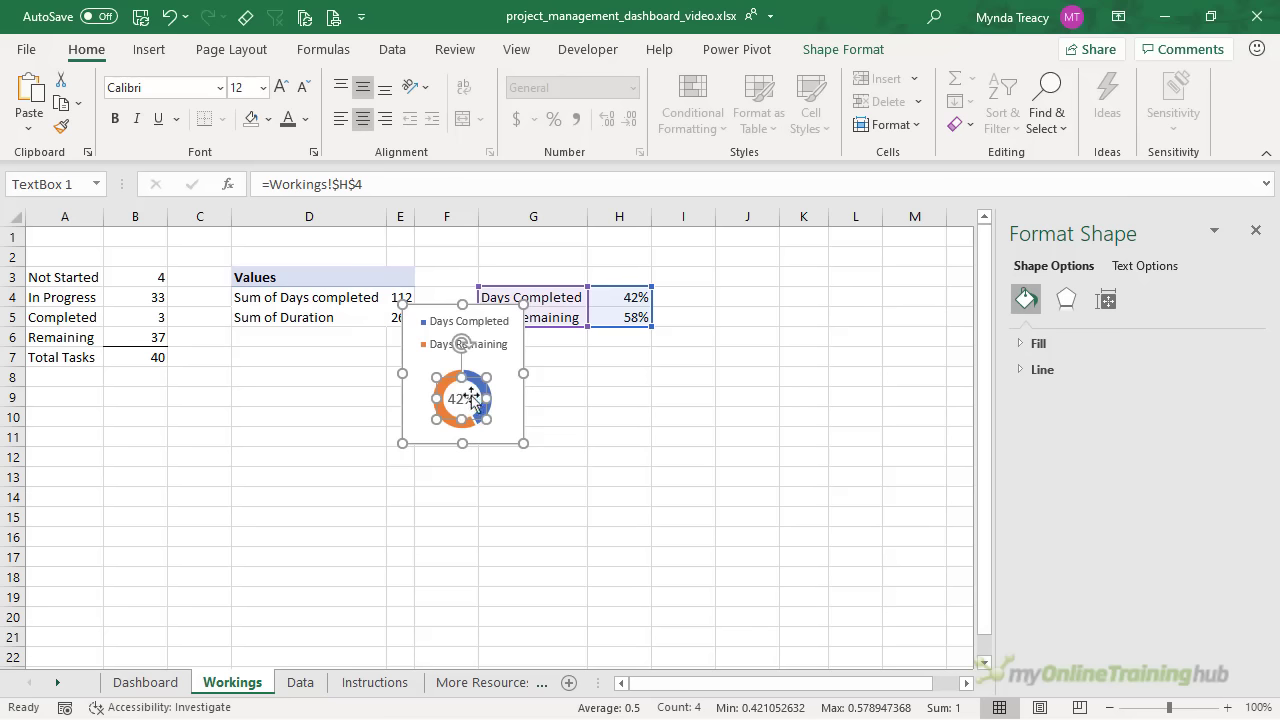
Set the doughnut chart's shape fill to No Fill and cut the chart
click(437, 444)
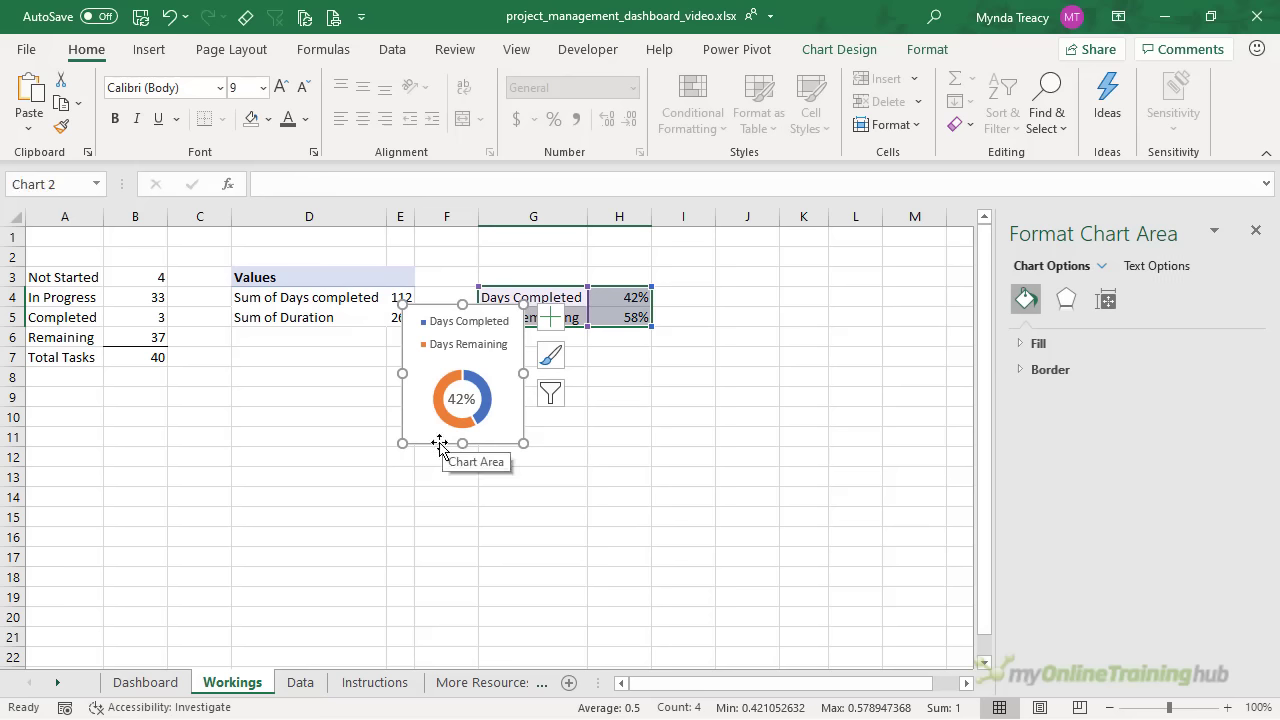
click(927, 49)
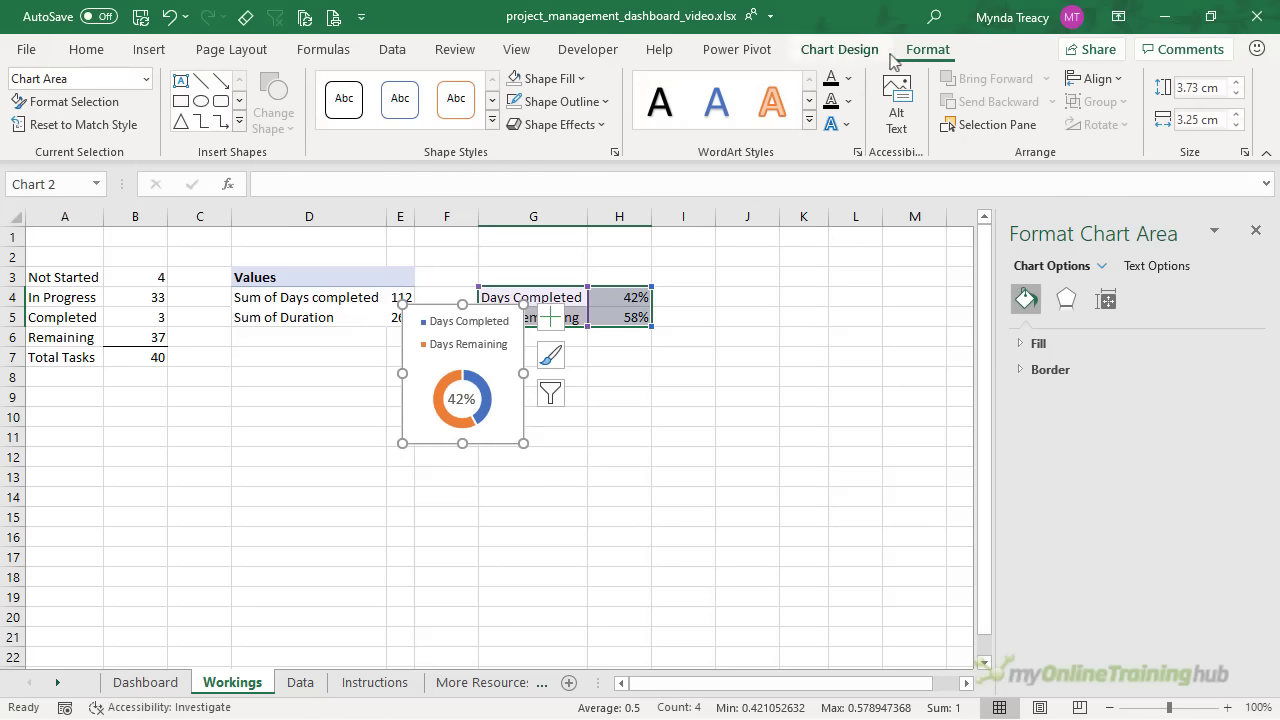
click(528, 80)
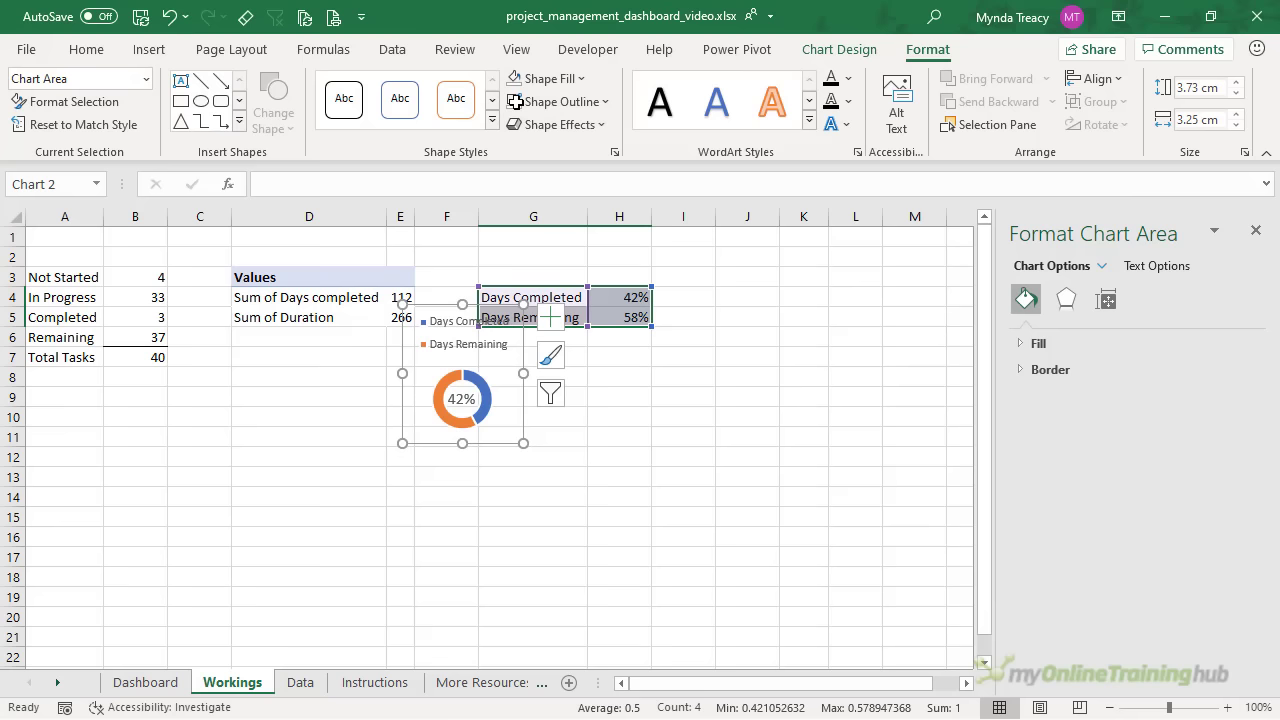
key(ctrl+x)
Paste the doughnut at Dashboard cell K1, with white legend text moved up and widened
click(145, 682)
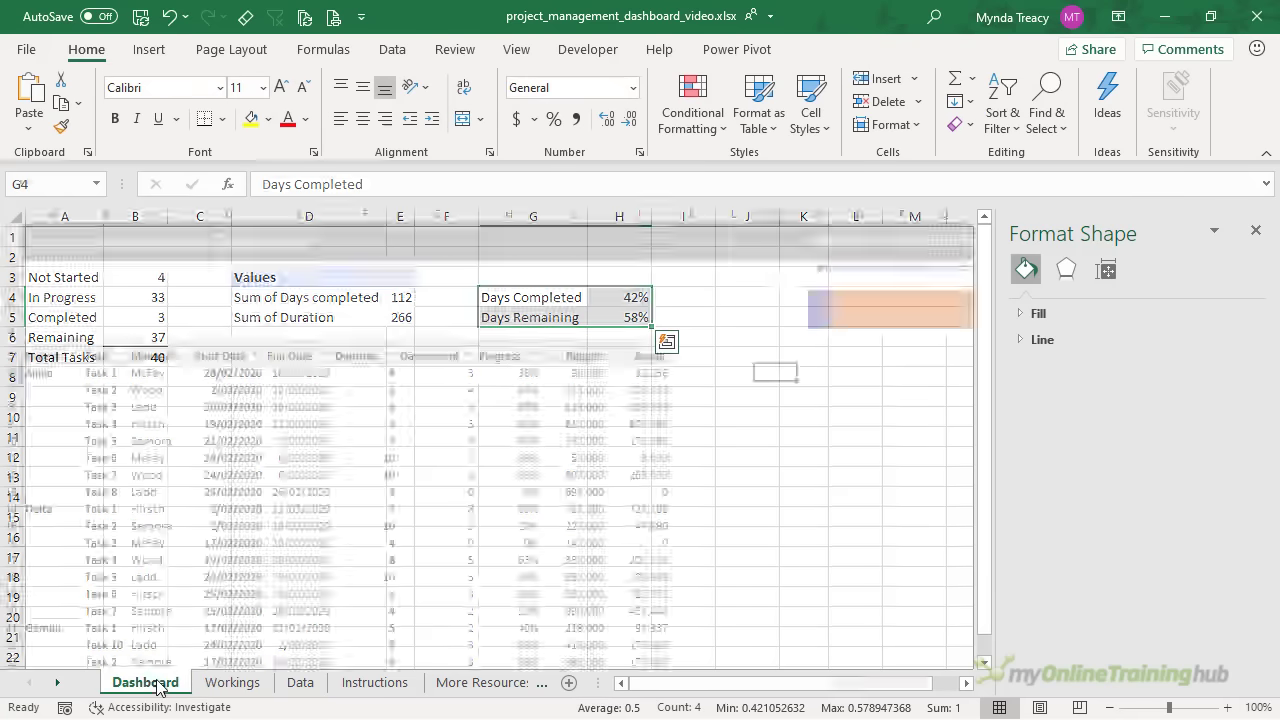
click(688, 235)
key(ctrl+v)
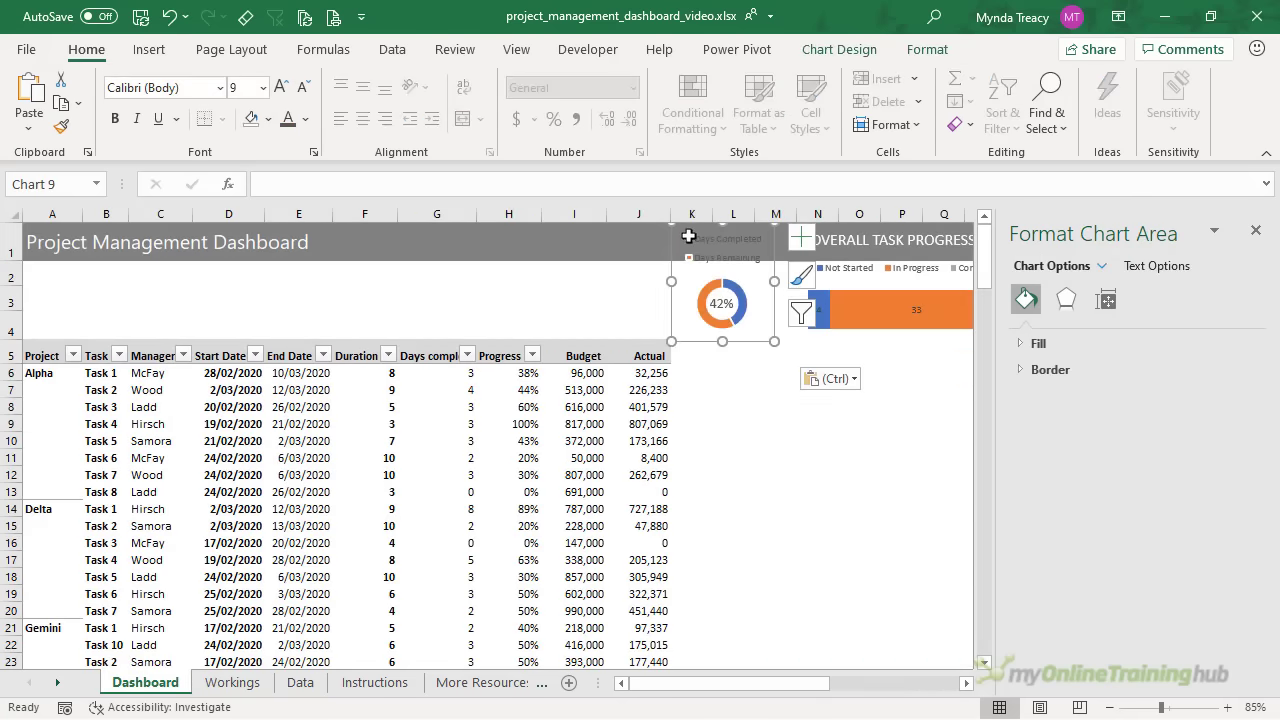
click(718, 262)
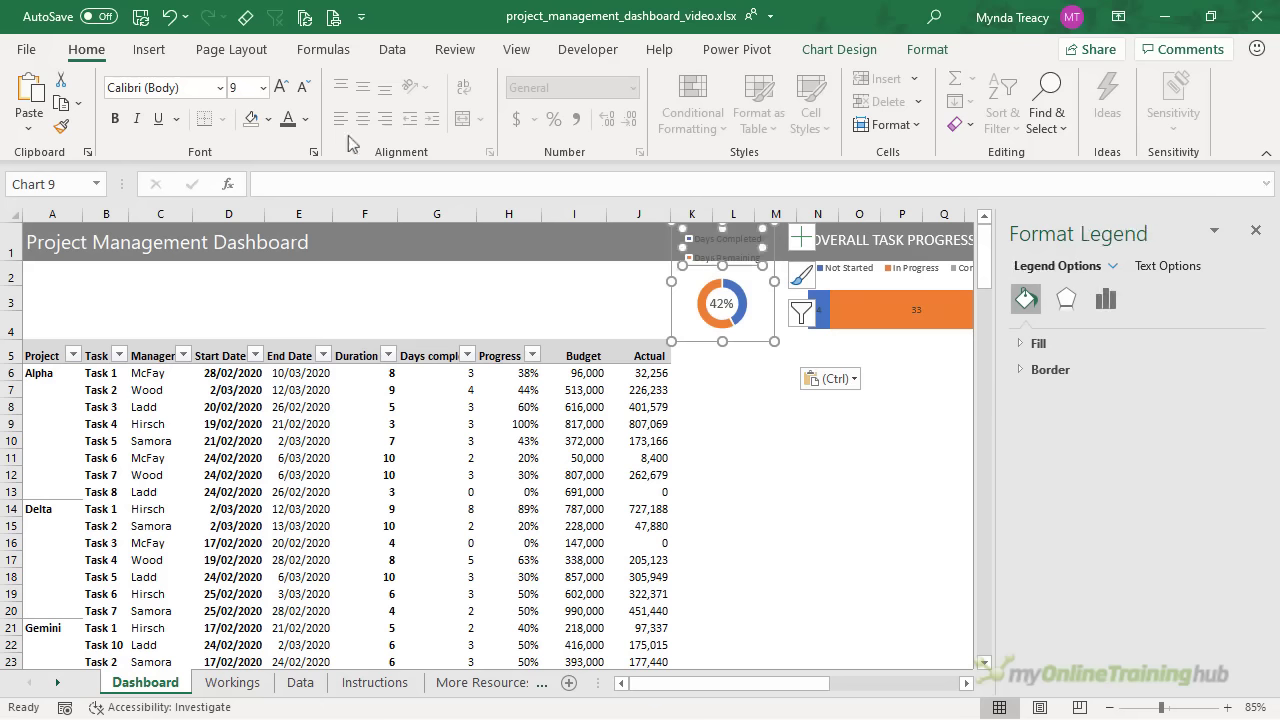
click(305, 118)
click(291, 202)
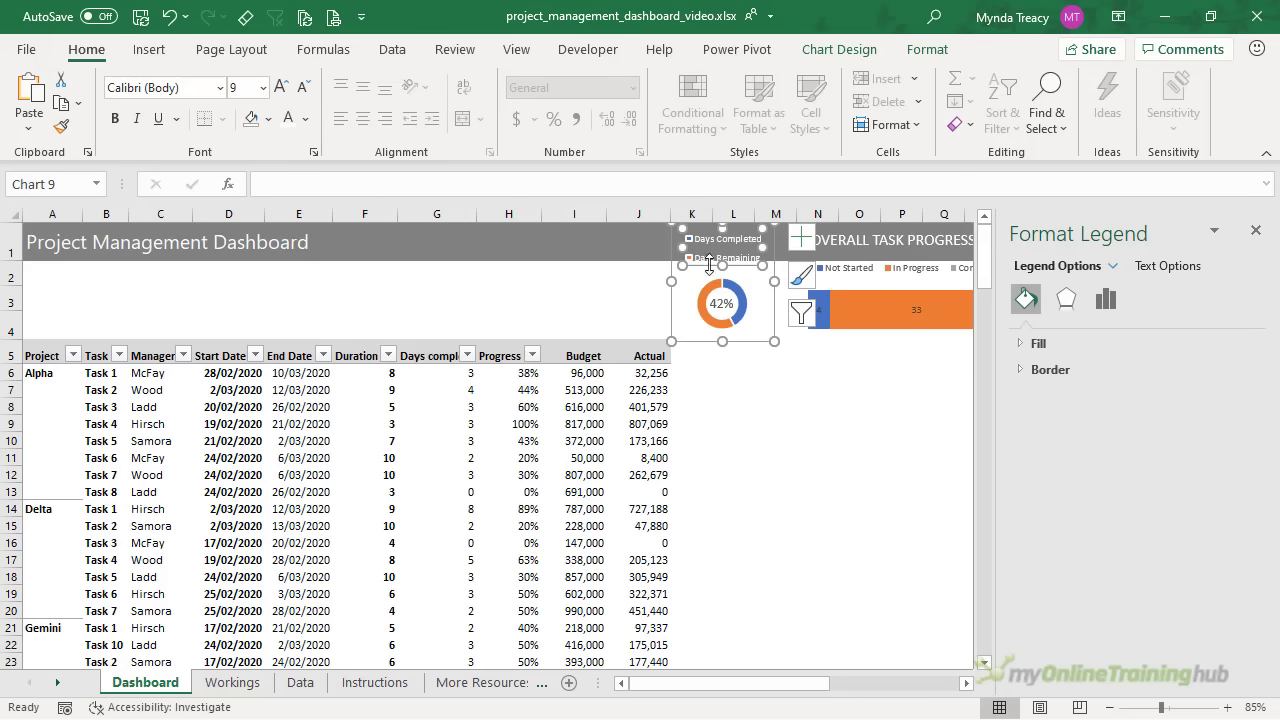
drag(709, 265, 678, 254)
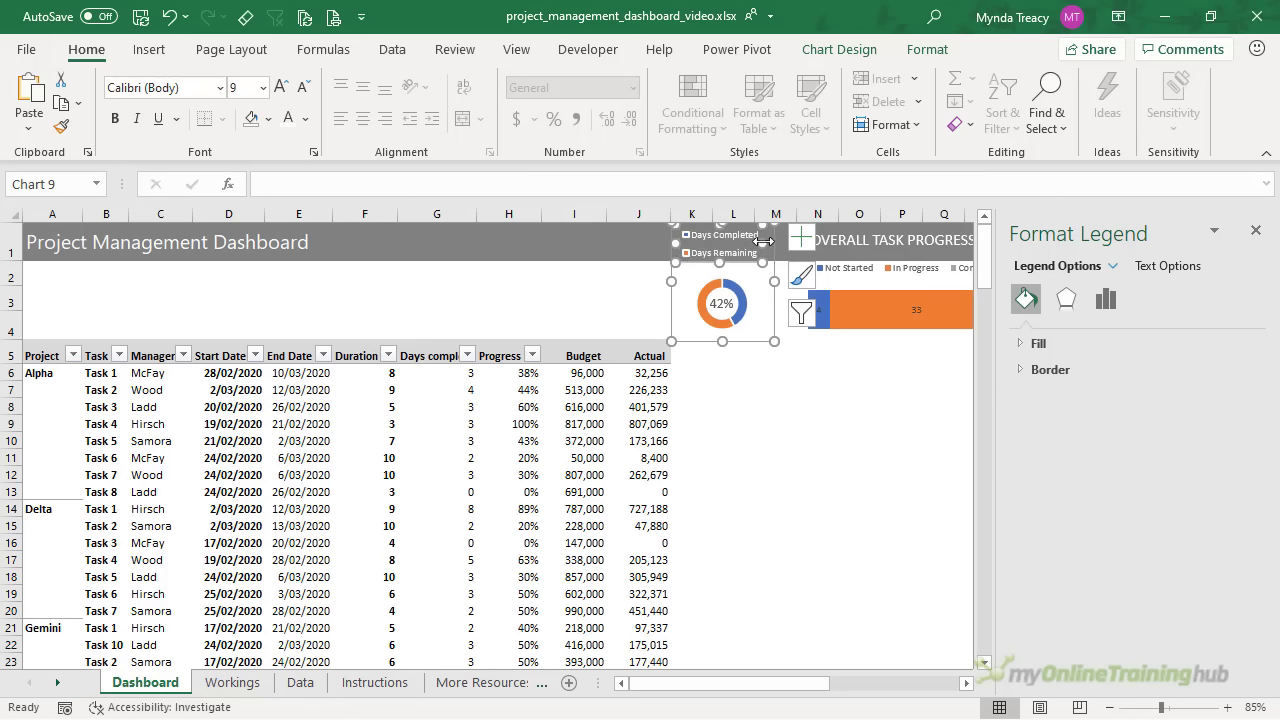
drag(765, 242, 776, 240)
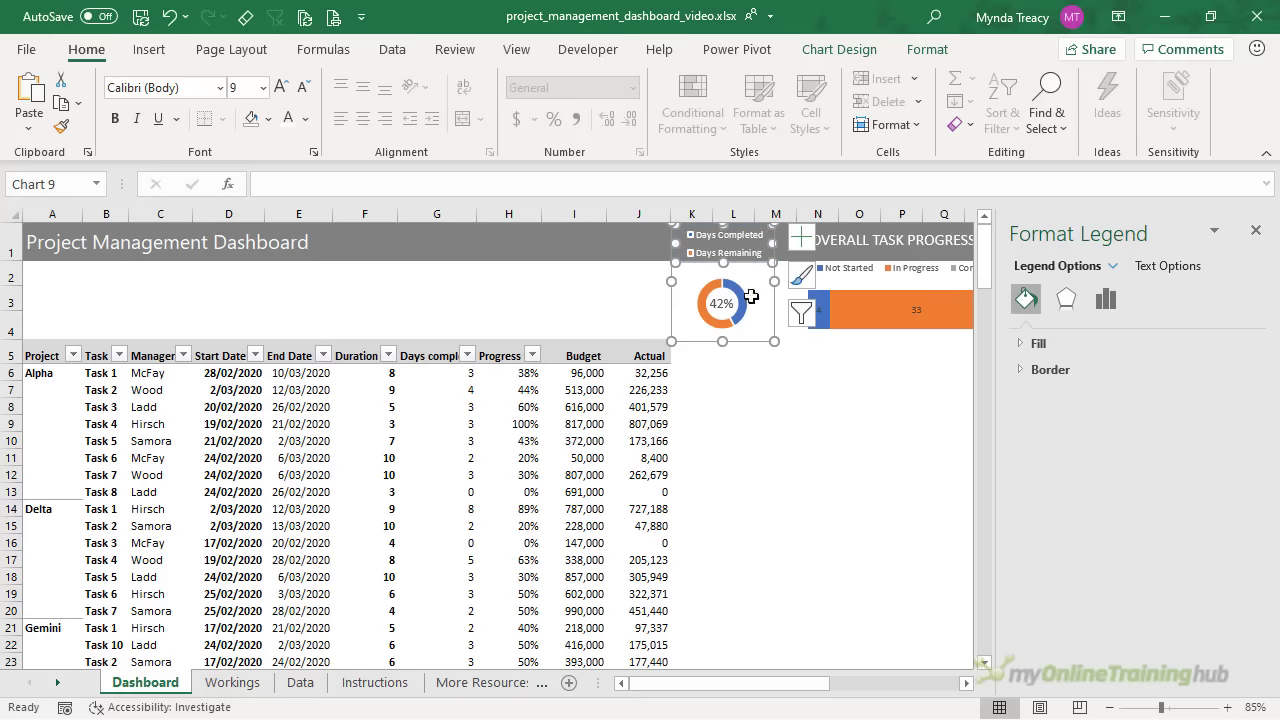
Enlarge the doughnut's plot area and close the formatting pane
click(750, 285)
click(750, 285)
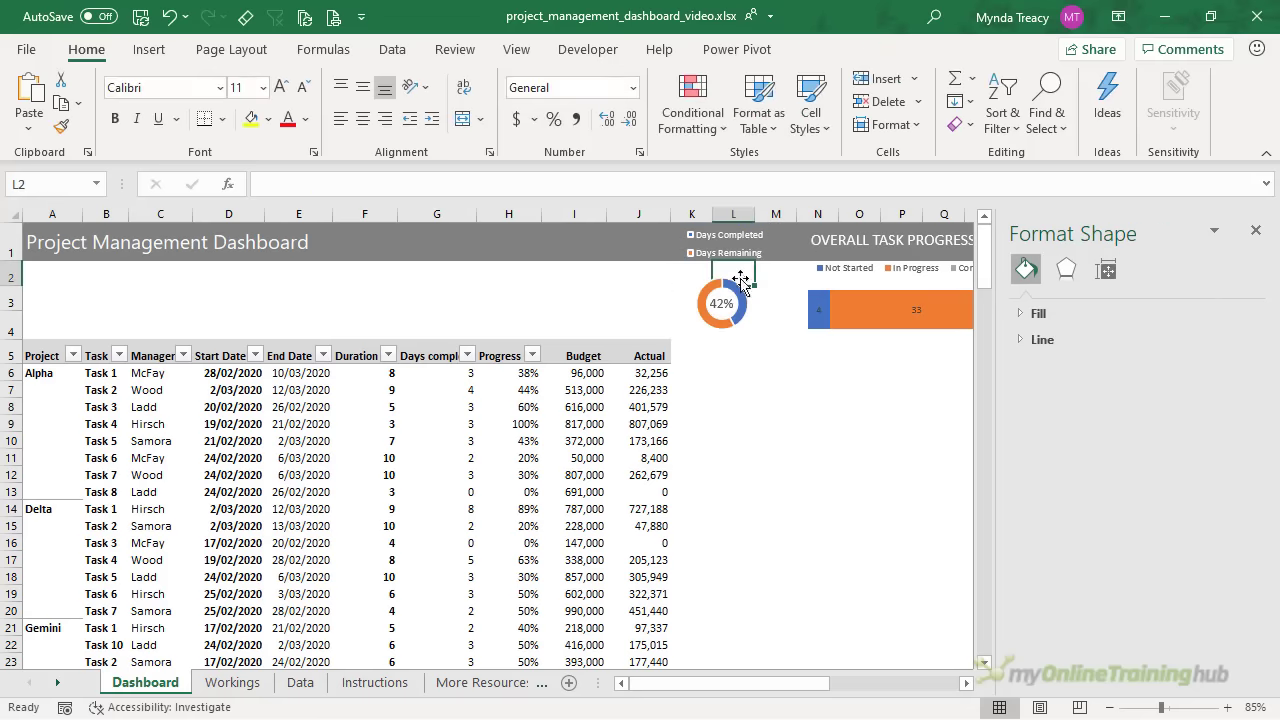
click(741, 282)
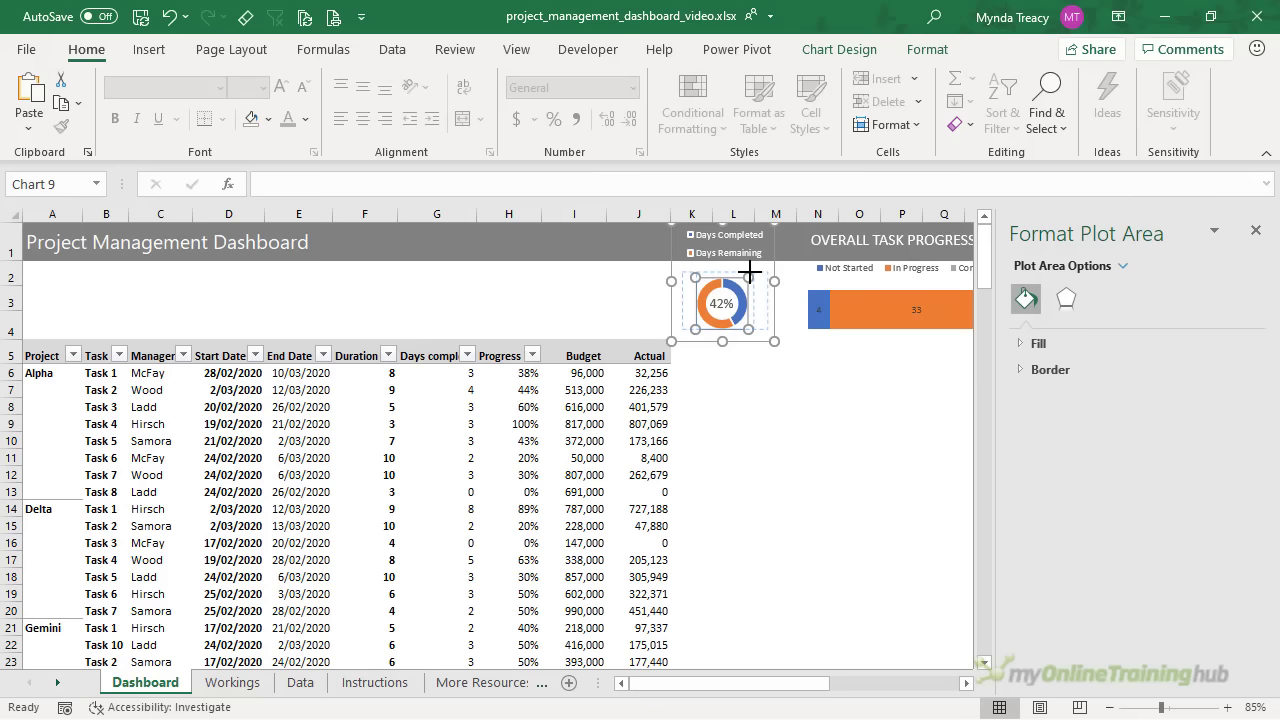
drag(694, 328, 684, 334)
click(722, 304)
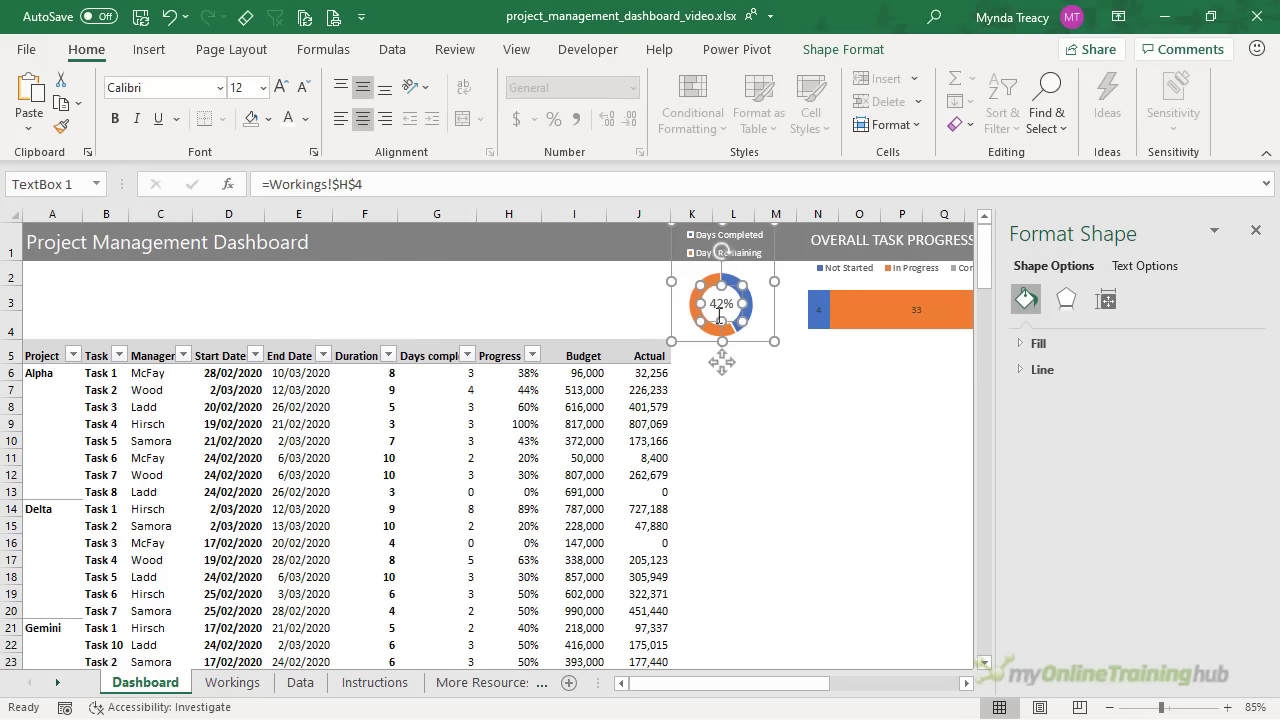
click(712, 318)
click(713, 320)
key(Escape)
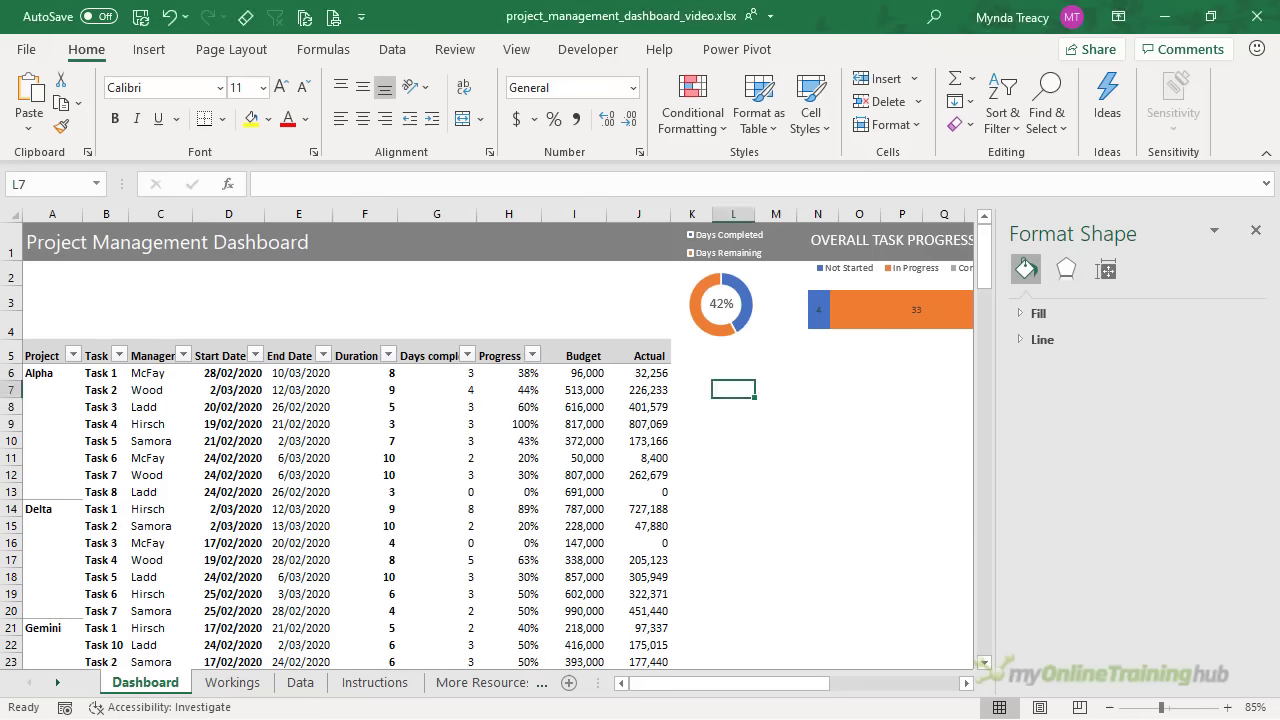
click(1256, 230)
Apply the custom Project Management theme colours from Page Layout > Colors
click(199, 49)
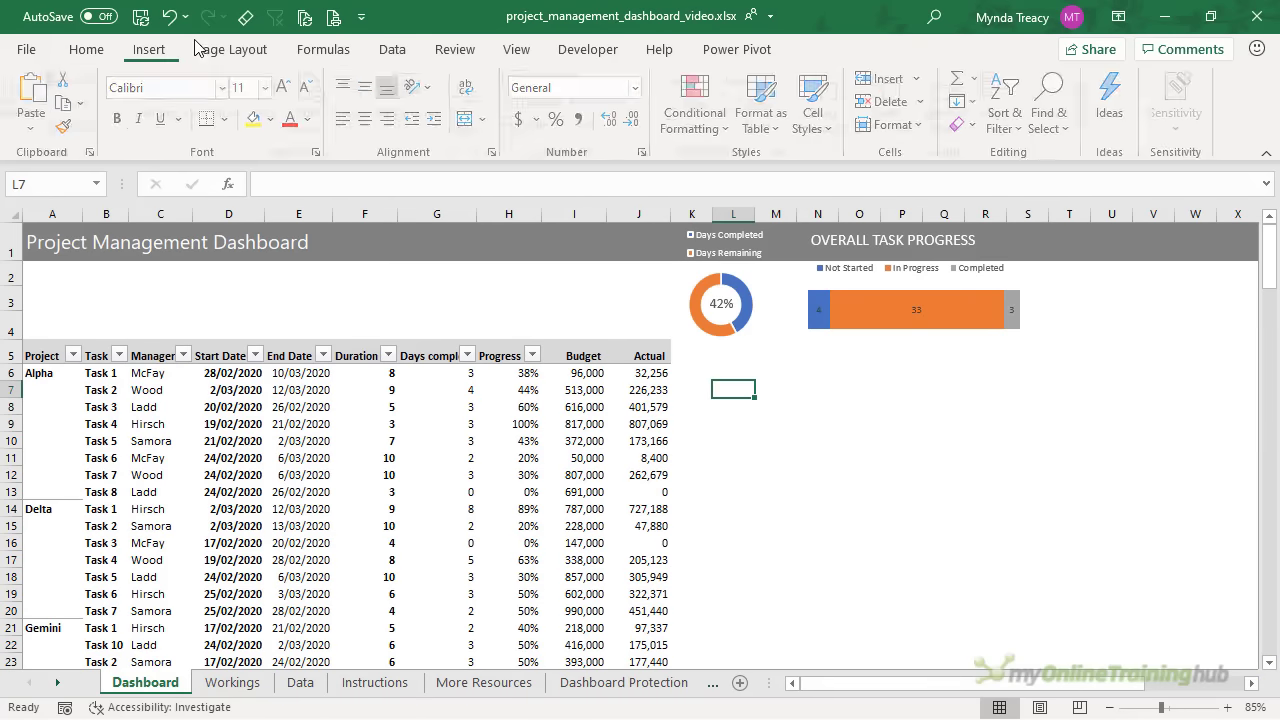
click(90, 79)
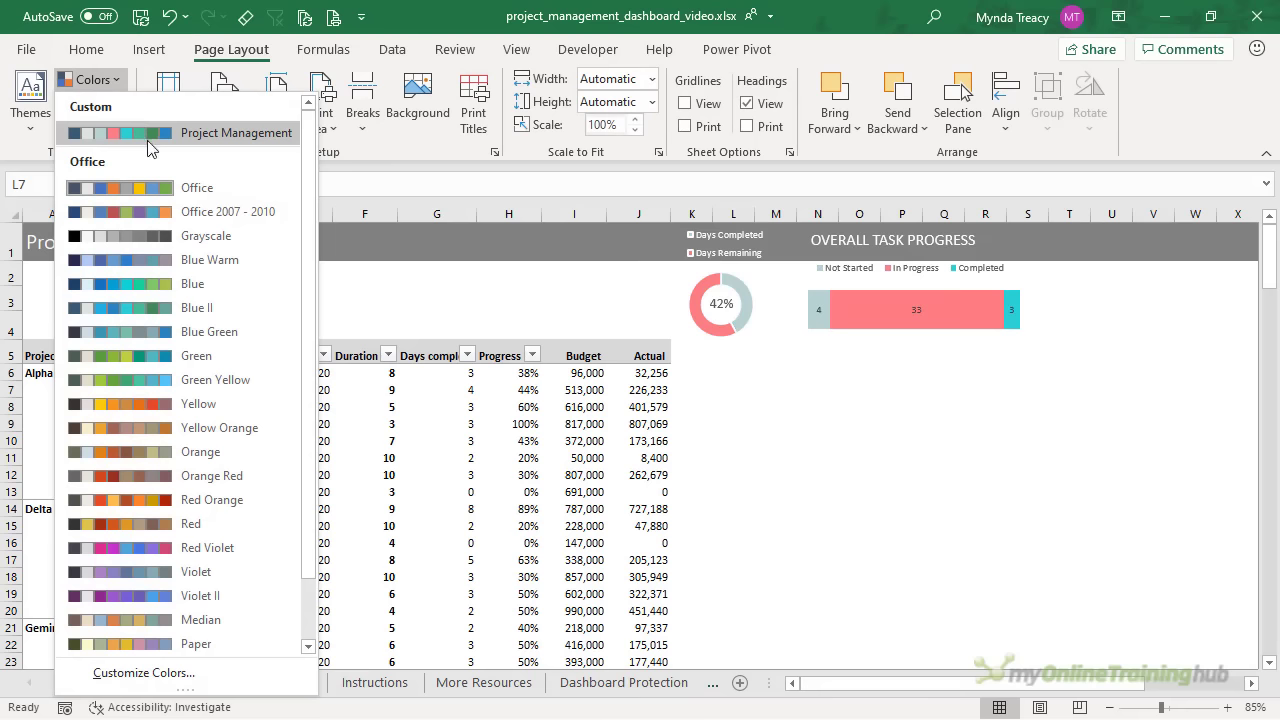
click(148, 138)
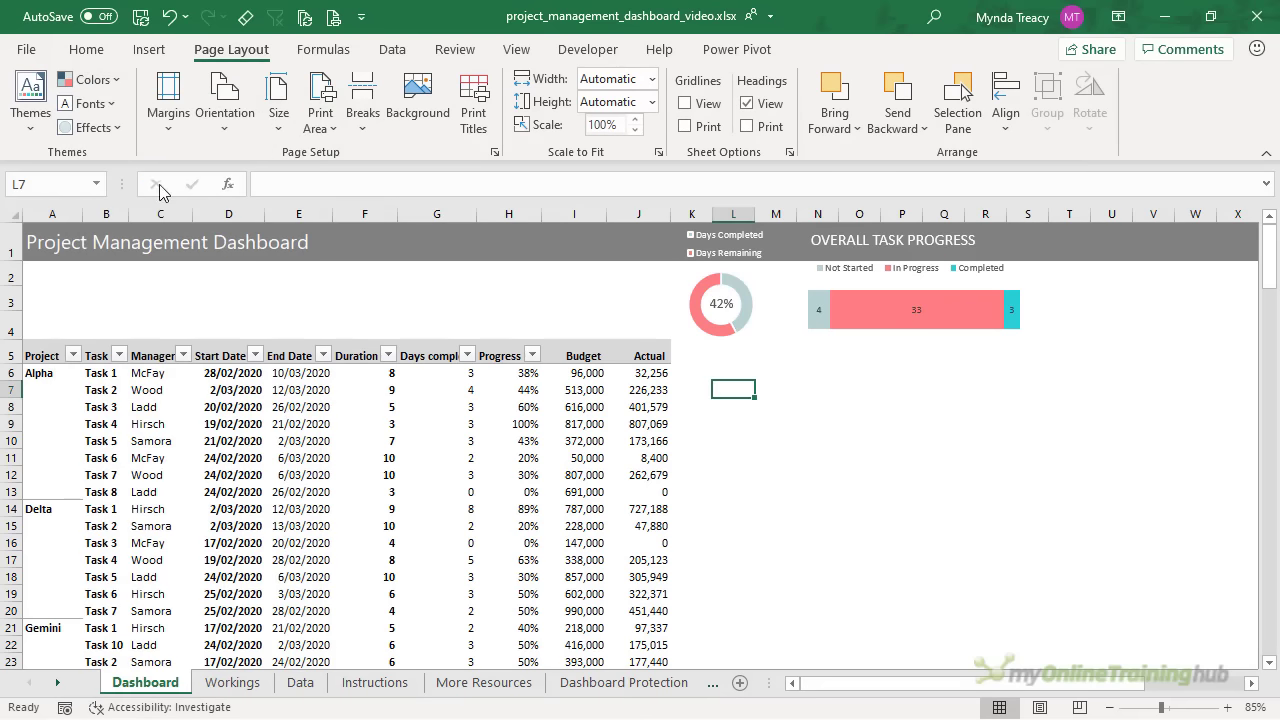
mouse_move(866, 333)
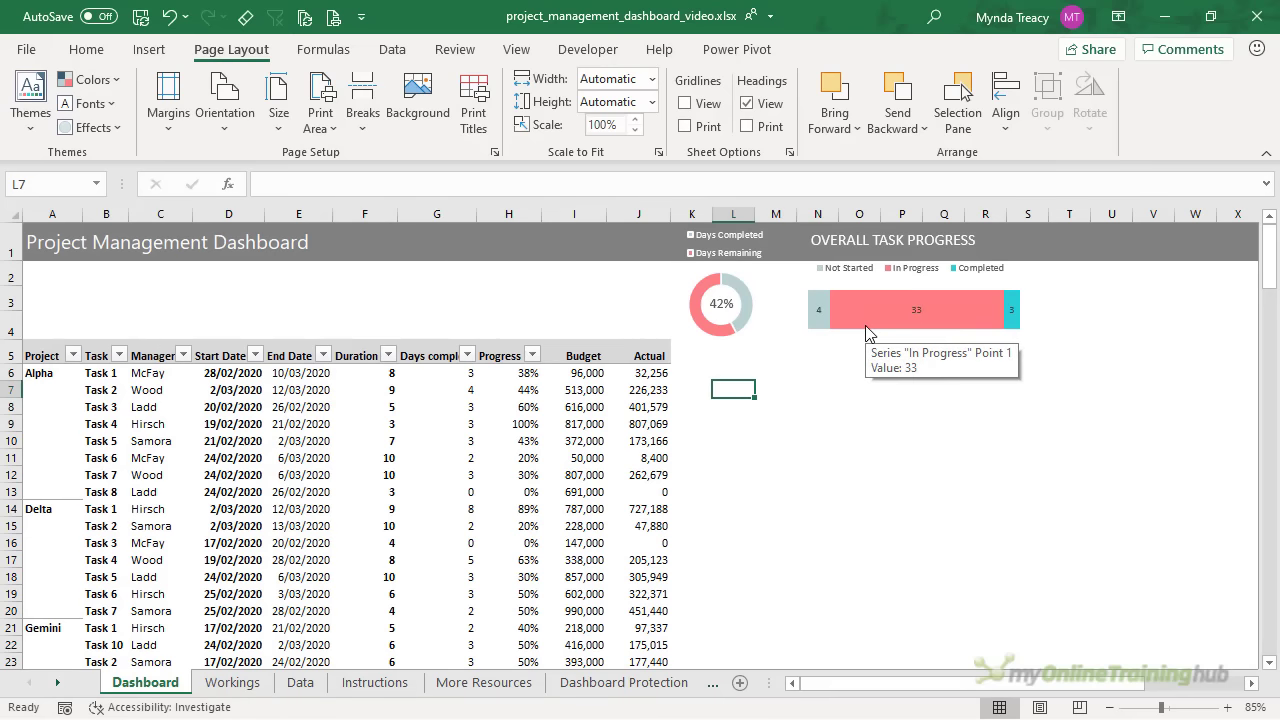
Set the Not Started series' fill to No fill
click(814, 324)
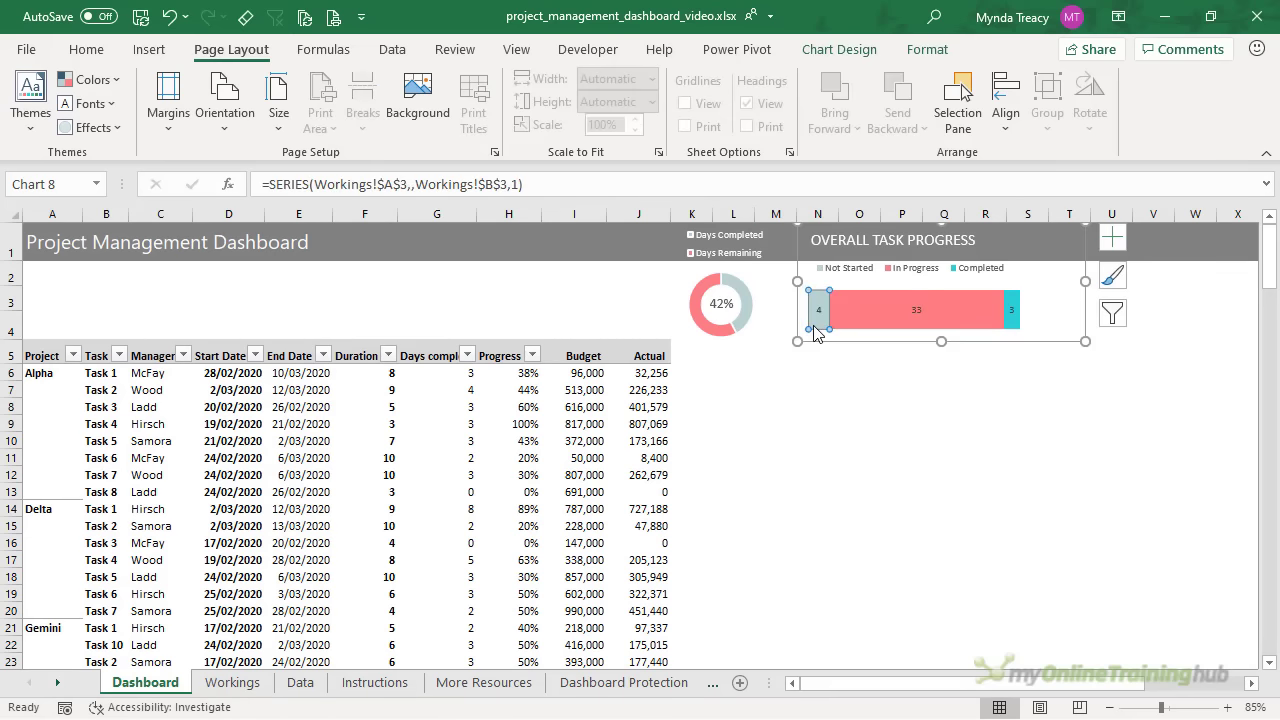
double_click(815, 326)
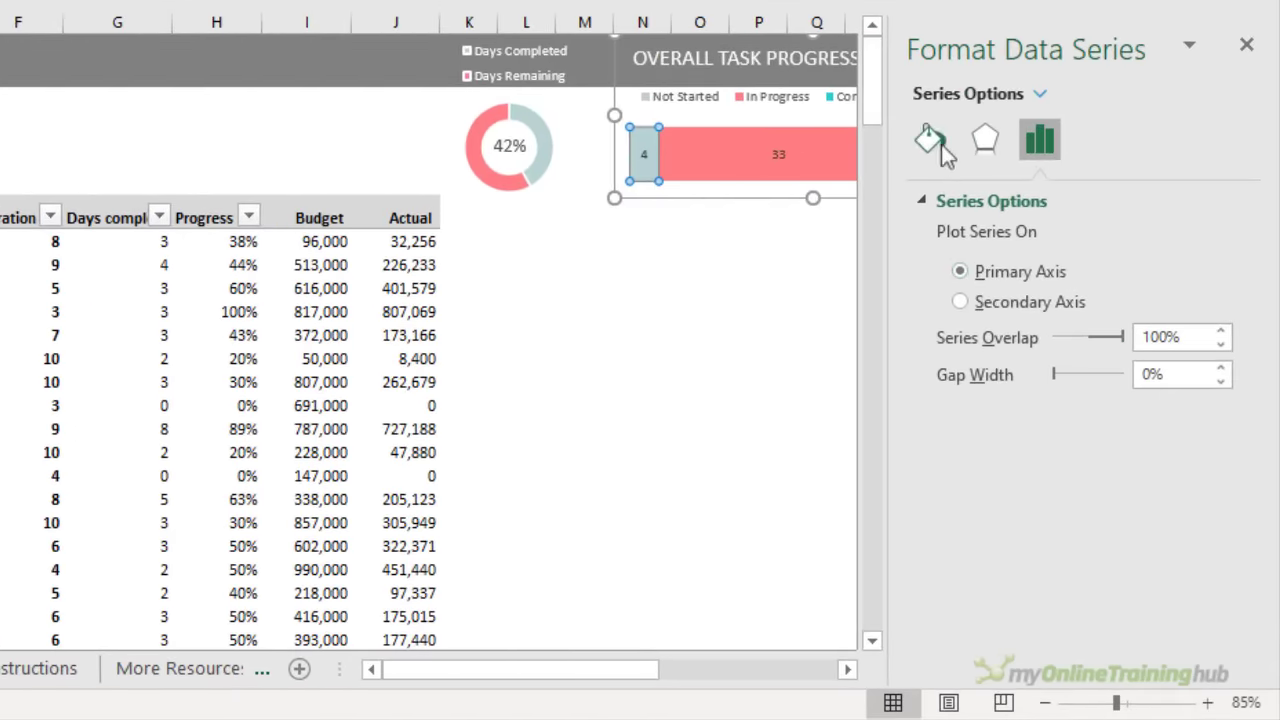
click(940, 143)
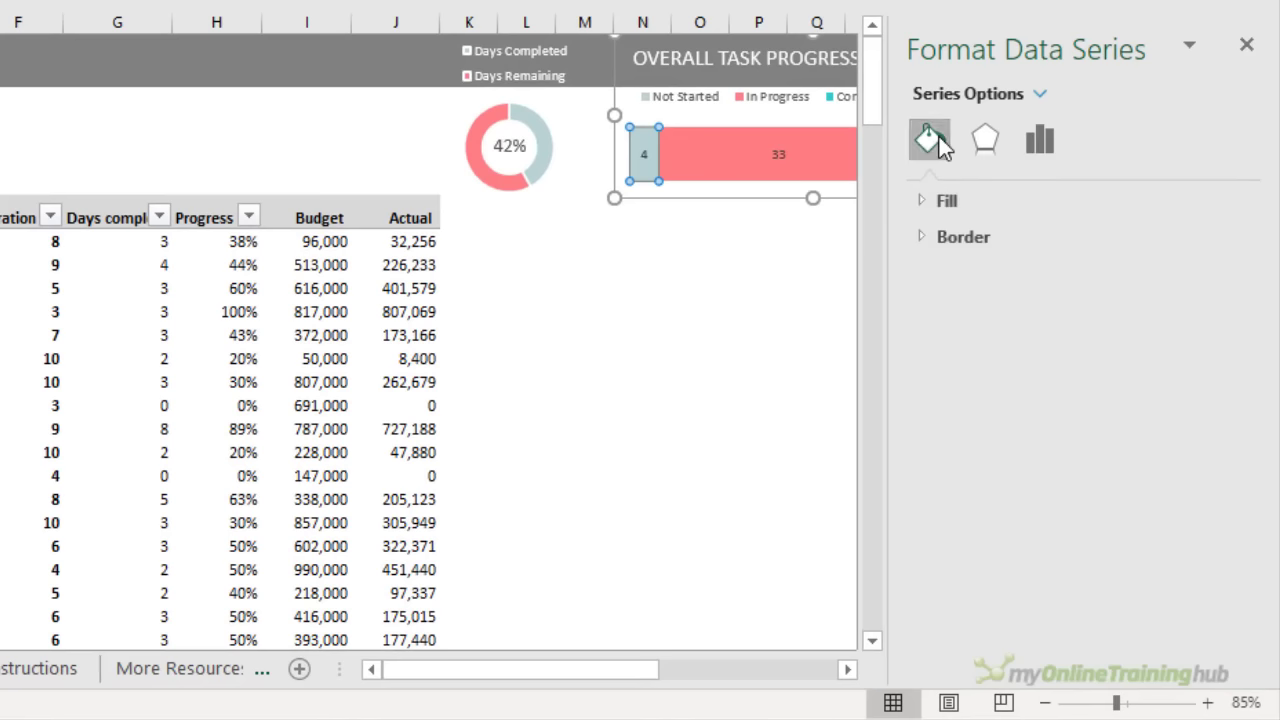
click(943, 200)
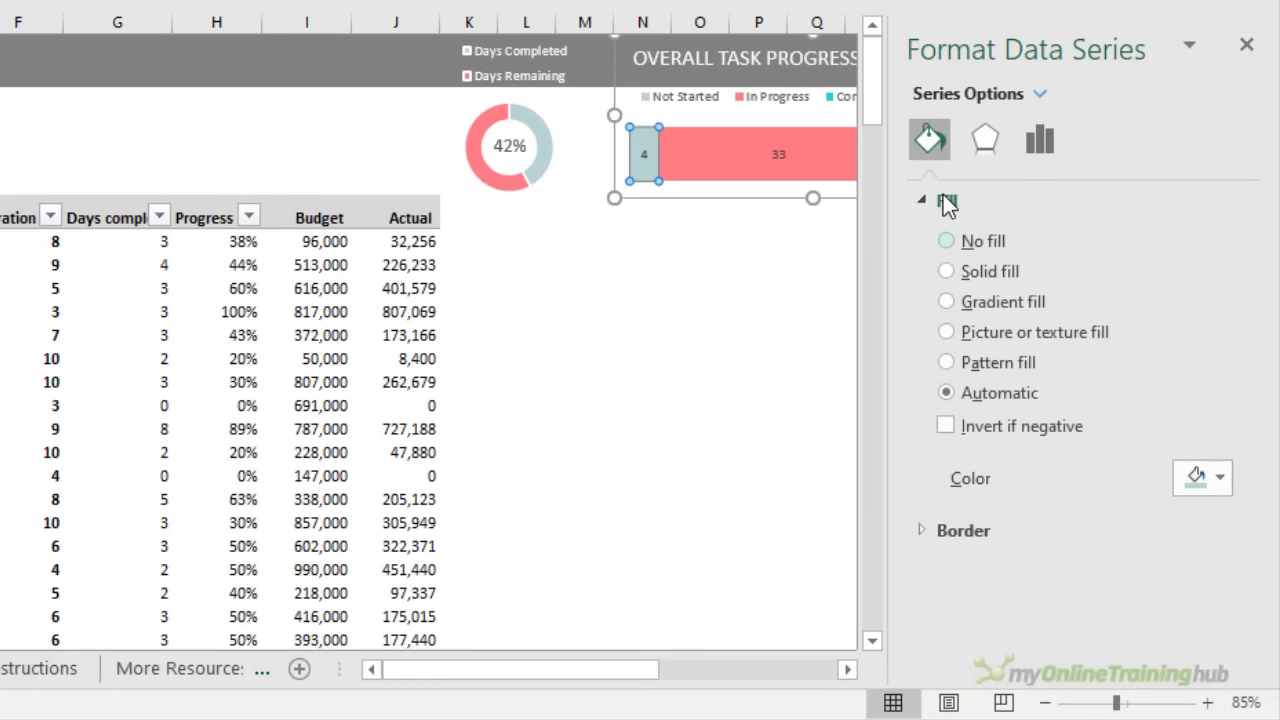
click(946, 242)
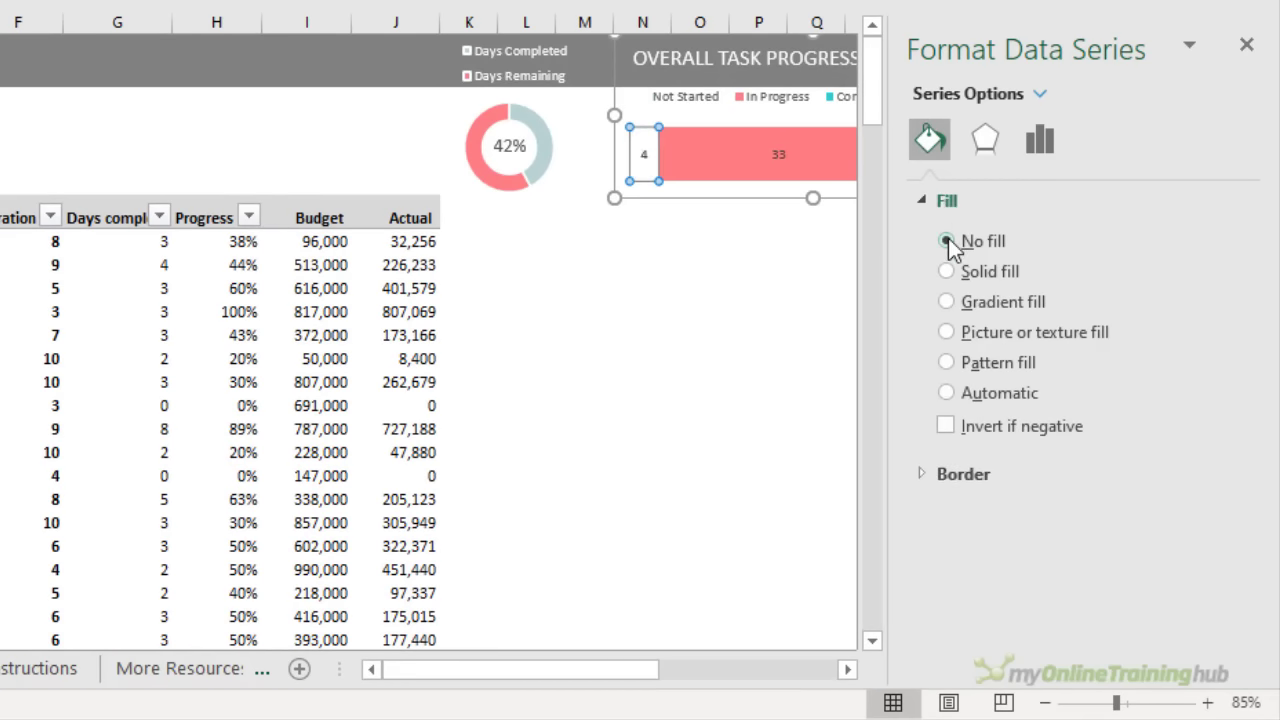
Give the Not Started bar a solid pink 1.5 pt outline
click(941, 477)
click(1027, 544)
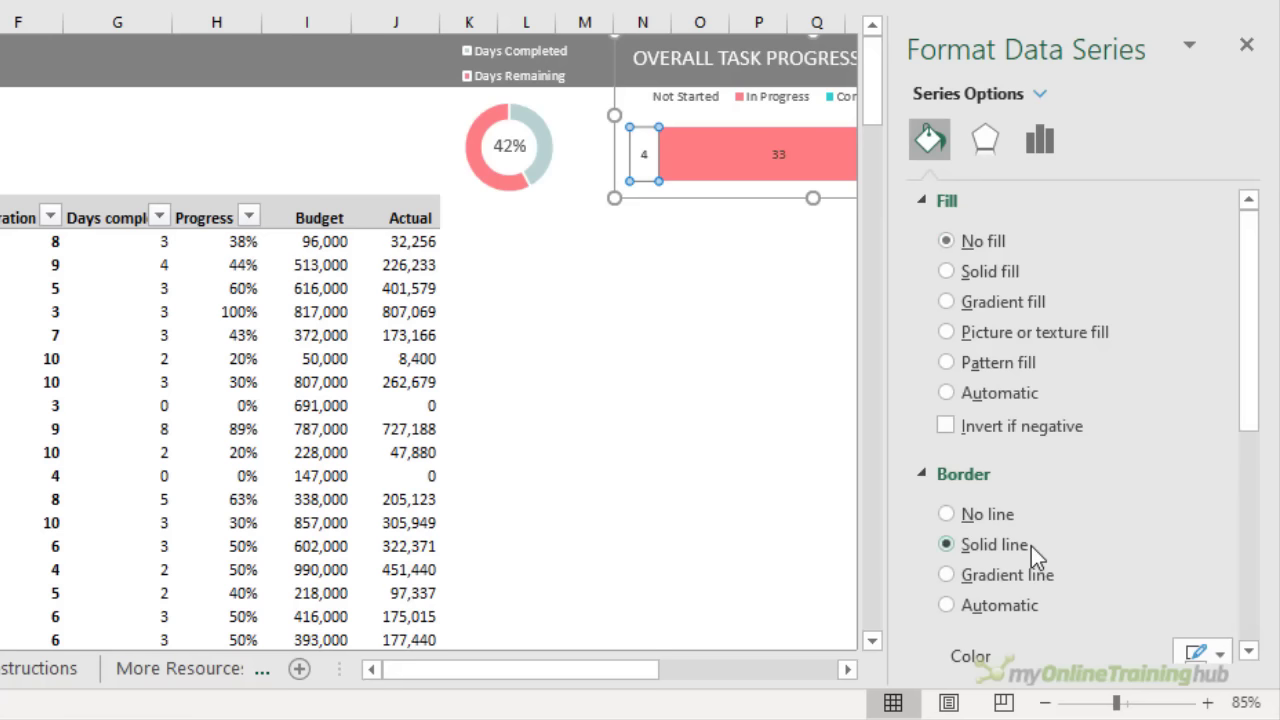
scroll(1031, 546, down, 3)
click(1222, 392)
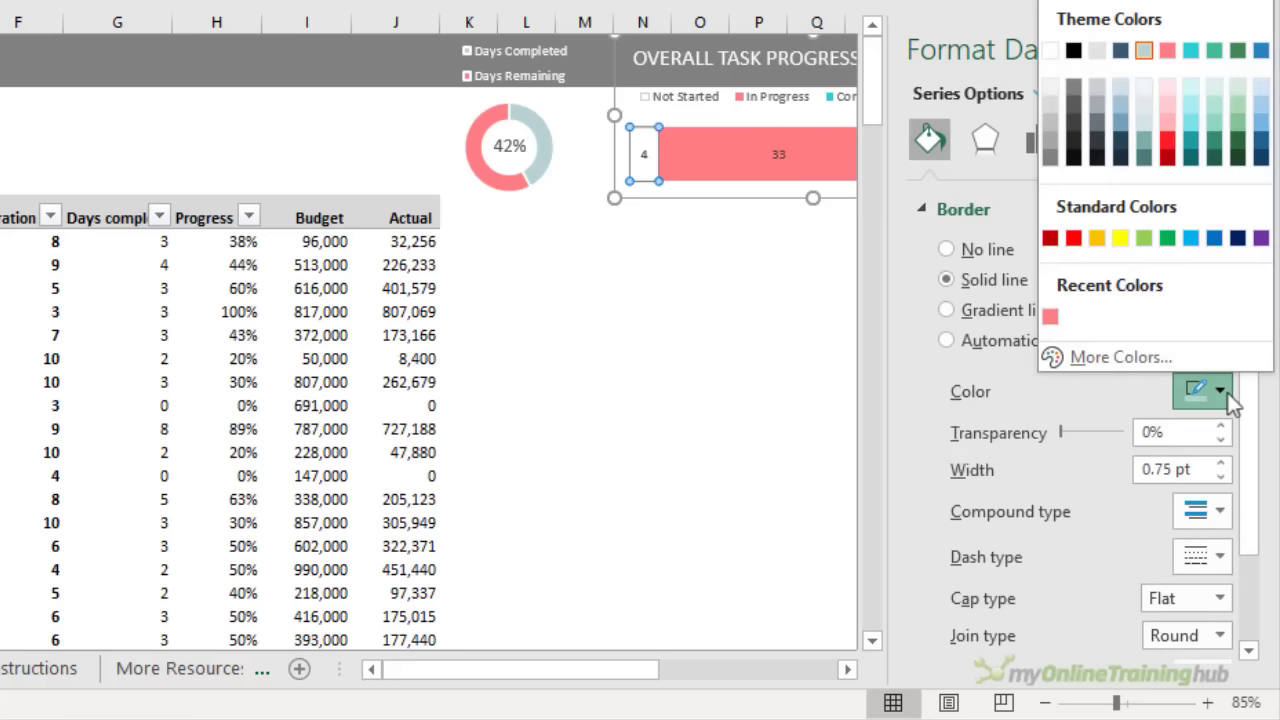
click(1050, 320)
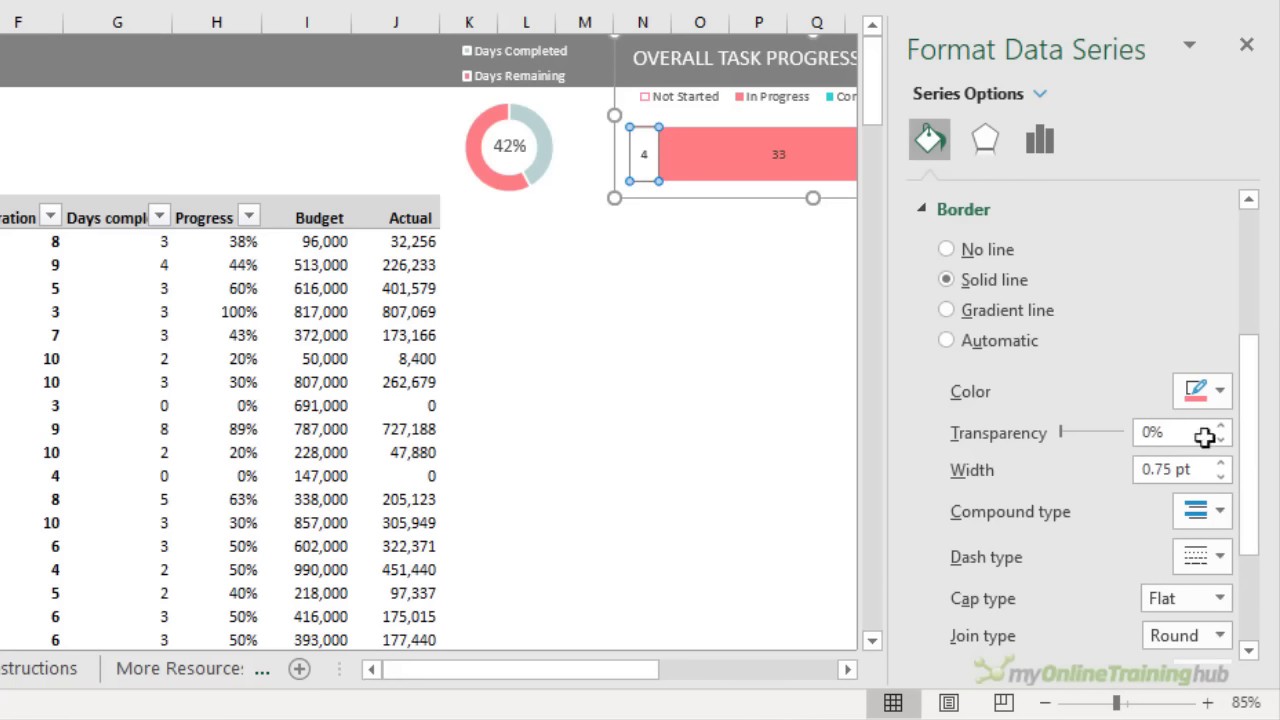
click(1221, 462)
click(1221, 462)
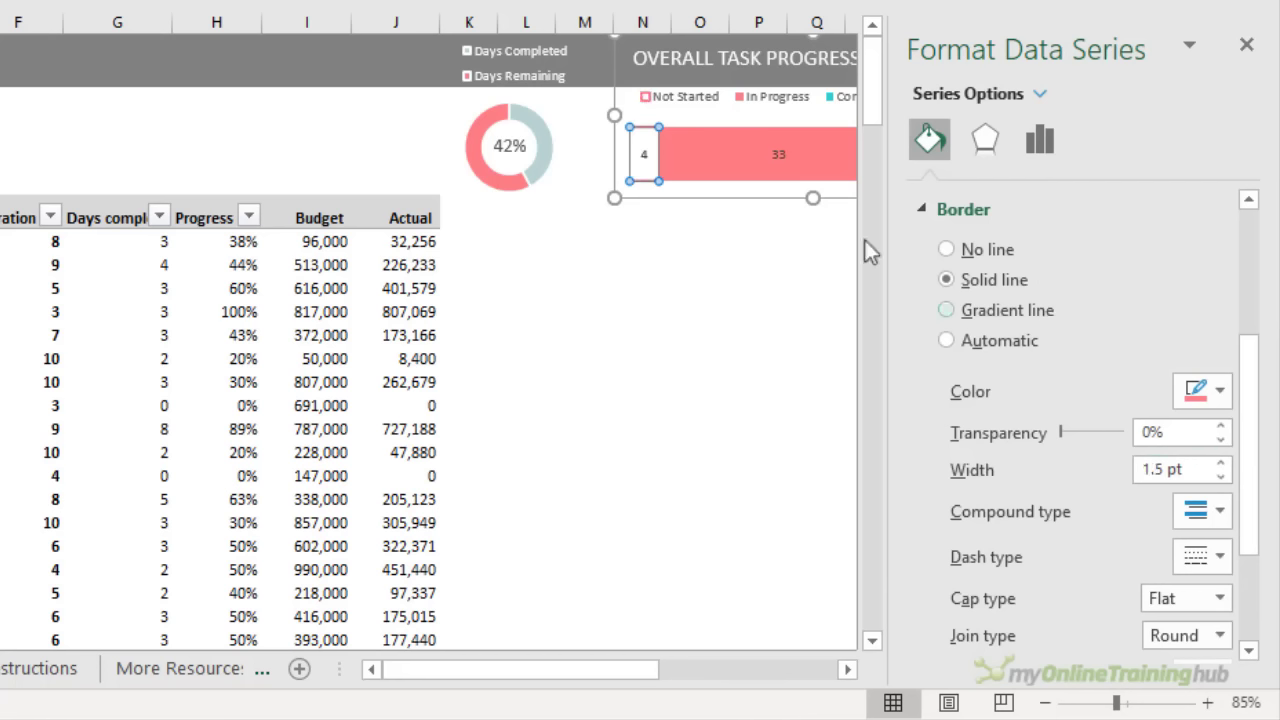
click(716, 150)
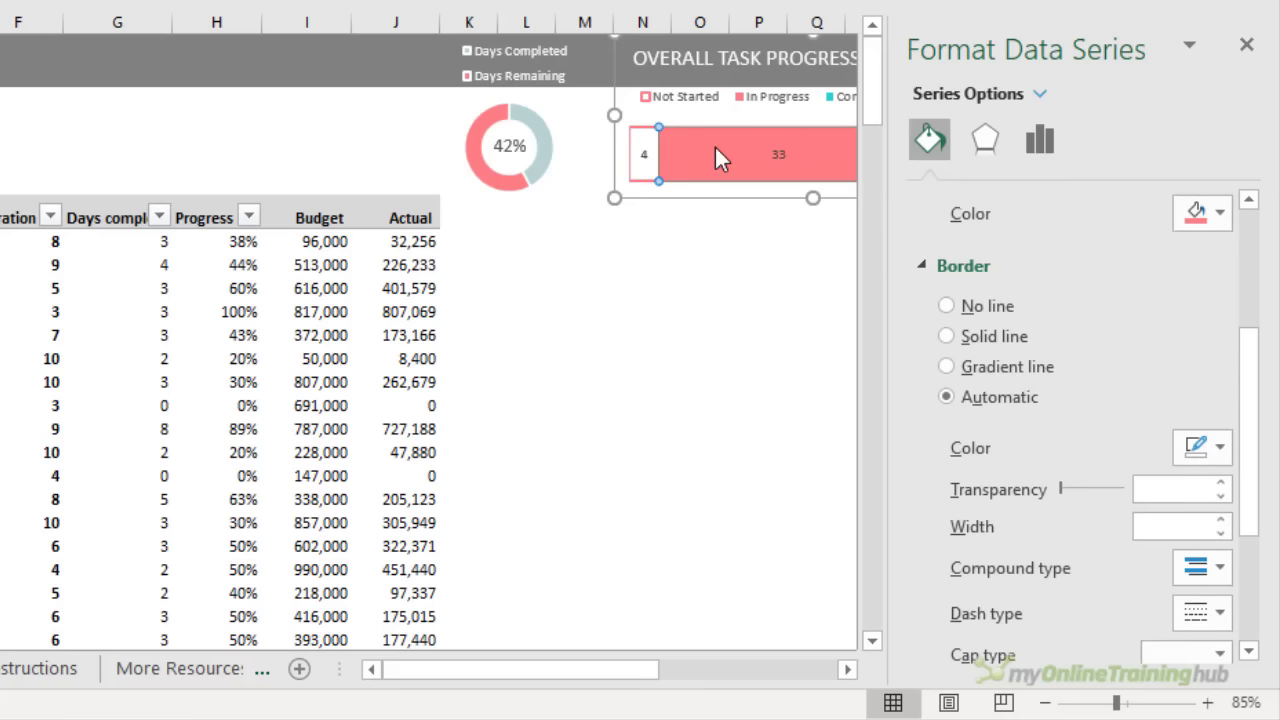
click(682, 197)
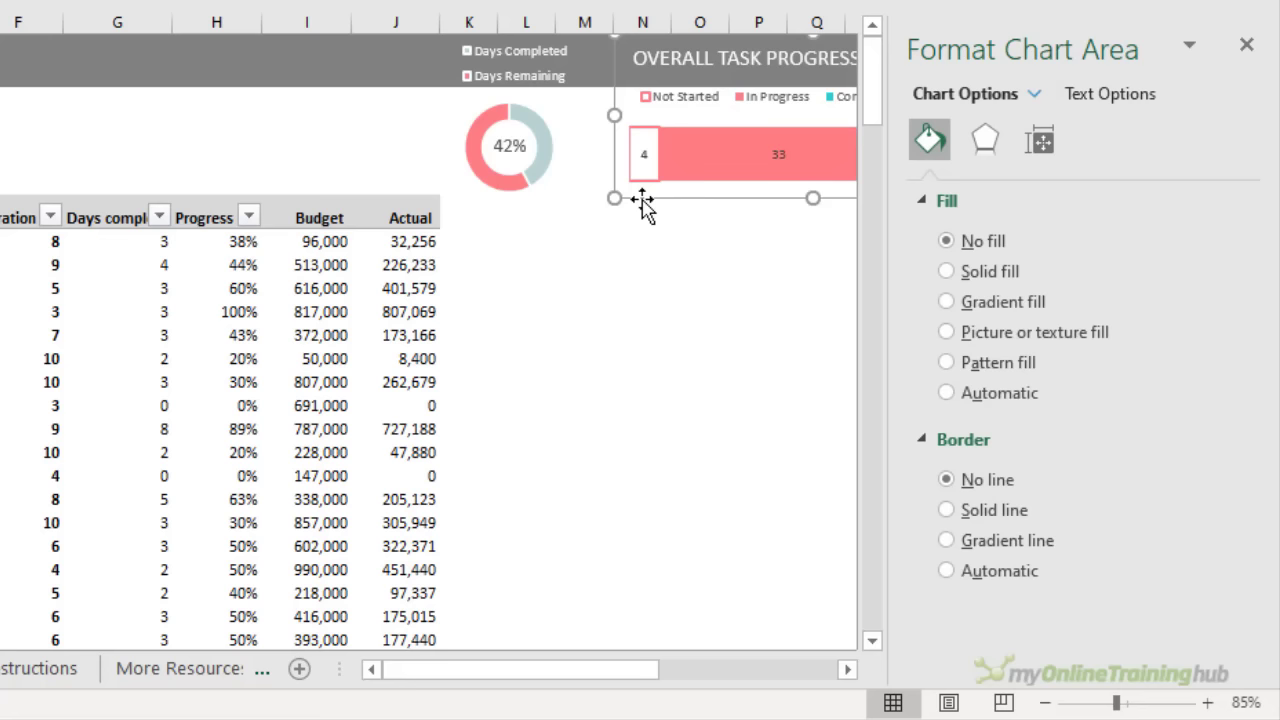
Give the In Progress bar a solid 1.5 pt border
click(728, 160)
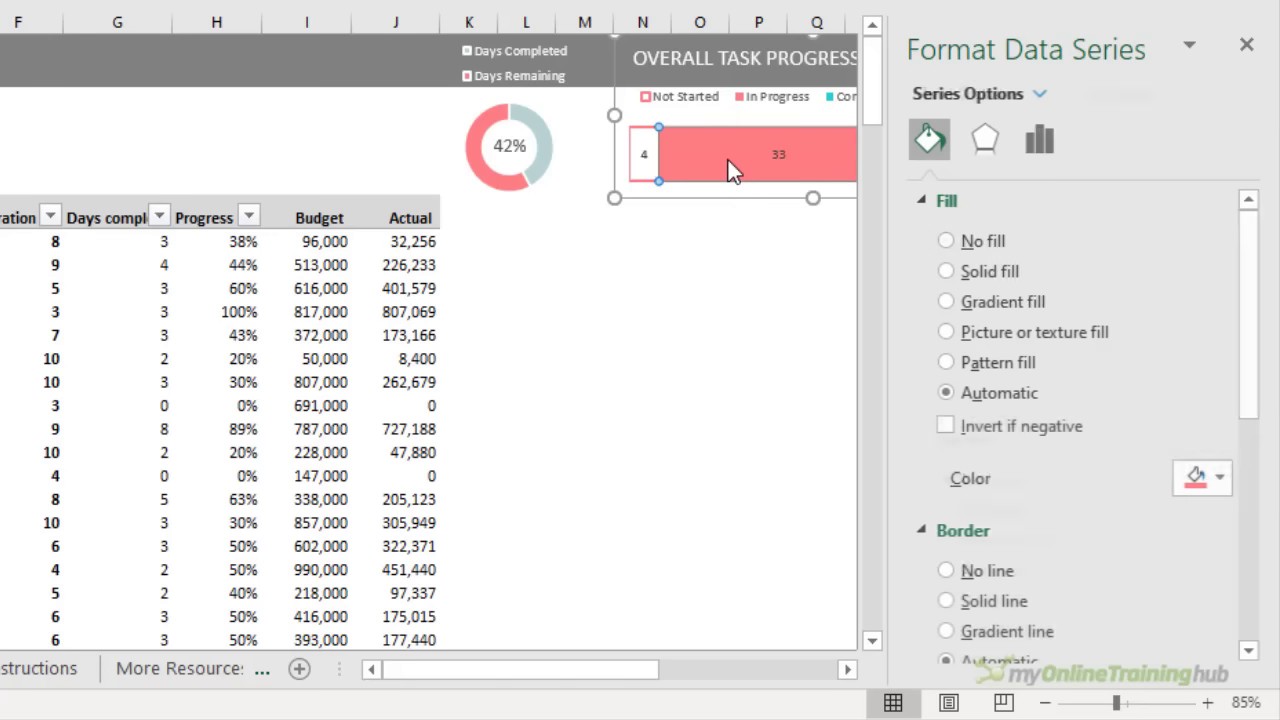
scroll(977, 457, down, 2)
click(990, 470)
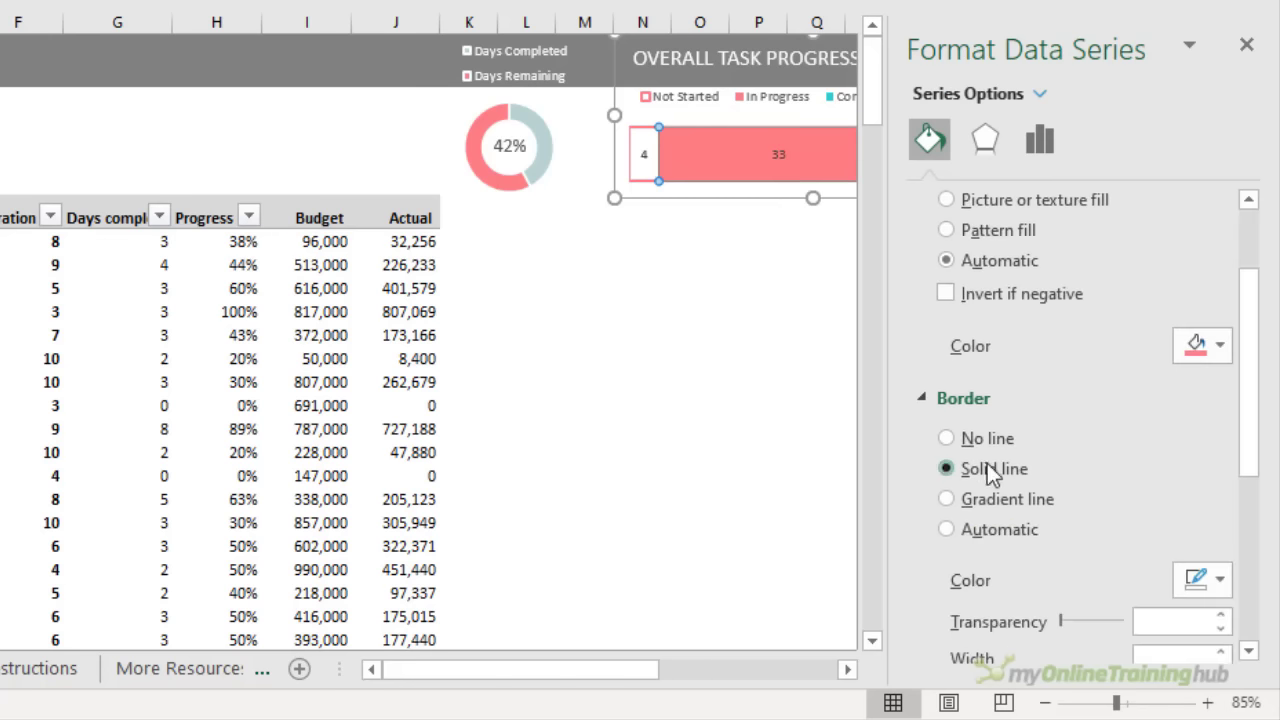
scroll(1226, 528, down, 1)
scroll(1226, 528, down, 1)
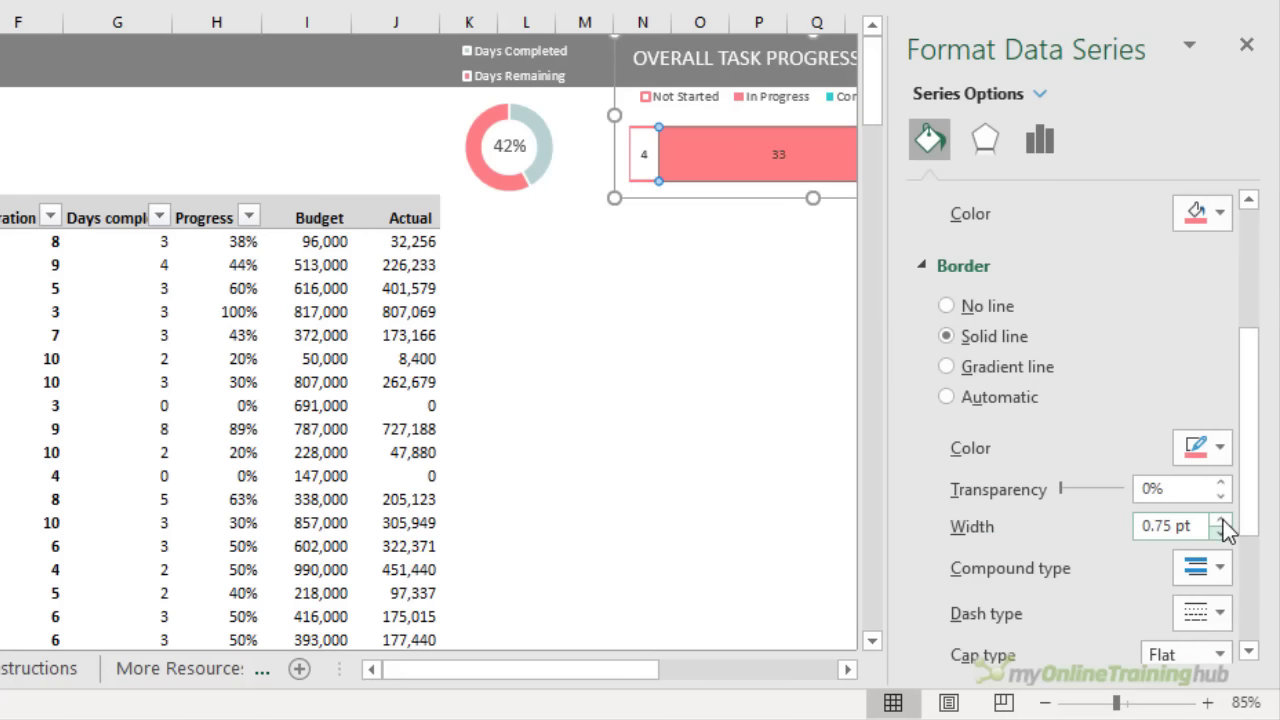
click(1221, 519)
click(1221, 519)
click(1221, 519)
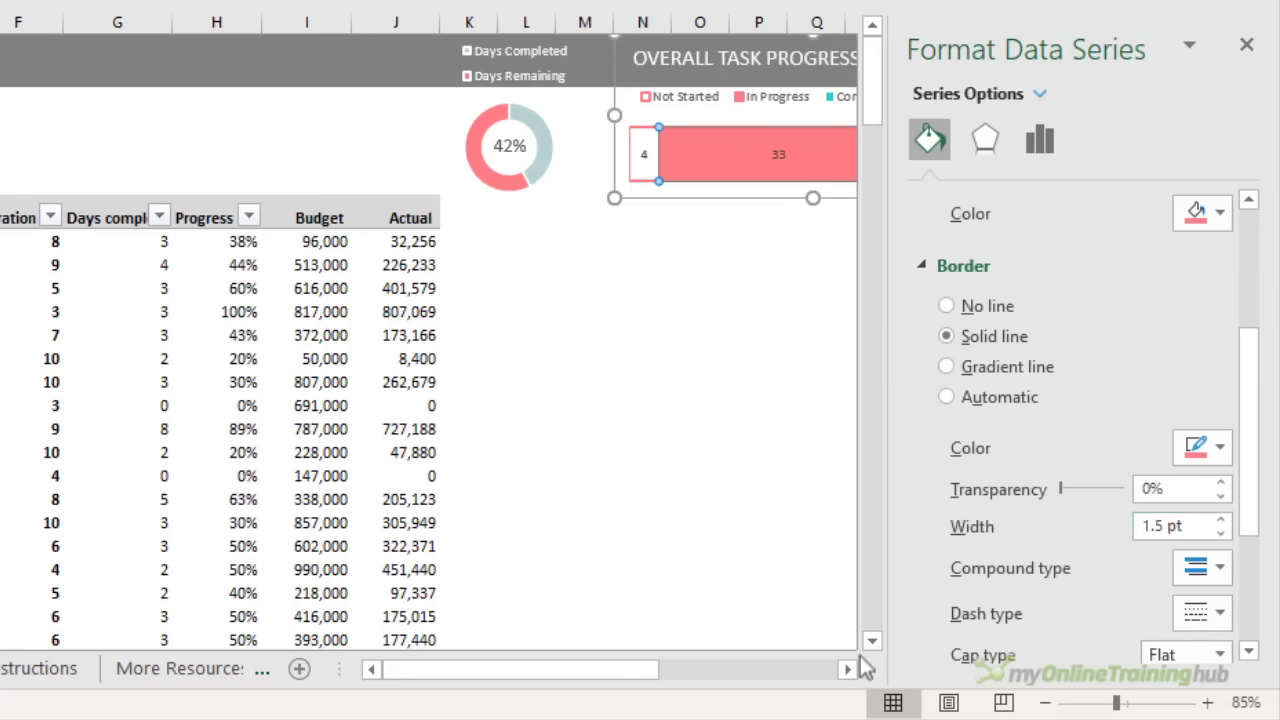
Fill the Completed segment with solid grey-blue
click(848, 668)
click(848, 668)
click(848, 668)
click(678, 168)
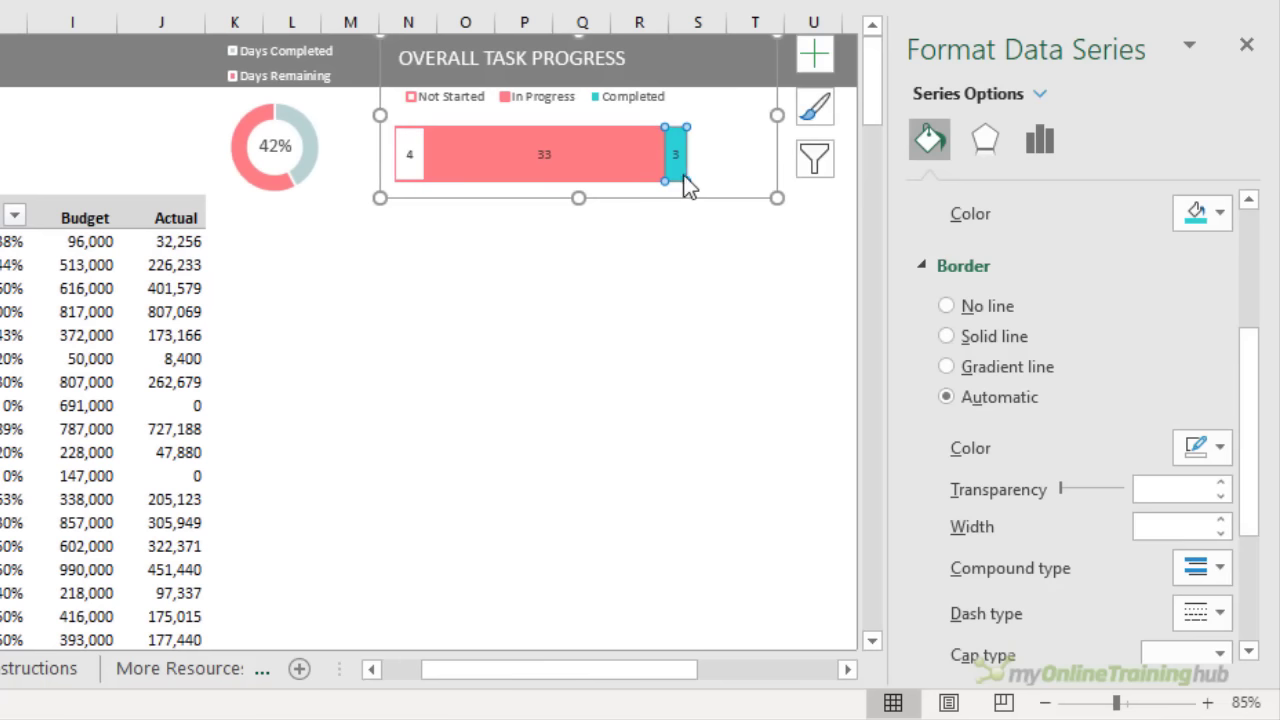
scroll(1075, 223, up, 3)
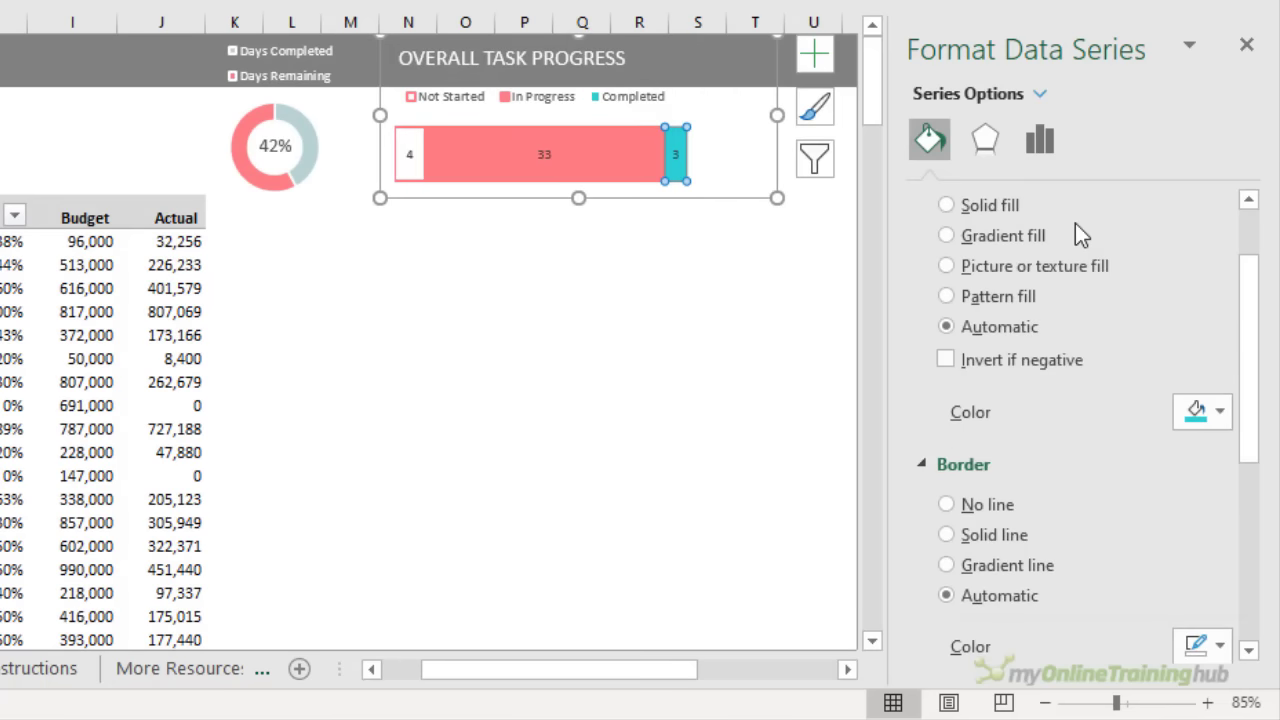
click(1013, 212)
click(1220, 412)
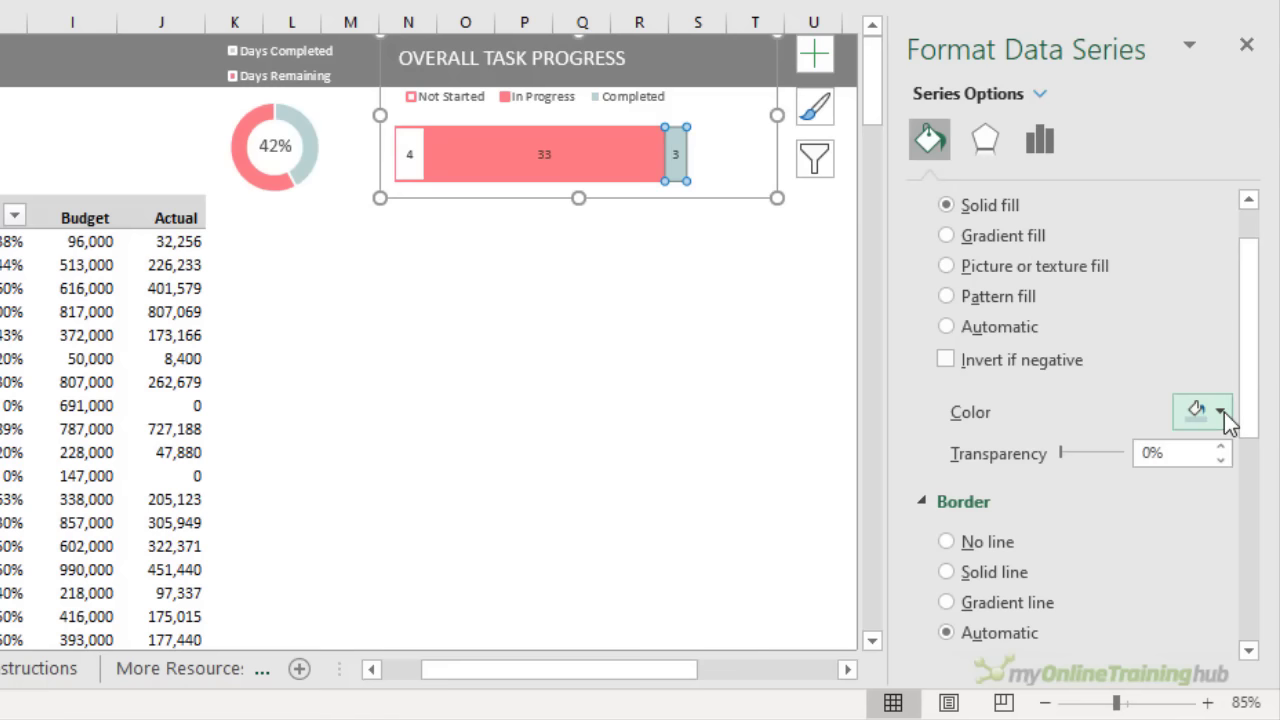
Give the Completed segment a solid light grey-blue 1.5 pt border
scroll(1169, 418, down, 3)
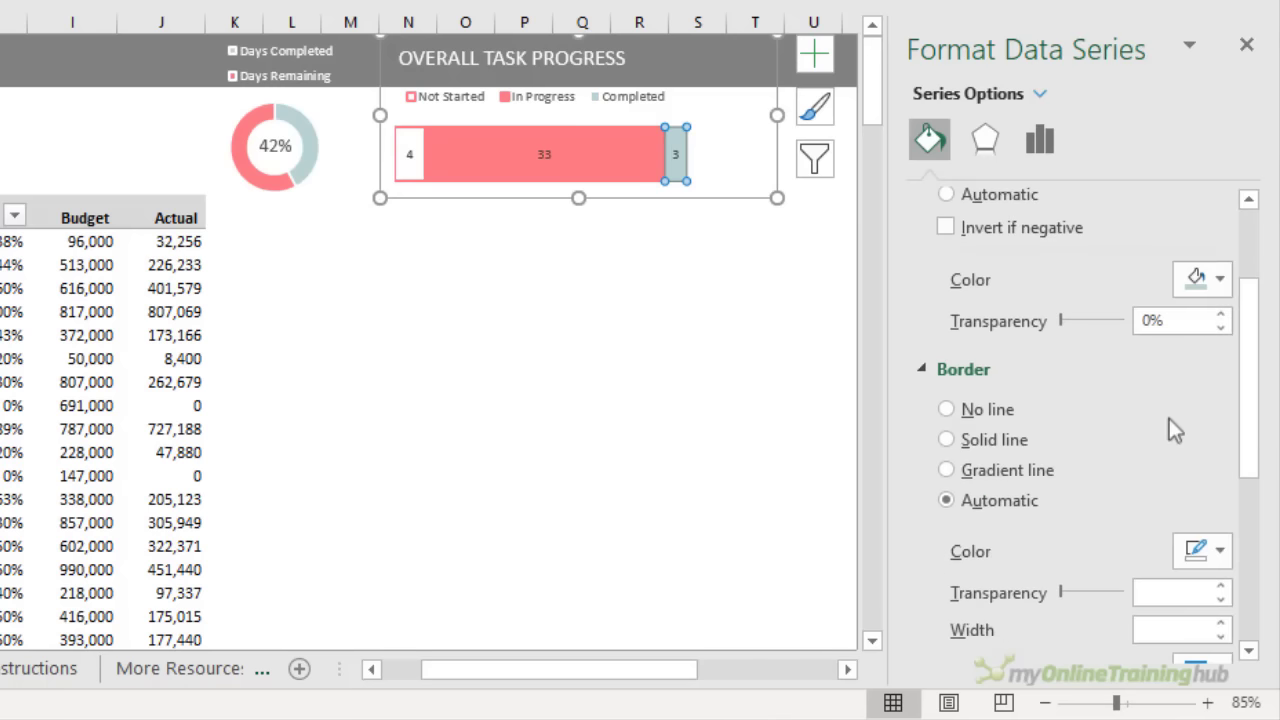
click(974, 439)
click(1205, 548)
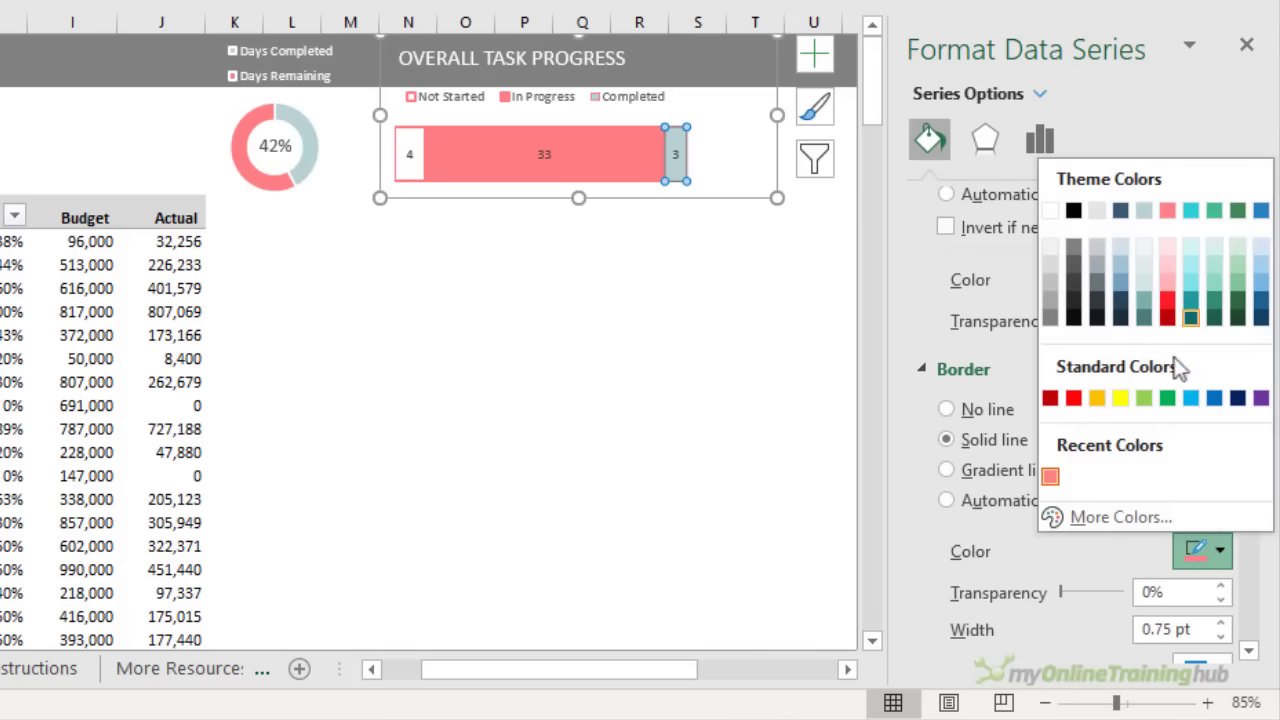
click(1148, 216)
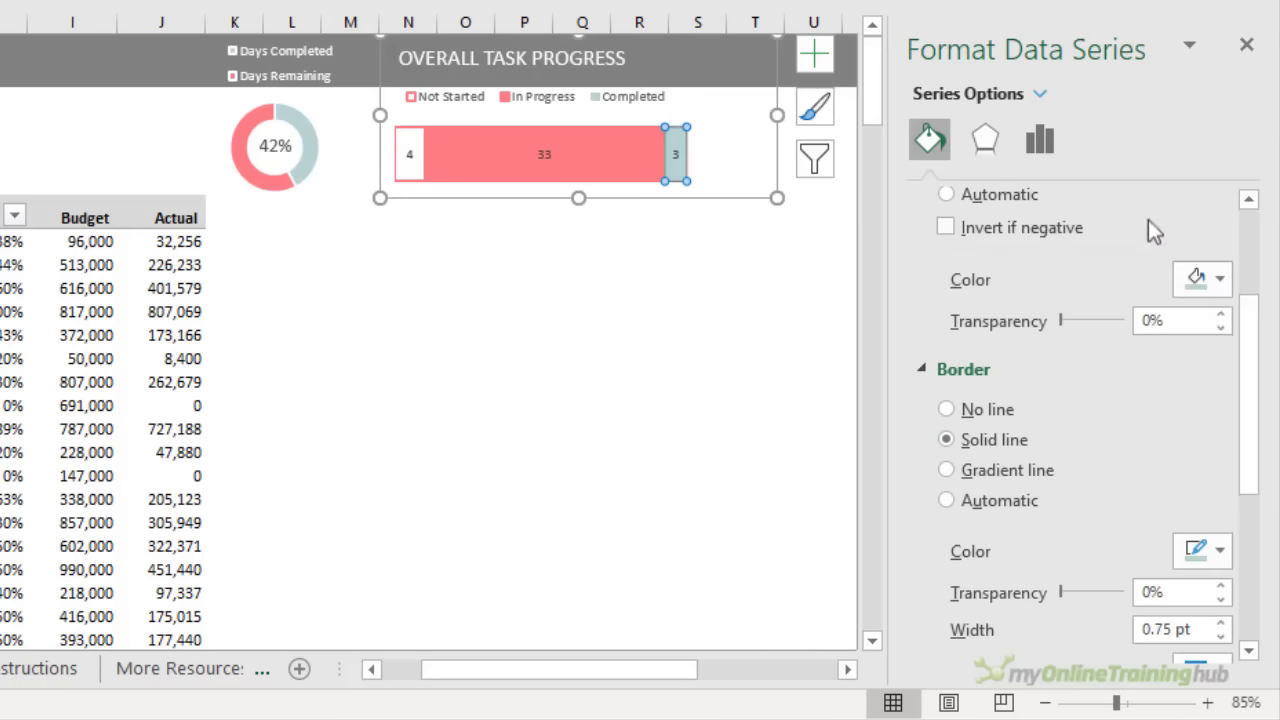
click(1221, 622)
click(1221, 622)
click(1221, 622)
click(691, 328)
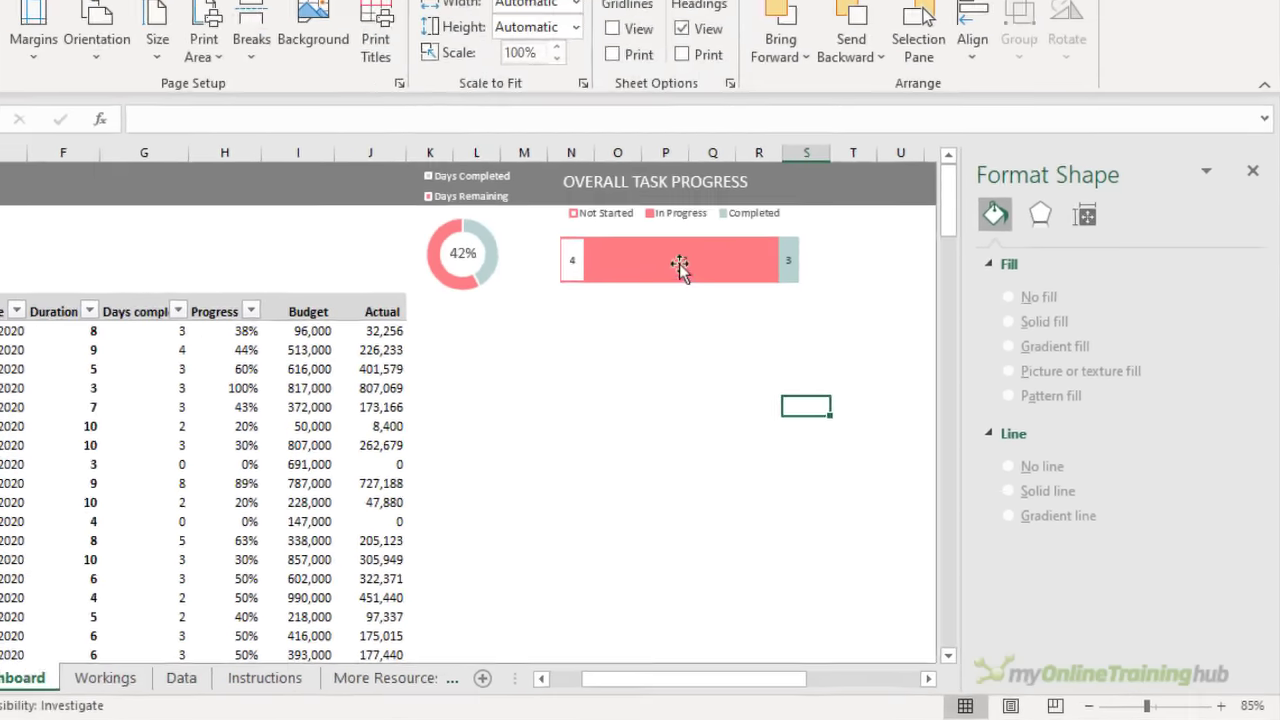
Nudge the task-progress chart's legend a little lower under the OVERALL TASK PROGRESS title
click(544, 154)
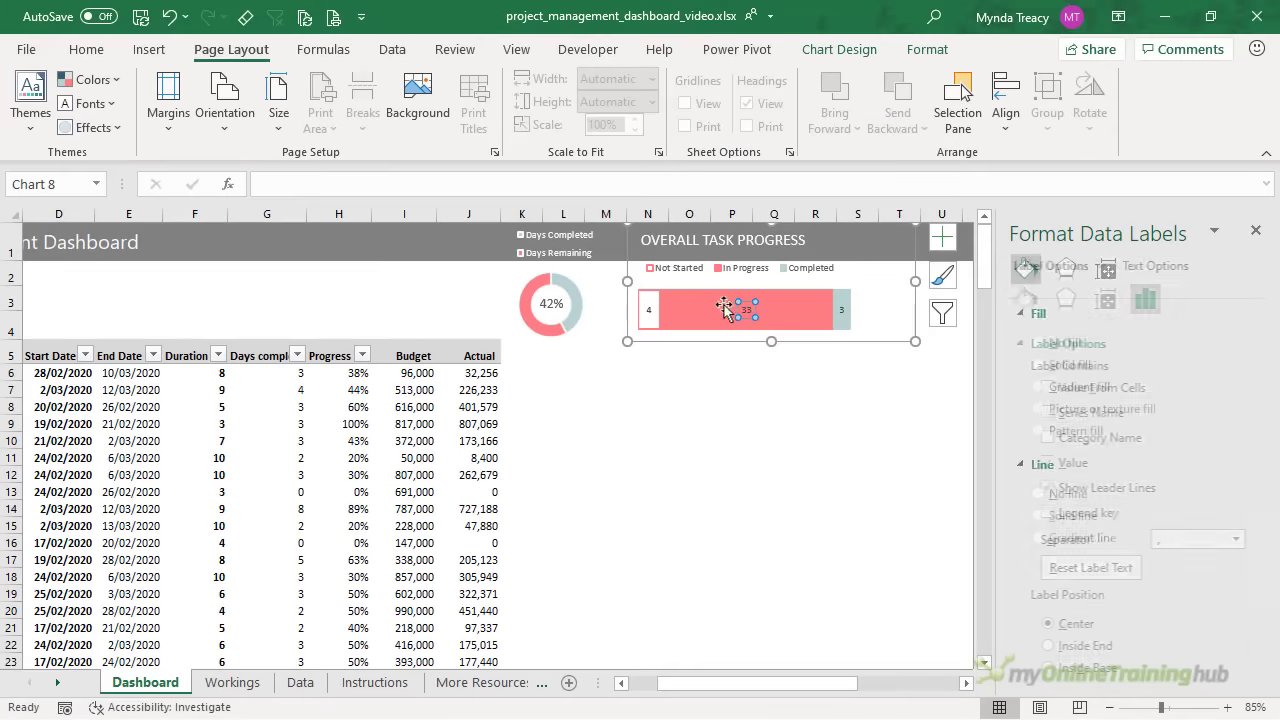
click(86, 49)
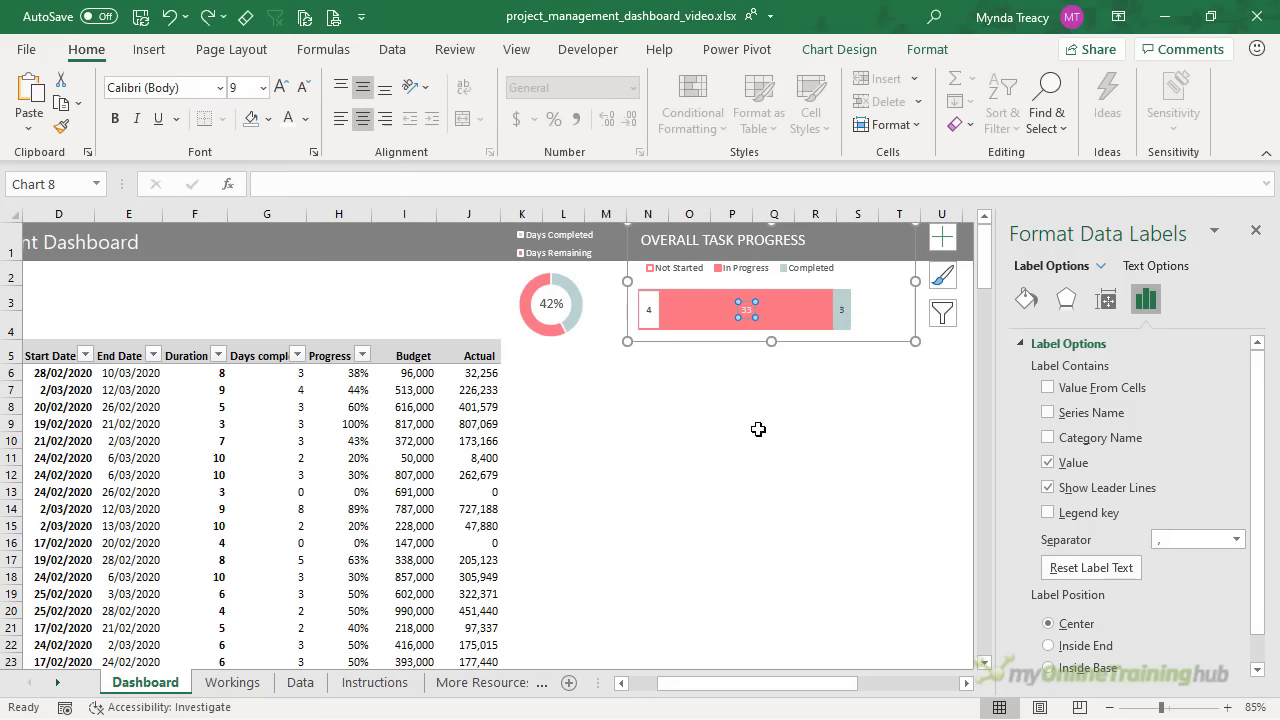
click(843, 316)
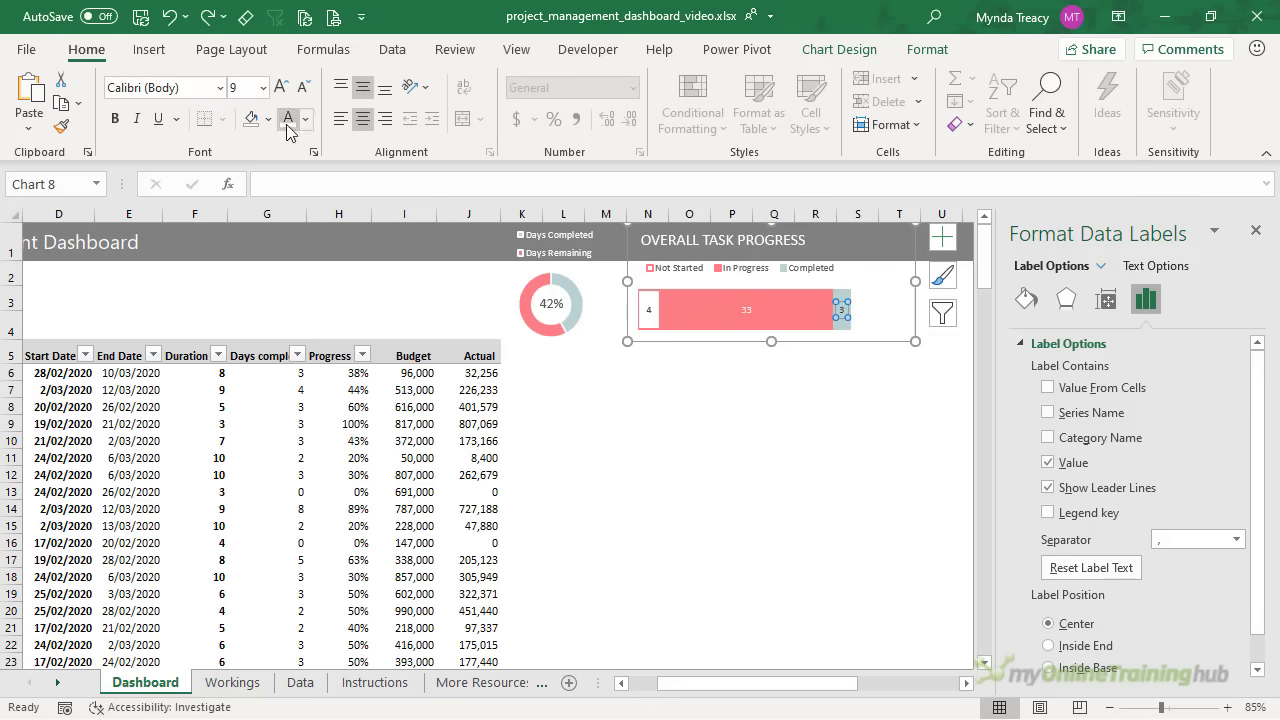
click(927, 305)
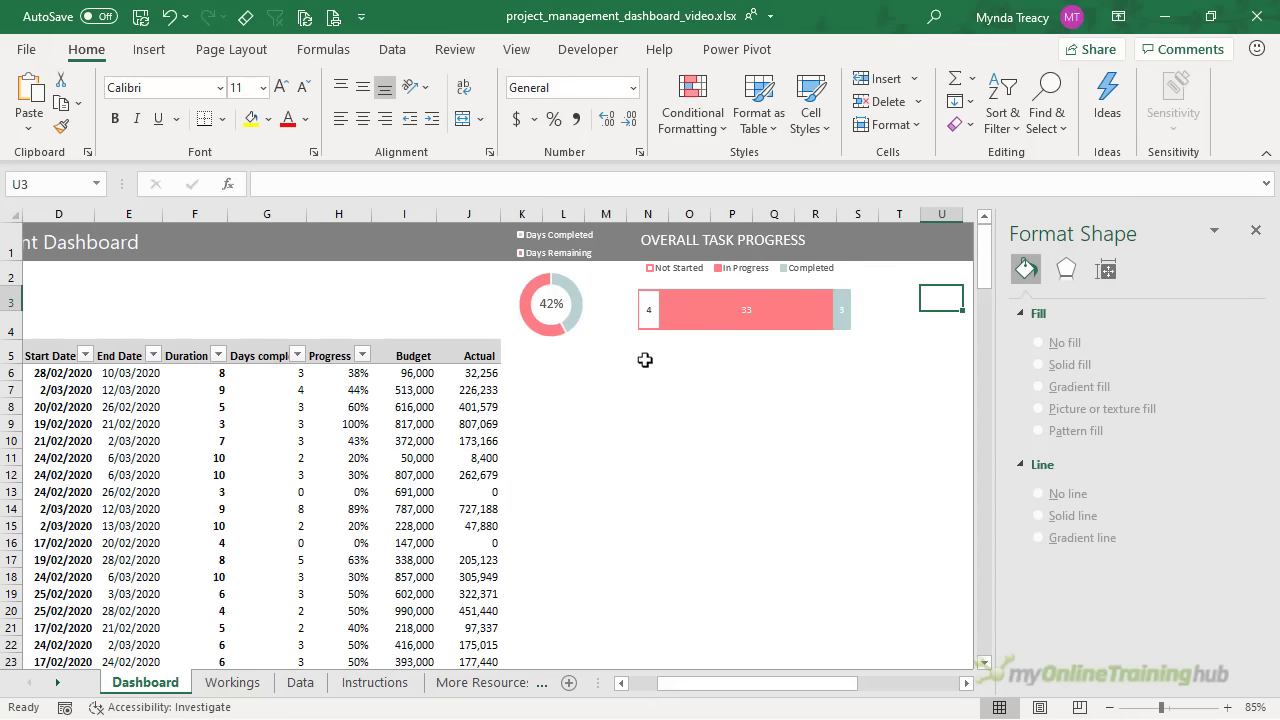
click(673, 276)
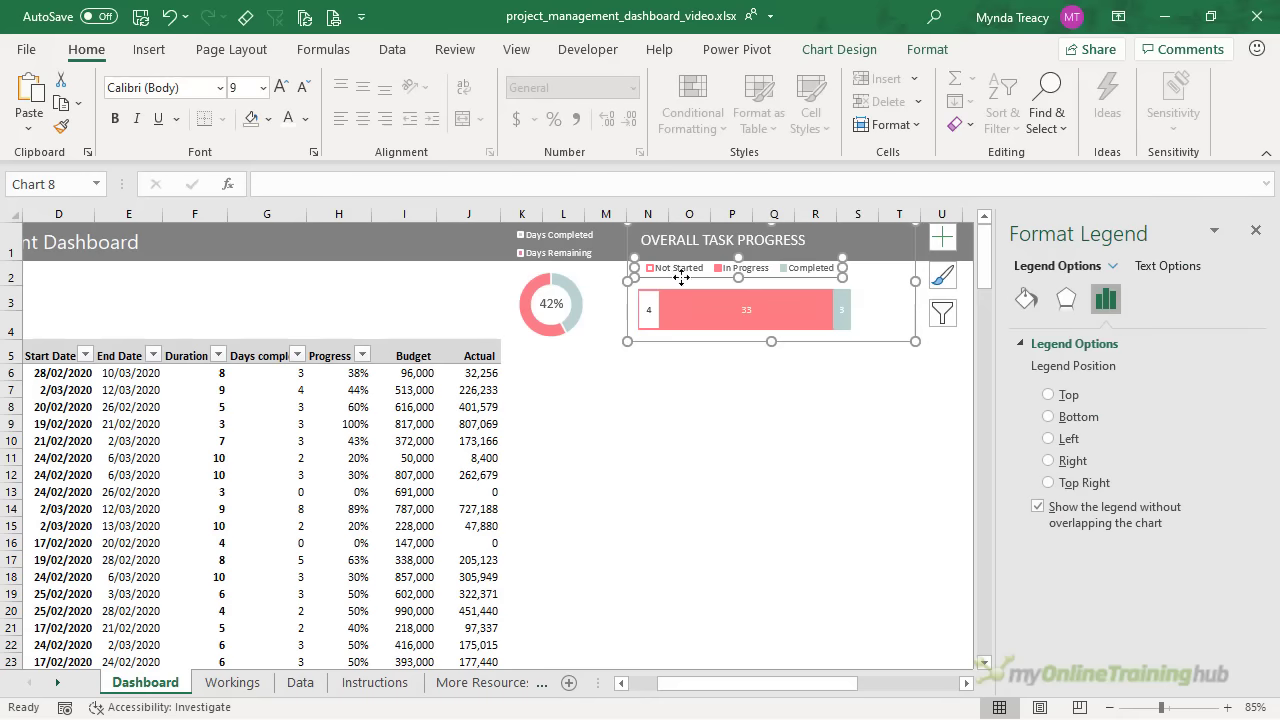
drag(681, 277, 681, 281)
click(419, 298)
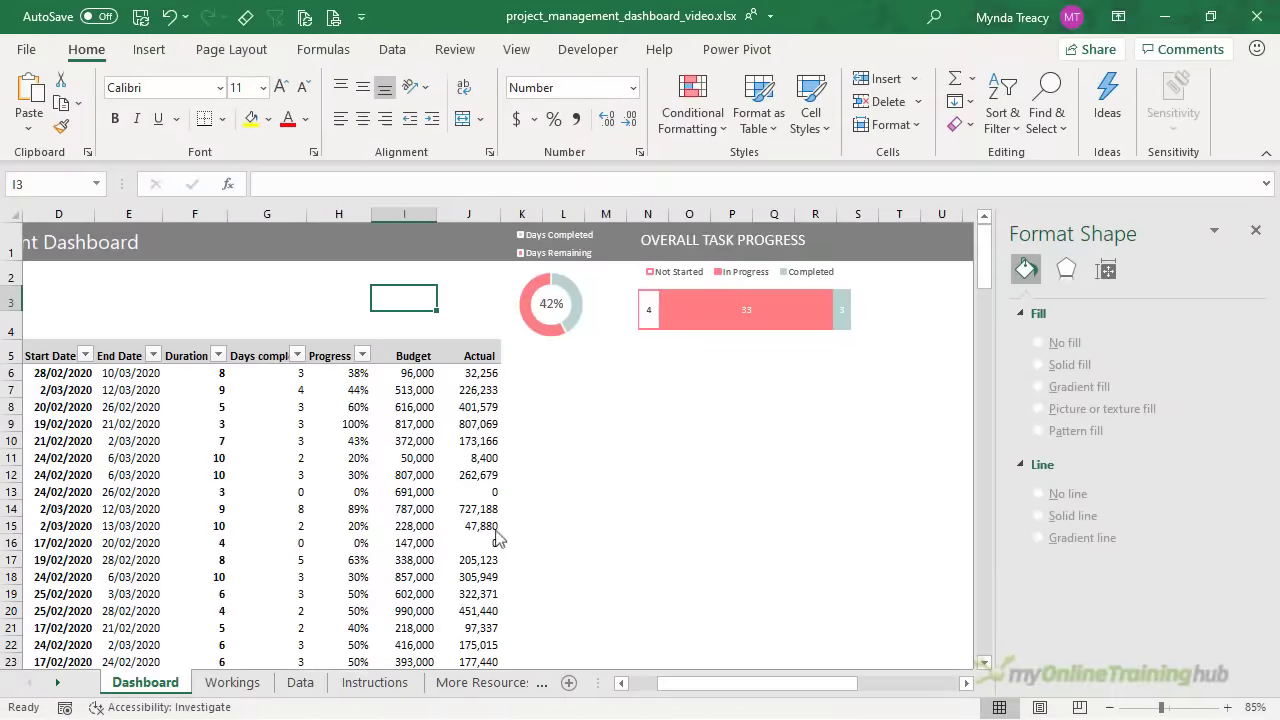
From the Data sheet, create an empty Table1 PivotTable at cell J3 of the Workings sheet
click(300, 682)
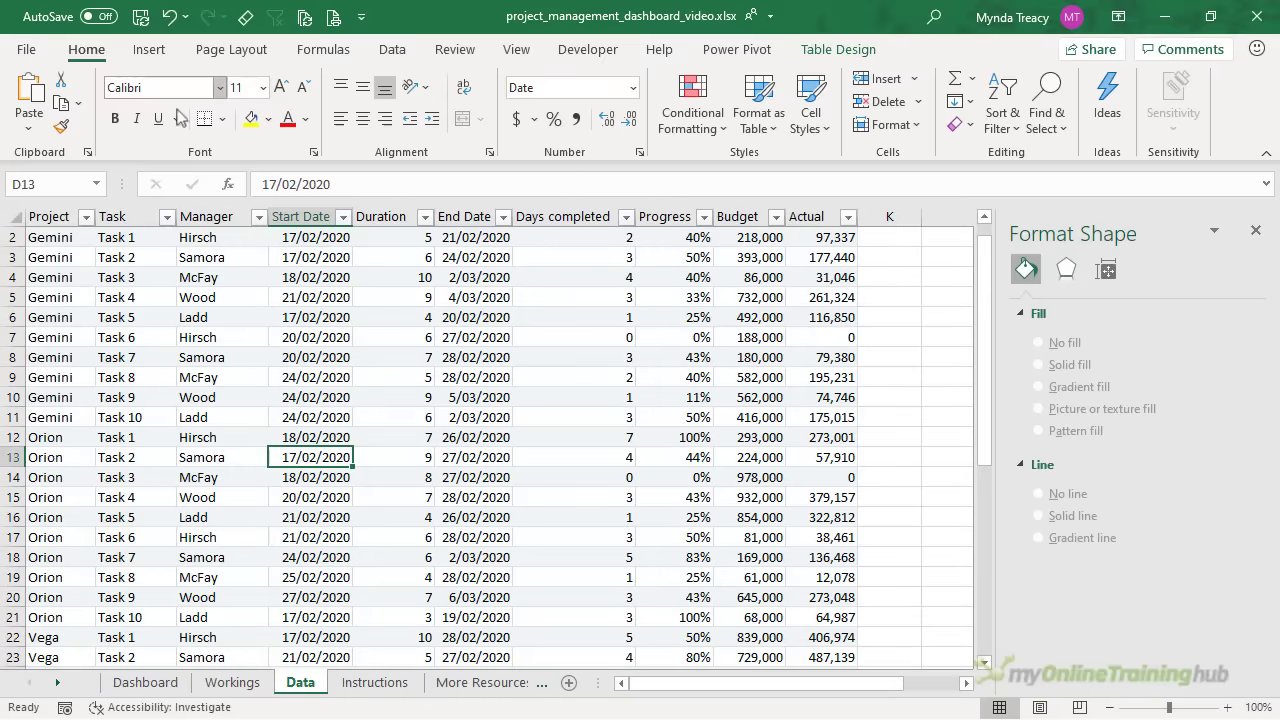
click(149, 49)
click(47, 98)
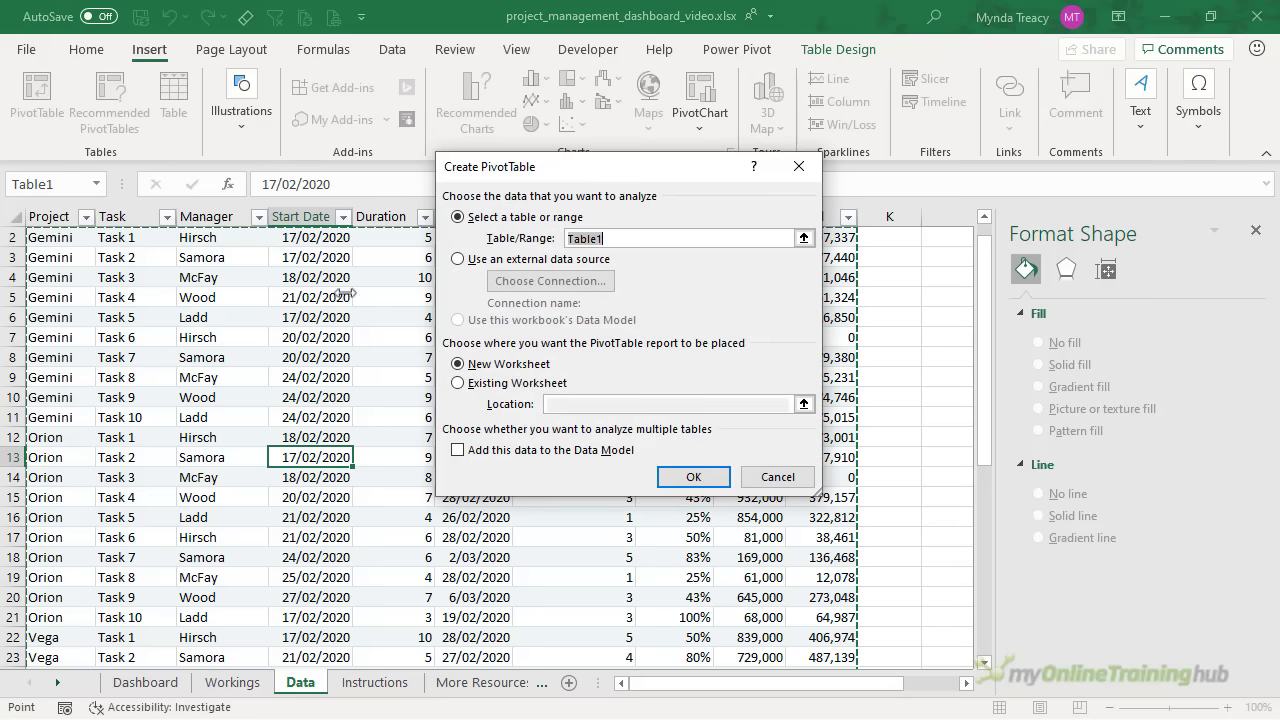
click(488, 383)
click(260, 682)
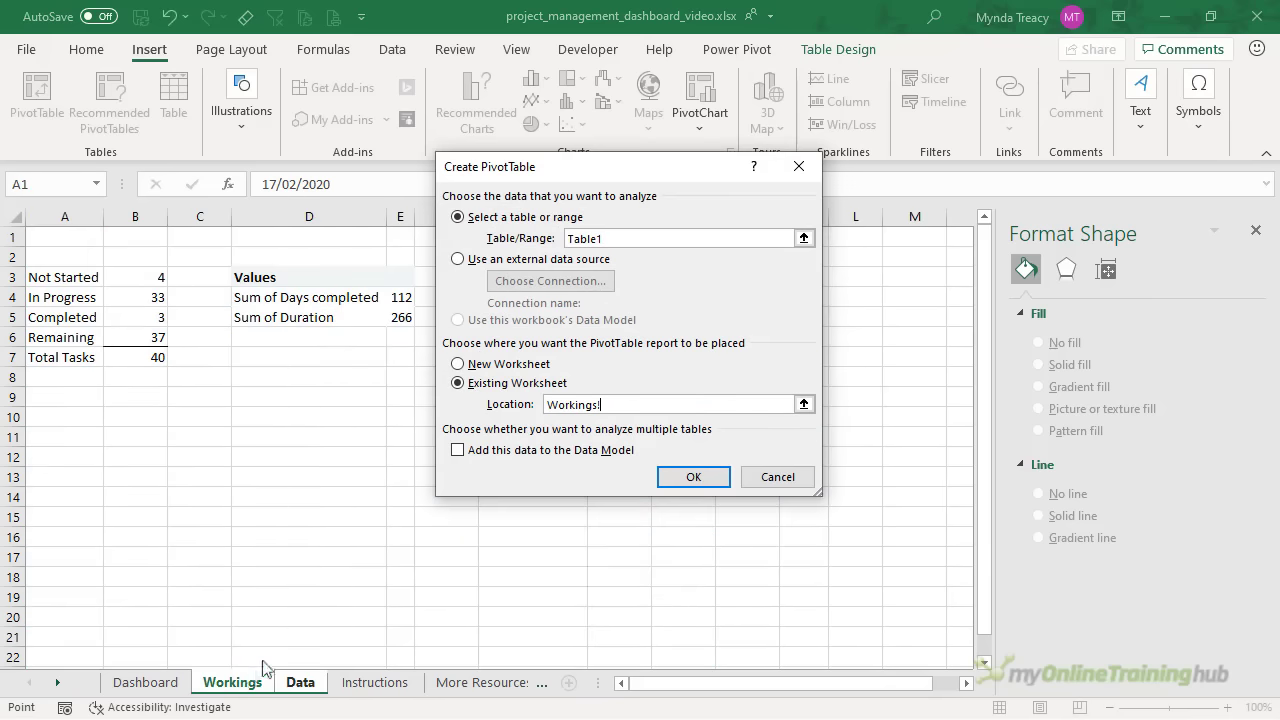
drag(571, 170, 231, 279)
click(754, 281)
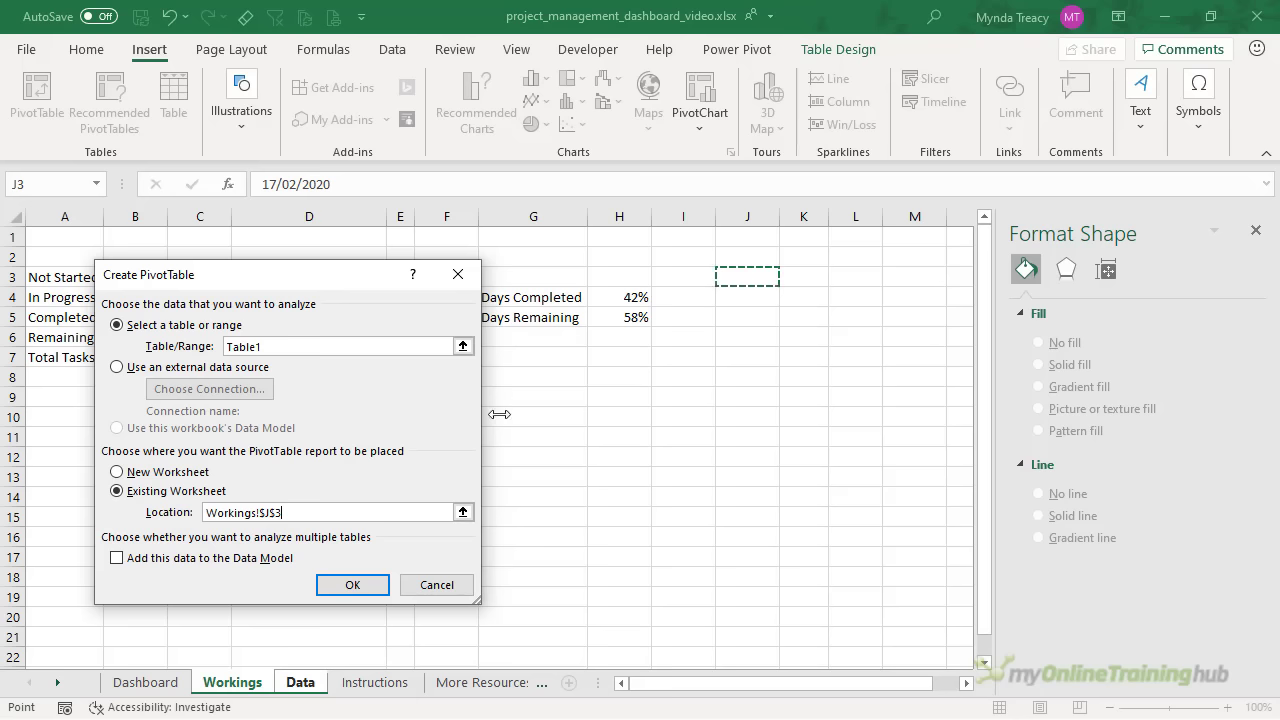
click(352, 586)
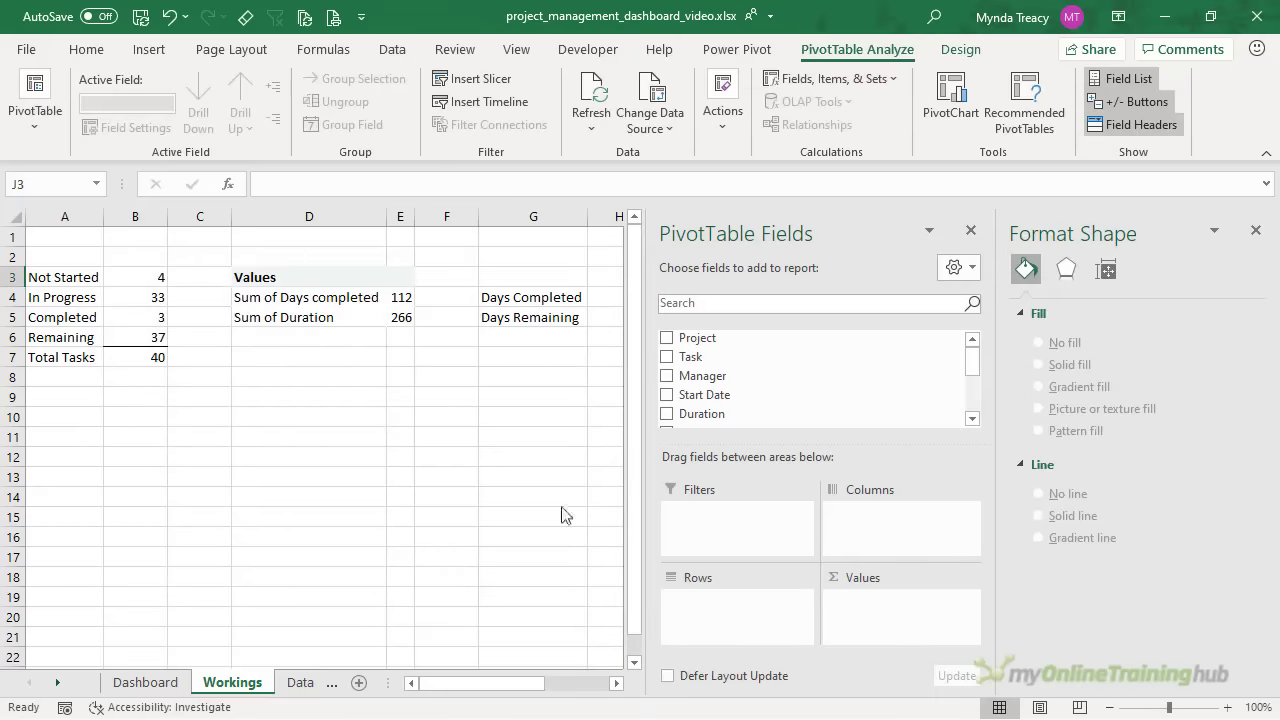
Add the Actual and Budget fields to the Workings PivotTable as sums
click(1256, 230)
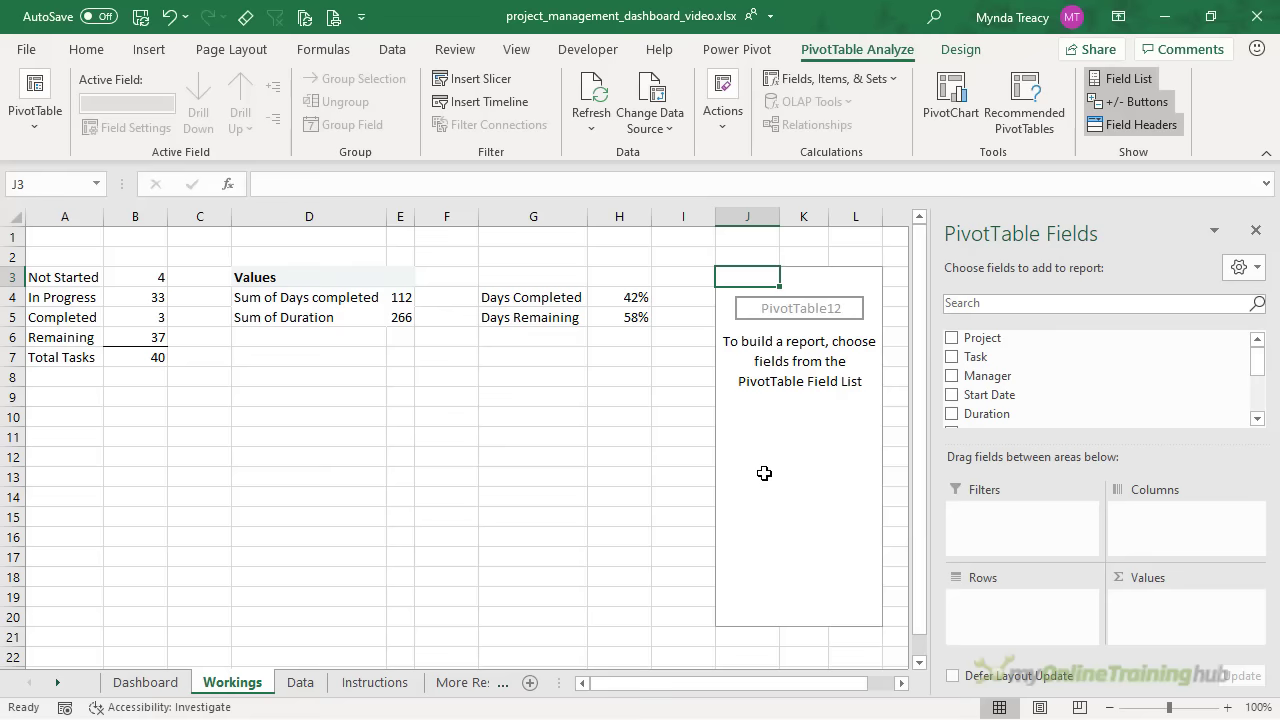
scroll(958, 395, down, 3)
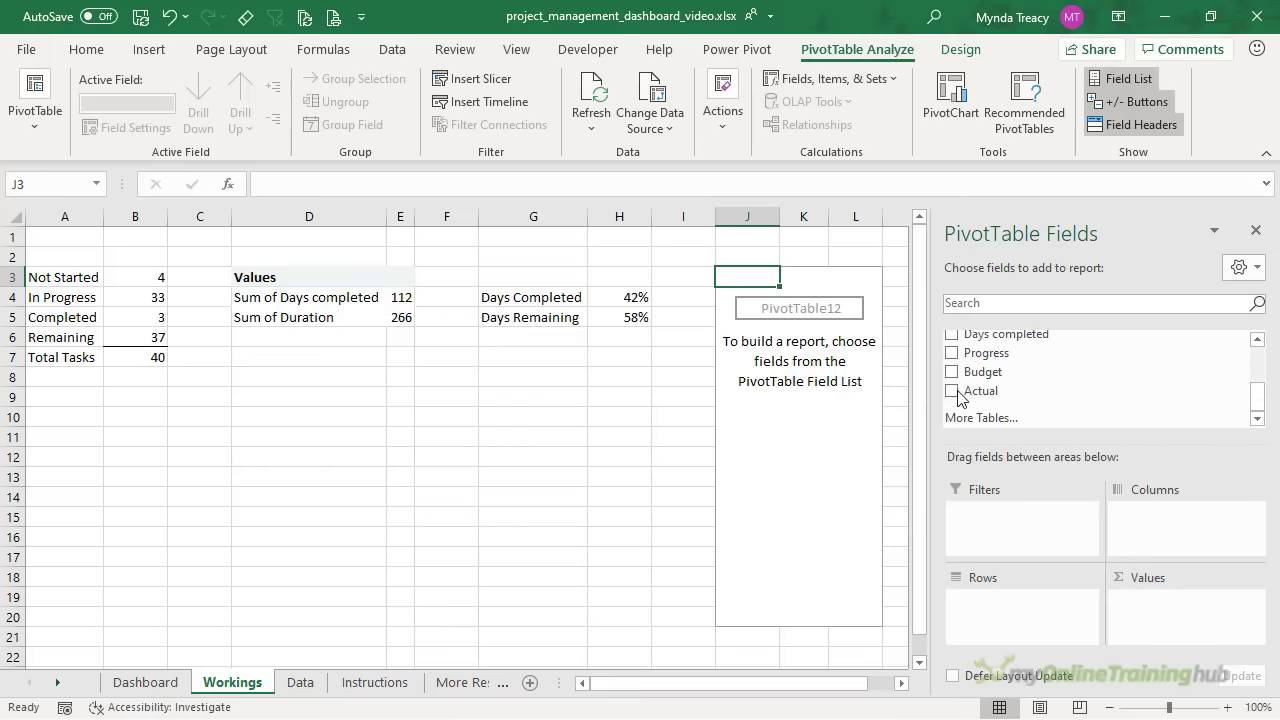
click(958, 395)
click(956, 374)
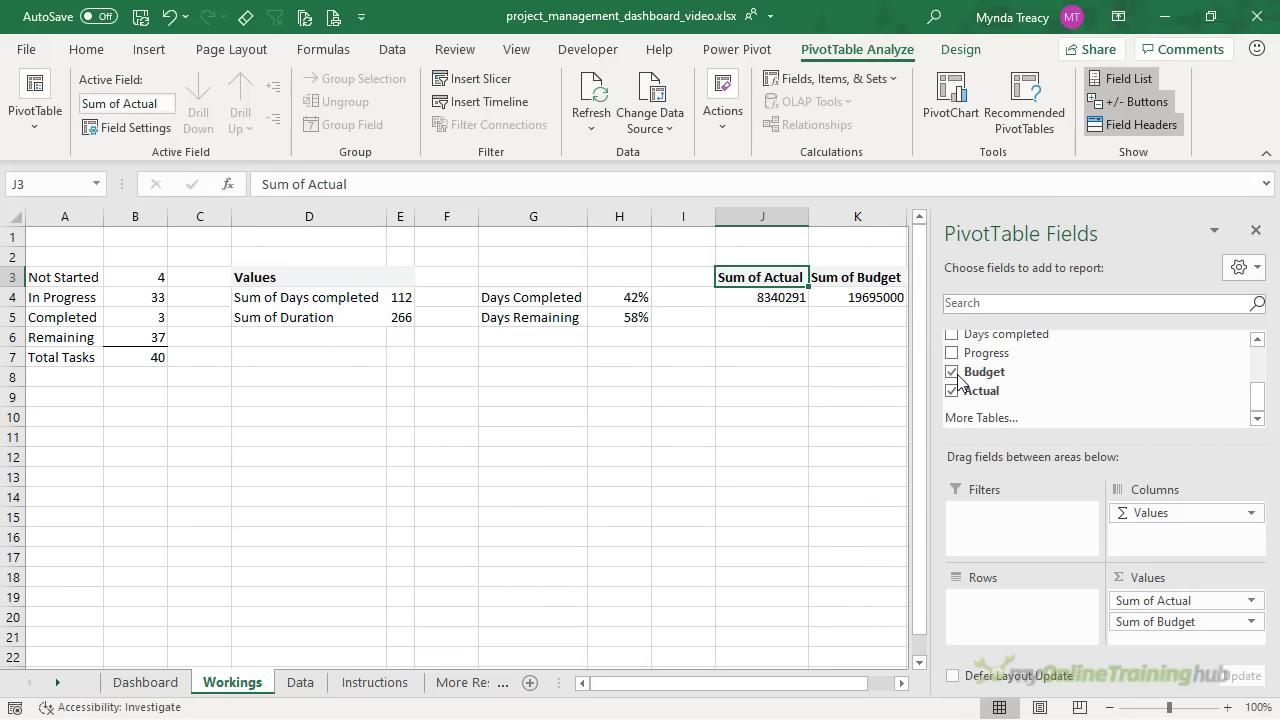
drag(930, 298, 990, 298)
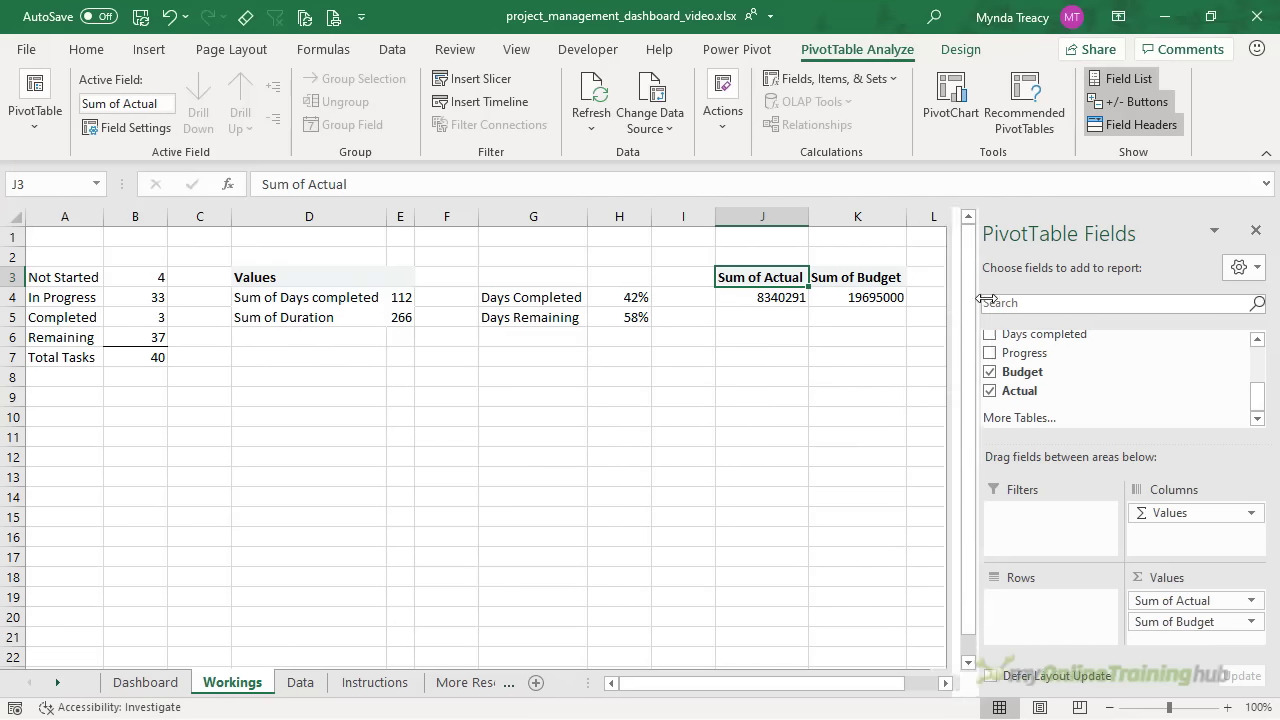
Begin entering the custom number format code '0.' for Sum of Actual
right_click(787, 306)
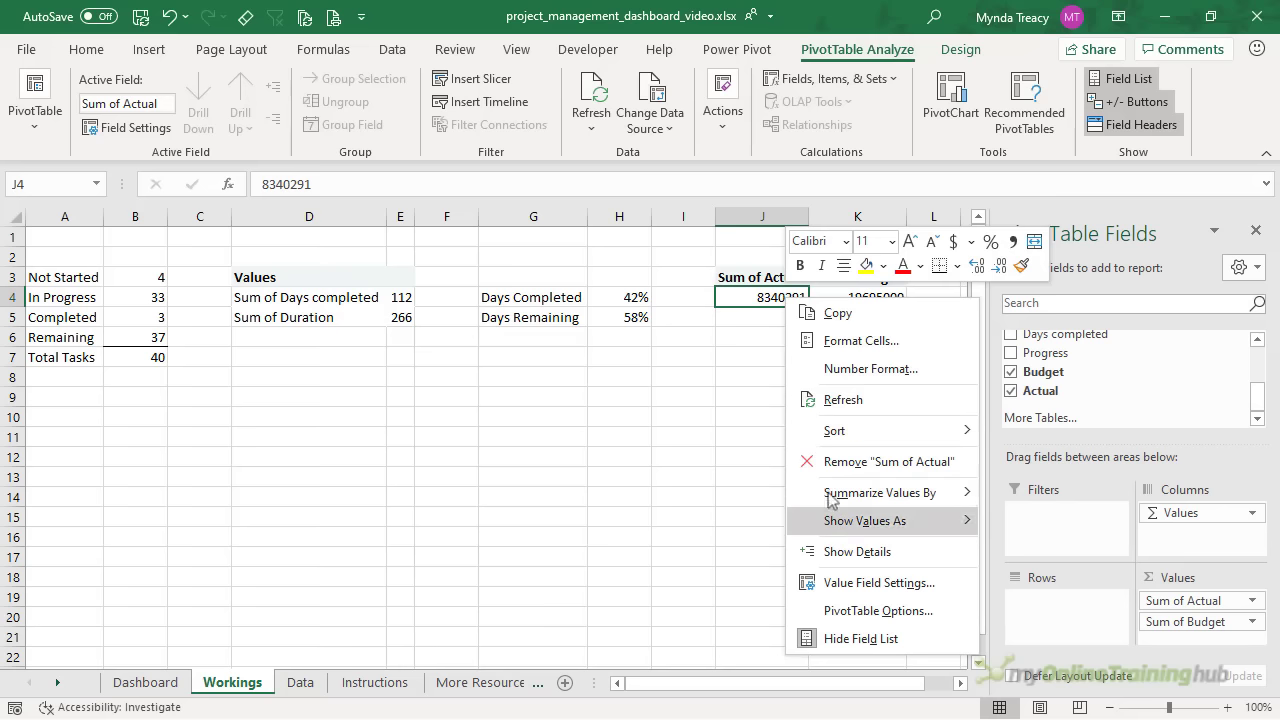
click(806, 582)
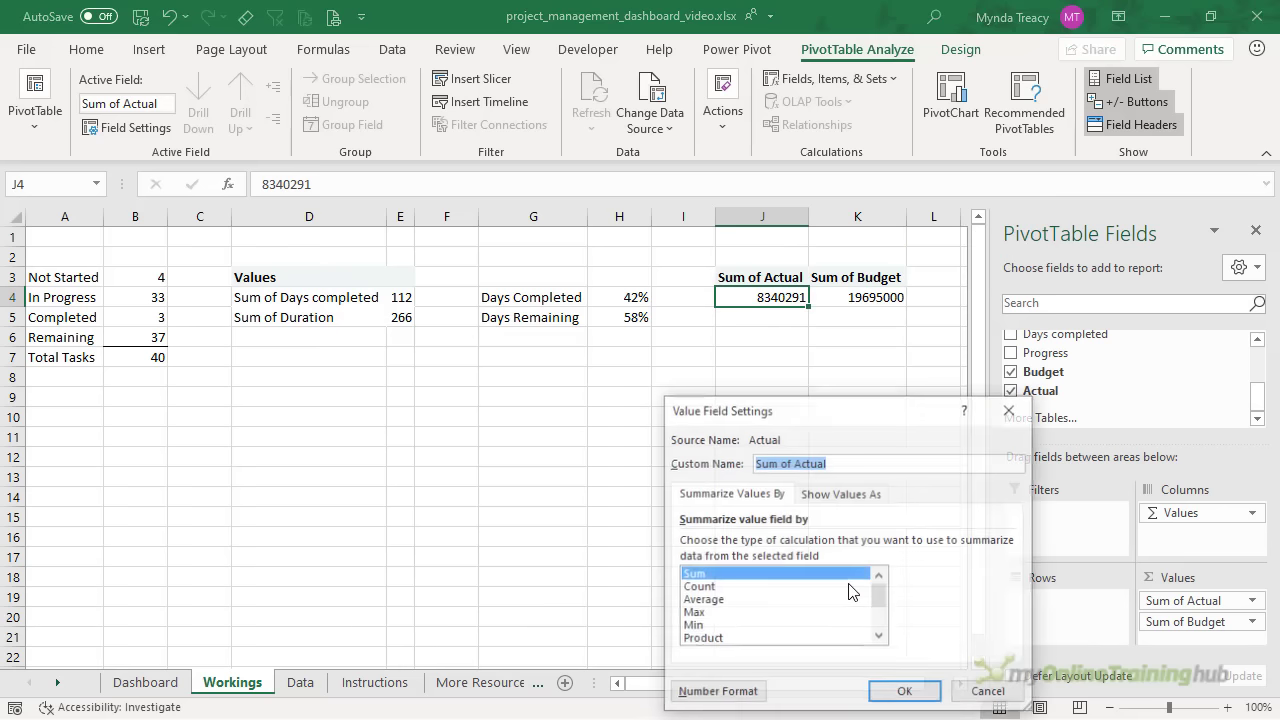
click(705, 692)
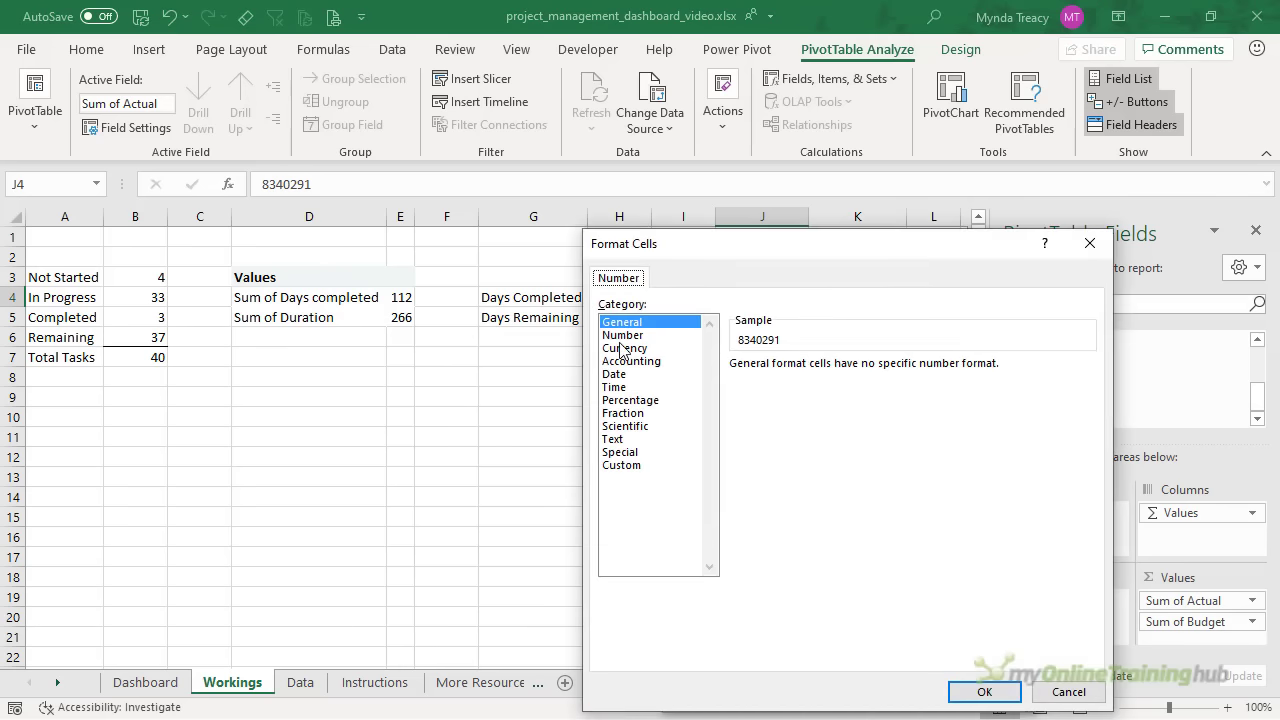
click(614, 468)
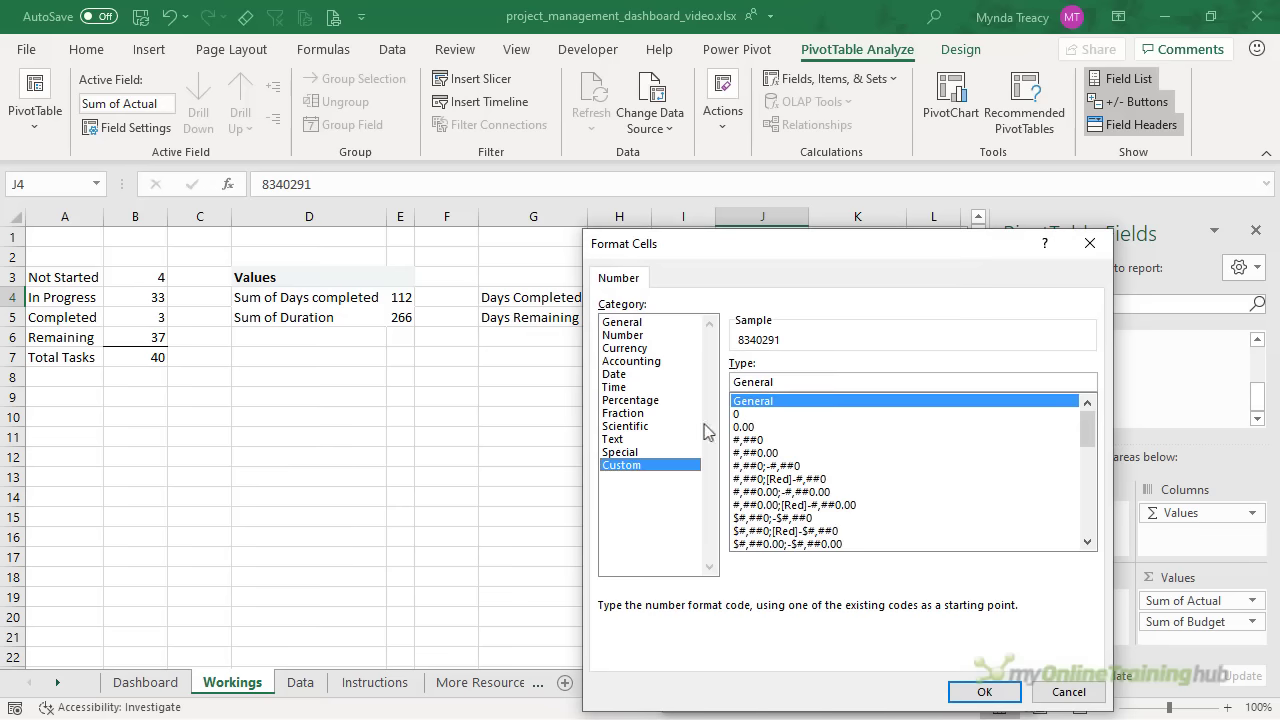
double_click(748, 381)
text(0.0,,\M;-0.0,,\M)
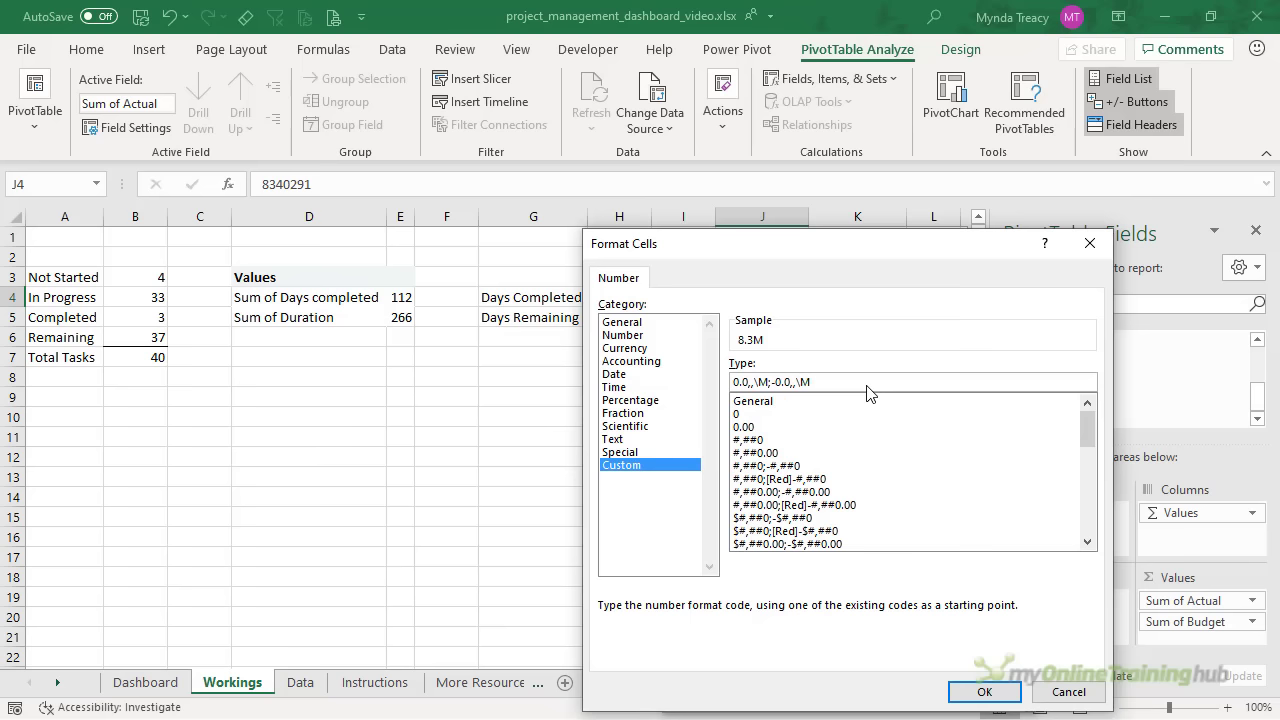
Apply the custom millions format 0.0,,\M to both the Actual and Budget pivot totals
click(984, 692)
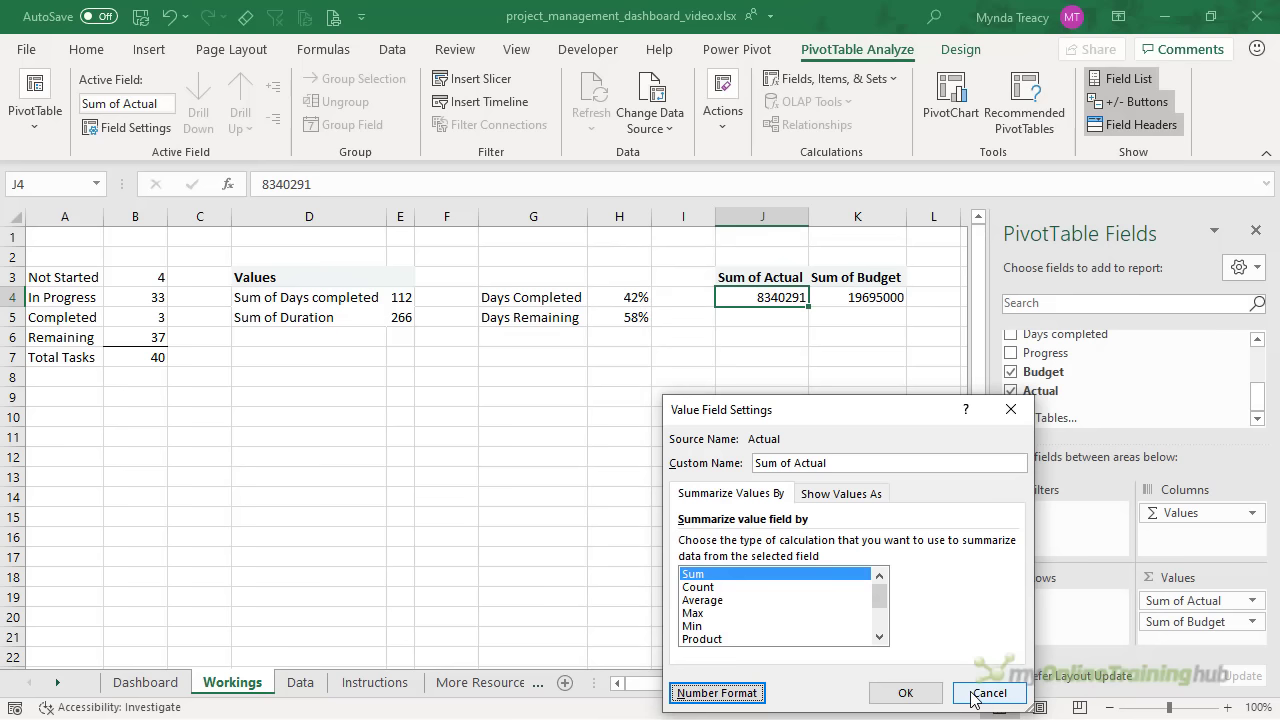
click(928, 698)
right_click(866, 308)
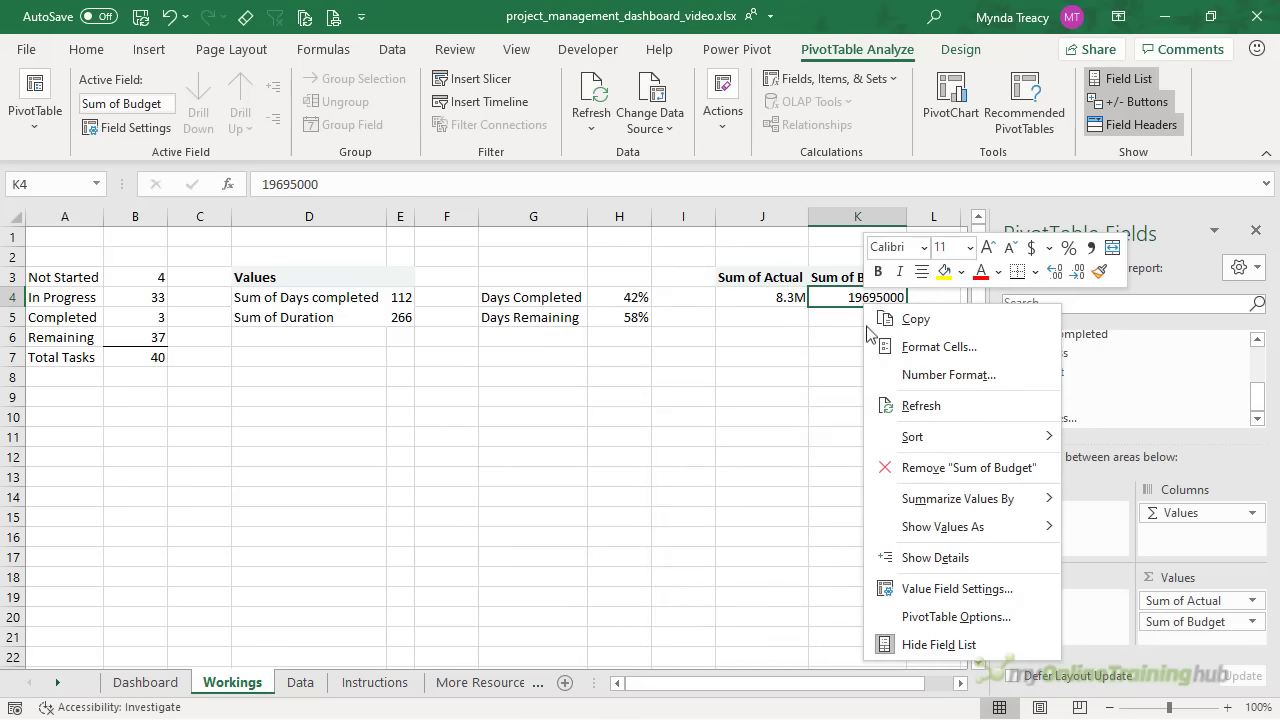
click(912, 589)
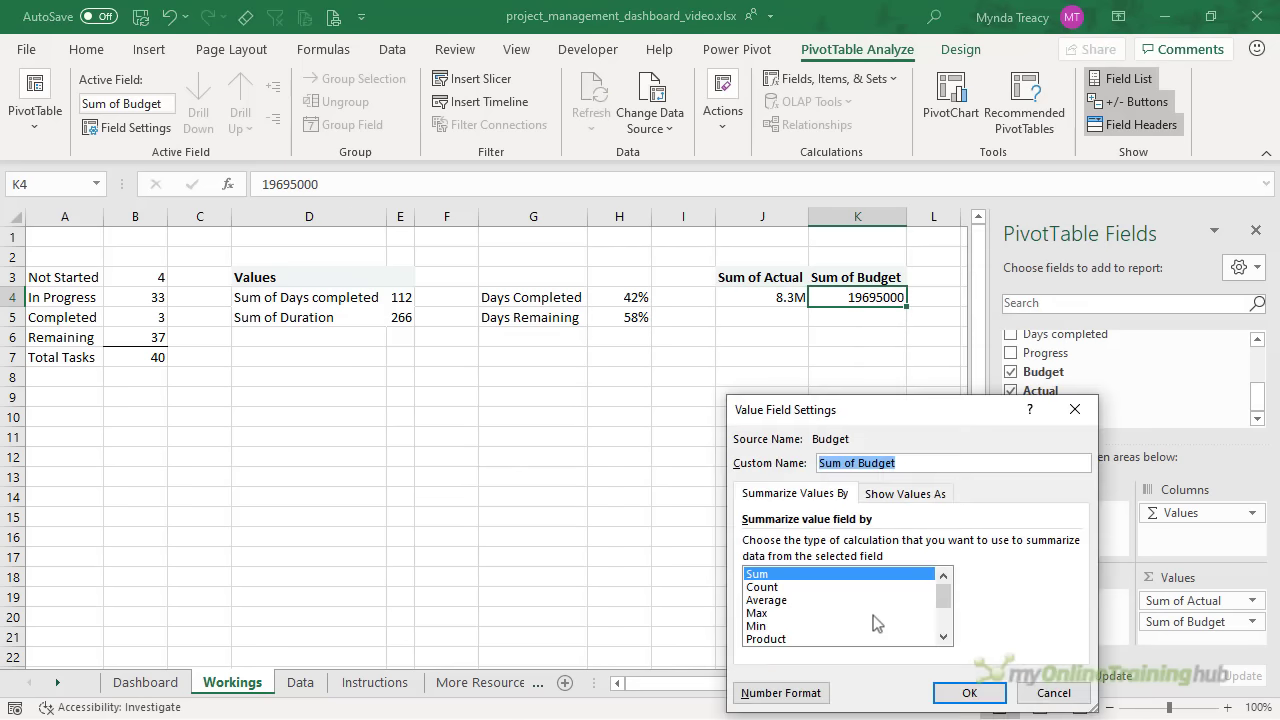
click(780, 693)
click(720, 464)
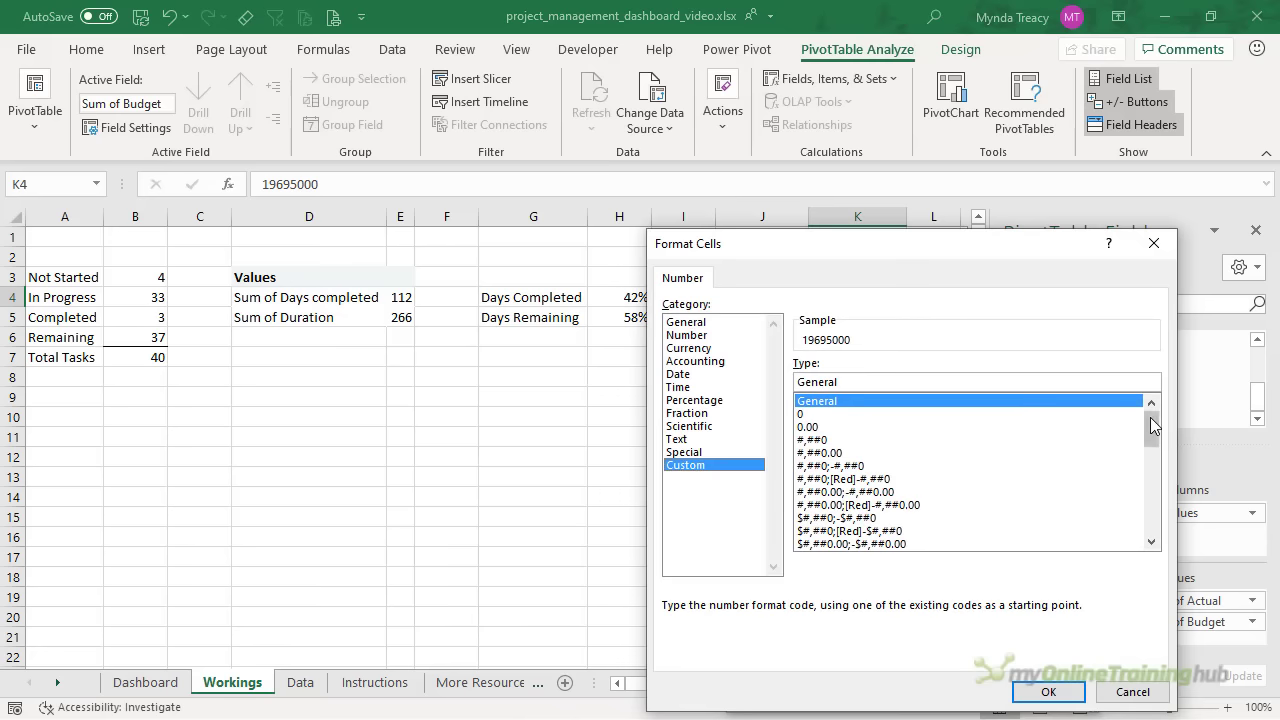
drag(1152, 425, 1151, 550)
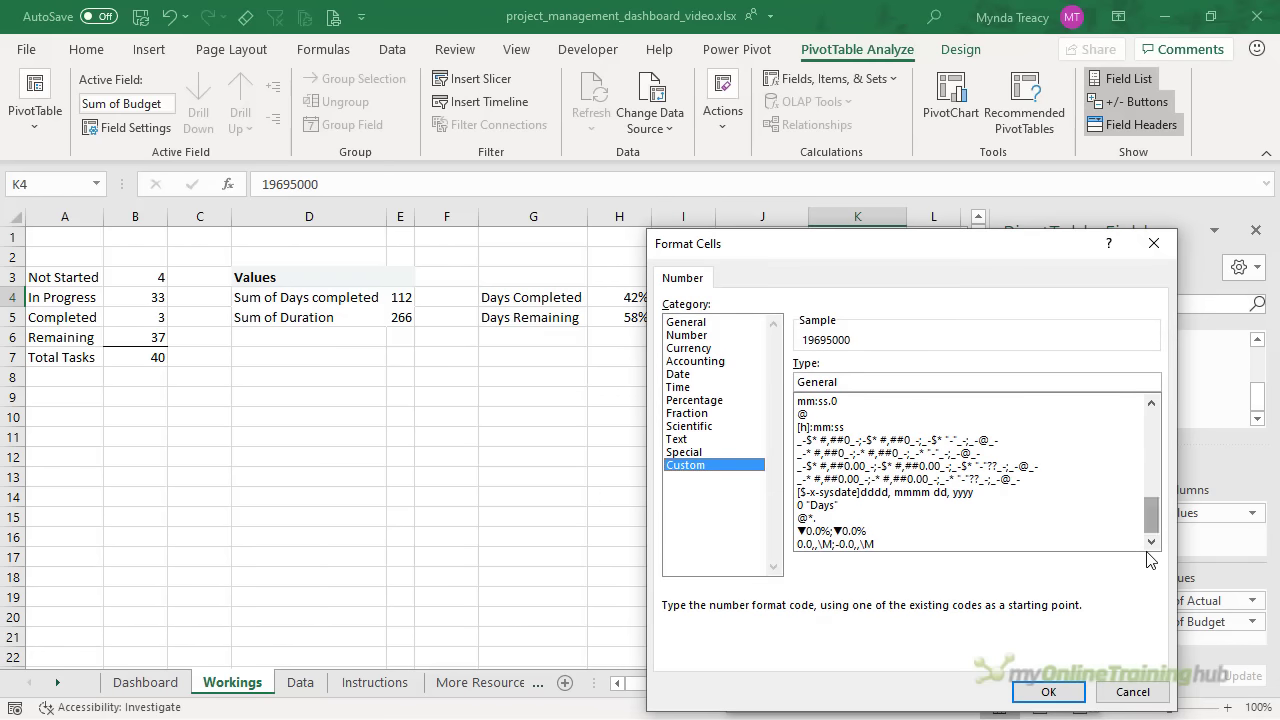
click(863, 545)
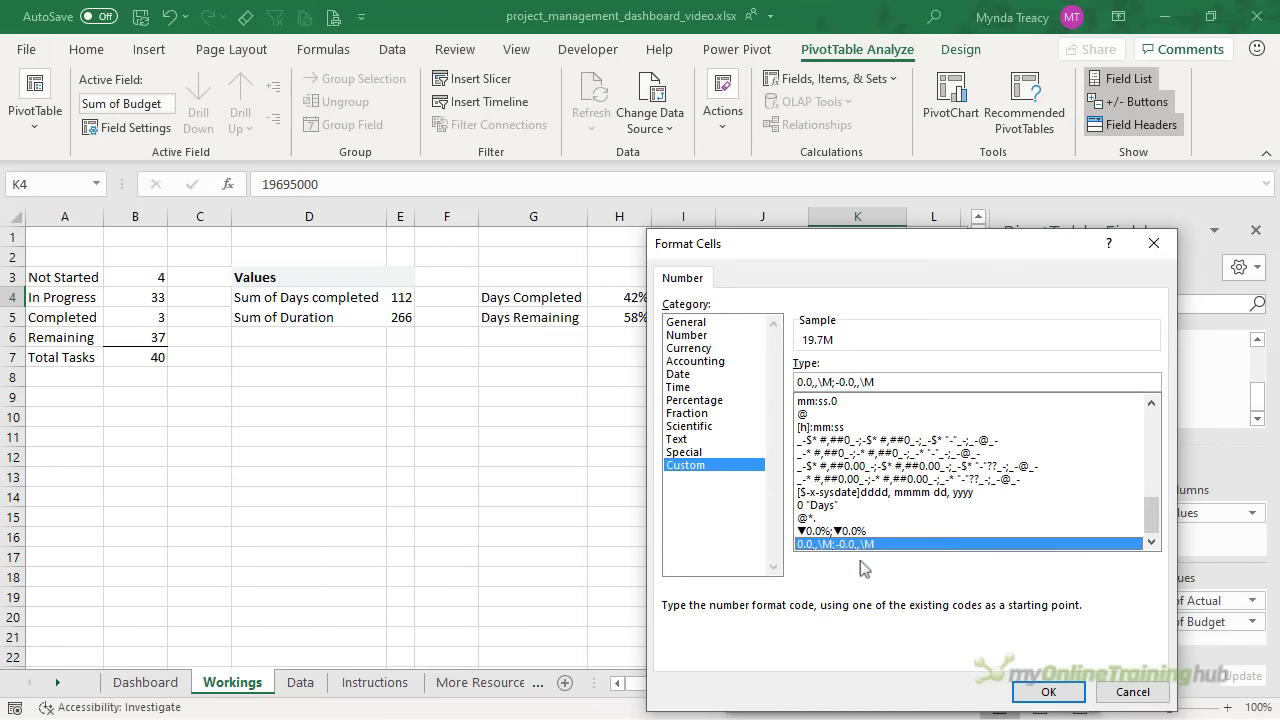
click(1047, 693)
click(974, 694)
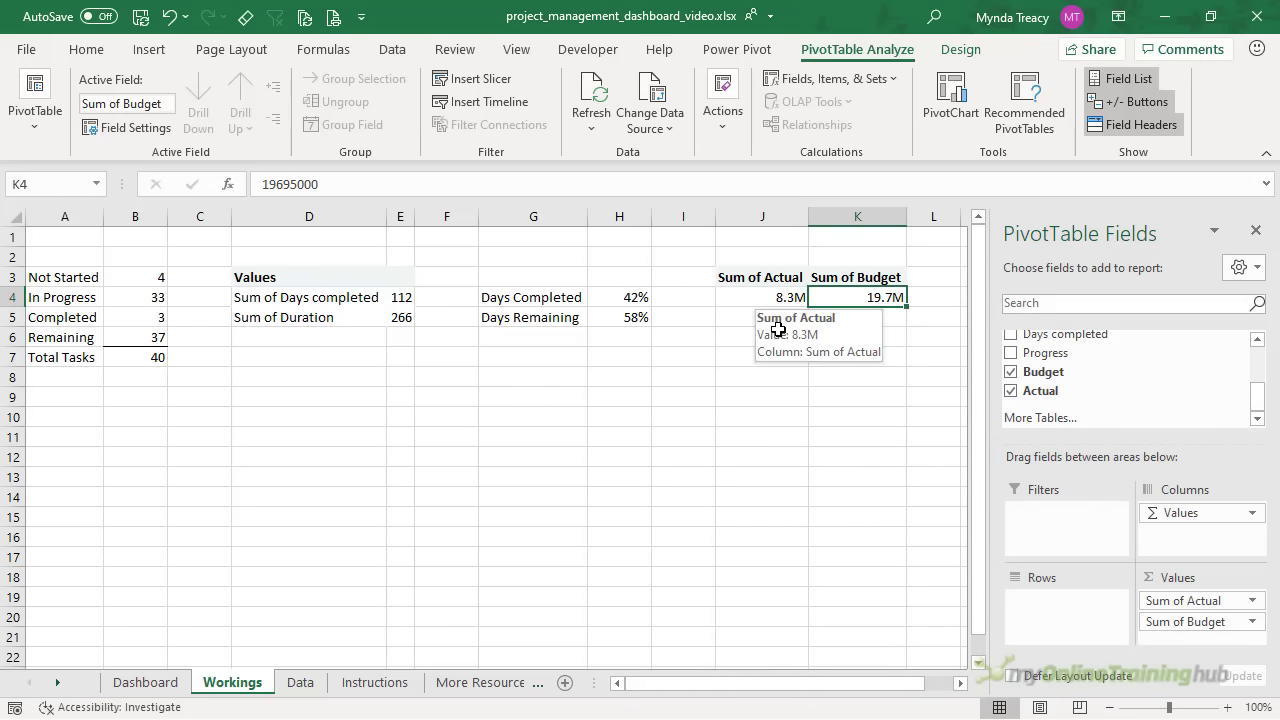
Rename the pivot value headers in J3 and K3 to Actual and Budget
key(Left)
key(Up)
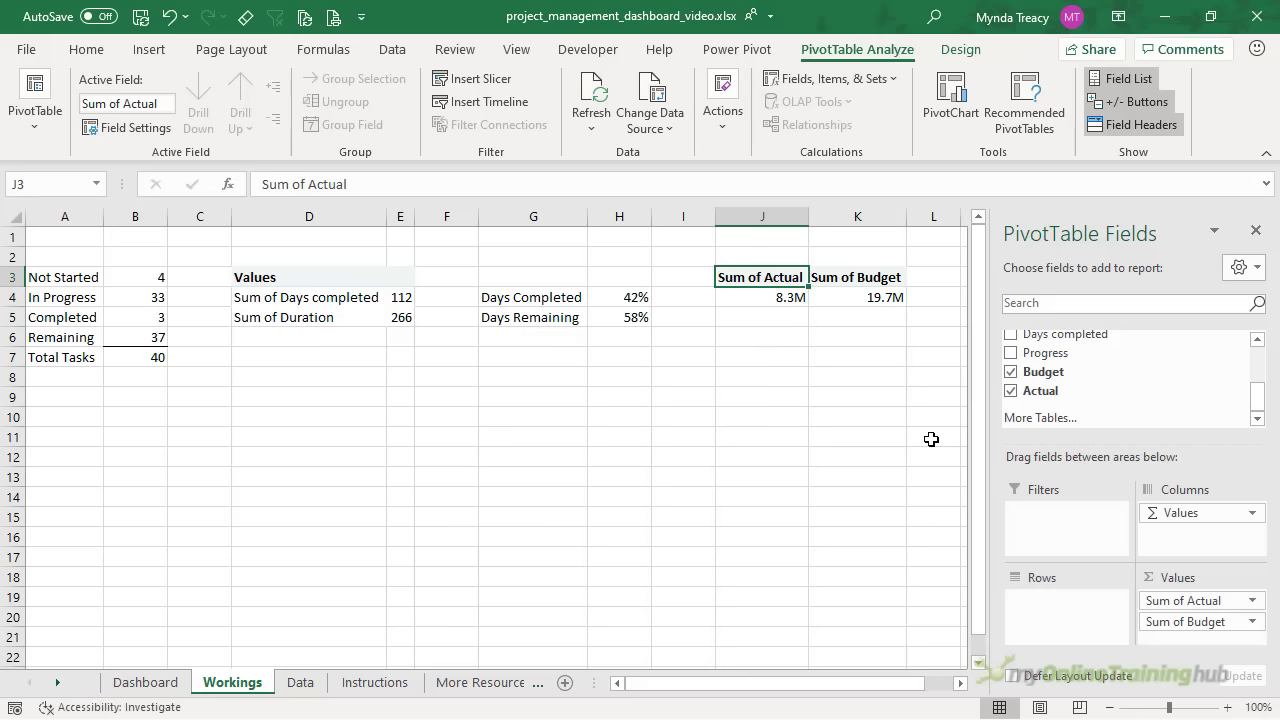
text(Actual)
key(Tab)
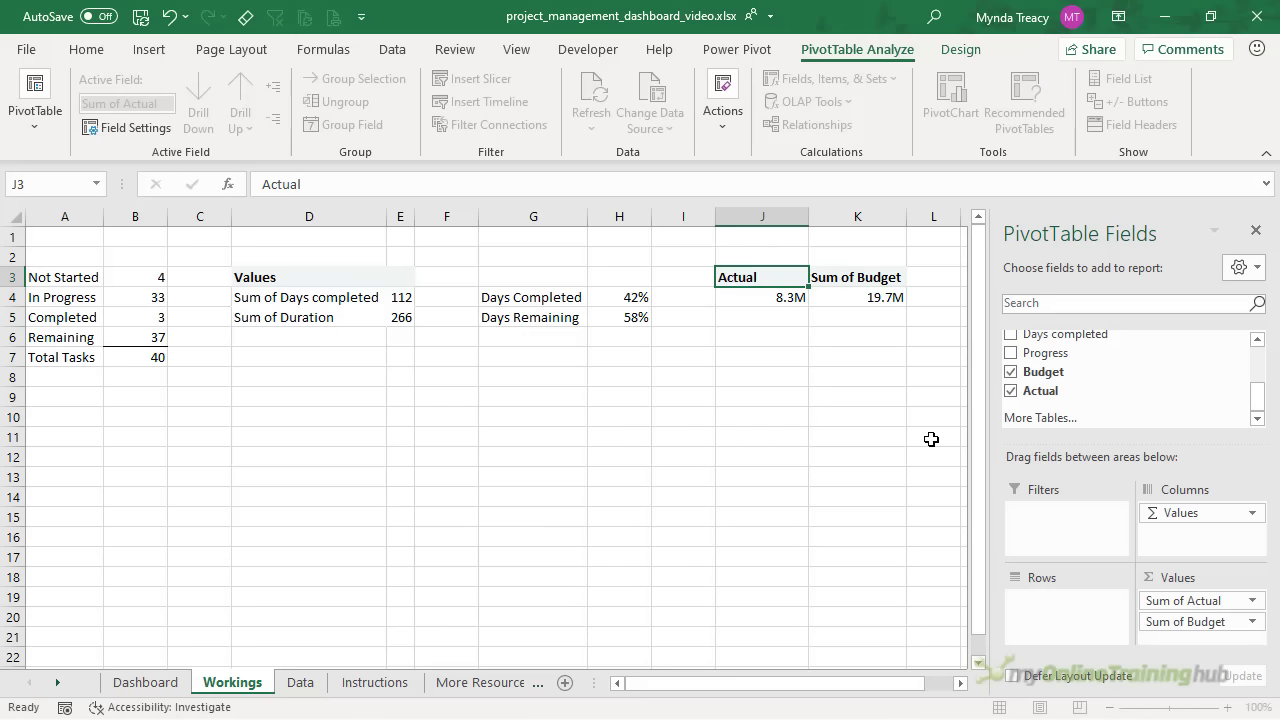
text(Budgt)
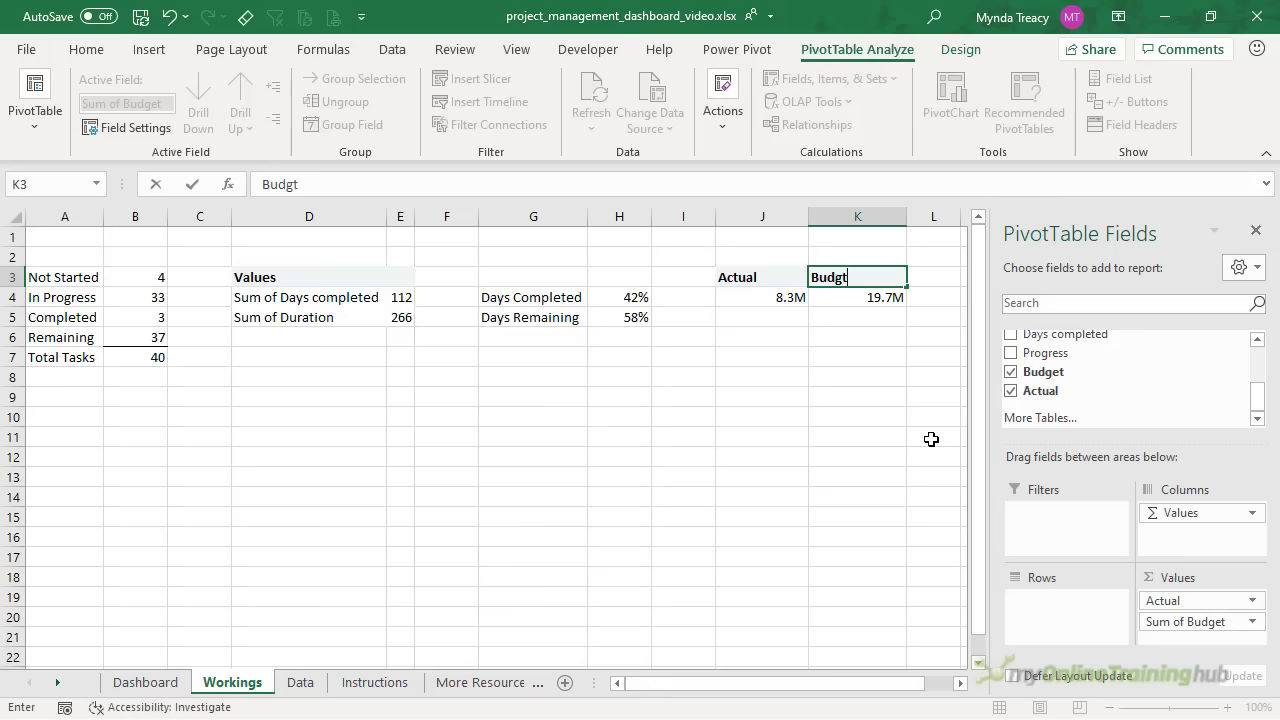
text(et)
key(Return)
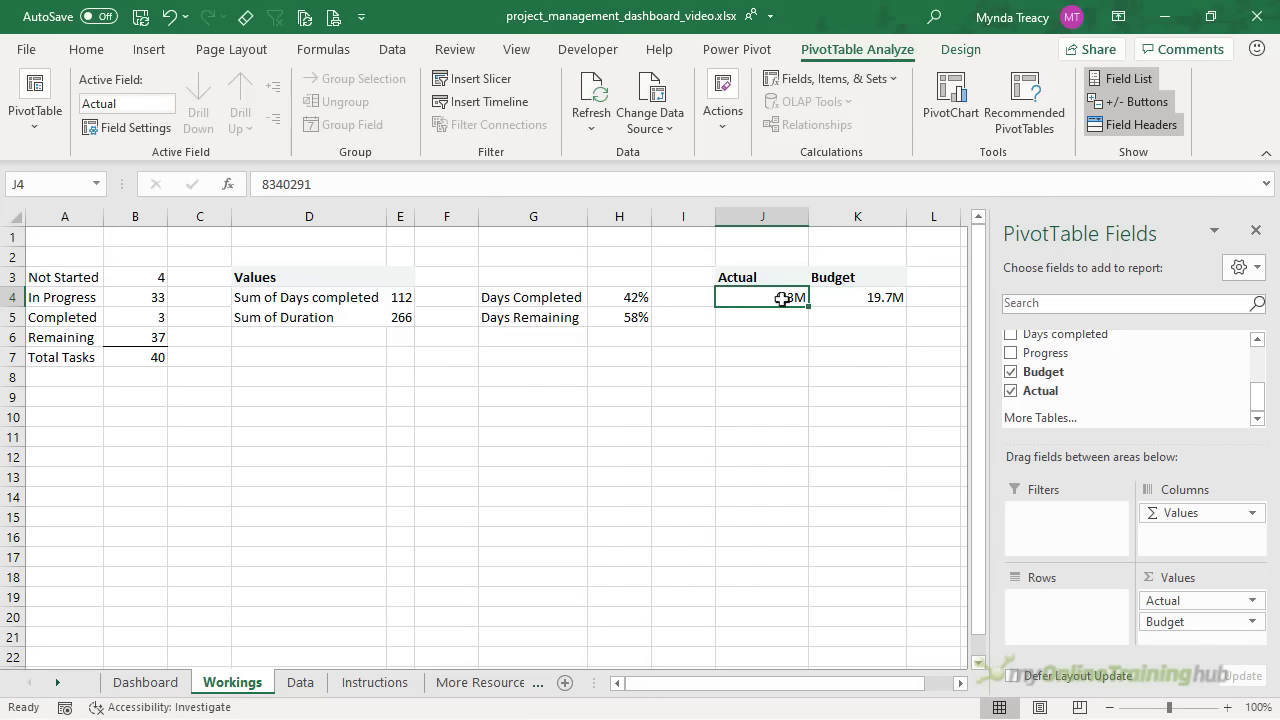
Insert a blank column at I and enter labels 'Bar Chart' and 'Doughnut chart' in J4:J5
click(688, 213)
key(ctrl+plus)
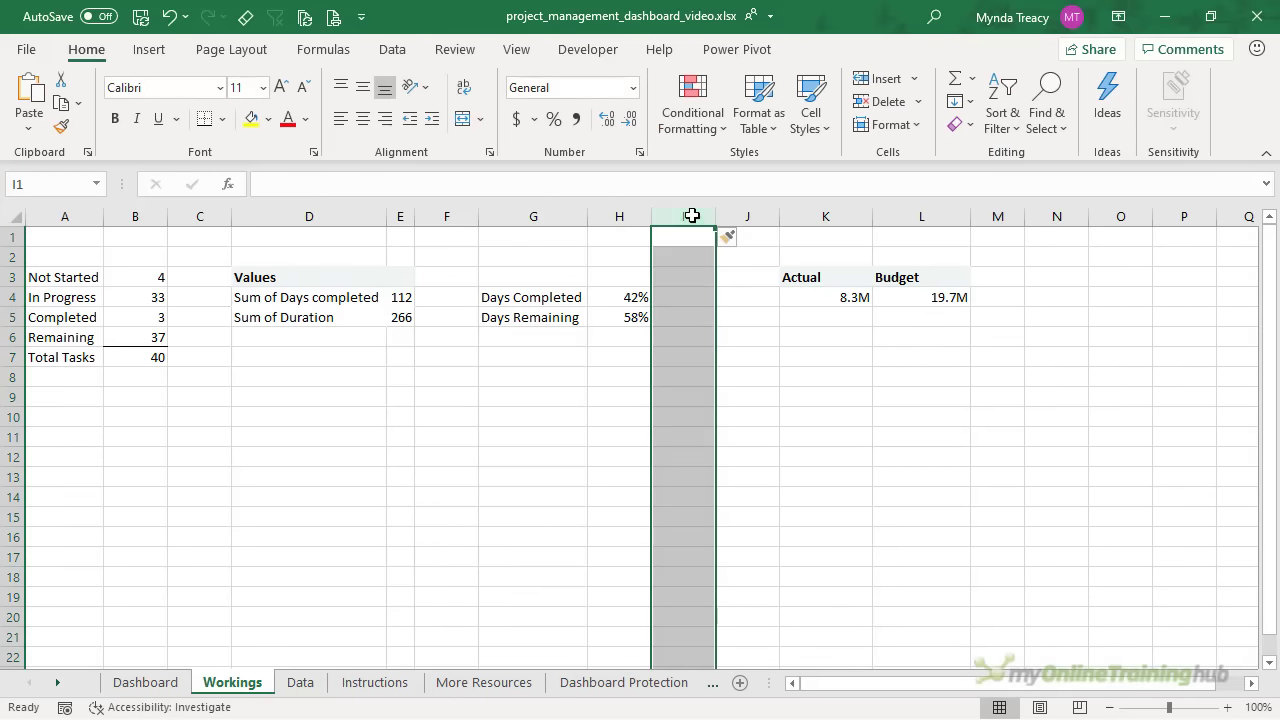
click(740, 294)
text(Bar C)
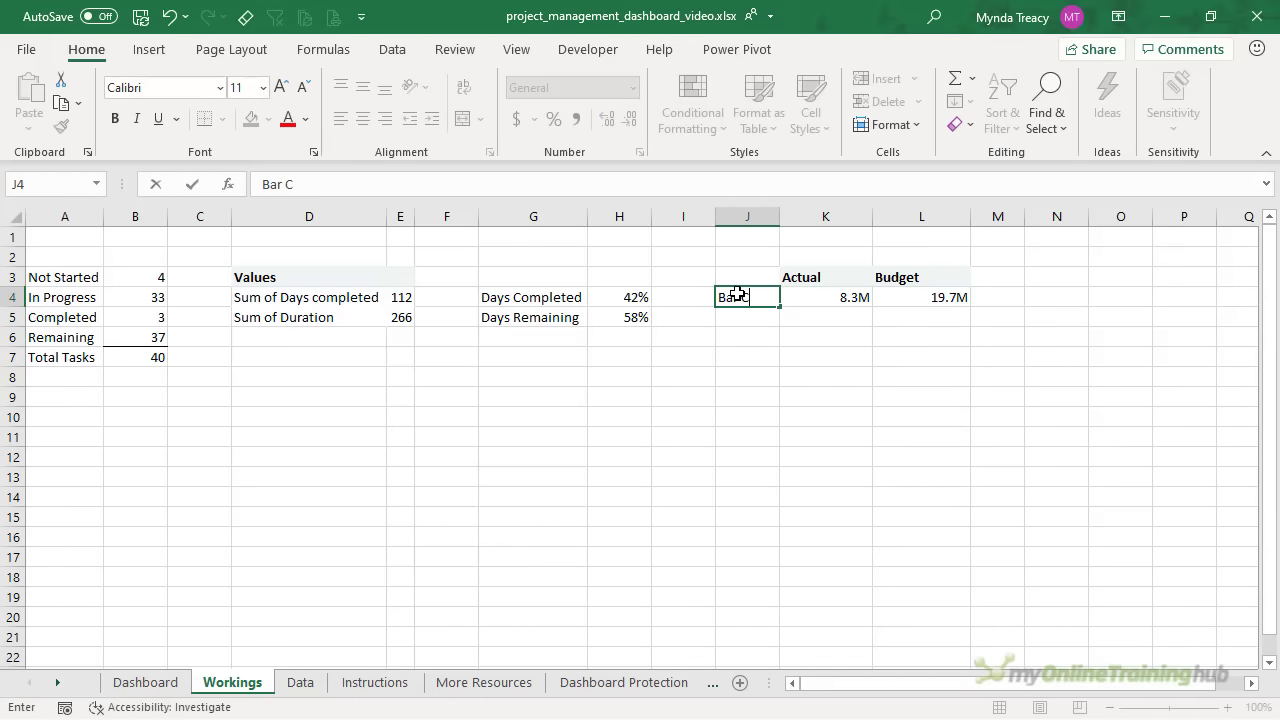
text(hart)
key(Return)
text(D)
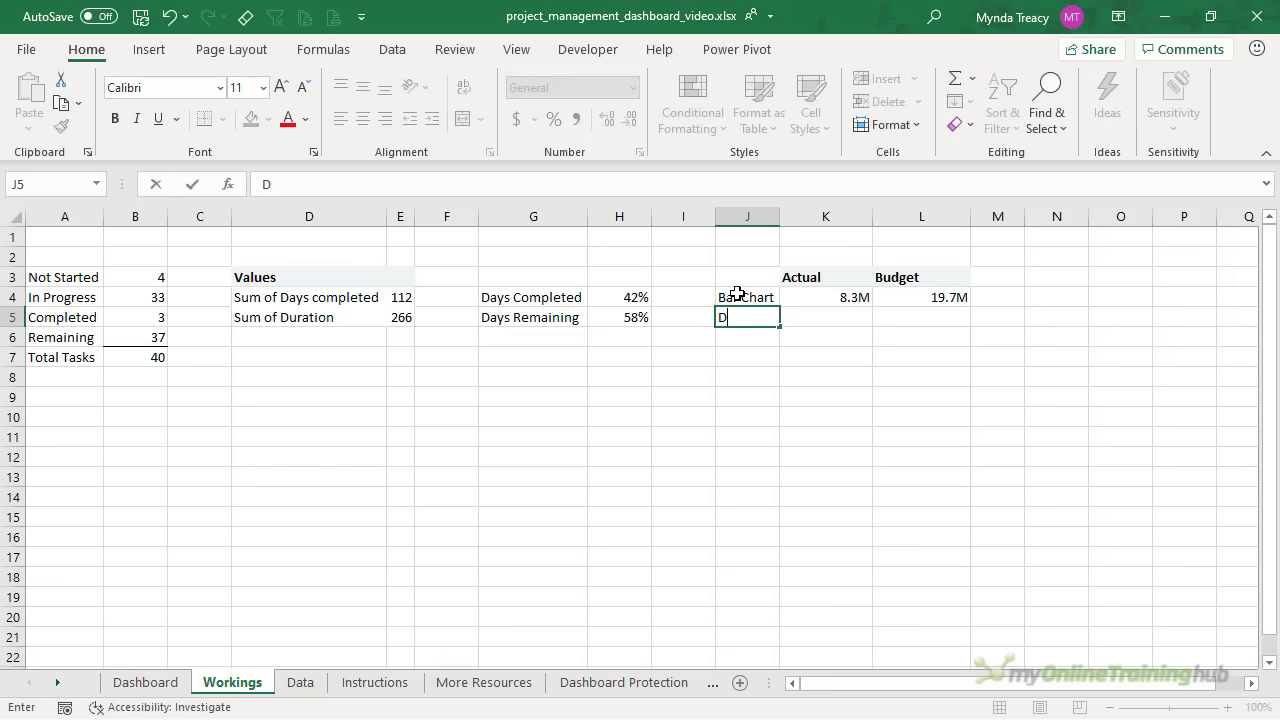
text(oughnut chart)
key(Return)
In K5, enter a formula dividing the Actual total by the Budget total
key(Up)
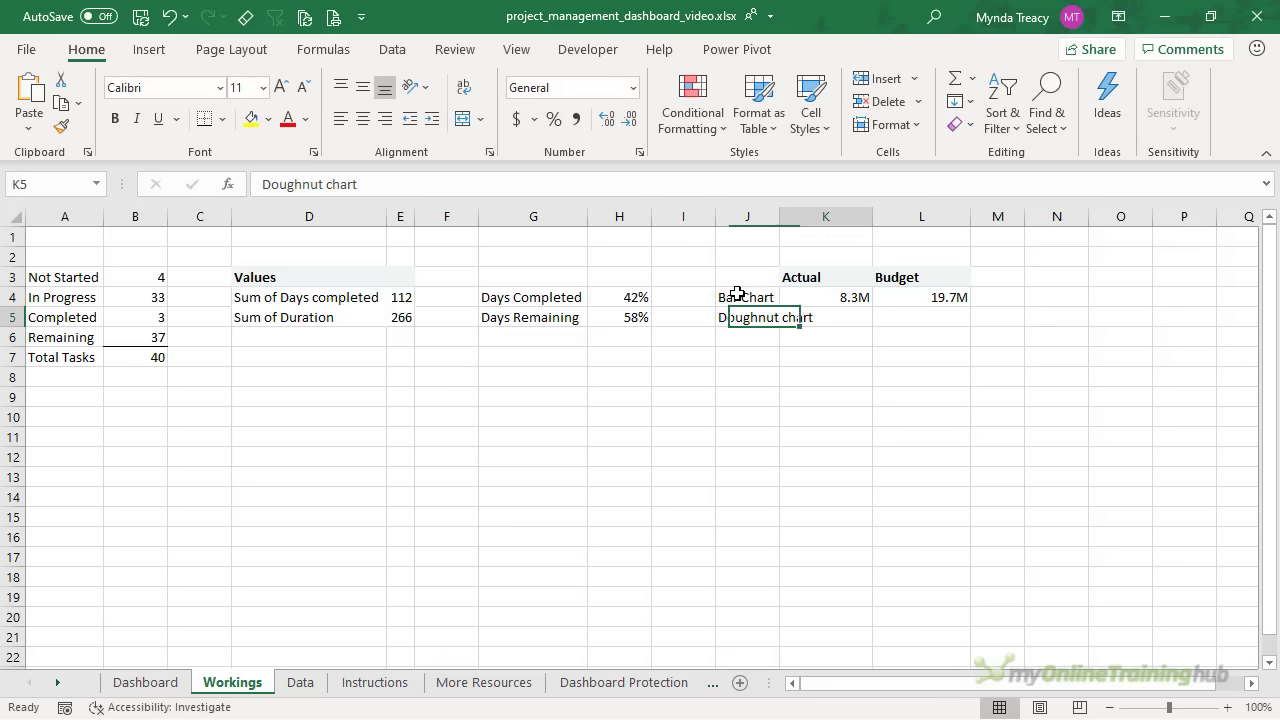
key(Right)
text(=)
key(Up)
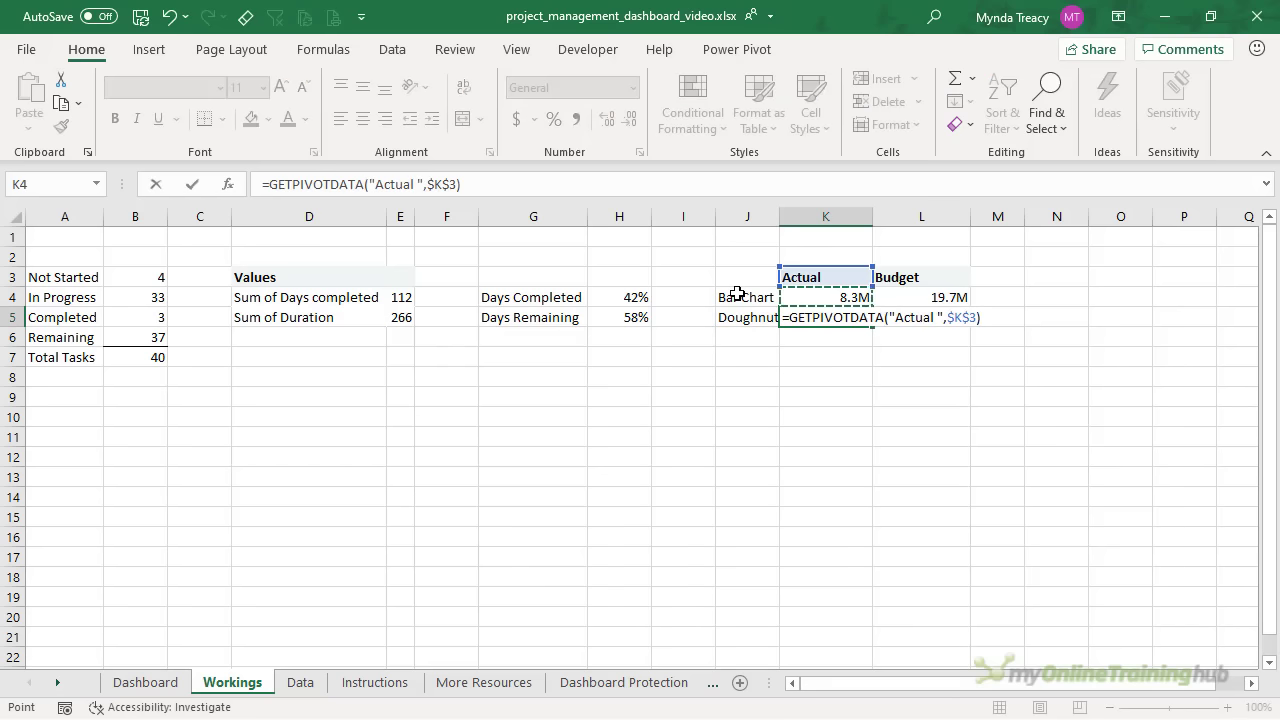
text(/)
click(900, 297)
key(Return)
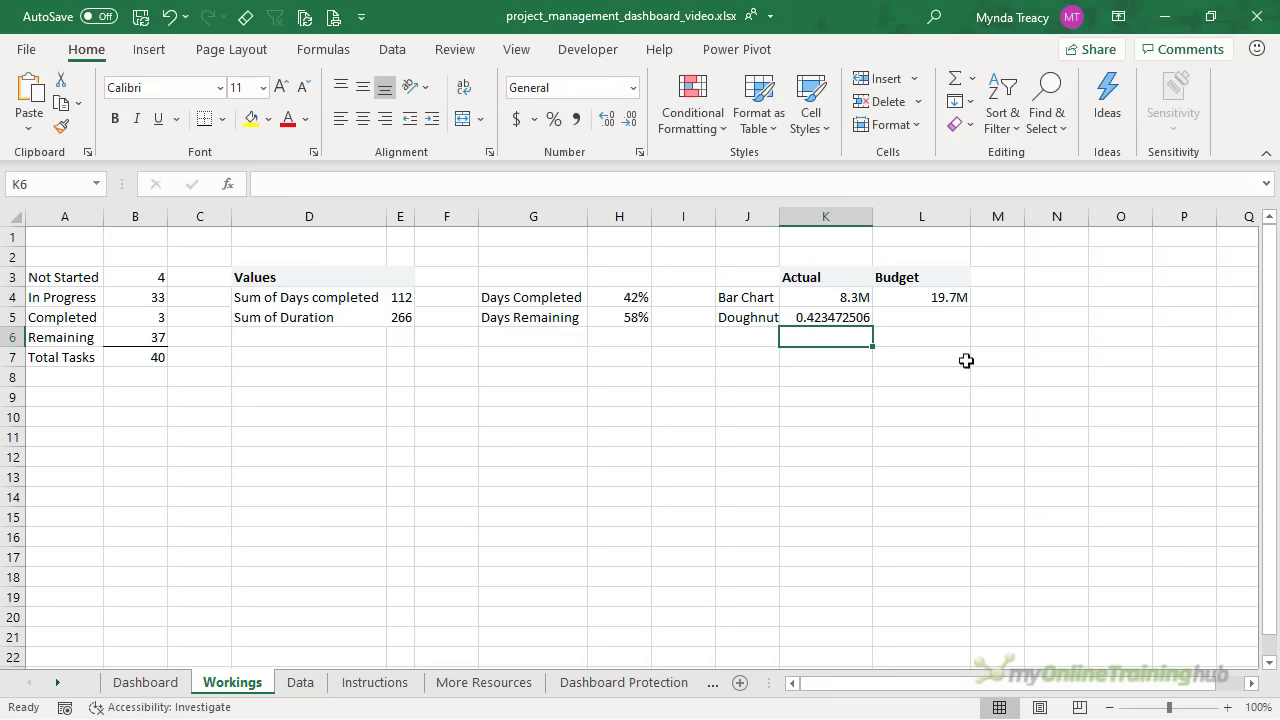
Enter =1-K5 in L5 and format K5:L5 as percentages
key(Up)
key(Right)
text(=)
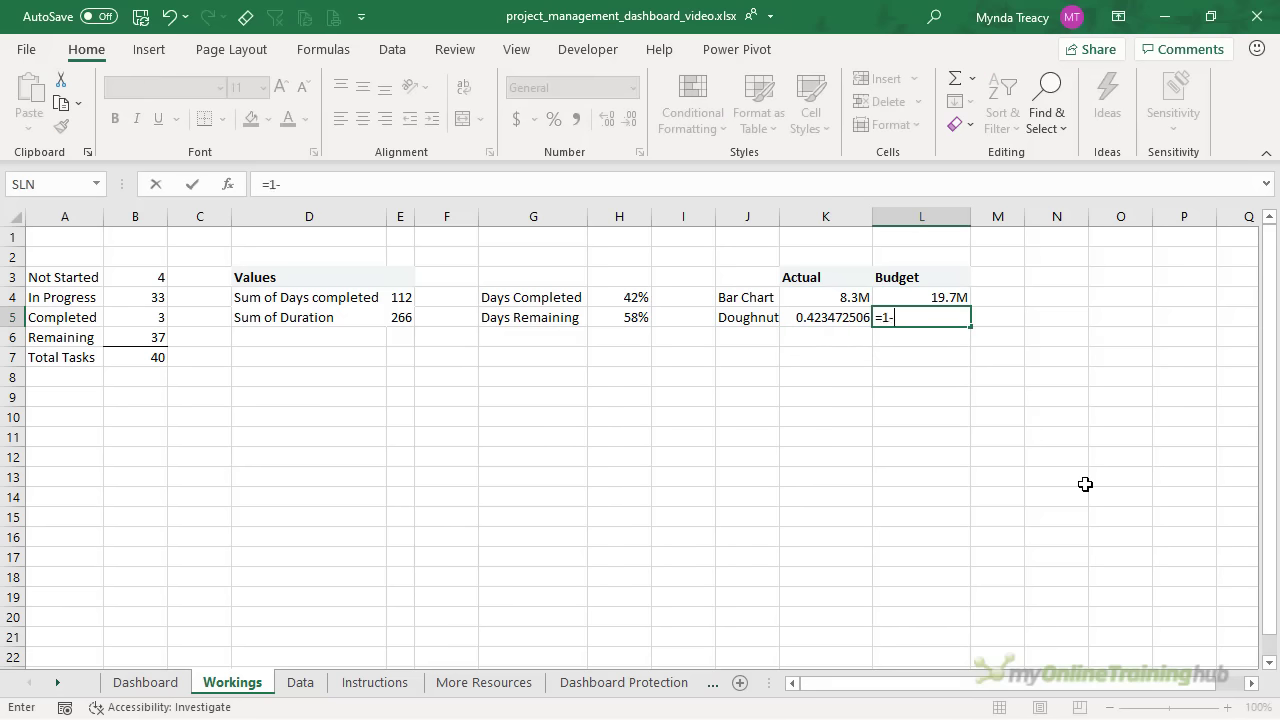
text(1-)
key(Left)
key(Return)
drag(912, 317, 835, 317)
click(554, 119)
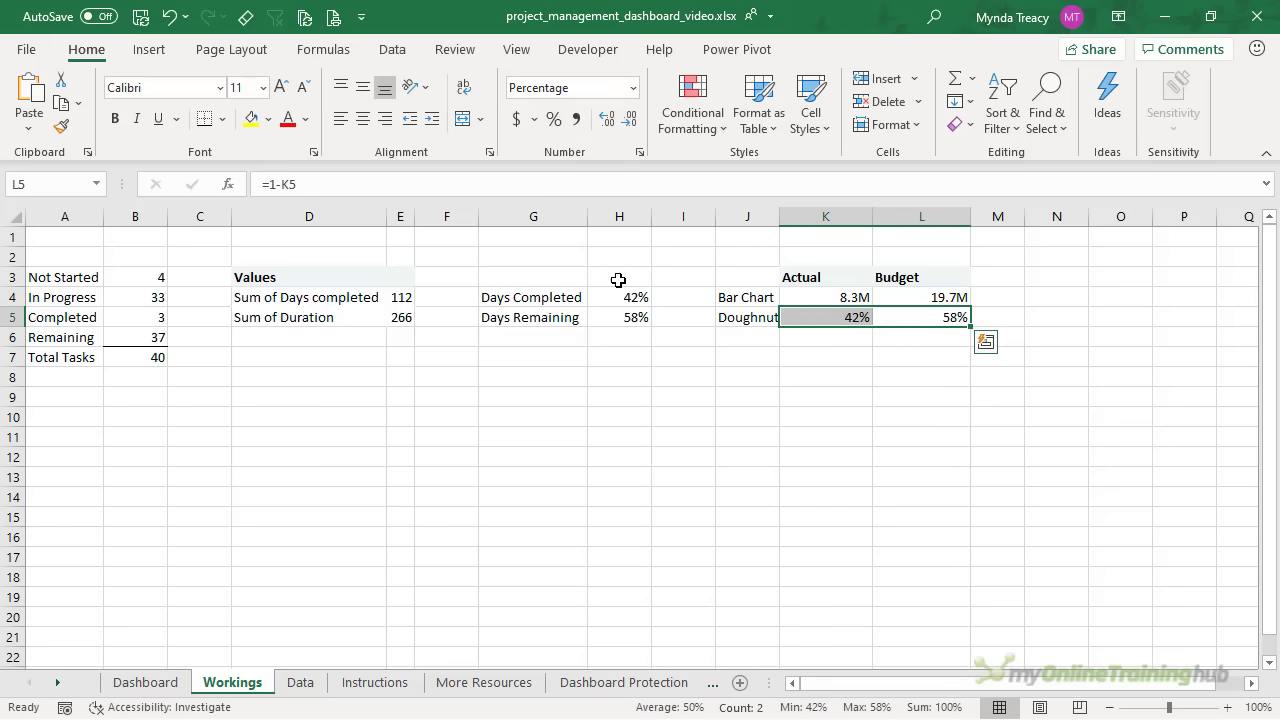
Insert a doughnut chart of K5:L5 and remove its legend
click(150, 49)
click(532, 124)
click(545, 457)
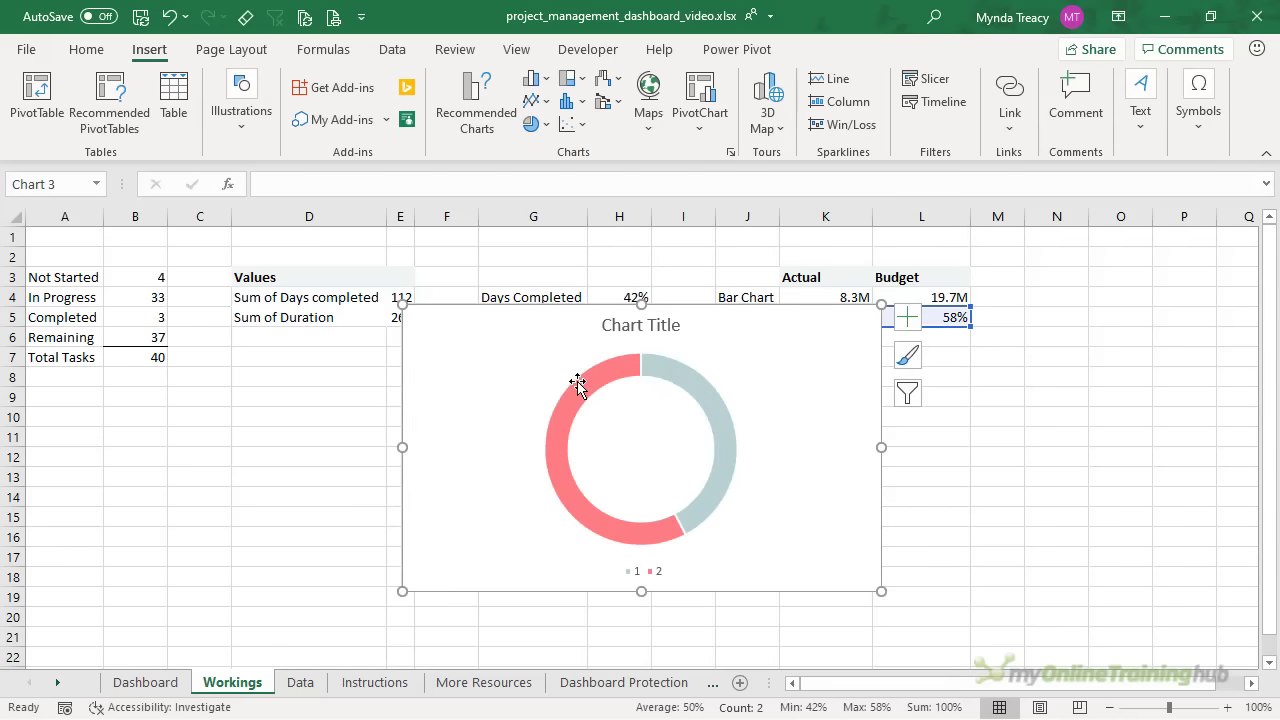
click(908, 318)
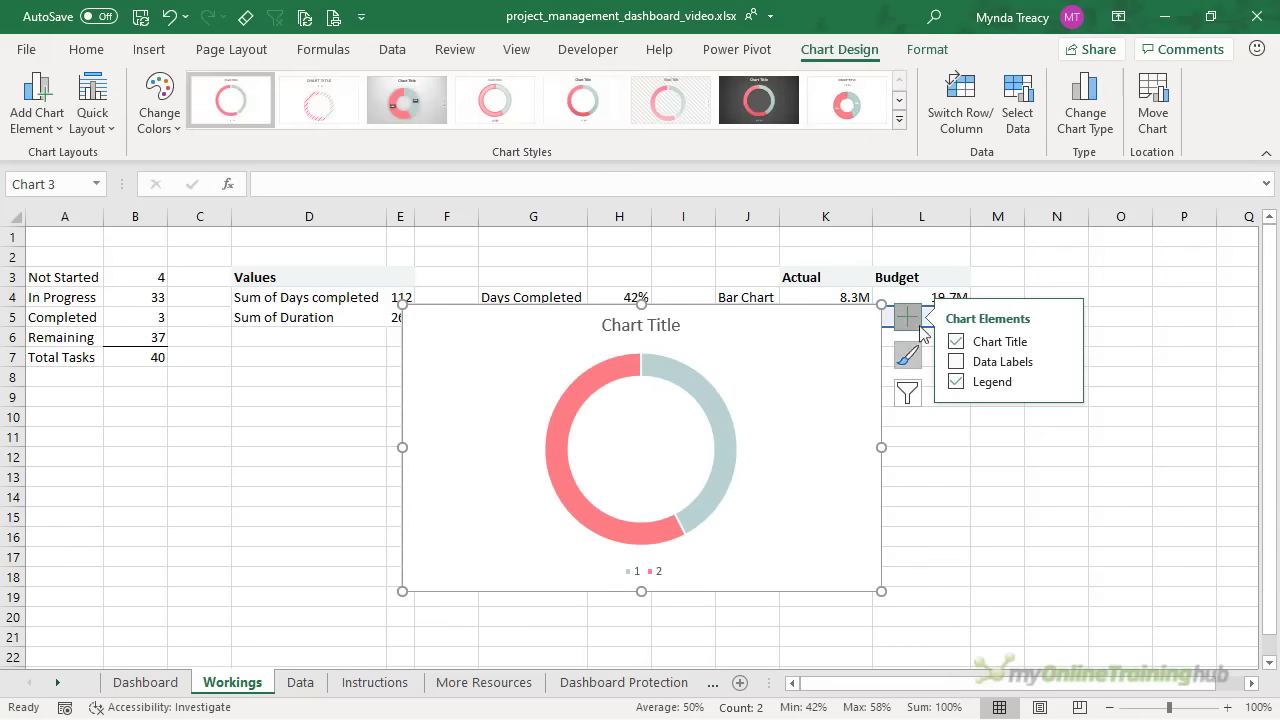
click(956, 383)
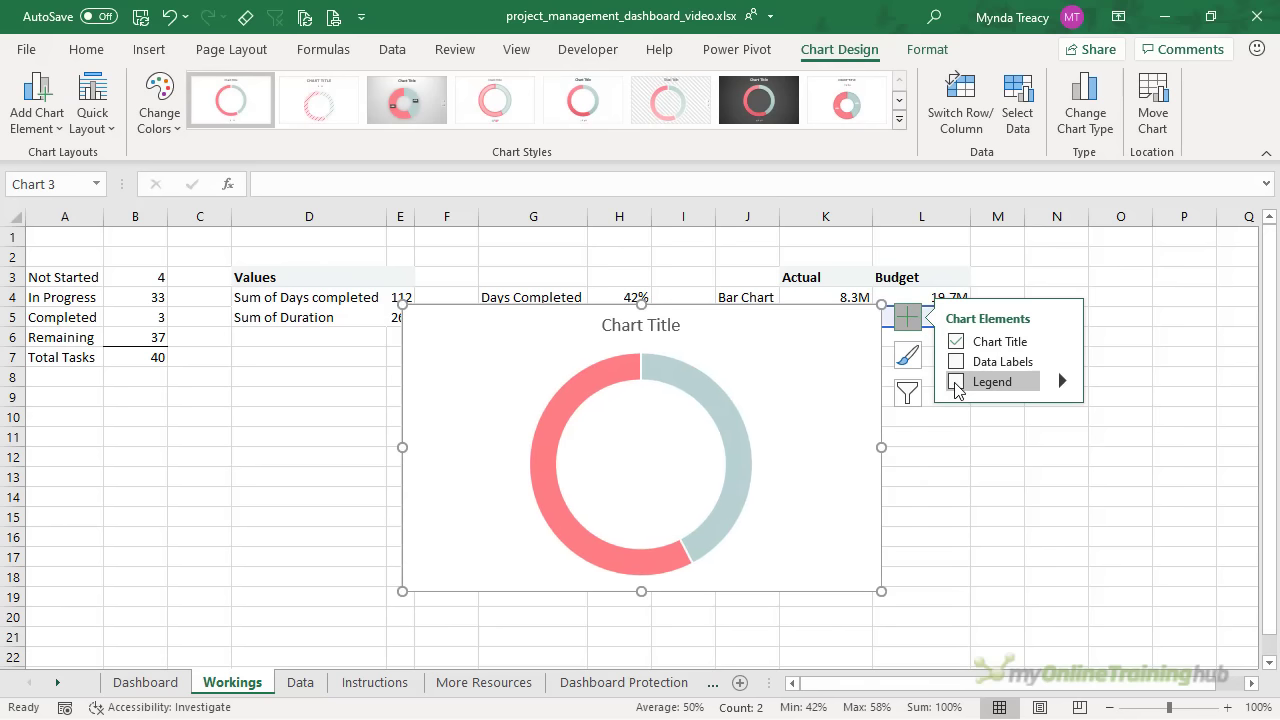
Resize the doughnut chart to 3.73 cm high and 3.25 cm wide
click(925, 52)
click(1195, 87)
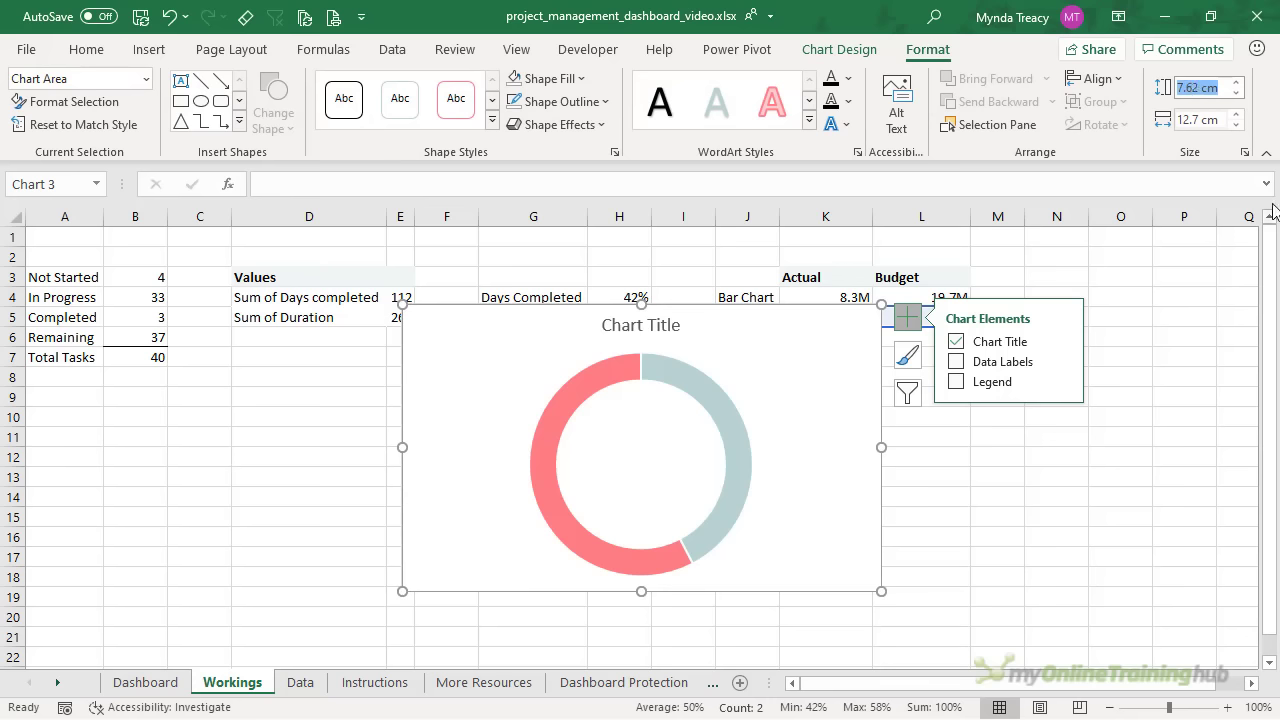
text(3.73)
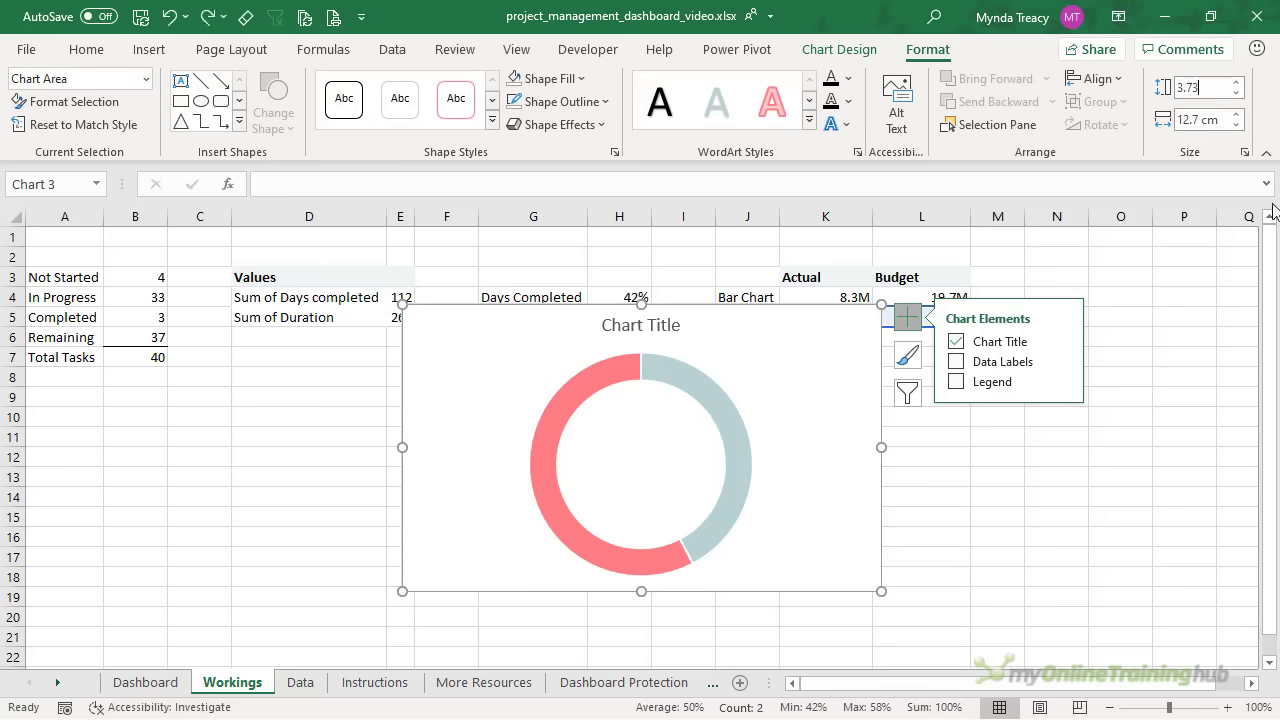
key(Tab)
text(3.25)
key(Return)
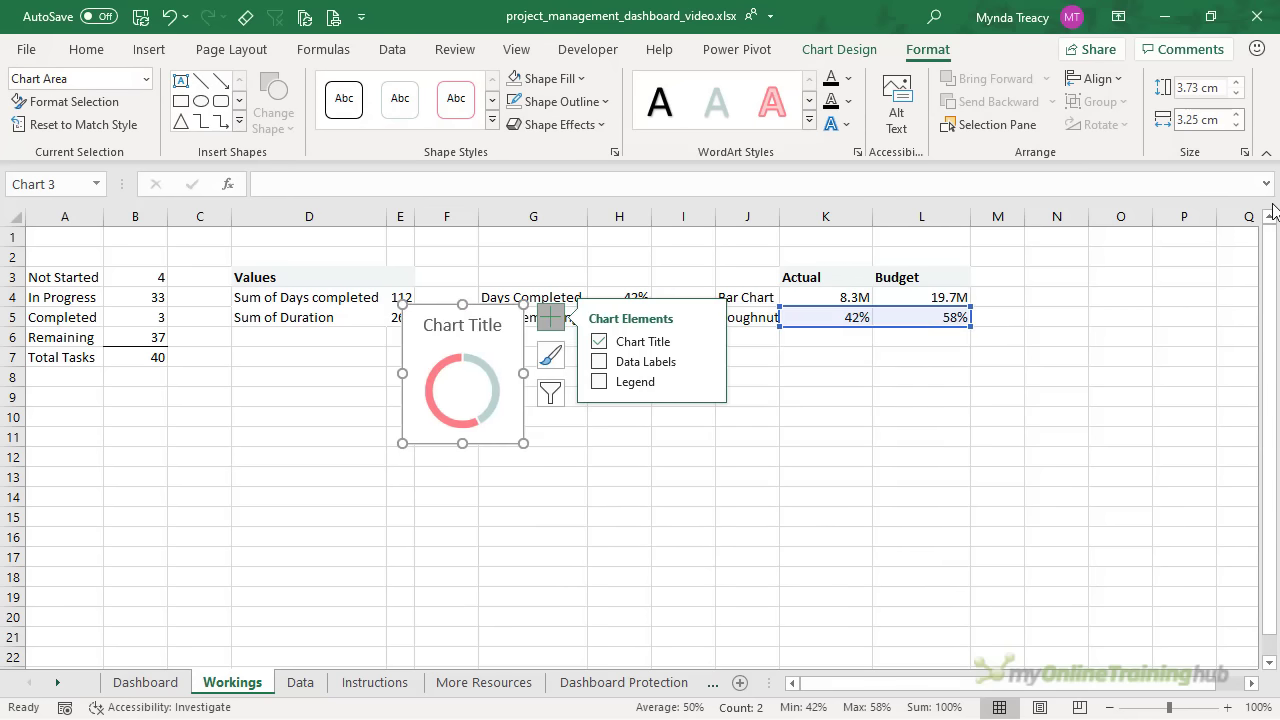
Set the doughnut series hole size to 60%
click(492, 395)
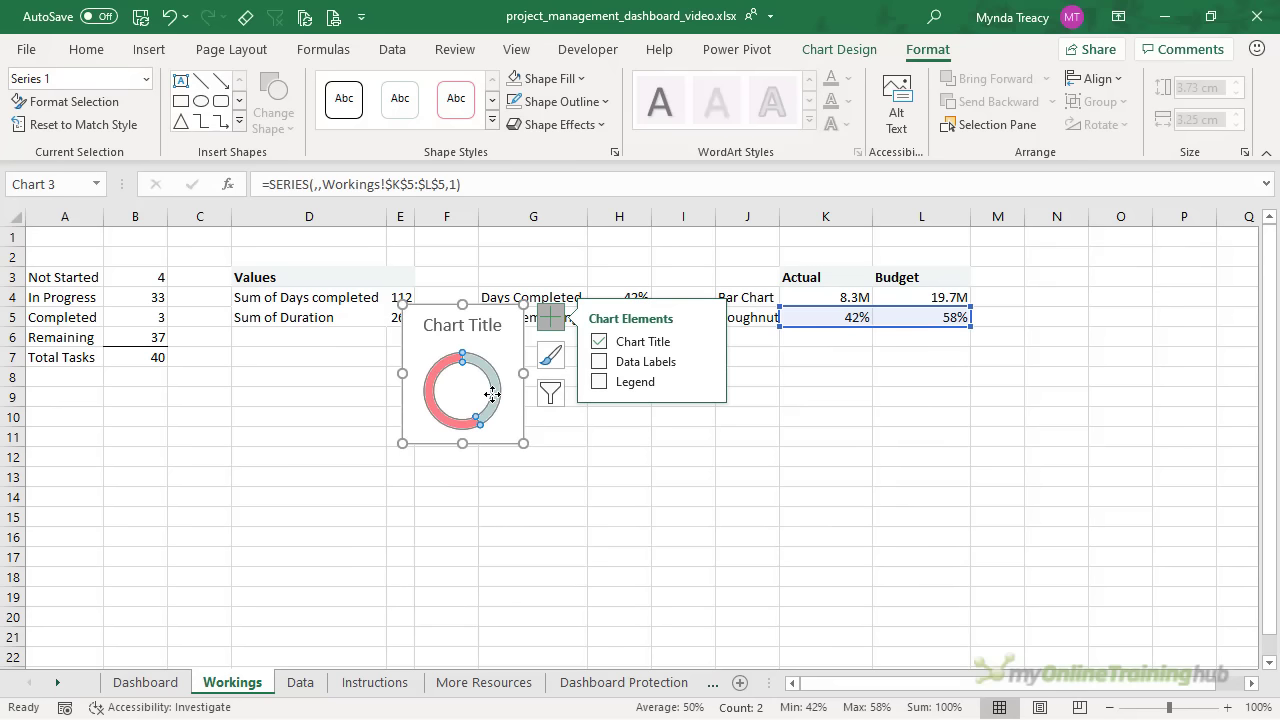
double_click(492, 395)
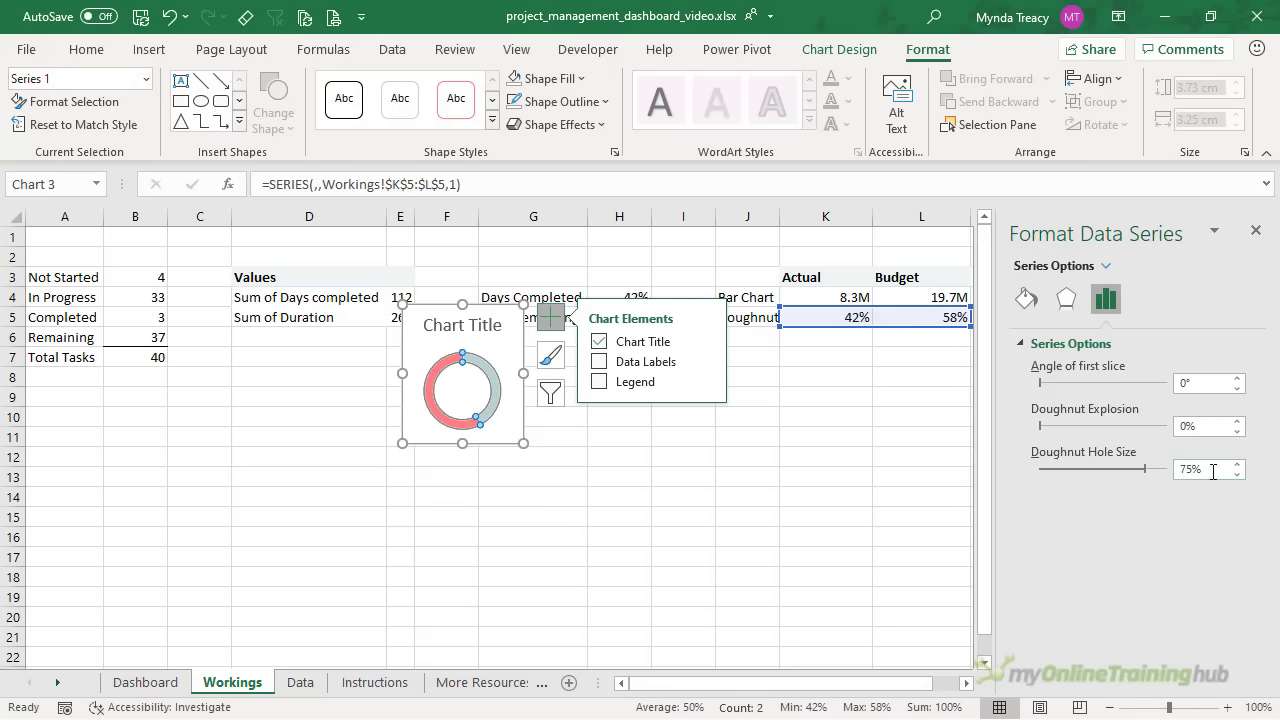
drag(1211, 470, 1147, 480)
text(60)
key(Return)
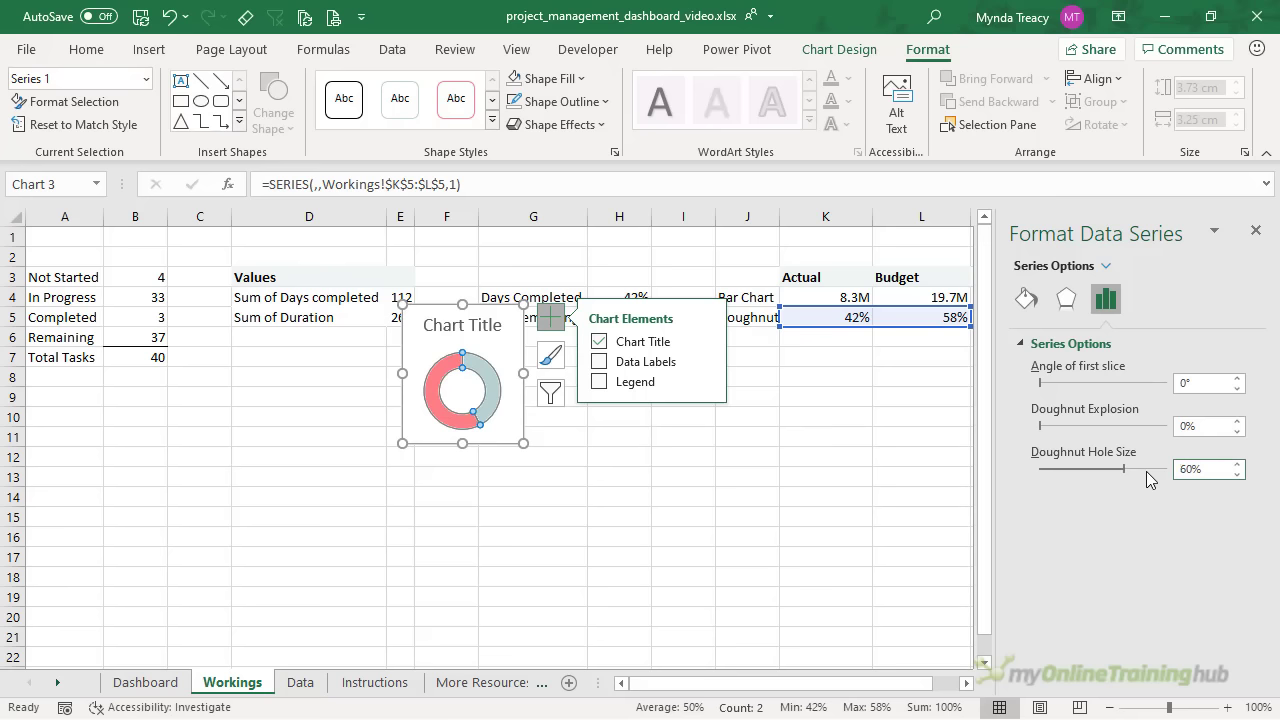
Title the chart BUDGET SPENT, with a smaller font size and white text
click(476, 325)
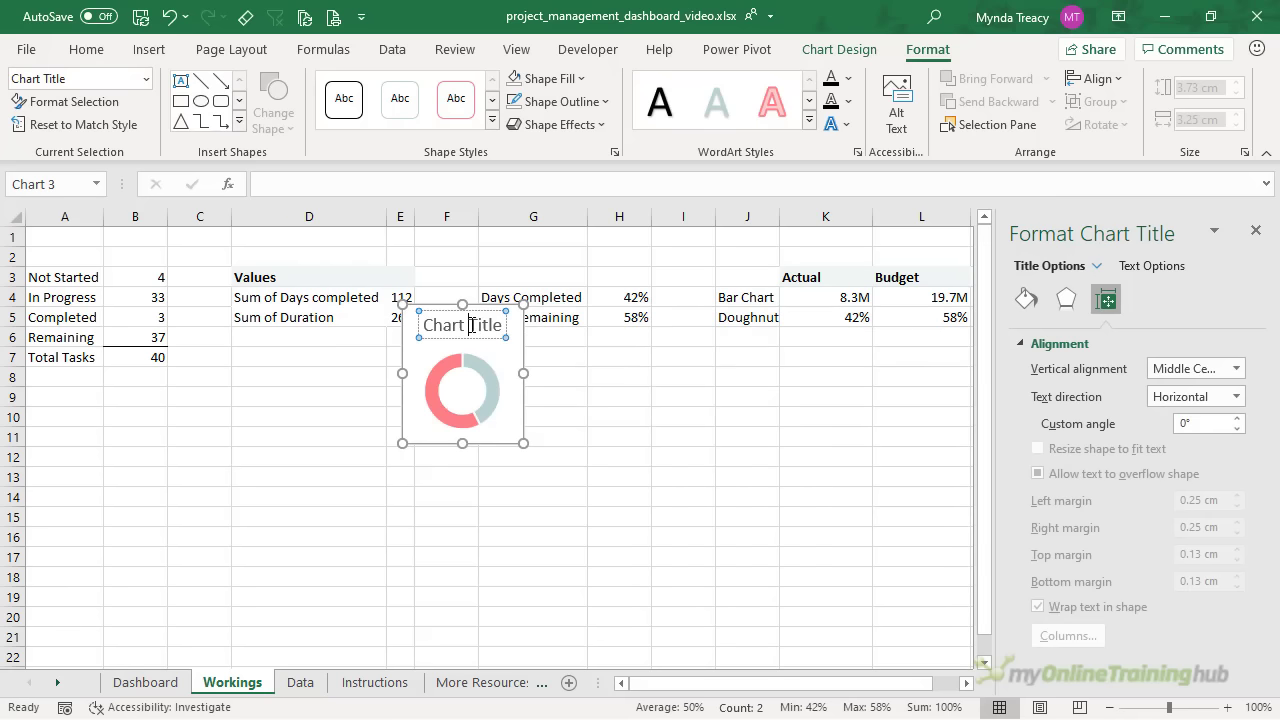
triple_click(472, 325)
text(BUDGET SPE)
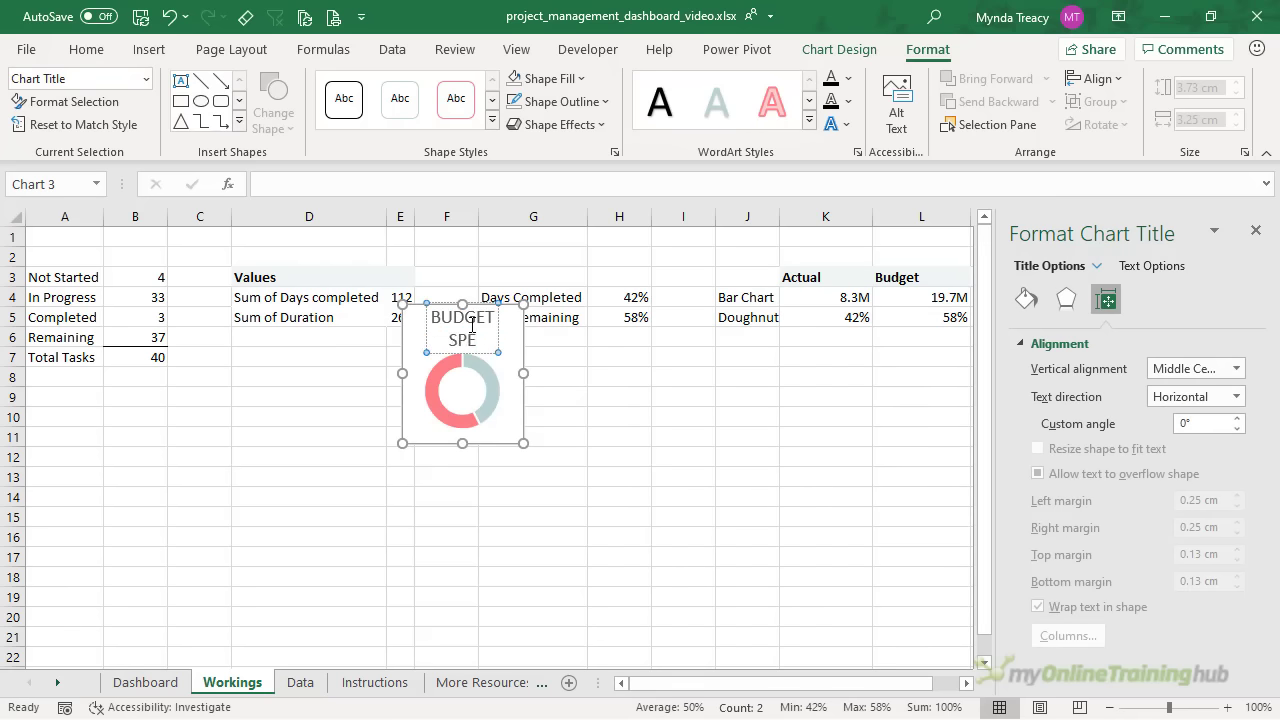
text(NT)
triple_click(472, 325)
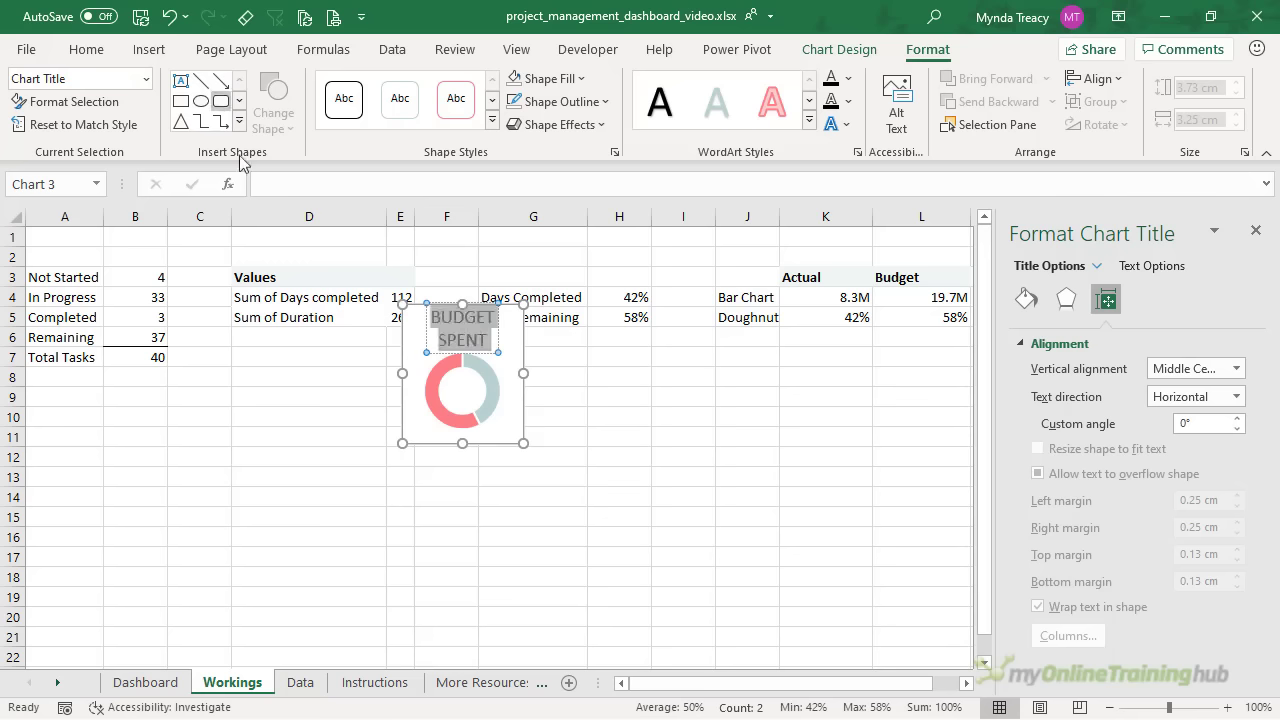
click(88, 49)
click(303, 86)
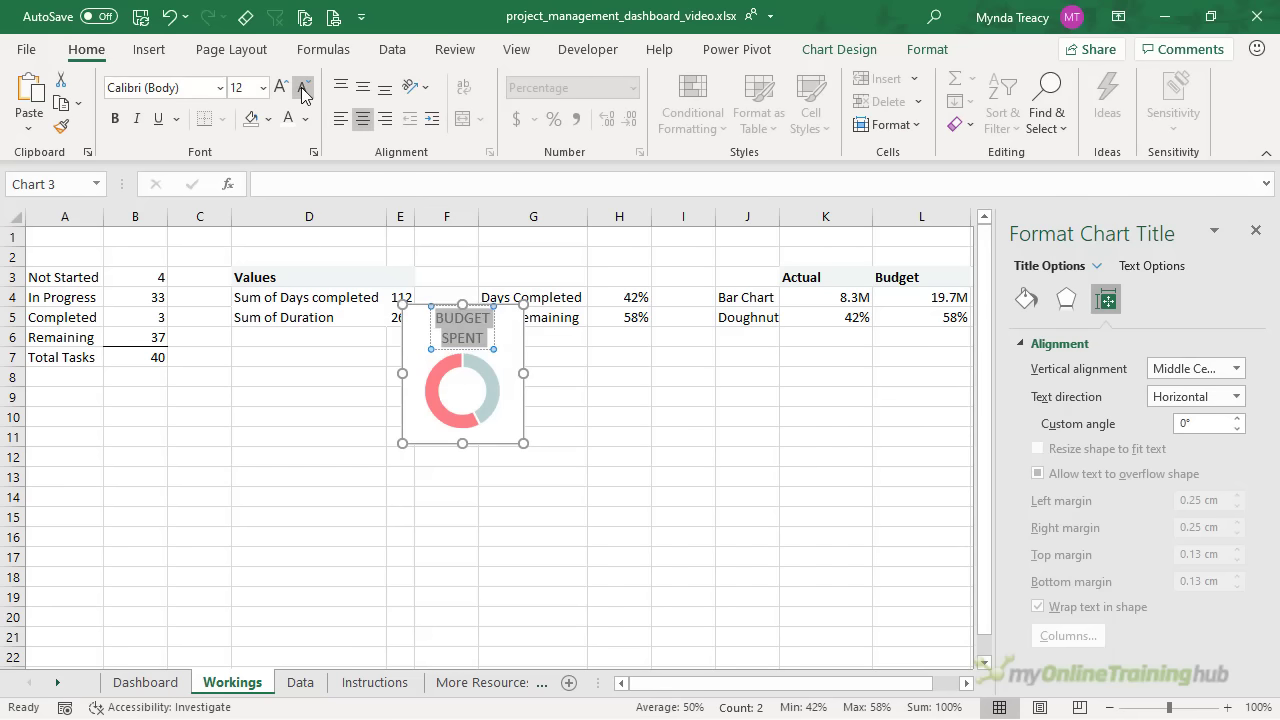
click(288, 118)
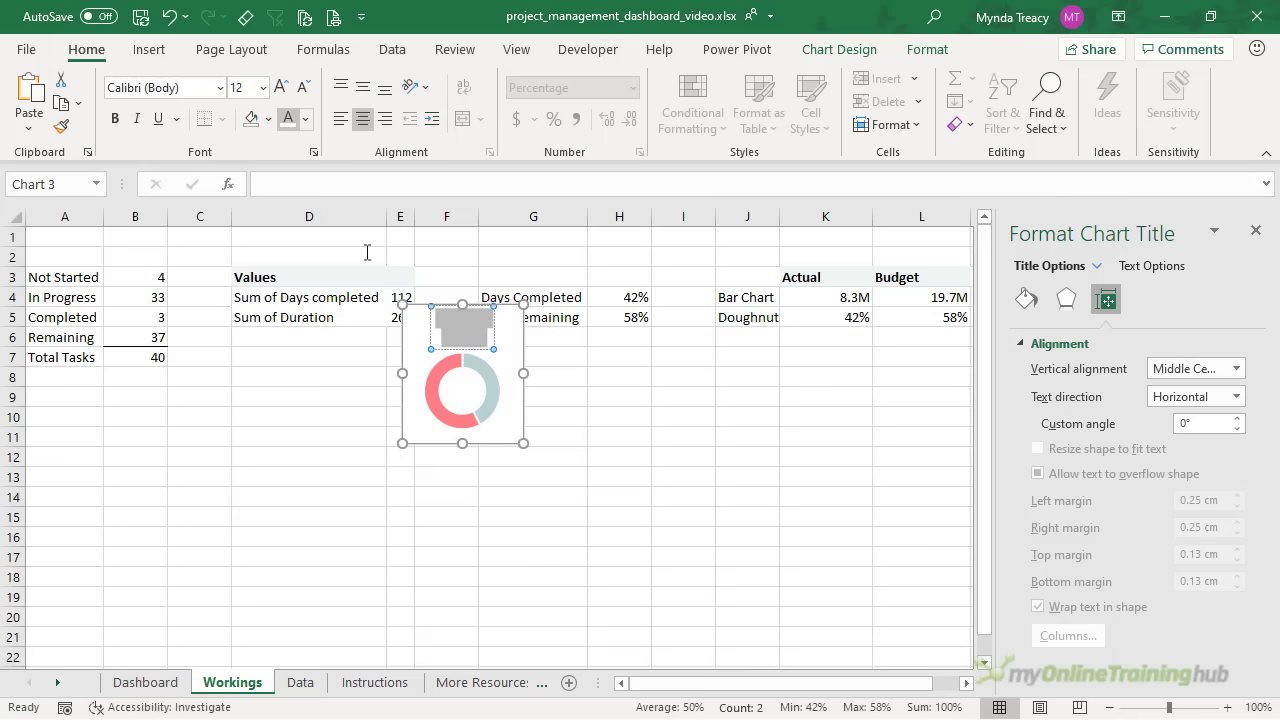
click(404, 354)
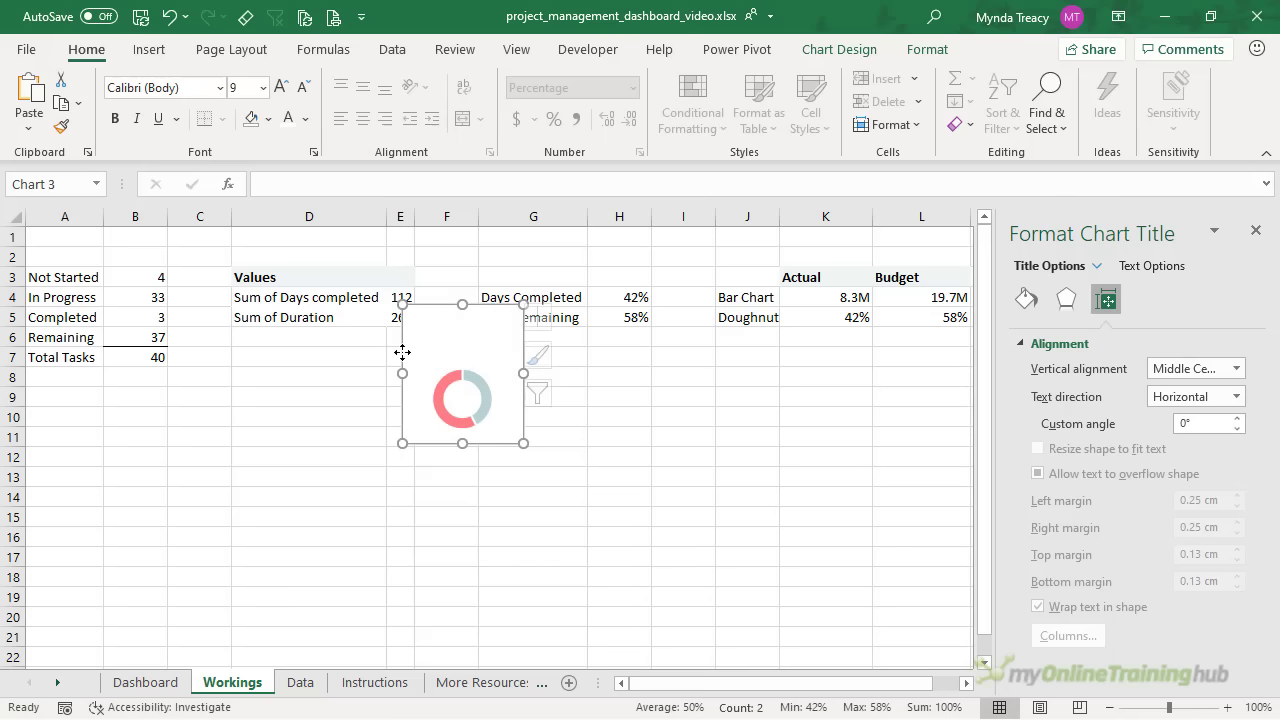
click(148, 49)
Draw a text box over the doughnut's centre linked to cell K5
click(245, 125)
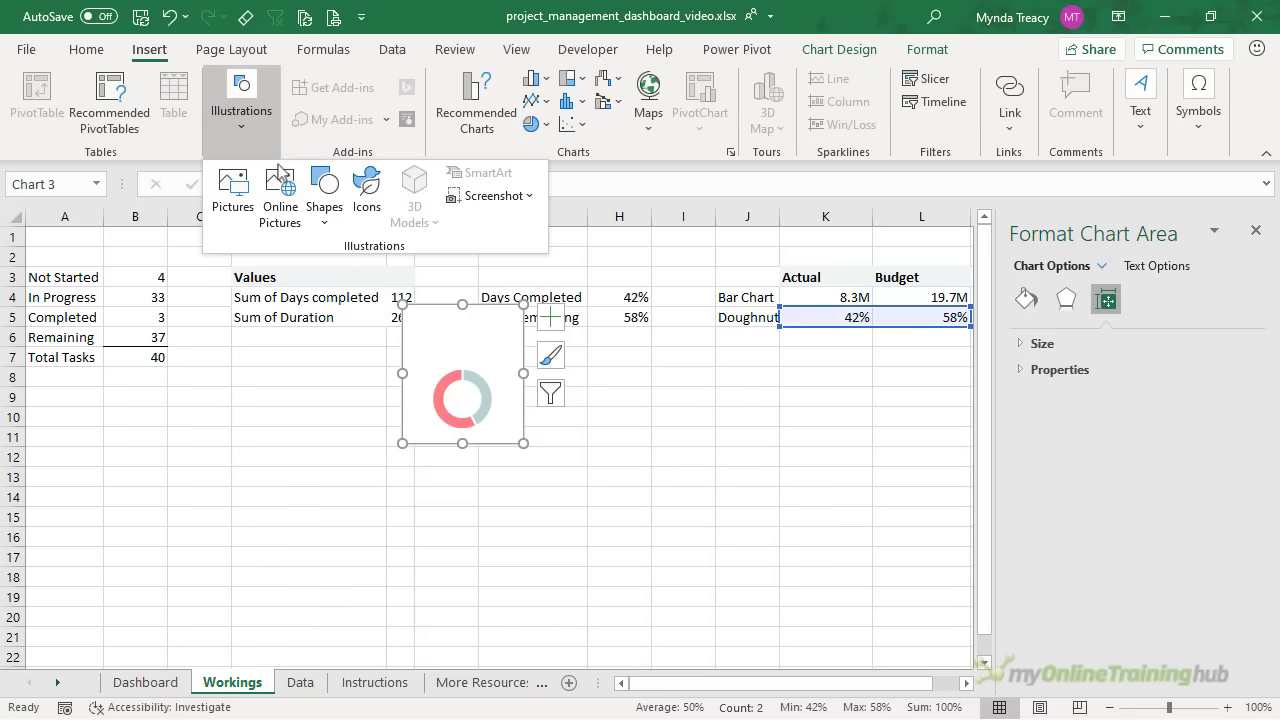
click(324, 195)
click(317, 276)
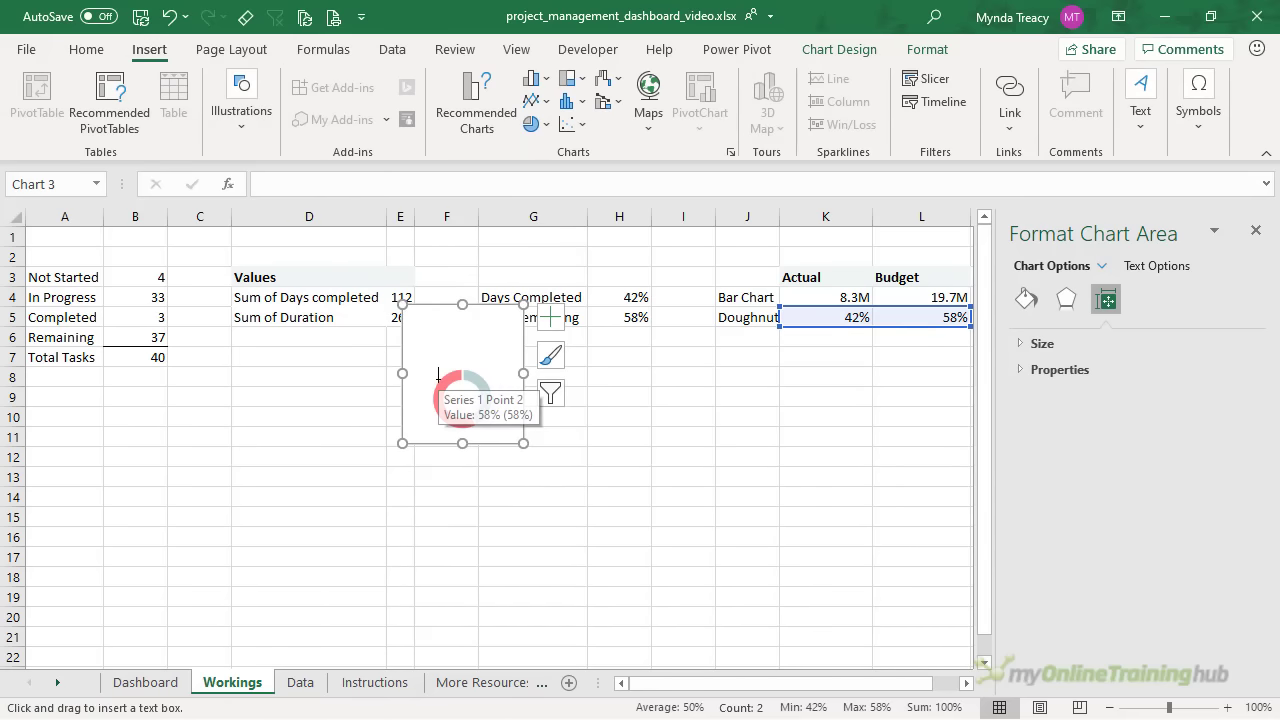
drag(438, 377, 488, 418)
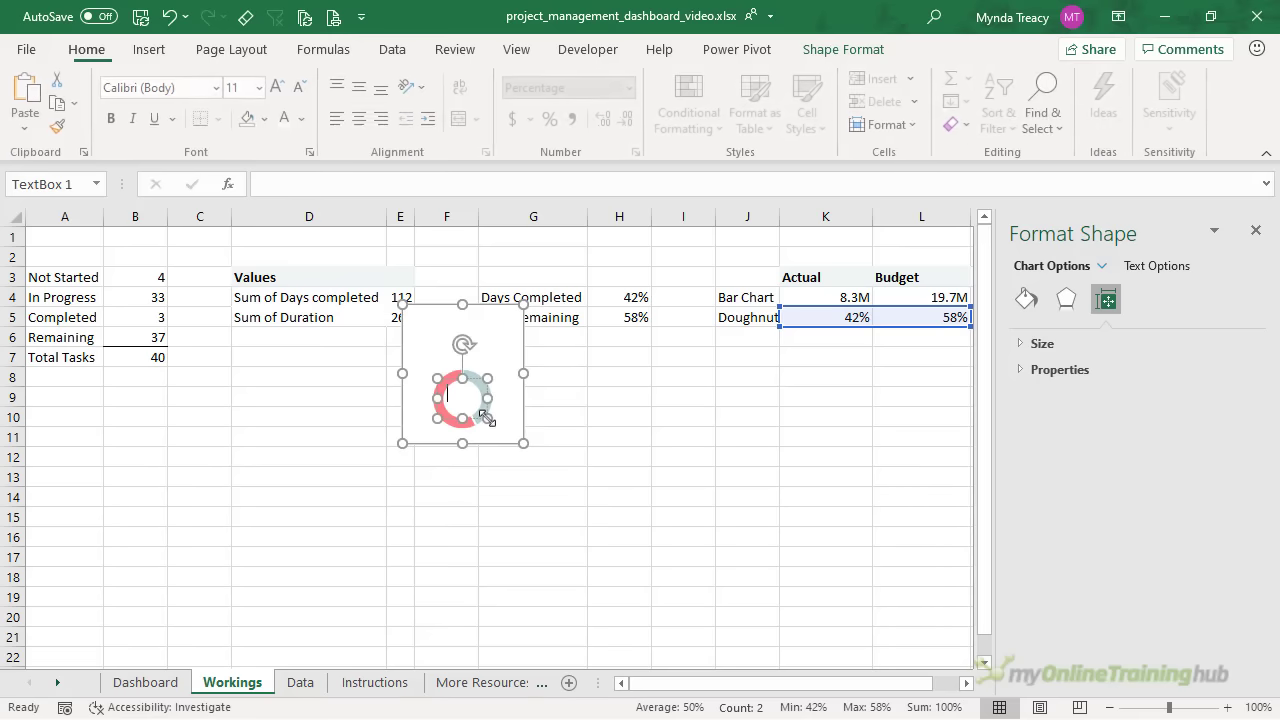
click(474, 187)
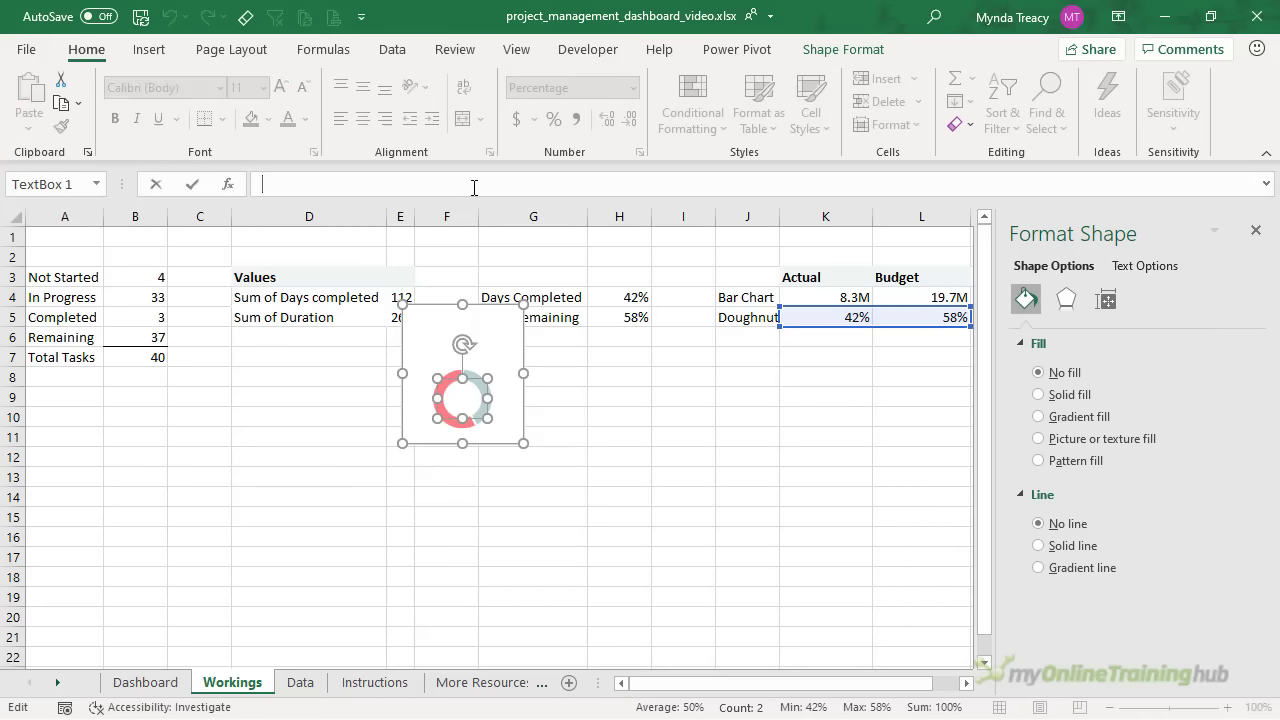
text(=)
click(816, 324)
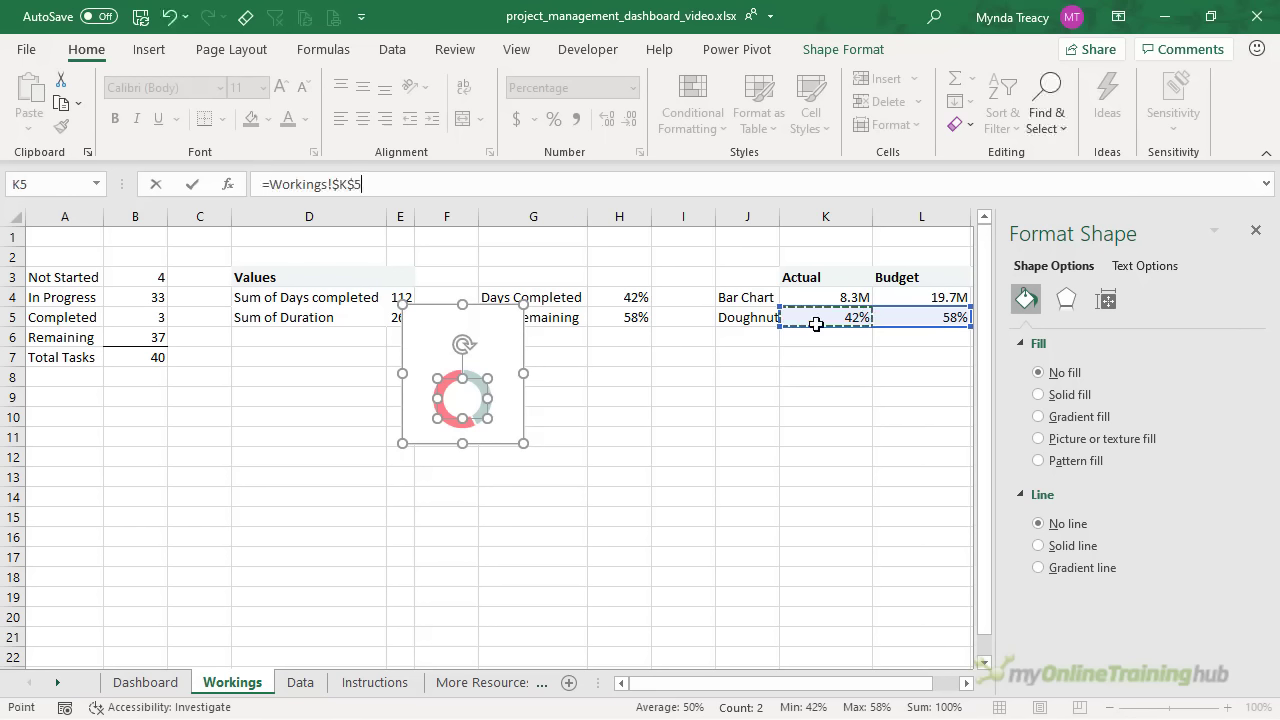
key(Return)
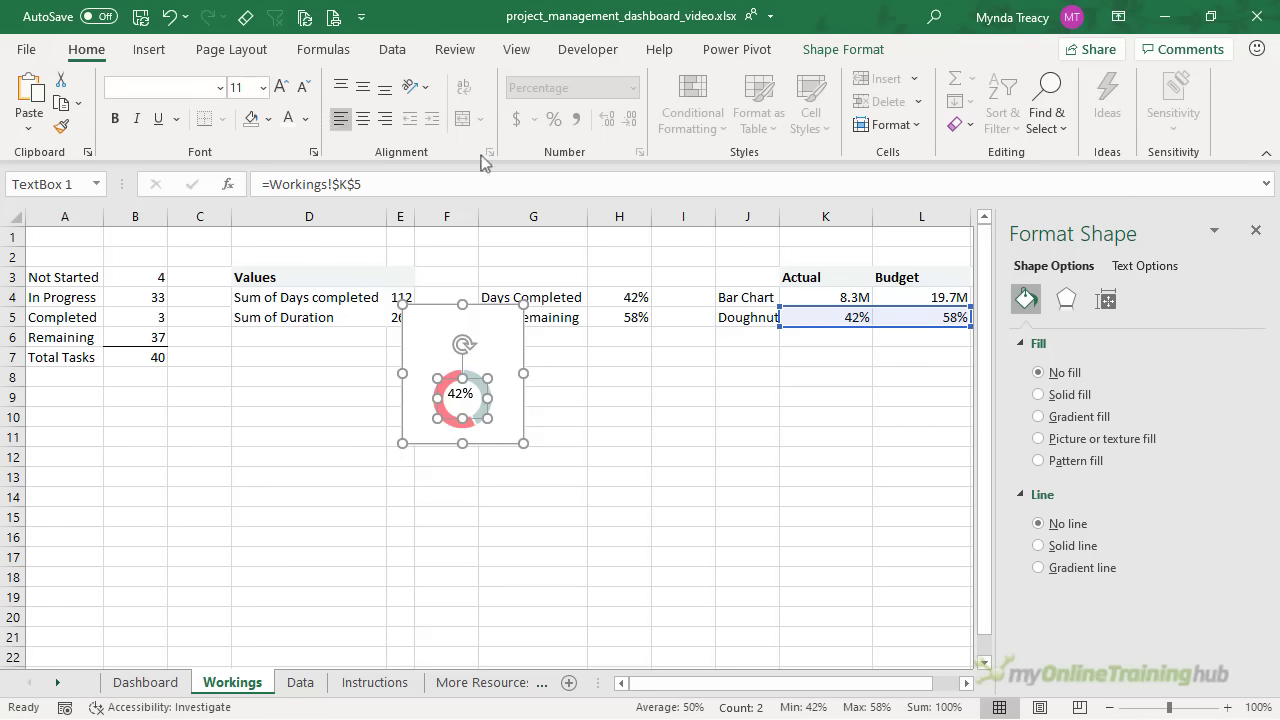
Centre the 42% label, enlarge it to size 14, make it grey, and widen its box
click(363, 87)
click(361, 124)
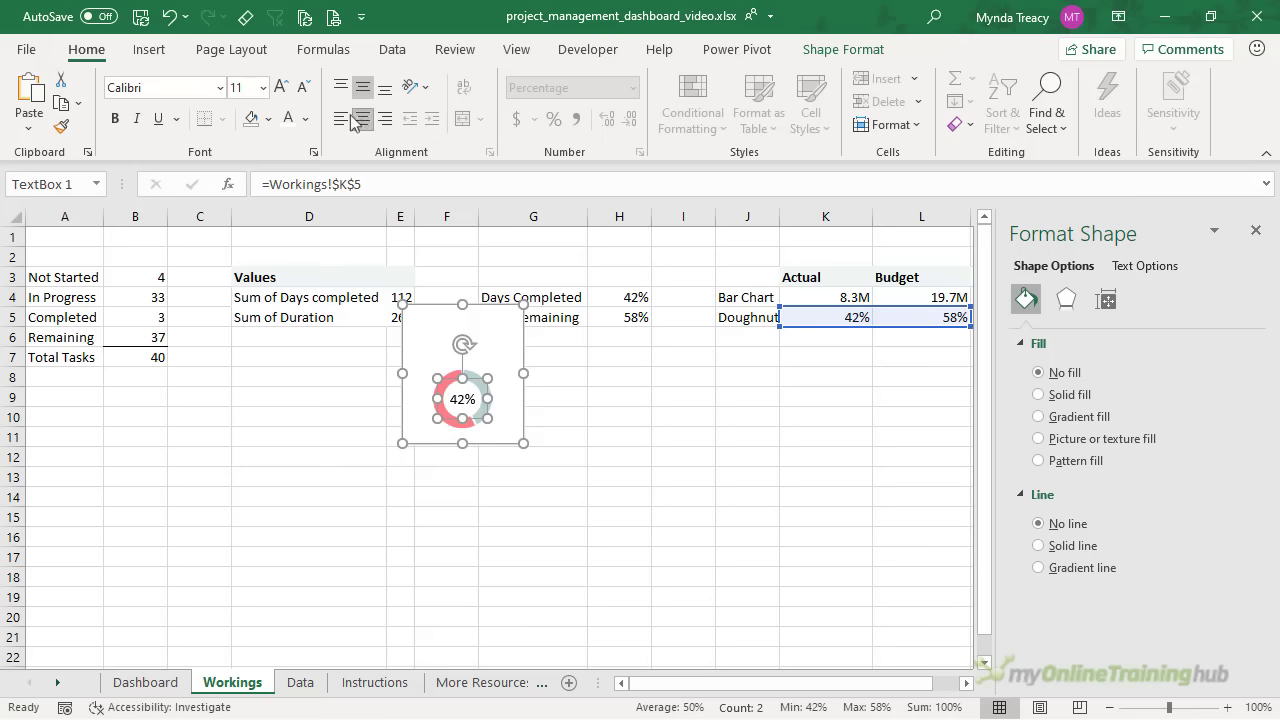
click(281, 87)
click(281, 87)
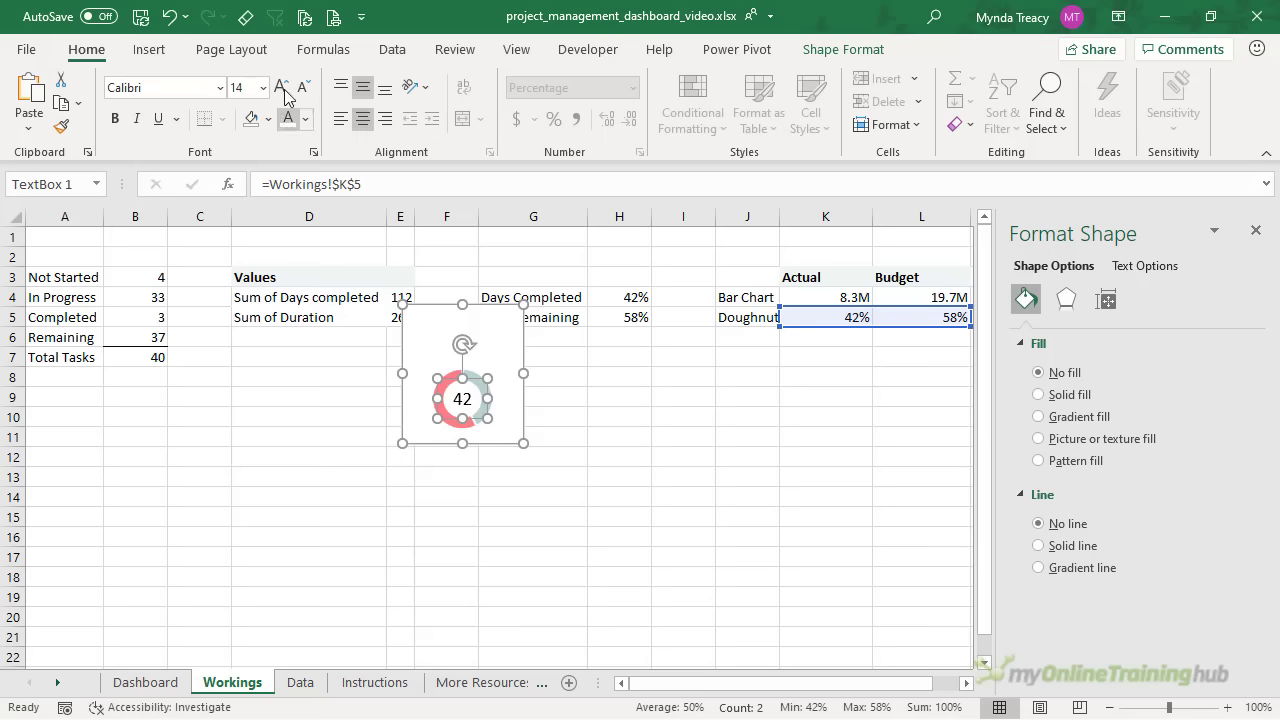
click(306, 119)
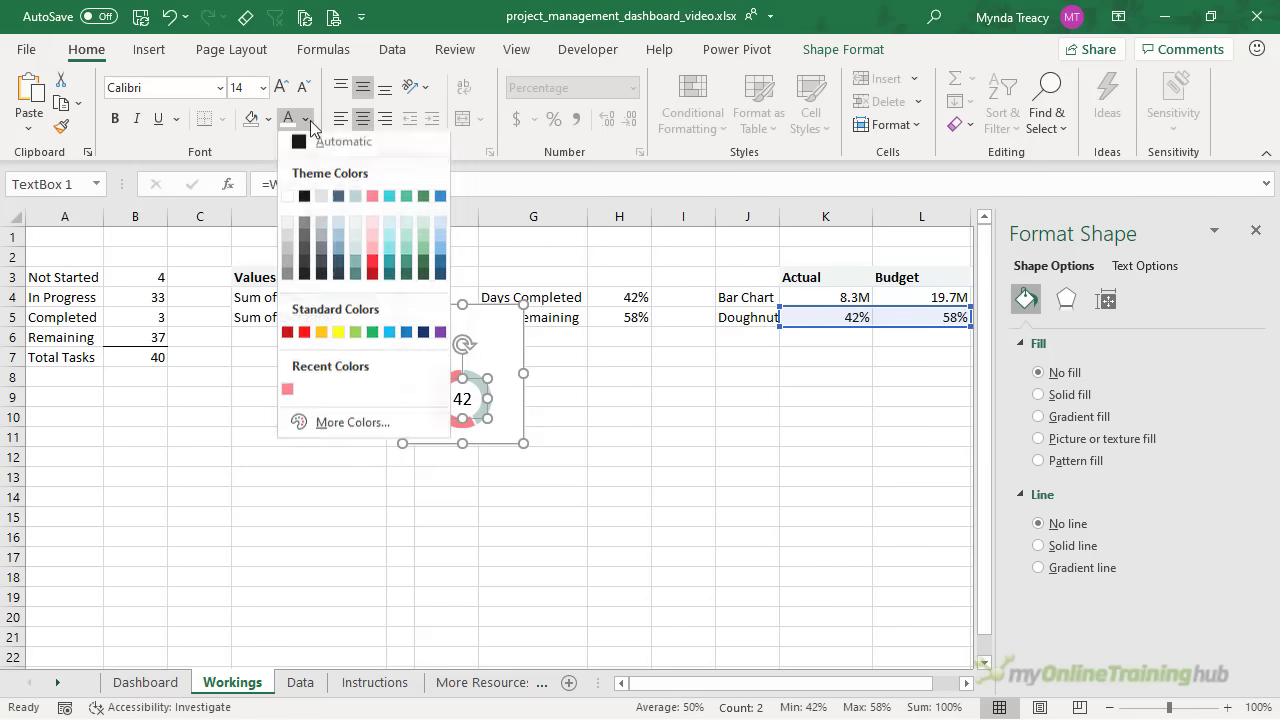
click(303, 244)
drag(433, 399, 499, 398)
Move the doughnut chart from Workings onto the Dashboard sheet
click(480, 376)
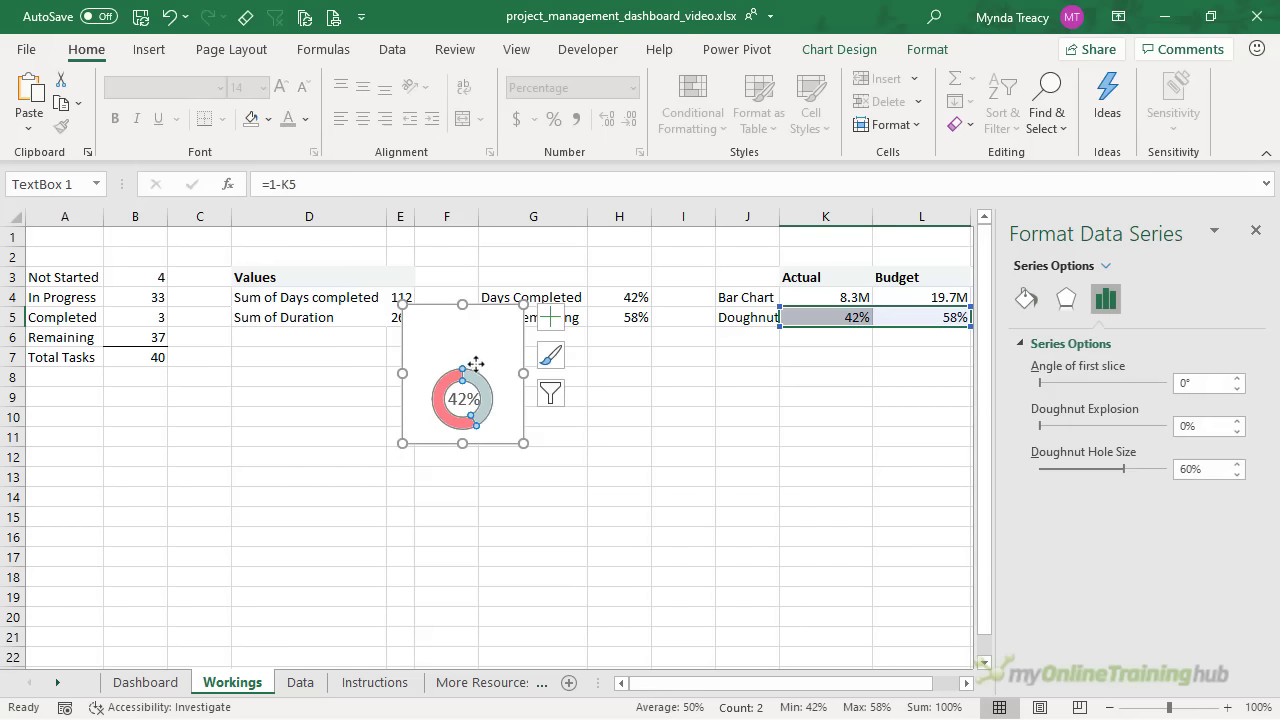
click(449, 300)
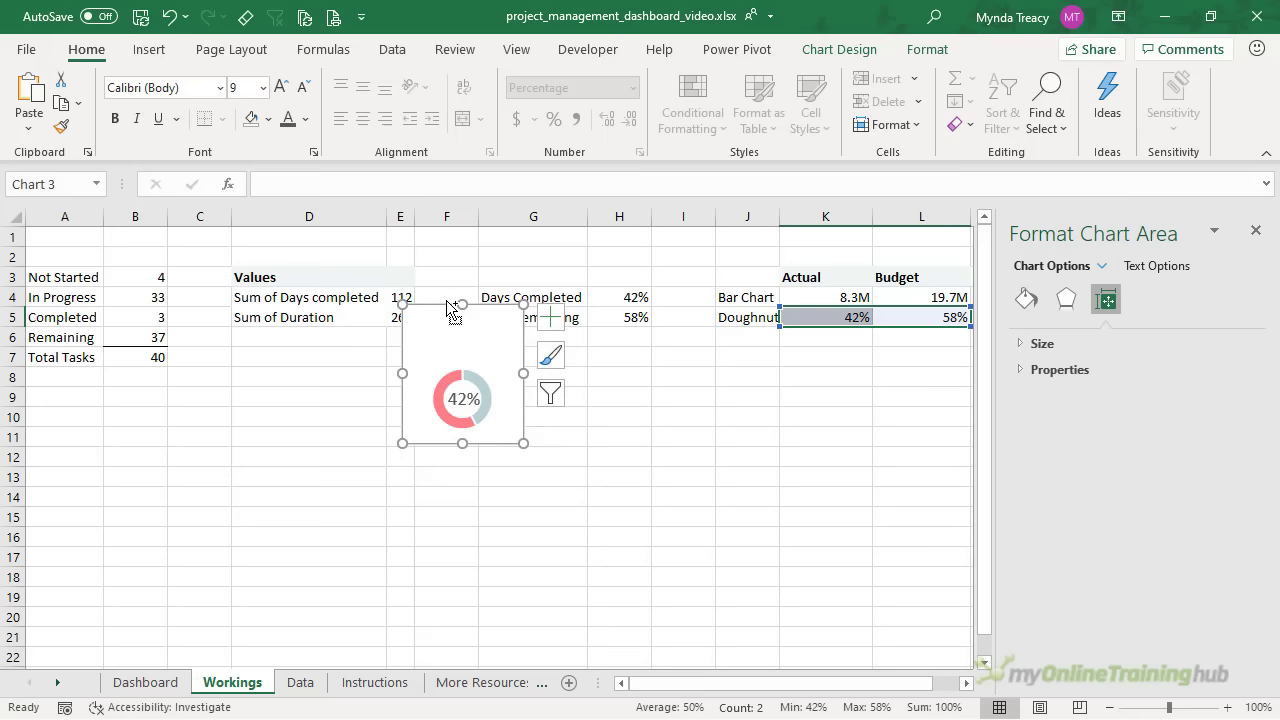
key(ctrl+x)
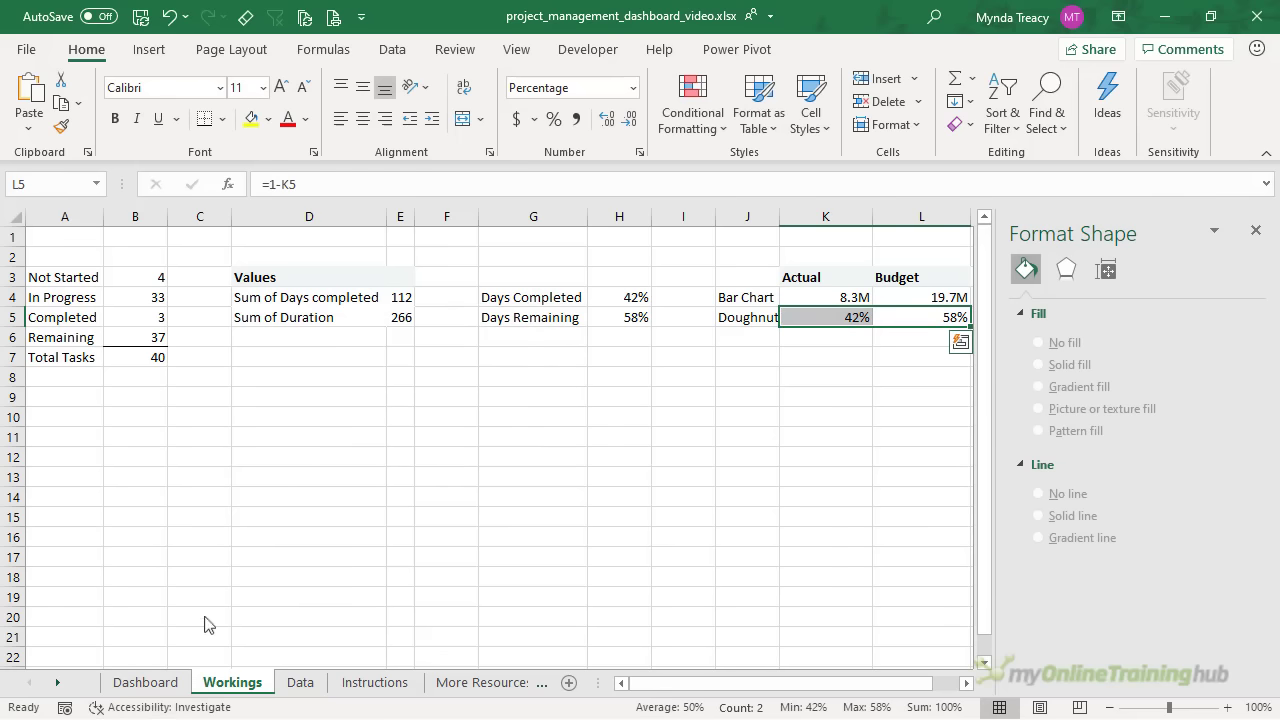
key(ctrl+Page_Up)
click(918, 280)
key(ctrl+v)
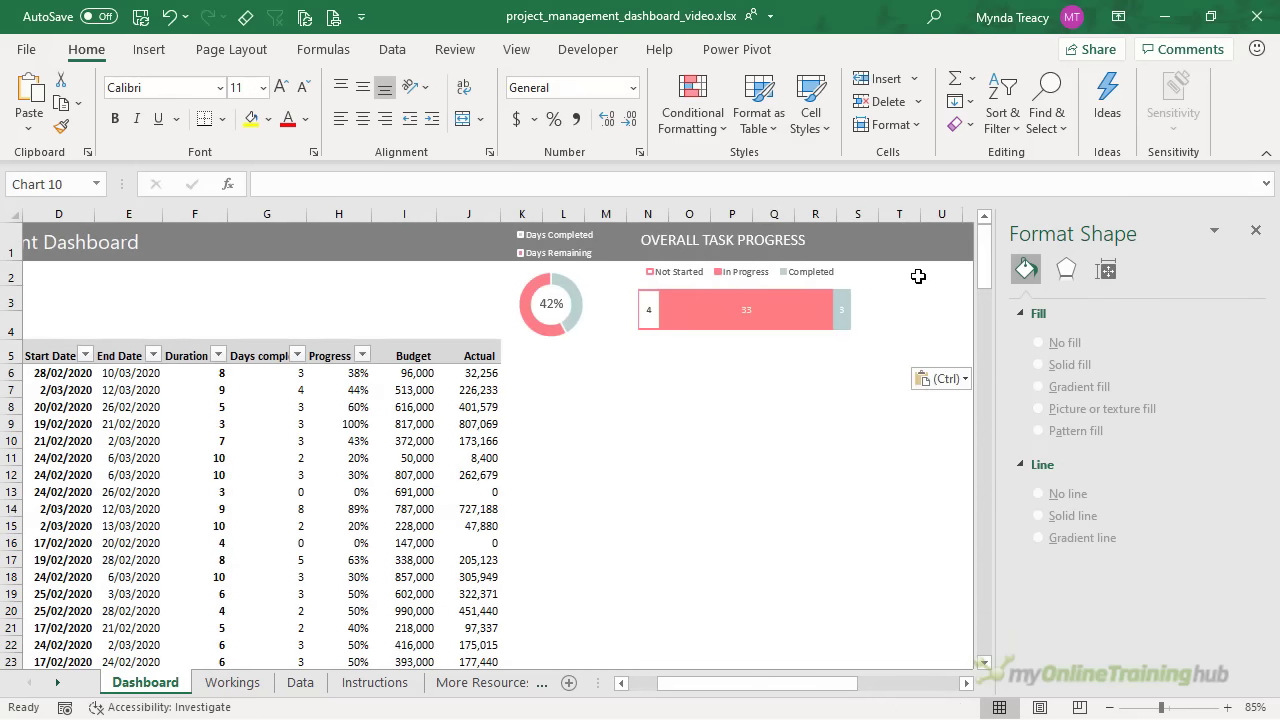
Give the pasted chart No Fill and No Outline
click(966, 682)
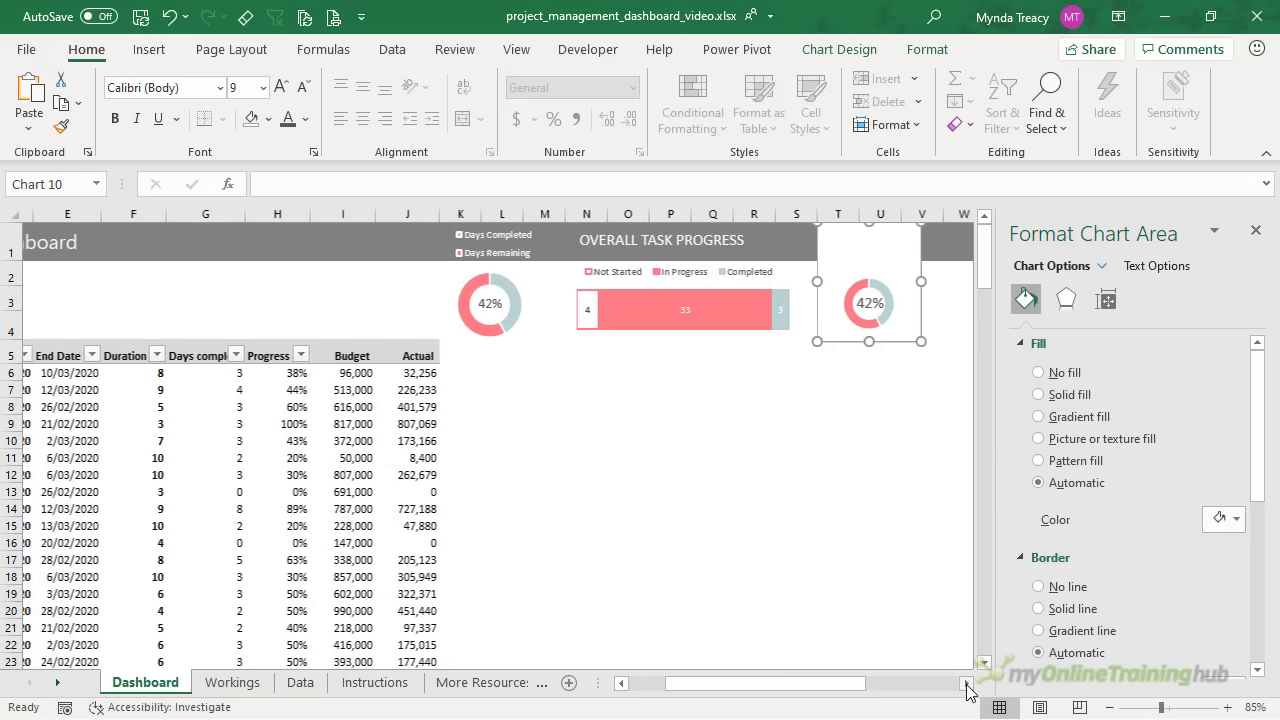
click(928, 49)
click(517, 79)
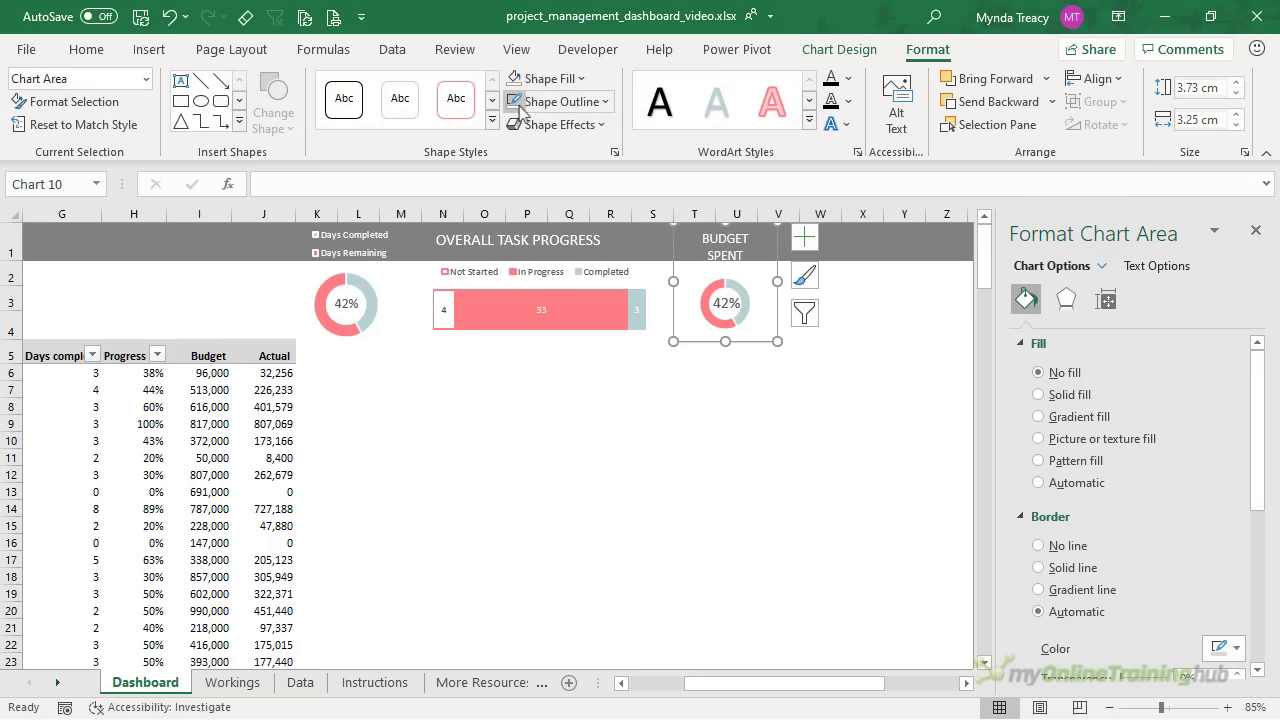
click(523, 101)
Enlarge the BUDGET SPENT plot area to match the left doughnut's size
click(720, 248)
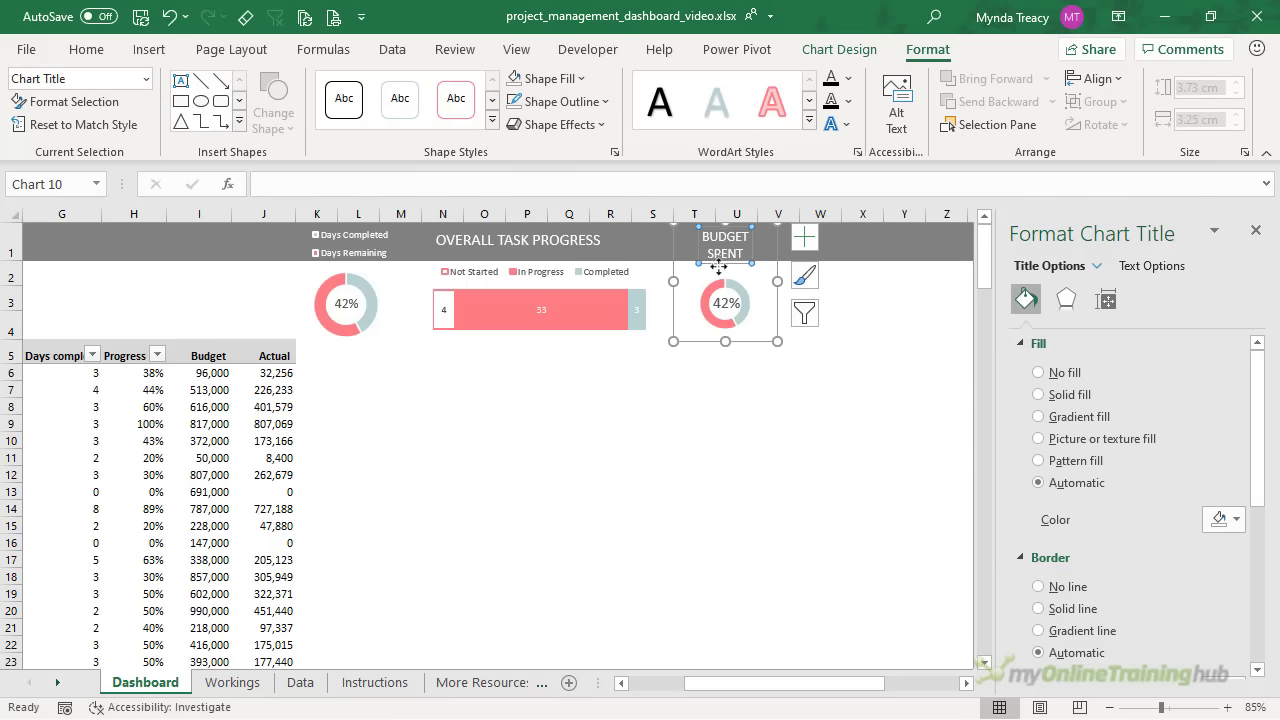
click(738, 290)
click(741, 287)
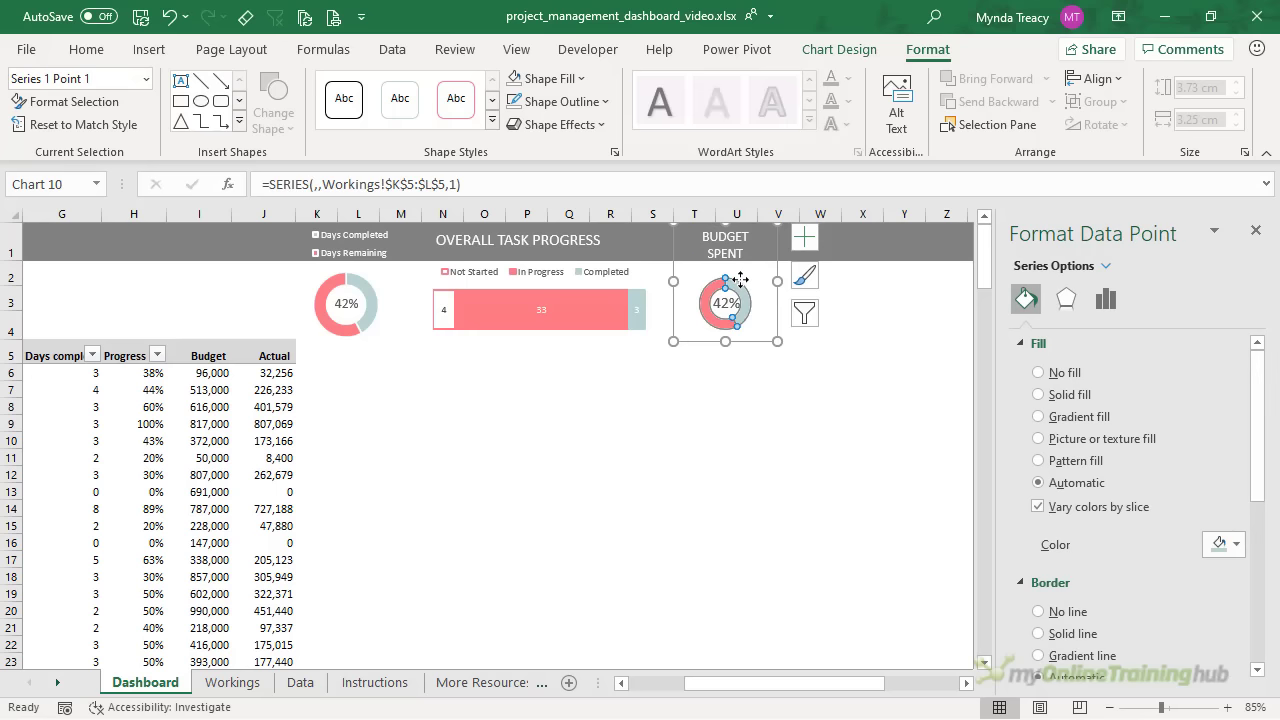
click(740, 276)
drag(748, 279, 760, 272)
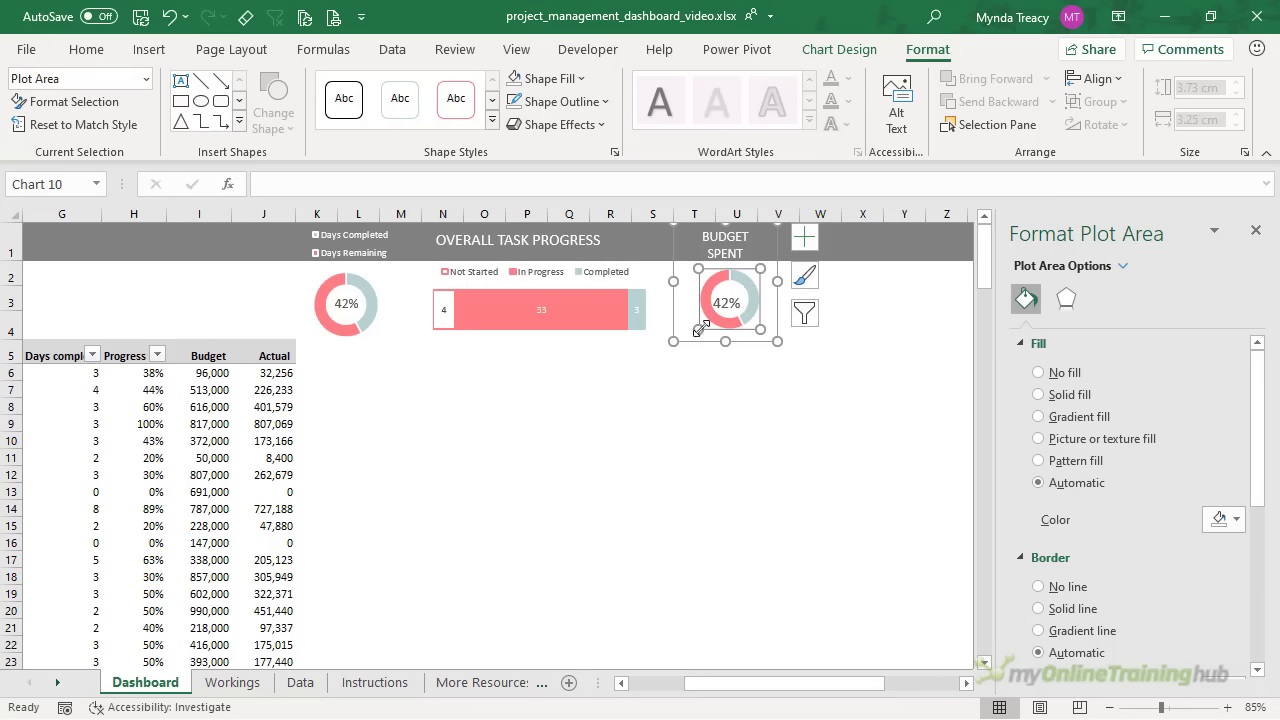
drag(697, 328, 691, 326)
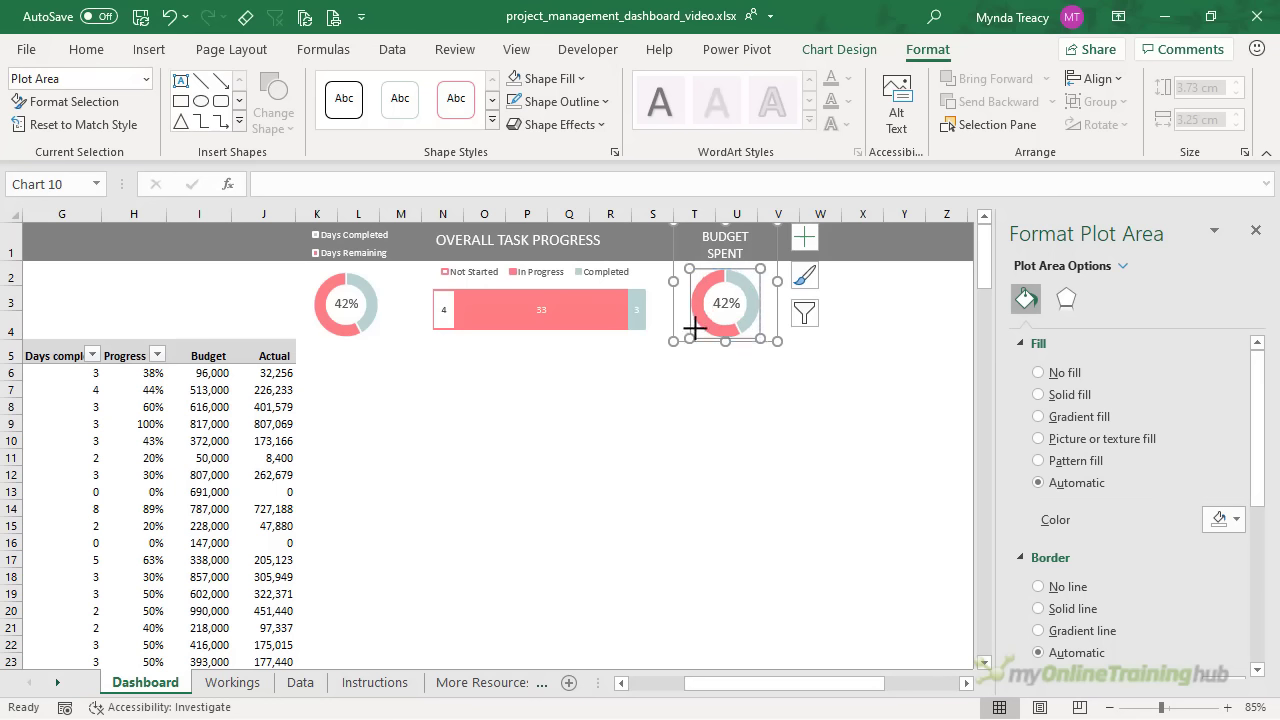
key(ctrl+z)
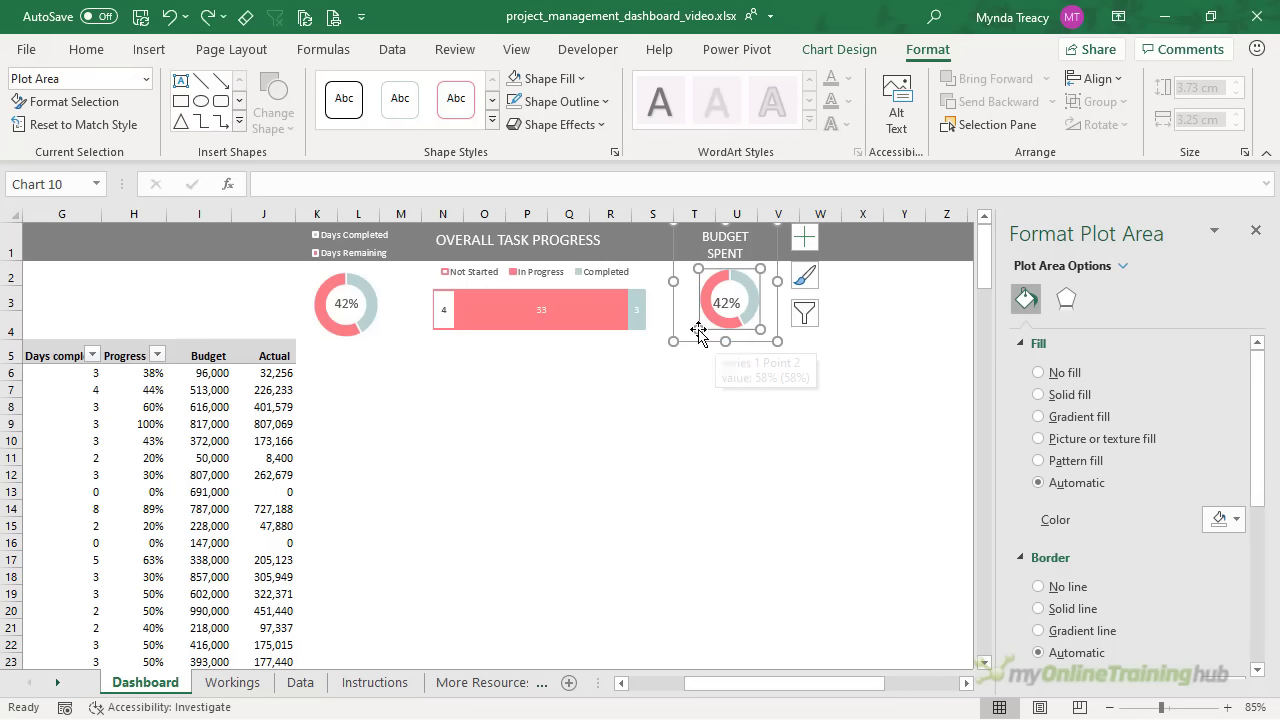
drag(699, 337, 691, 328)
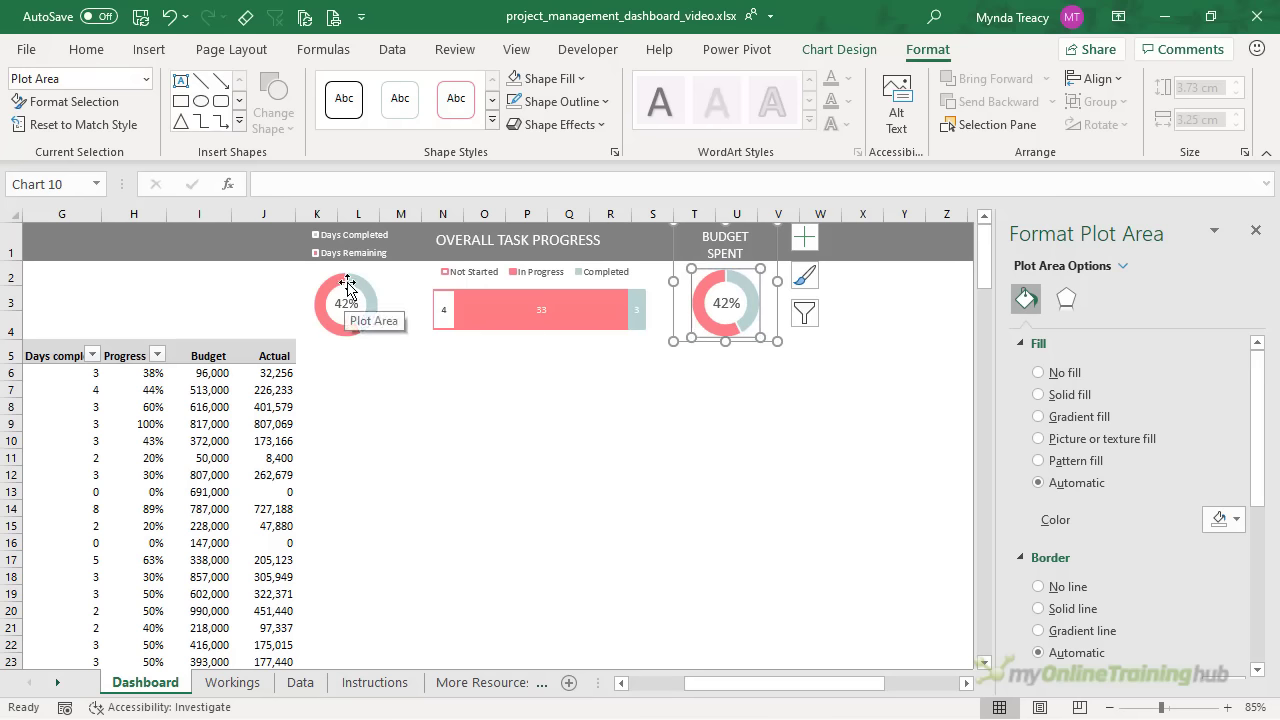
click(347, 285)
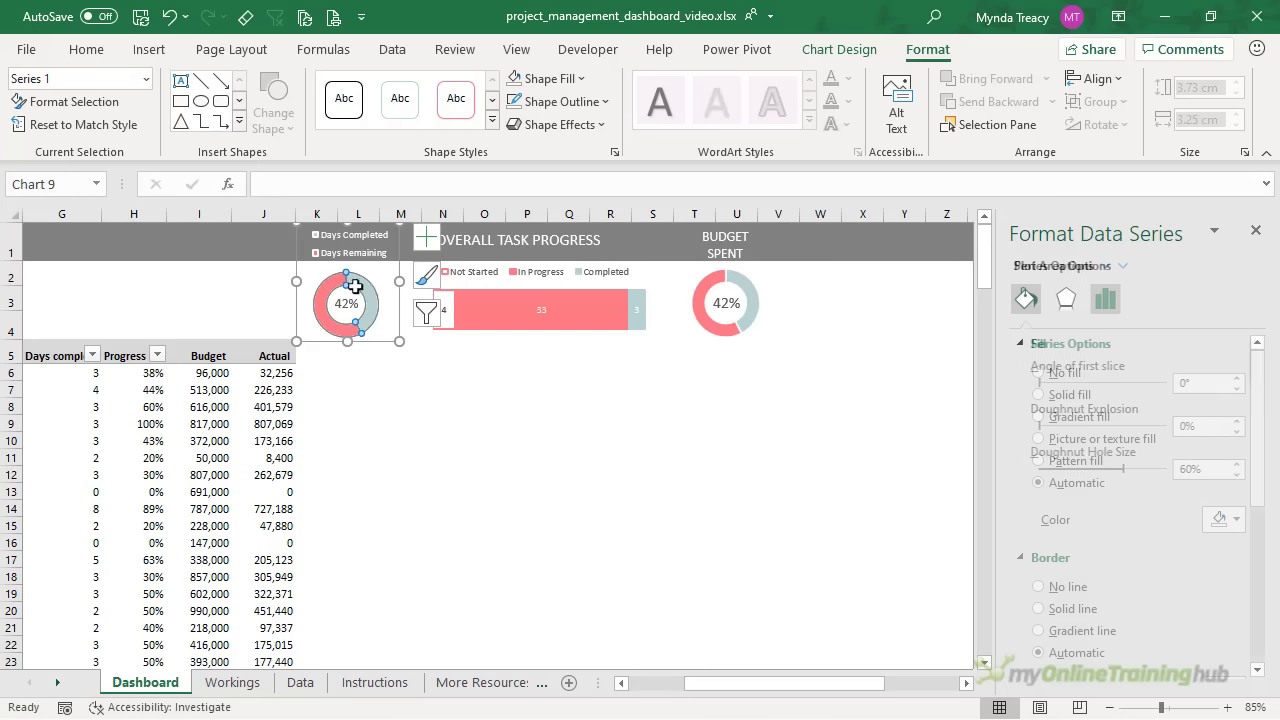
click(657, 440)
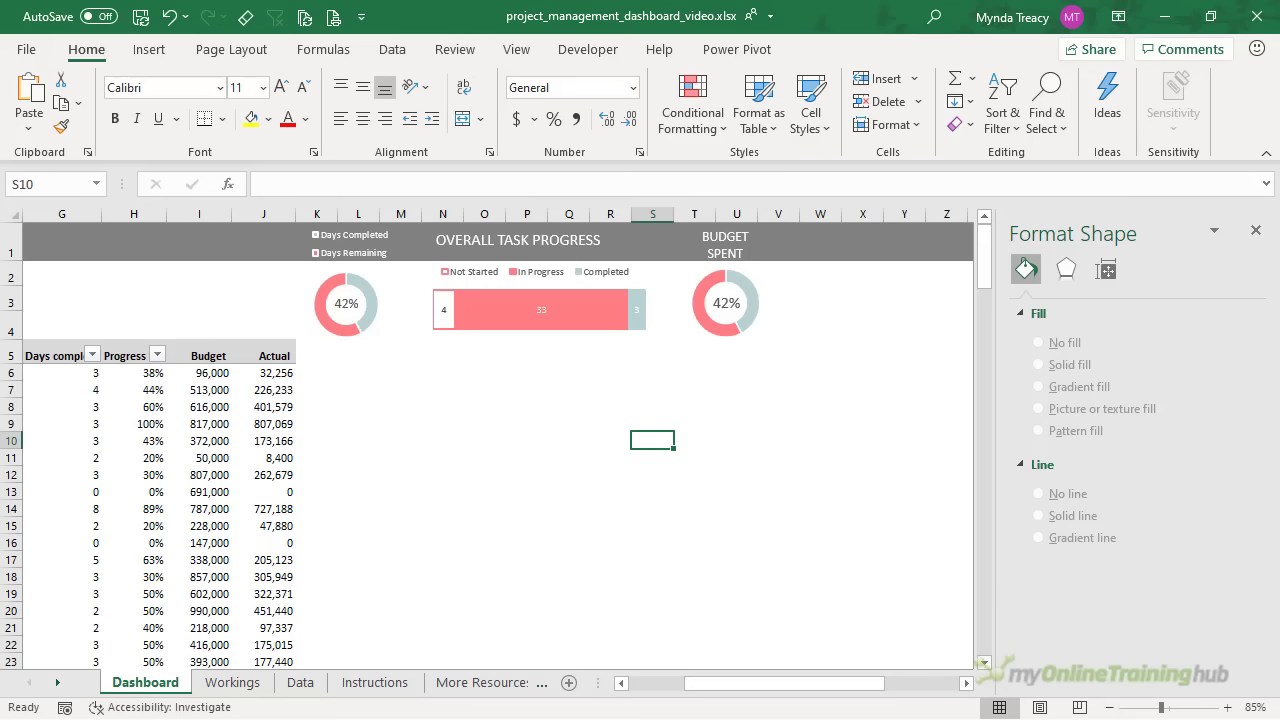
Insert a clustered bar PivotChart from the Actual/Budget pivot on the Workings sheet
drag(808, 249, 908, 319)
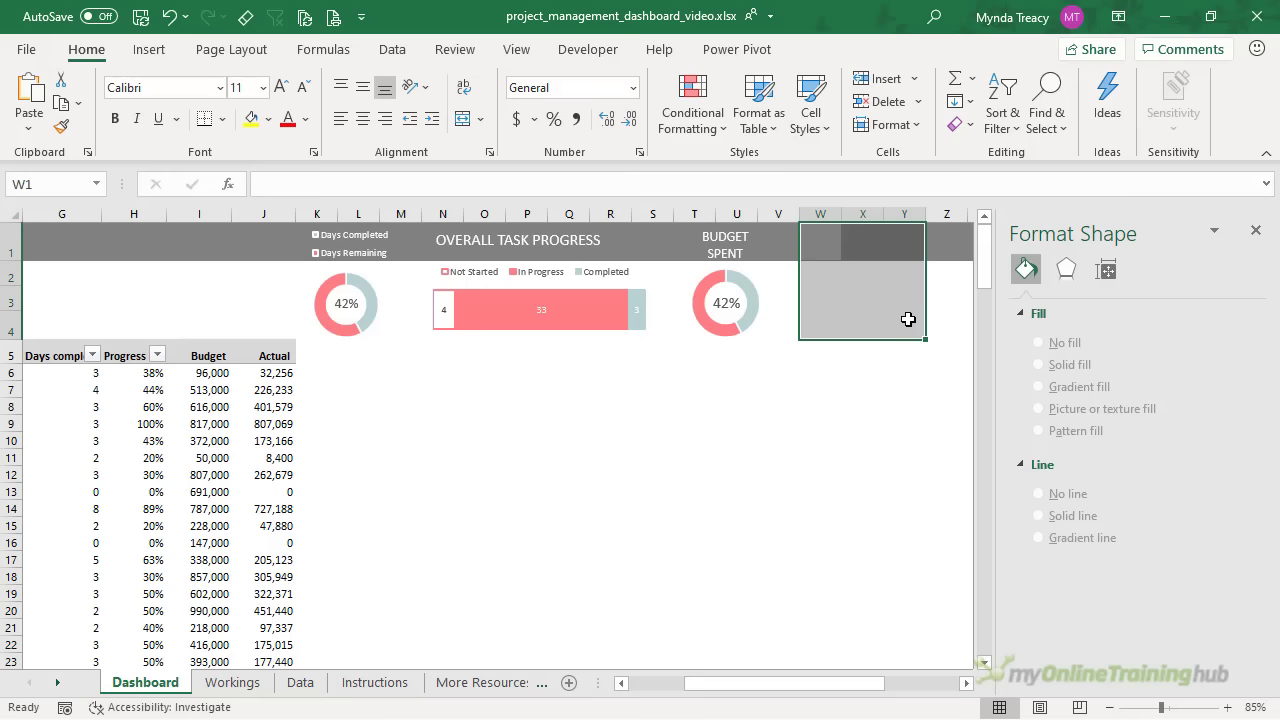
click(250, 683)
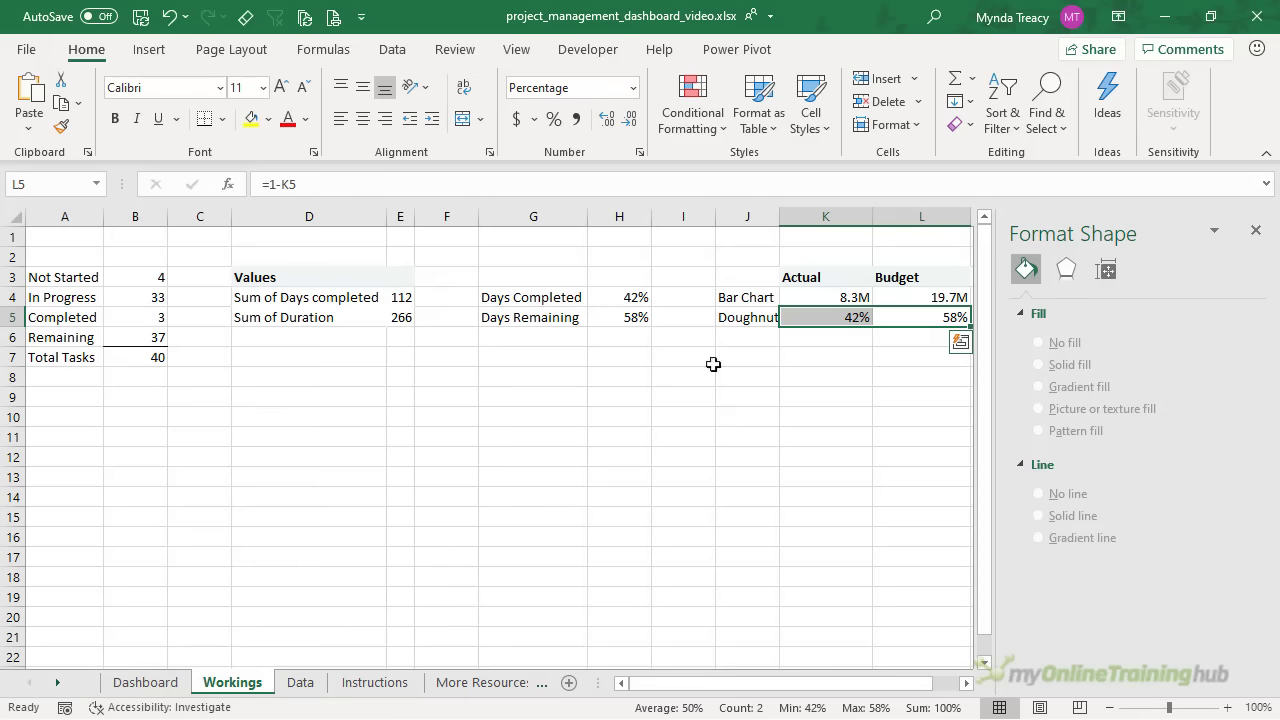
click(821, 281)
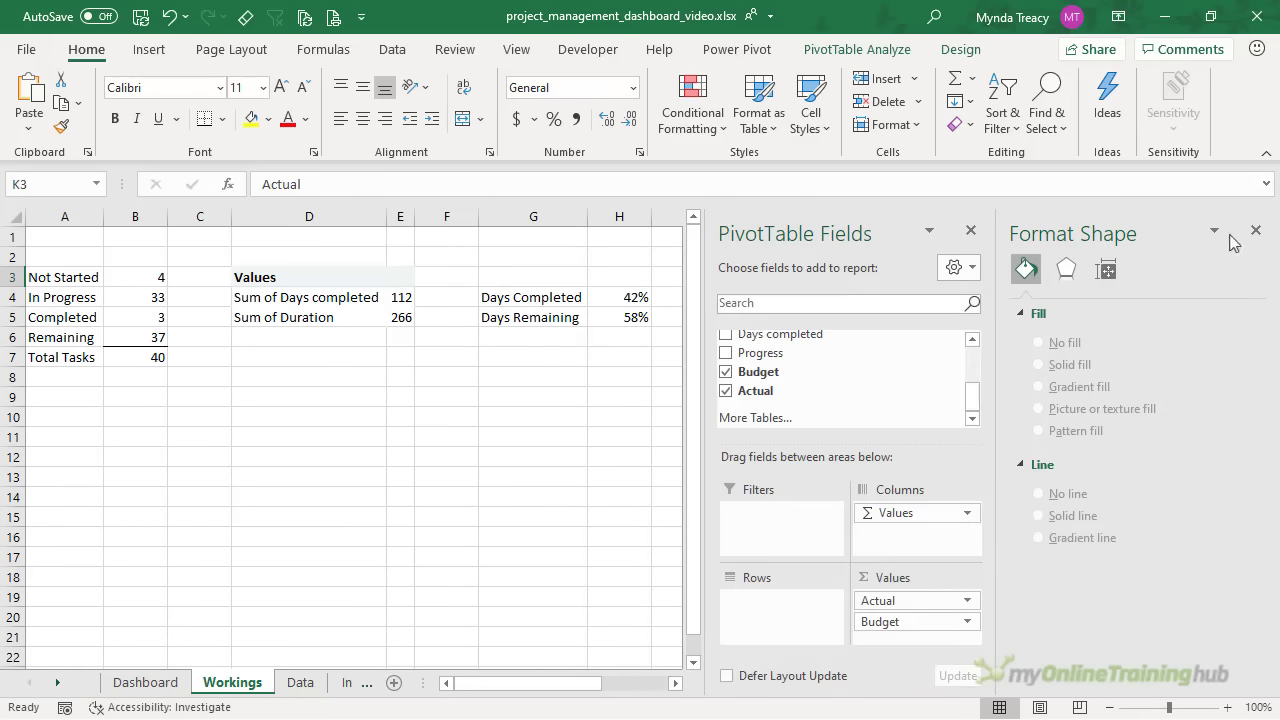
click(1256, 230)
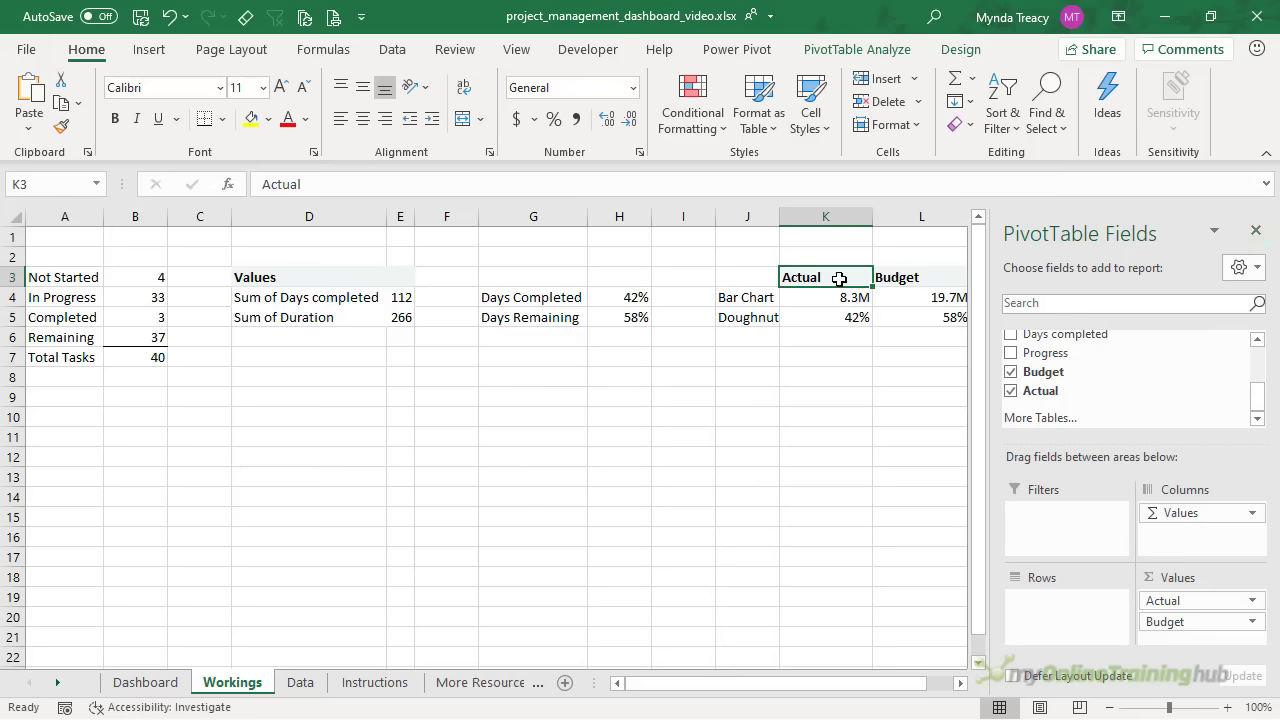
click(858, 52)
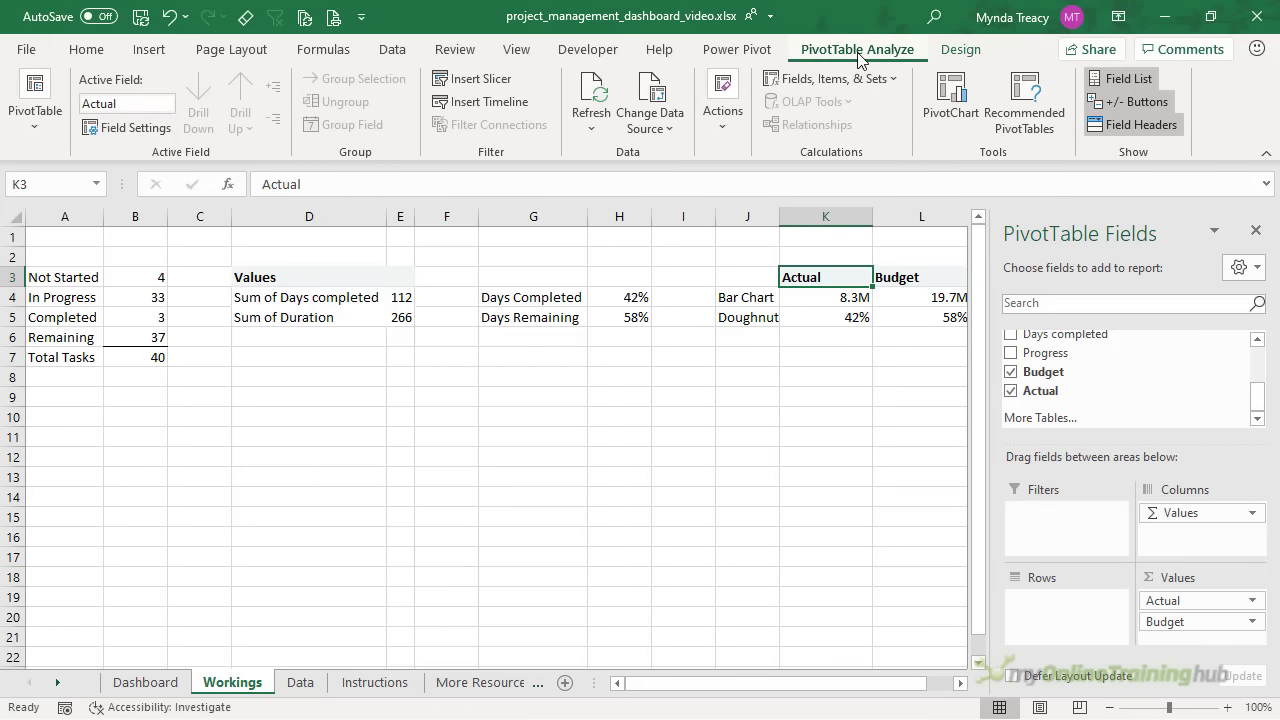
click(951, 95)
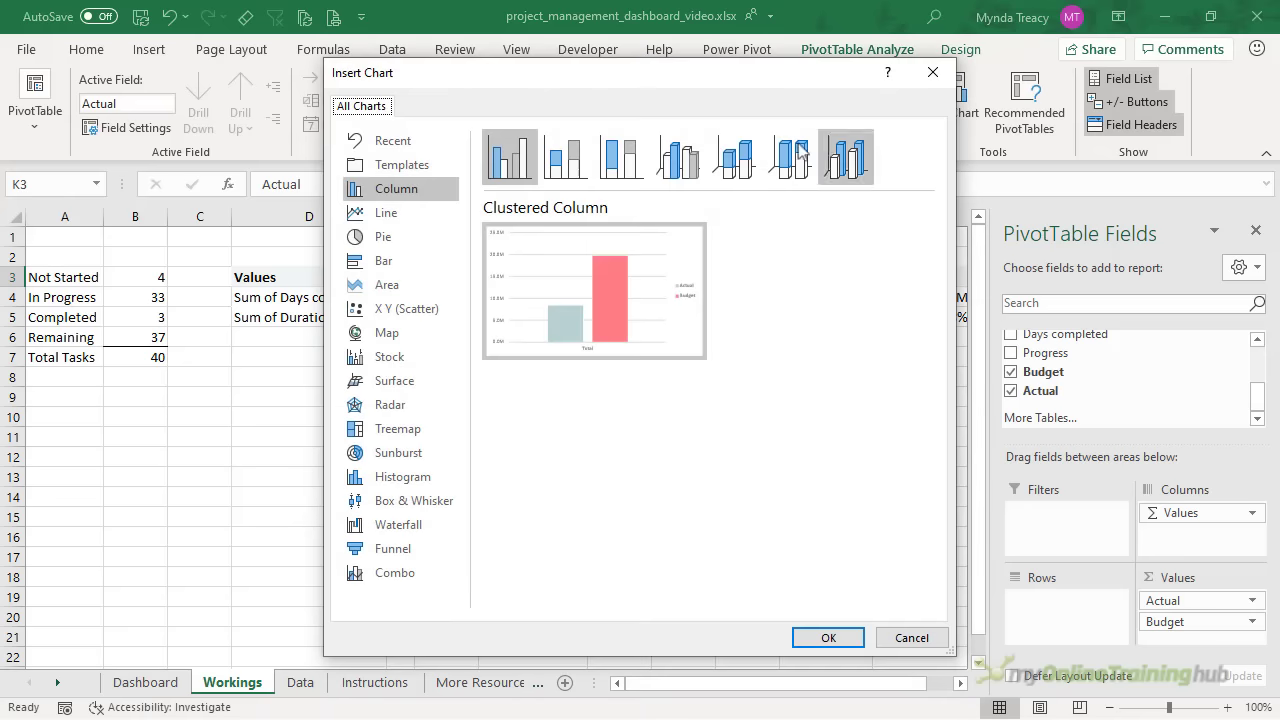
click(378, 264)
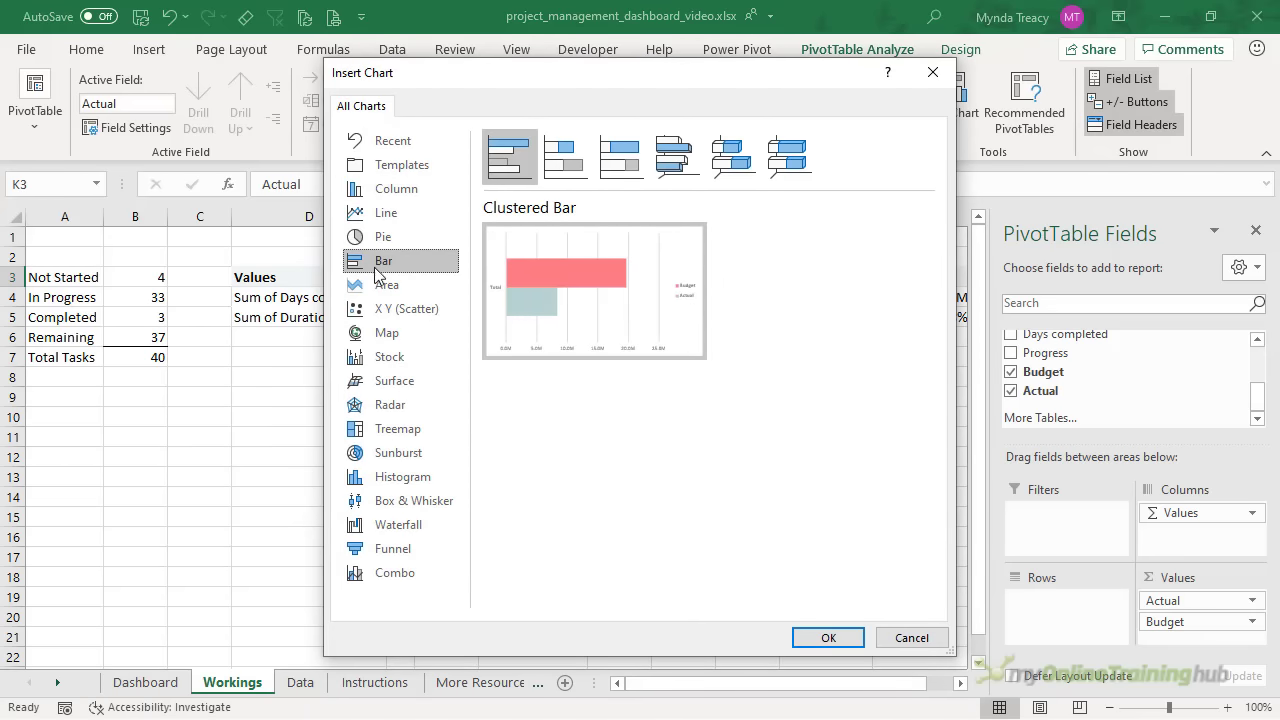
click(829, 638)
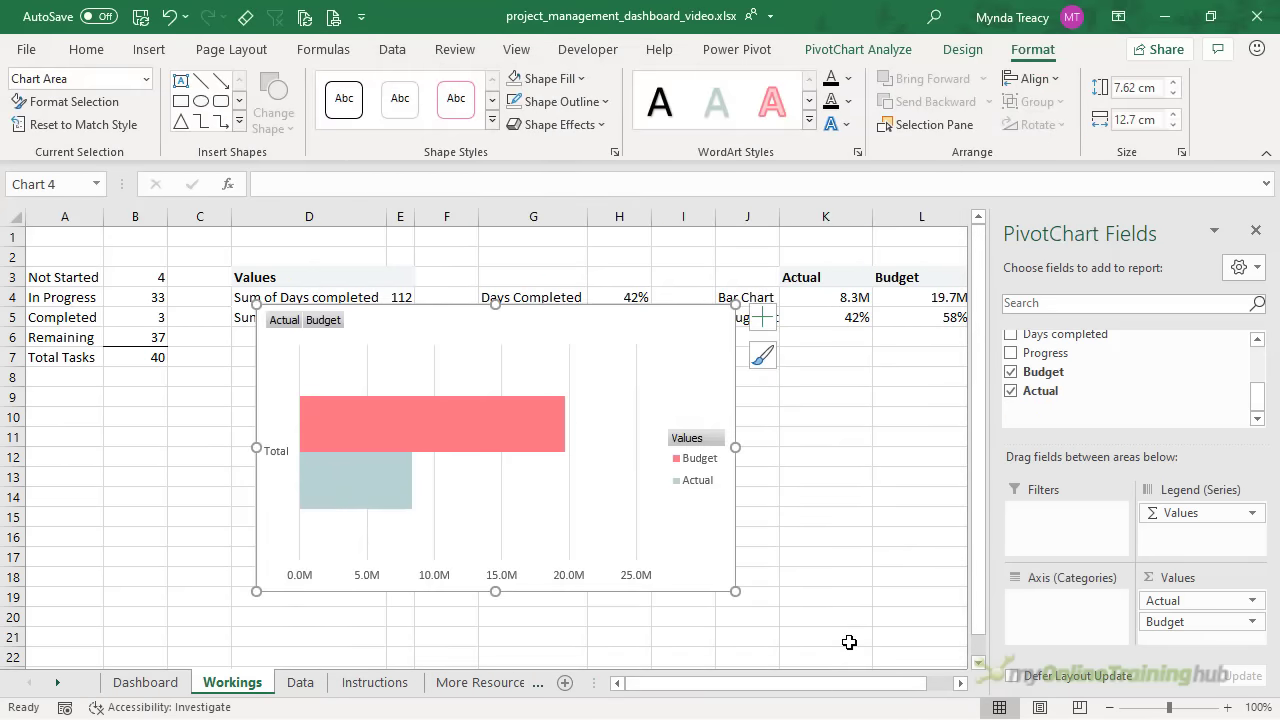
Hide the field buttons, axes, gridlines and legend, and add a chart title and data labels
right_click(281, 331)
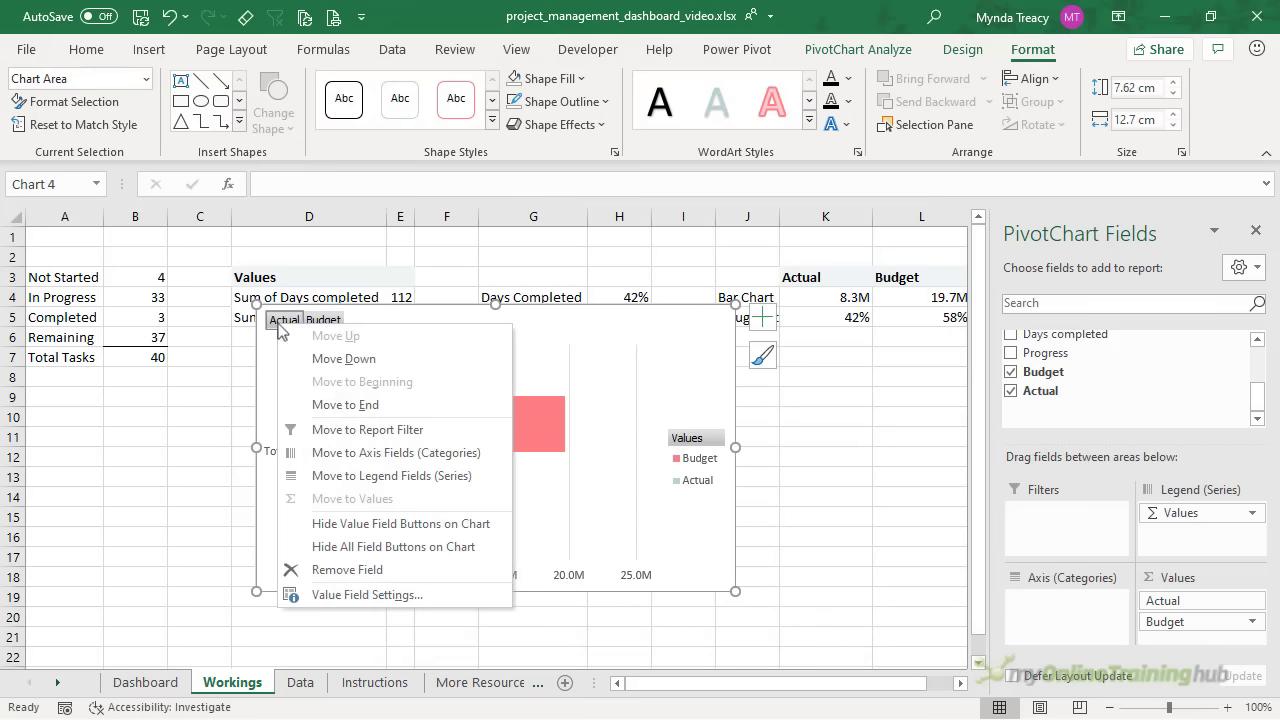
click(459, 548)
click(762, 318)
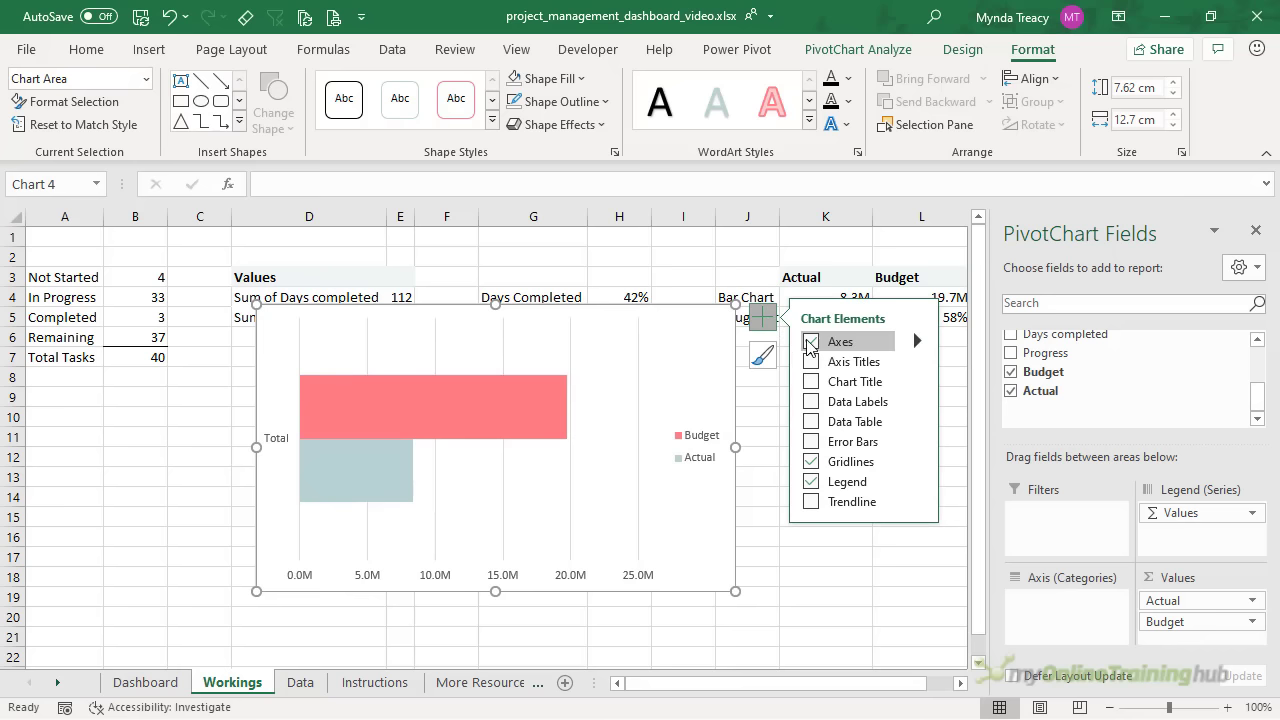
click(810, 342)
click(811, 381)
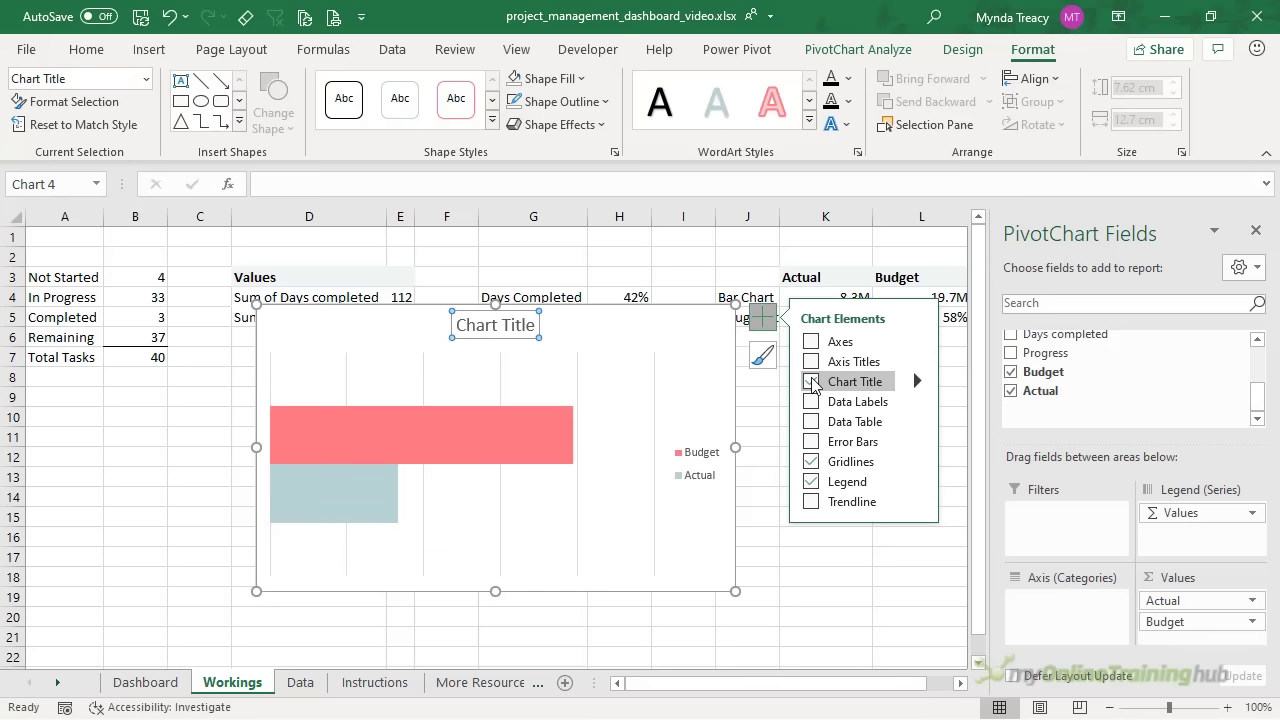
click(812, 402)
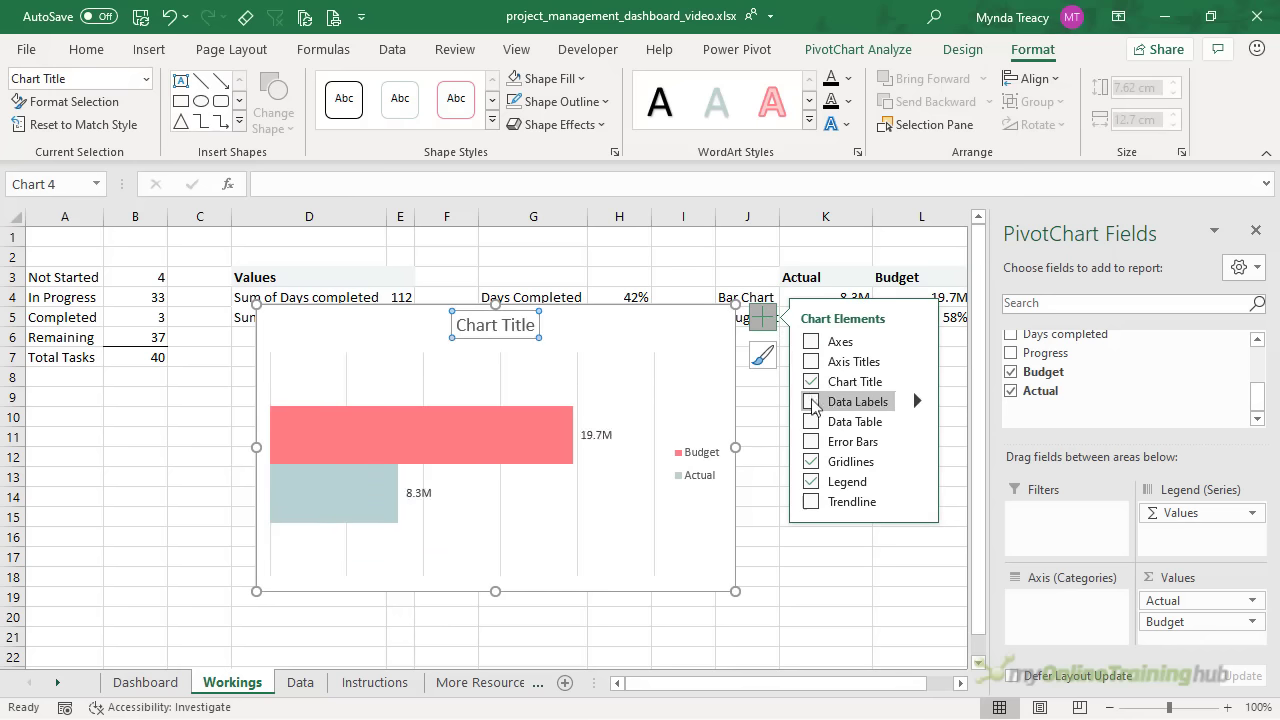
click(812, 402)
click(811, 461)
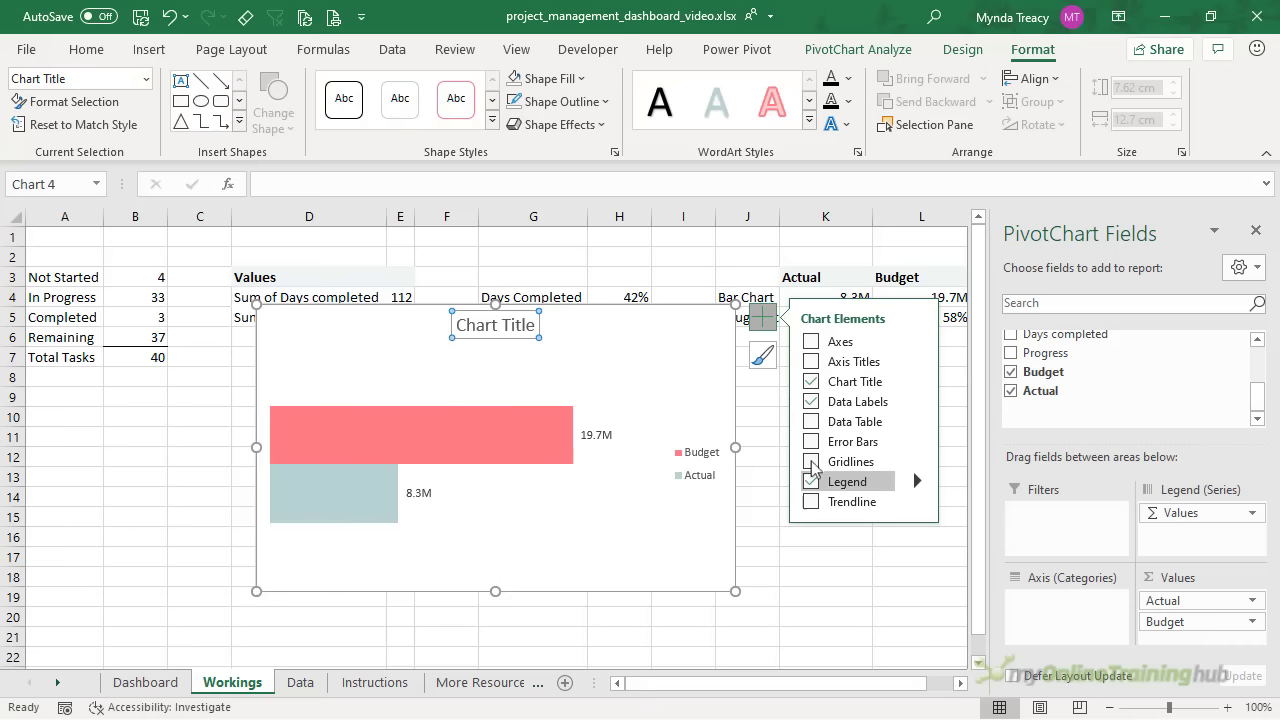
click(811, 482)
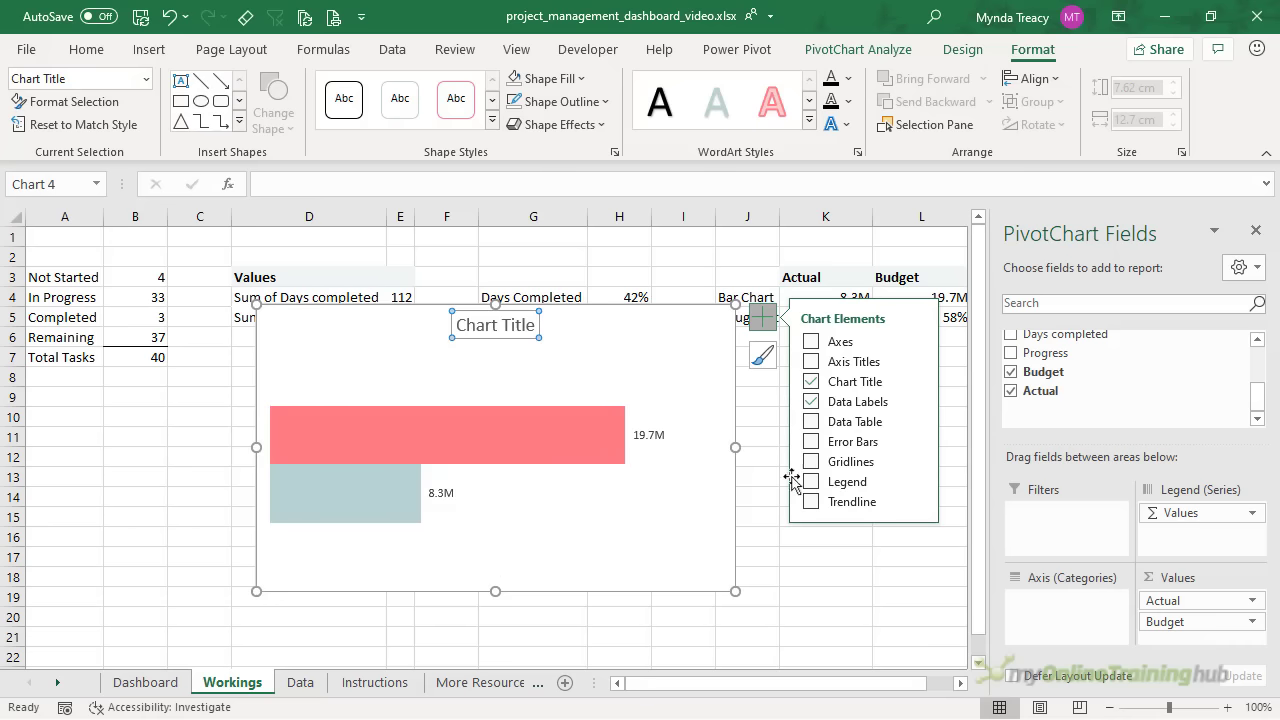
click(654, 437)
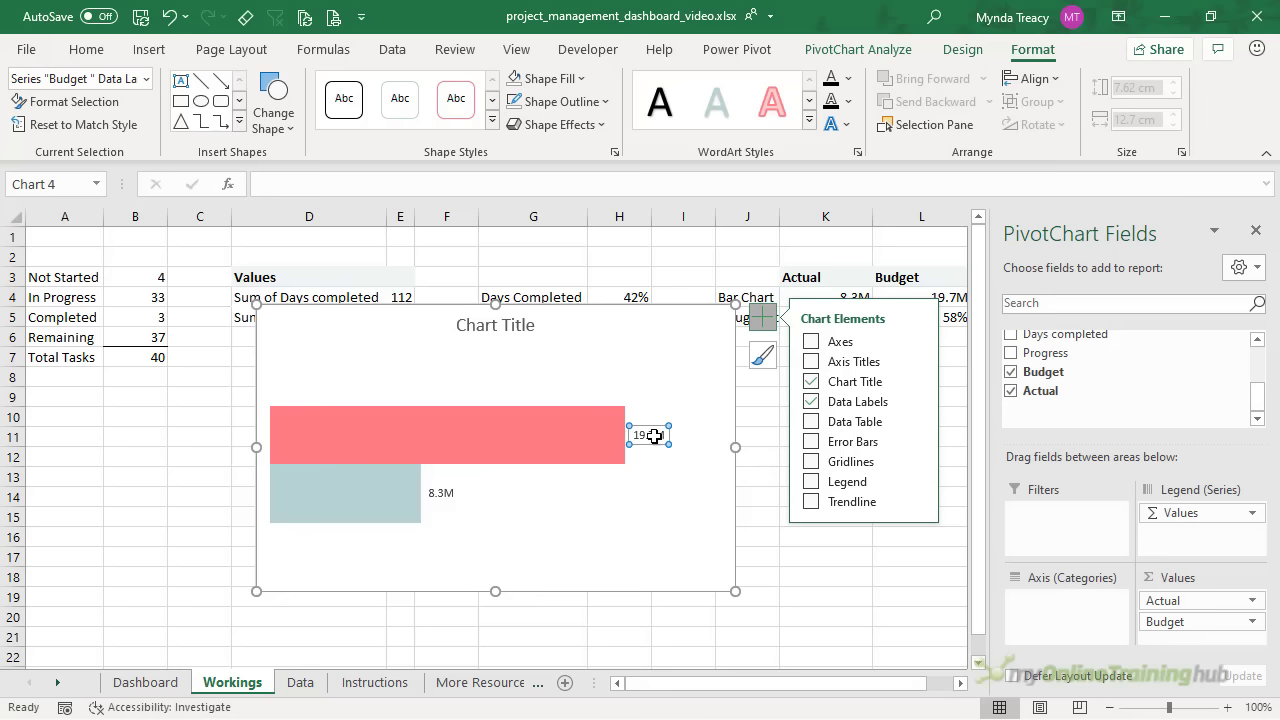
Set the Budget label to show its series name with a New Line separator and no leader lines
click(925, 401)
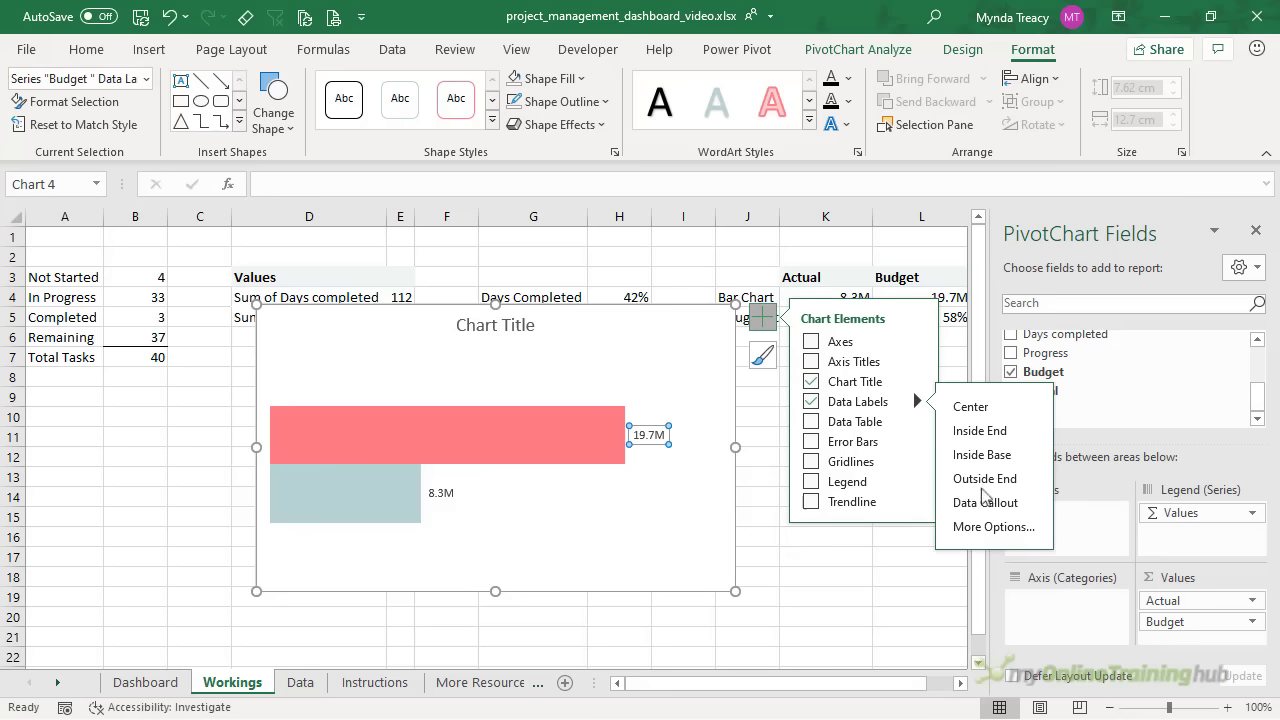
click(1000, 527)
click(1047, 413)
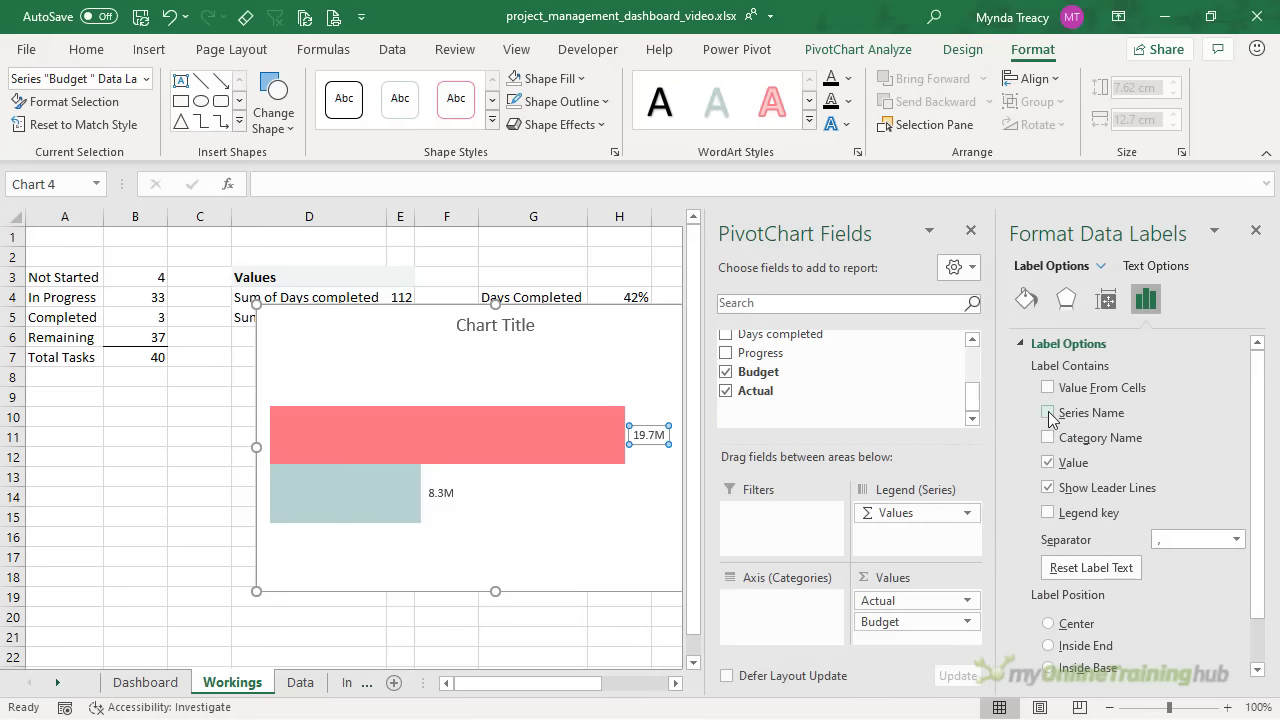
click(970, 232)
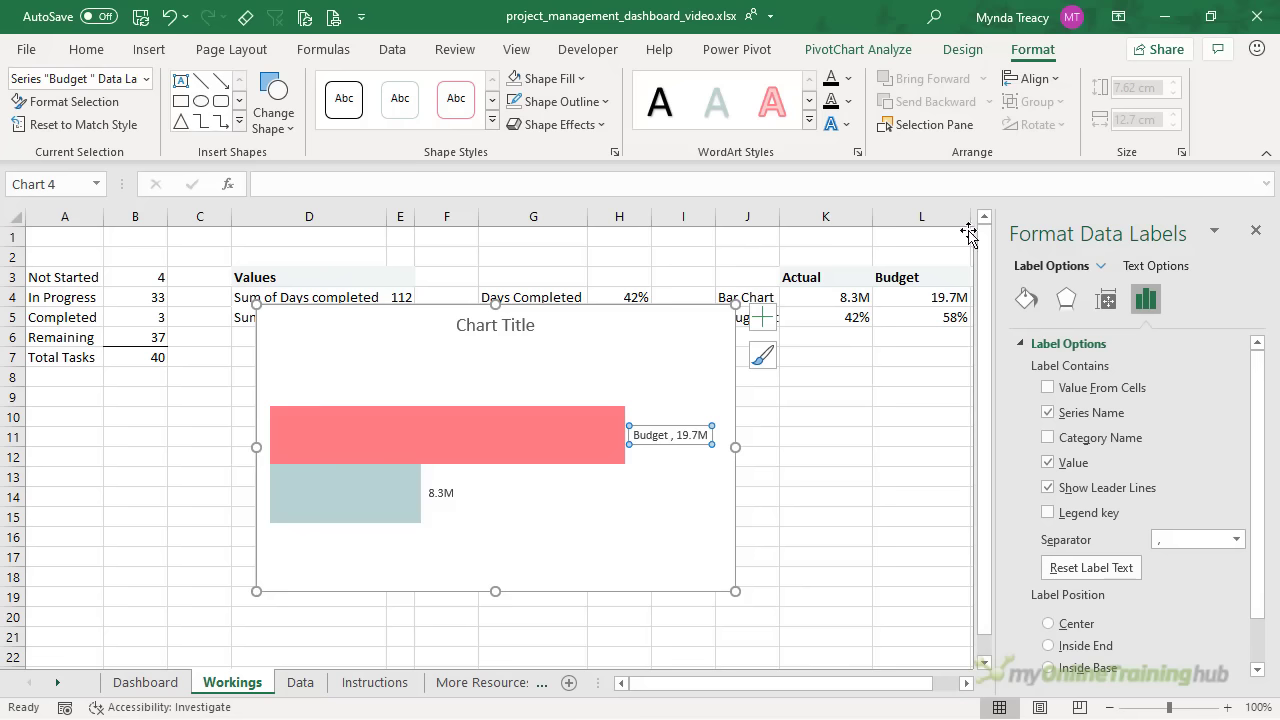
click(1047, 487)
click(1236, 539)
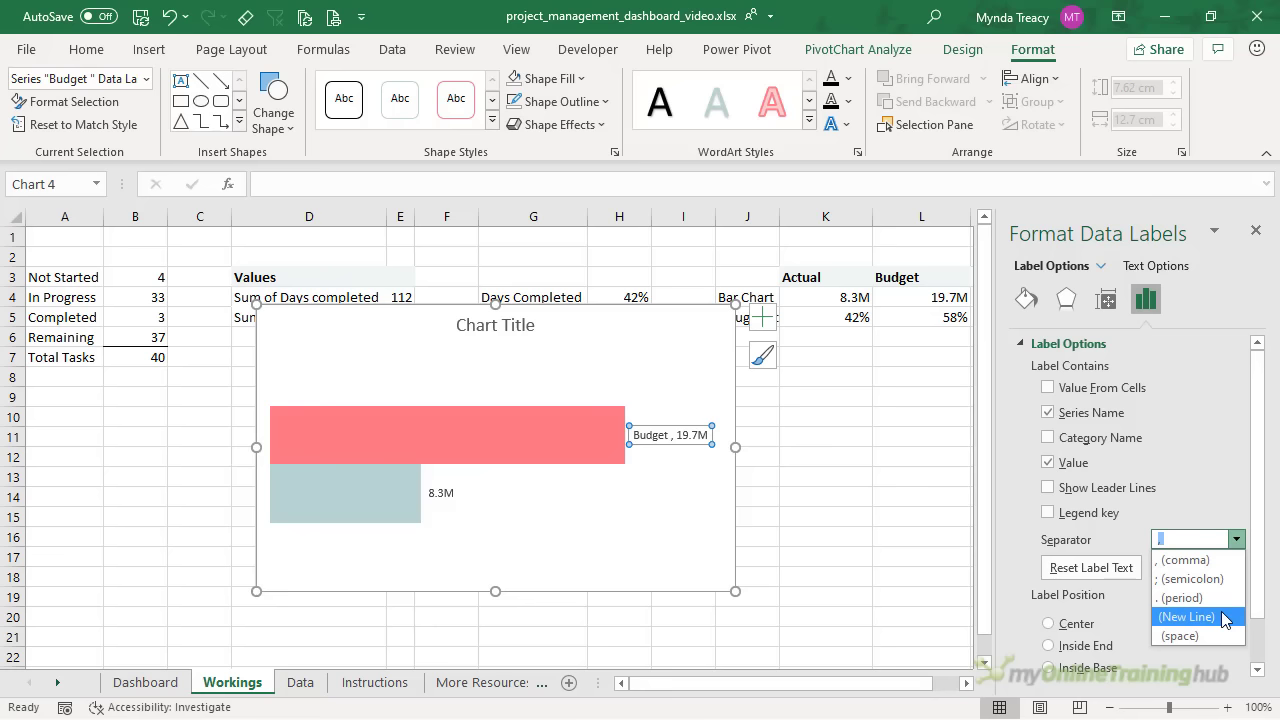
click(1224, 617)
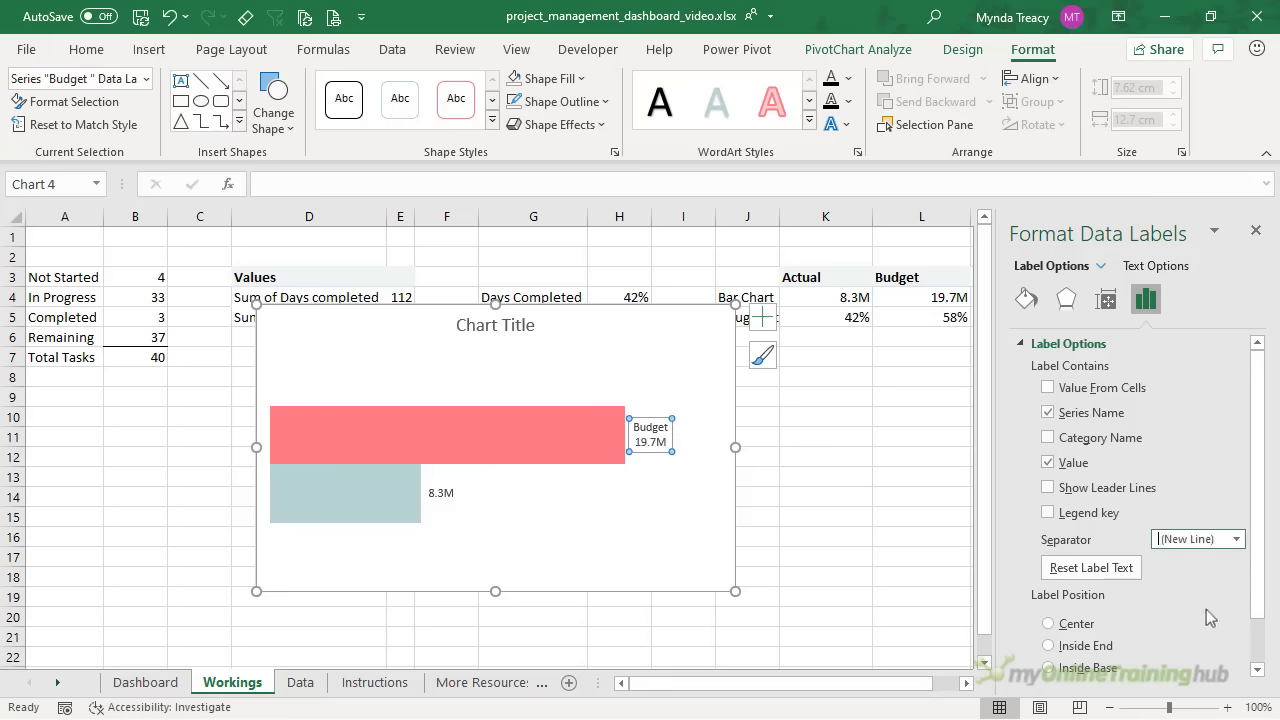
Set the Actual label to show its series name with a New Line separator
click(442, 493)
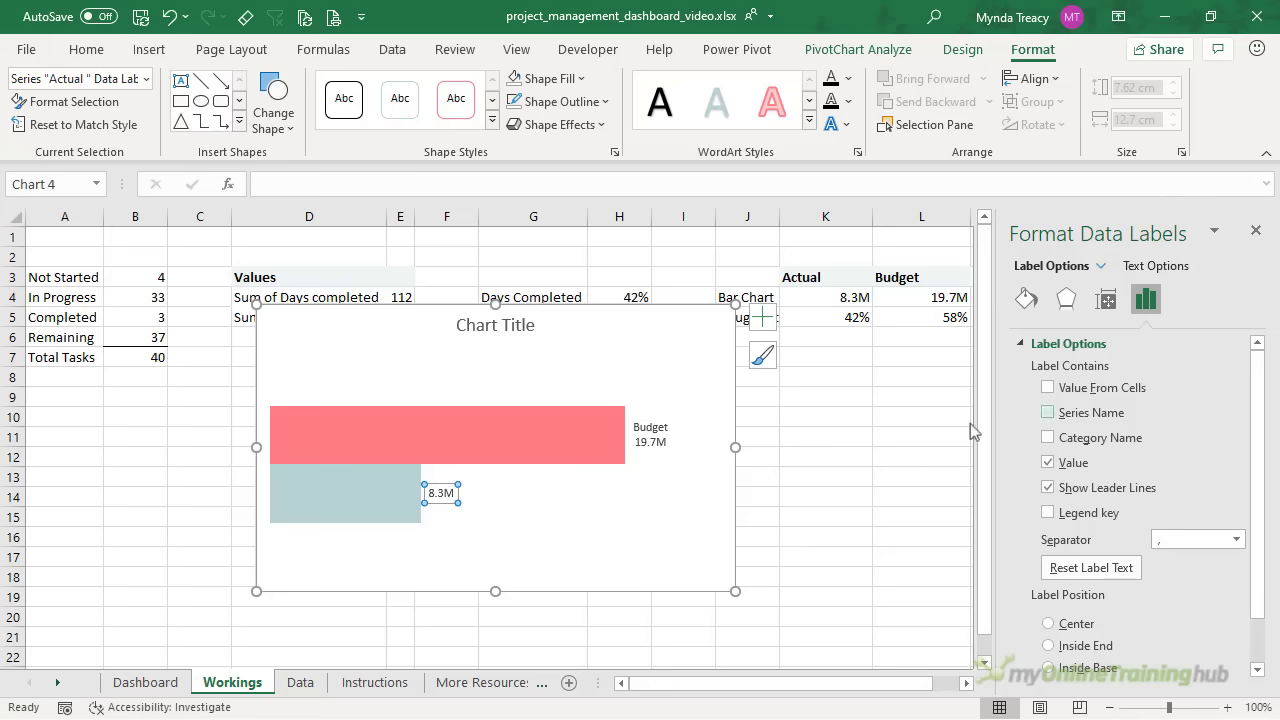
click(1047, 413)
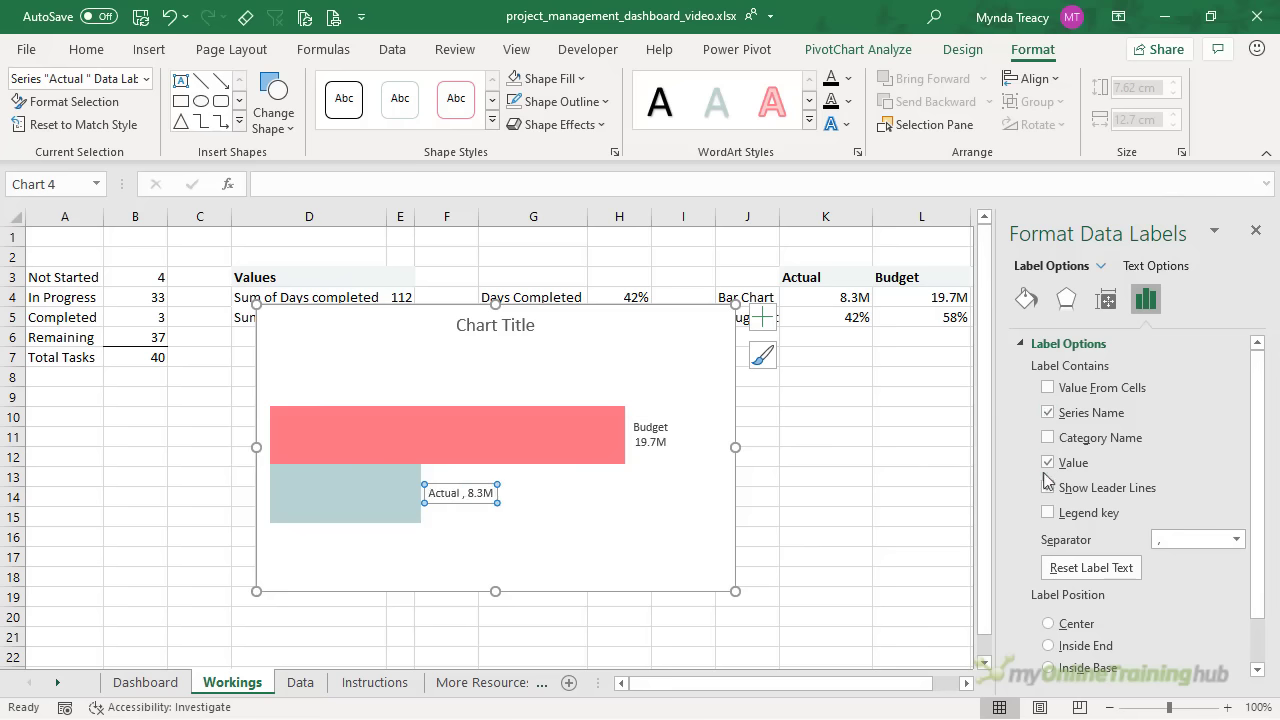
click(1236, 539)
click(1205, 616)
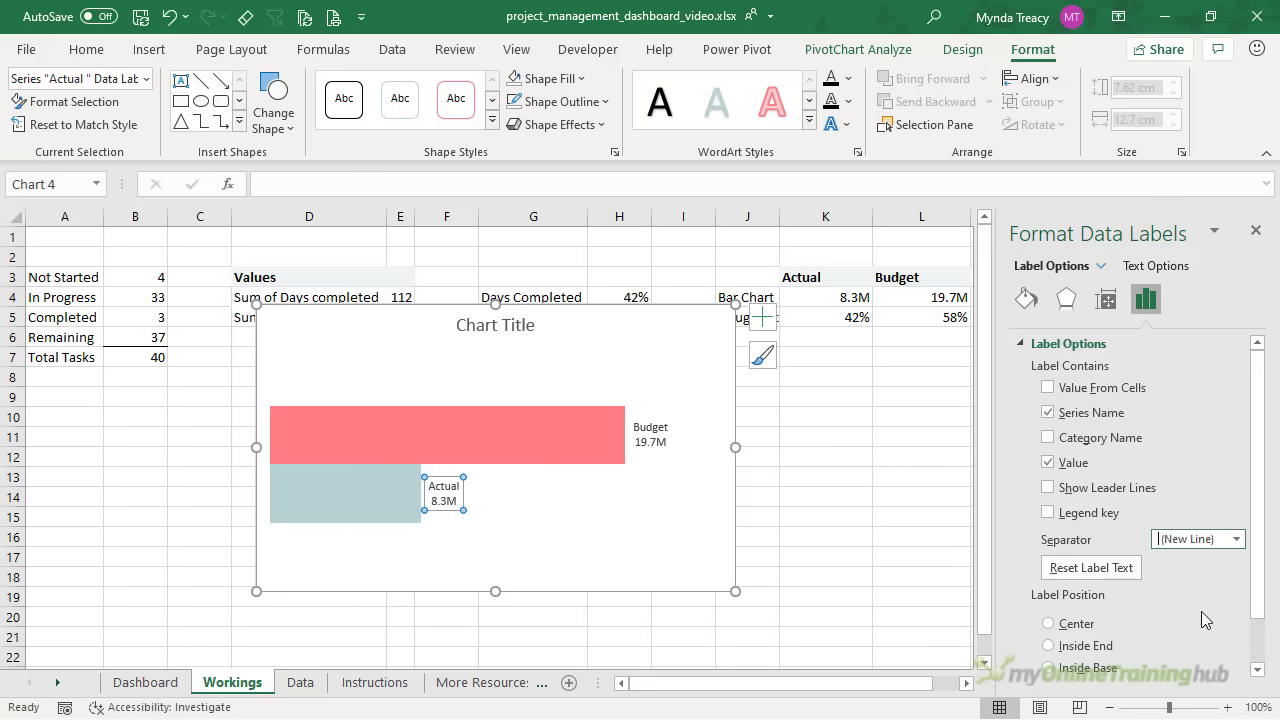
click(356, 472)
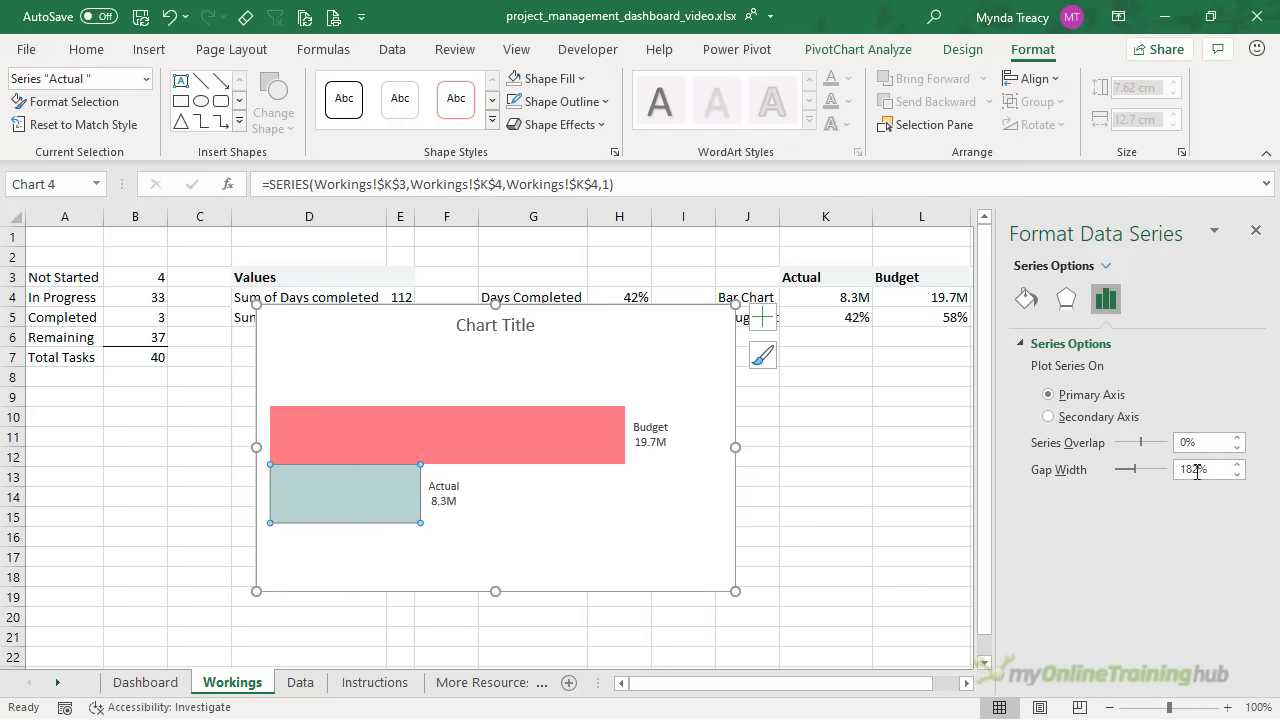
Set the bar series overlap to -30% and the gap width to 0%
click(1215, 442)
text(-30)
key(Tab)
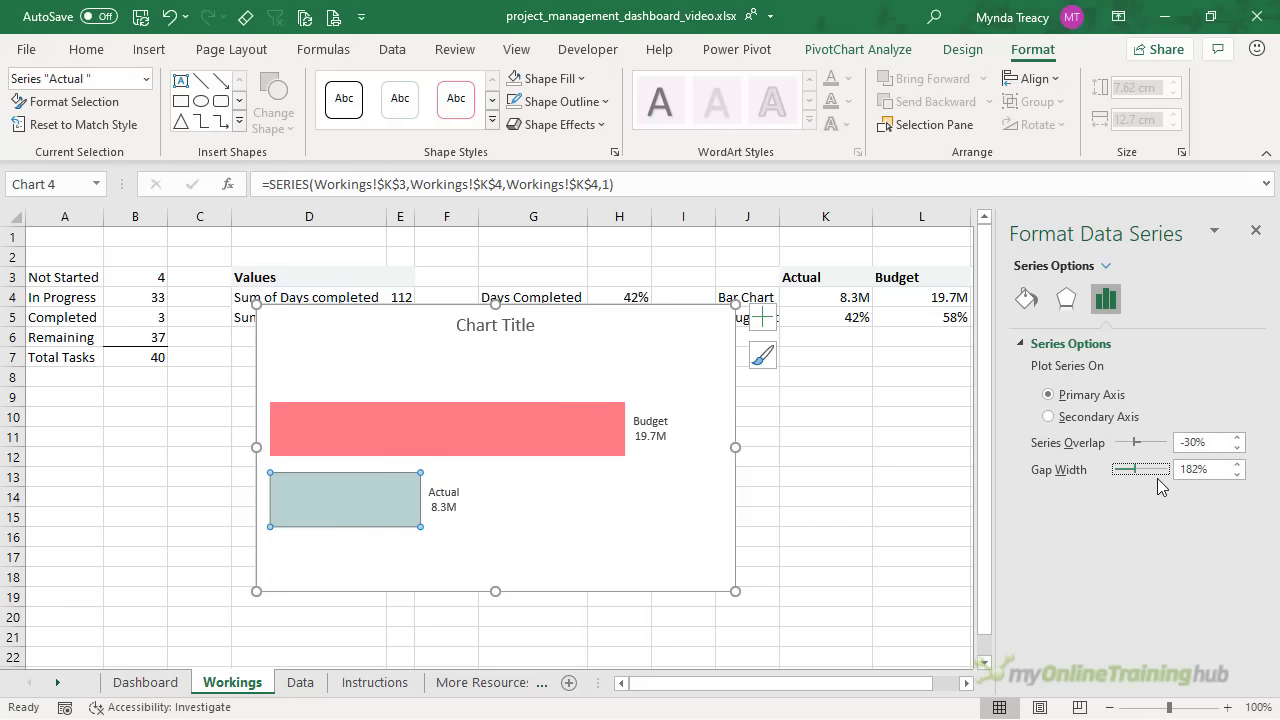
key(Tab)
text(0)
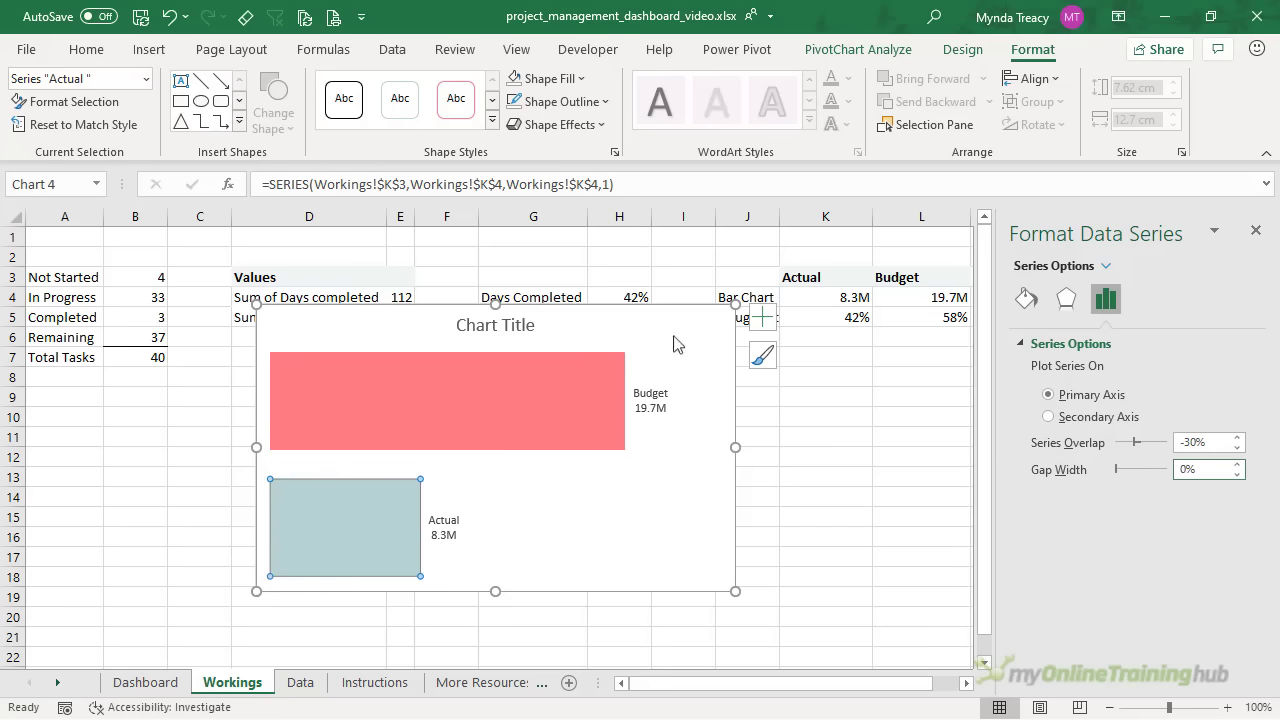
click(563, 308)
Resize the Workings bar chart to 3.73 cm high by 6 cm wide
click(1135, 88)
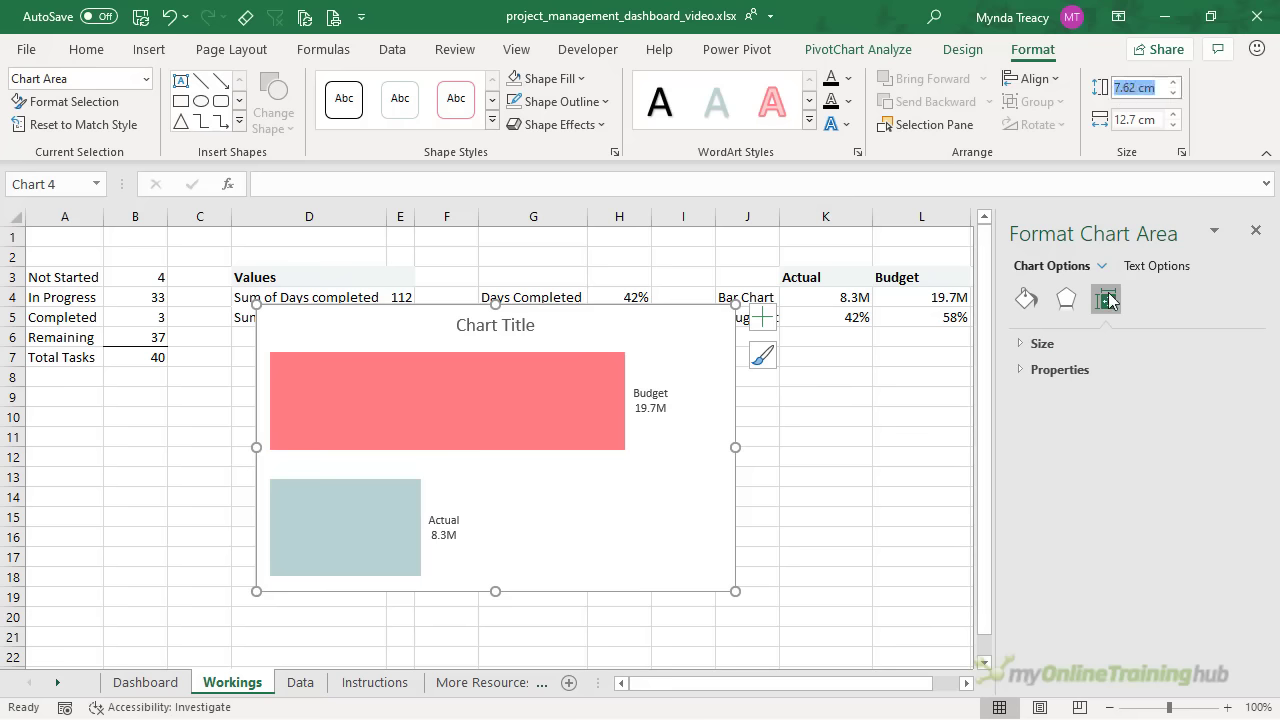
text(3.73)
key(Tab)
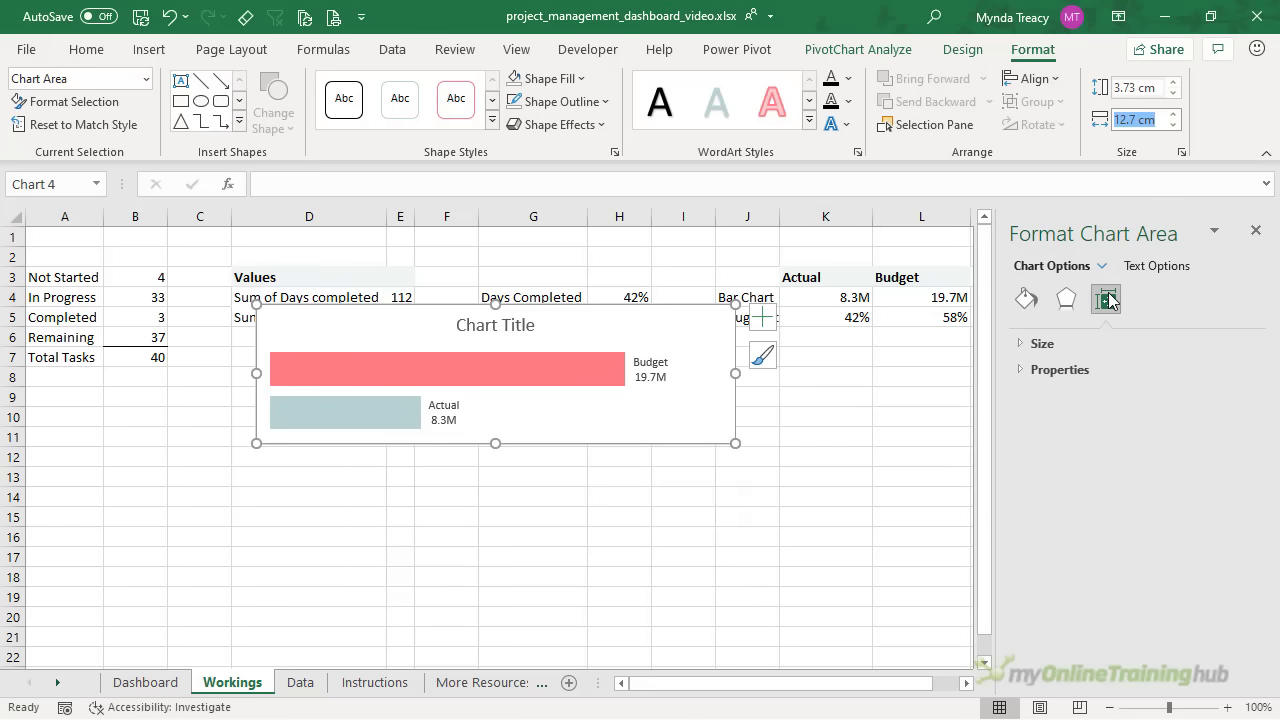
text(6)
key(Return)
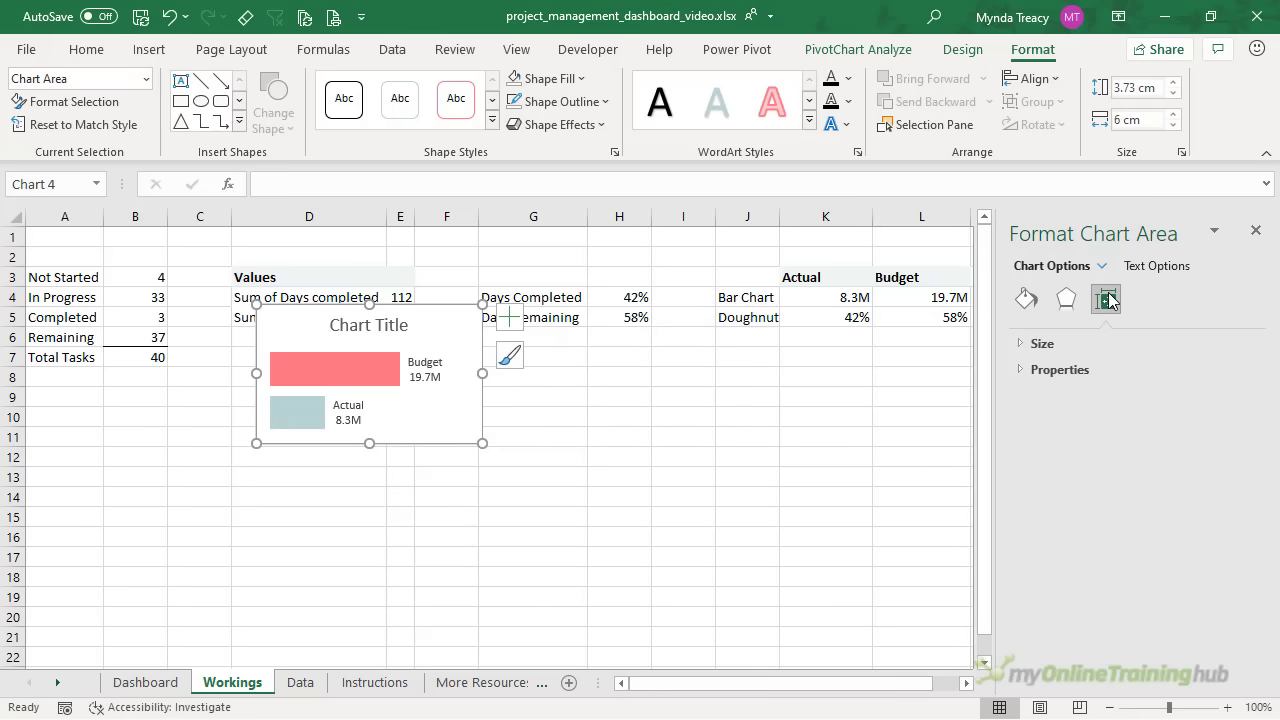
Move the chart title left, retype it as BUDGET VS ACTUAL, and set the chart area to No Fill
click(368, 336)
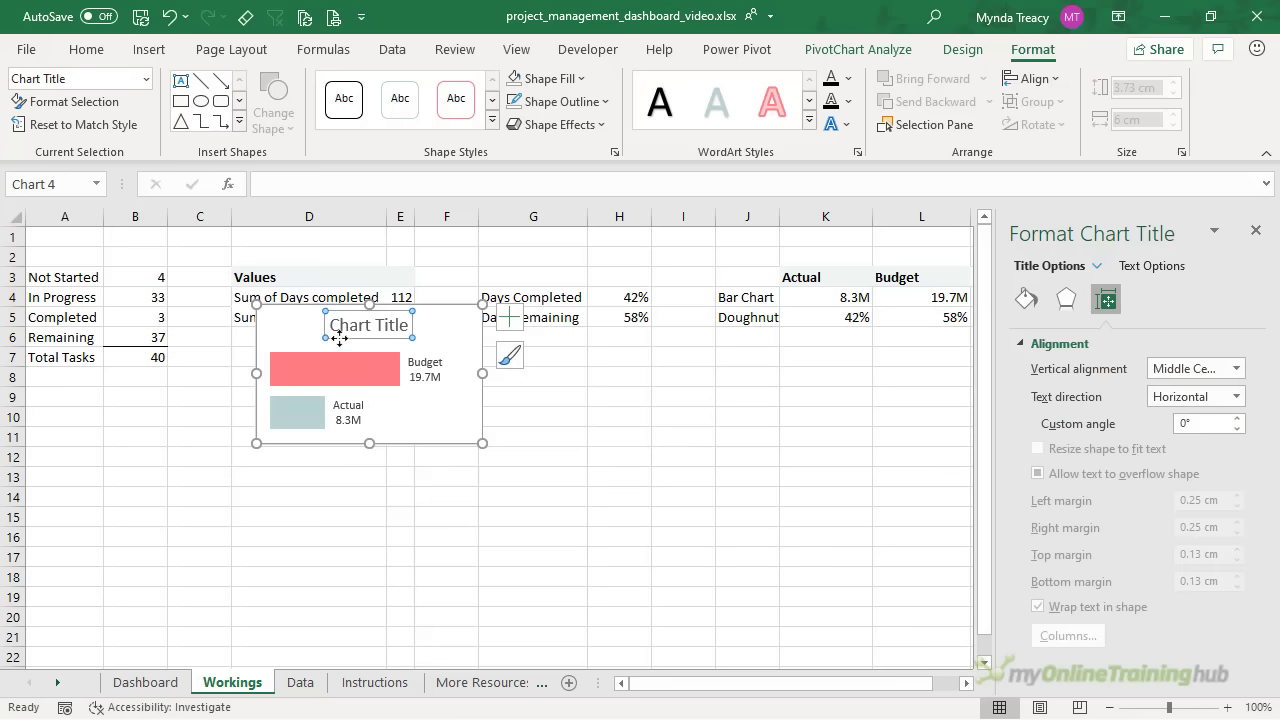
drag(337, 334, 284, 330)
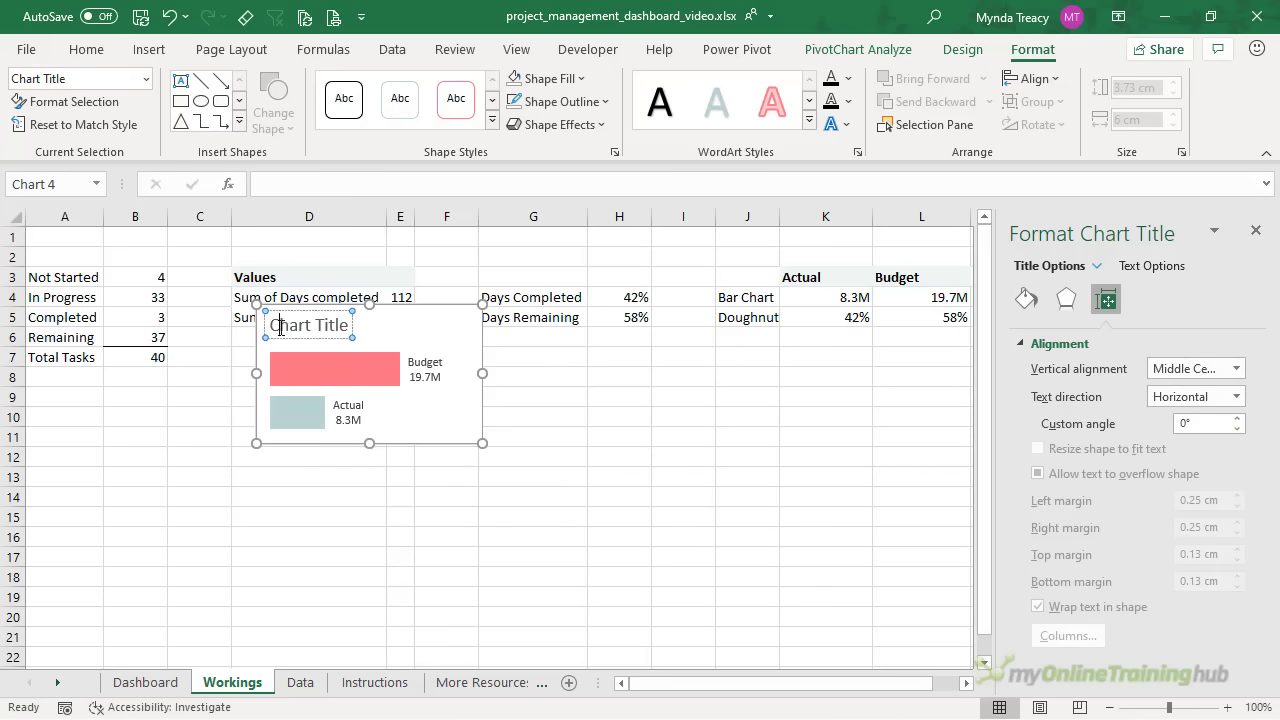
triple_click(286, 324)
text(BUDGET VS ACTUAL)
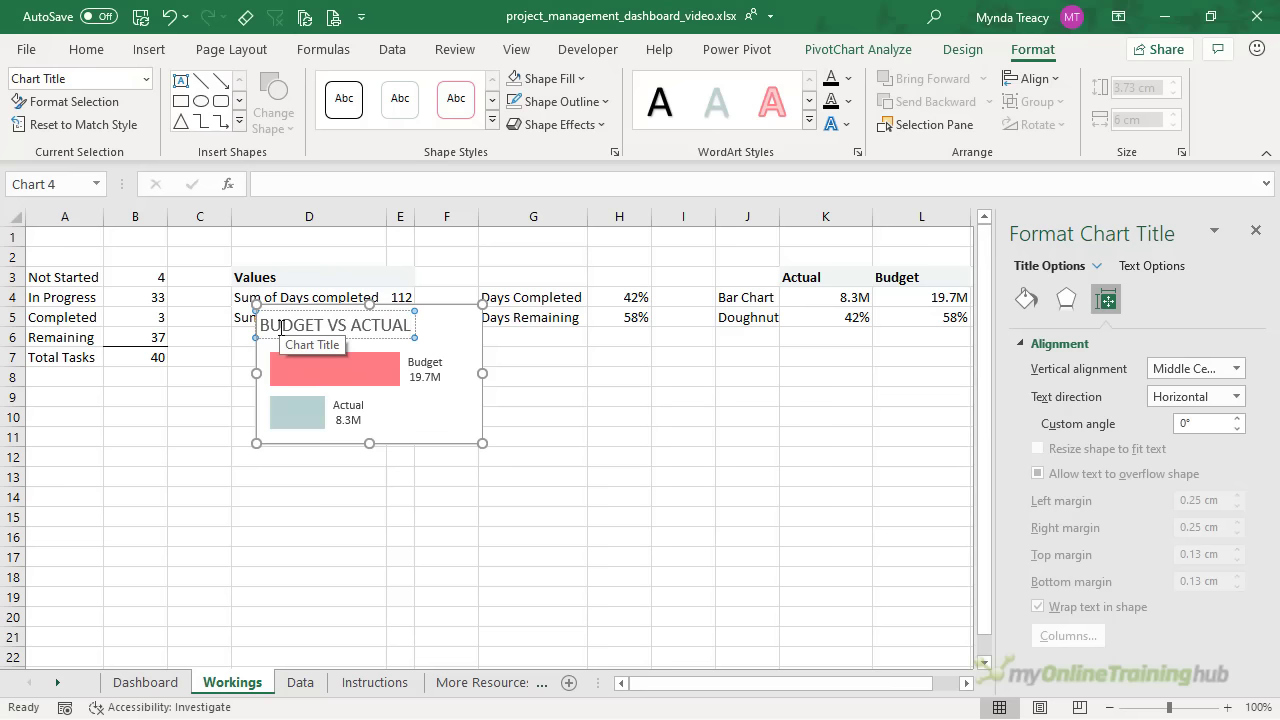
click(280, 332)
click(522, 78)
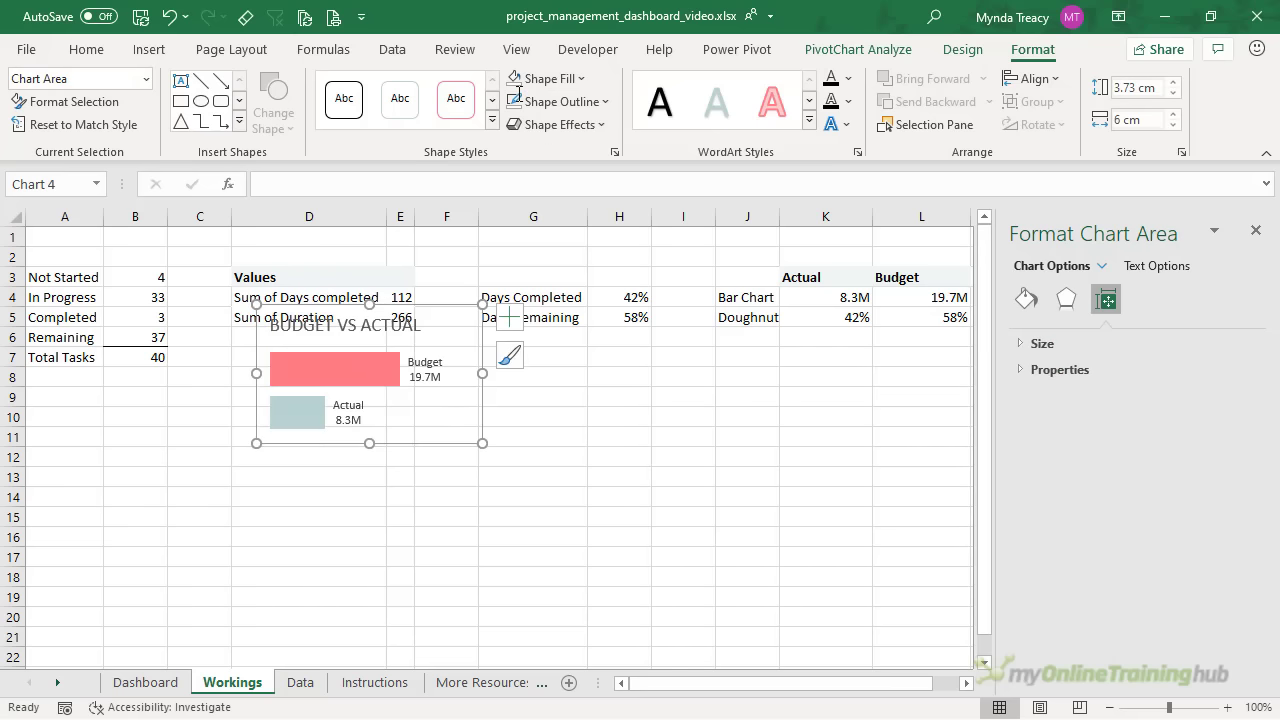
On the Dashboard sheet, make the Budget vs Actual chart title white
key(Escape)
click(140, 683)
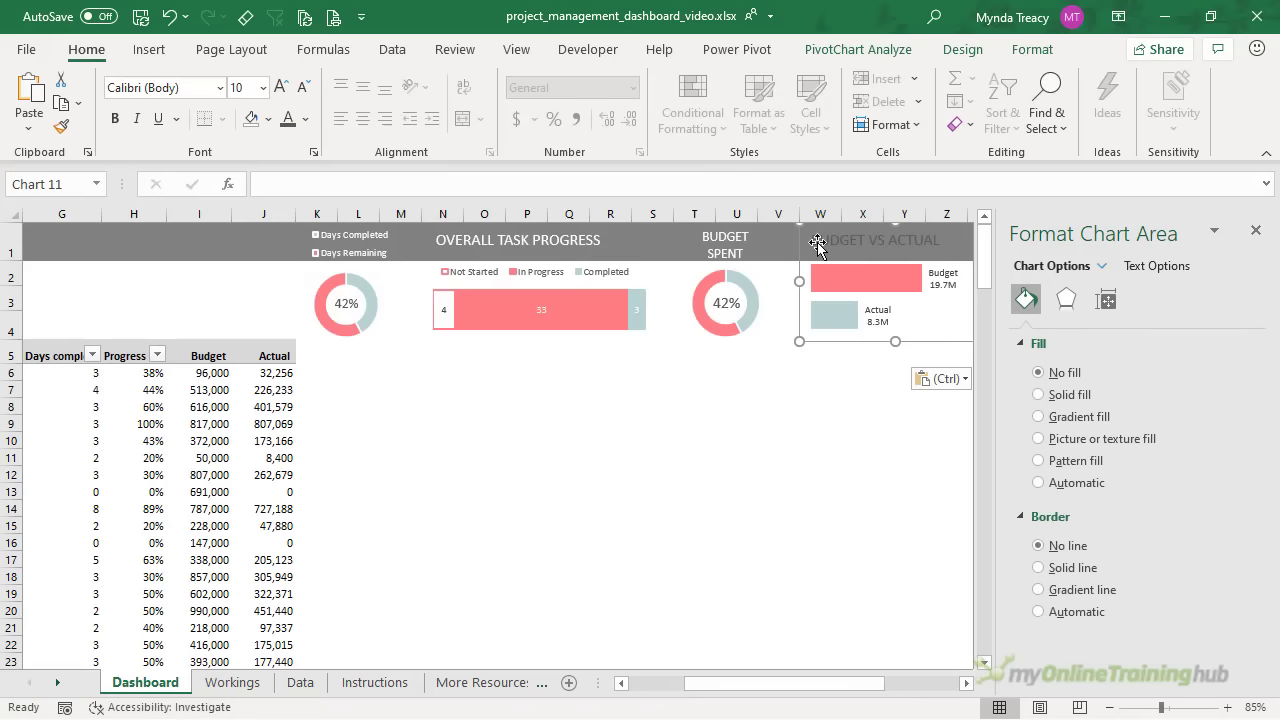
click(818, 245)
click(305, 118)
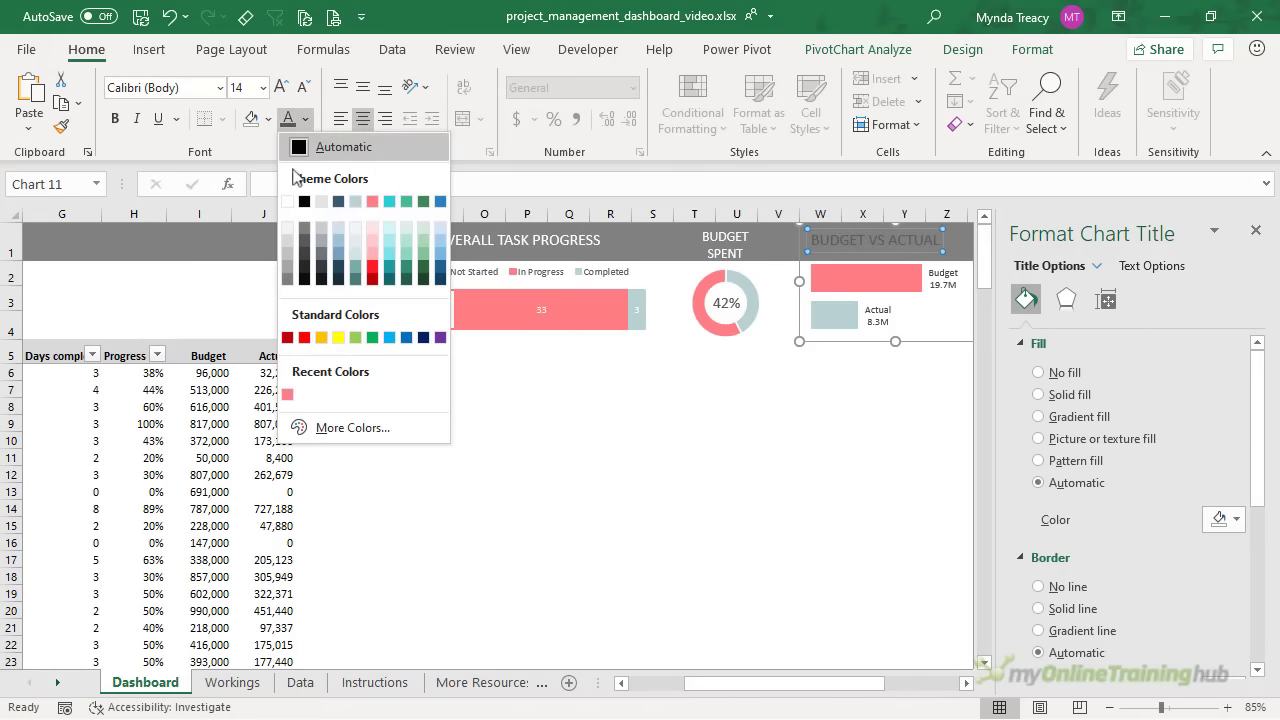
click(287, 201)
Nudge the Budget vs Actual chart slightly left and close the formatting pane
drag(802, 262, 776, 262)
click(694, 440)
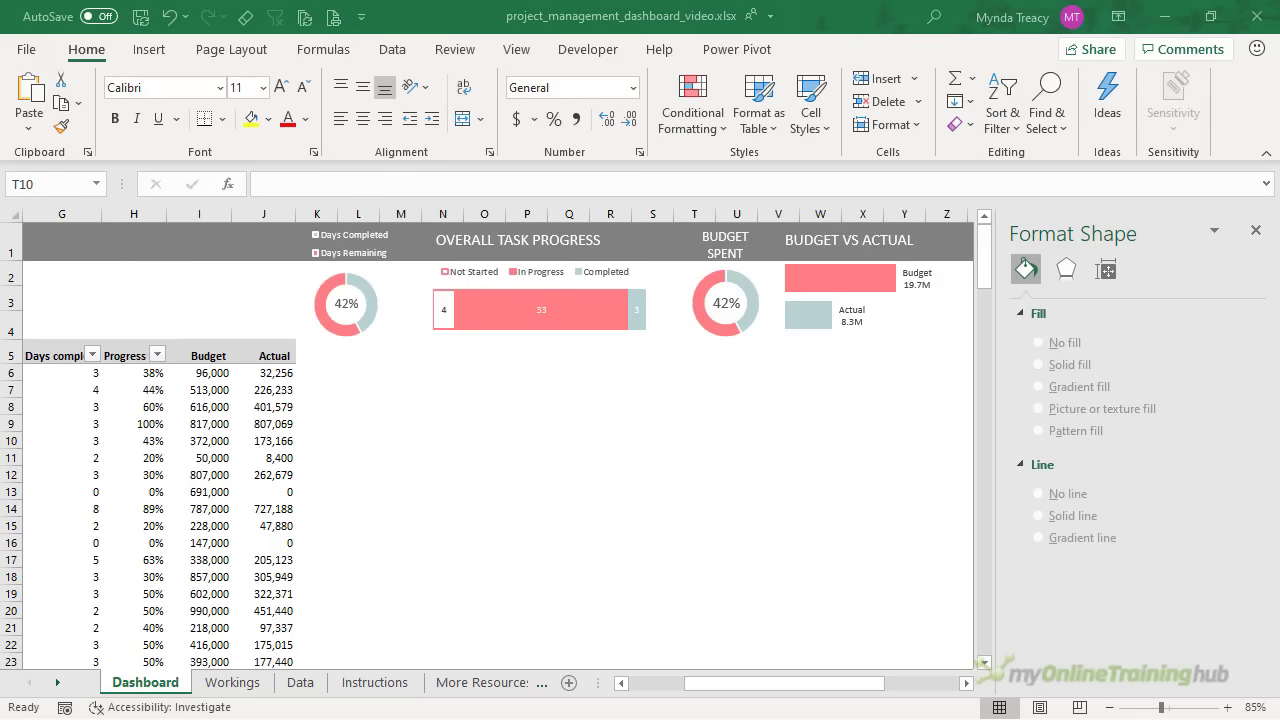
click(660, 690)
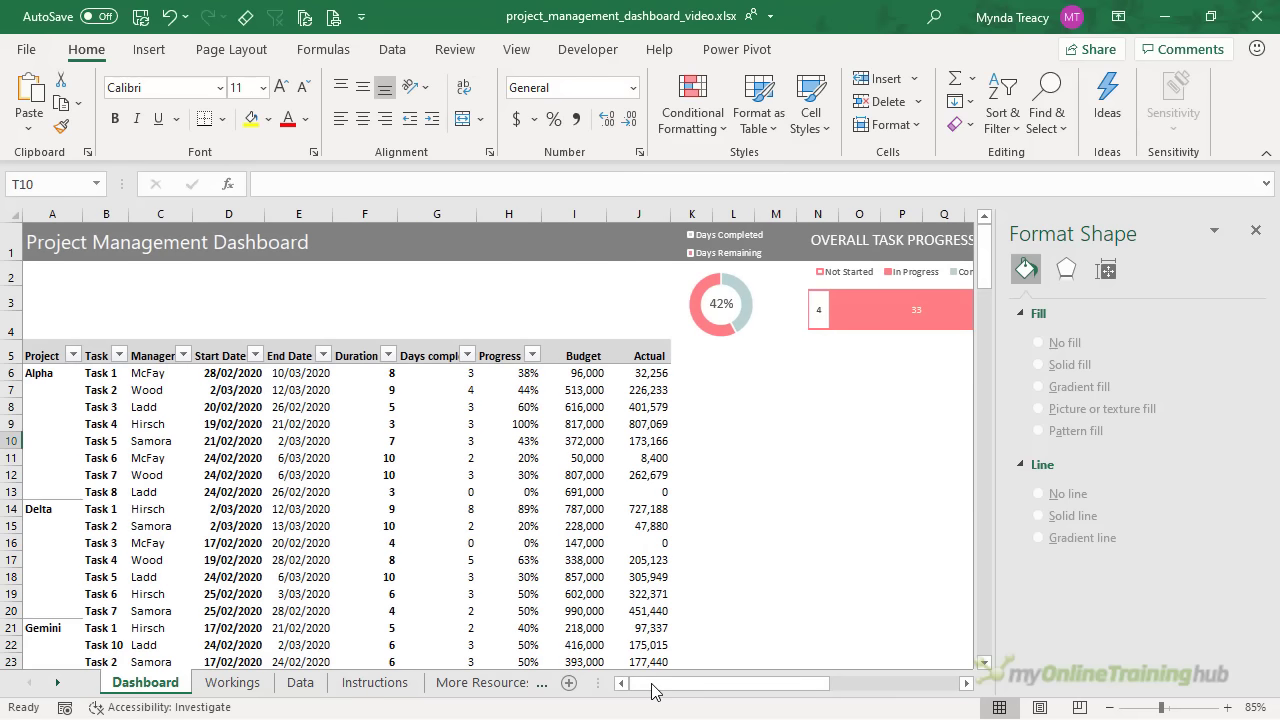
click(1256, 230)
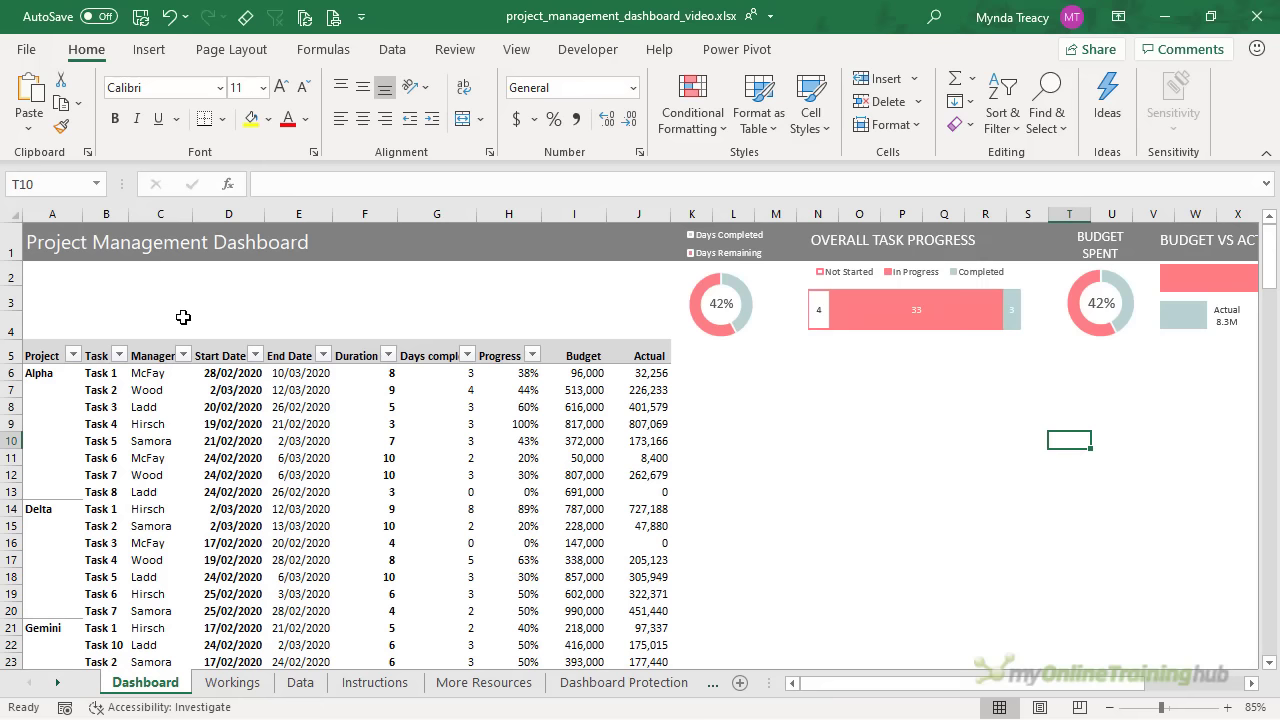
click(264, 403)
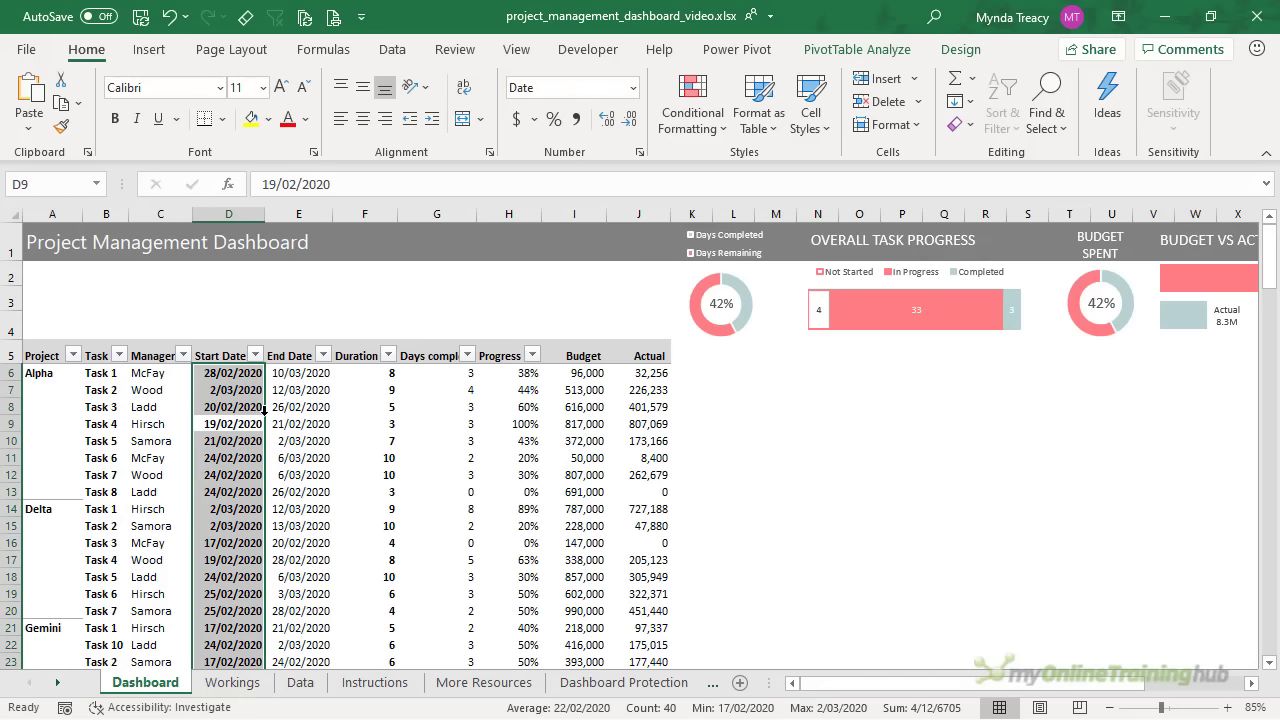
Insert Project and Manager slicers, move them to the top-left, and set 5 button columns
click(815, 51)
click(503, 82)
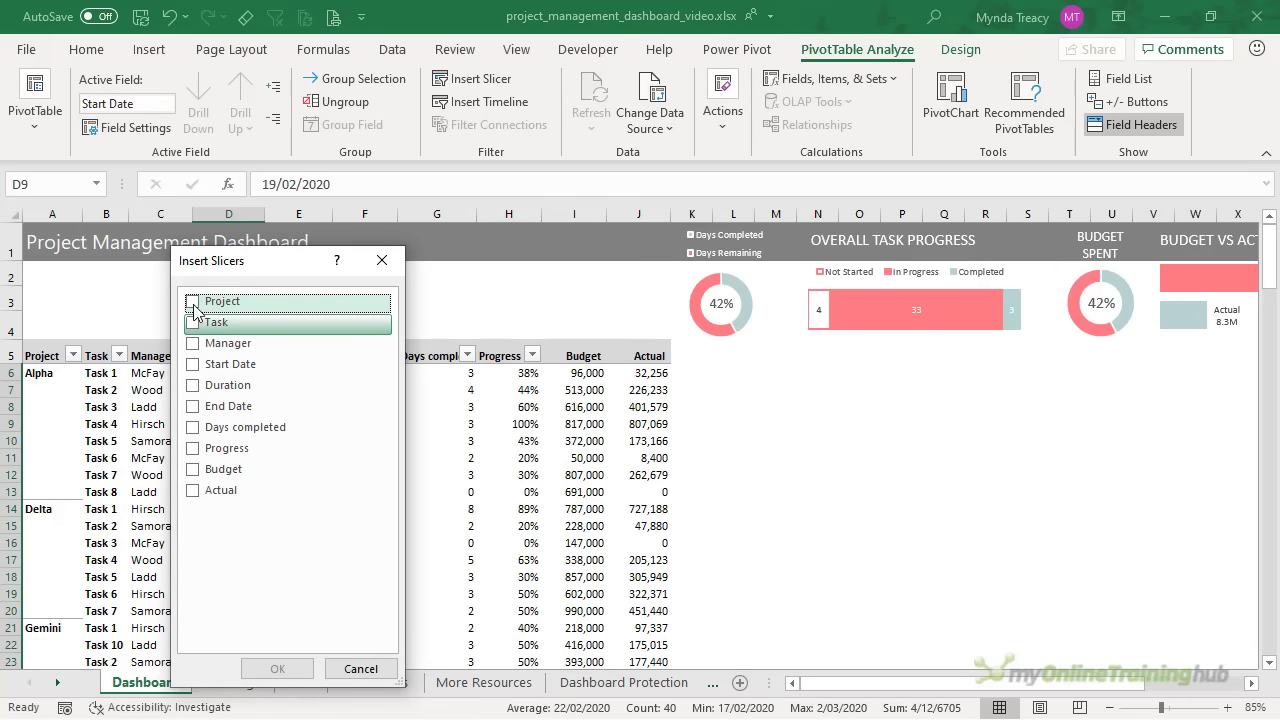
click(194, 303)
click(193, 343)
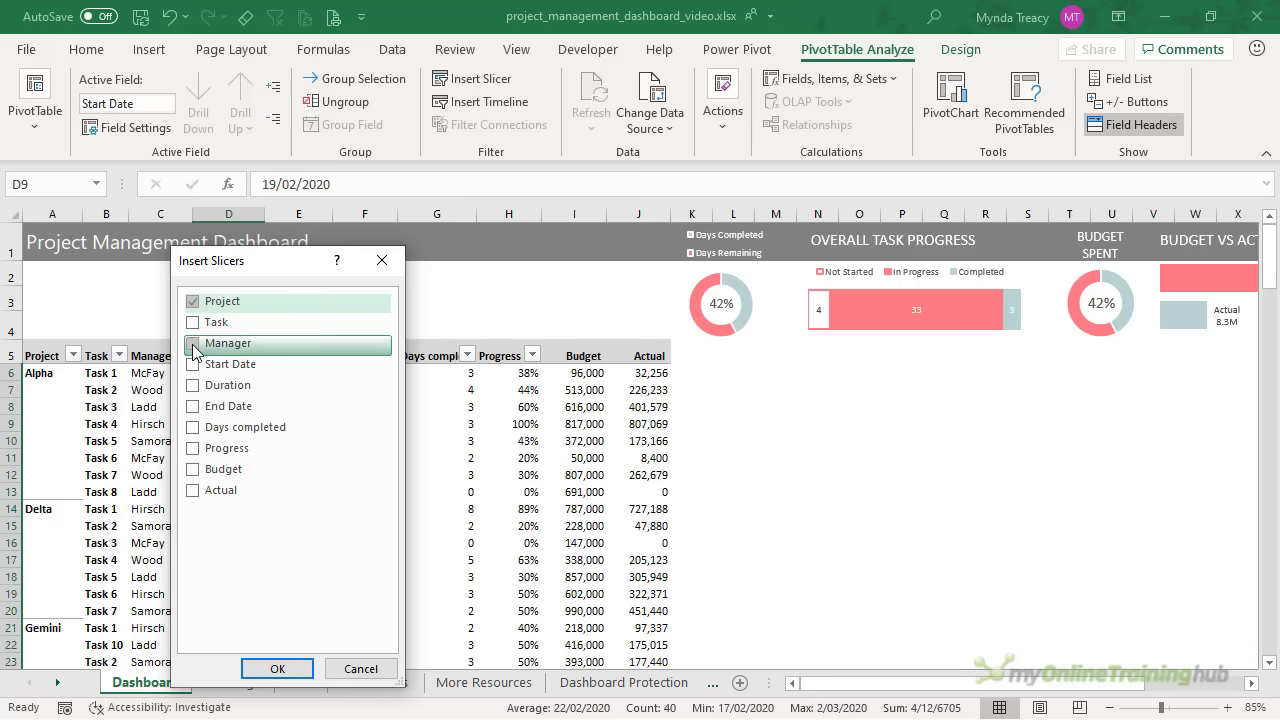
click(282, 667)
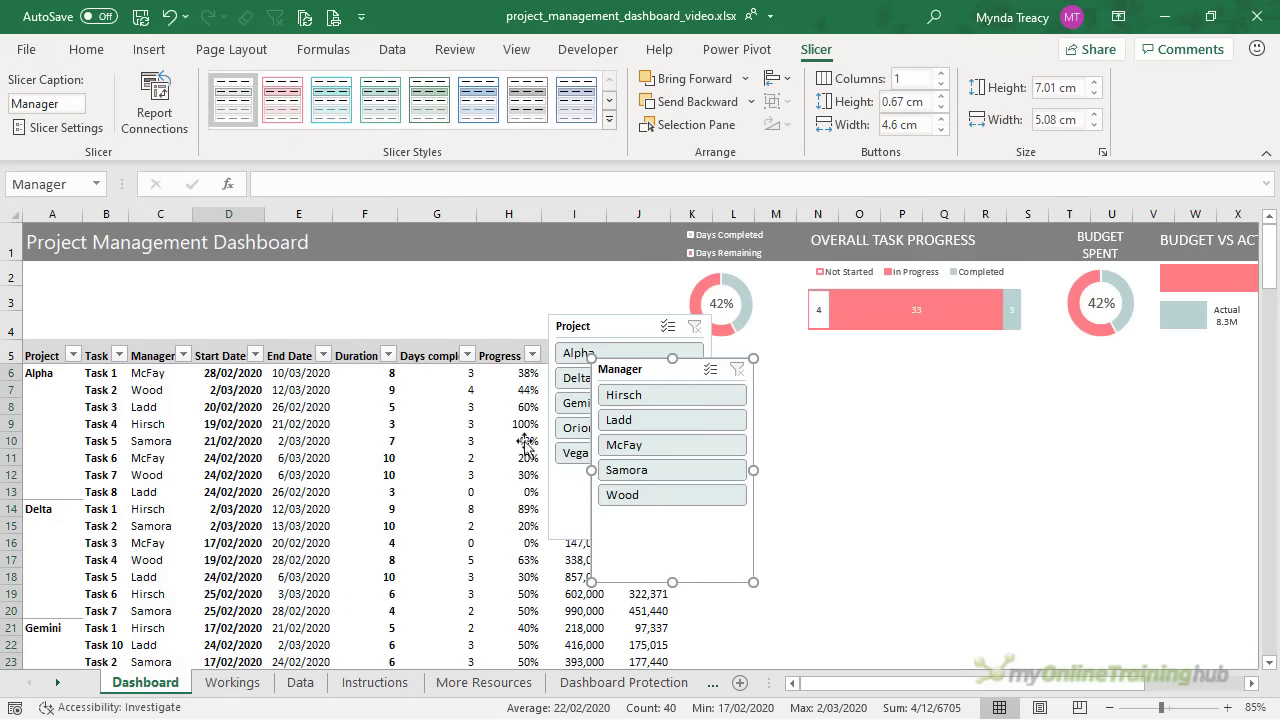
drag(614, 326, 91, 277)
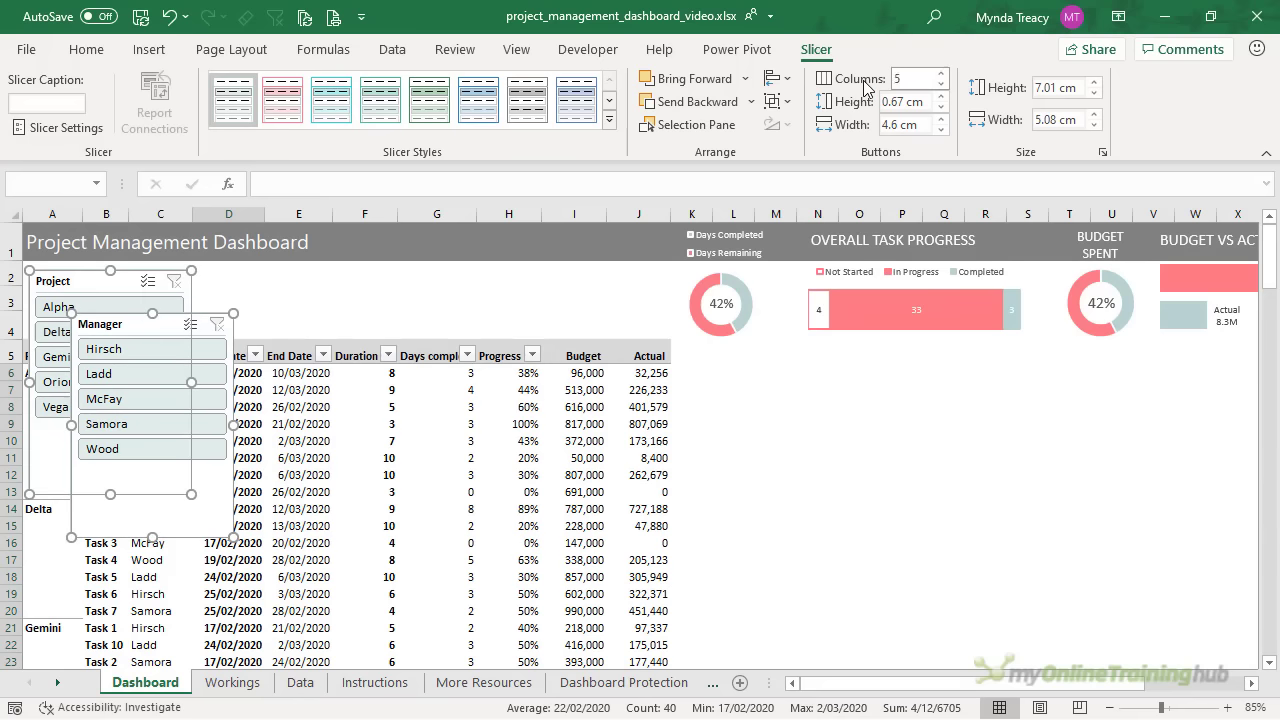
text(5)
key(Return)
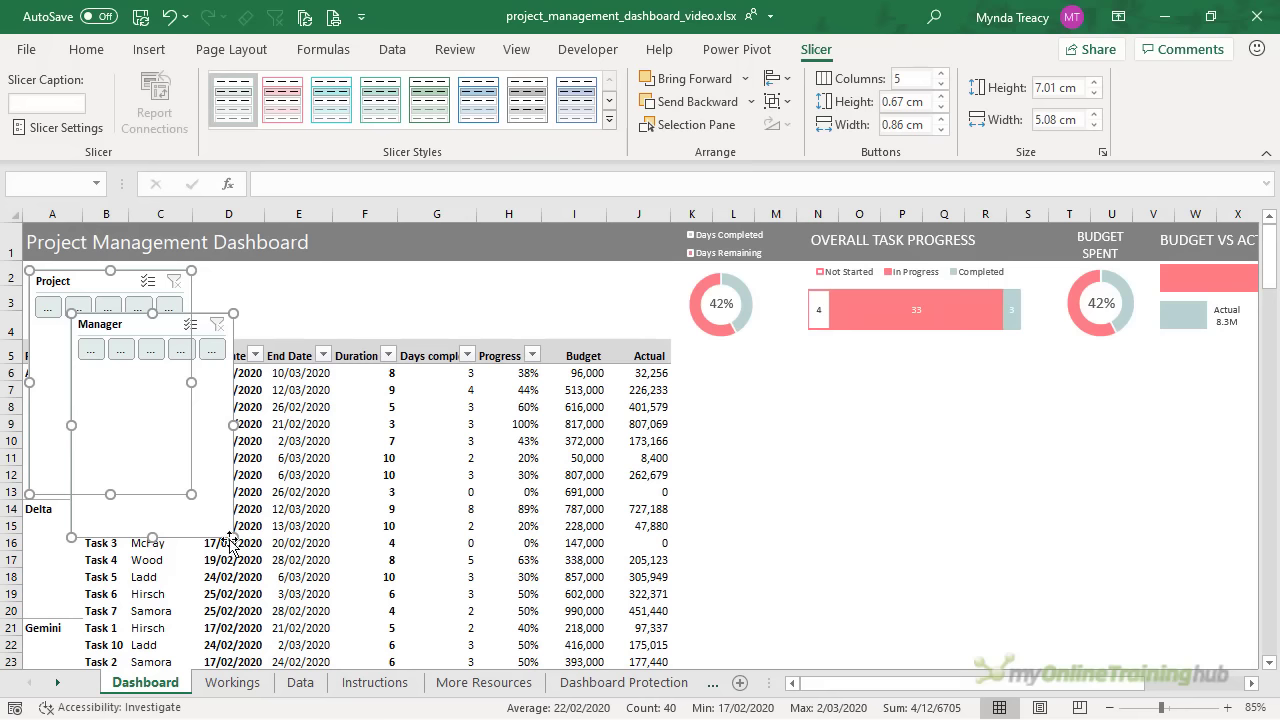
Widen the slicers, place Manager beside Project, and align their tops
drag(230, 545, 371, 331)
ctrl+click(253, 288)
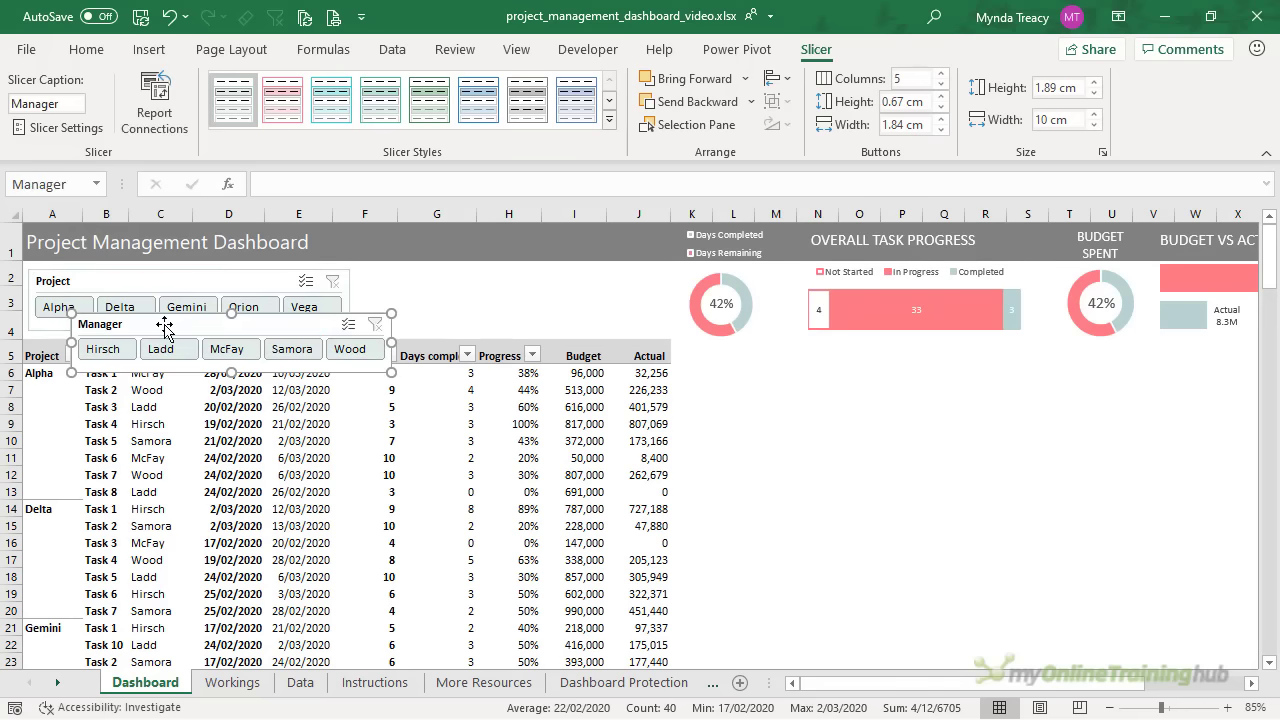
drag(165, 326, 447, 283)
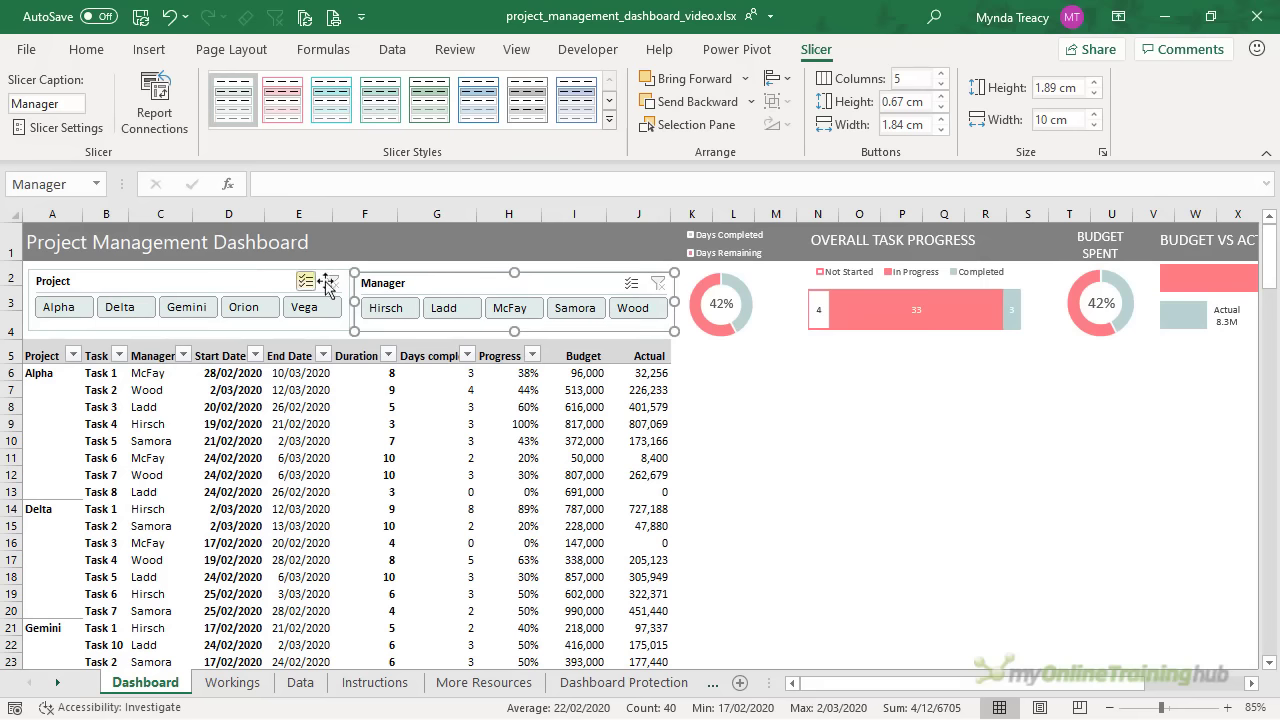
ctrl+click(320, 287)
click(786, 88)
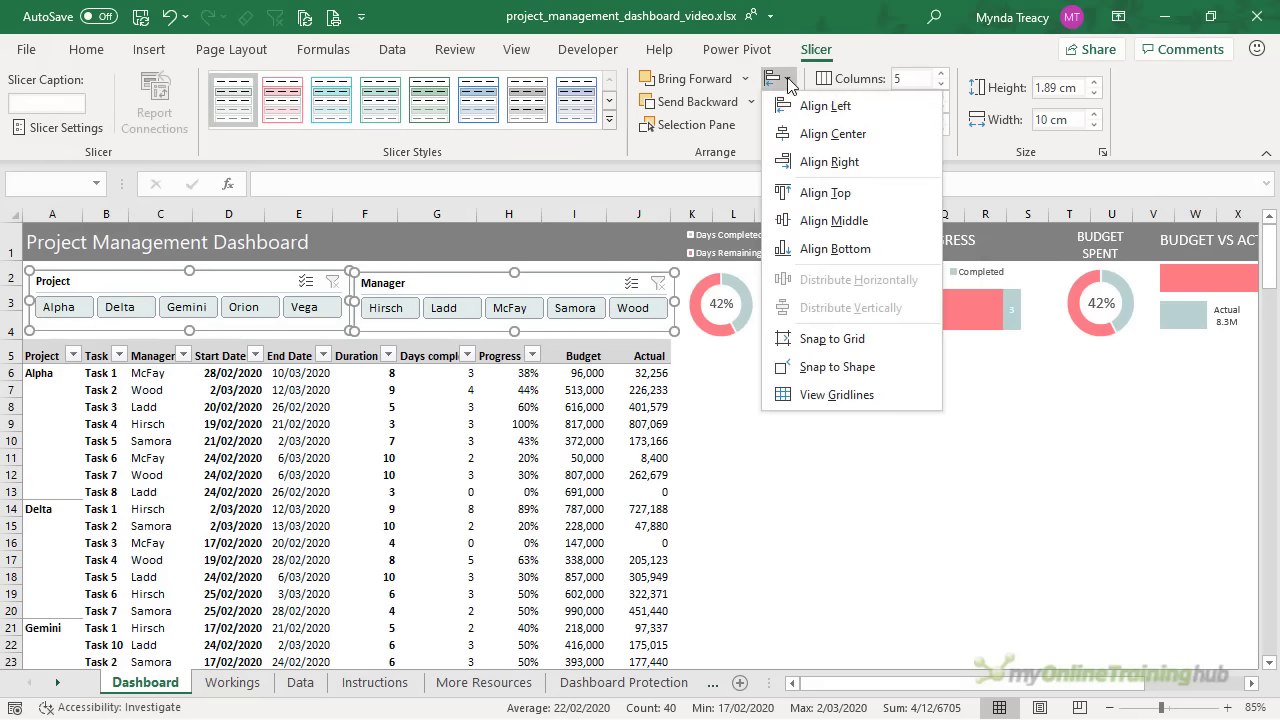
click(789, 190)
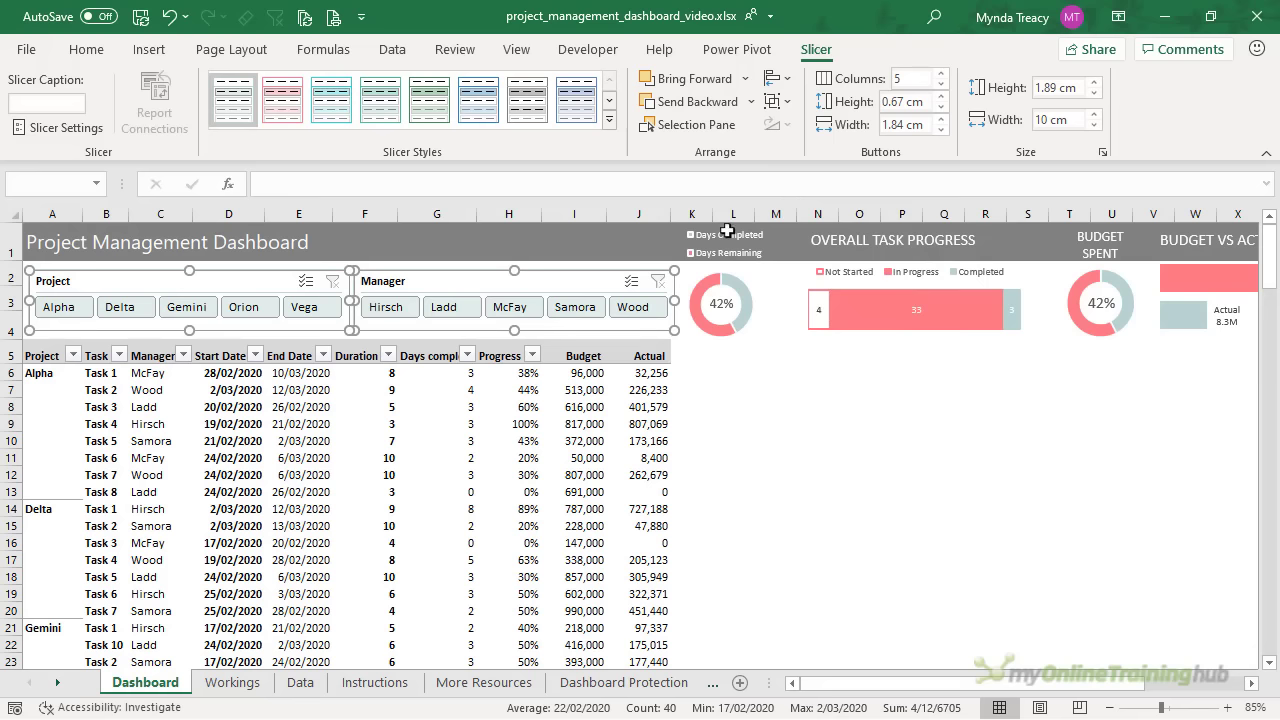
click(450, 427)
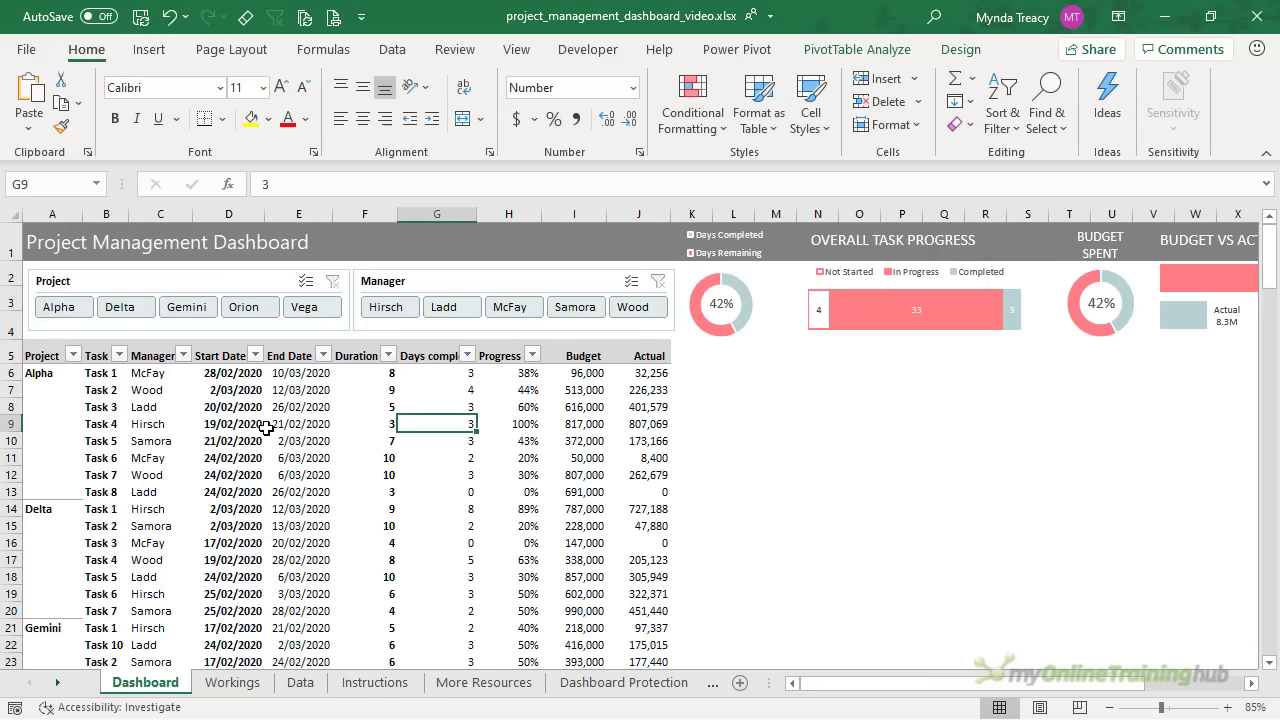
Review the Days completed and Actual vs Budget pivot tables on the Workings sheet
click(188, 423)
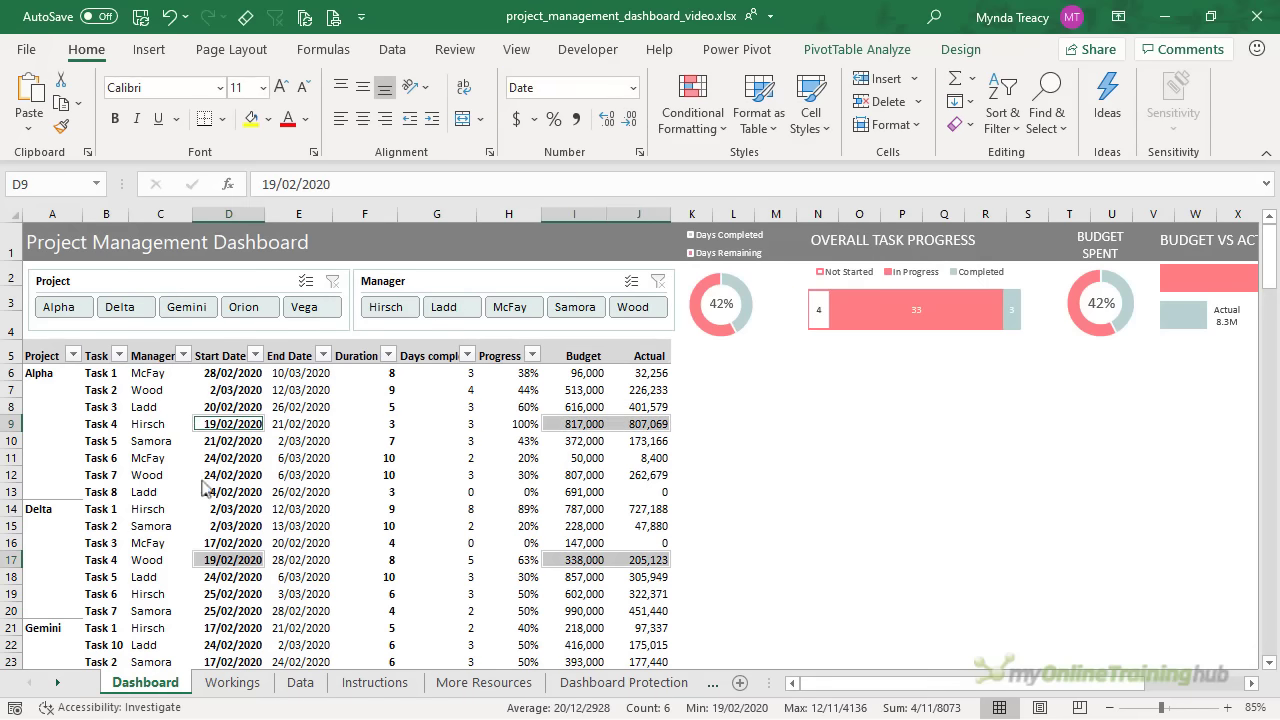
click(232, 683)
click(277, 296)
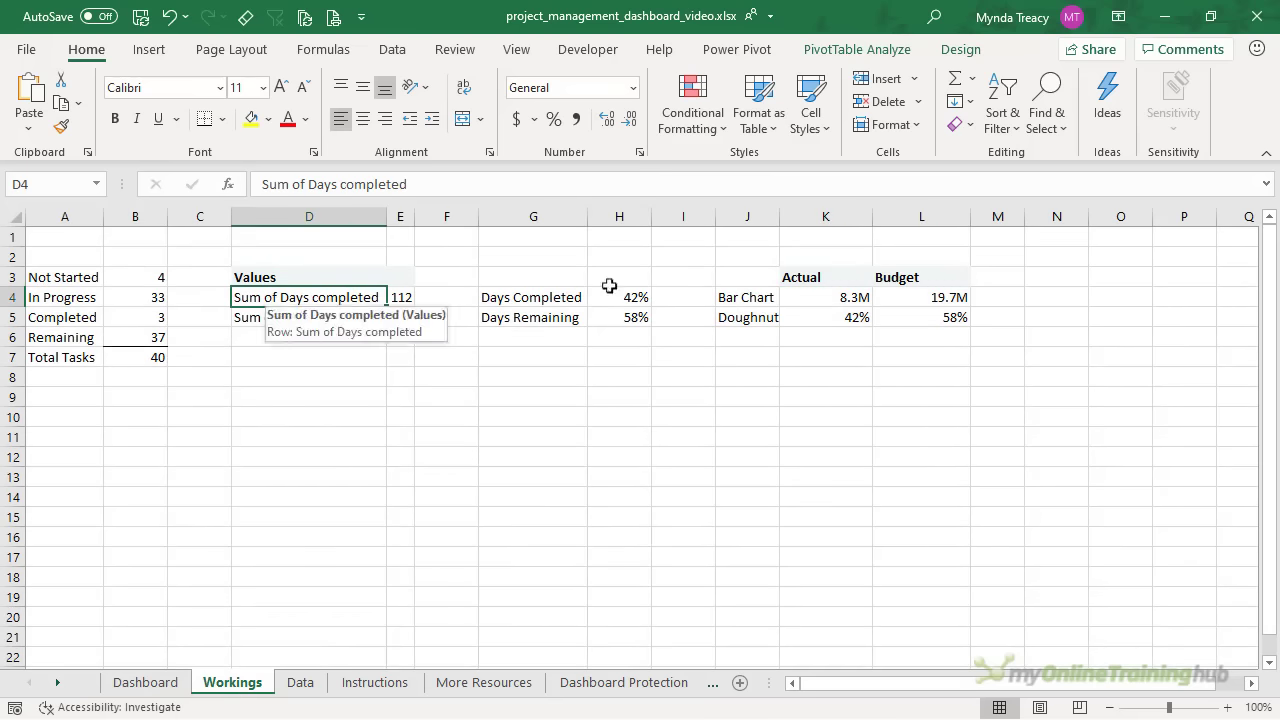
click(826, 277)
click(145, 682)
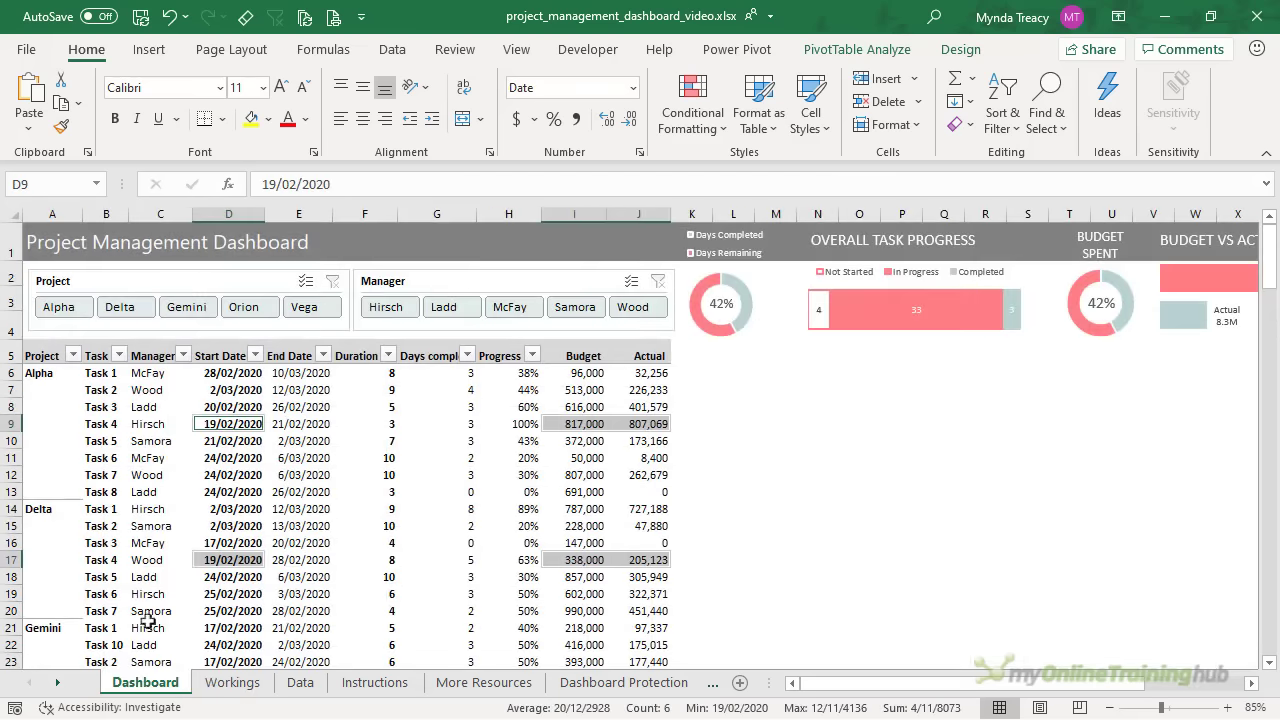
Connect the Project slicer to PivotTable11 and PivotTable12
right_click(188, 276)
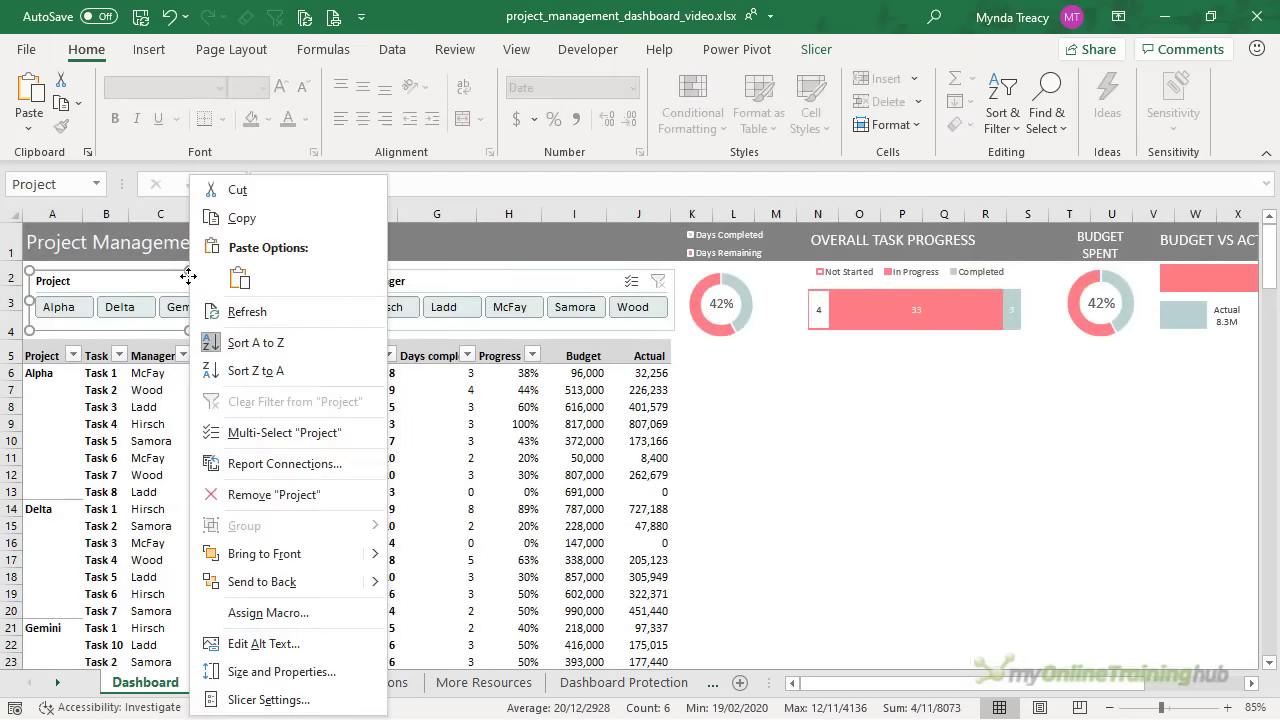
click(356, 461)
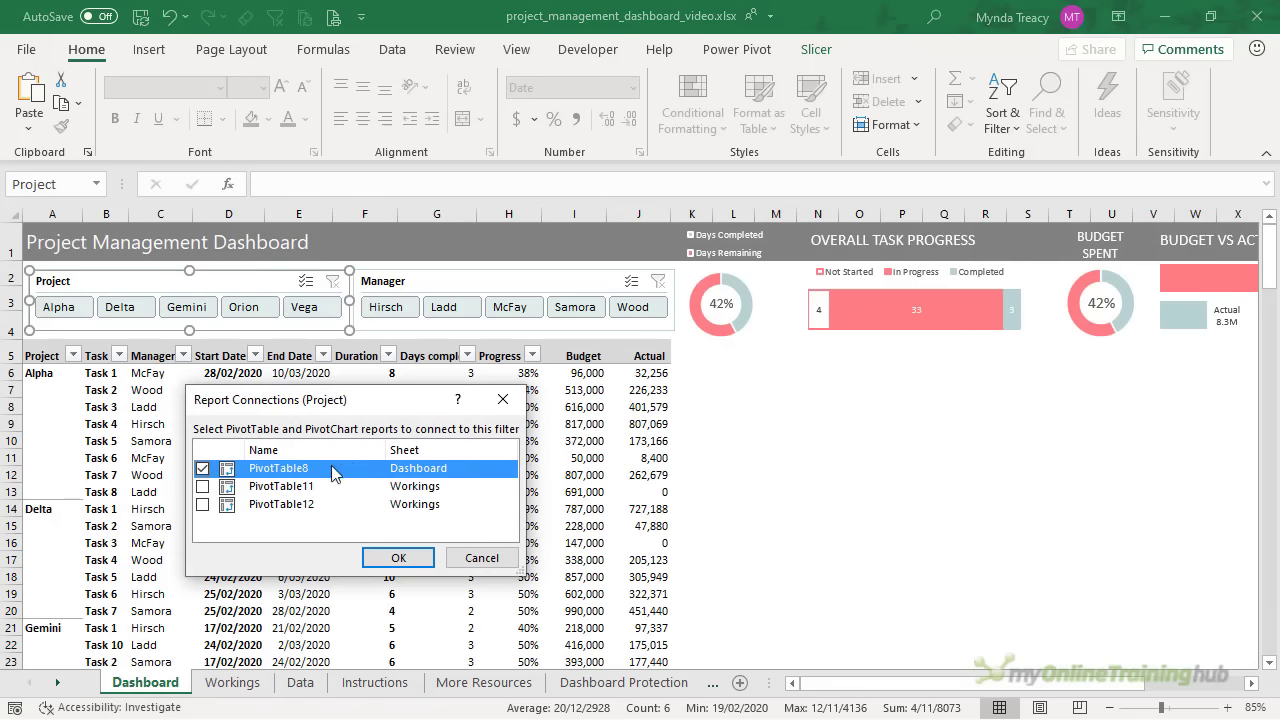
click(203, 487)
click(203, 504)
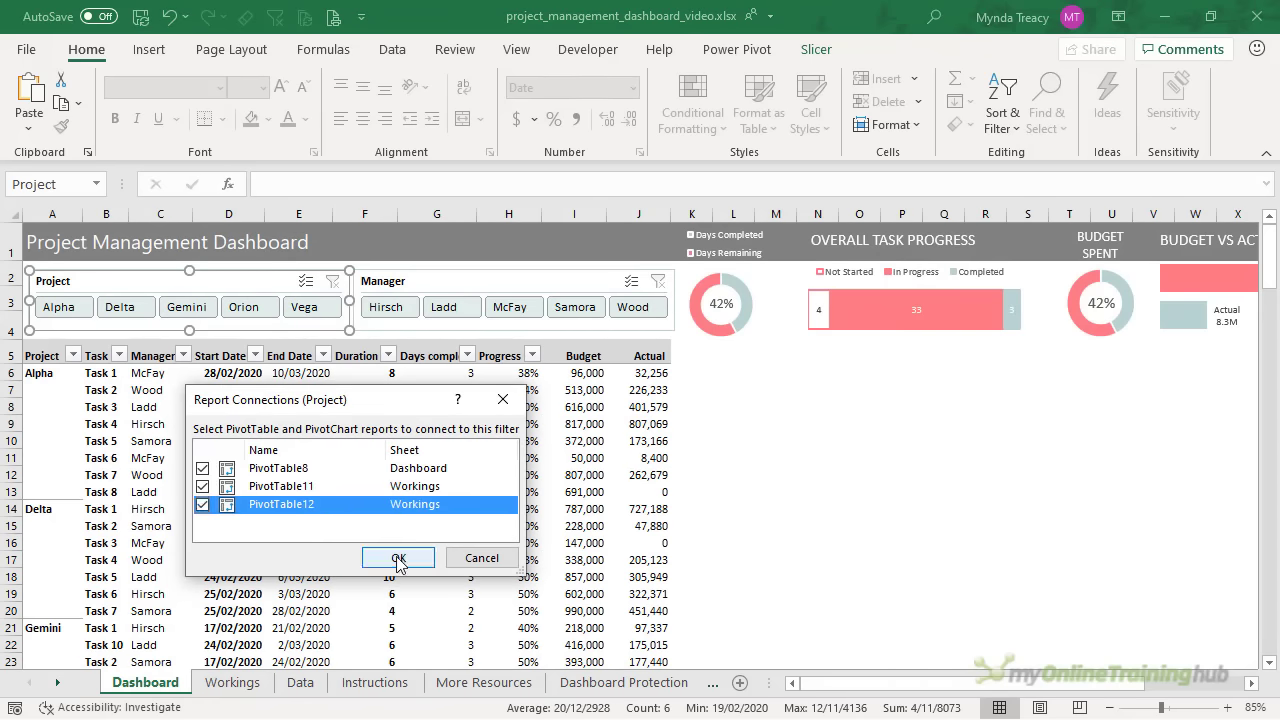
click(398, 558)
Connect the Manager slicer to PivotTable11 and PivotTable12
right_click(440, 285)
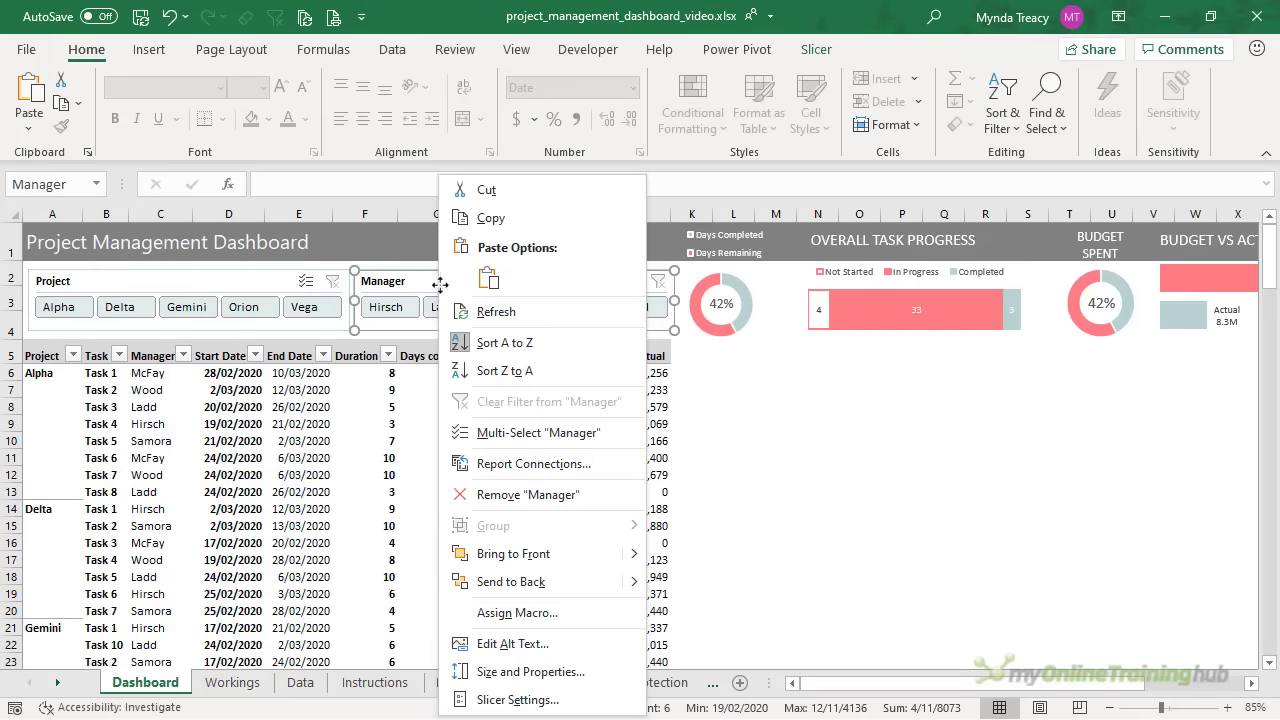
click(510, 461)
click(358, 484)
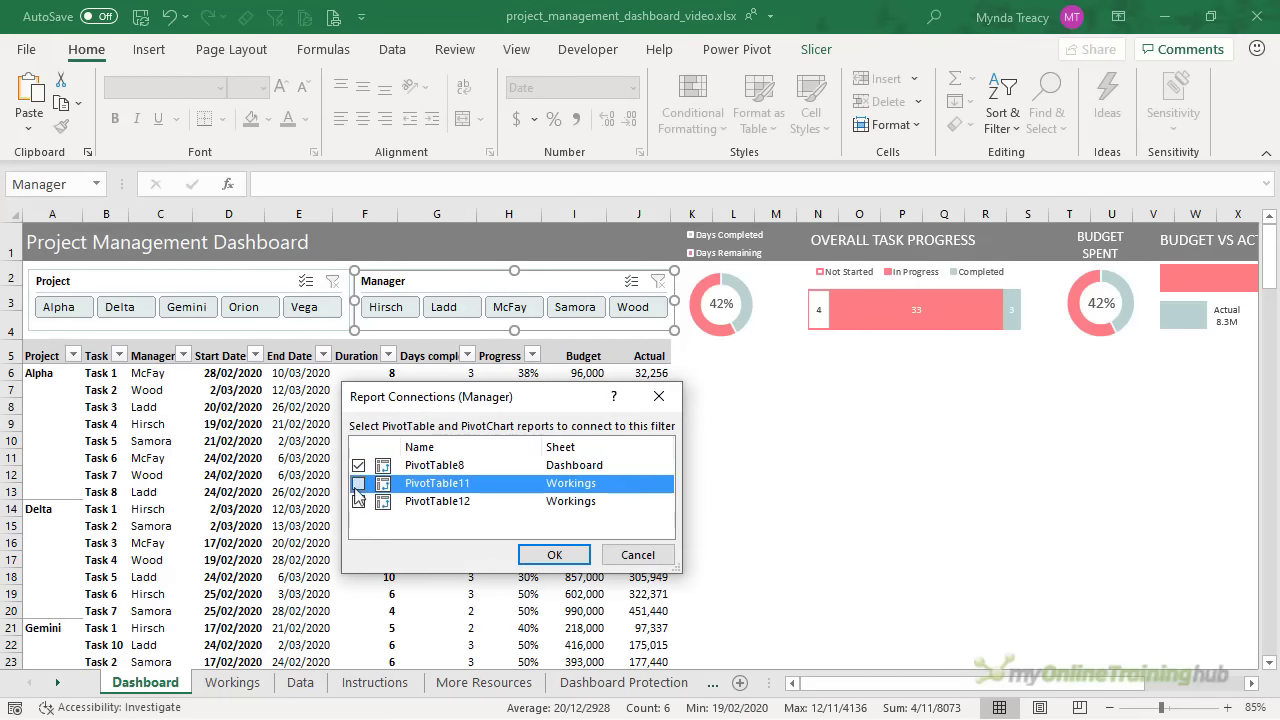
click(360, 501)
click(540, 553)
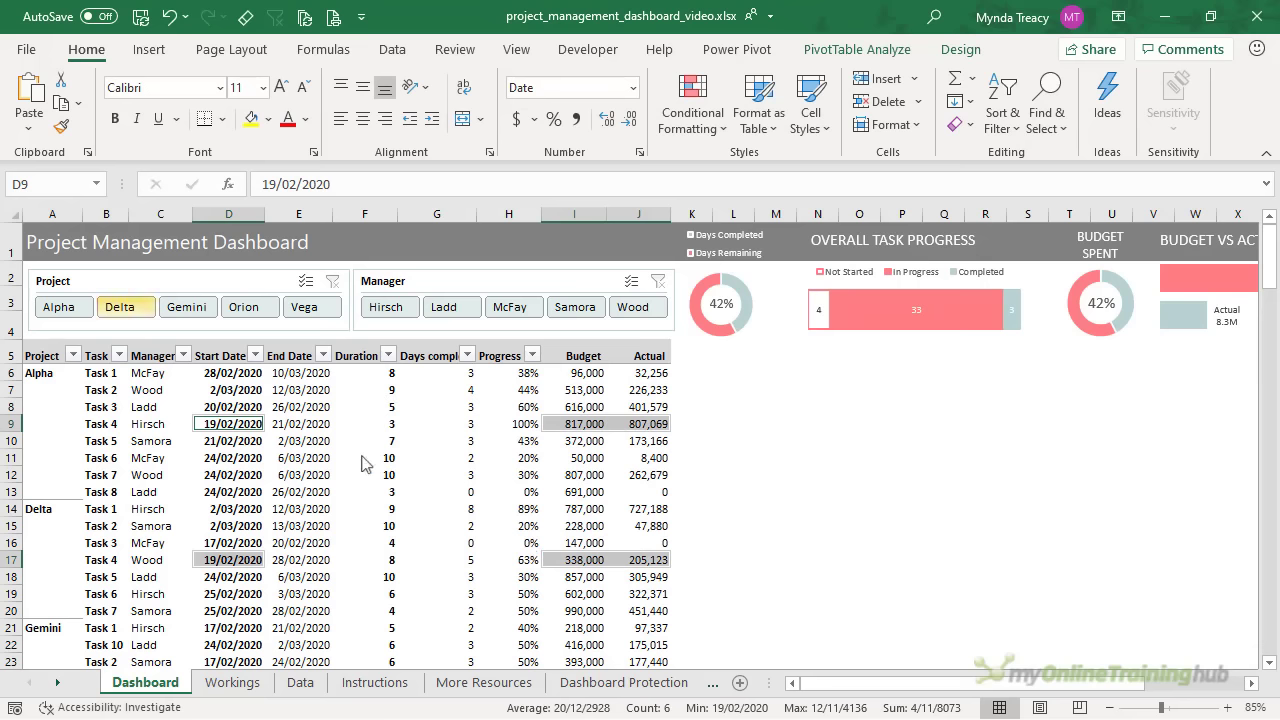
Filter the slicers to project Alpha and managers Hirsch, Ladd and McFay
click(80, 312)
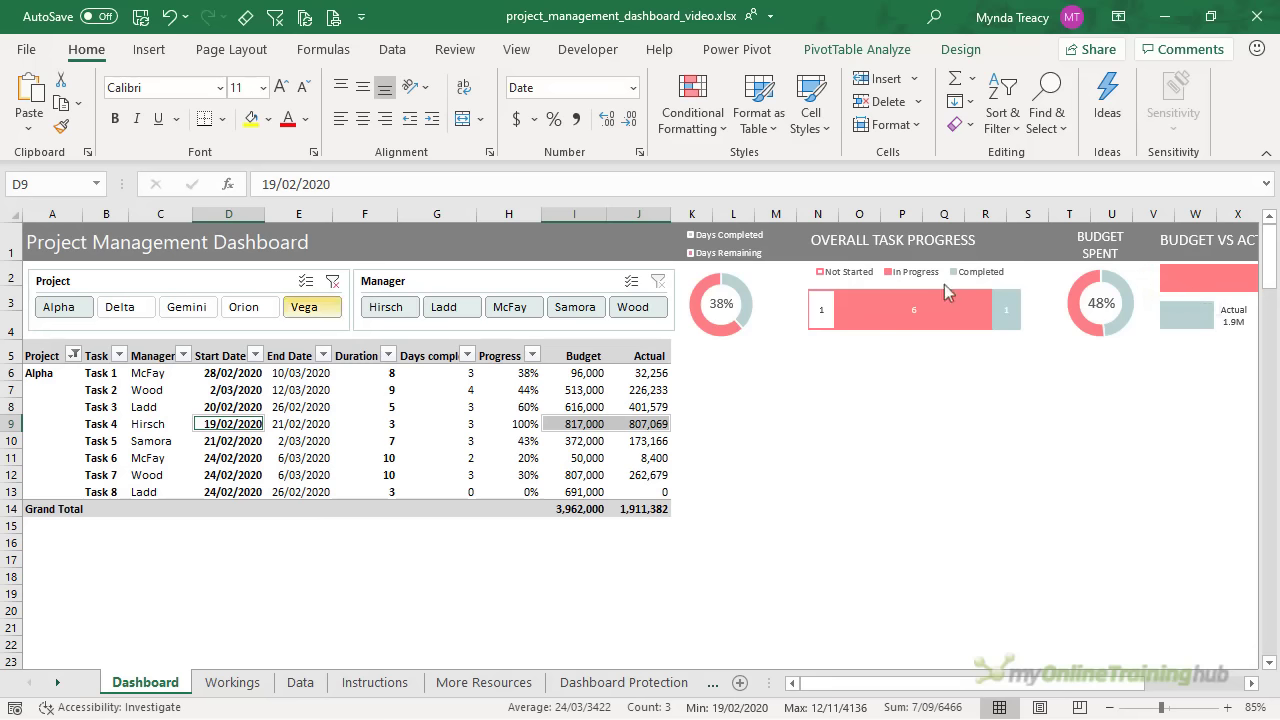
drag(403, 306, 508, 313)
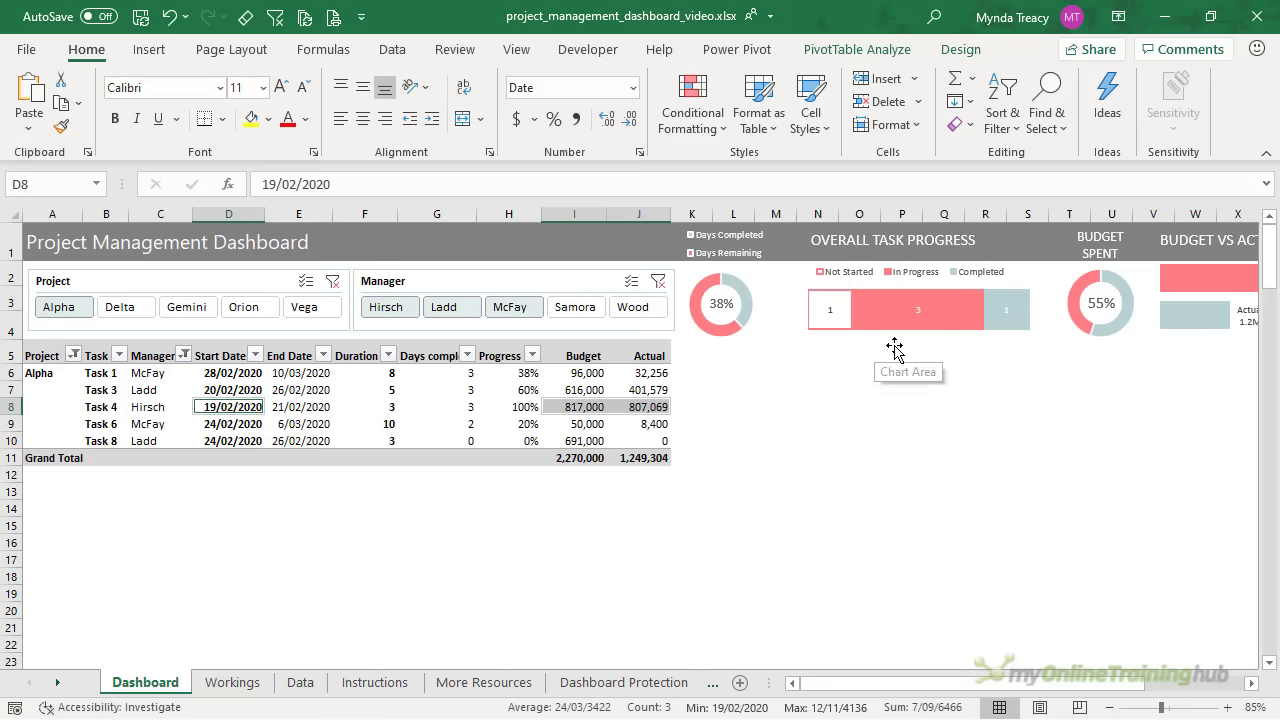
click(830, 316)
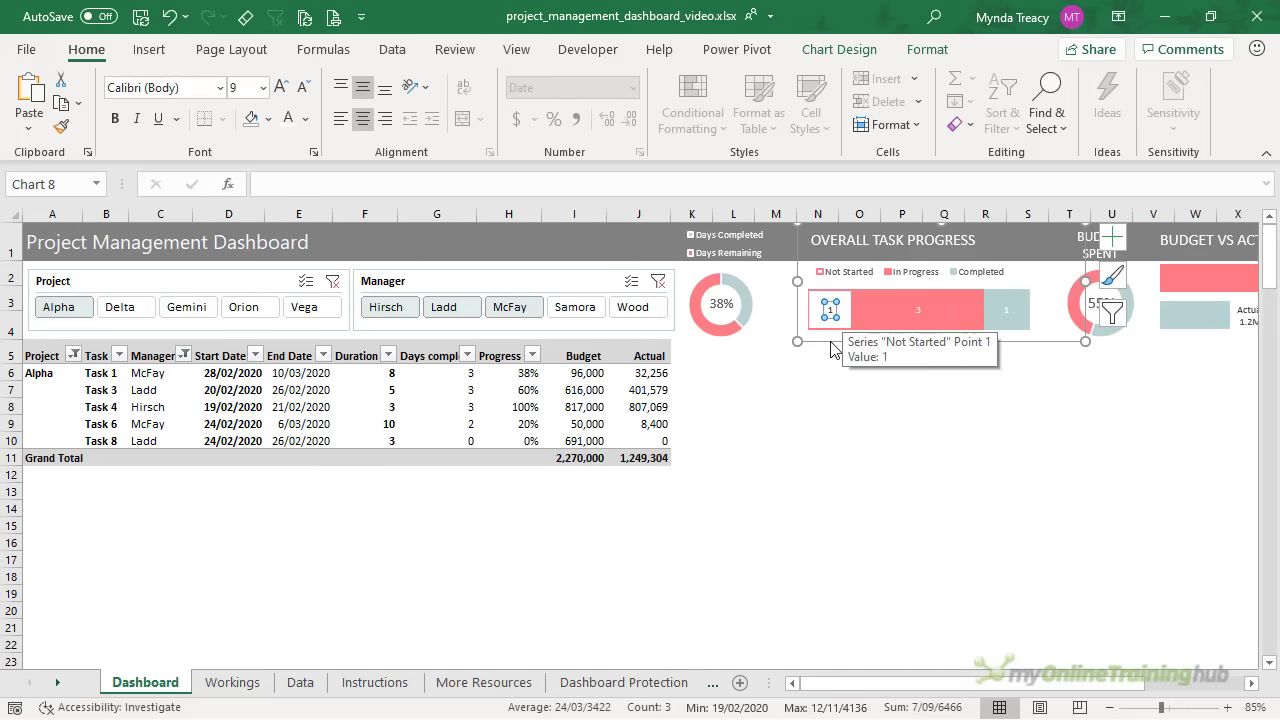
Give the Not Started data label the custom number format 0;-0;
key(ctrl+1)
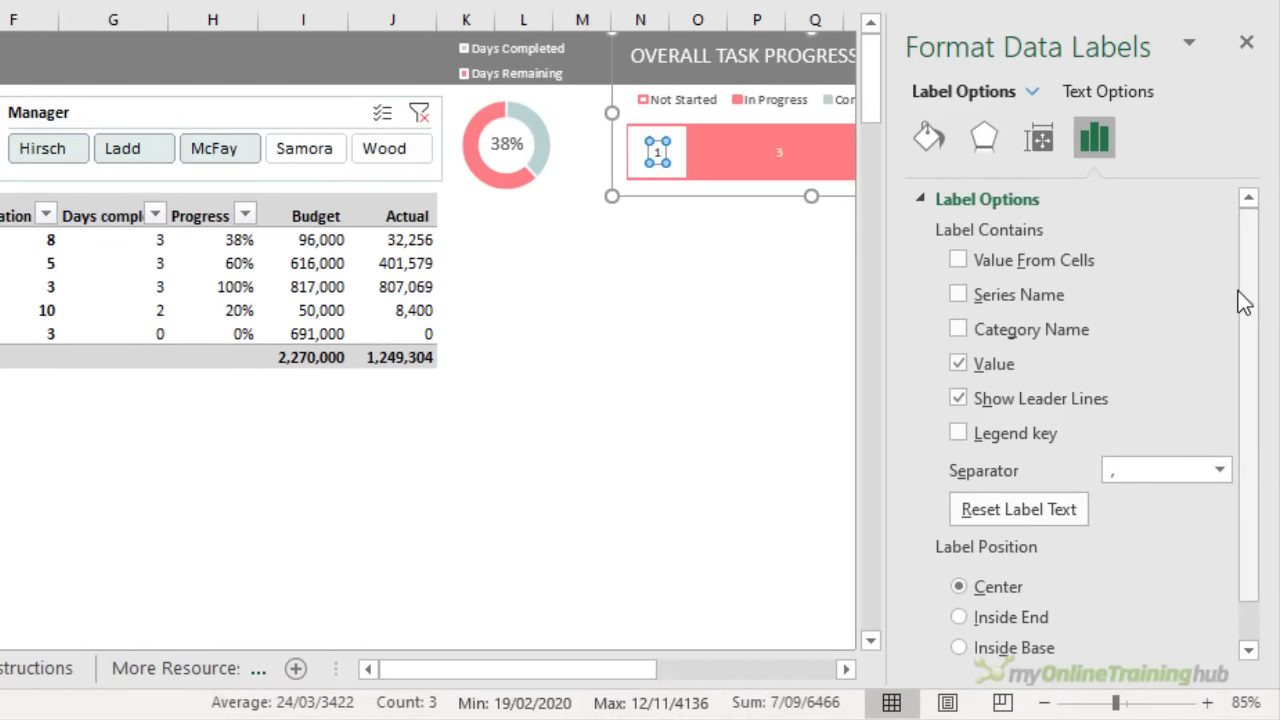
scroll(1243, 300, down, 2)
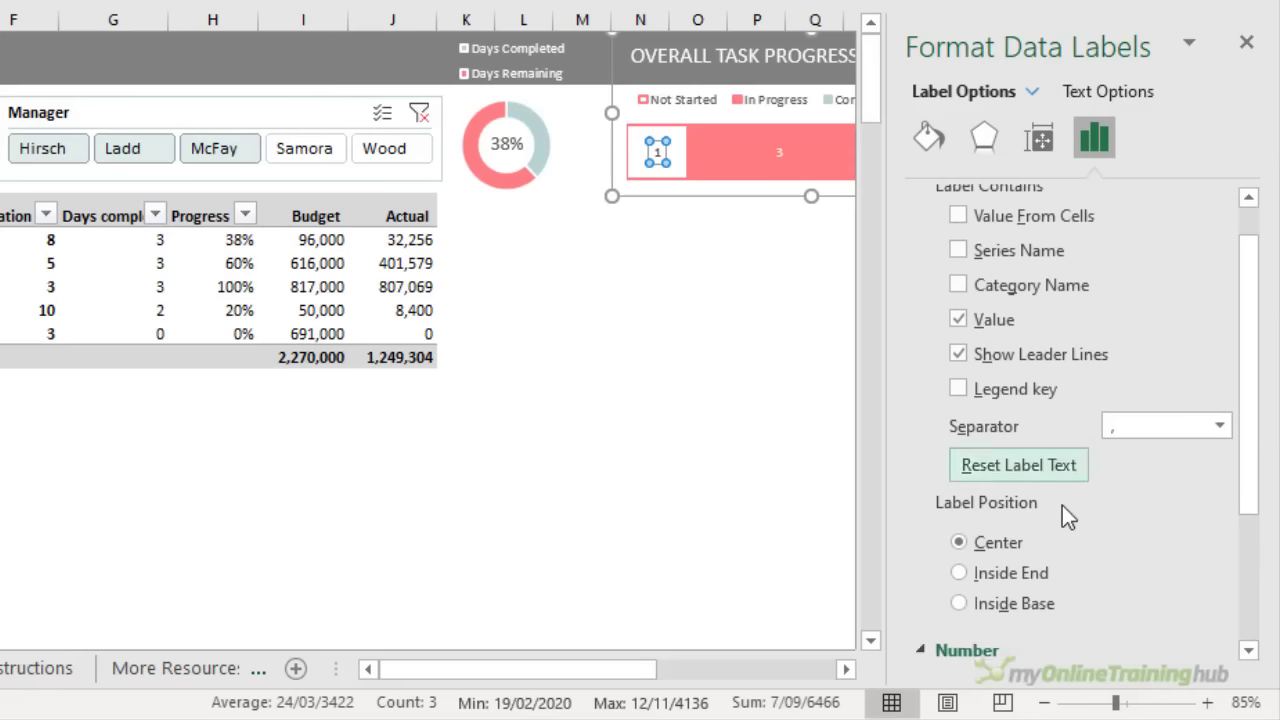
scroll(1062, 505, down, 3)
click(1192, 504)
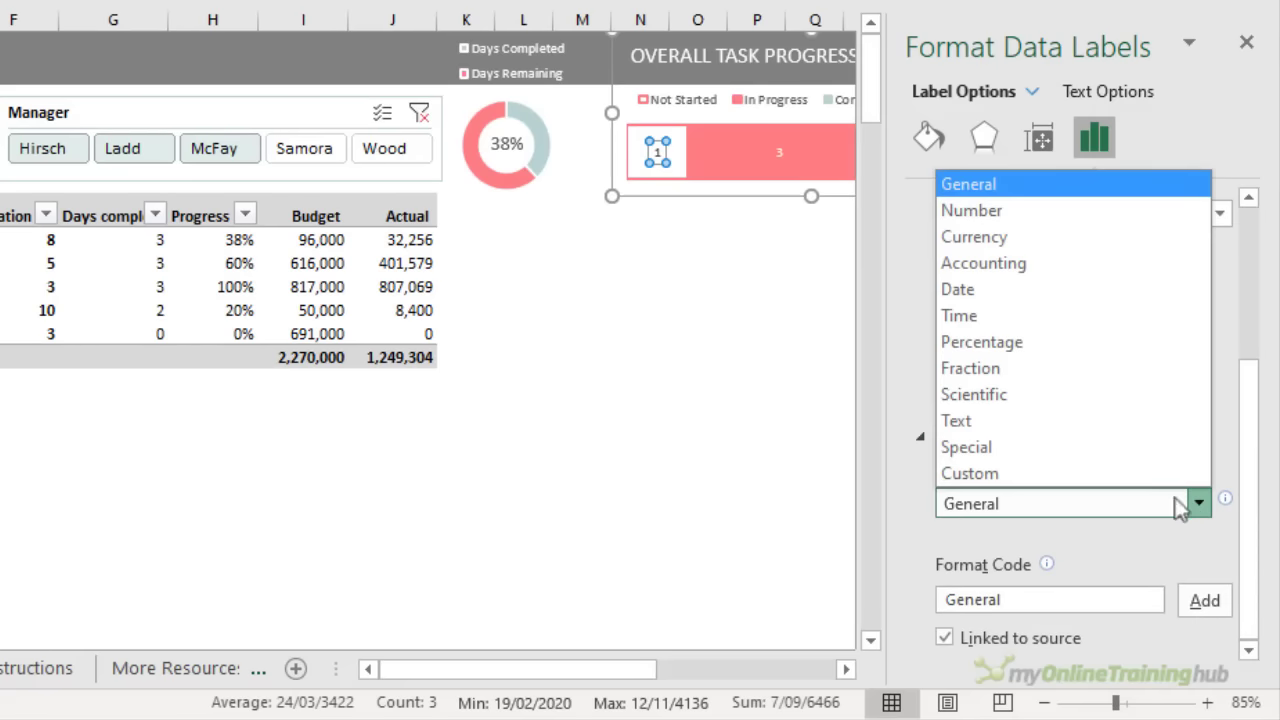
click(1100, 476)
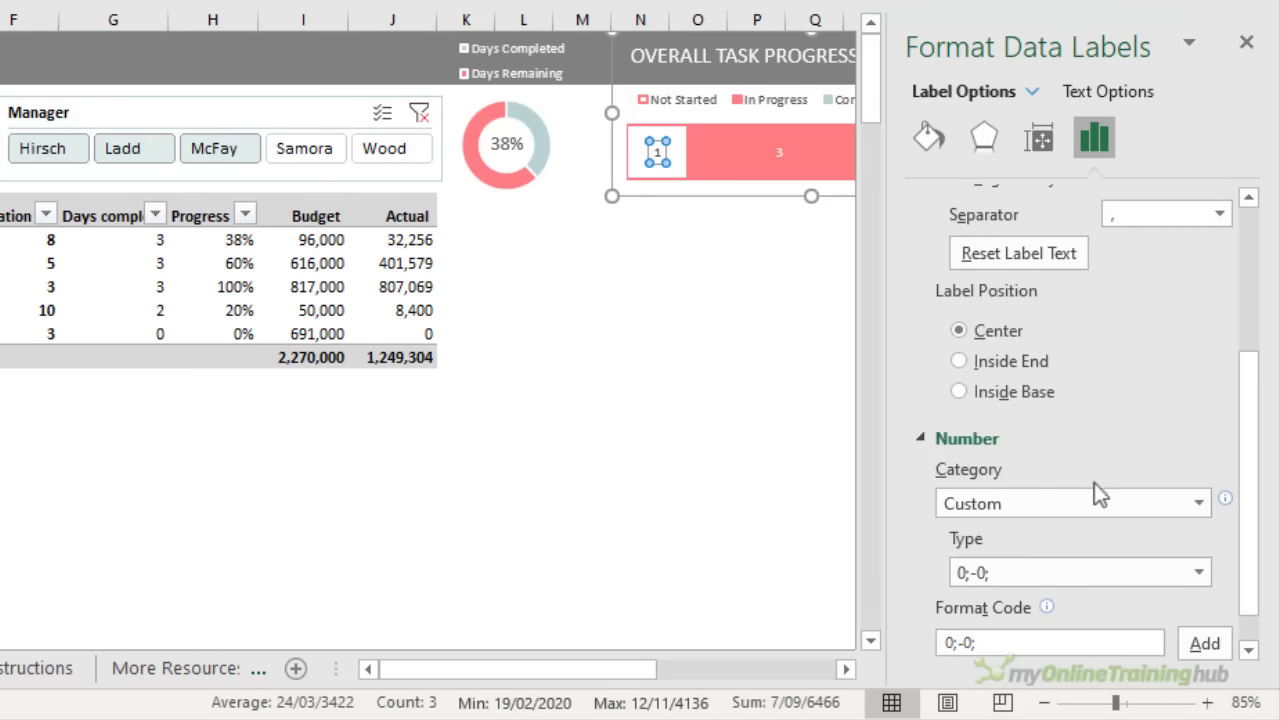
click(1018, 575)
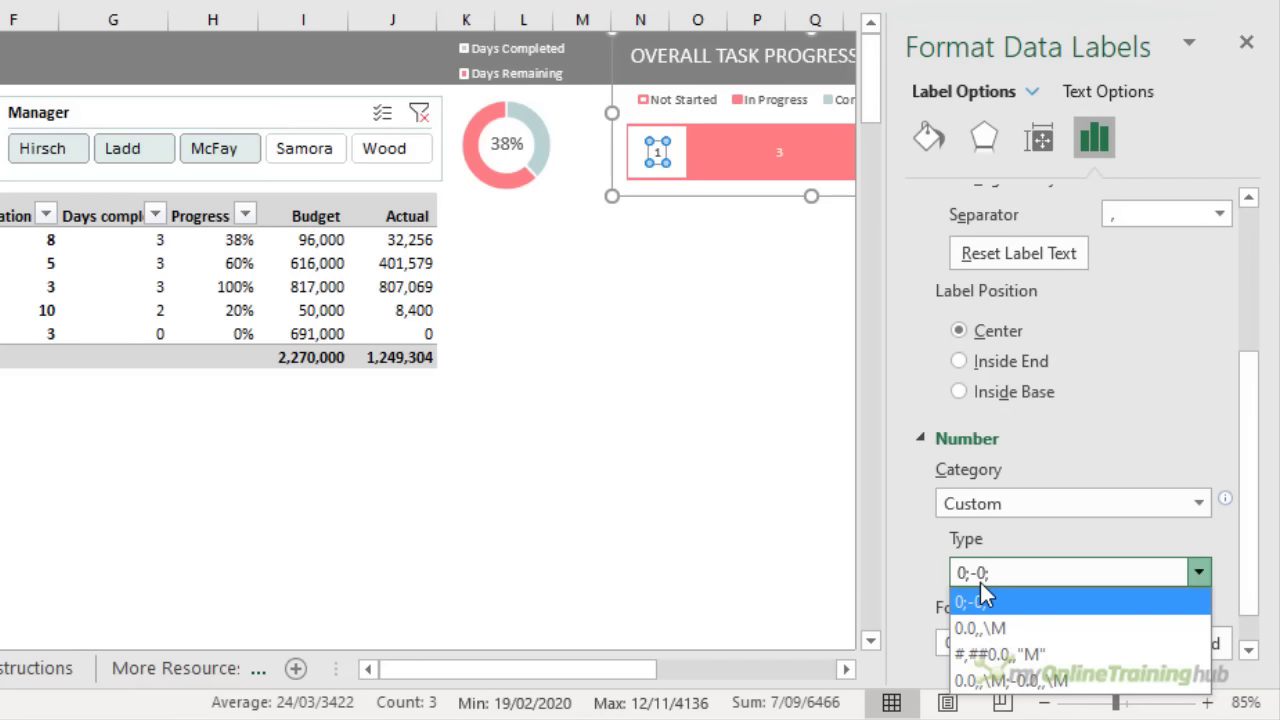
click(1073, 578)
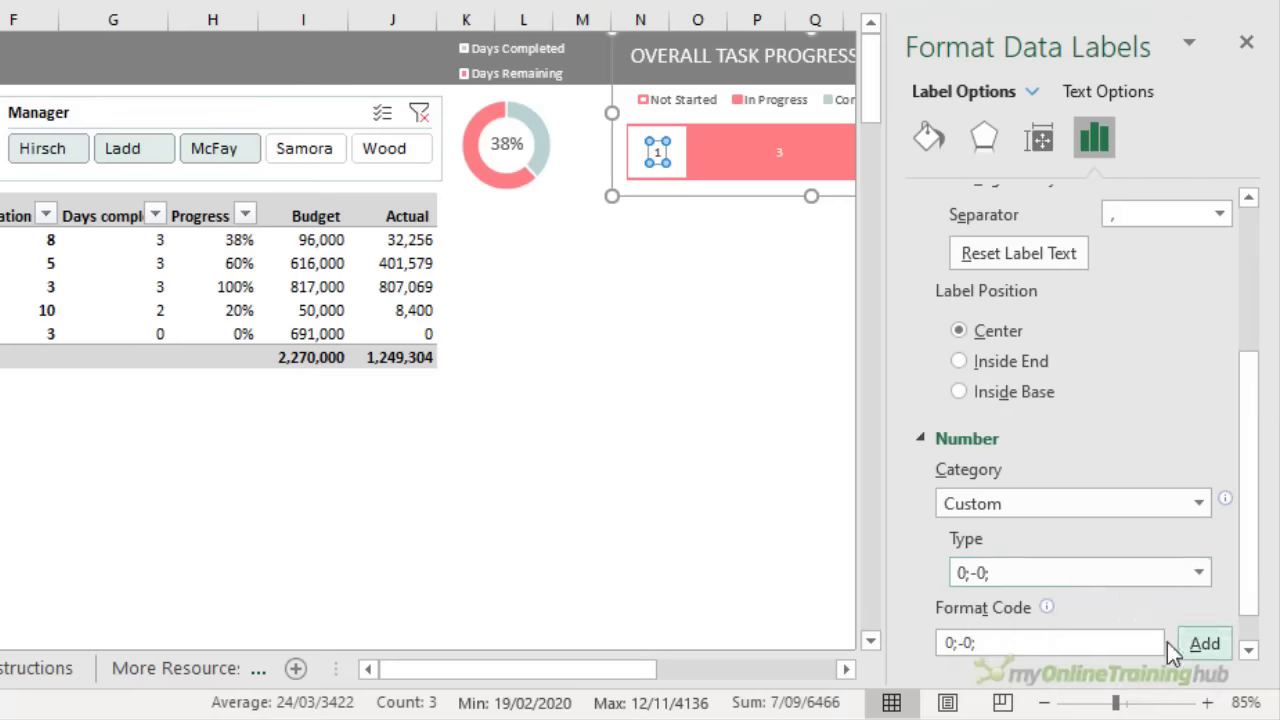
Apply 0;-0; to the In Progress and Completed labels, then filter the Manager slicer to Ladd
click(782, 153)
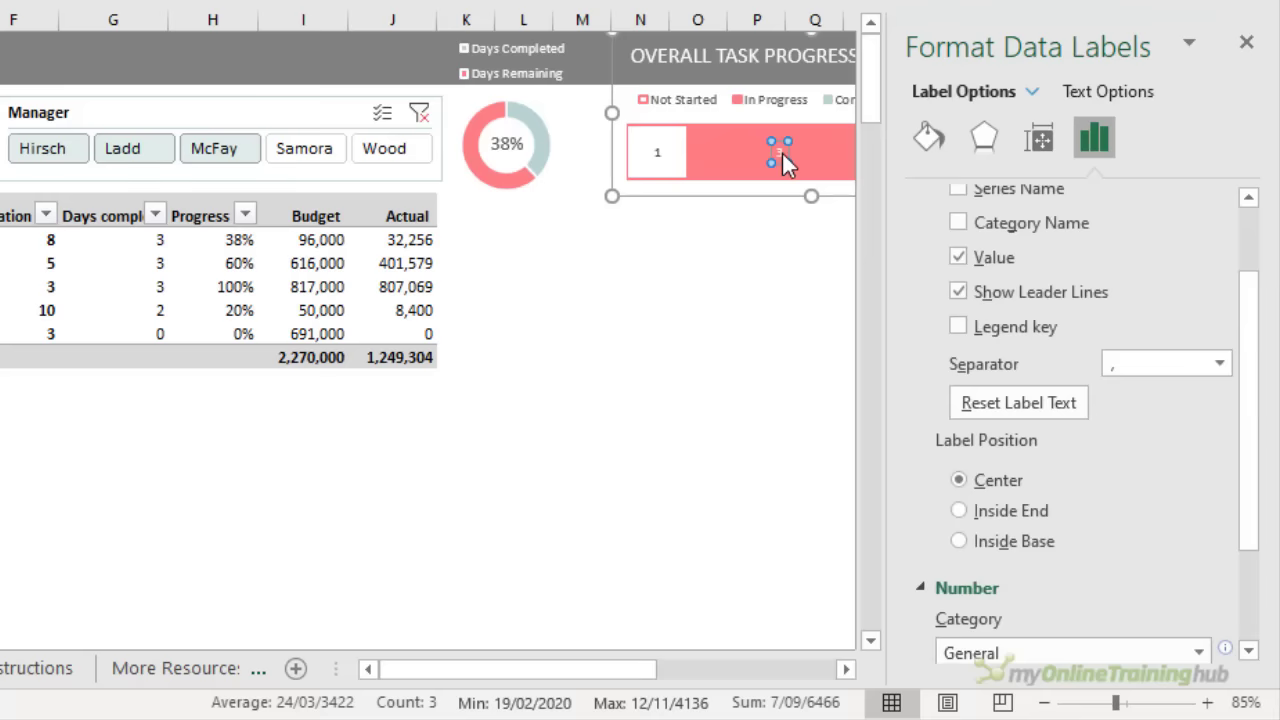
click(1198, 503)
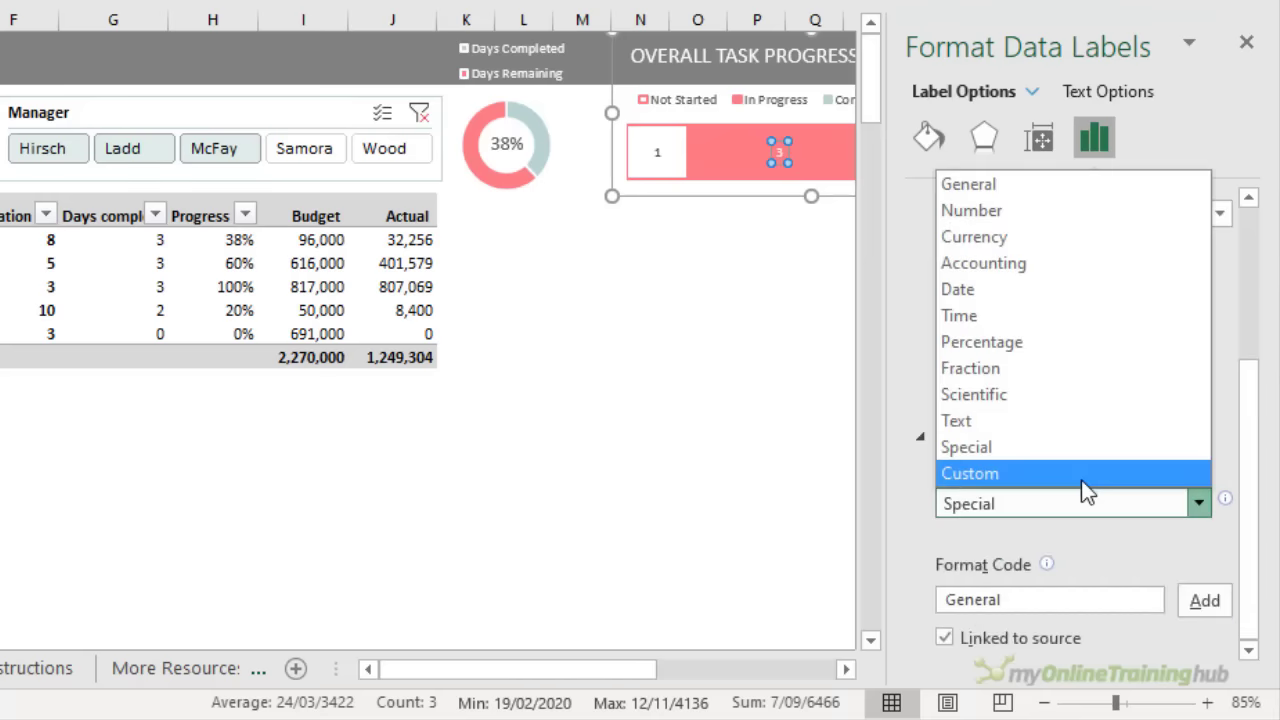
click(1081, 478)
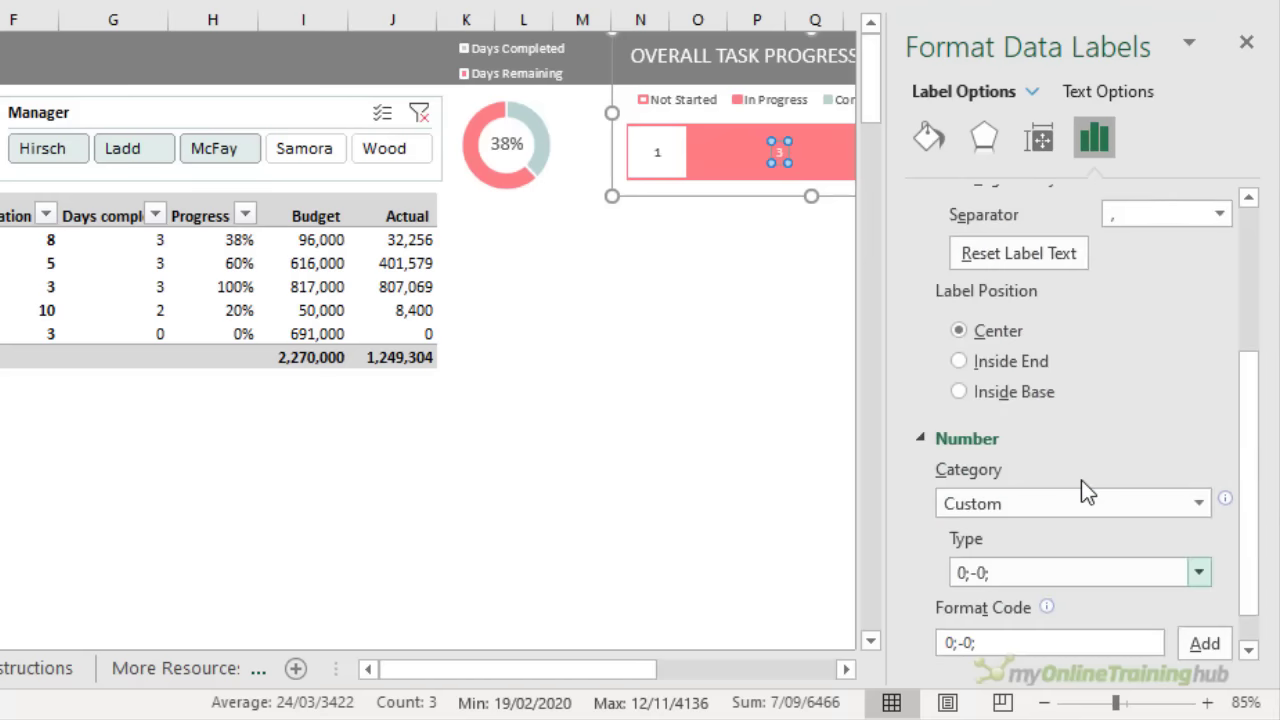
click(846, 669)
click(846, 669)
click(750, 151)
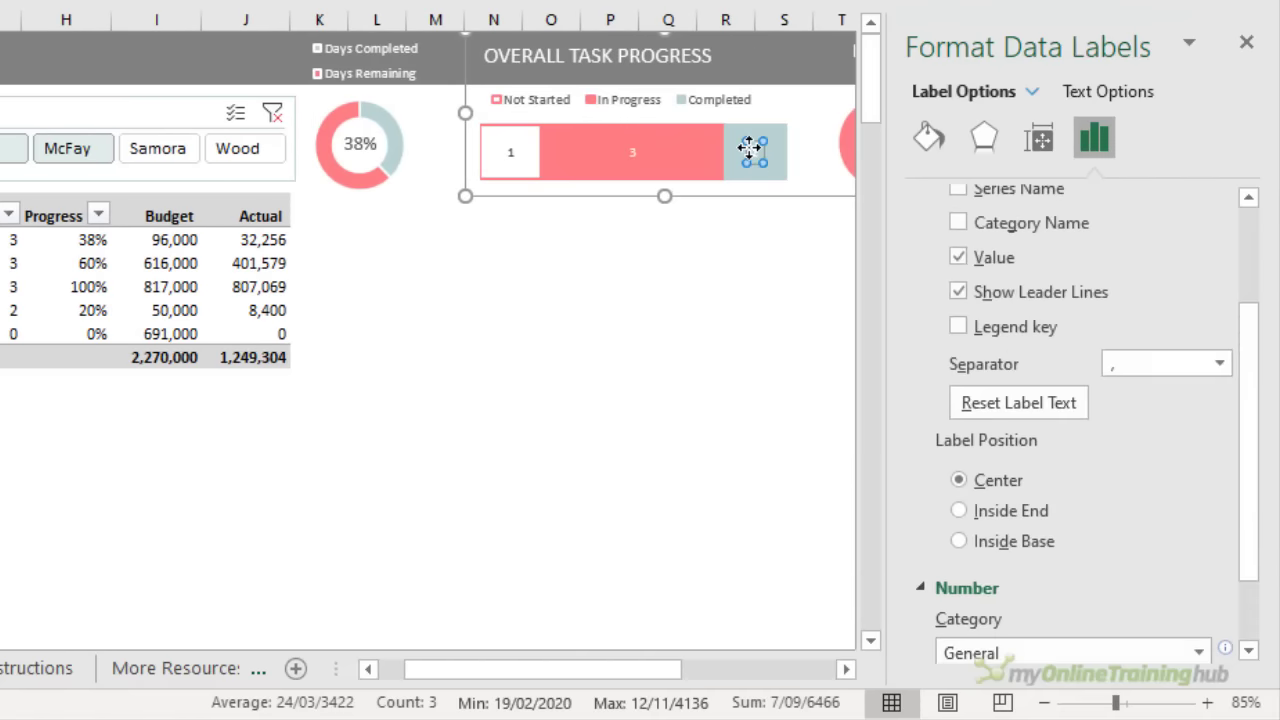
scroll(1150, 460, down, 3)
click(1198, 503)
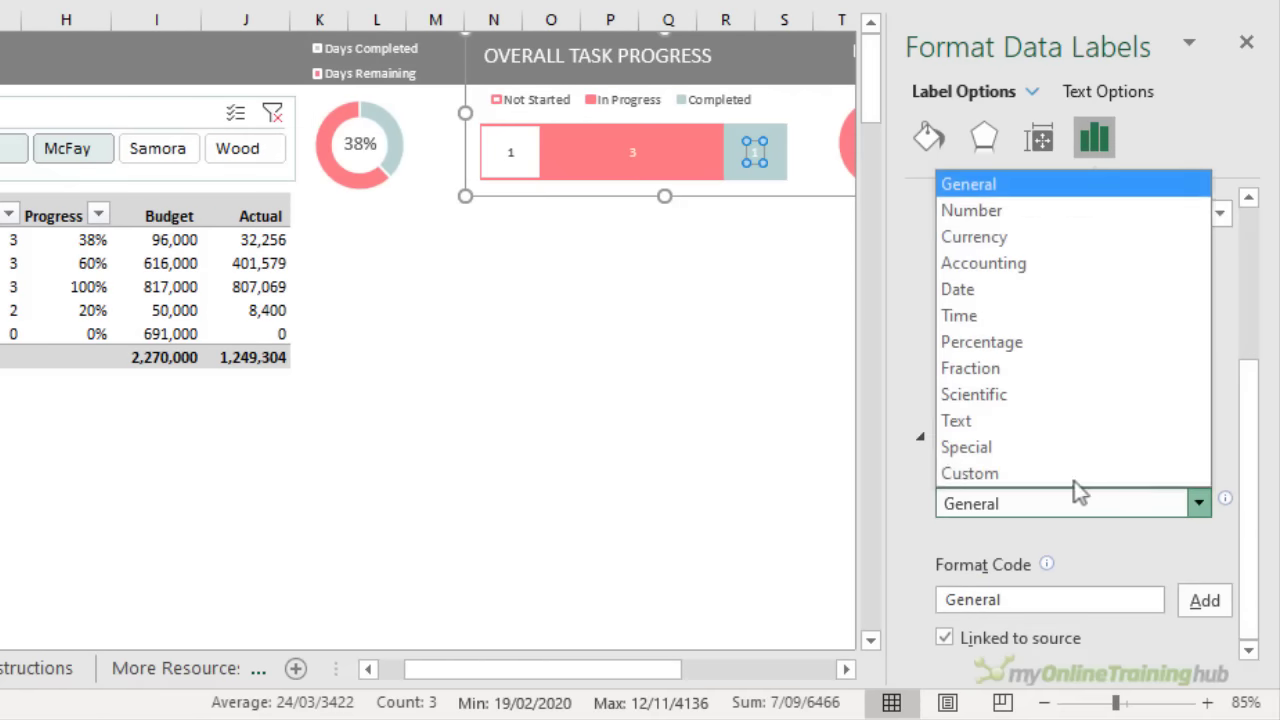
click(1076, 476)
click(668, 310)
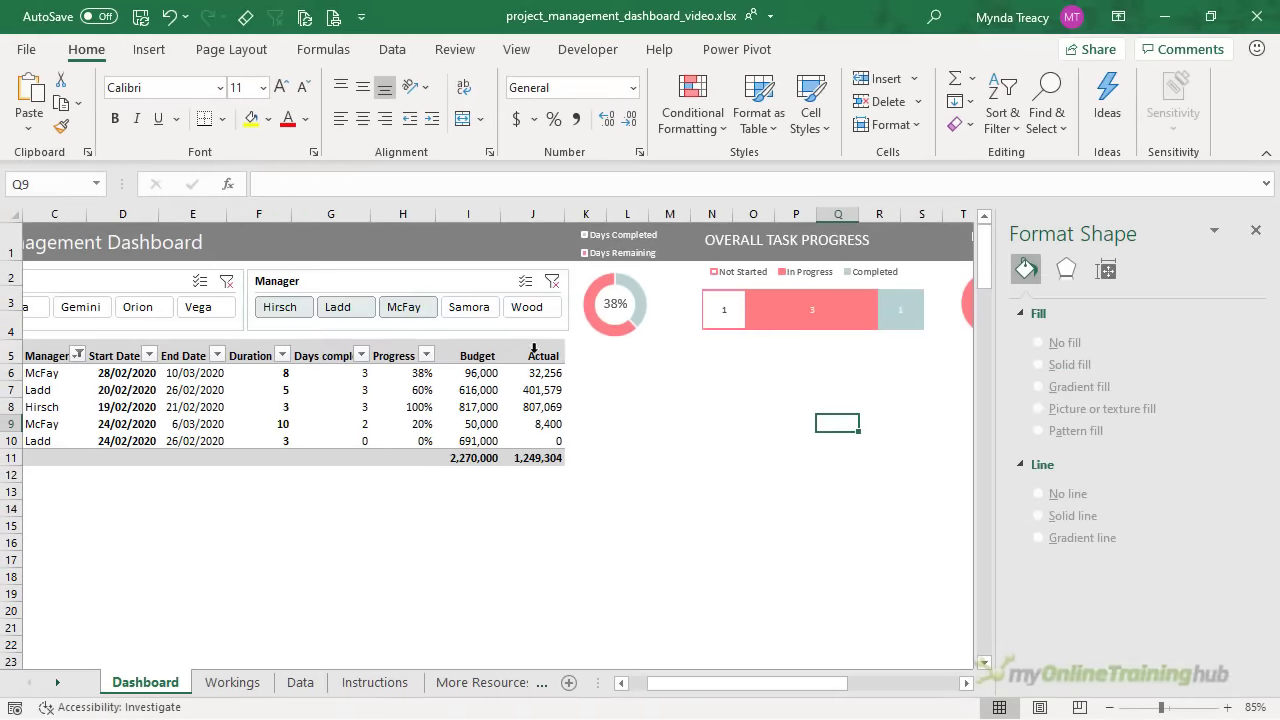
click(340, 307)
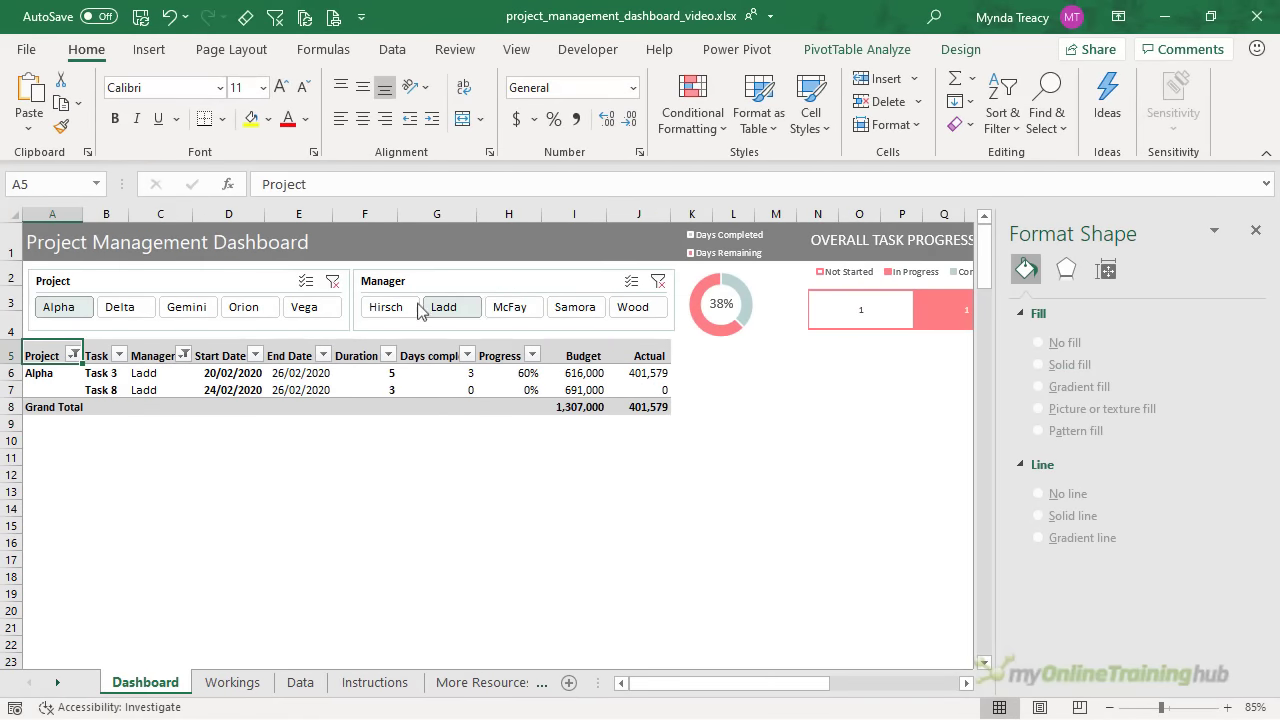
Clear the Project and Manager slicer filters and shift the dashboard chart group slightly left
click(1257, 238)
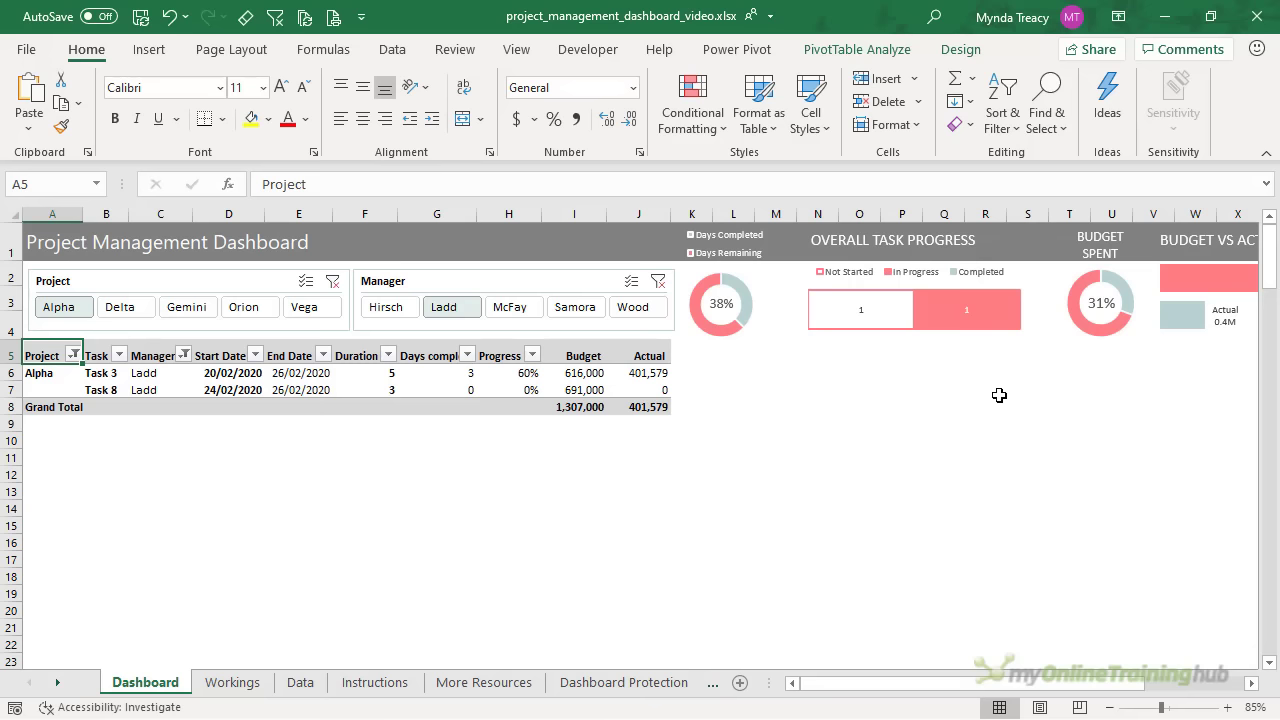
click(331, 284)
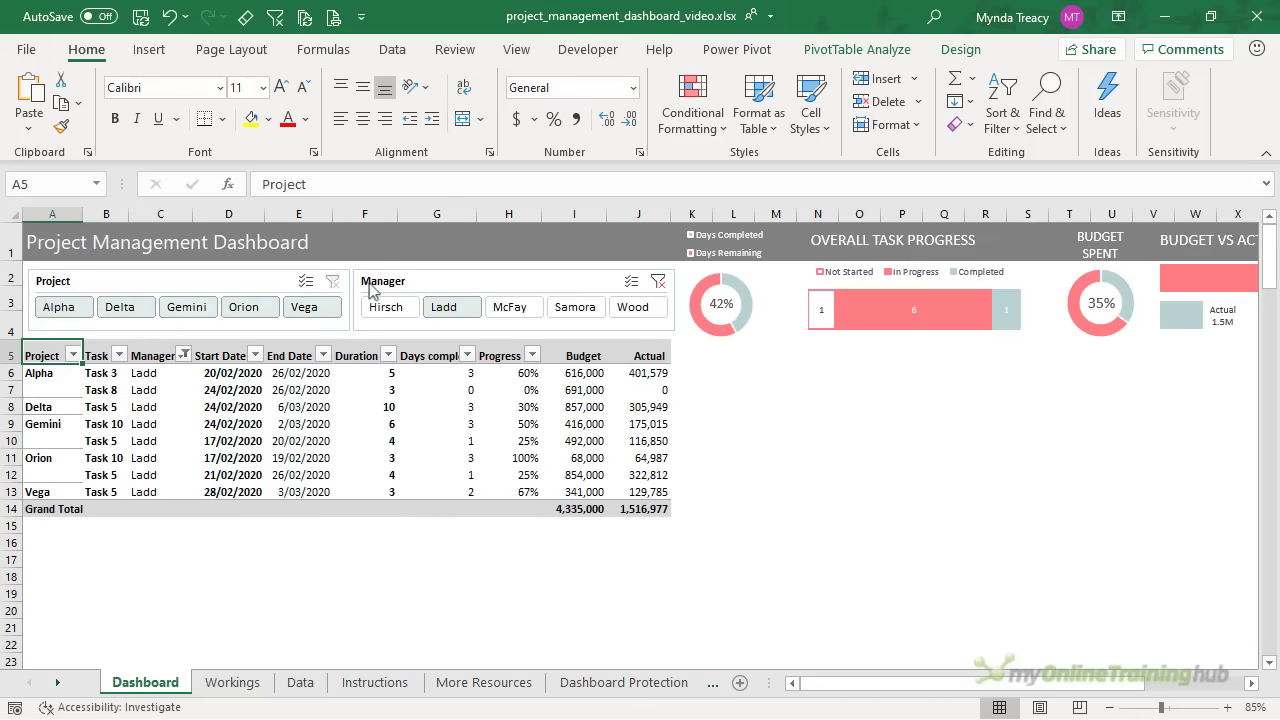
click(885, 245)
click(1095, 250)
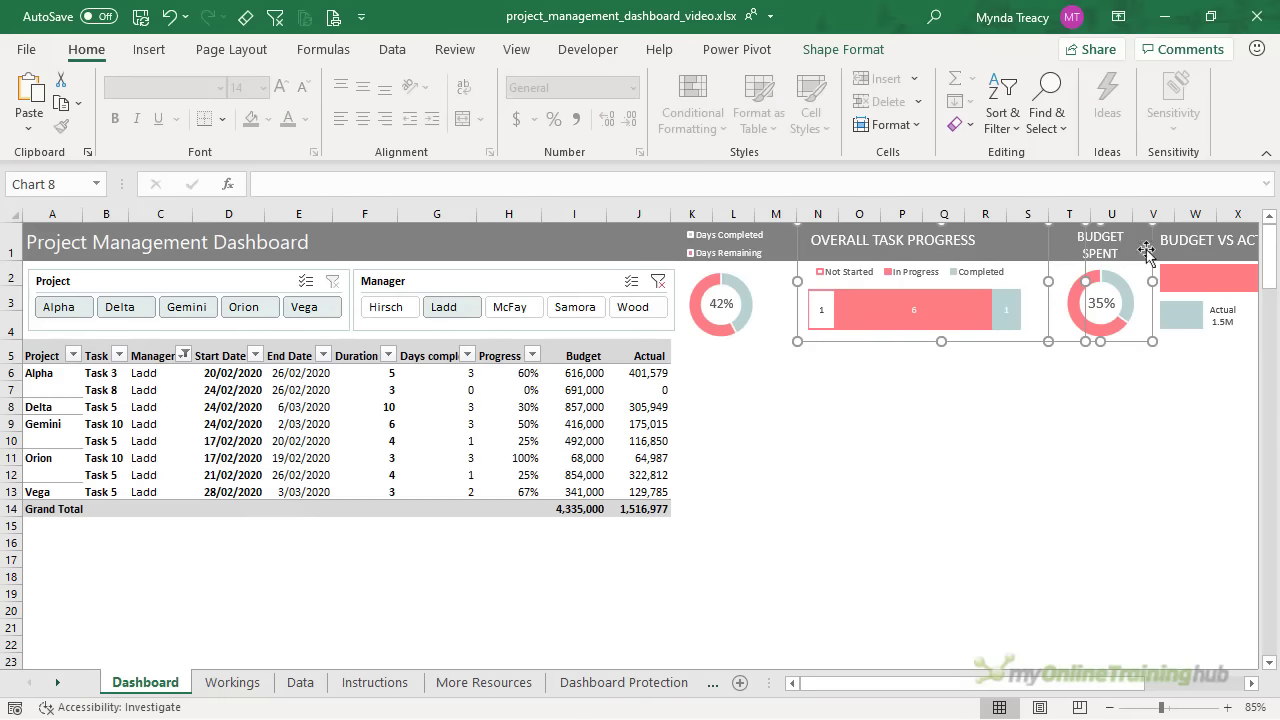
drag(1172, 234, 1139, 235)
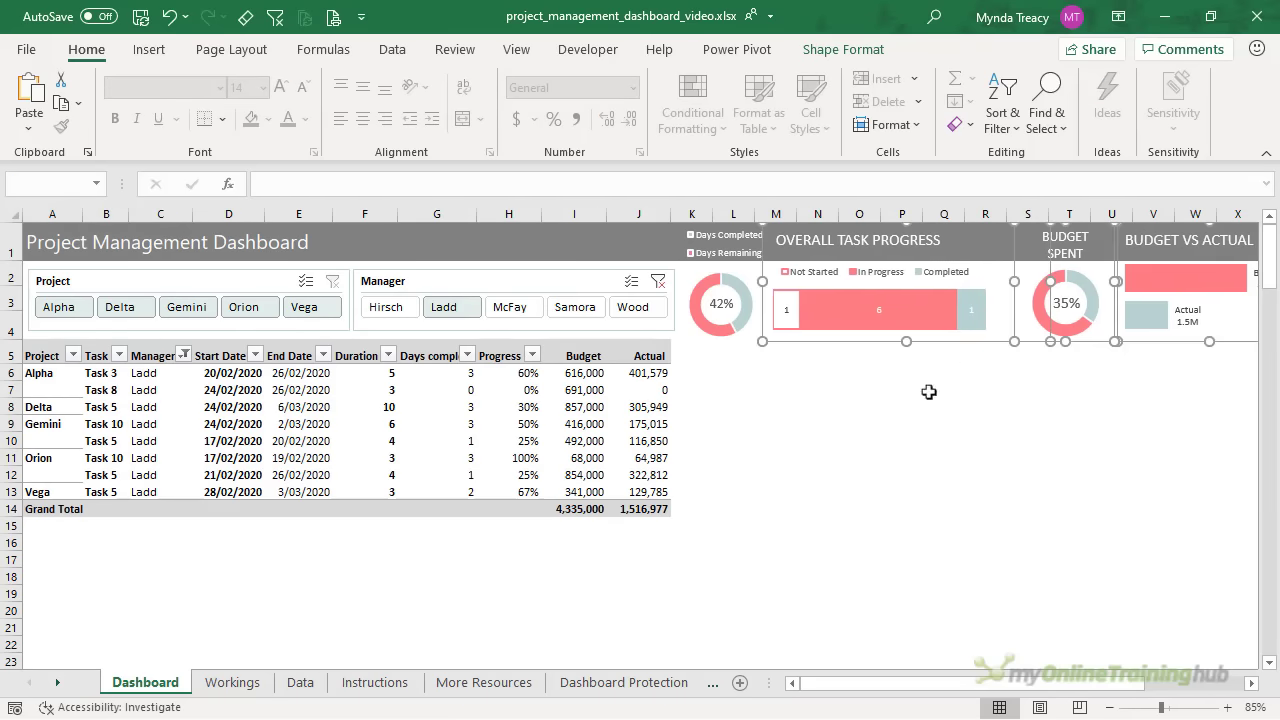
click(853, 448)
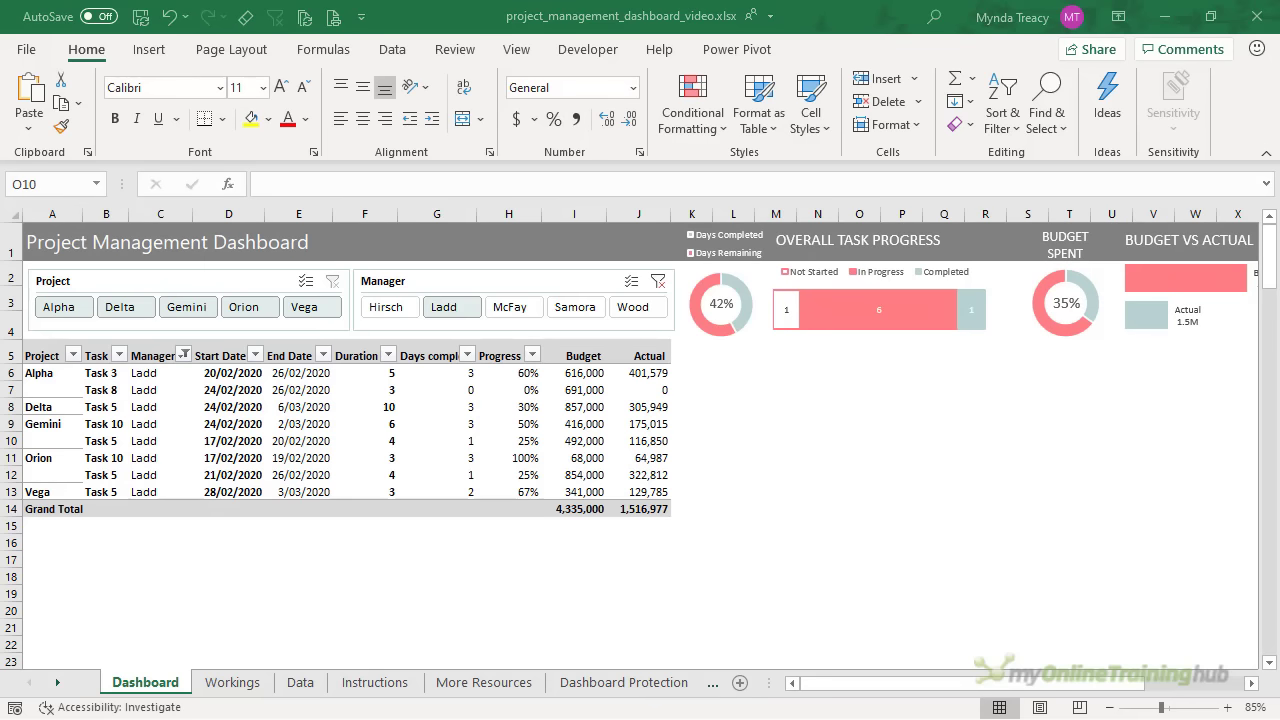
click(359, 246)
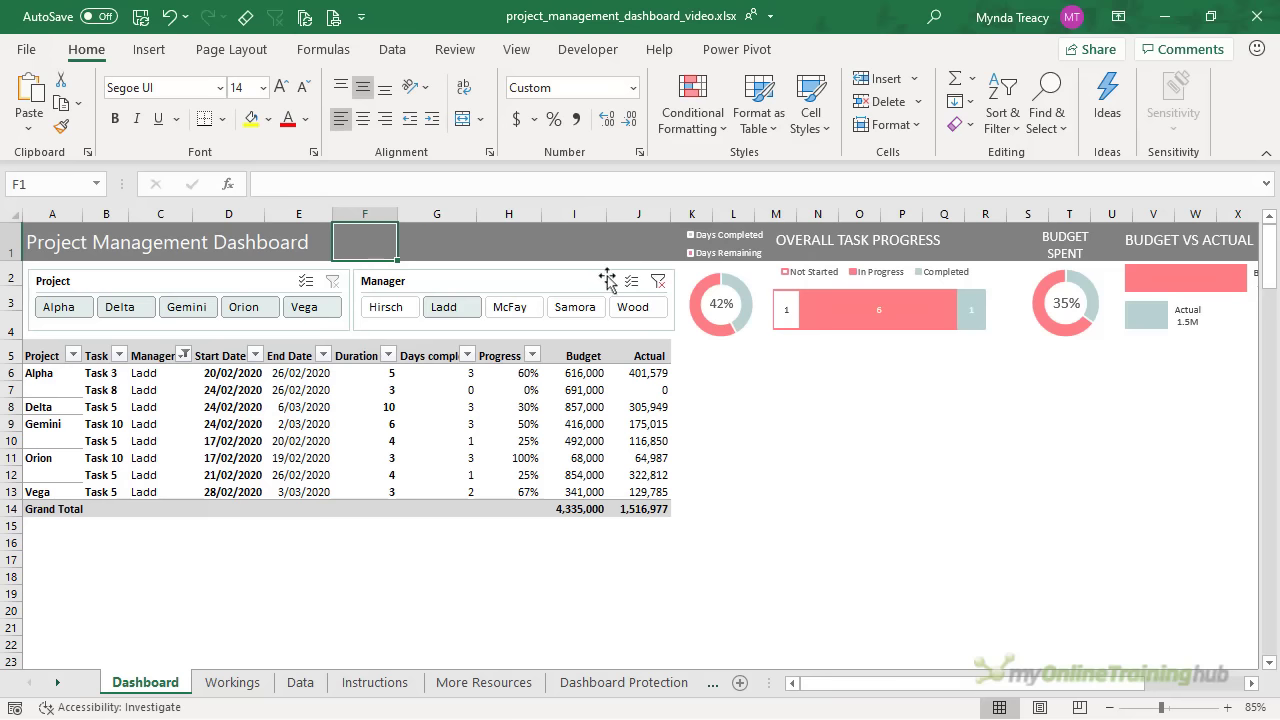
click(658, 281)
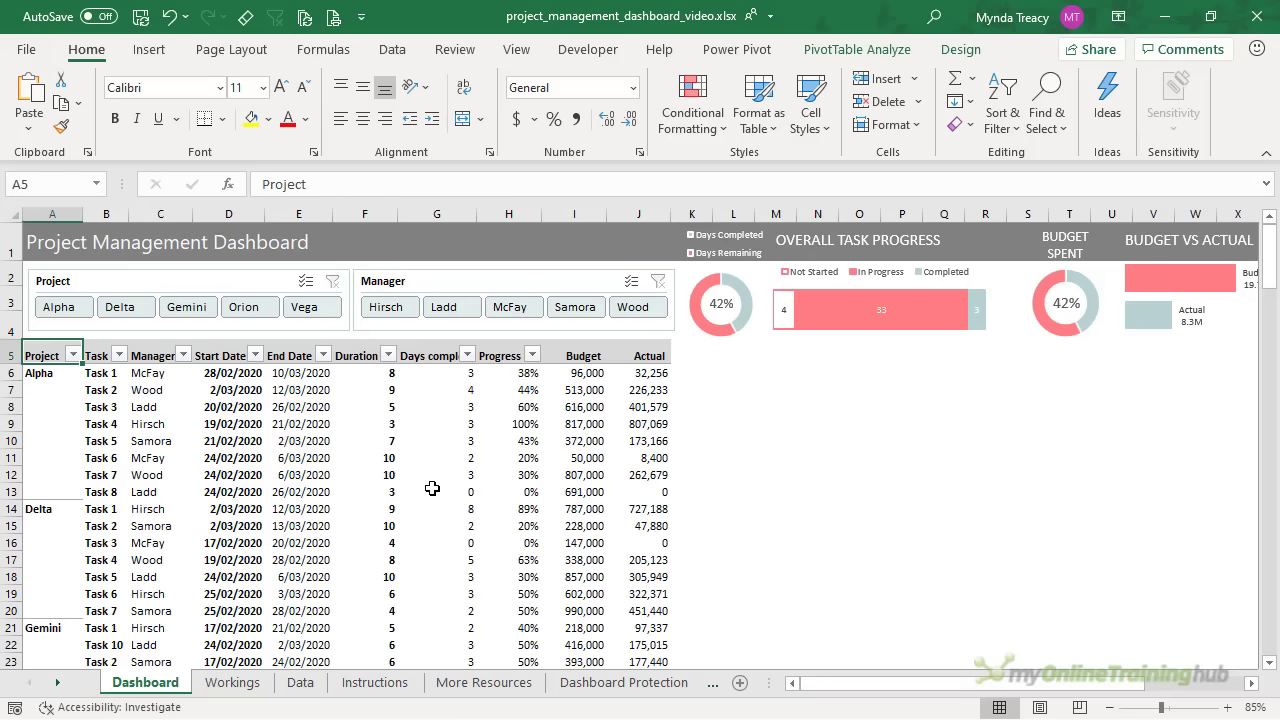
In F1, start the formula =TEXT(MIN(D6:D50) for the earliest start date
click(338, 257)
text(=TEXT)
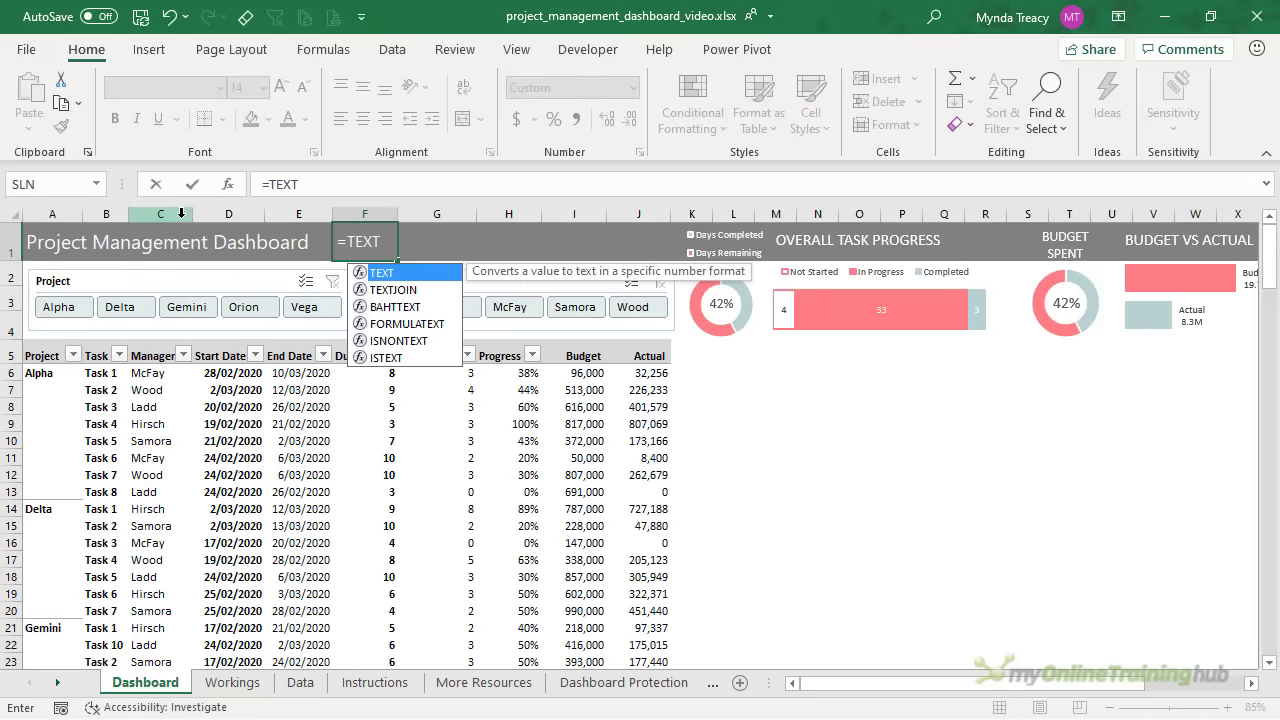
text((MIN()
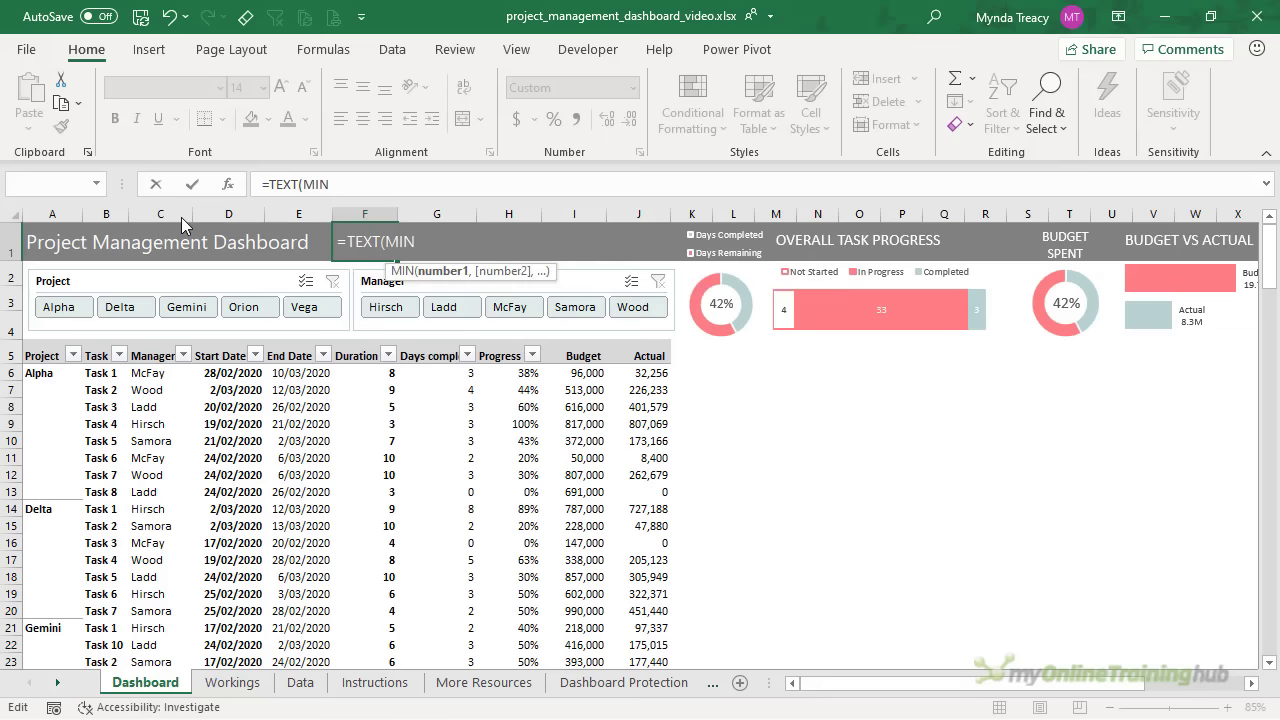
click(228, 372)
scroll(216, 527, down, 9)
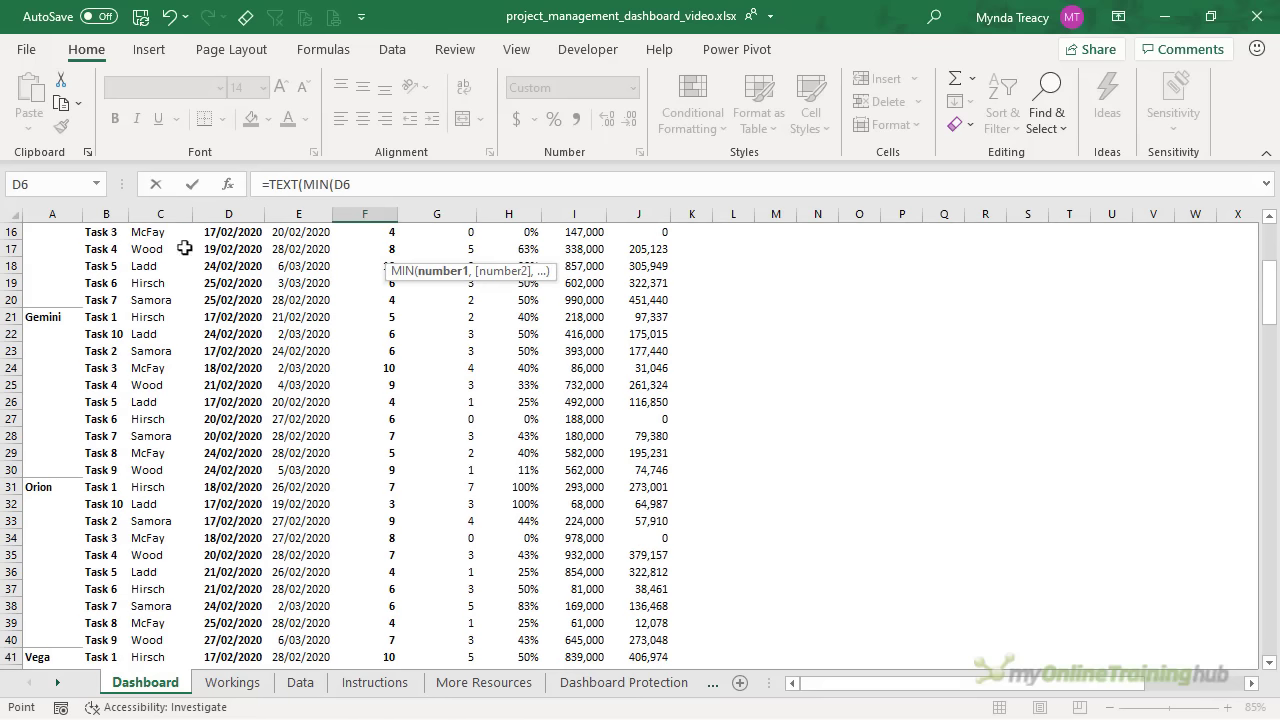
shift+click(220, 602)
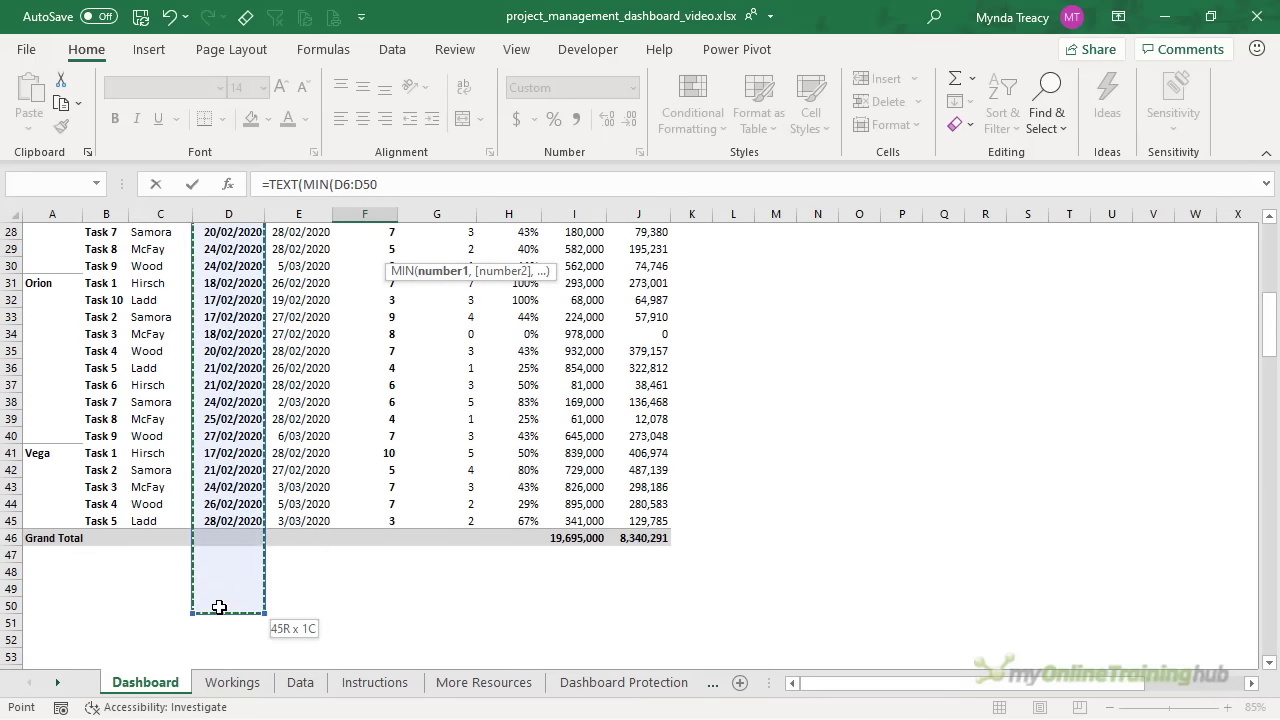
text(,)
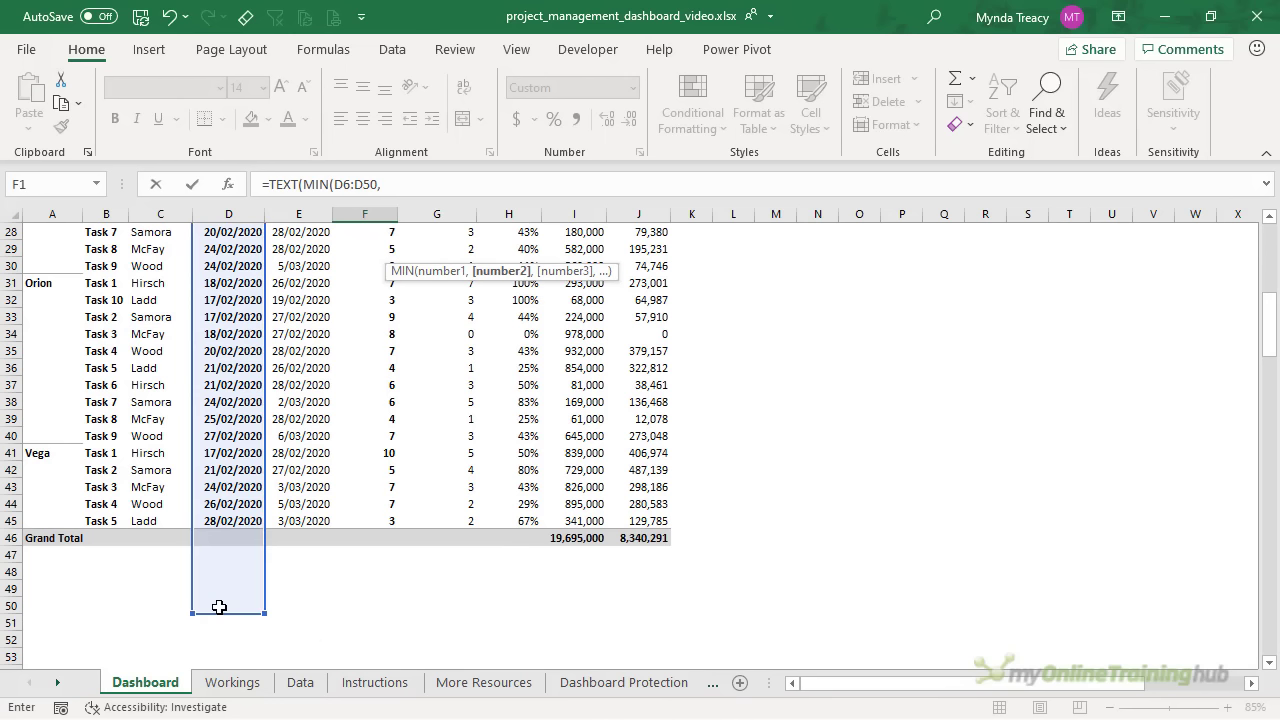
key(BackSpace)
Complete it with "D-MMM-YY")&" to "&TEXT(MAX(E6:E50),"D-MMM-YY"), giving 17-Feb-20 to 13-Mar-20
text(),)
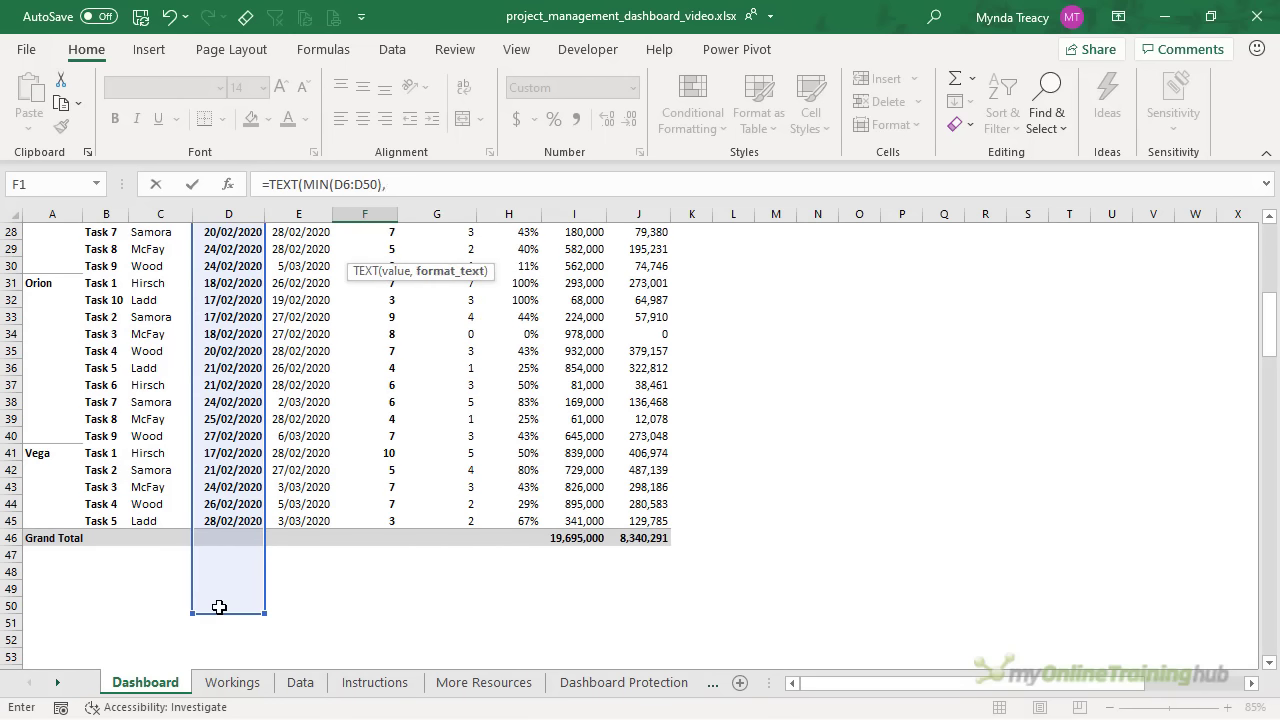
text("D-MMM-YY")&)
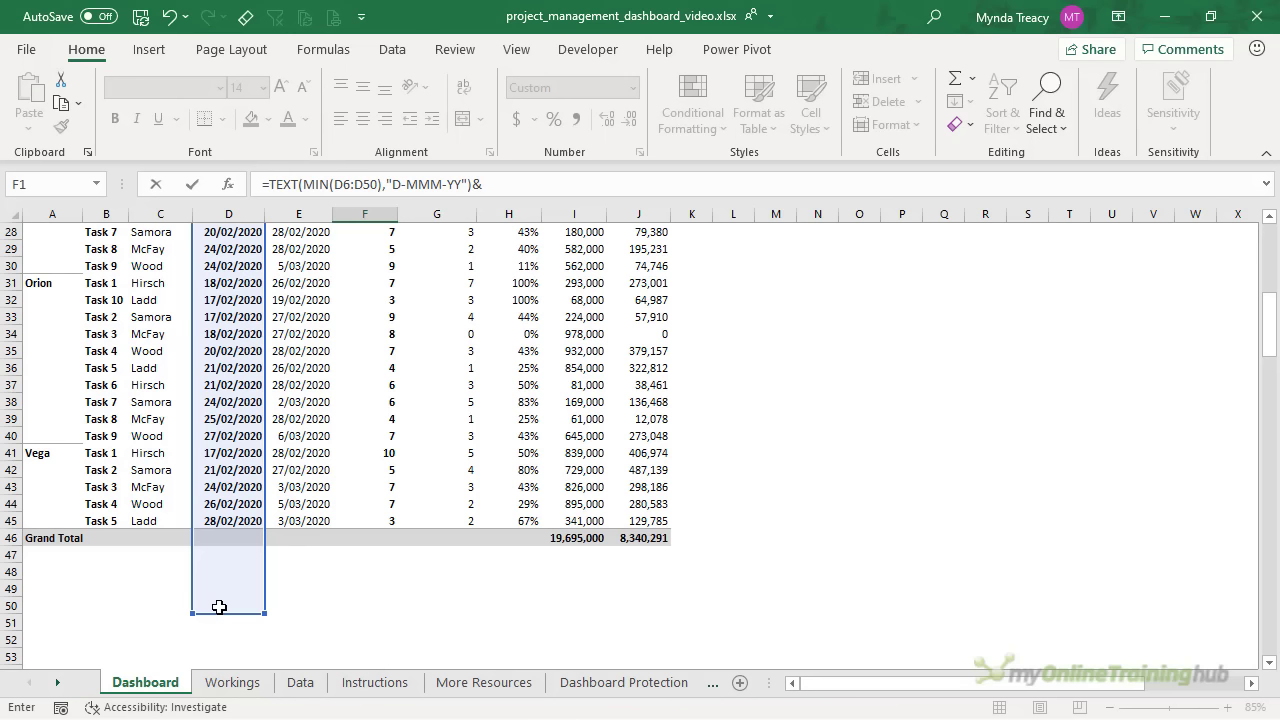
text(" to "&TEXT()
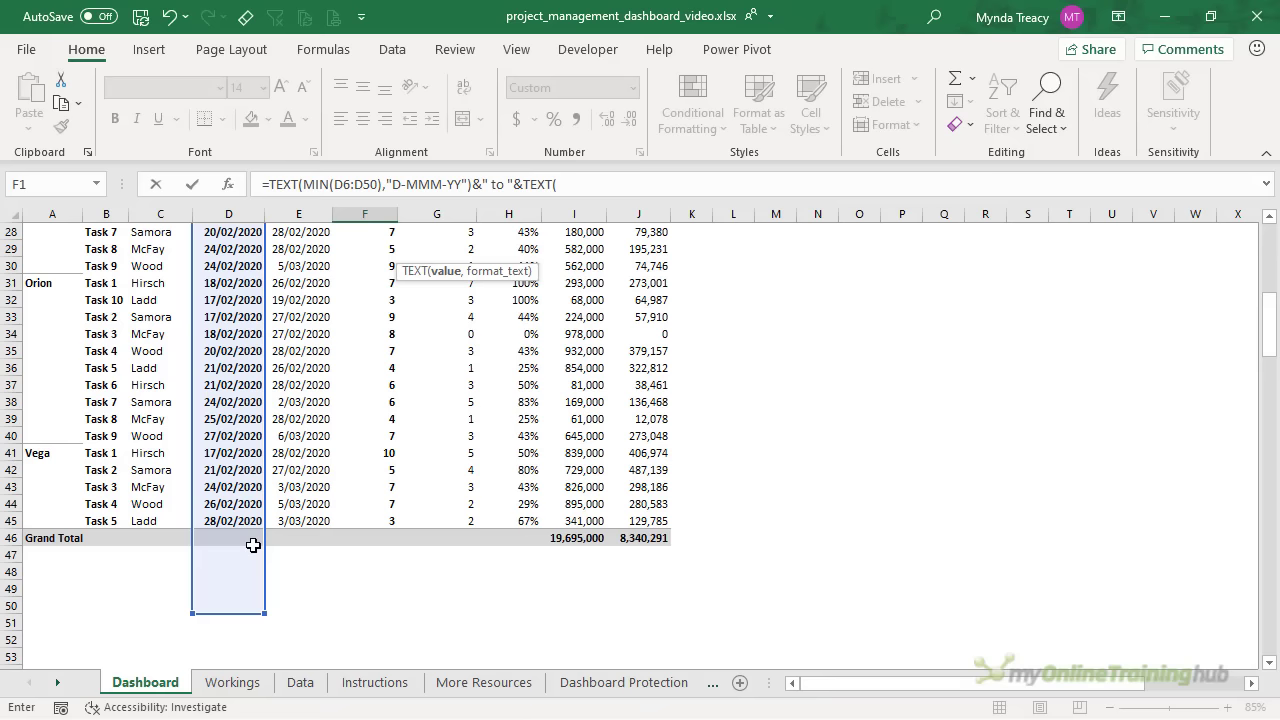
text(MAX()
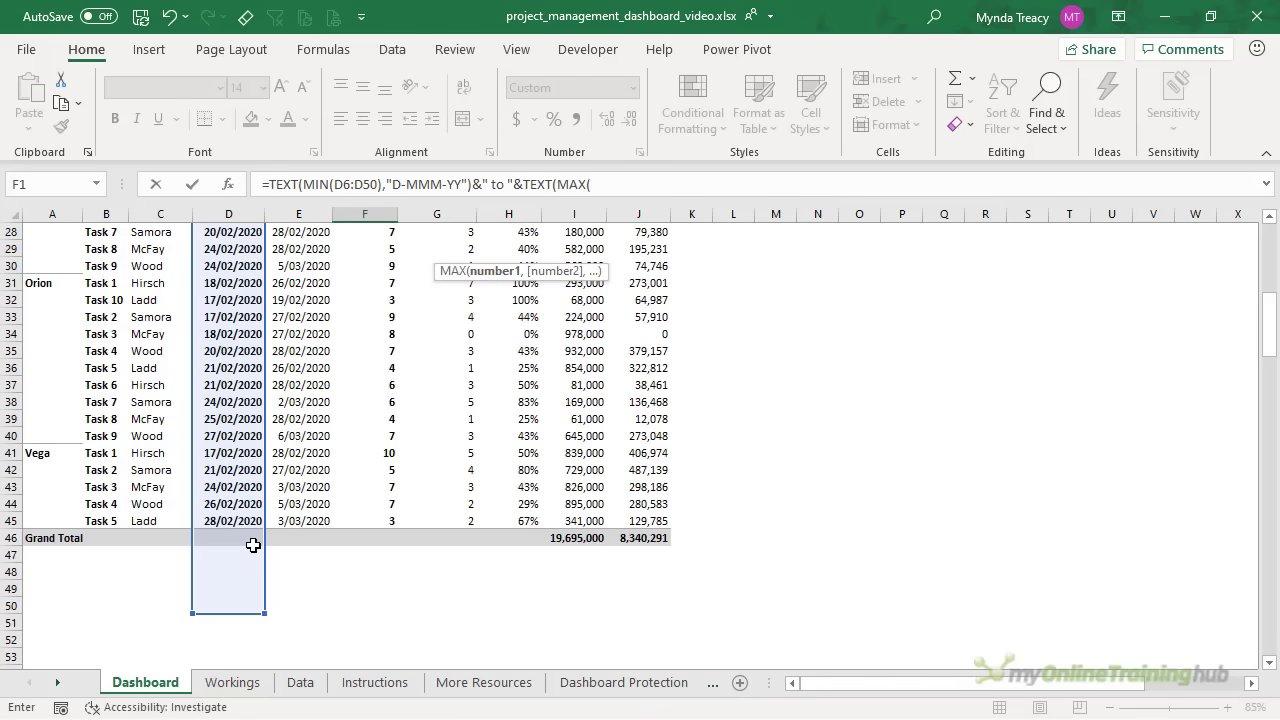
scroll(253, 545, up, 5)
scroll(253, 545, up, 4)
click(300, 376)
scroll(300, 400, down, 12)
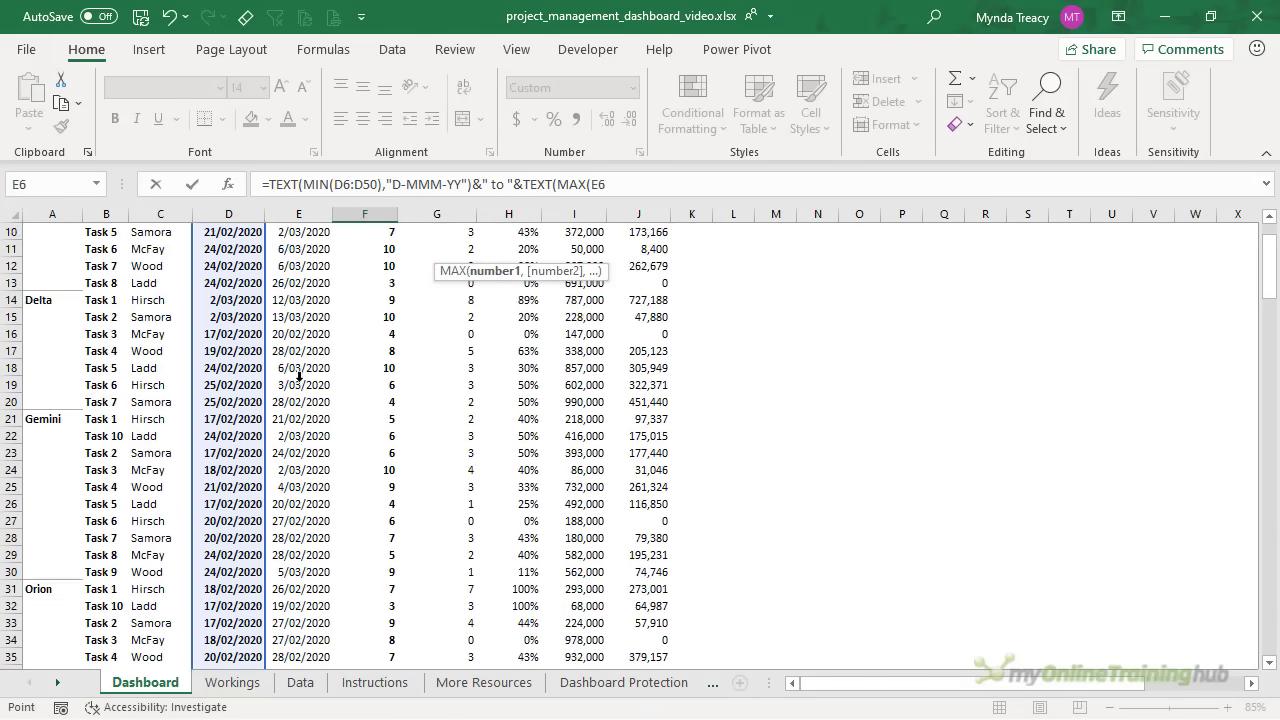
shift+click(300, 454)
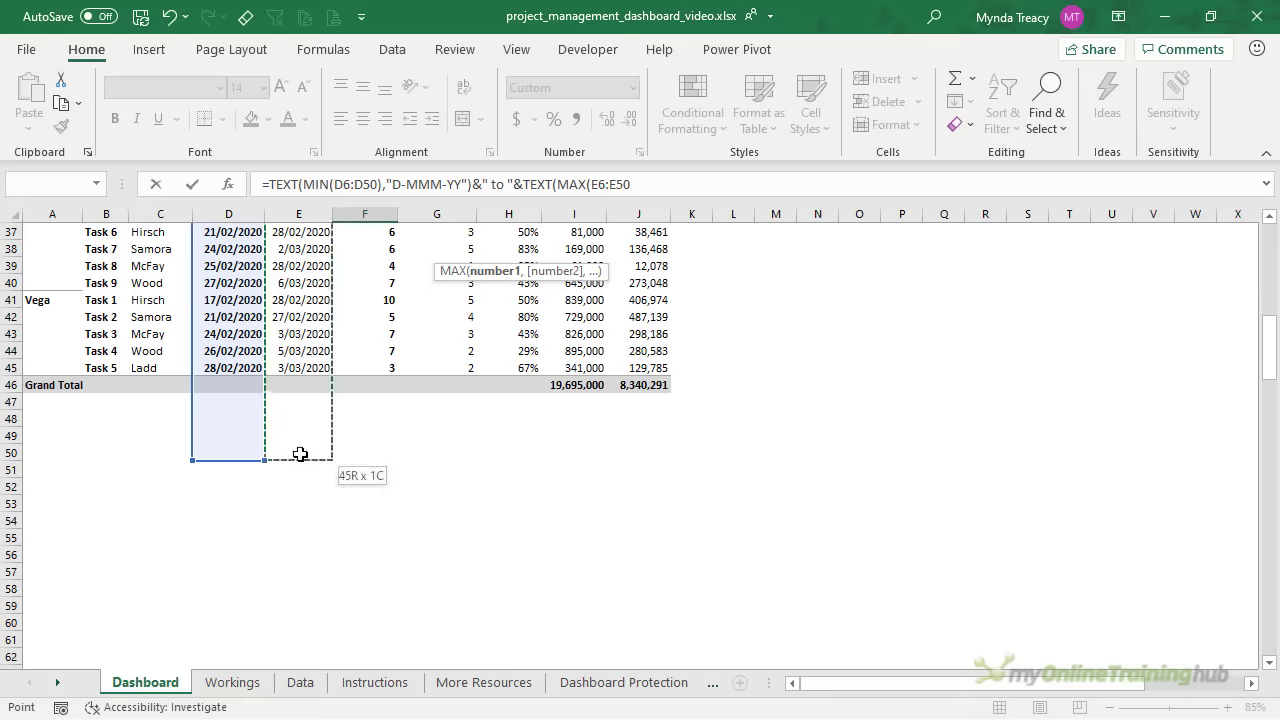
text(),)
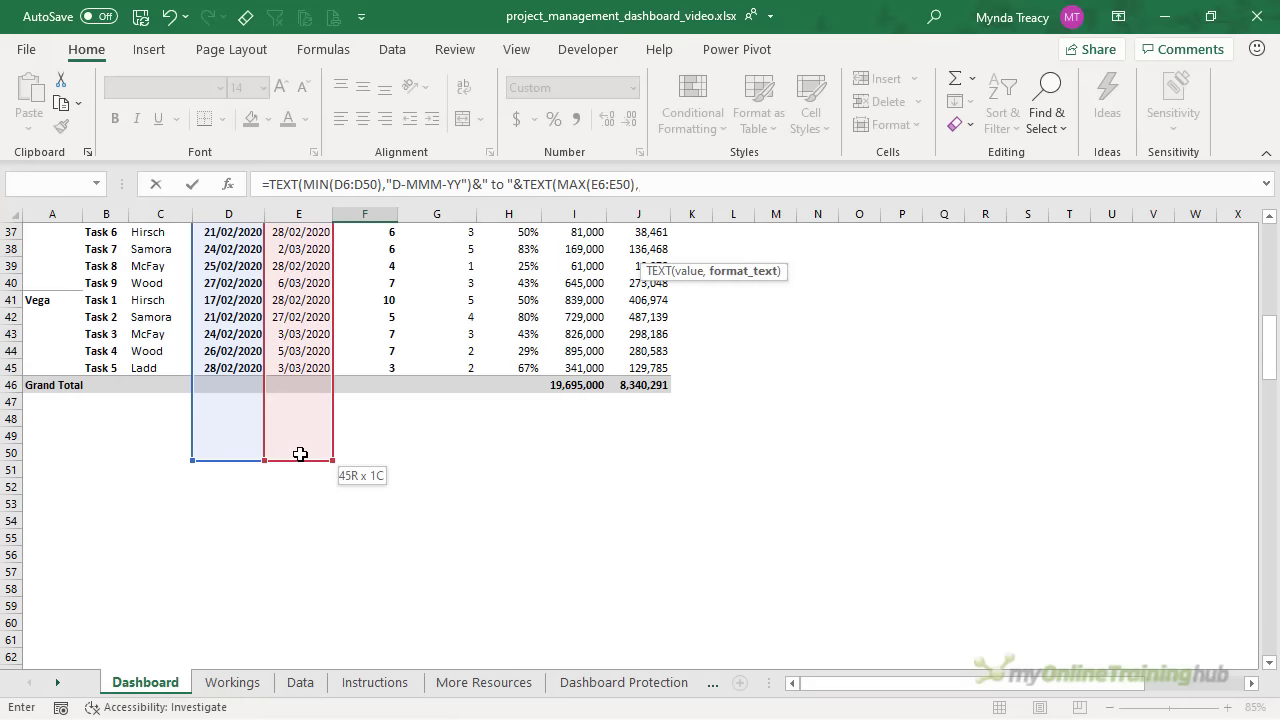
text("D-MMM-YY"))
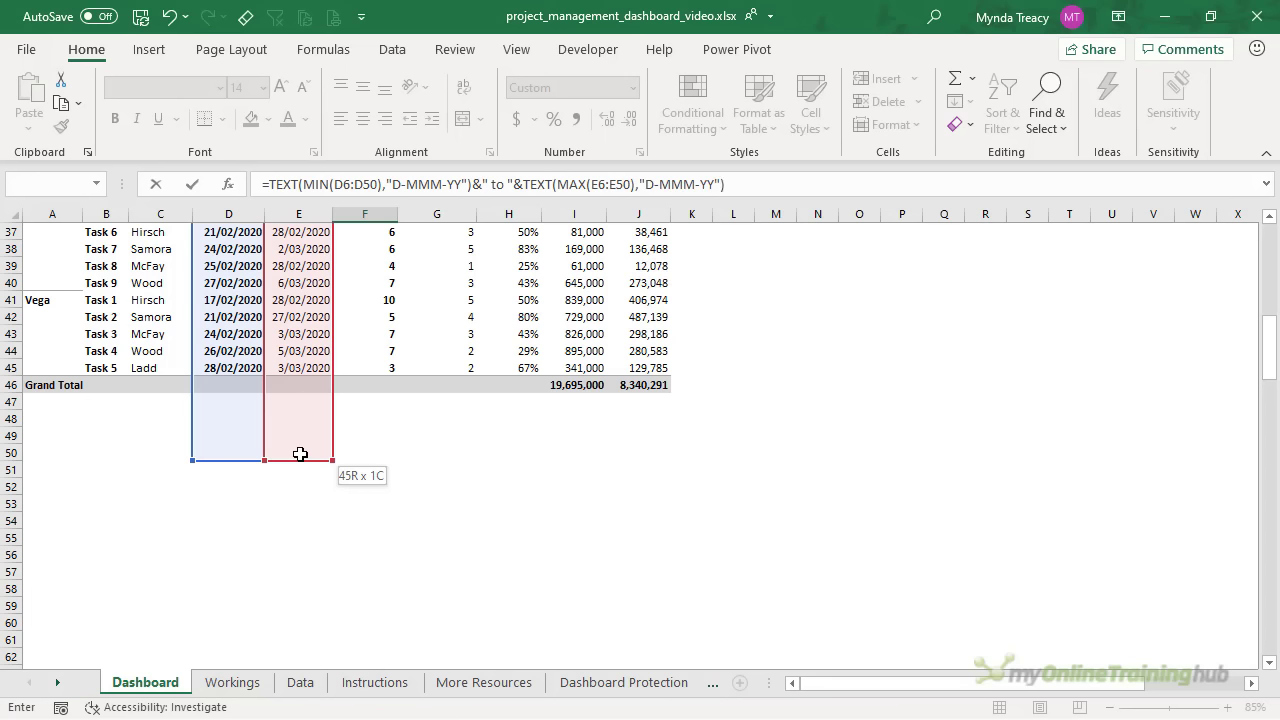
scroll(555, 432, up, 12)
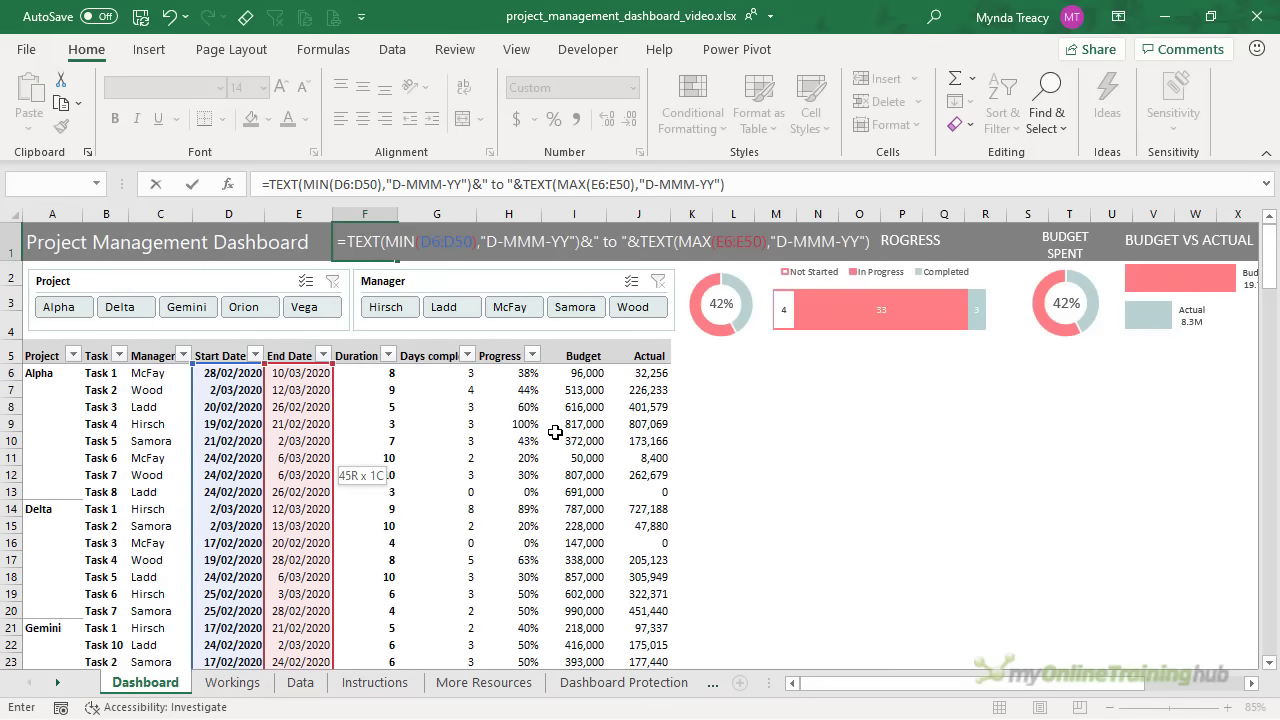
key(Return)
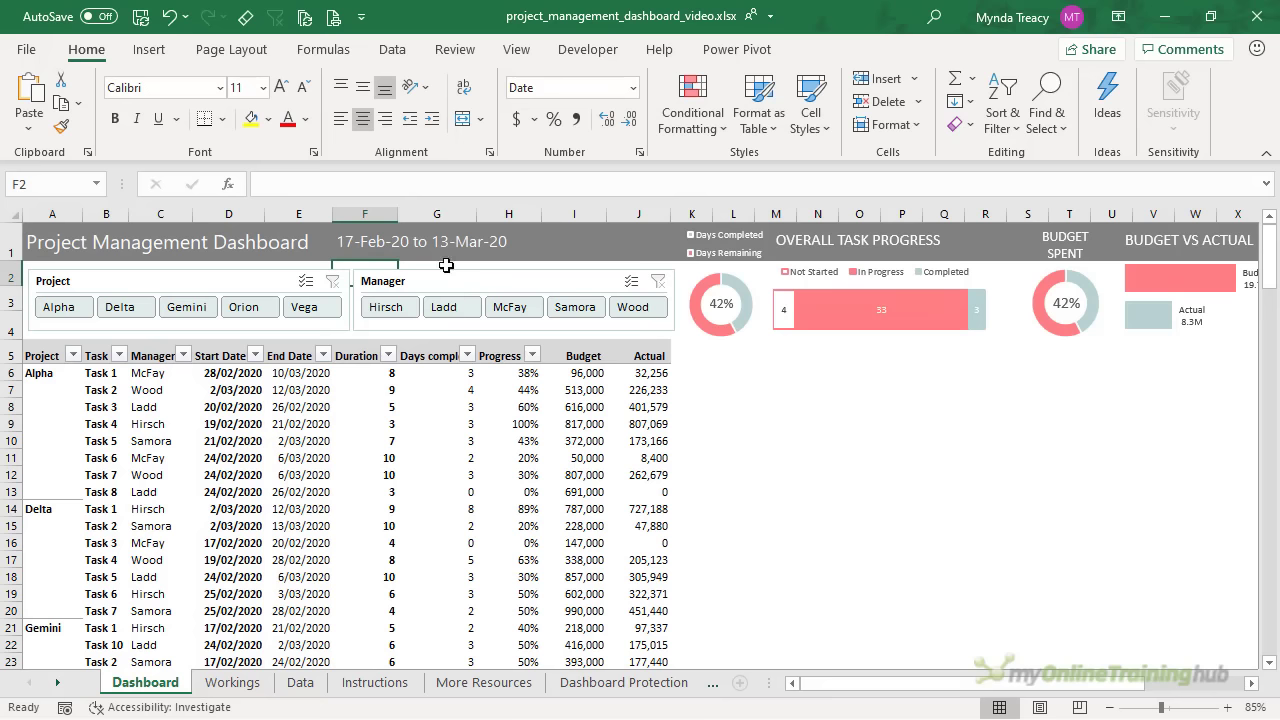
click(135, 313)
click(204, 314)
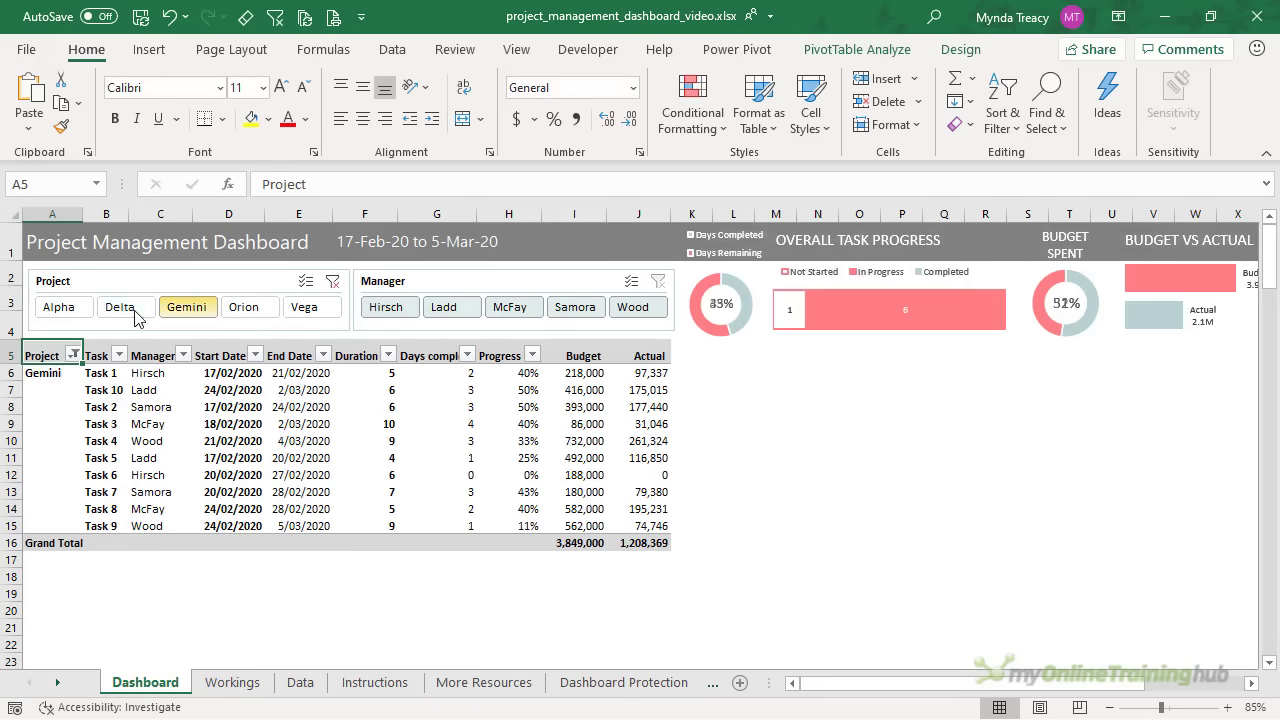
click(246, 310)
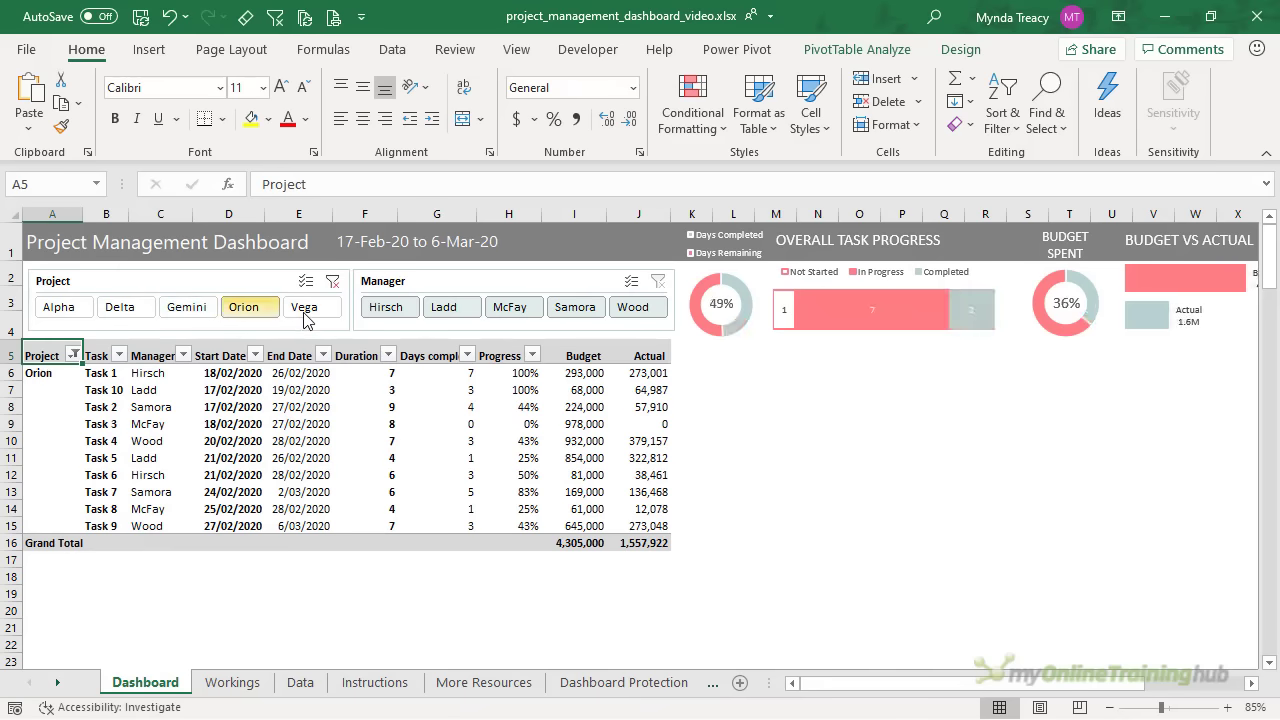
click(310, 316)
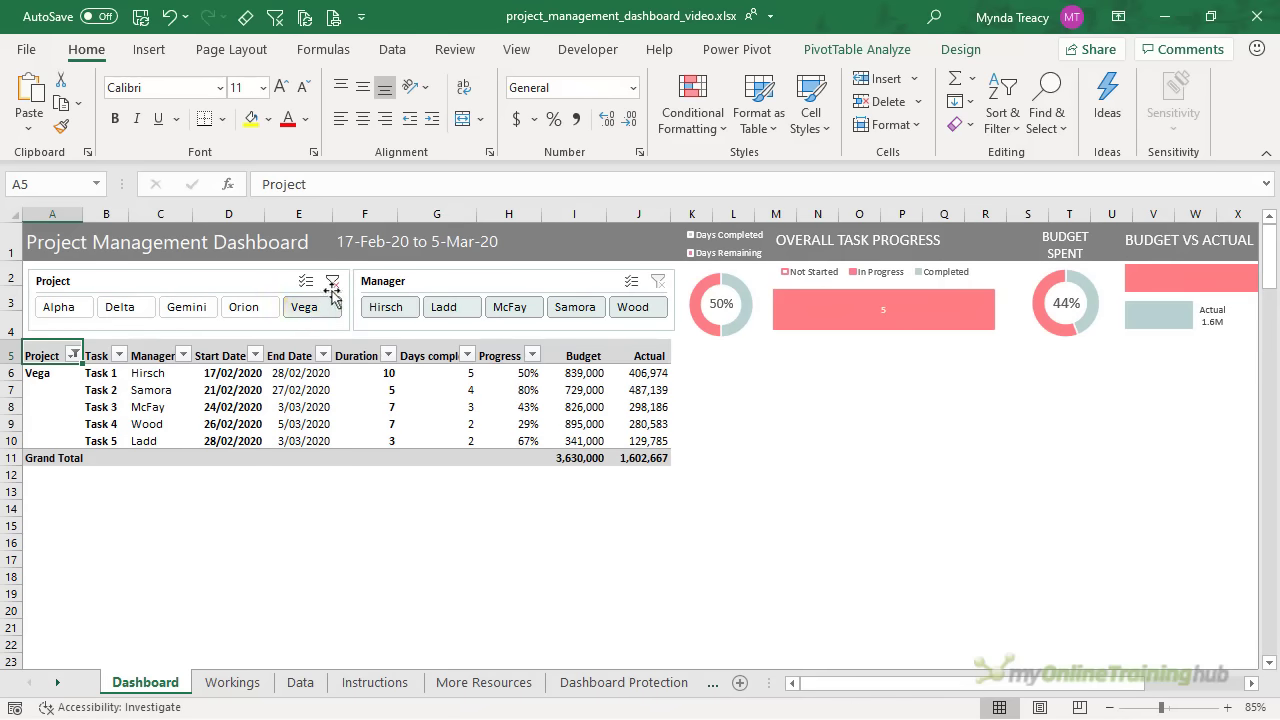
click(335, 283)
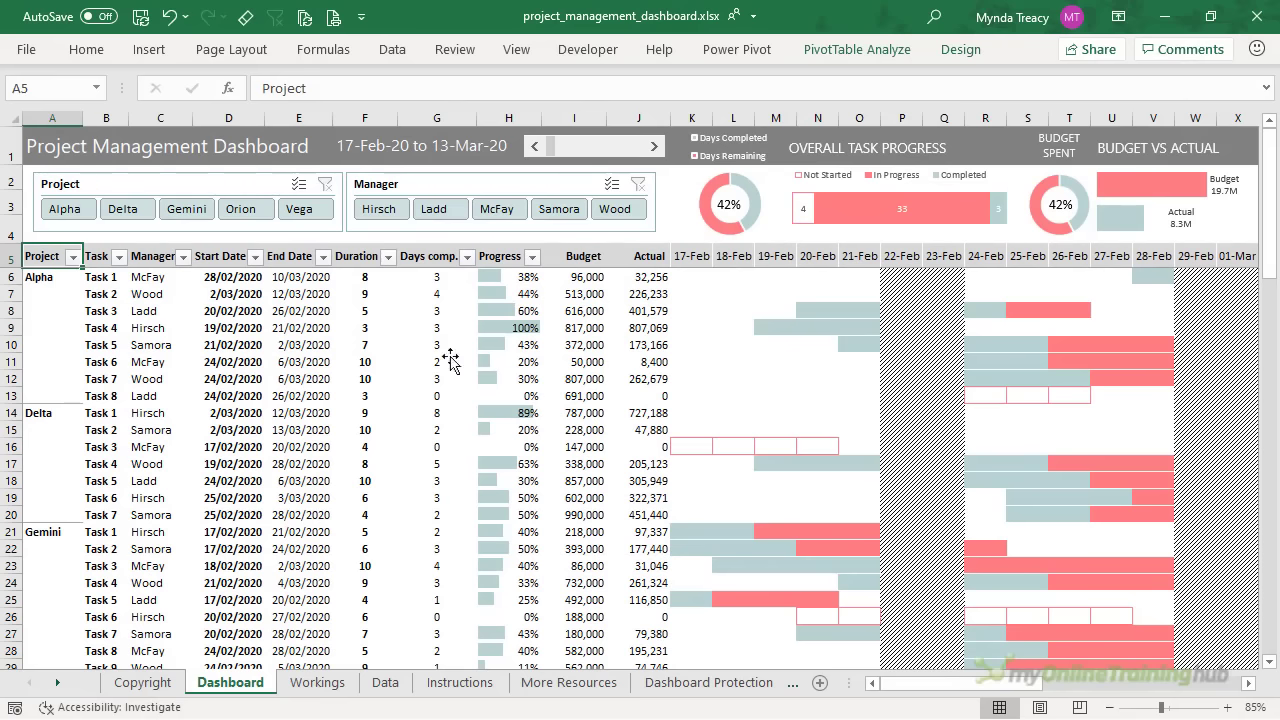
drag(706, 256, 1234, 597)
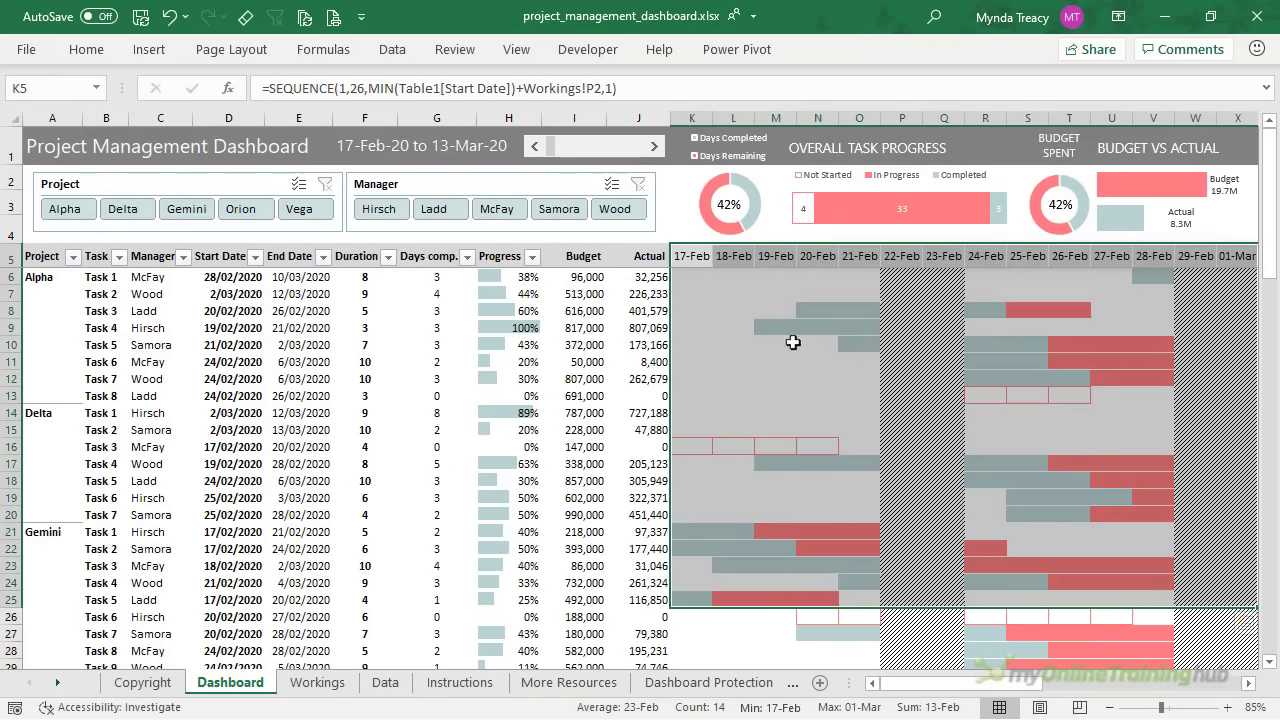
click(739, 311)
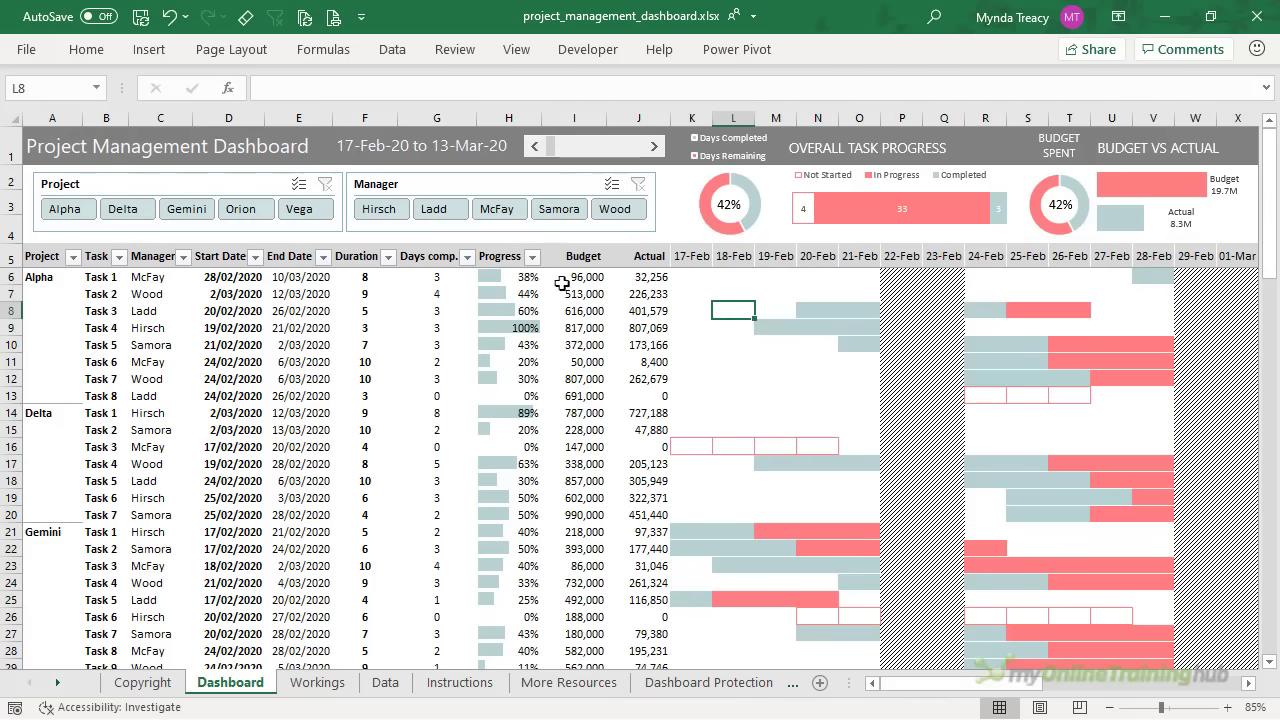
drag(510, 277, 539, 497)
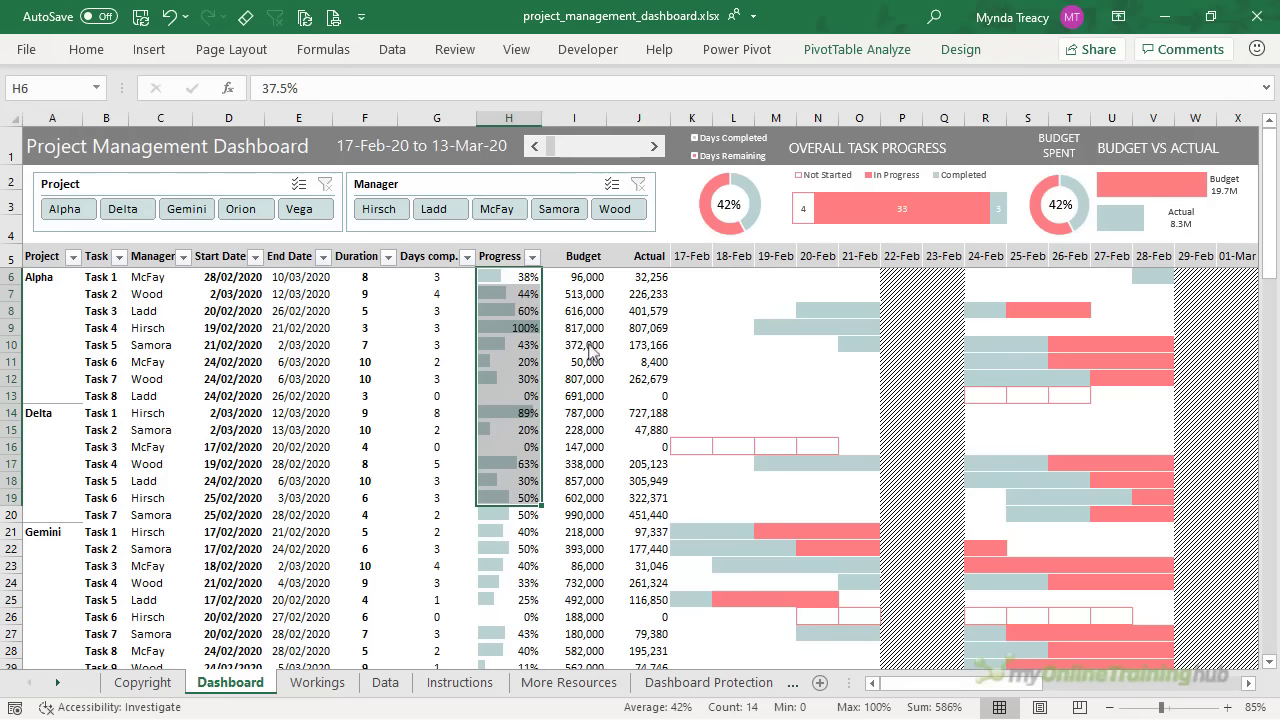
click(654, 147)
click(654, 147)
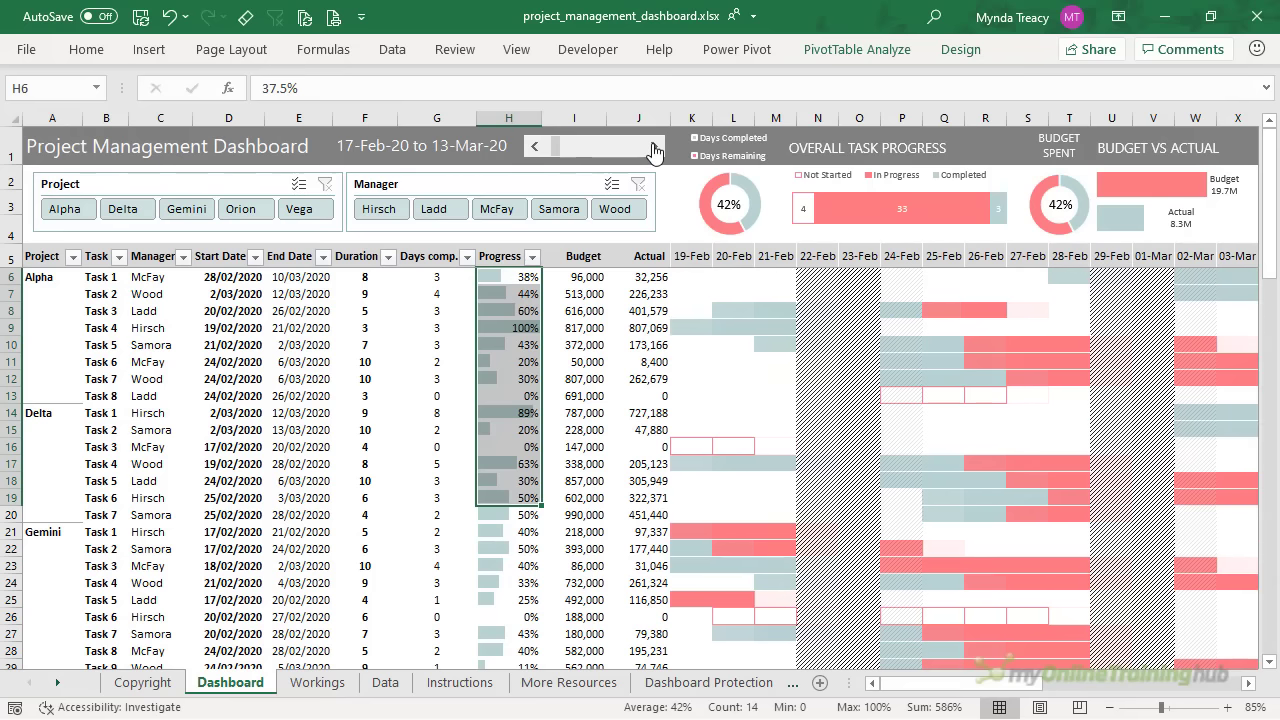
click(653, 147)
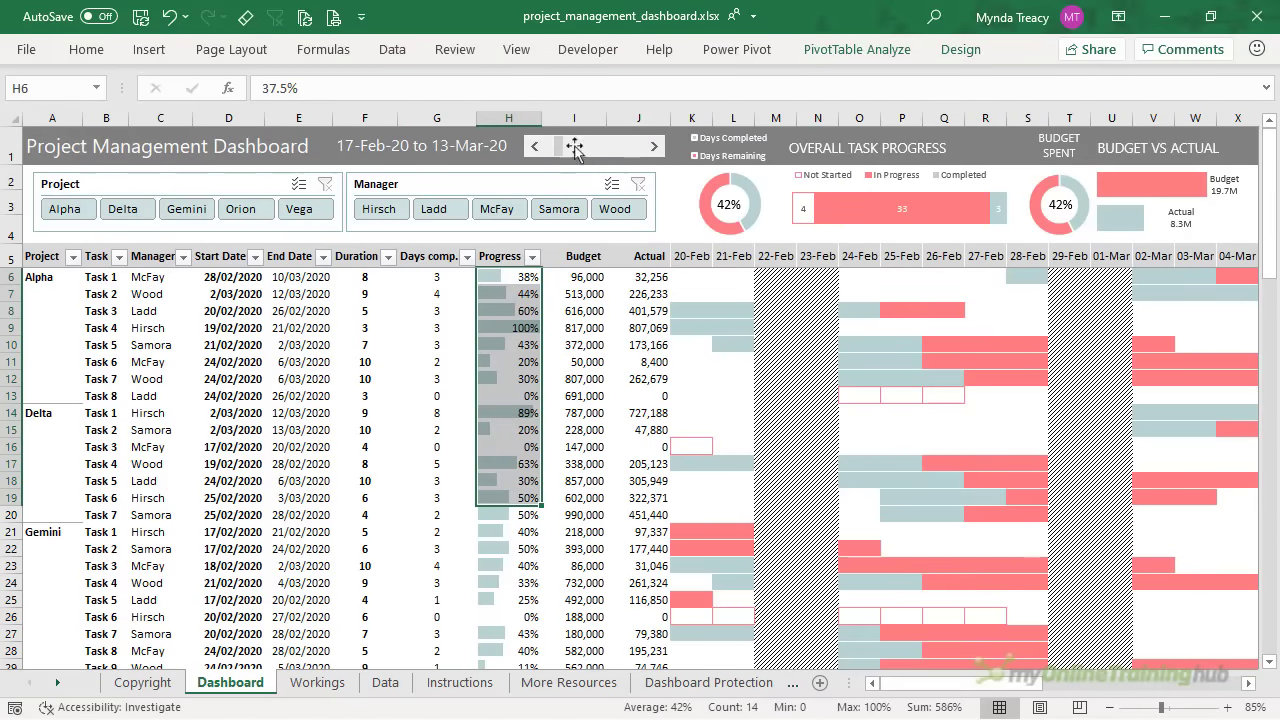
click(540, 147)
click(540, 147)
click(540, 147)
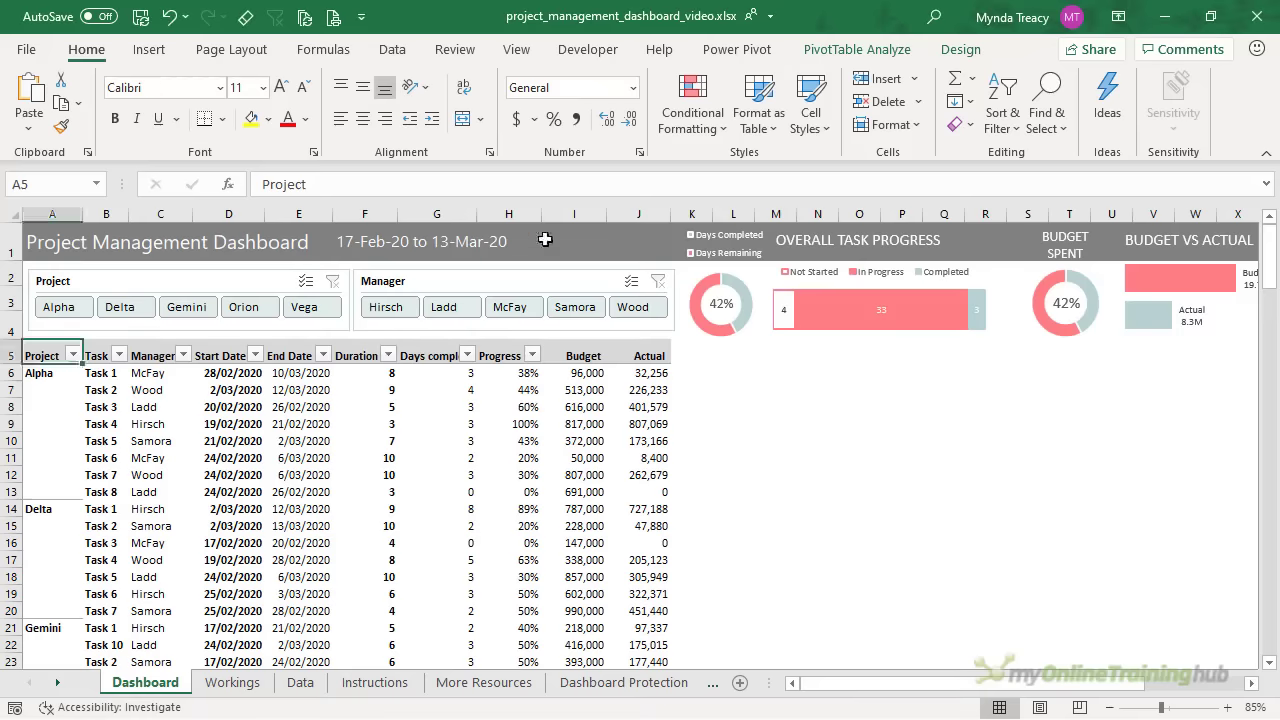
click(545, 238)
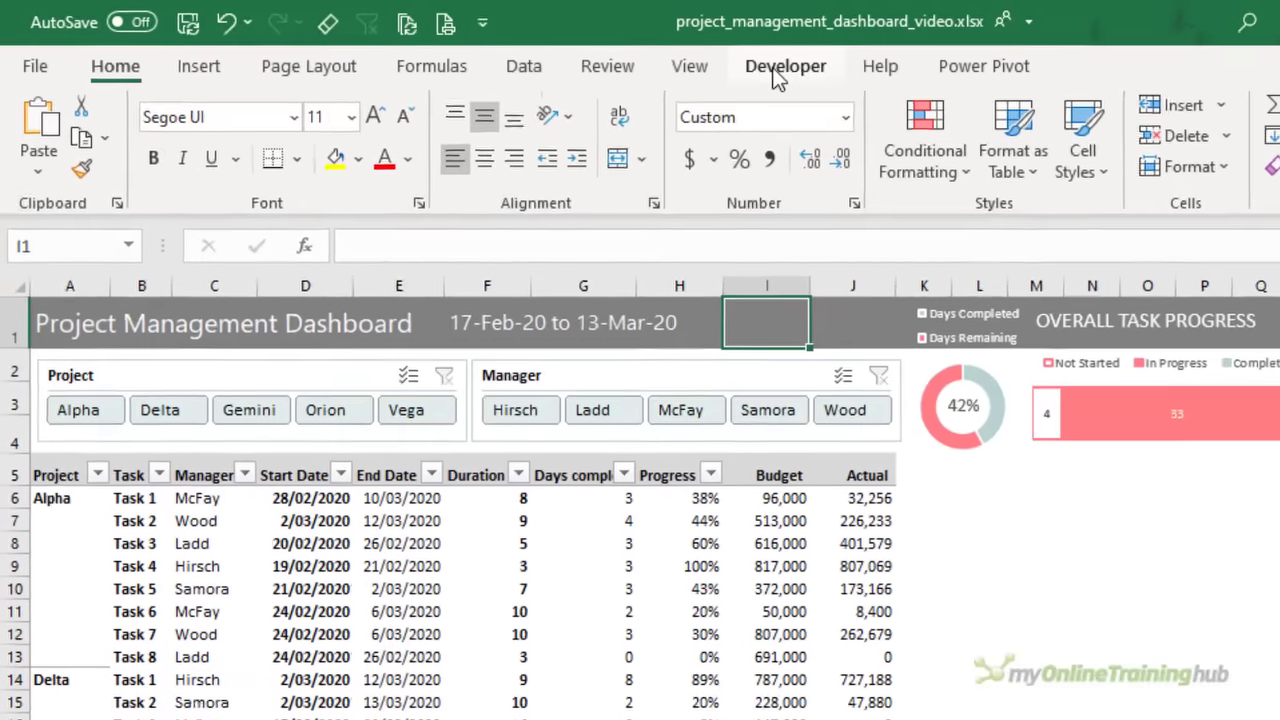
Choose the Form Controls Scroll Bar from the Developer tab's Insert list
click(777, 78)
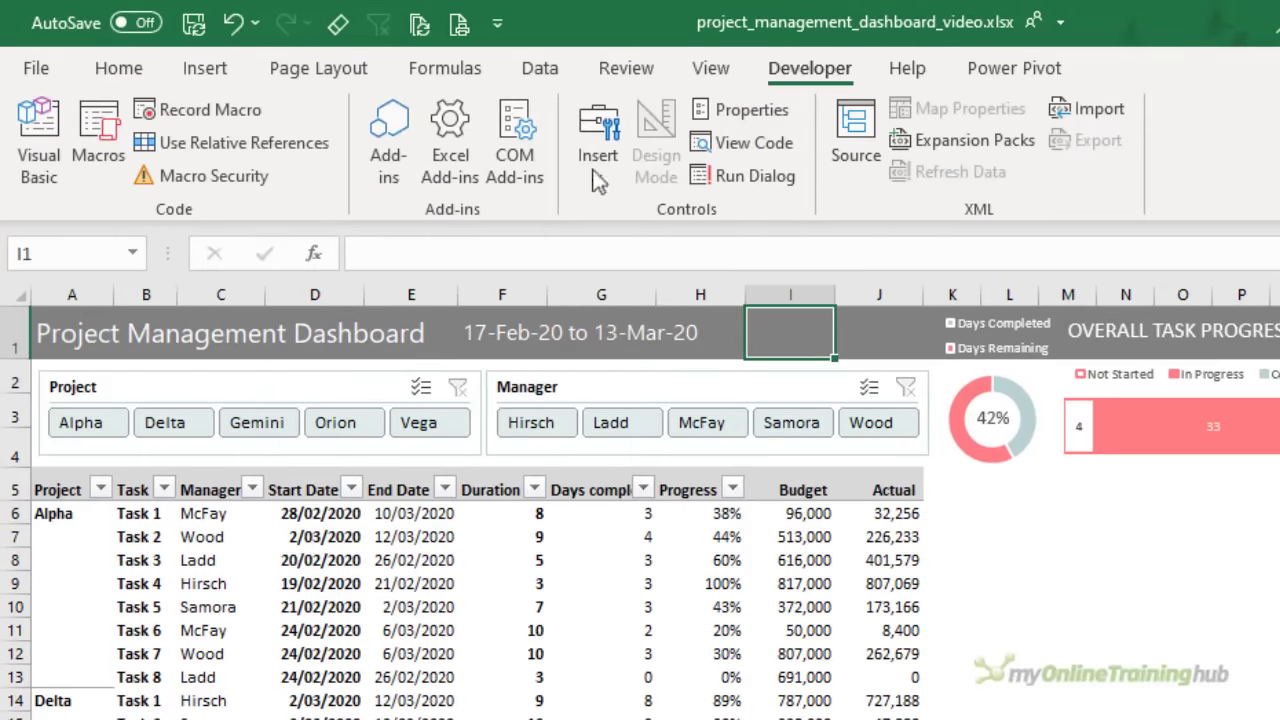
click(577, 170)
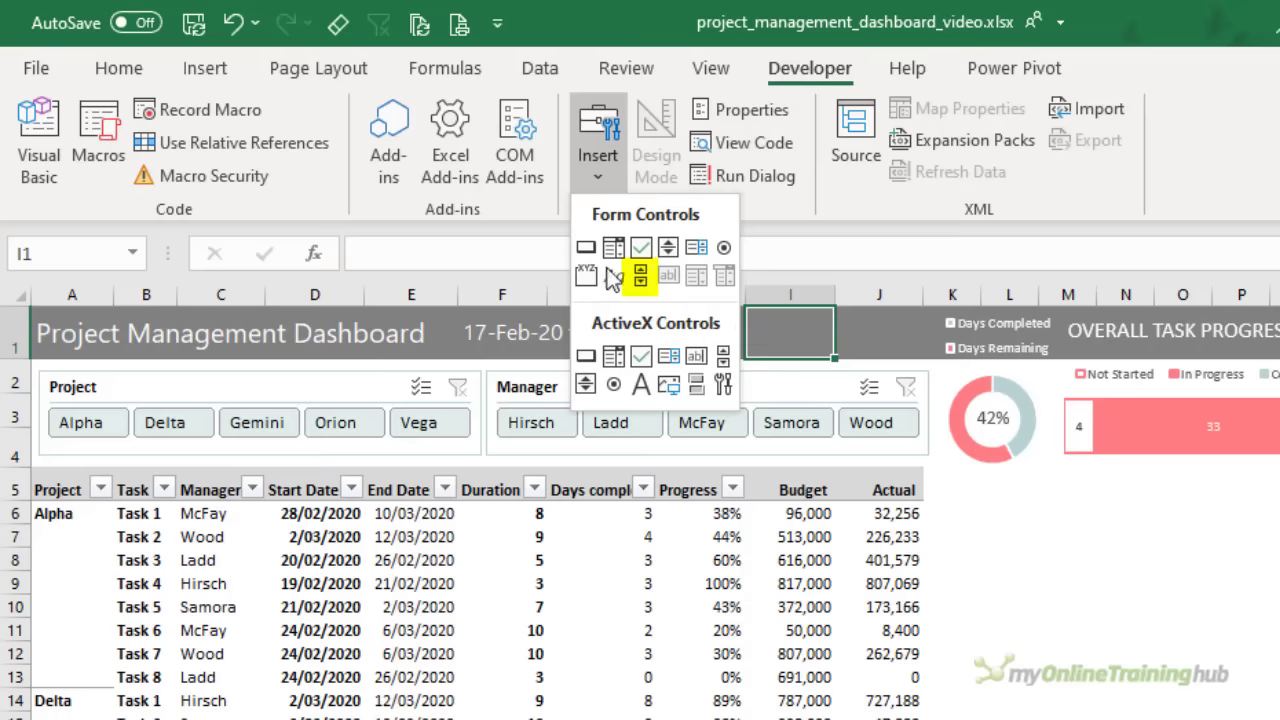
right_click(716, 70)
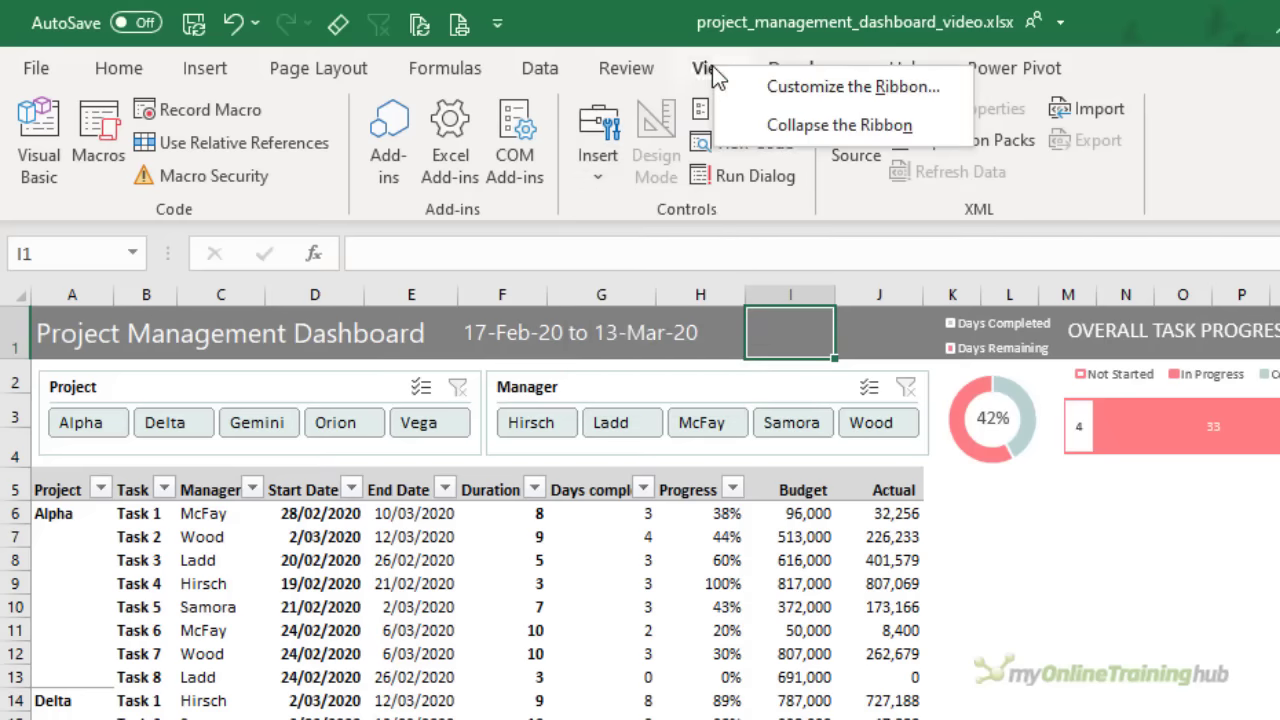
click(802, 88)
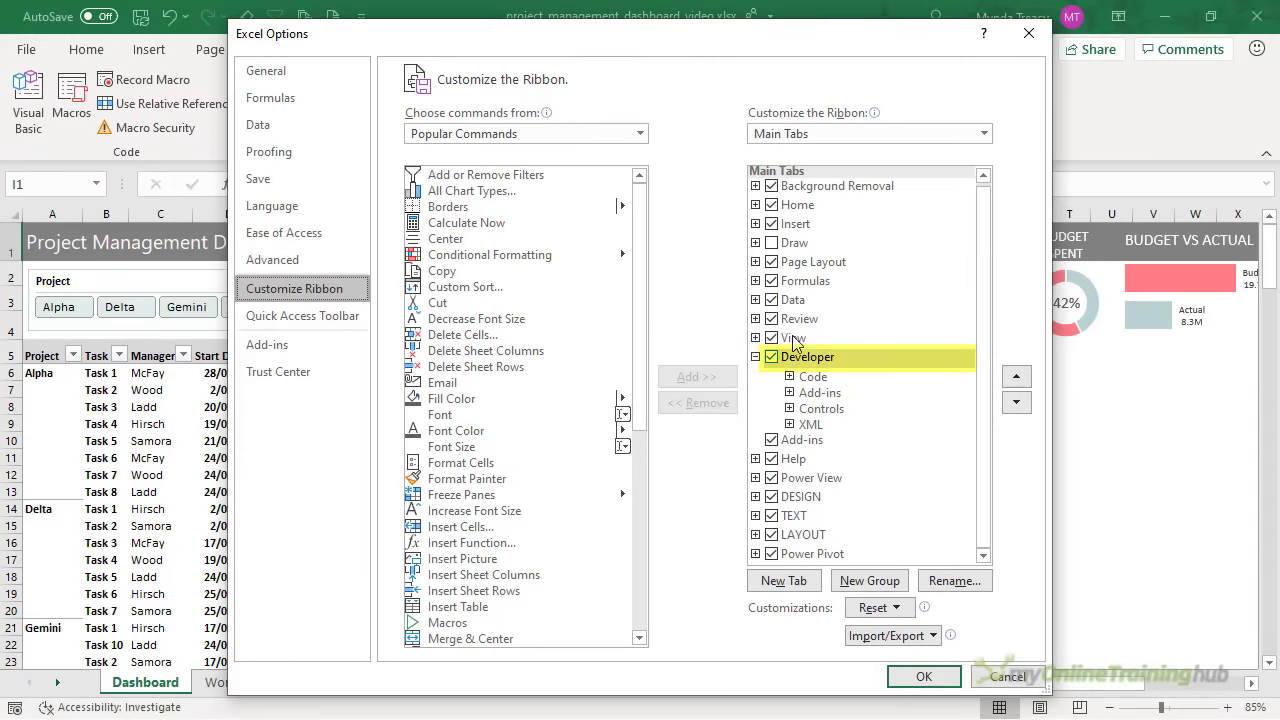
click(985, 678)
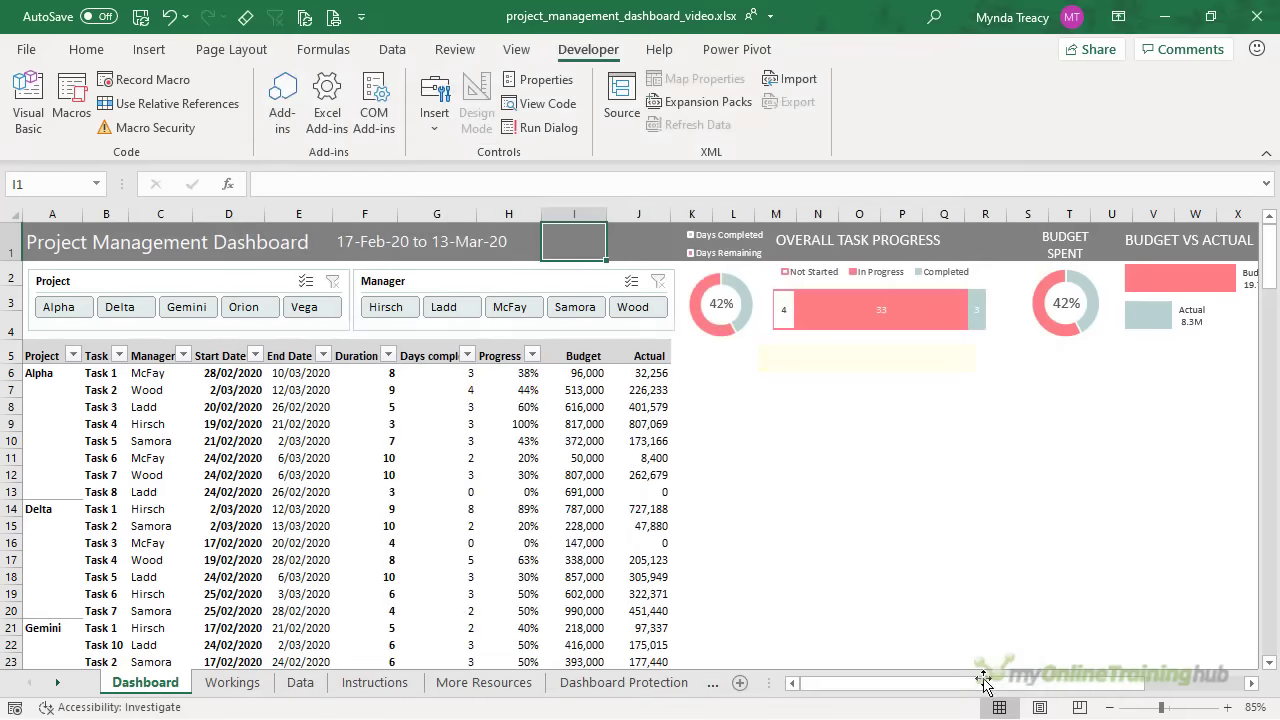
click(434, 100)
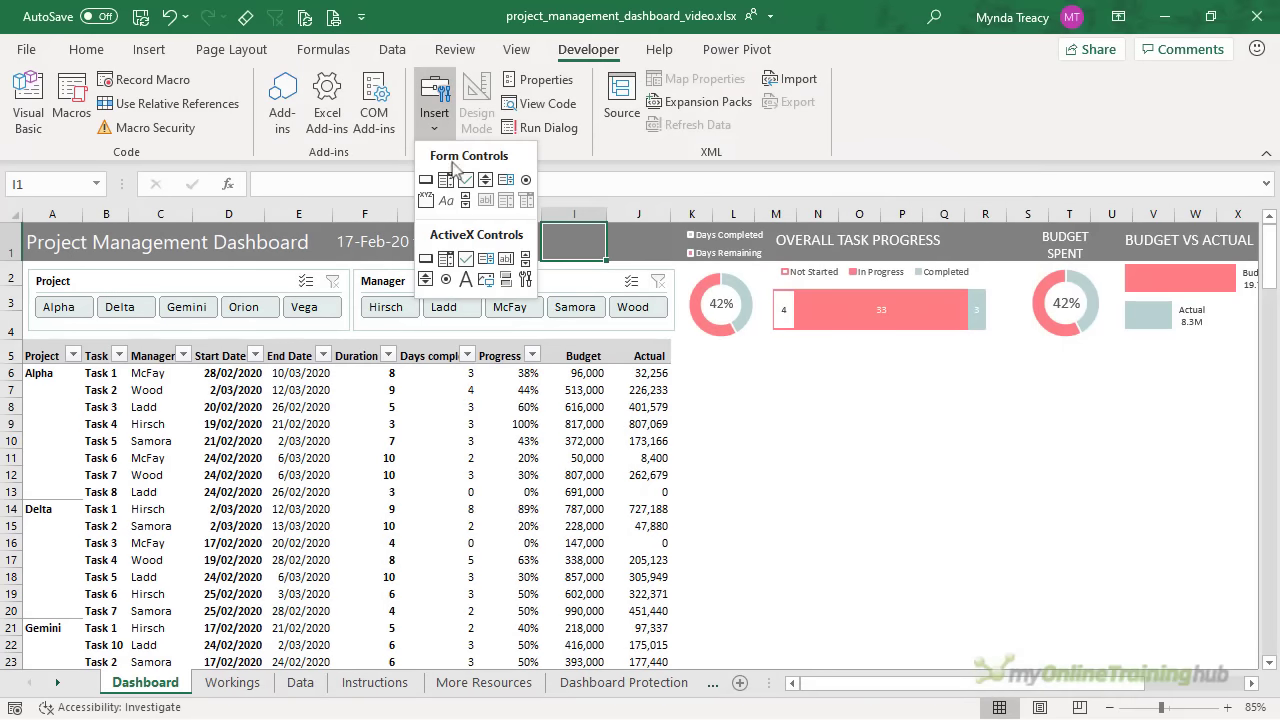
click(465, 180)
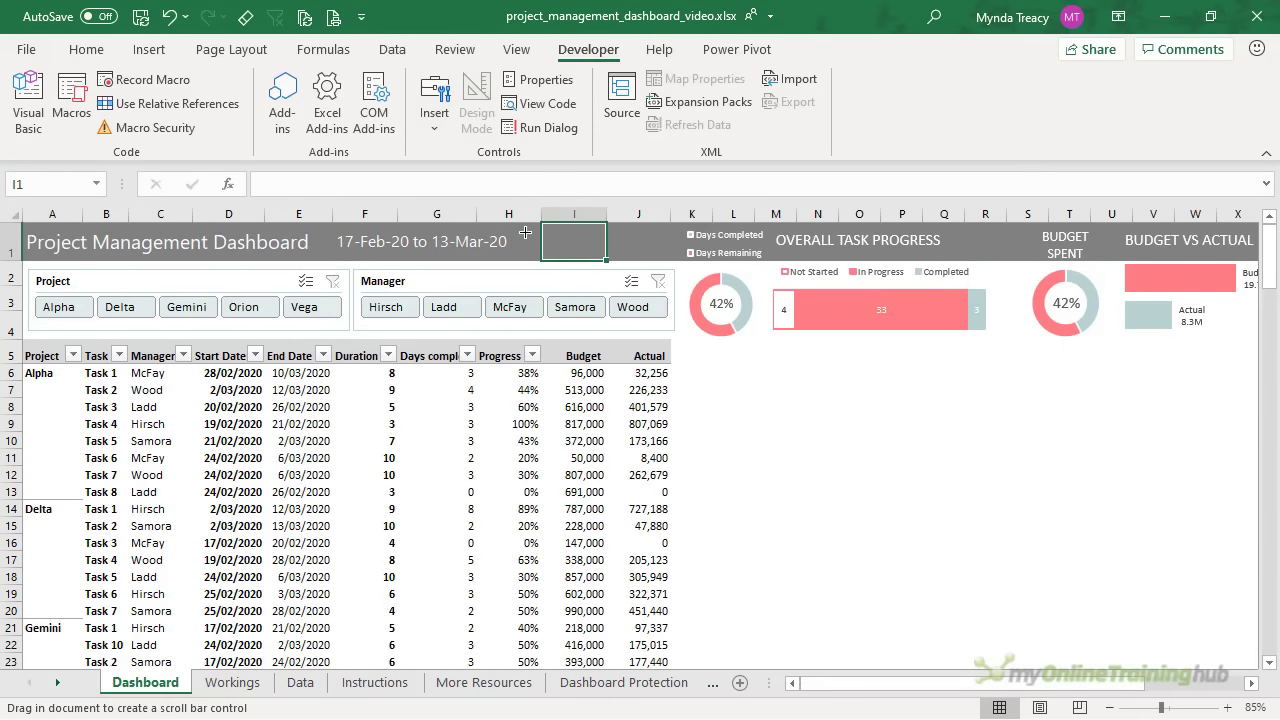
Draw the scroll bar across I1 beside the date-range title and open Format Control
drag(525, 232, 670, 252)
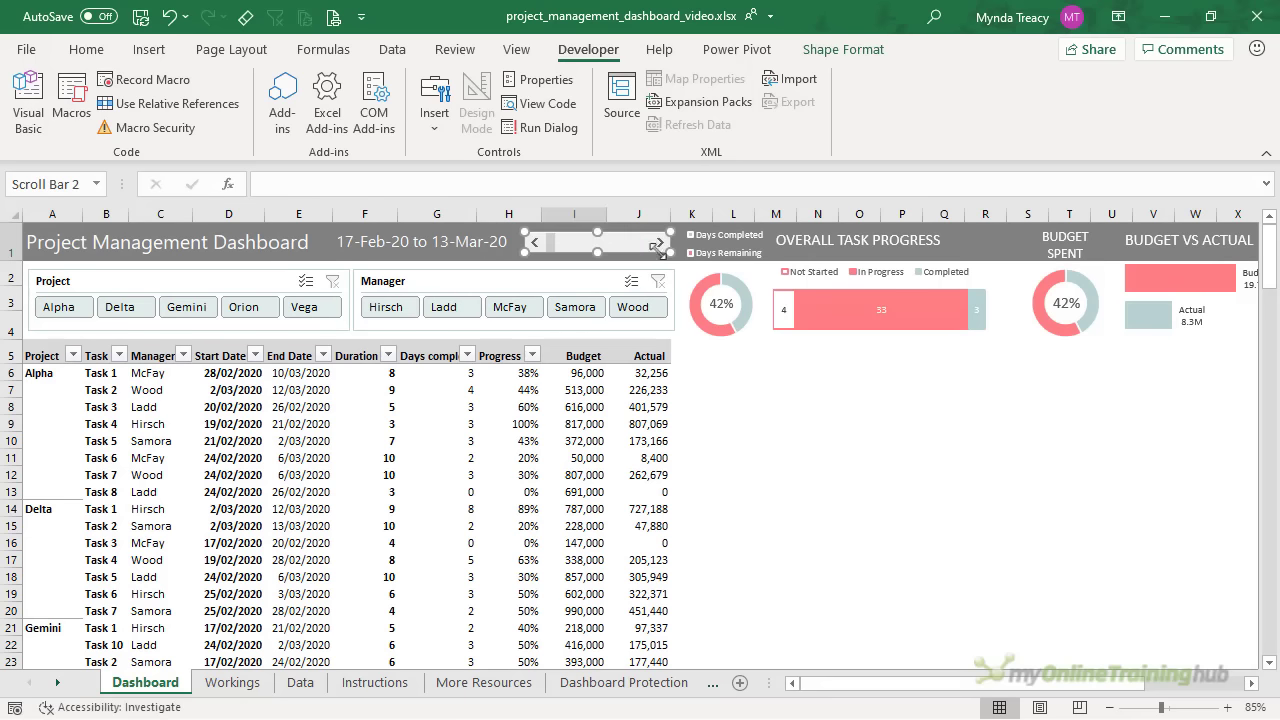
right_click(578, 242)
click(674, 432)
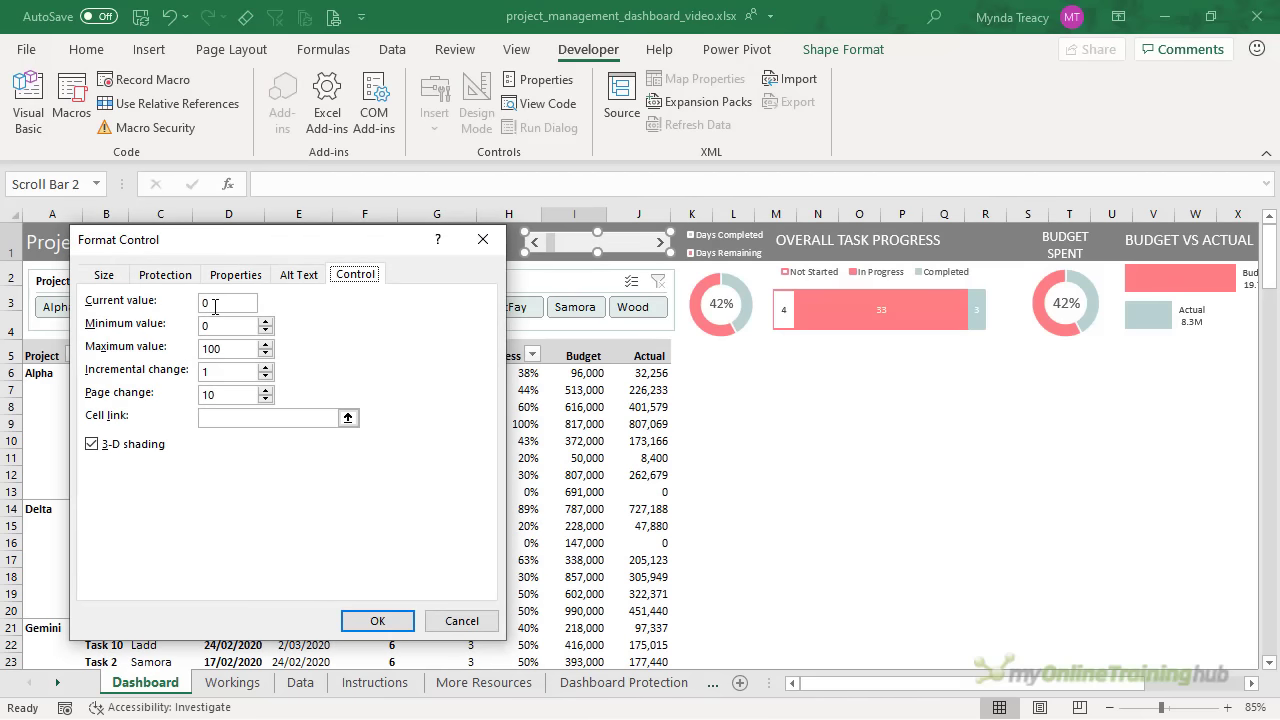
Set the scroll bar to current value 1, maximum 30 and page change 7
click(214, 304)
text(1)
double_click(230, 352)
text(30)
double_click(204, 372)
double_click(228, 396)
click(237, 416)
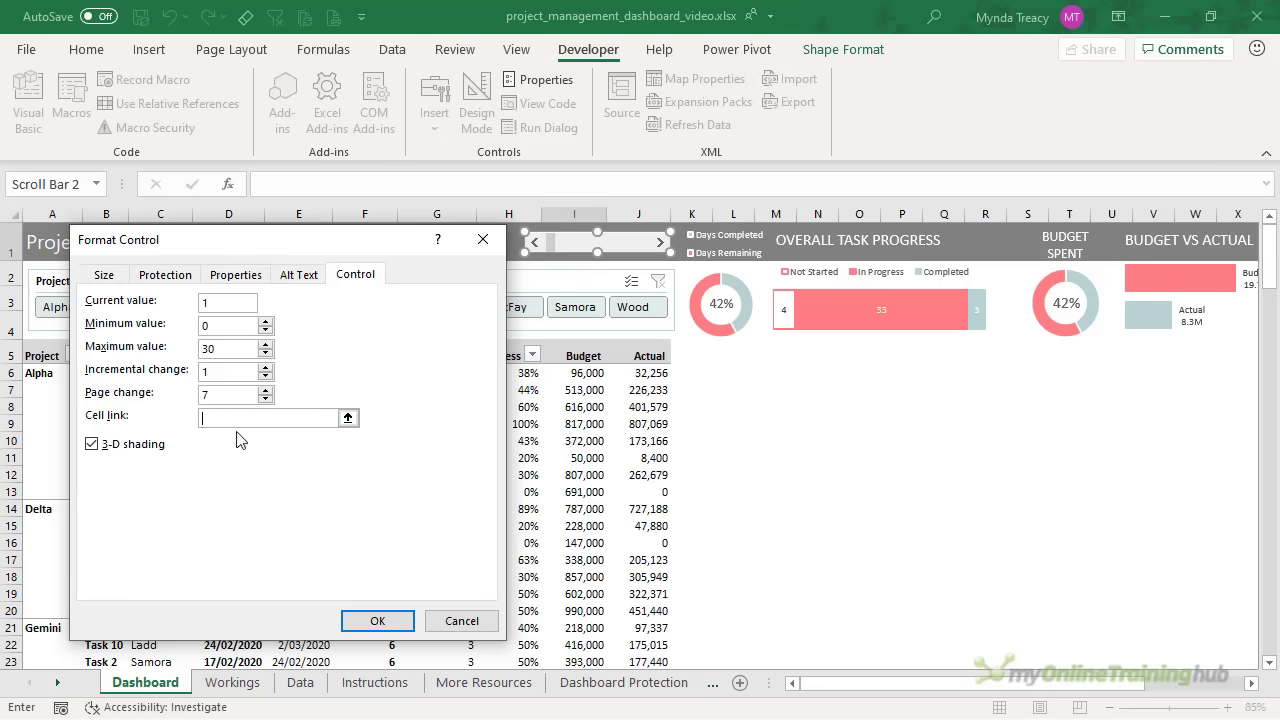
Link the scroll bar's cell to Workings!$N$4 and confirm the Format Control settings
click(240, 684)
click(987, 301)
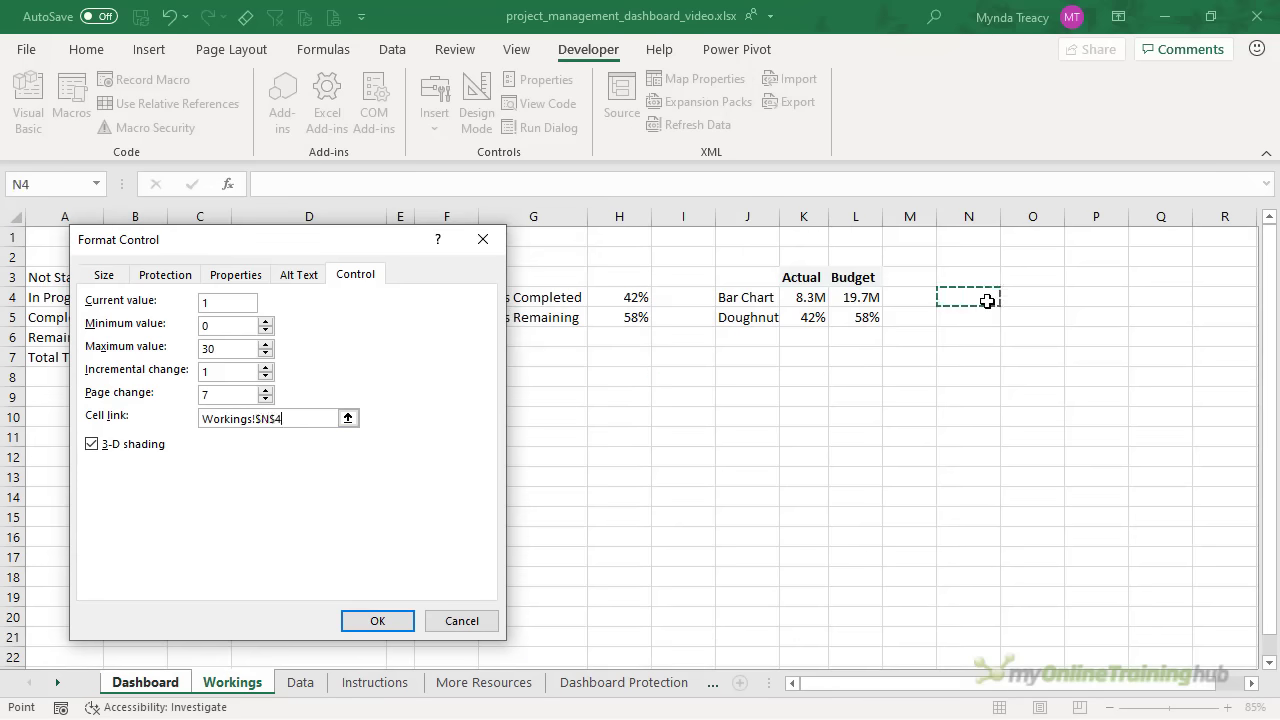
click(405, 621)
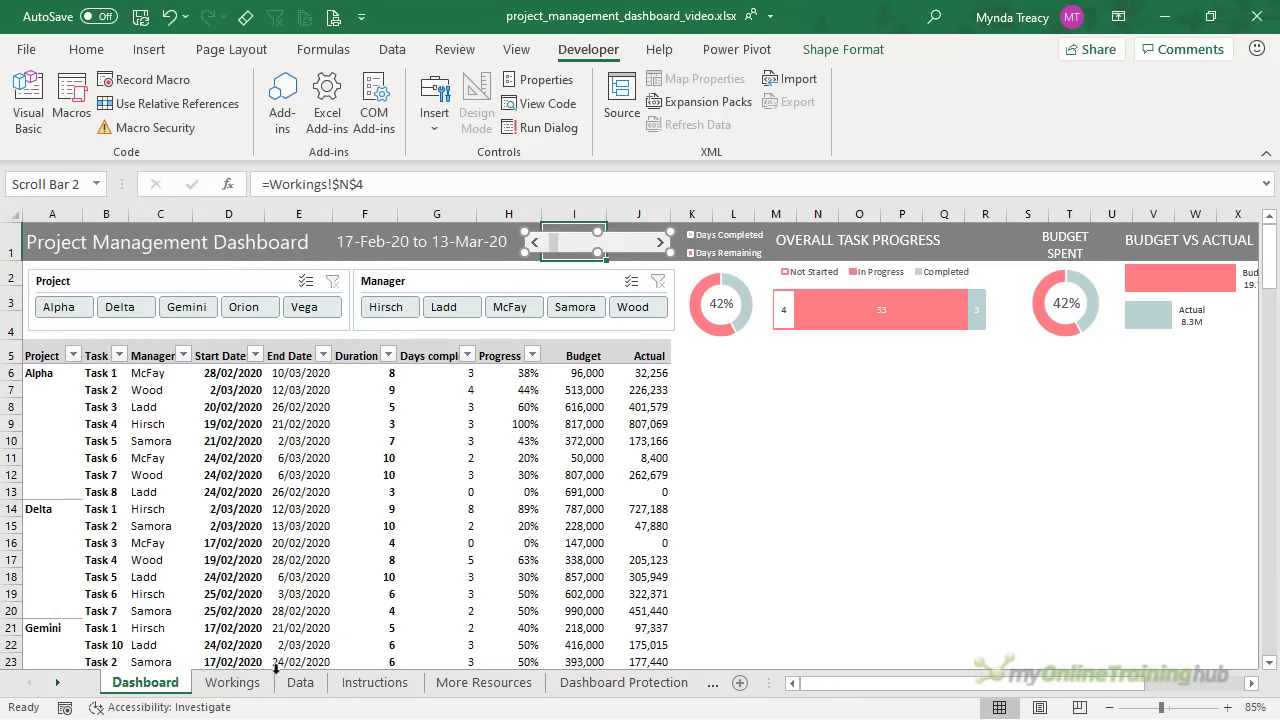
Label Workings cell N3 as 'Scroll Bar' above the linked value
click(234, 682)
click(970, 280)
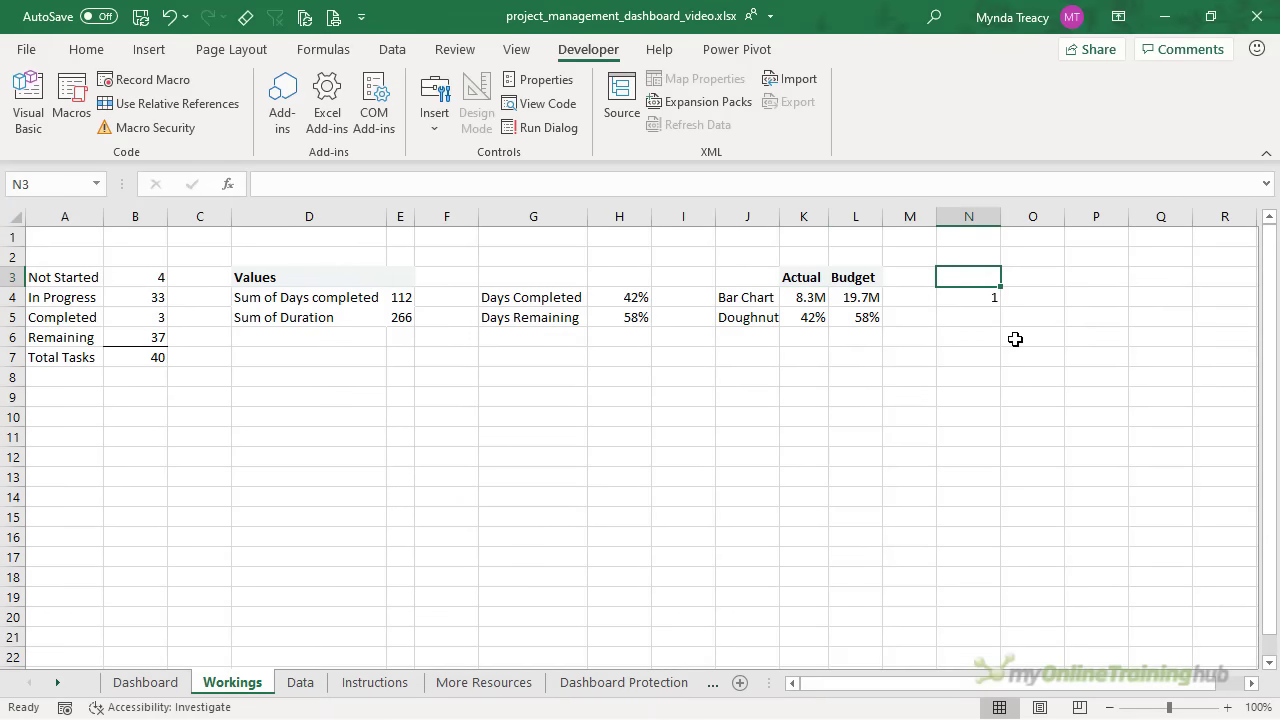
key(Down)
key(Up)
text(S)
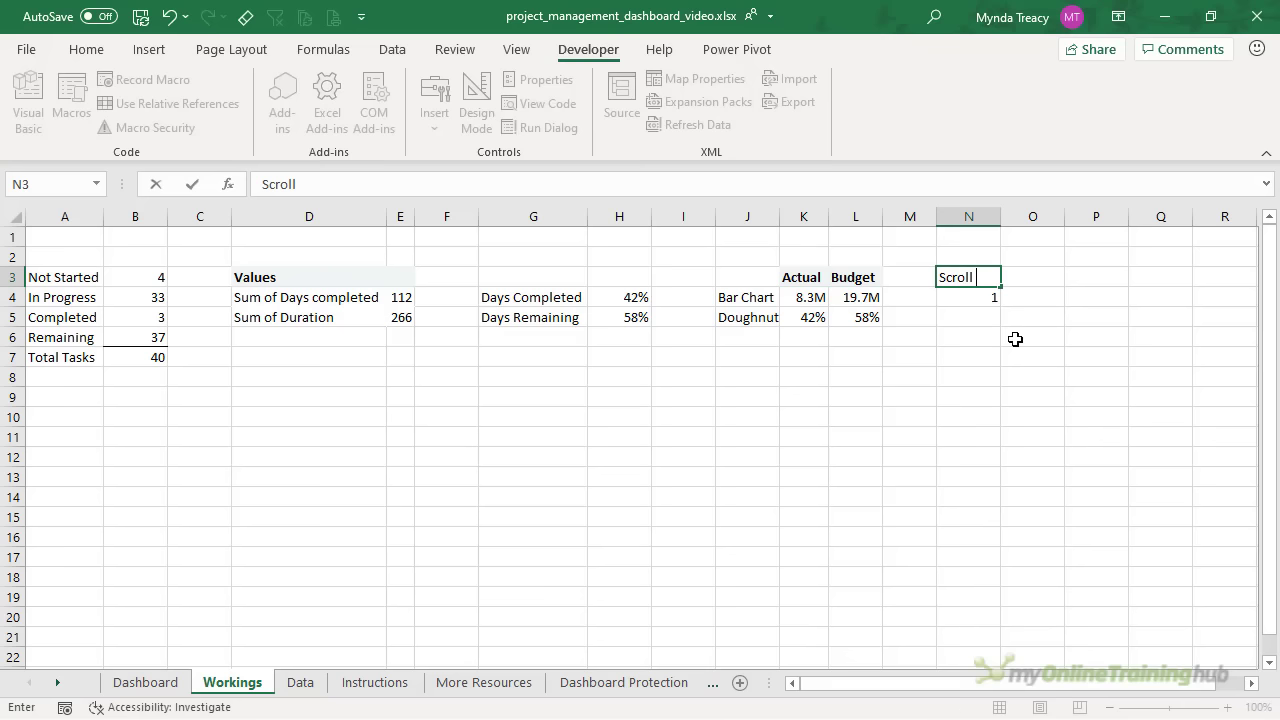
key(Return)
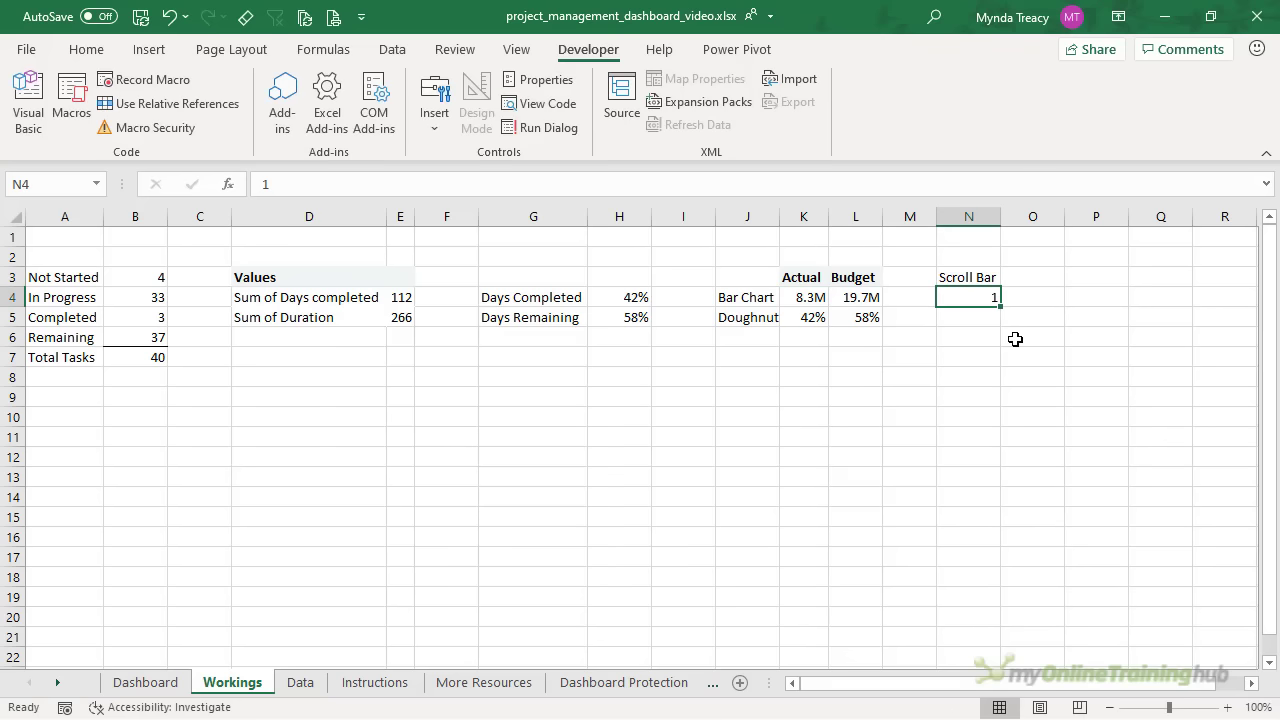
Nudge the dashboard scroll bar and verify Workings!N4 reads 0, then select K5
click(145, 682)
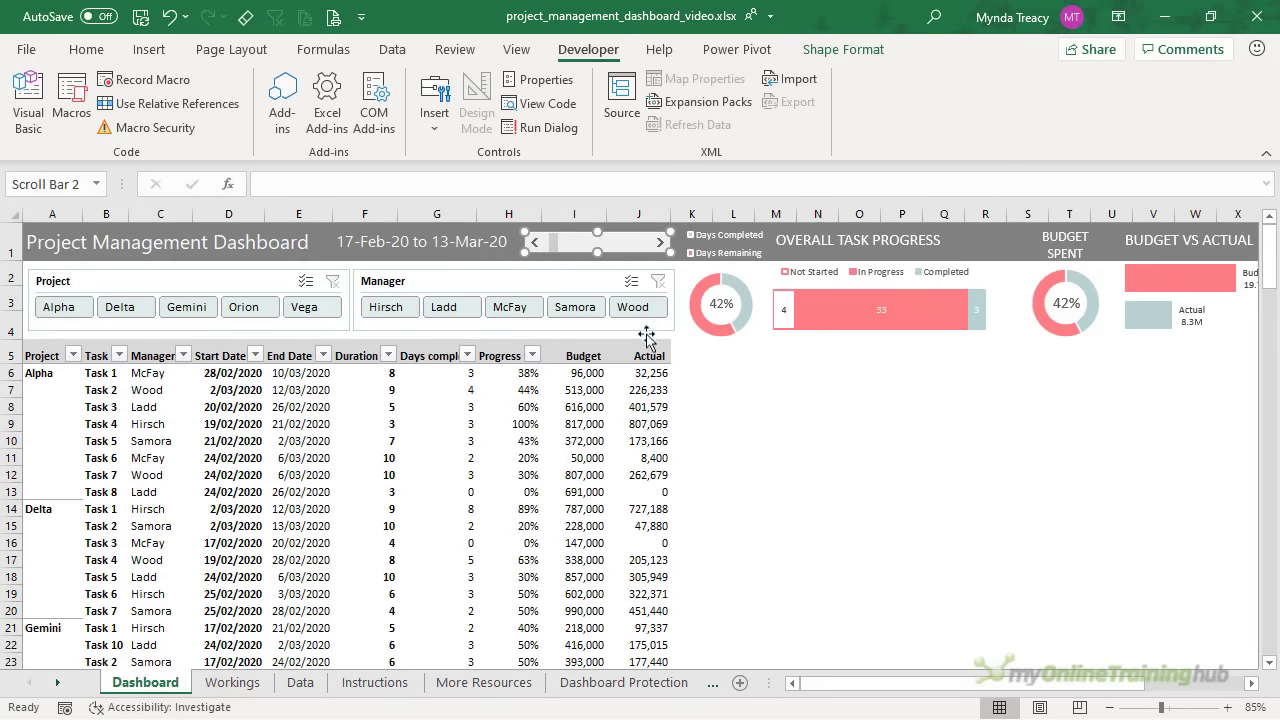
click(722, 390)
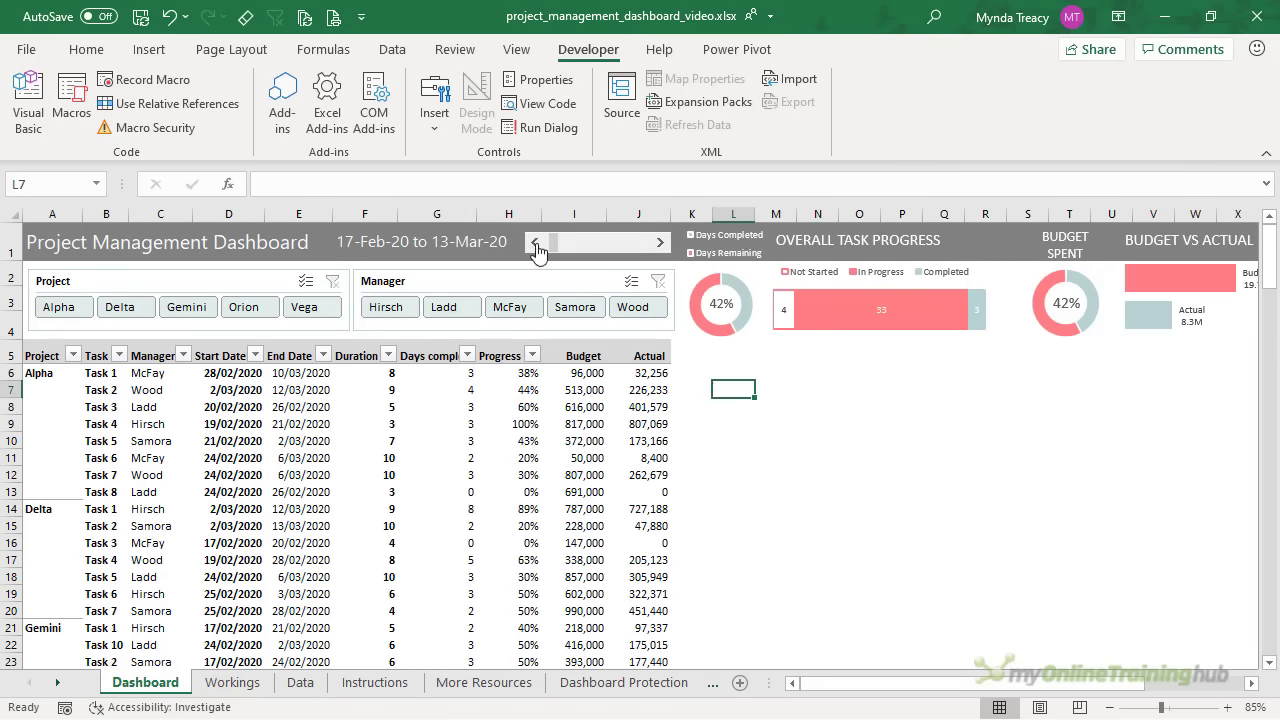
click(585, 257)
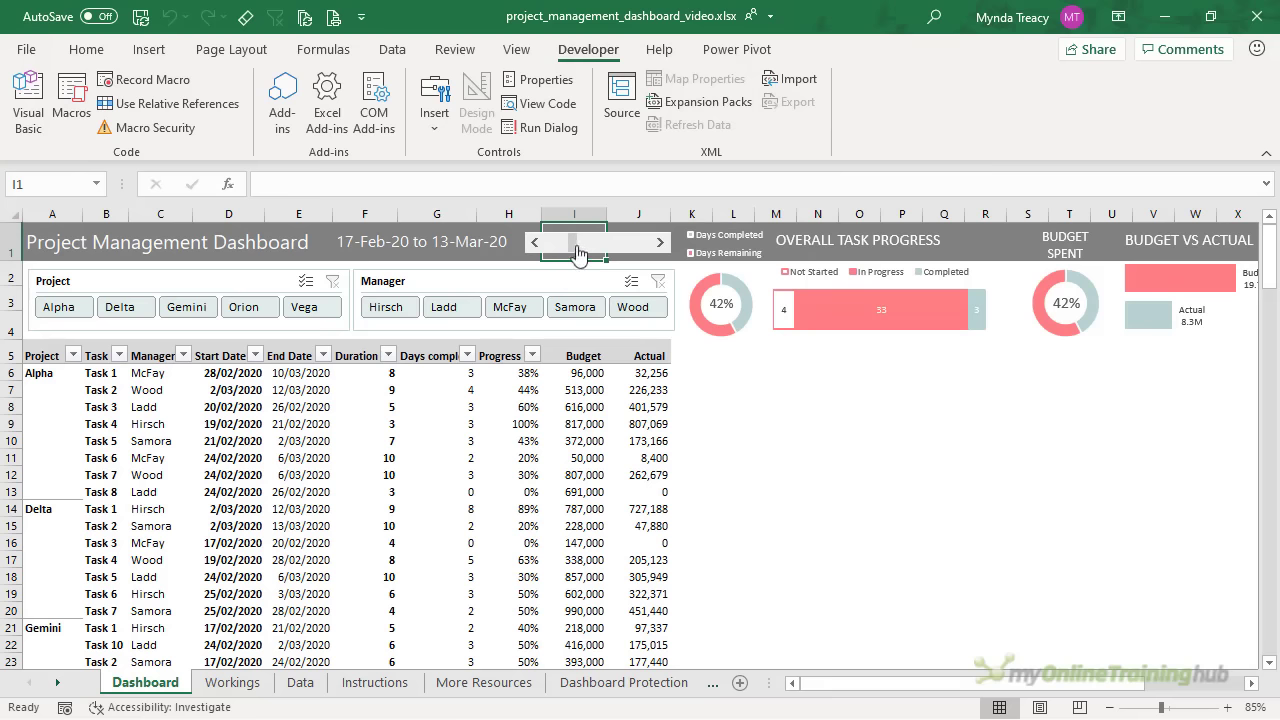
click(240, 682)
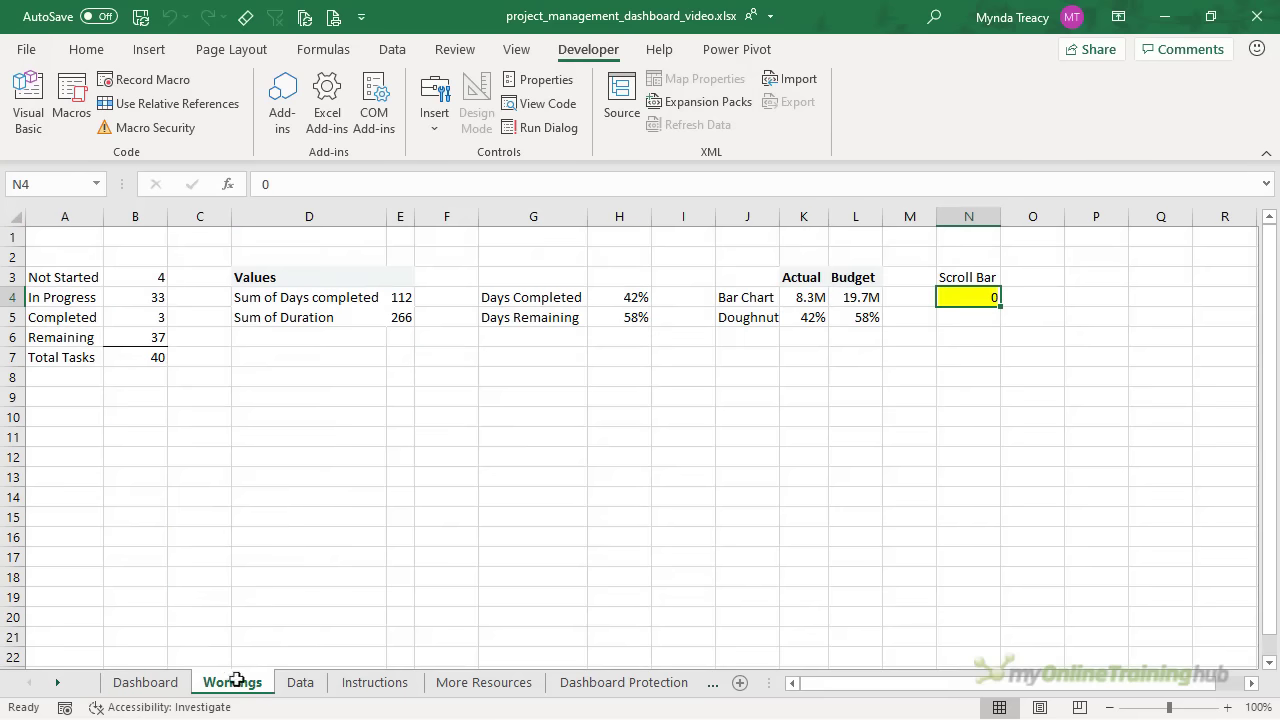
click(172, 682)
click(702, 356)
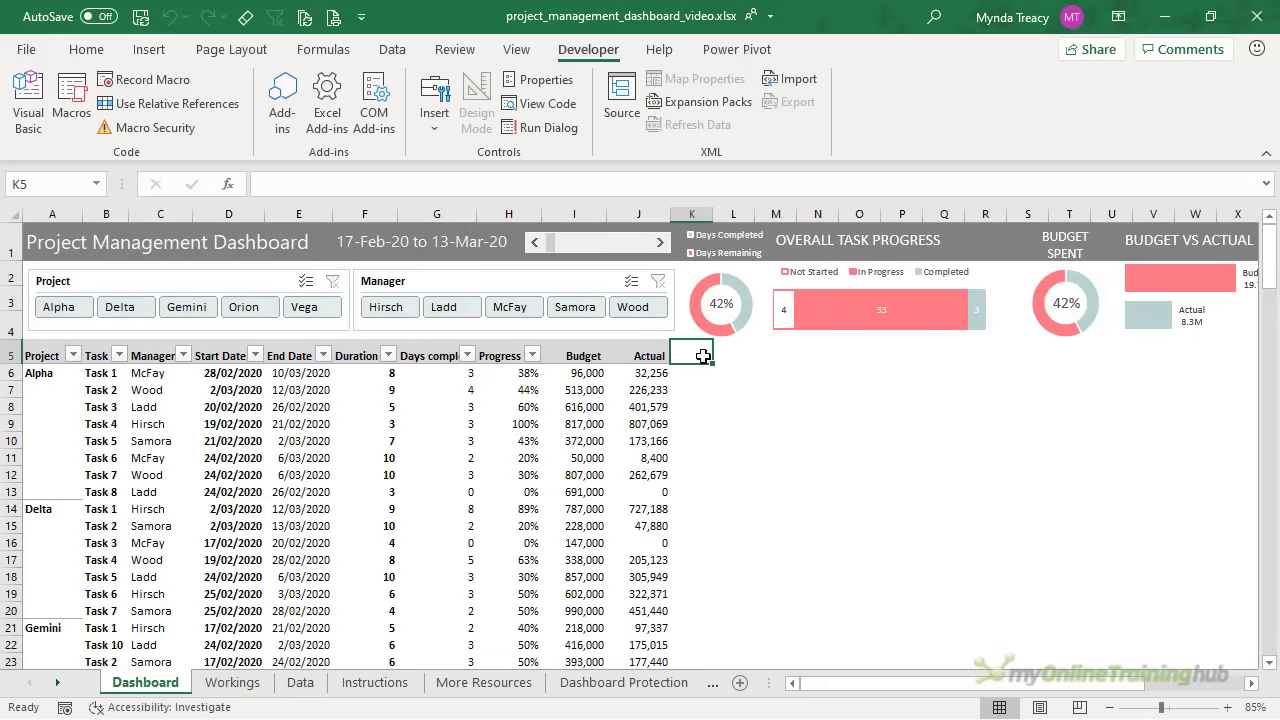
mouse_move(703, 356)
mouse_down()
mouse_move(1229, 352)
mouse_move(708, 358)
mouse_up()
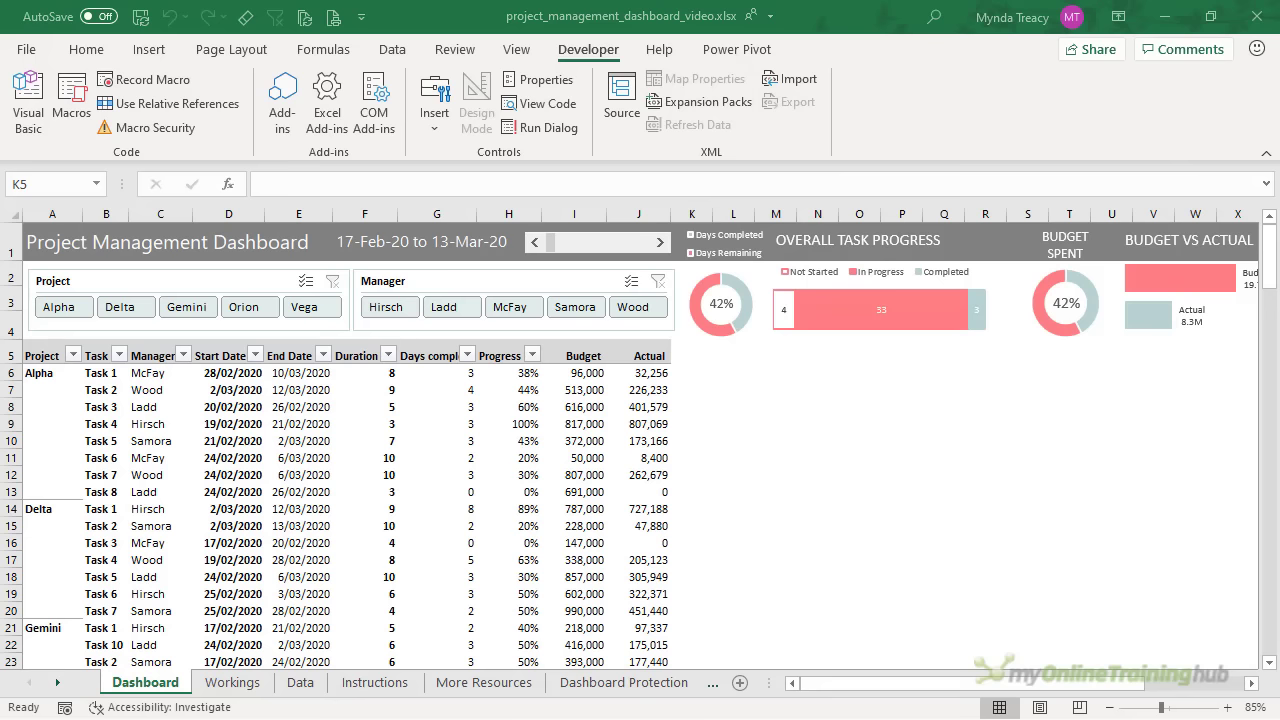
In K5, begin =SEQUENCE(1,26,MIN(D6:D50) using the earliest start date
key(alt+Tab)
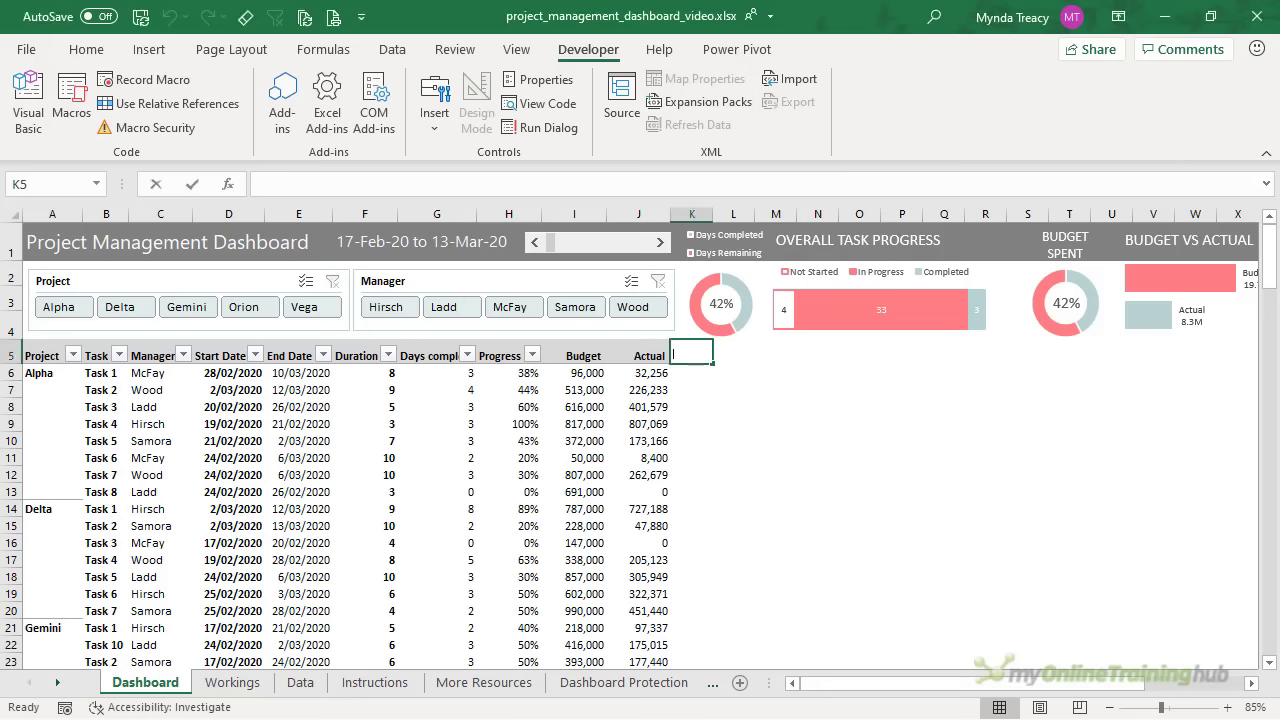
text(=seq)
key(Tab)
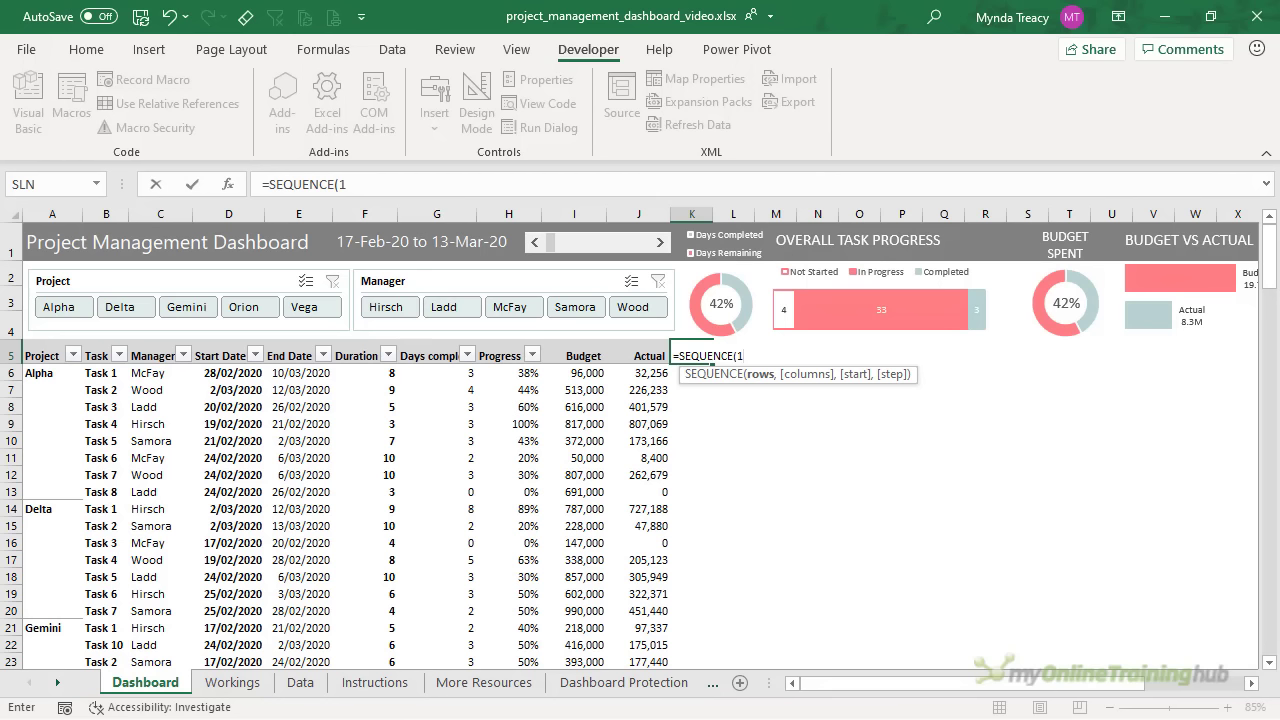
text(,26)
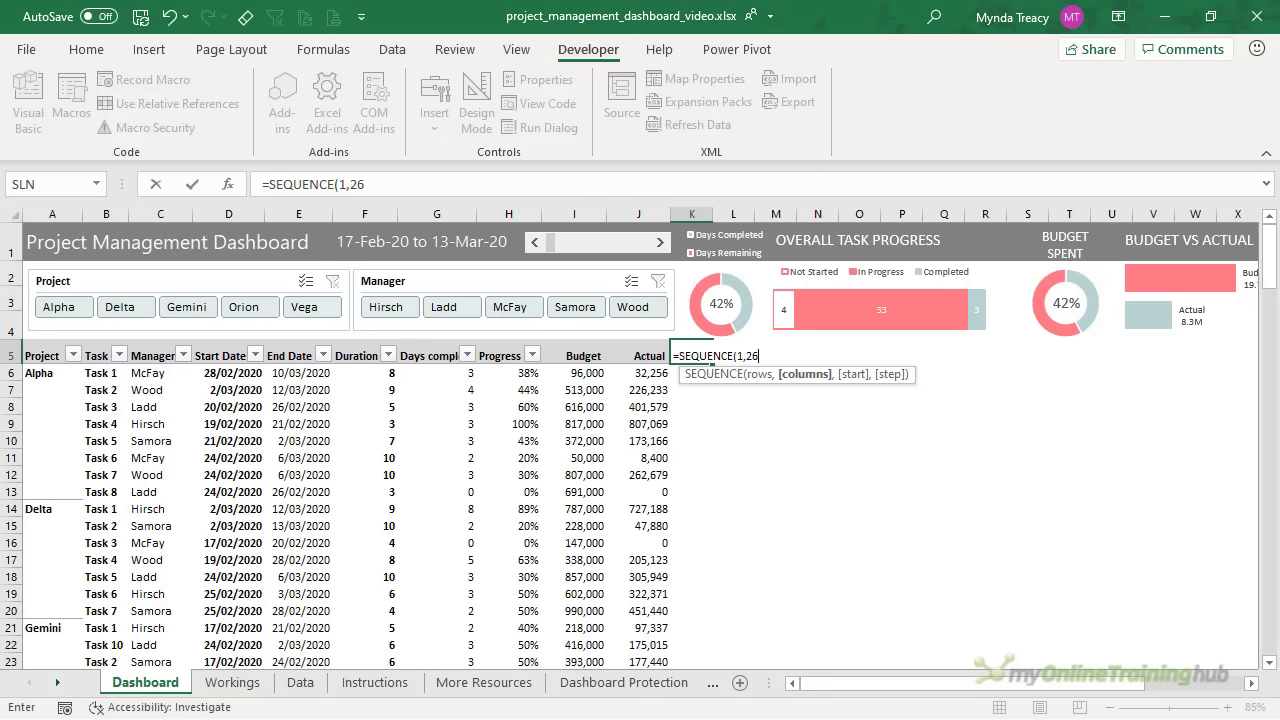
text(,)
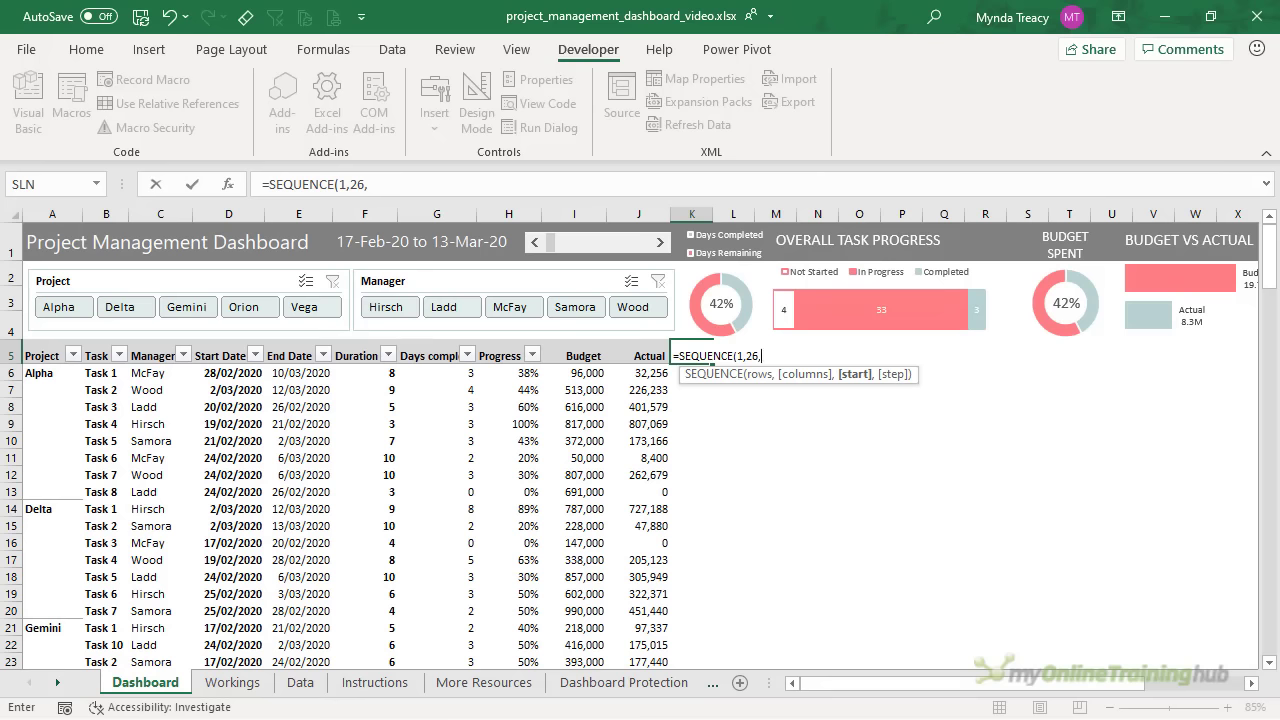
text(ma)
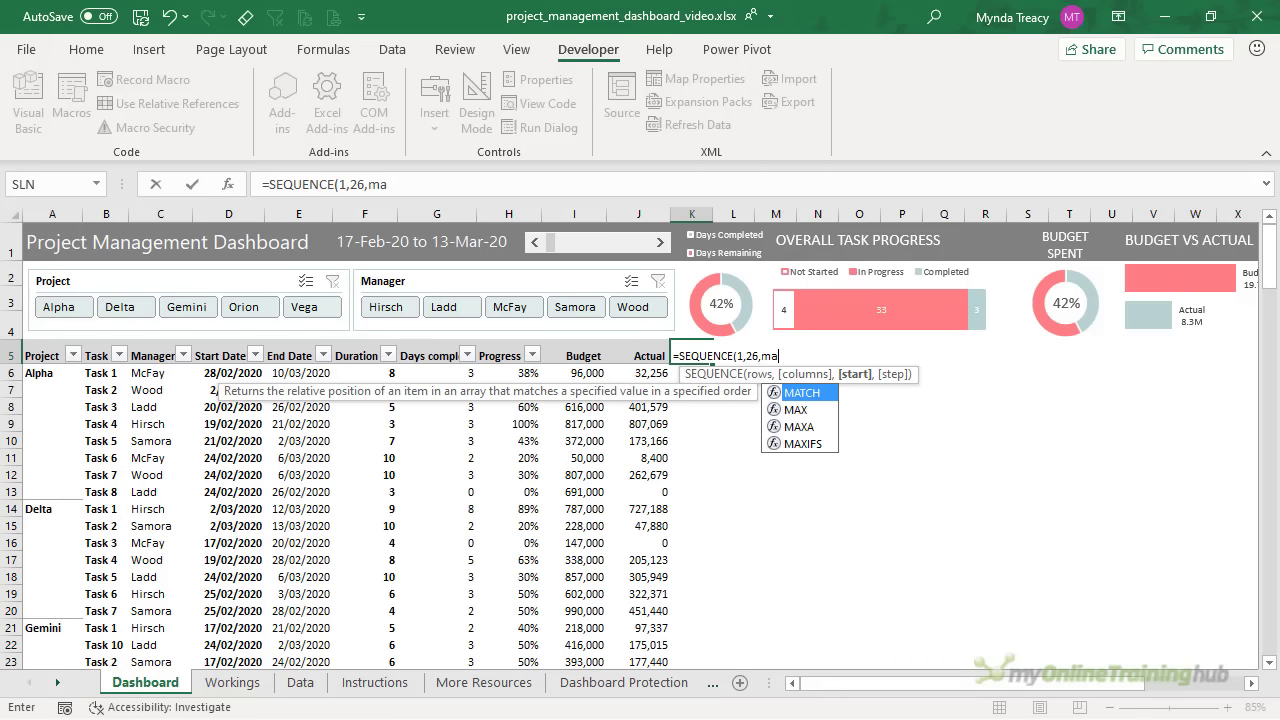
key(BackSpace)
text(in)
key(Tab)
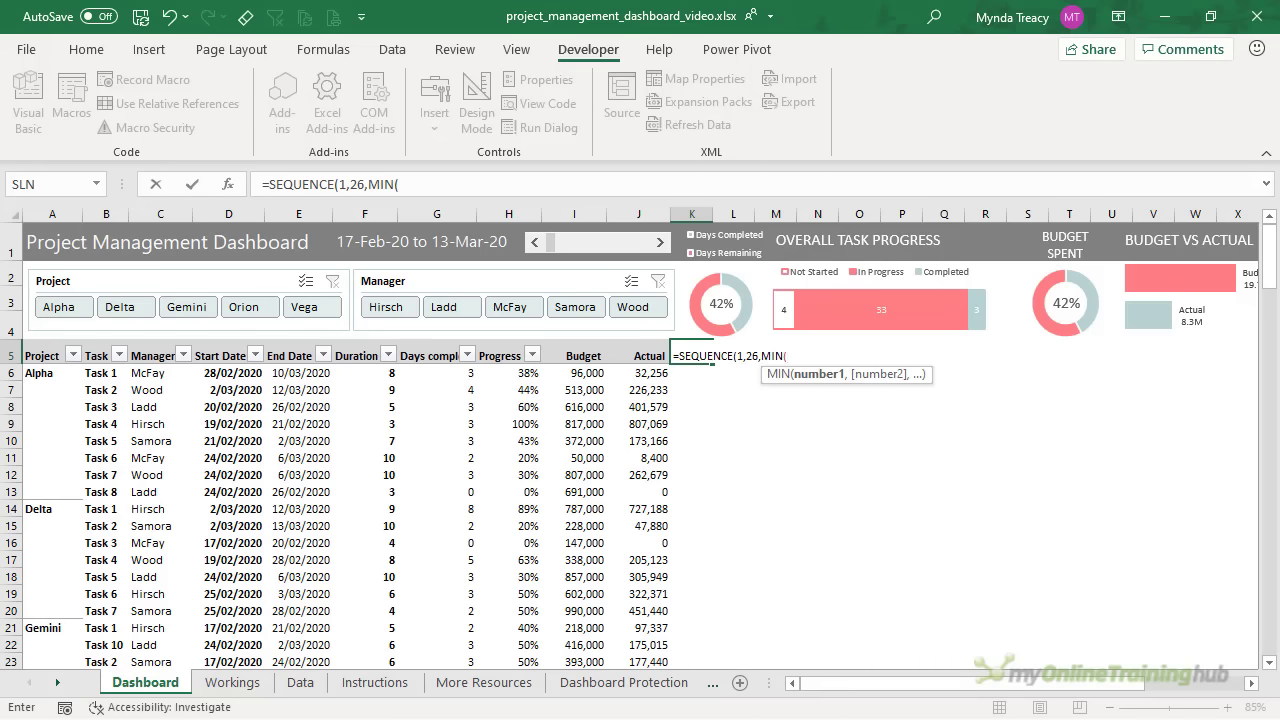
click(216, 376)
scroll(218, 450, down, 9)
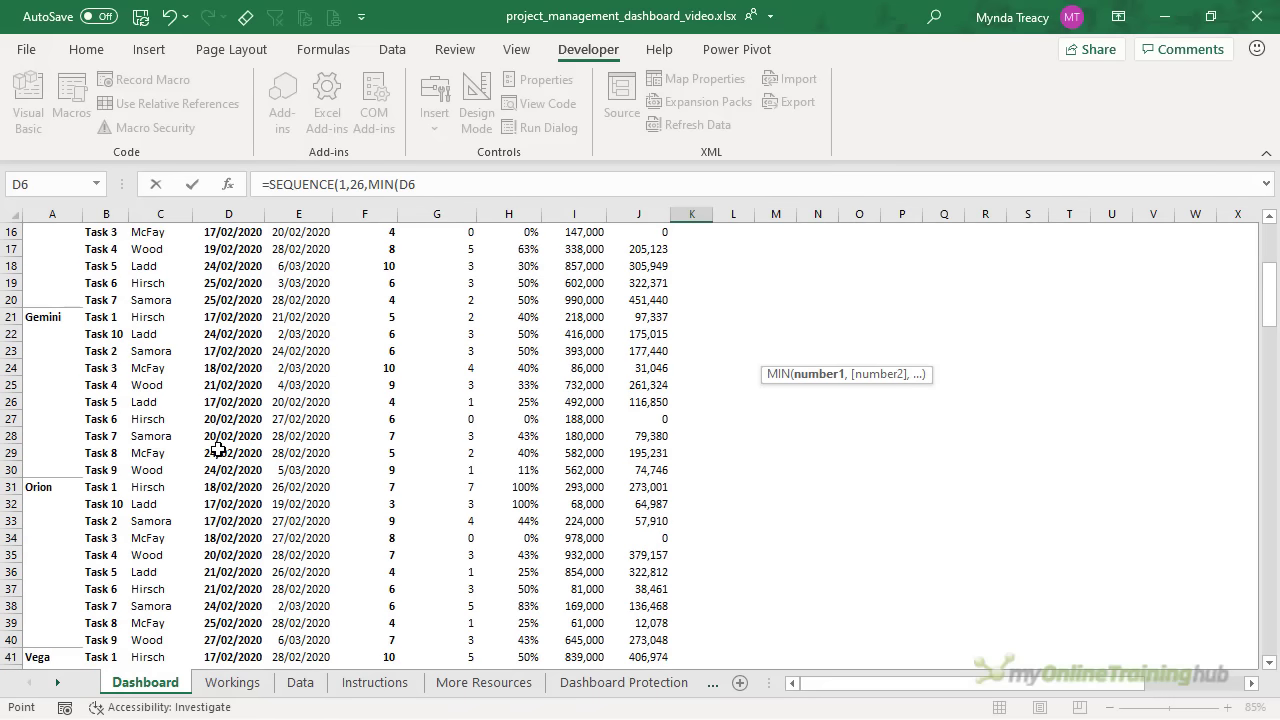
shift+click(229, 597)
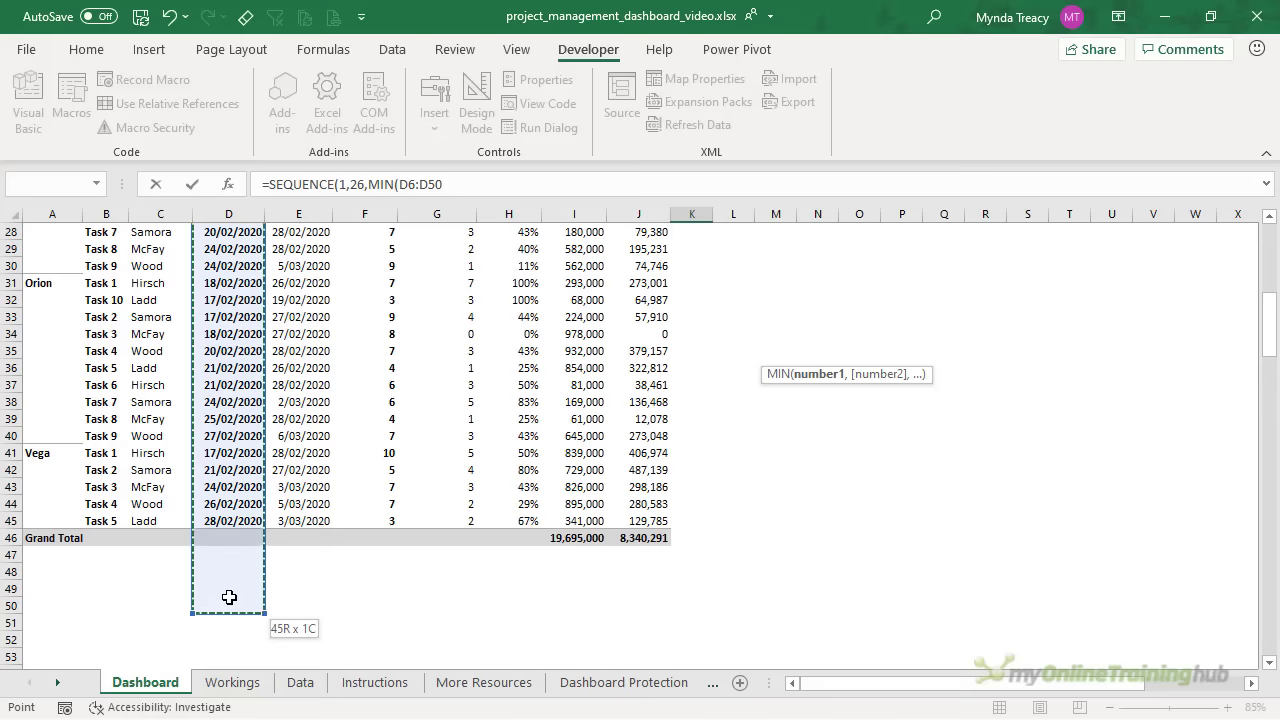
text())
scroll(229, 597, up, 9)
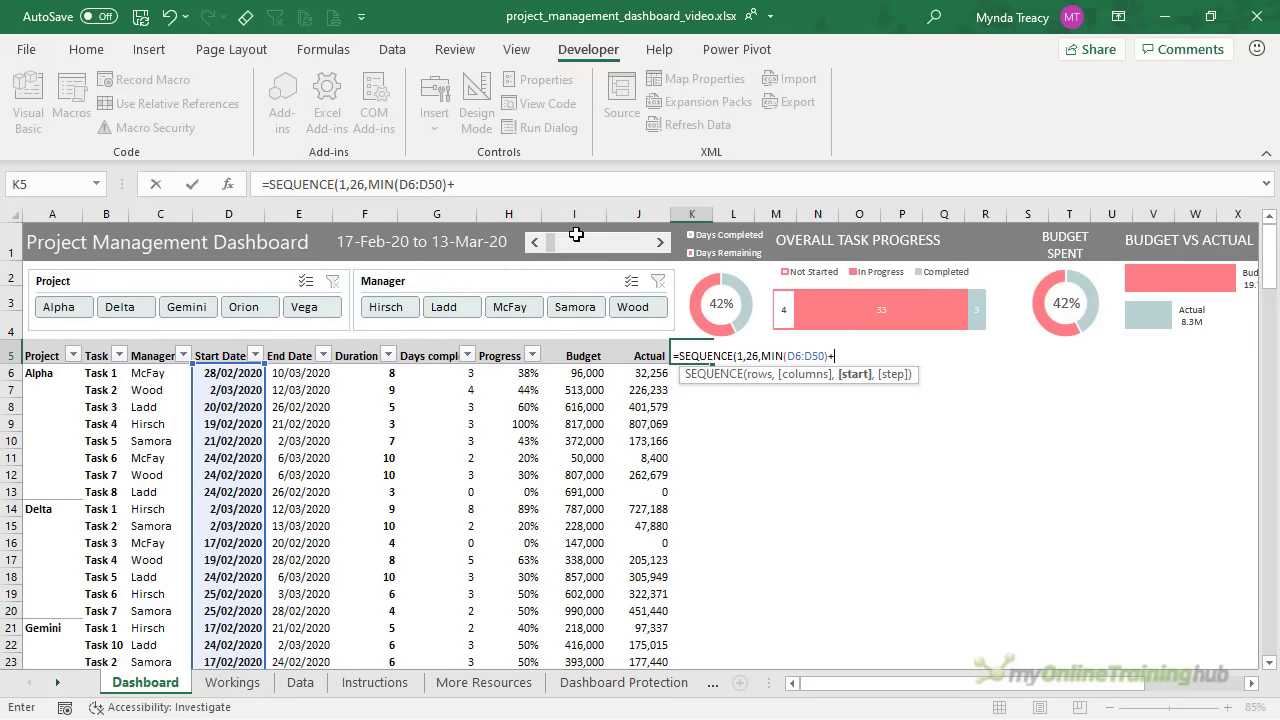
Add the Workings!N4 offset and step 1, enter the formula, and select the spilled K5:AJ5 dates
click(232, 682)
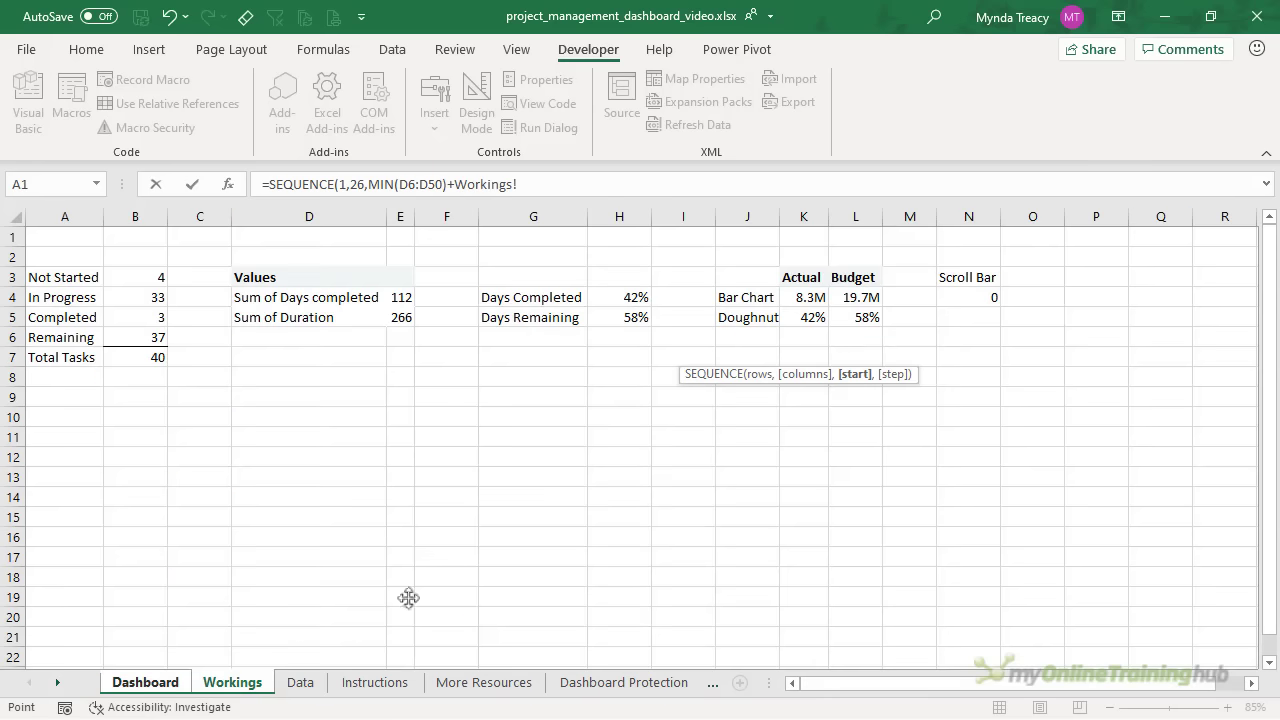
click(969, 292)
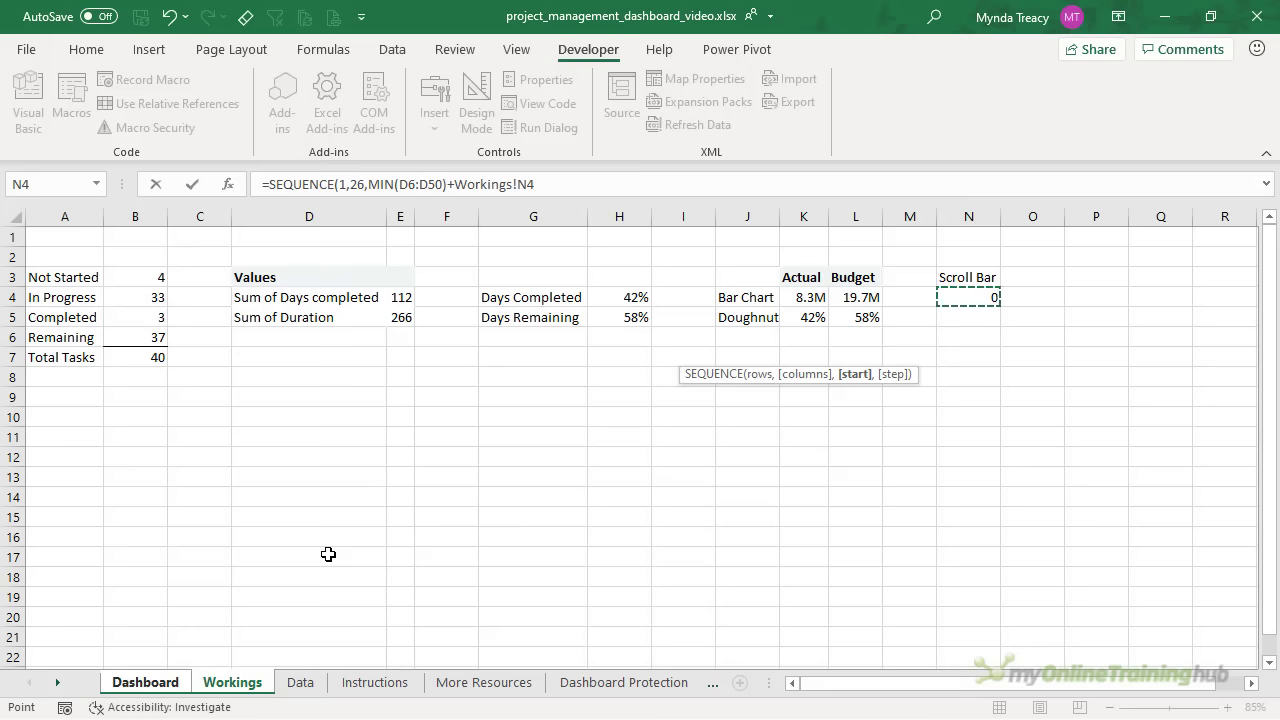
text(,)
click(170, 686)
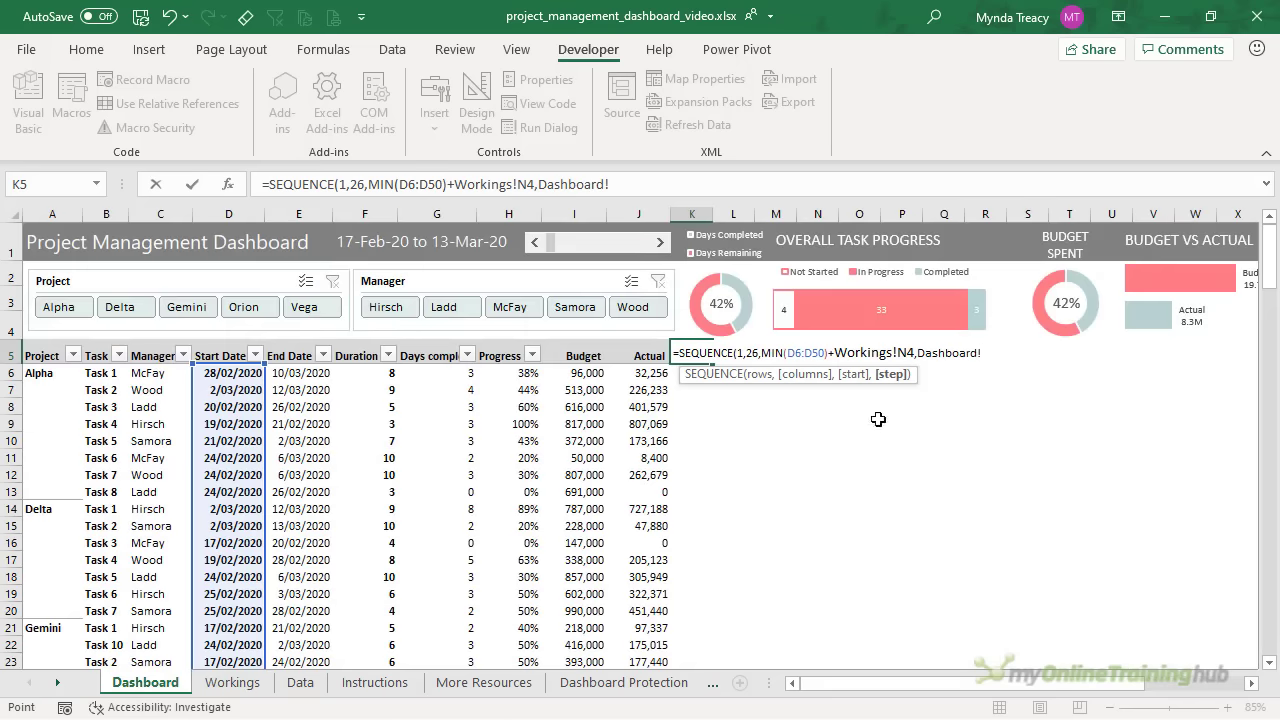
key(BackSpace)
key(BackSpace)
key(BackSpace)
key(BackSpace)
key(BackSpace)
key(BackSpace)
key(BackSpace)
key(BackSpace)
key(BackSpace)
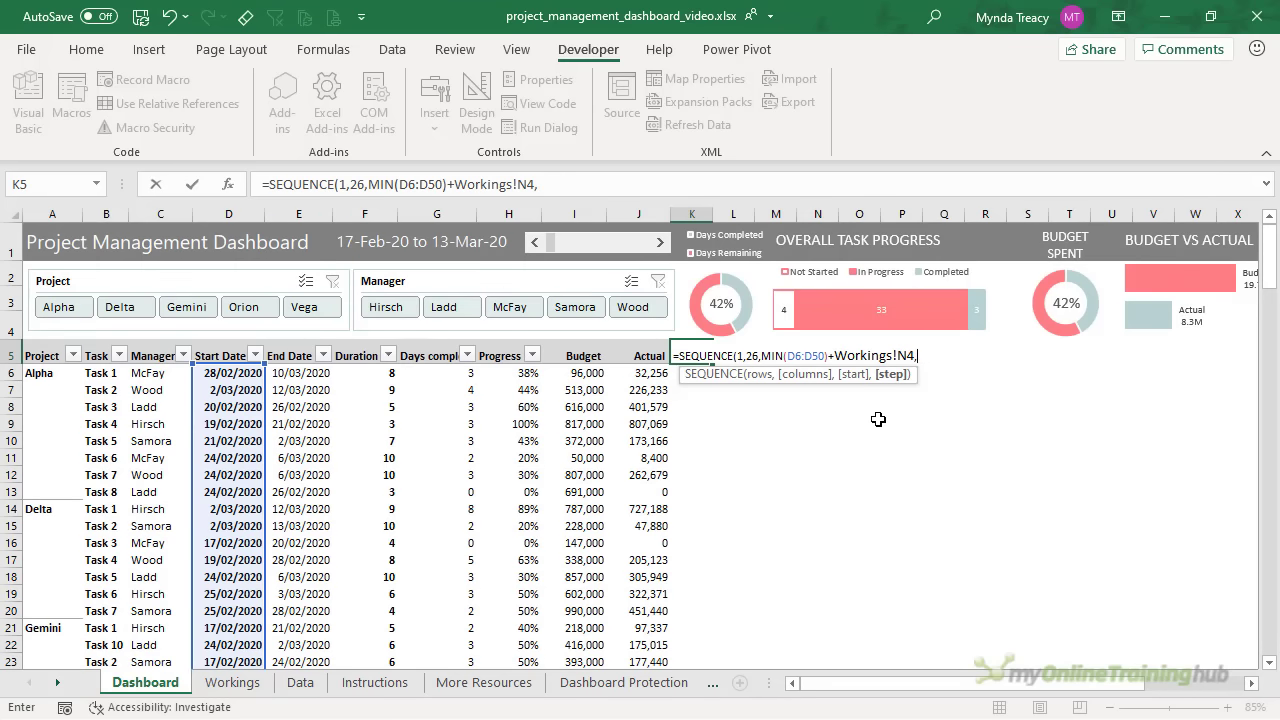
text(1))
key(Return)
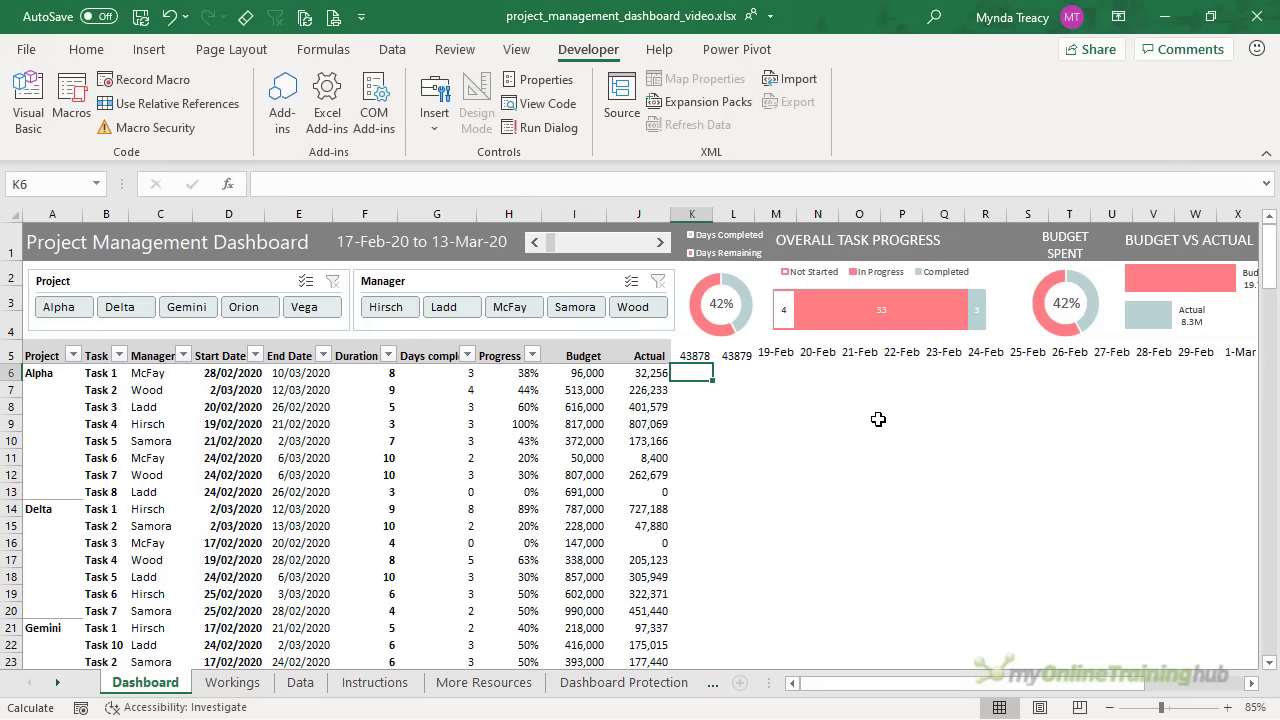
key(Up)
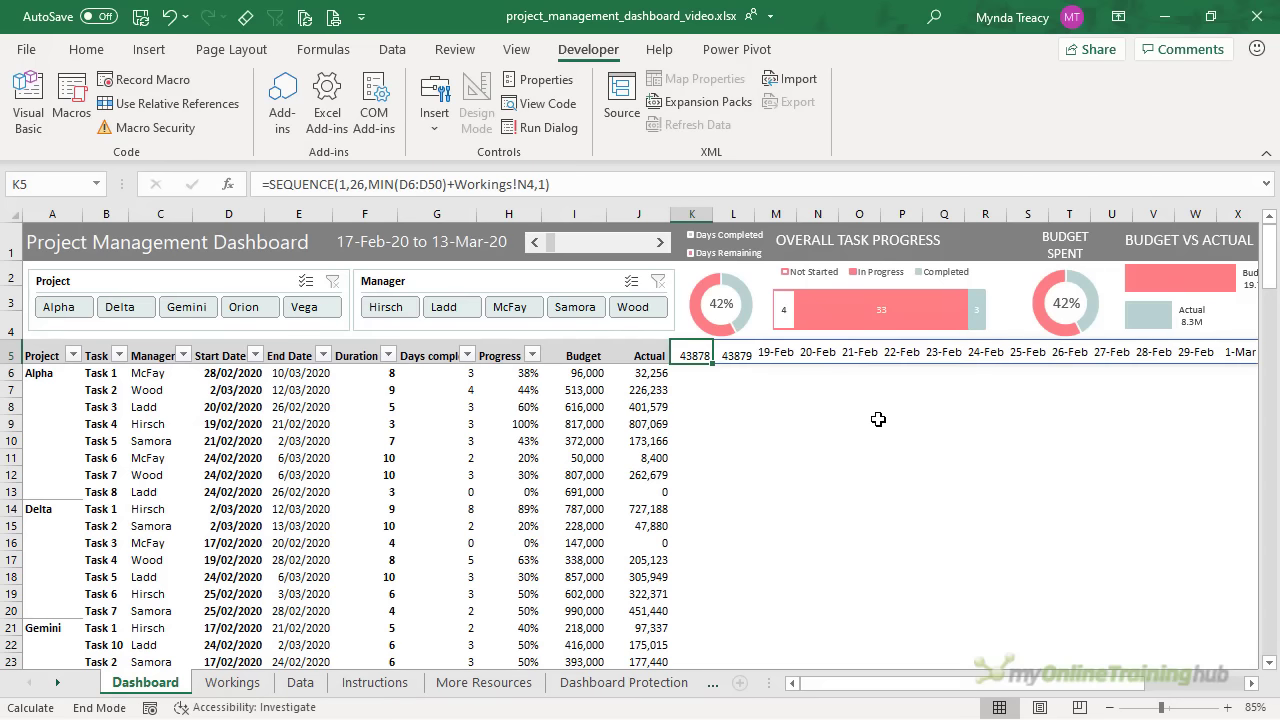
key(ctrl+shift+Right)
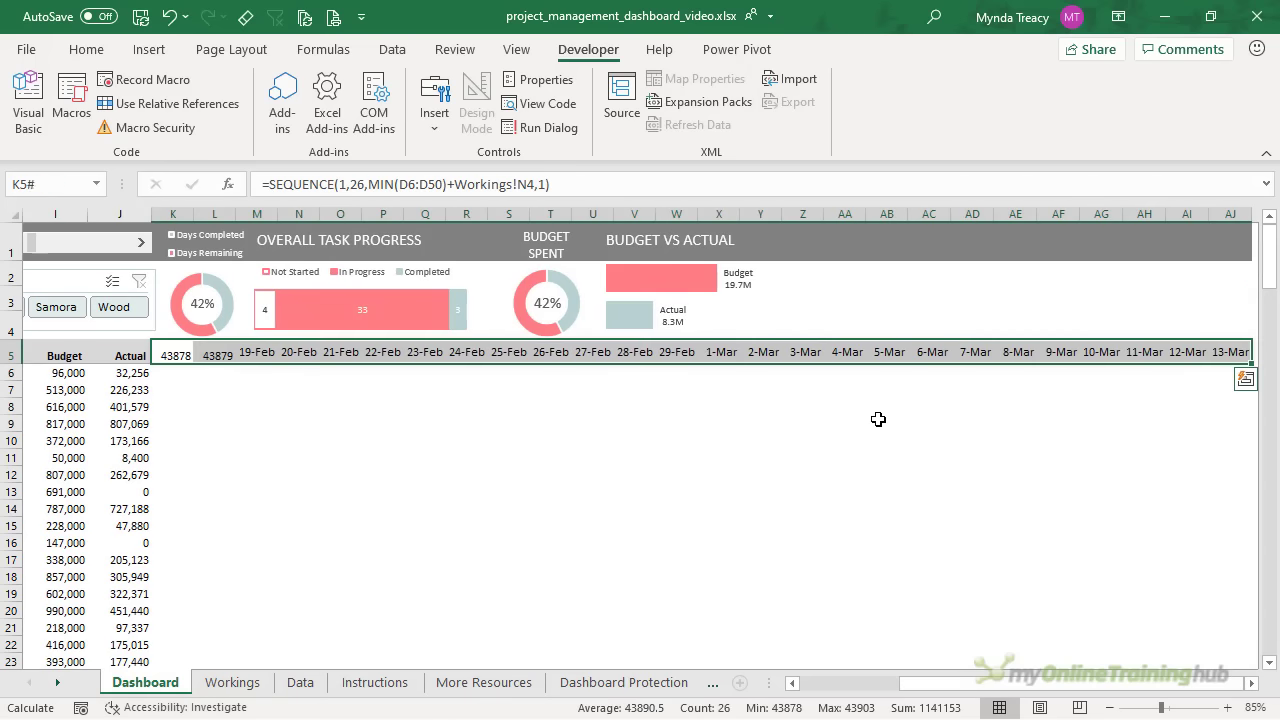
Format the row 5 header dates as custom dd-mmm and middle-align them vertically
key(ctrl+1)
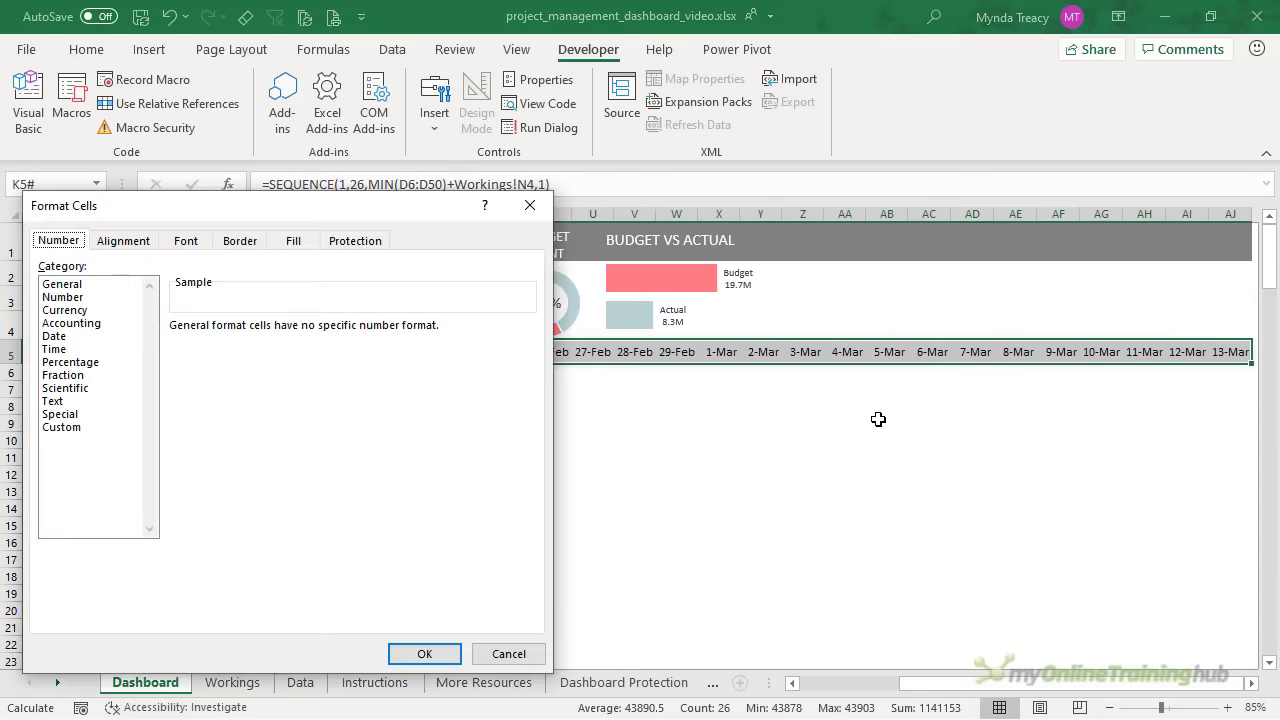
click(62, 427)
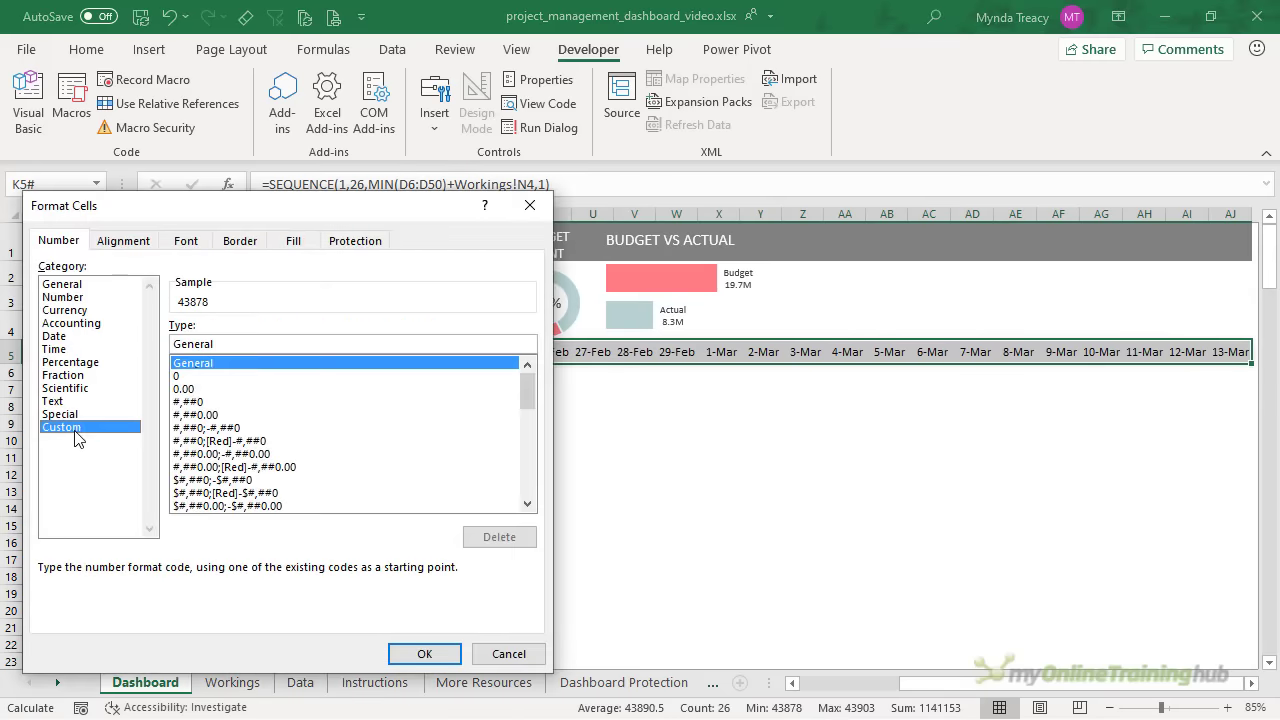
double_click(240, 344)
text(dd-mmm)
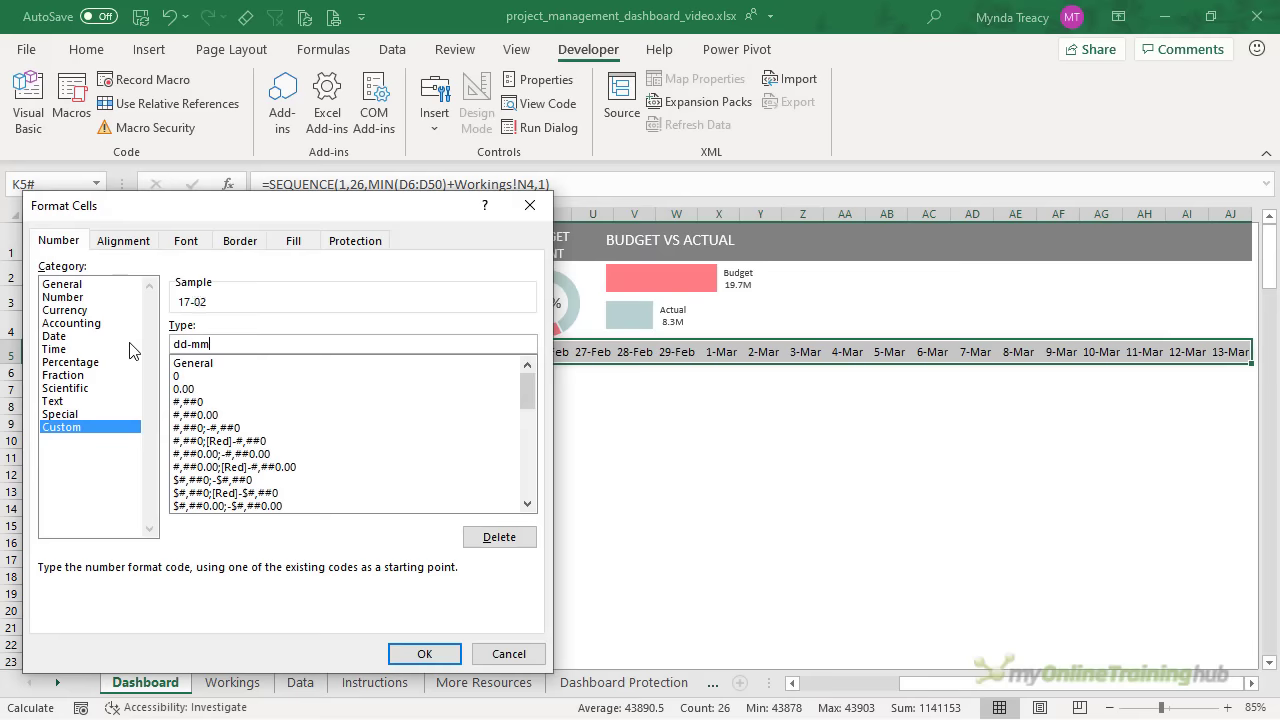
click(410, 655)
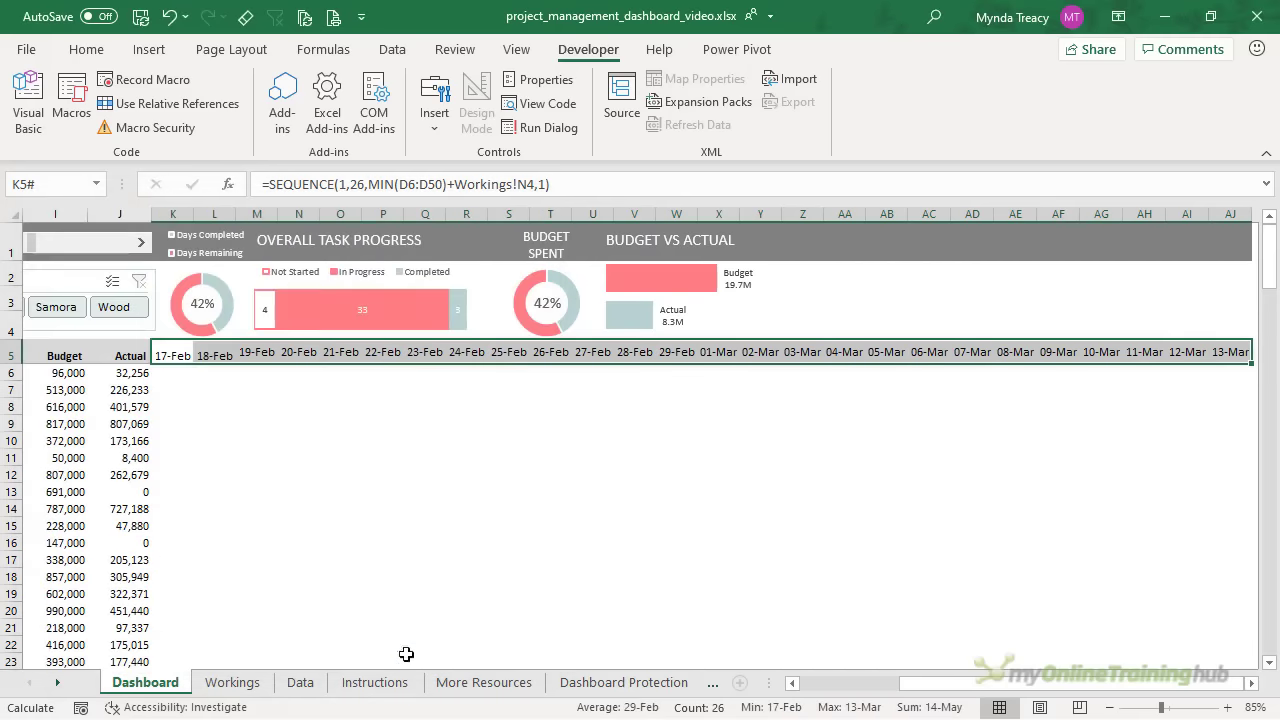
click(86, 49)
click(363, 87)
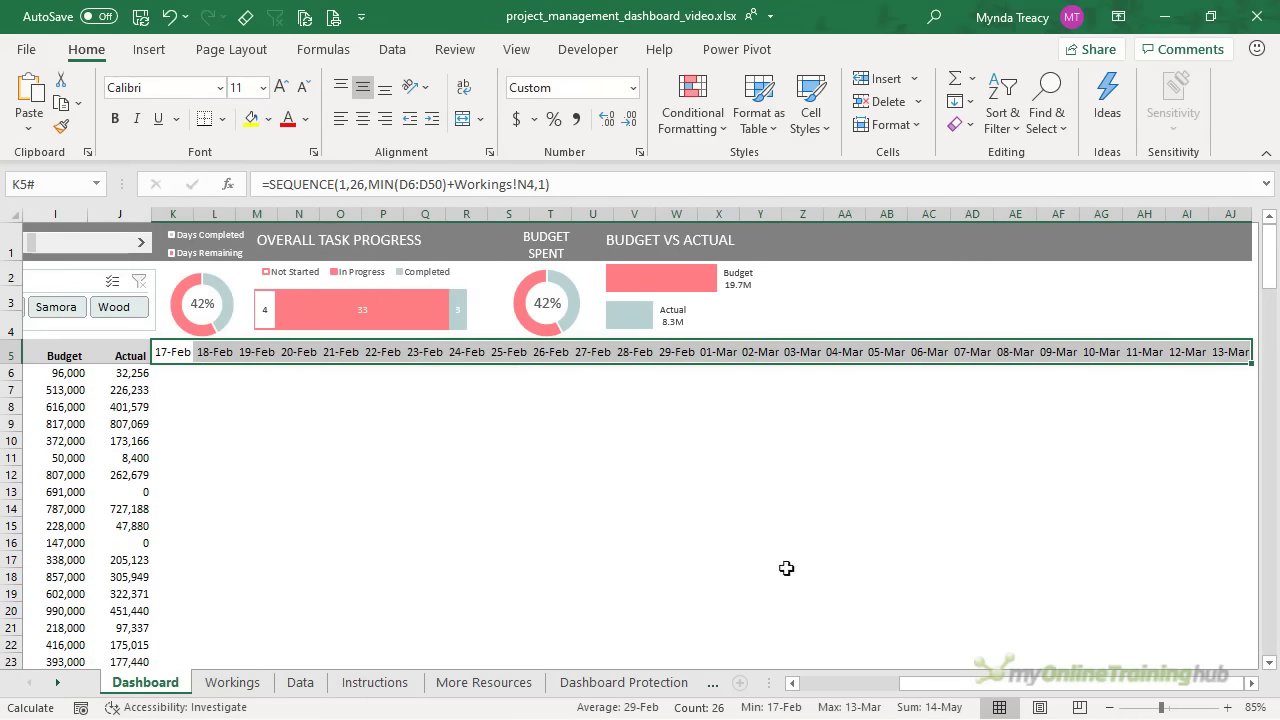
Test the scroll bar advancing the dates to 02-Mar, then reset it so they start at 17-Feb
drag(889, 686, 797, 686)
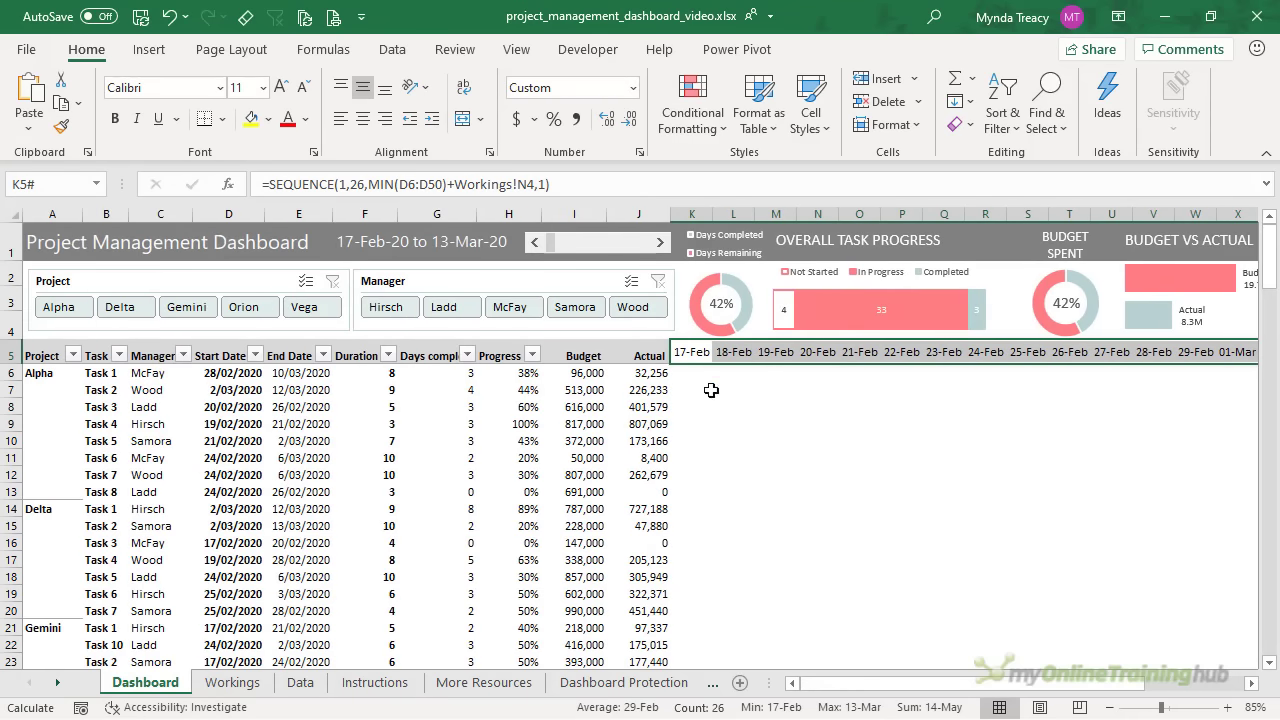
click(698, 350)
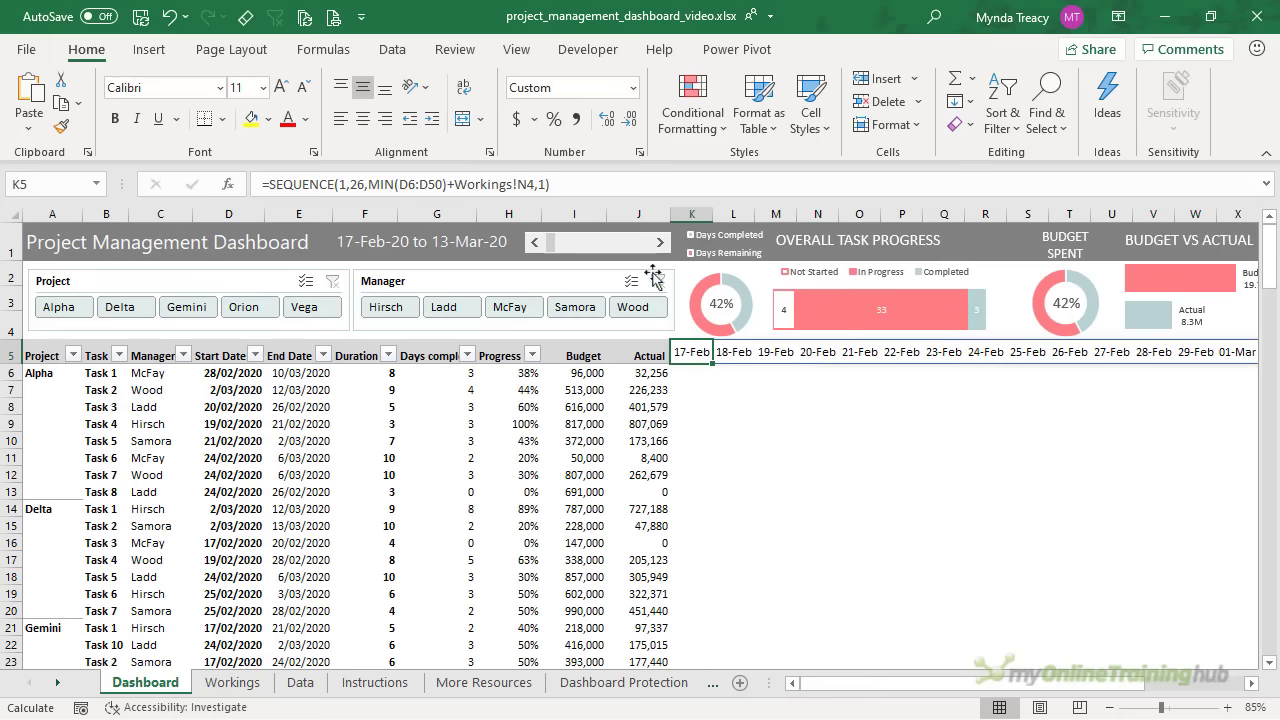
click(636, 248)
click(636, 248)
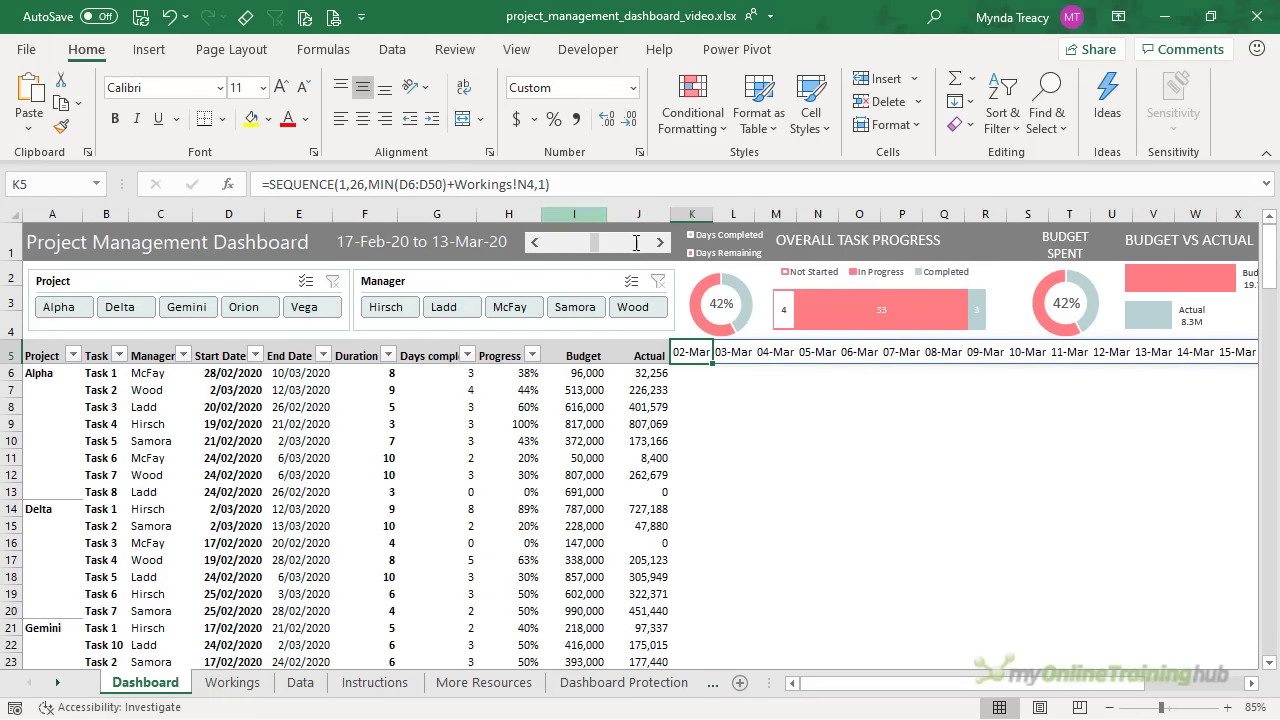
drag(455, 185, 535, 188)
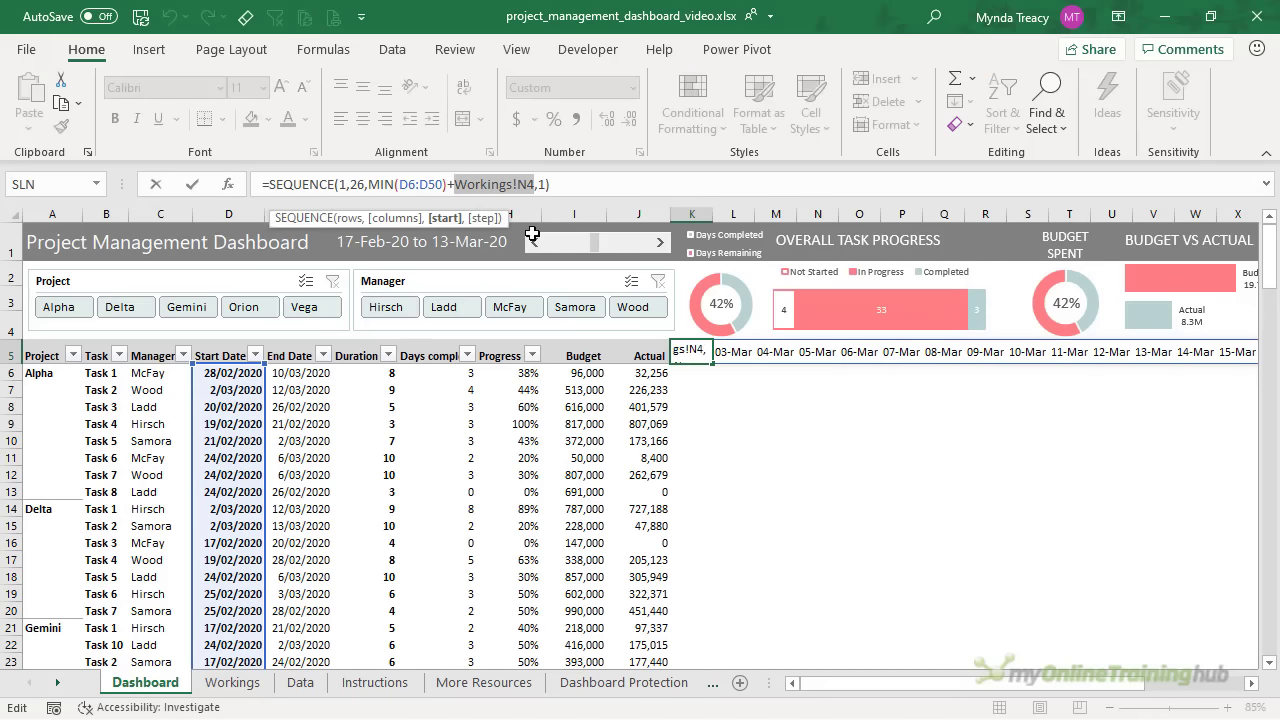
key(Escape)
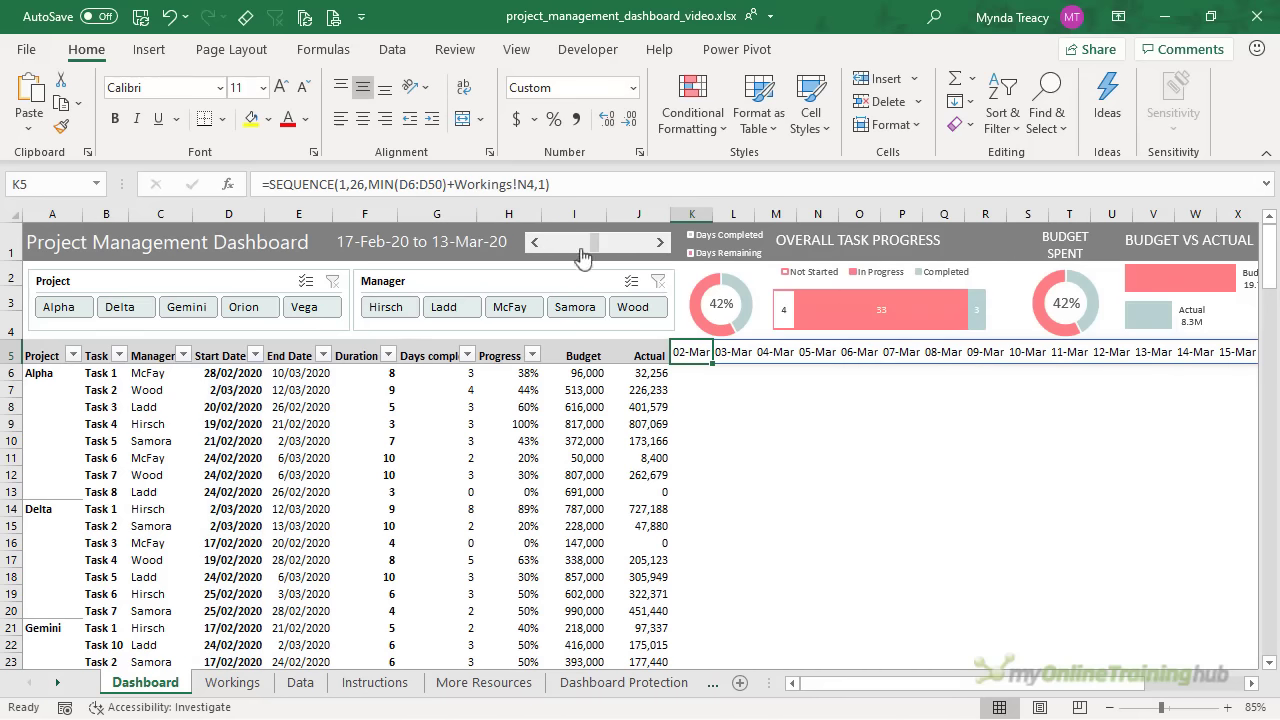
drag(586, 243, 521, 244)
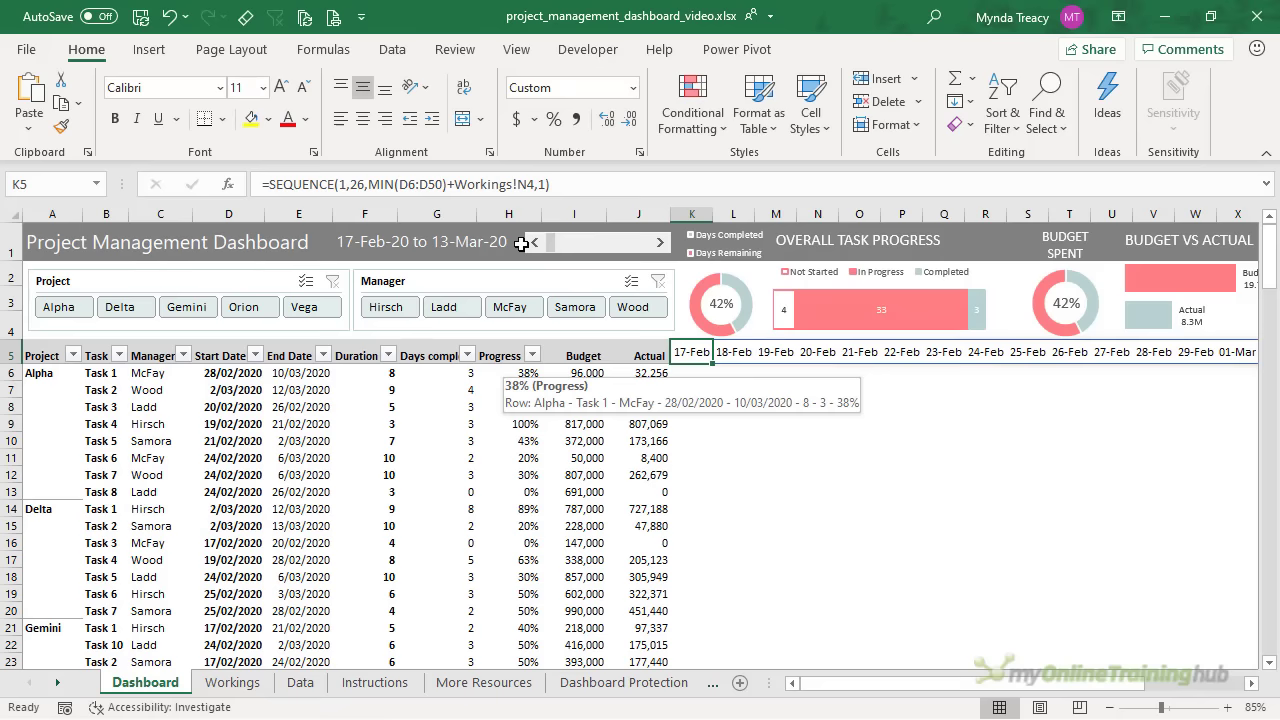
click(510, 373)
Apply solid fill data bars to the Progress values H6:H50
scroll(518, 440, down, 3)
scroll(518, 440, down, 6)
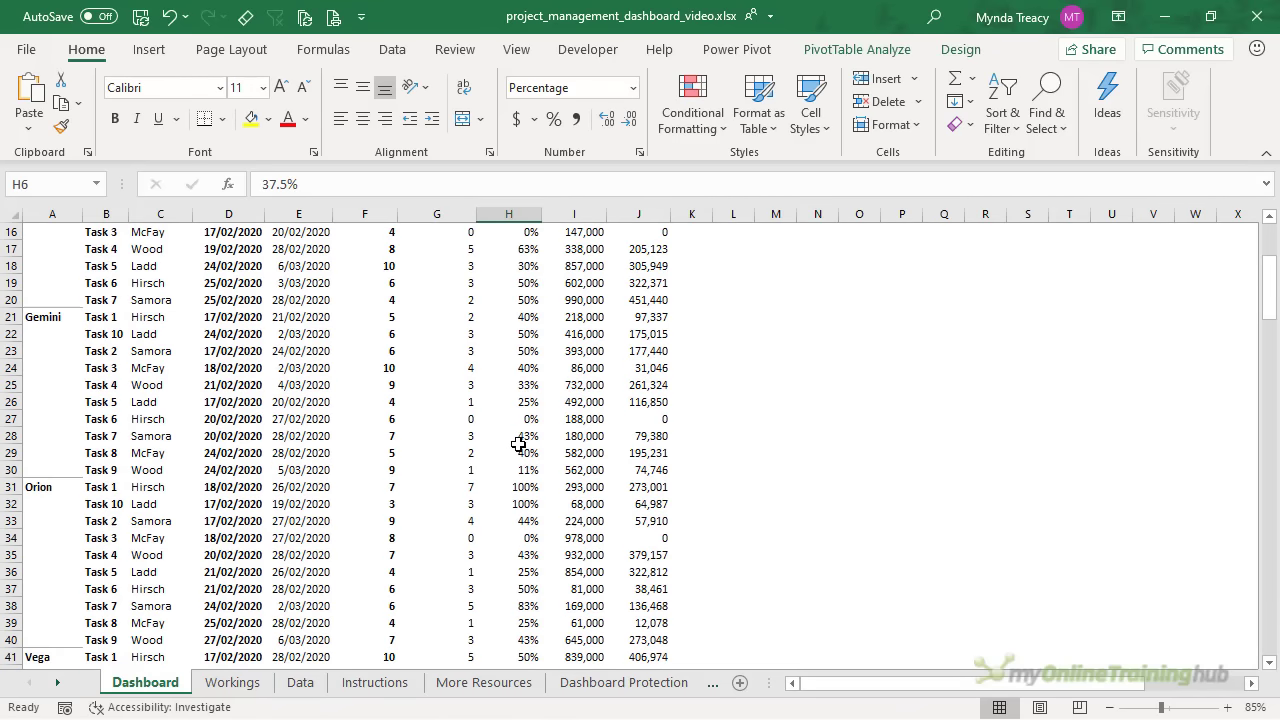
shift+click(509, 600)
scroll(496, 434, up, 9)
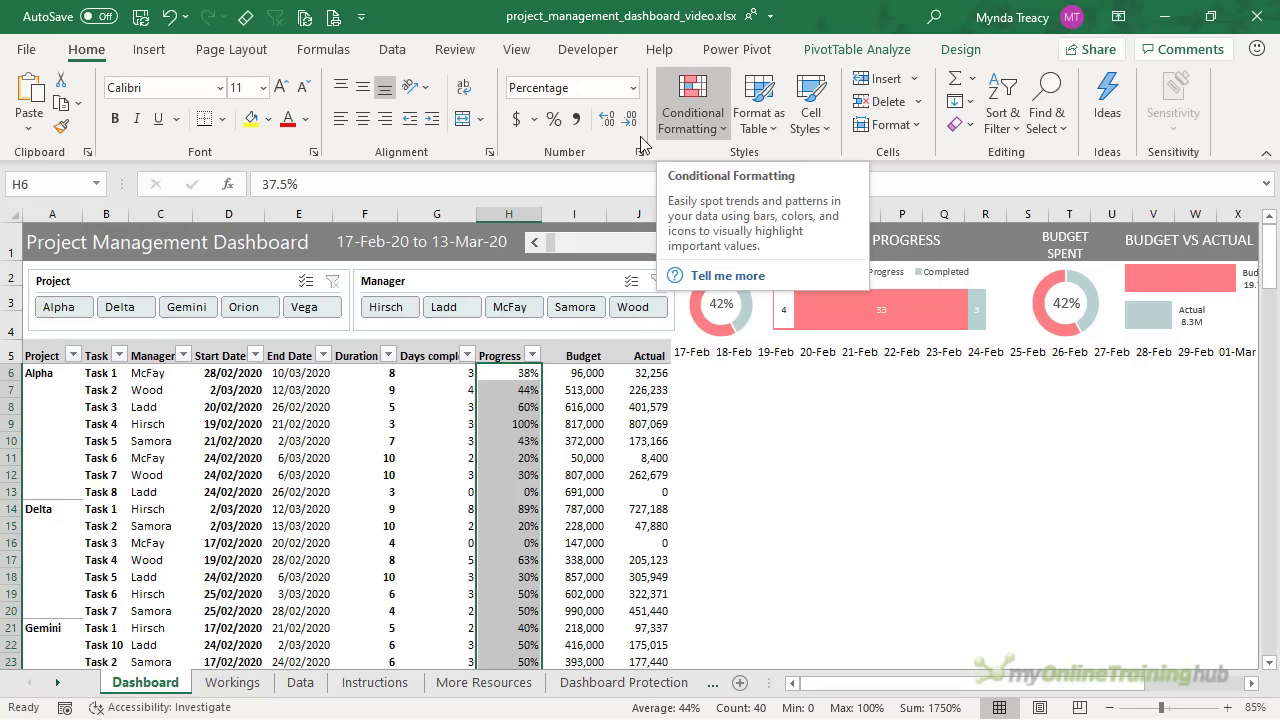
click(689, 130)
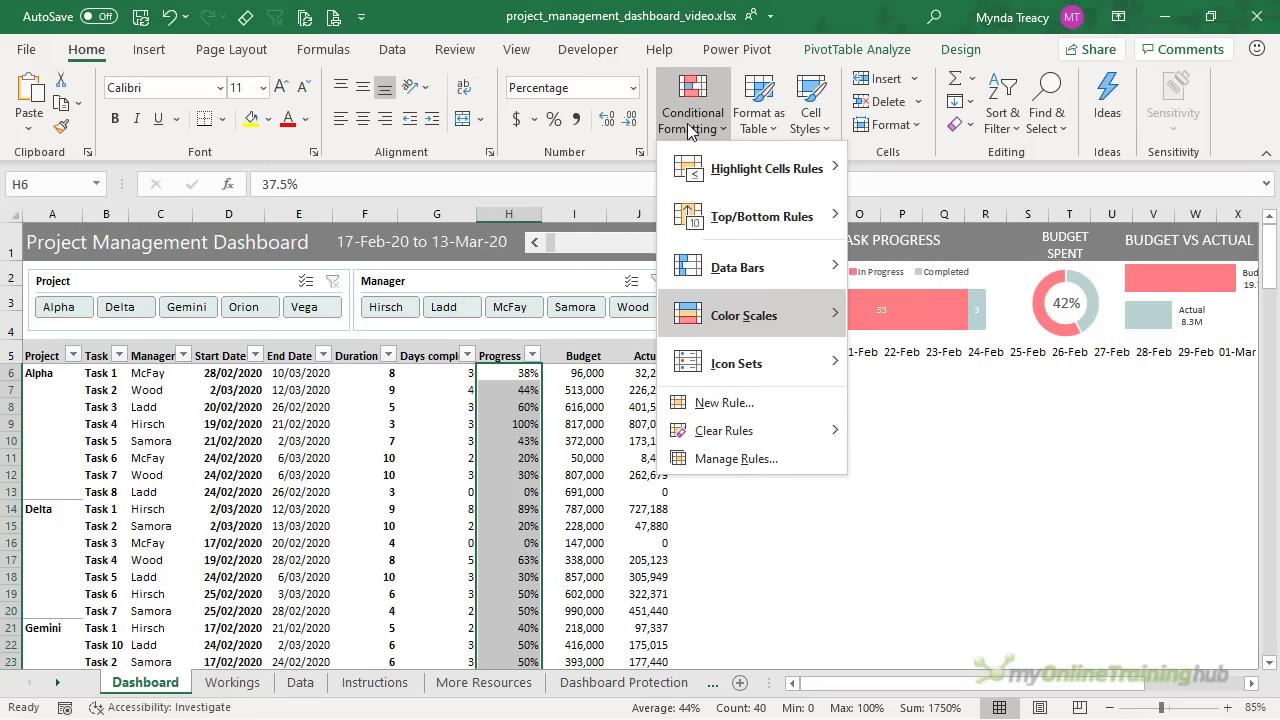
mouse_move(780, 270)
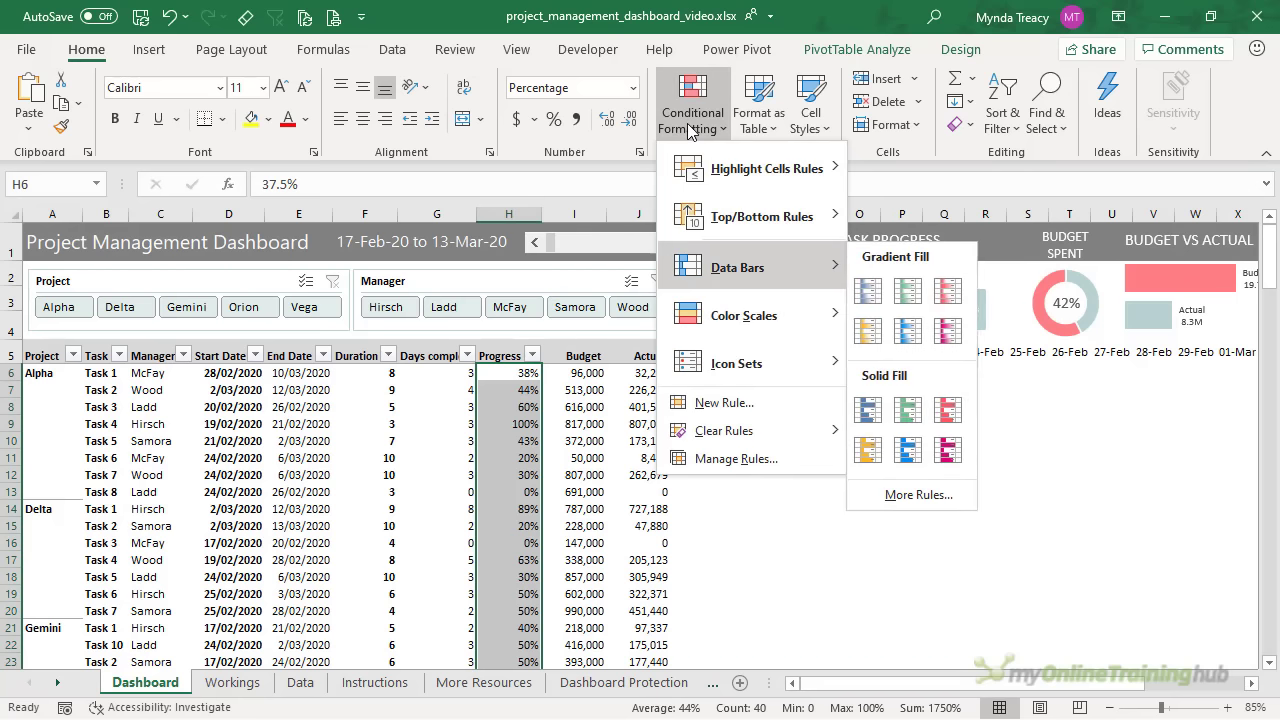
click(867, 407)
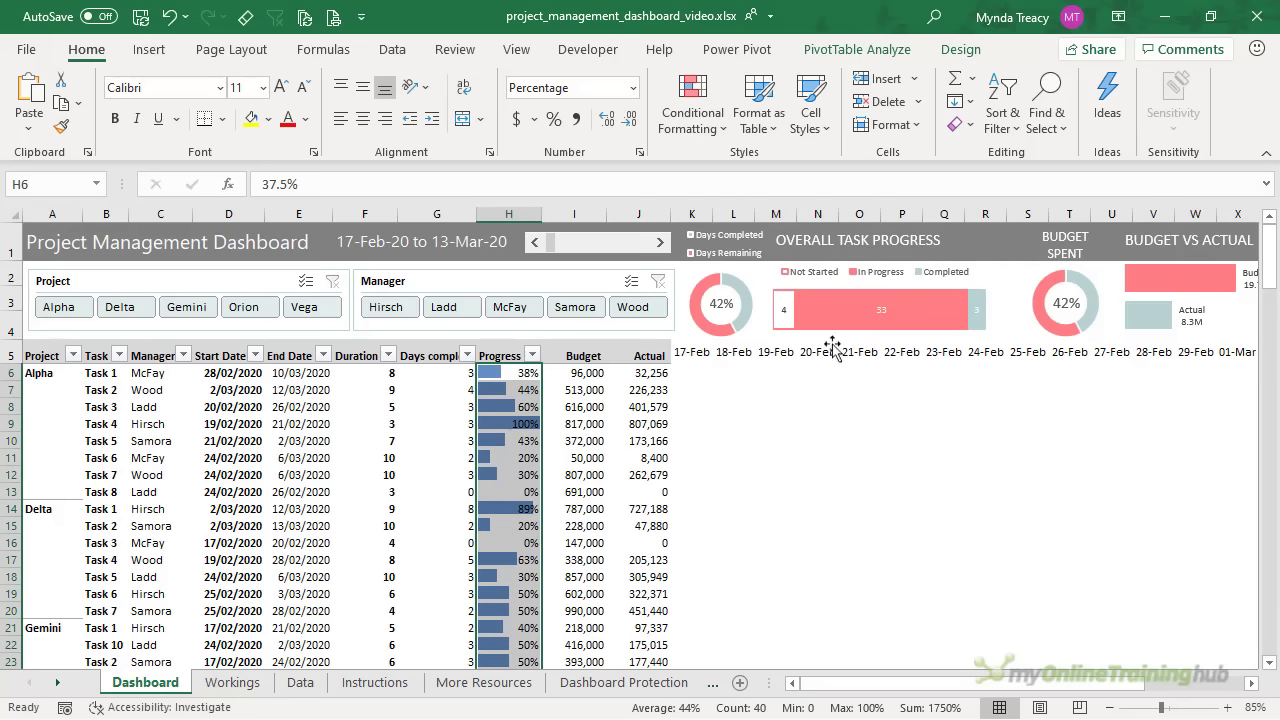
Edit the Data Bar rule to use a light blue-grey bar colour
click(711, 130)
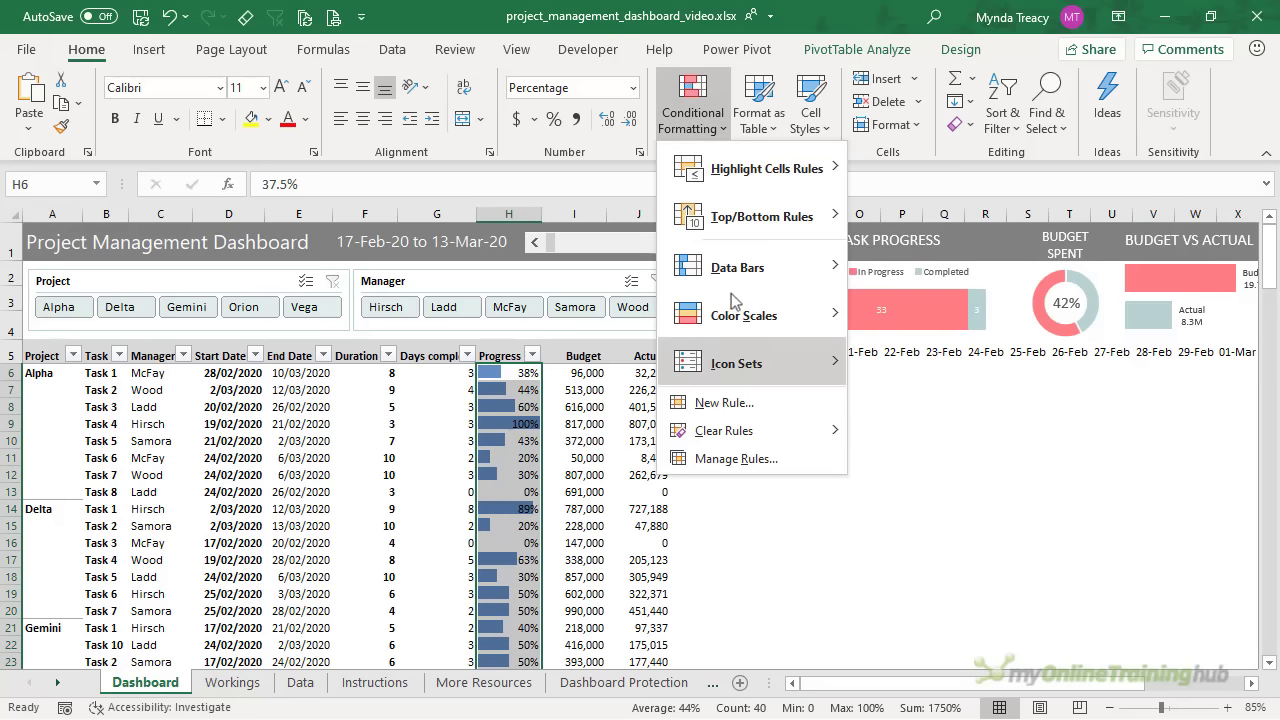
click(750, 460)
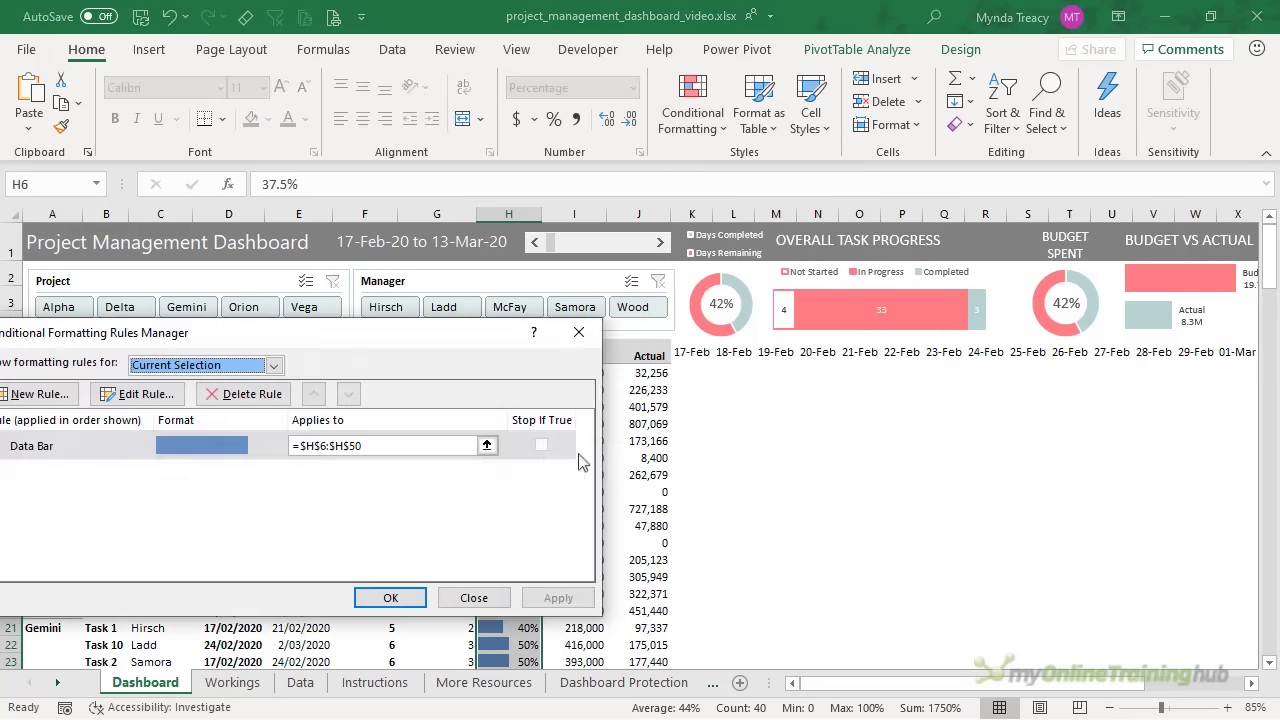
double_click(108, 450)
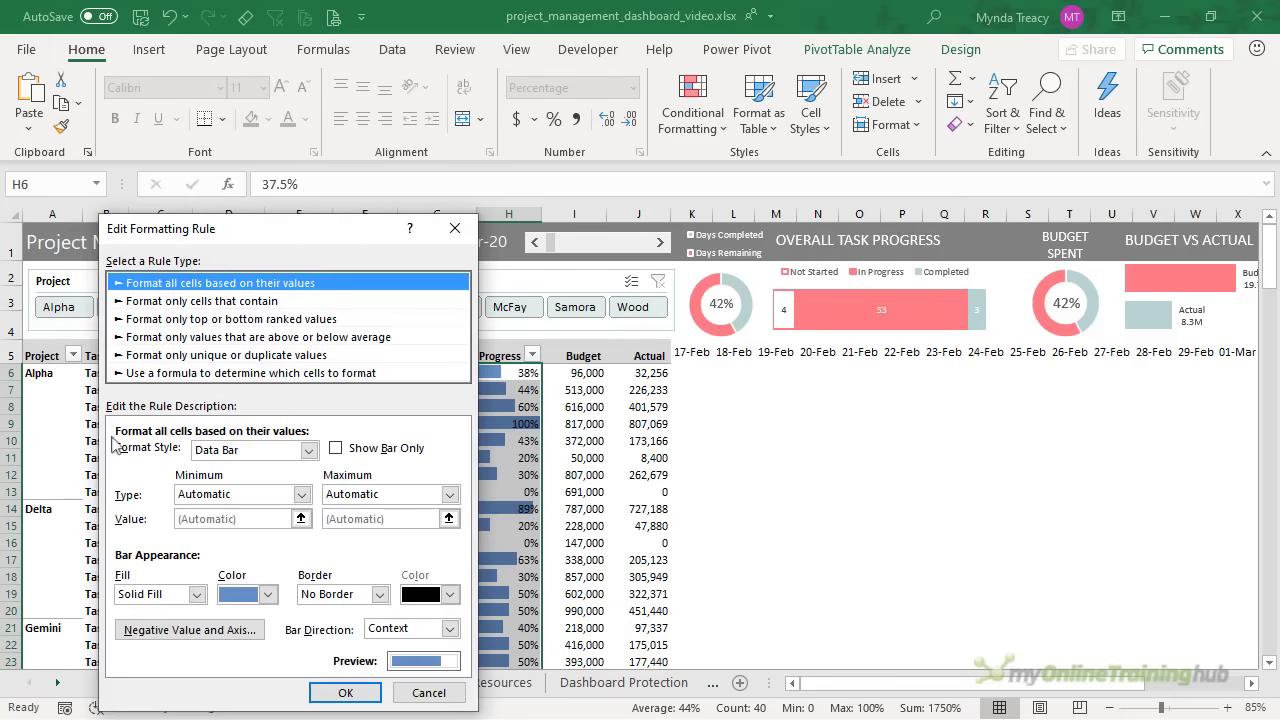
drag(308, 232, 313, 148)
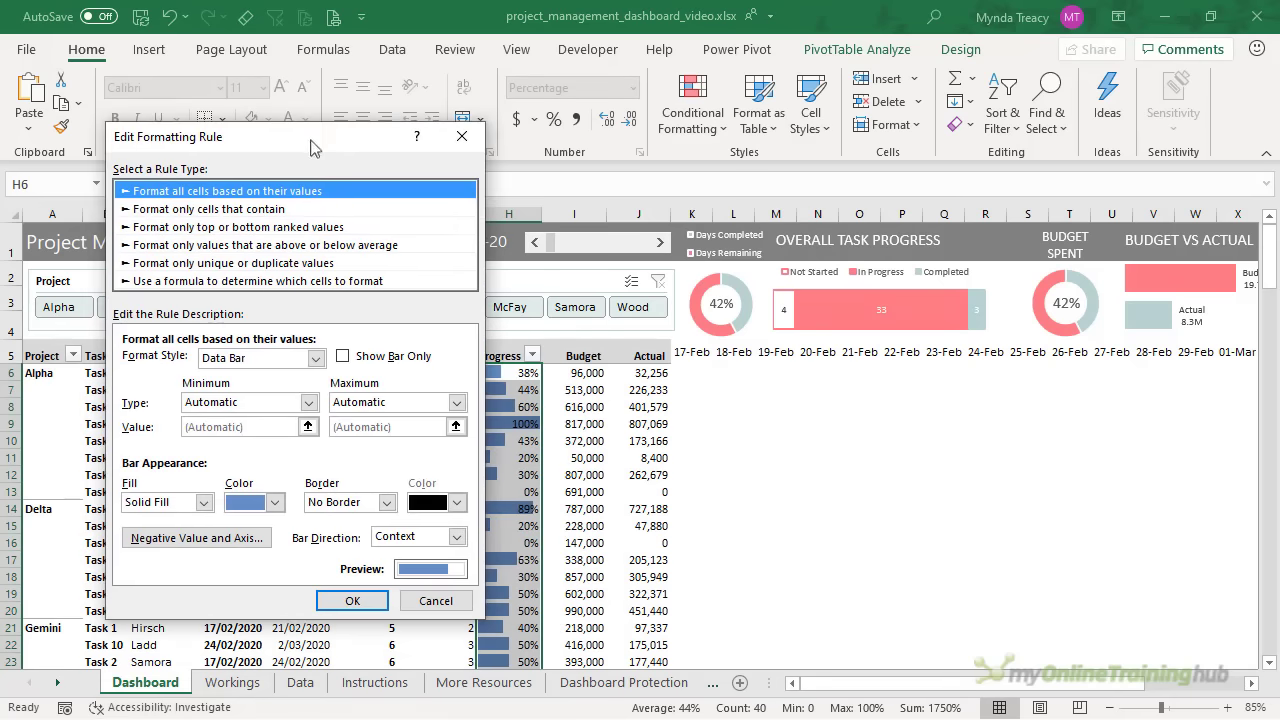
click(275, 502)
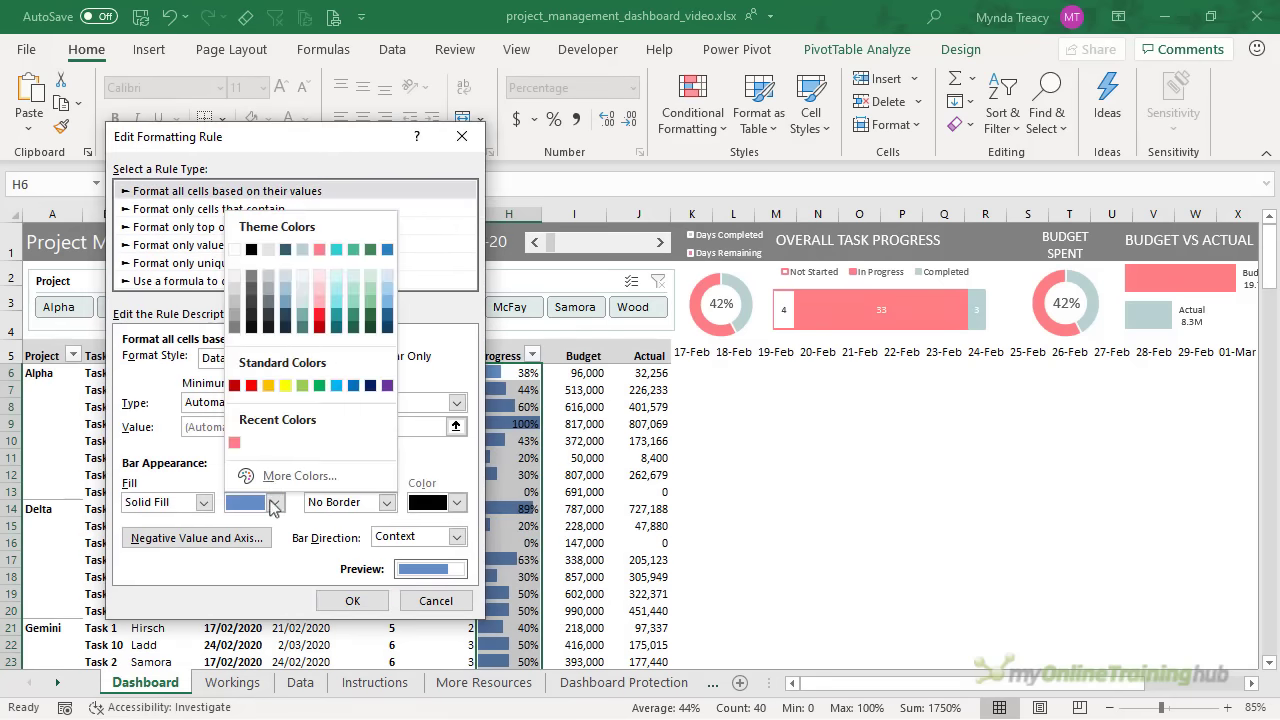
click(301, 249)
click(360, 600)
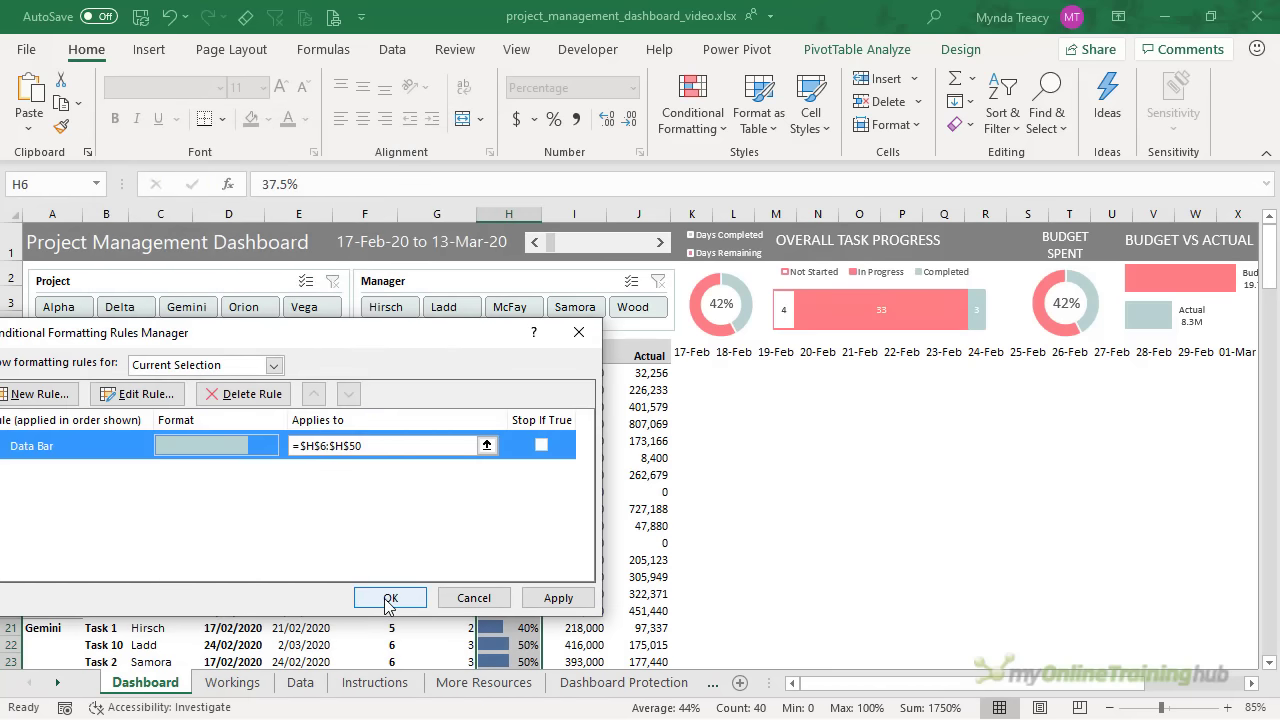
click(389, 600)
click(705, 380)
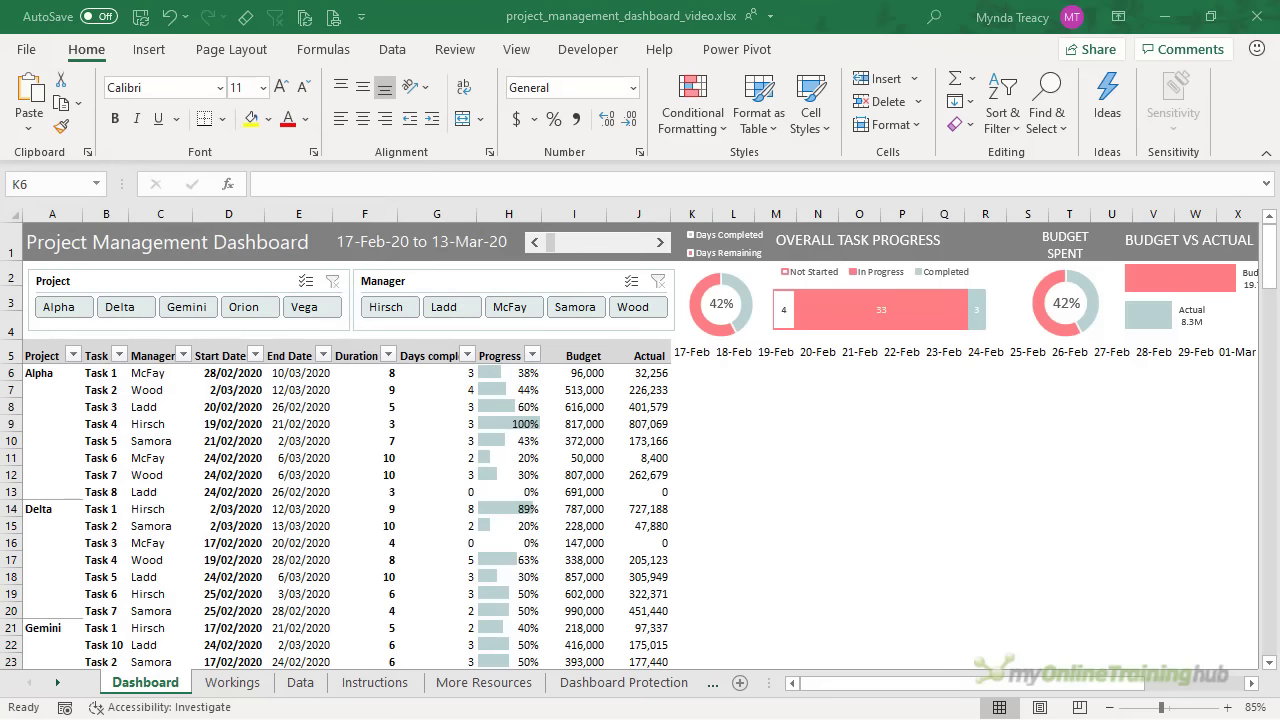
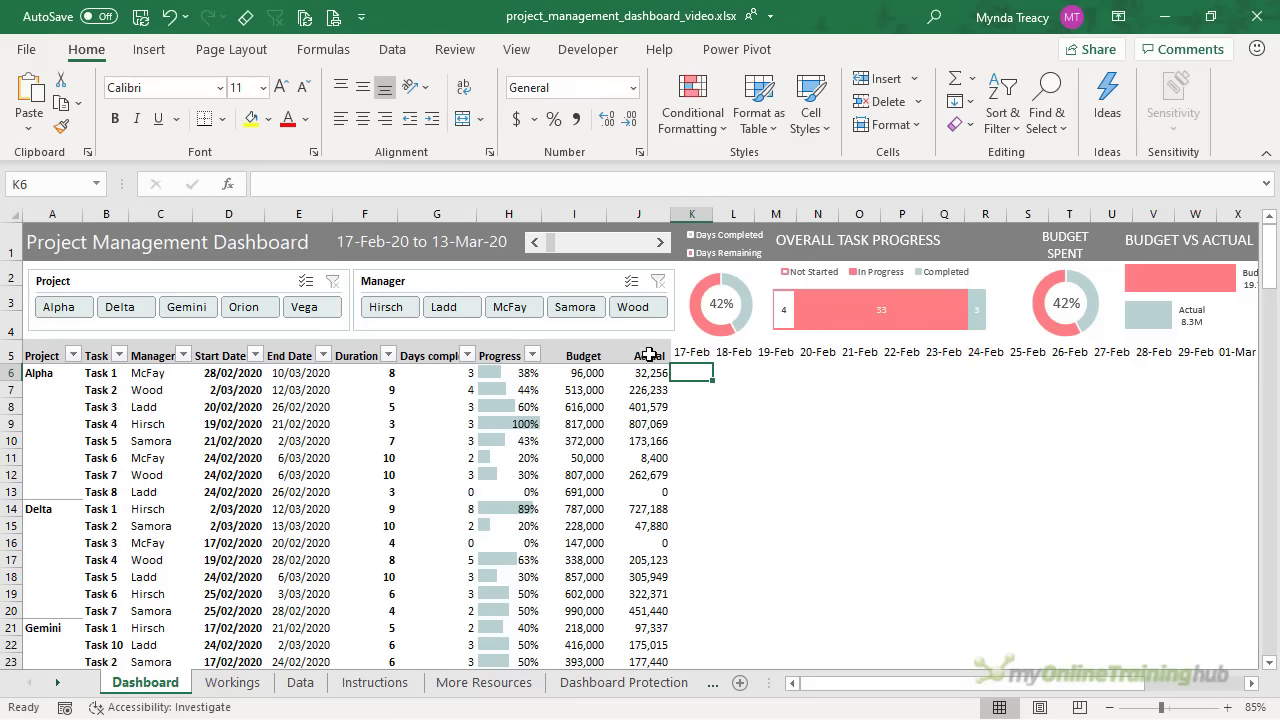
Middle-align the header labels in A5:J5
drag(650, 354, 740, 350)
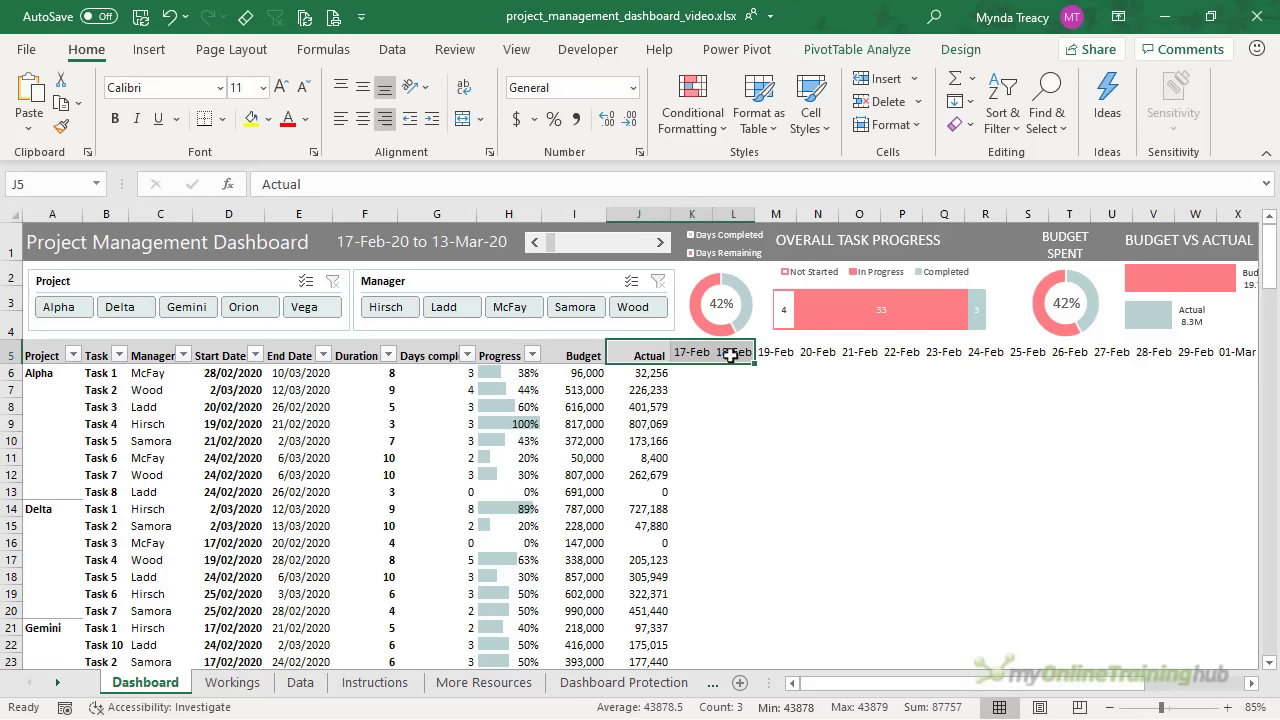
click(681, 355)
drag(650, 355, 23, 354)
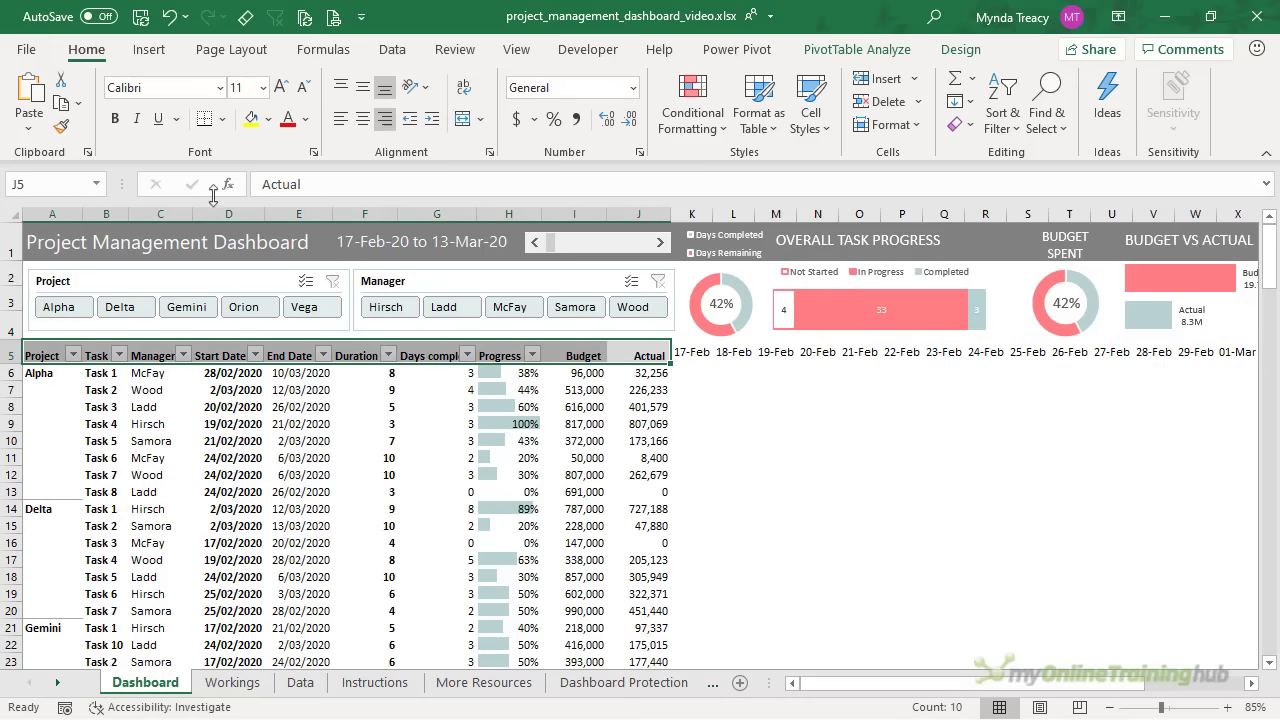
click(362, 87)
Select the date header spill range K5:AJ5
click(691, 352)
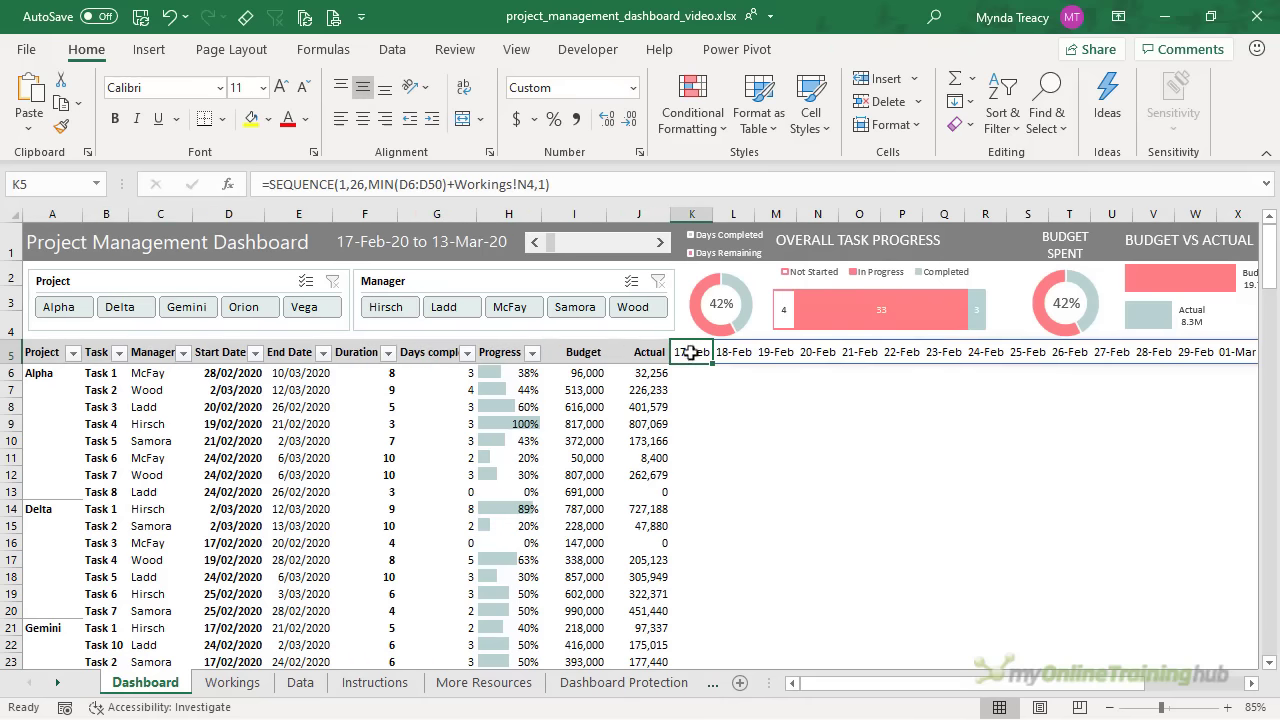
key(End)
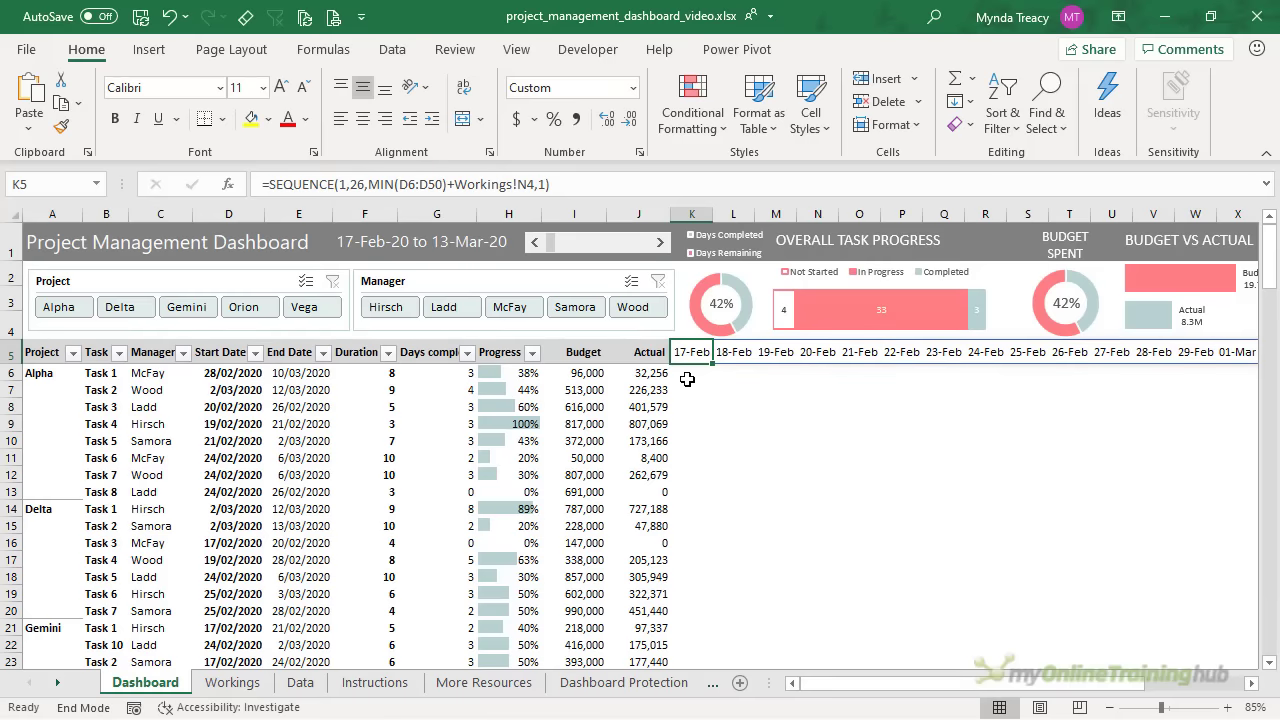
key(shift+Right)
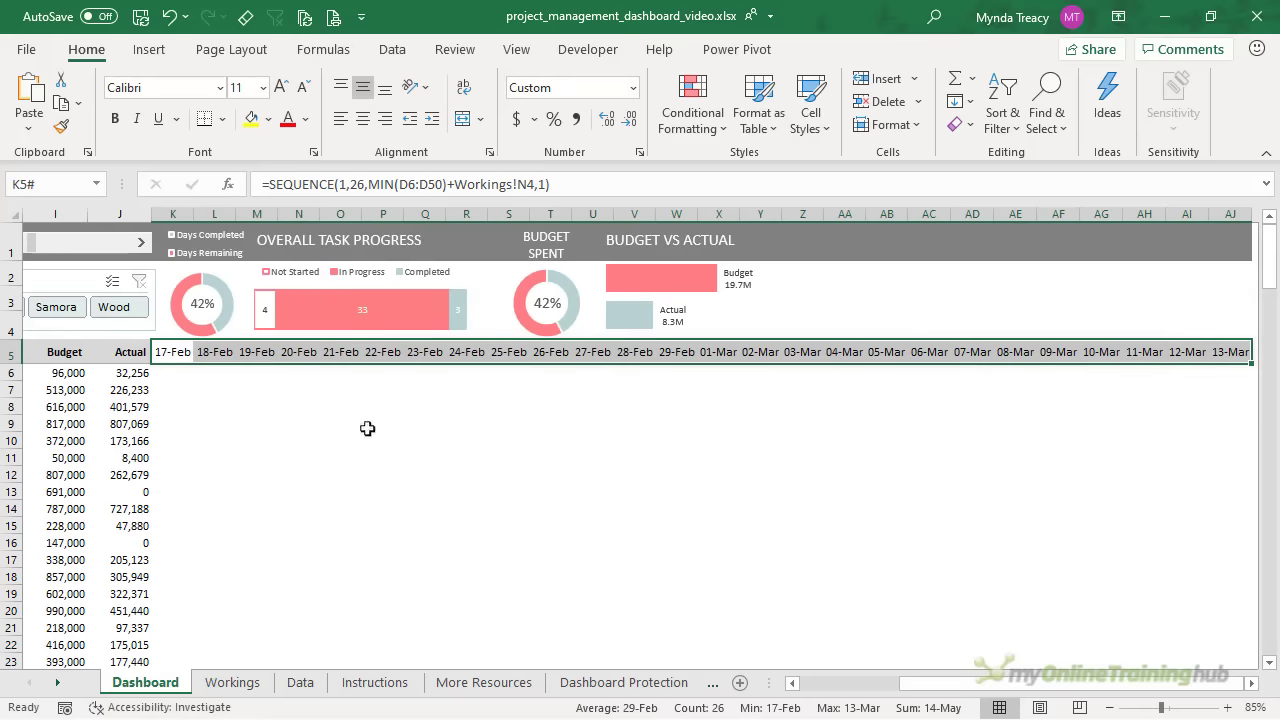
click(832, 683)
mouse_move(703, 300)
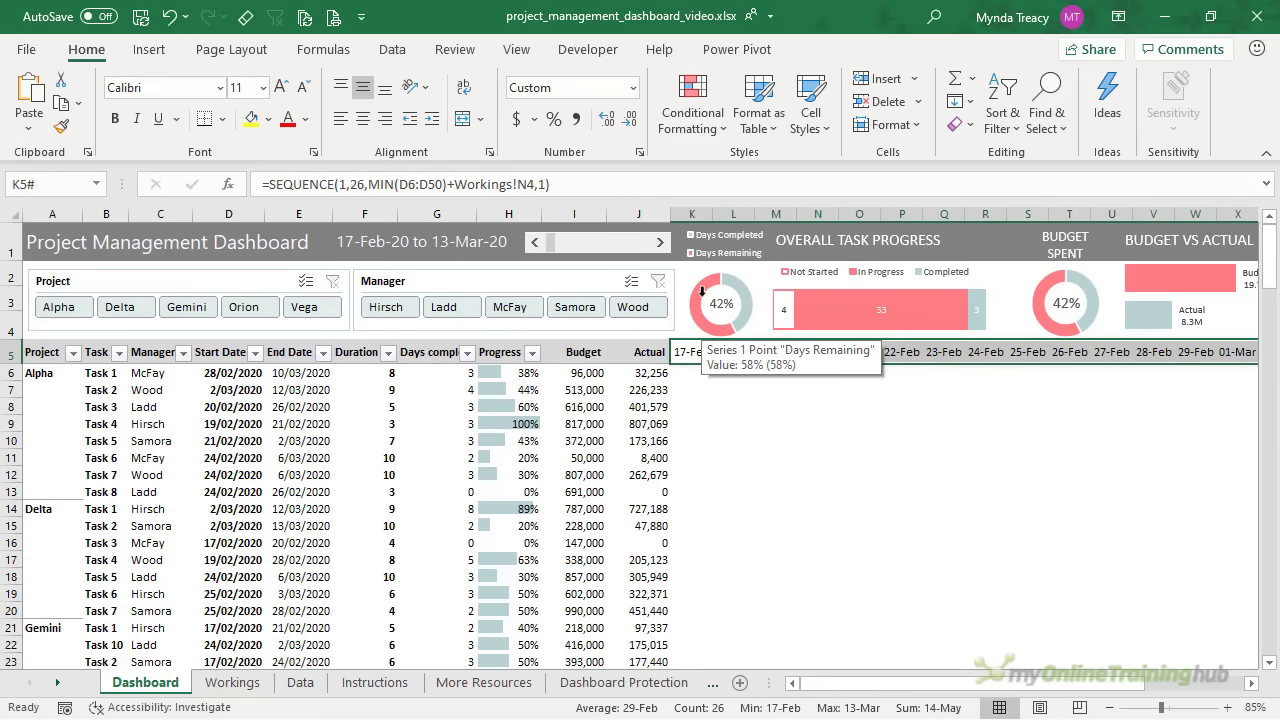
Create a formula-based conditional formatting rule =K$5<>"" for the date headers
click(692, 110)
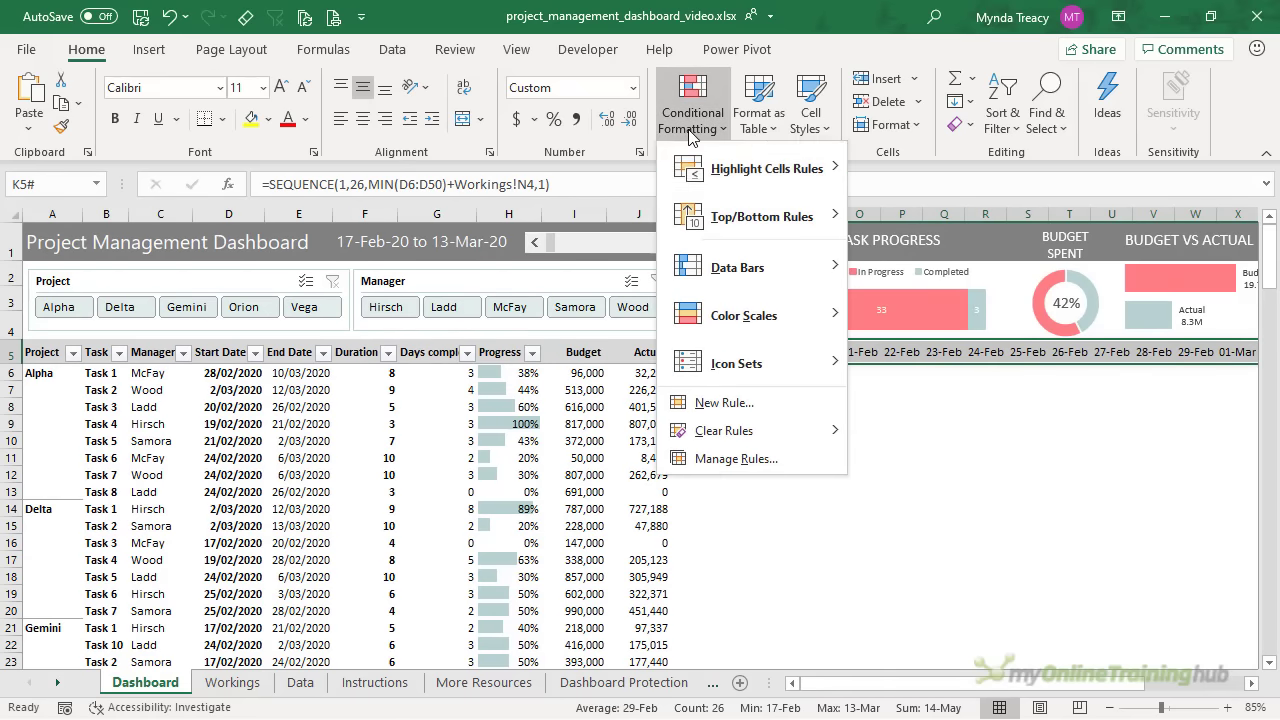
click(760, 404)
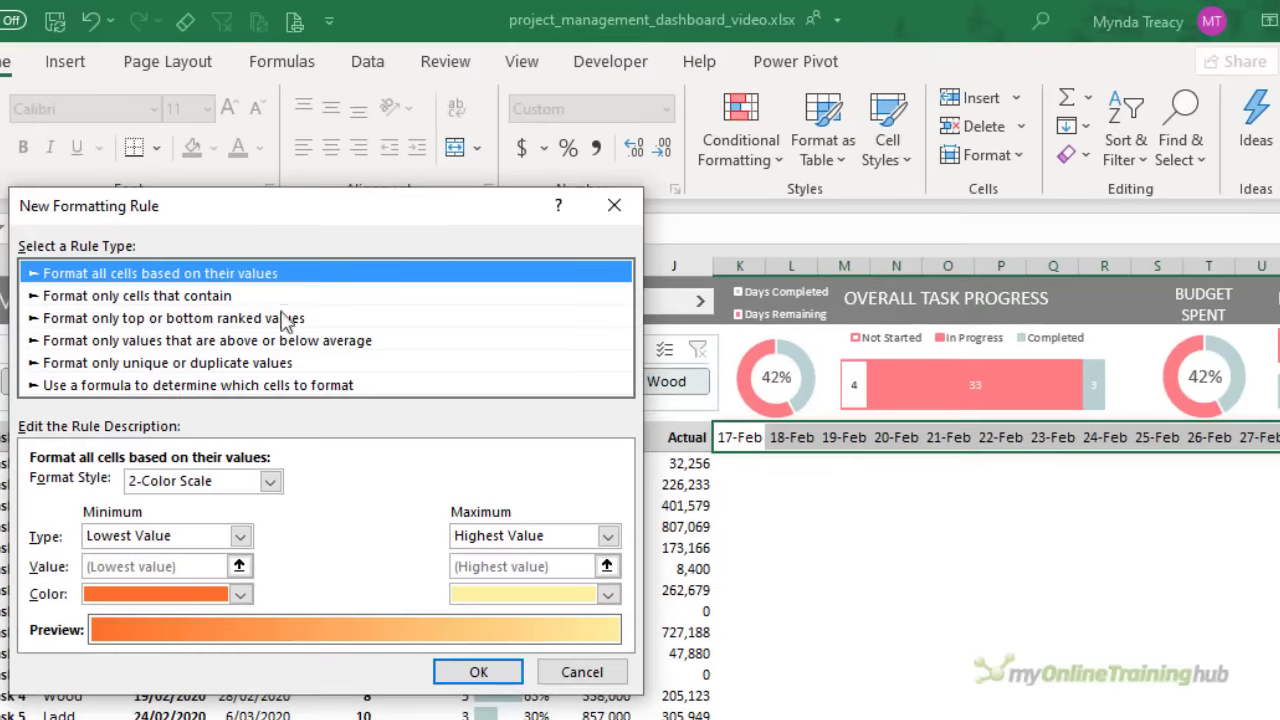
click(163, 366)
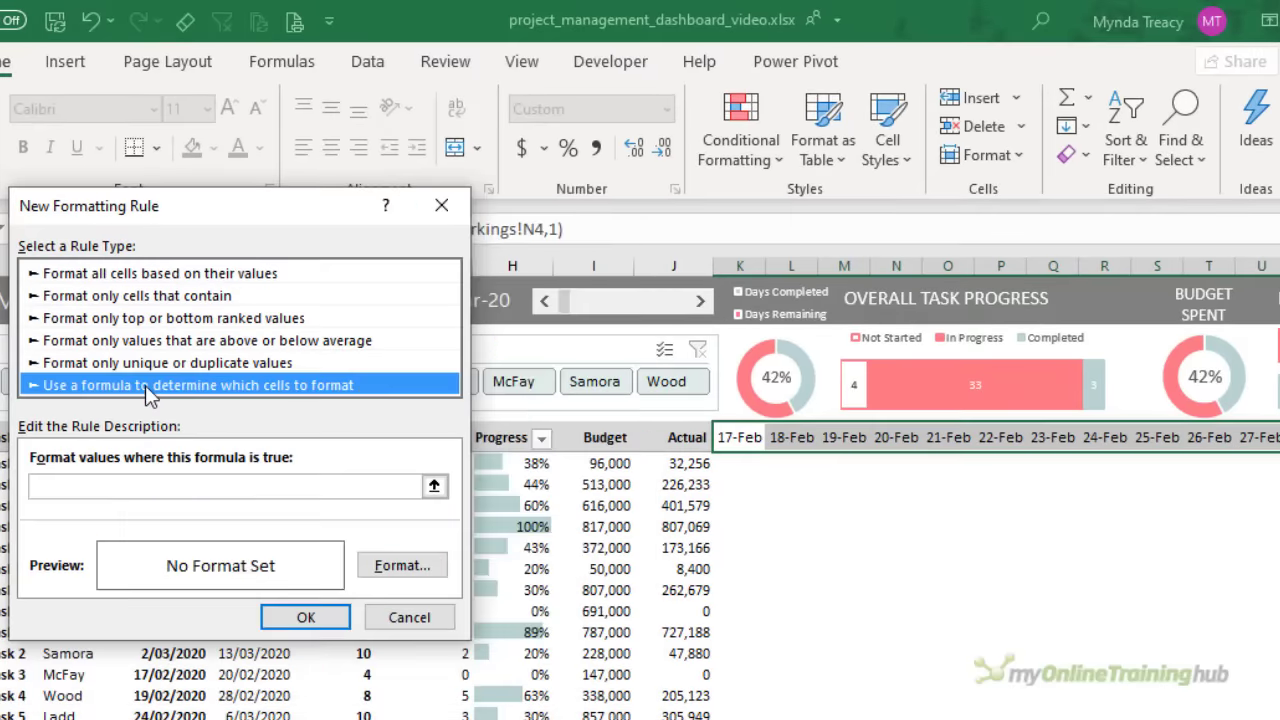
click(101, 483)
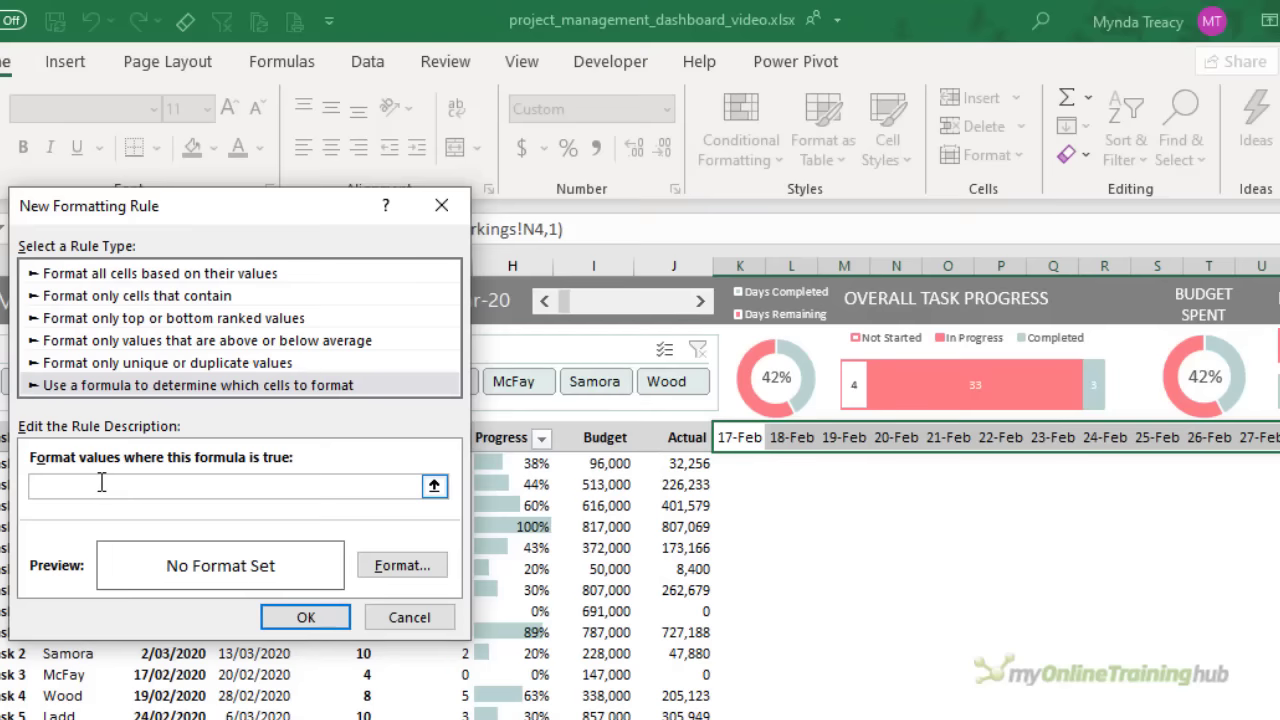
text(=)
click(742, 438)
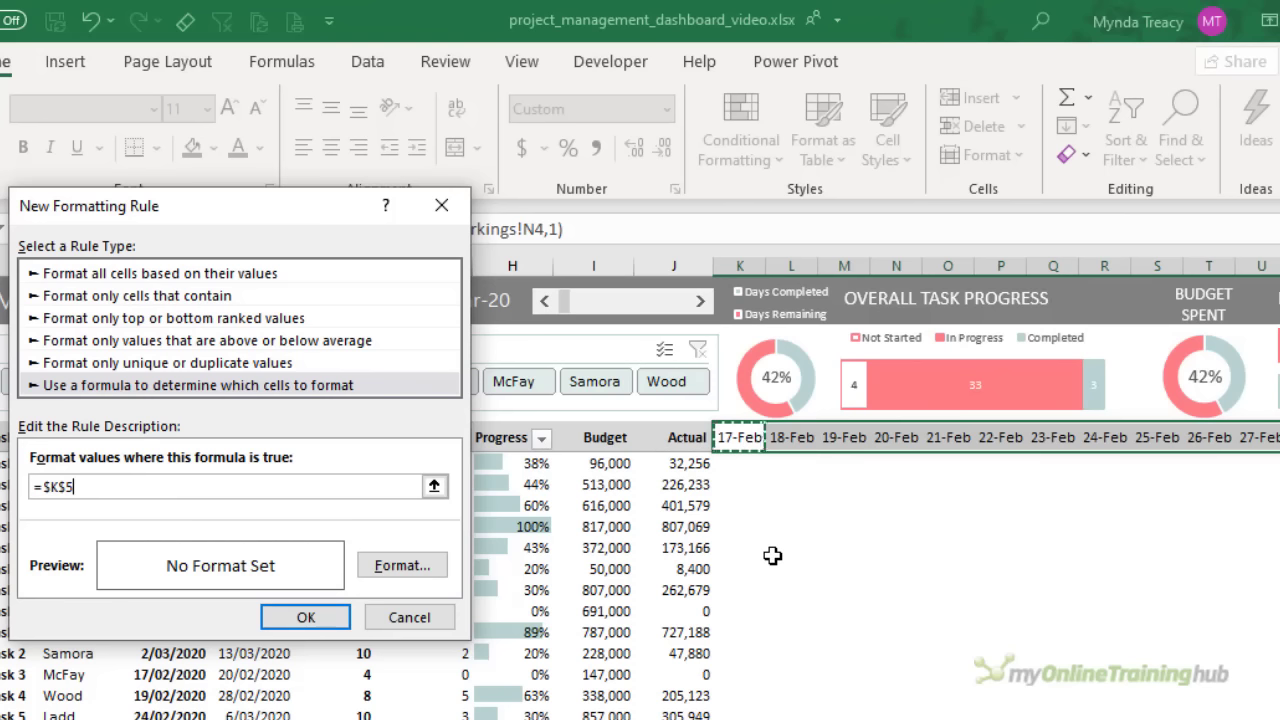
key(F4)
text(<>)
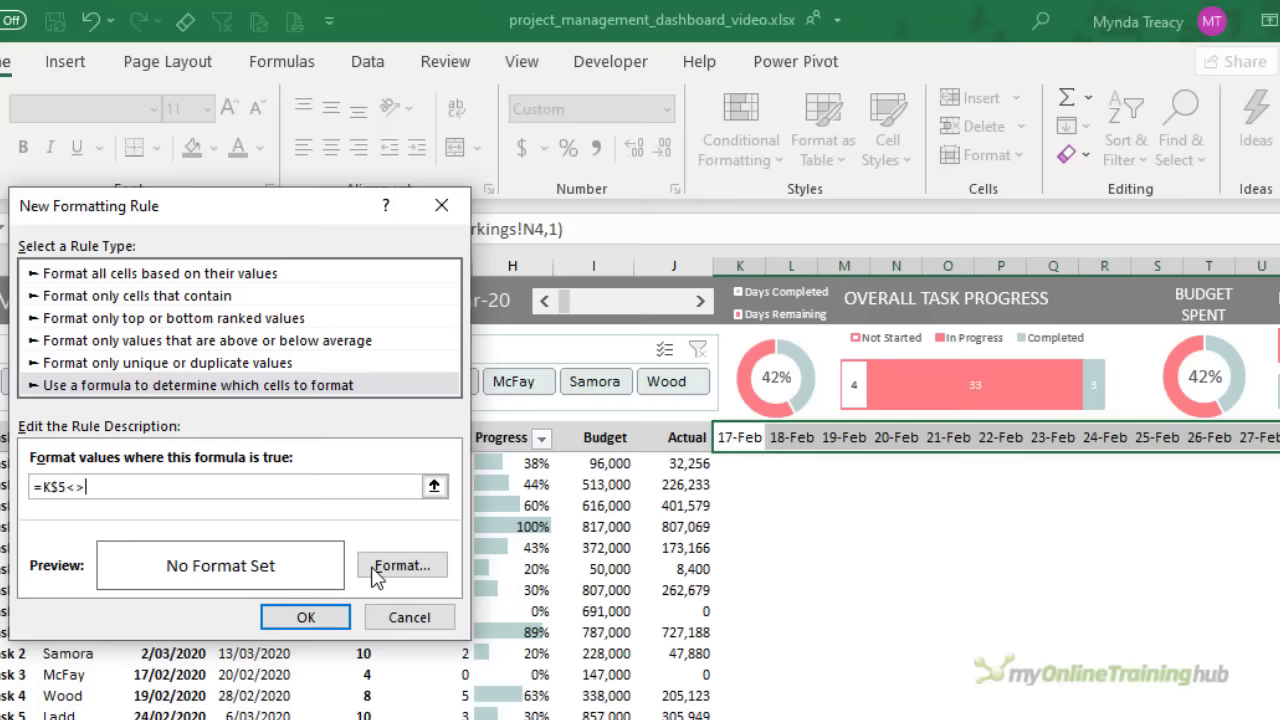
text("")
Format the rule with grey fill and white left and right borders, and save it
click(382, 566)
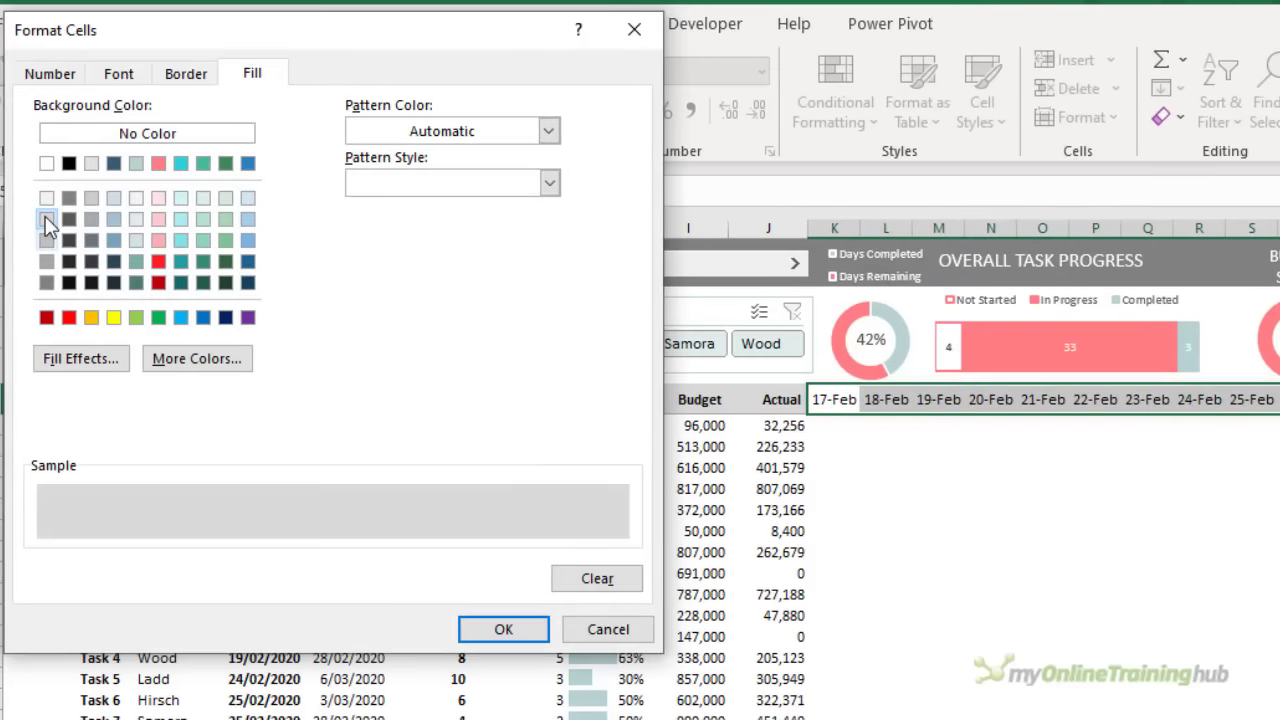
click(185, 74)
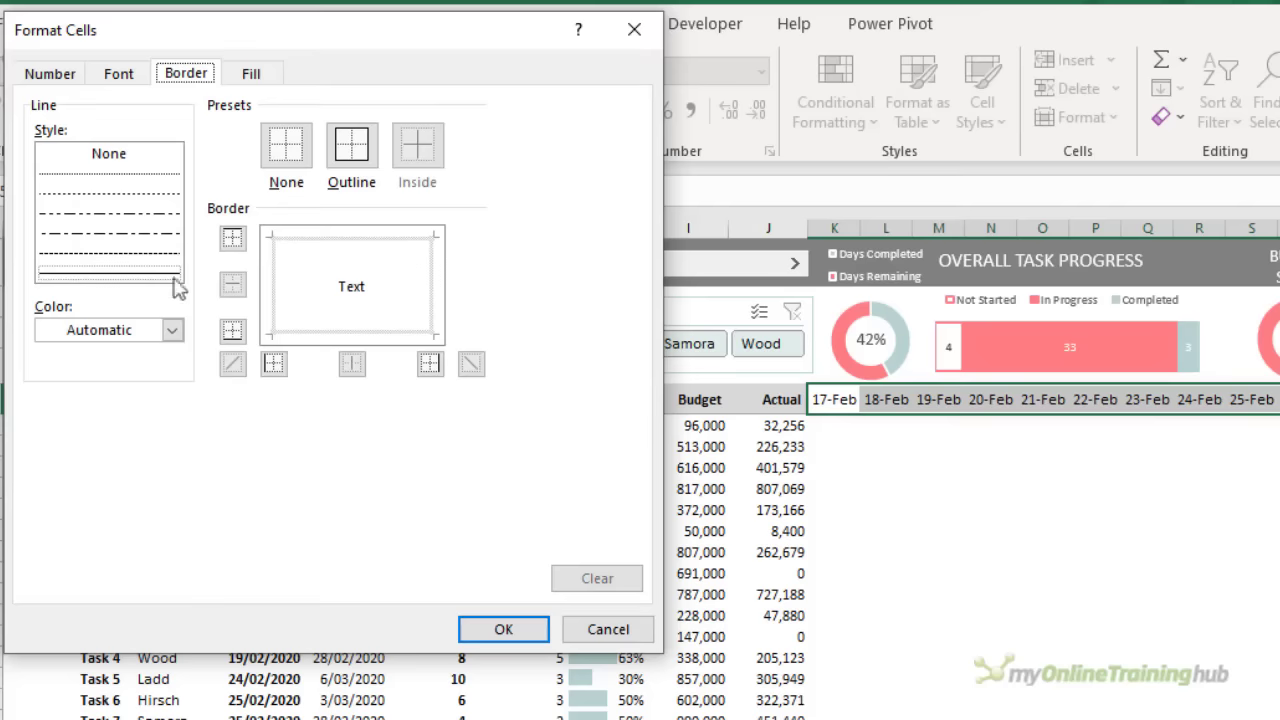
click(172, 330)
click(47, 428)
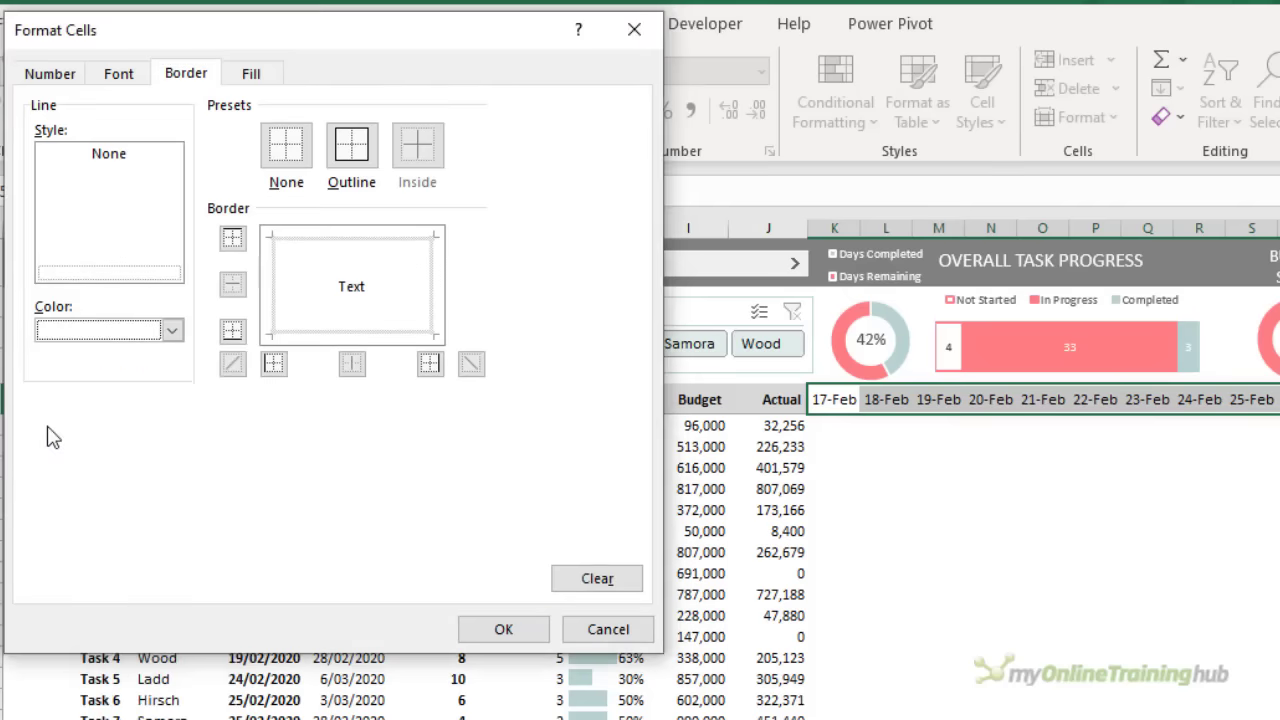
click(279, 292)
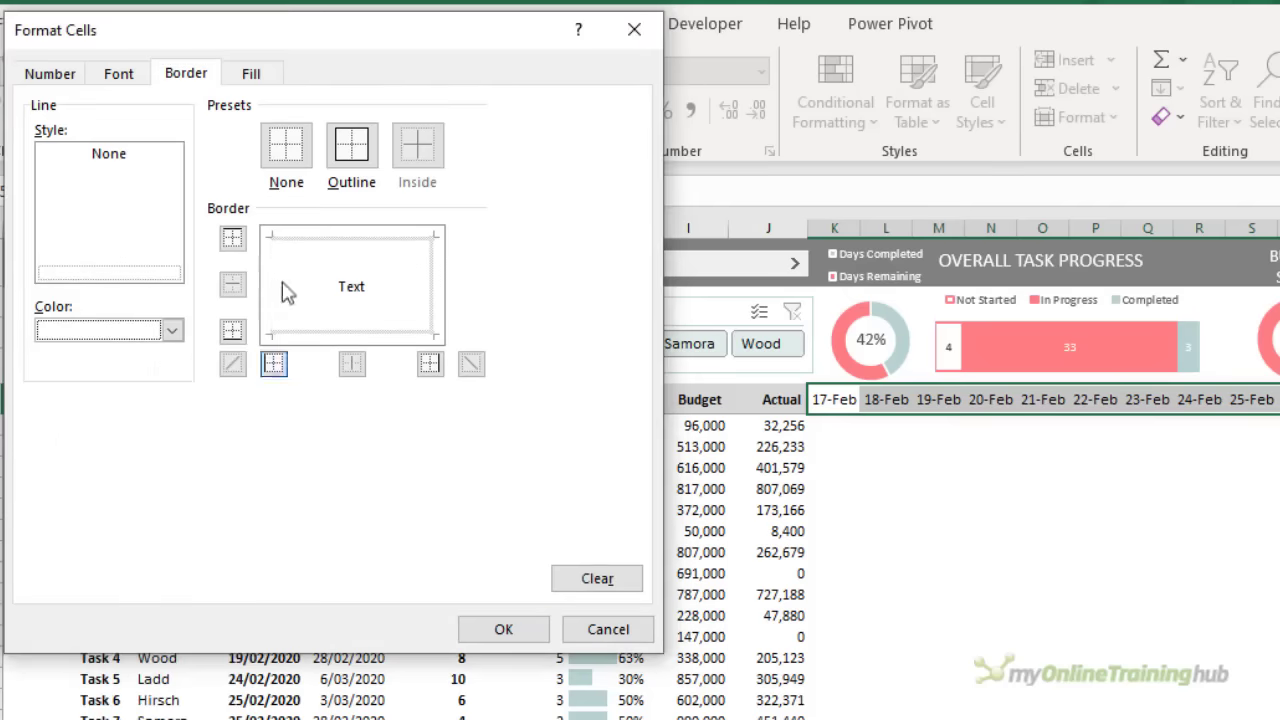
click(435, 286)
click(503, 631)
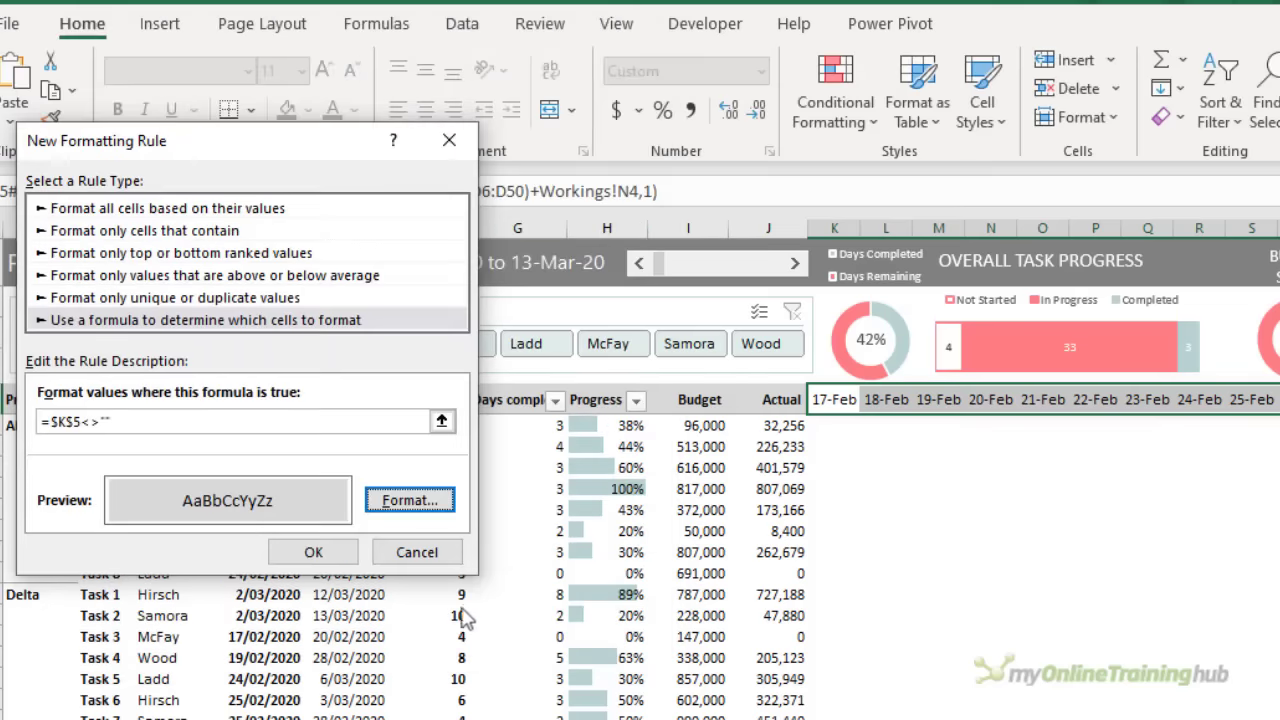
click(347, 557)
Freeze panes at A6 so rows 1-5 stay visible
click(868, 446)
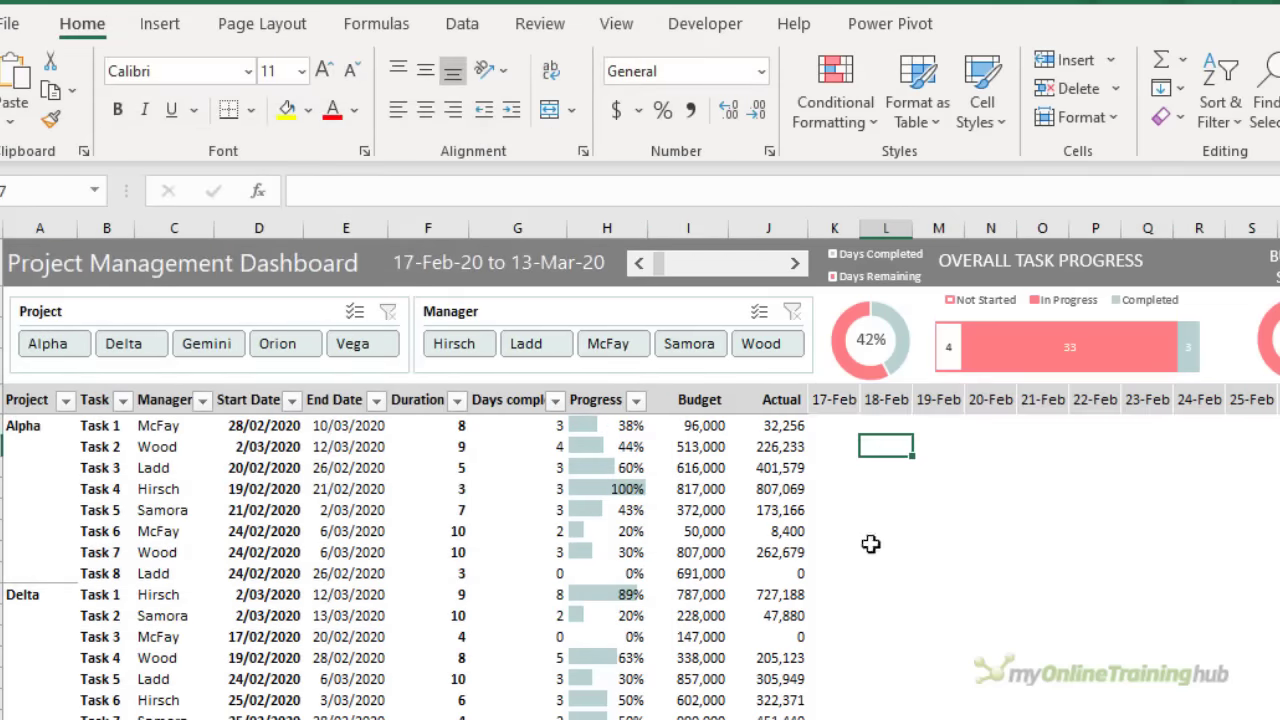
click(30, 428)
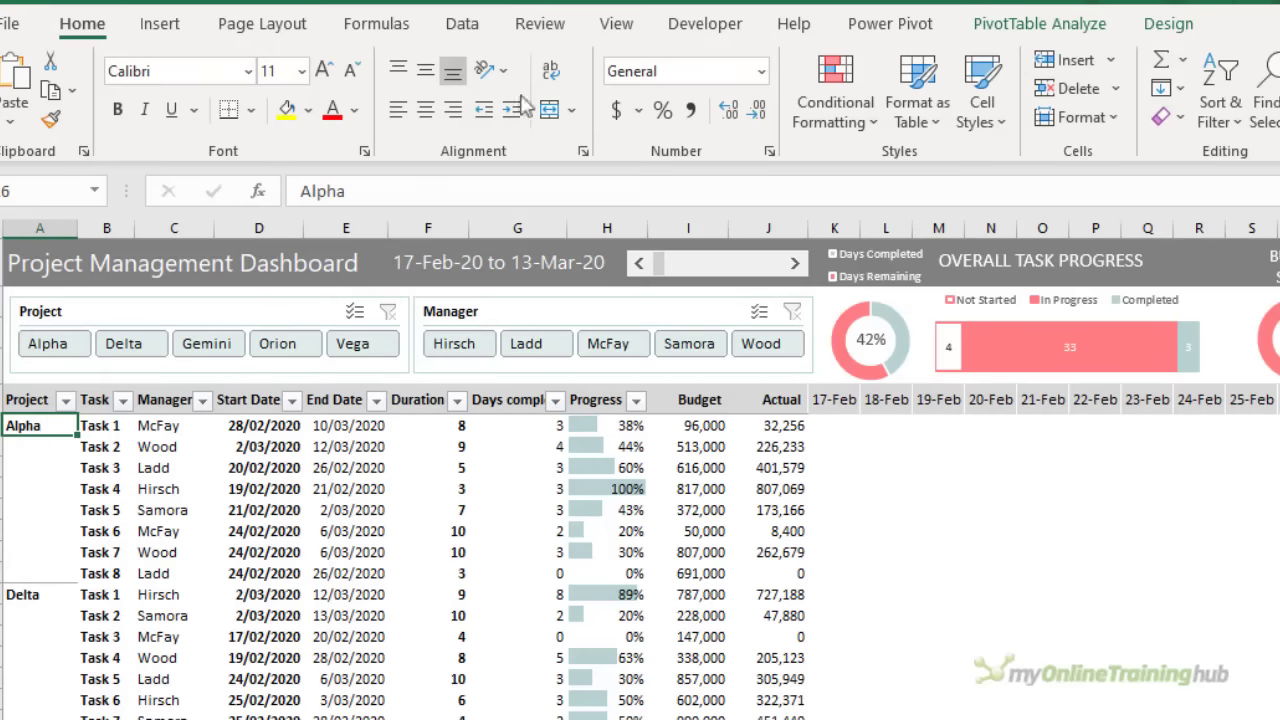
click(617, 27)
click(822, 111)
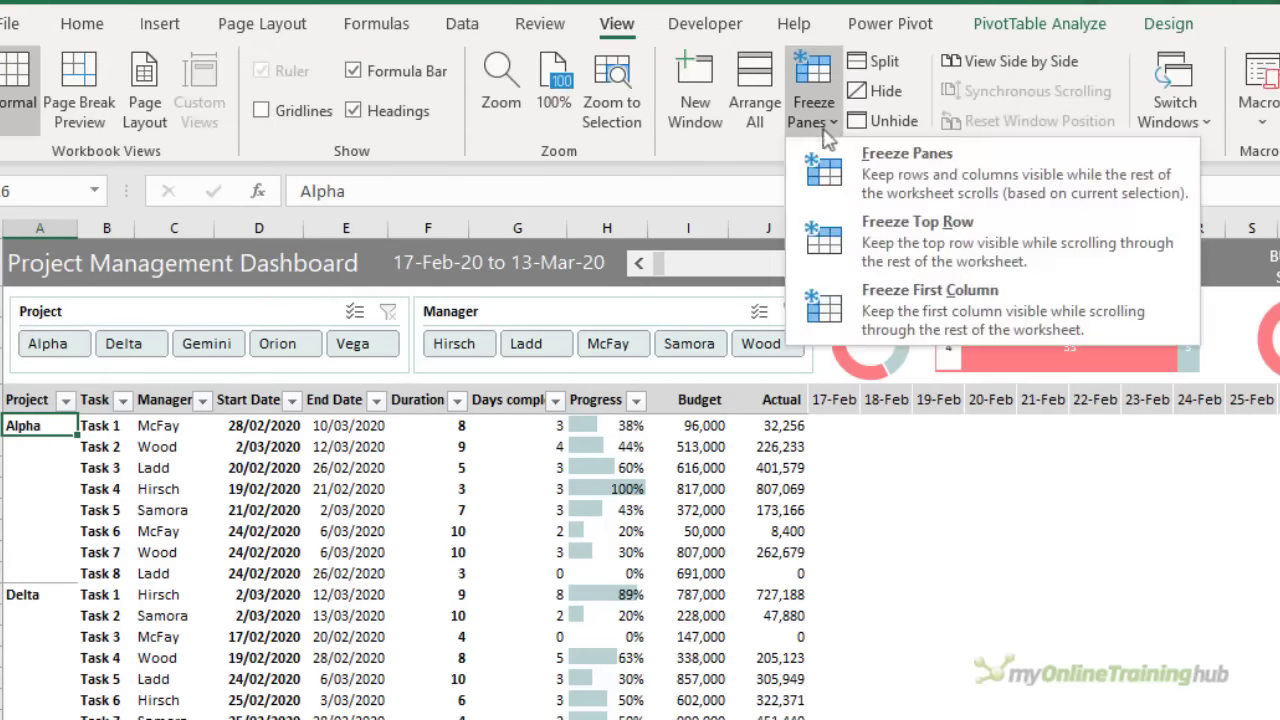
click(826, 174)
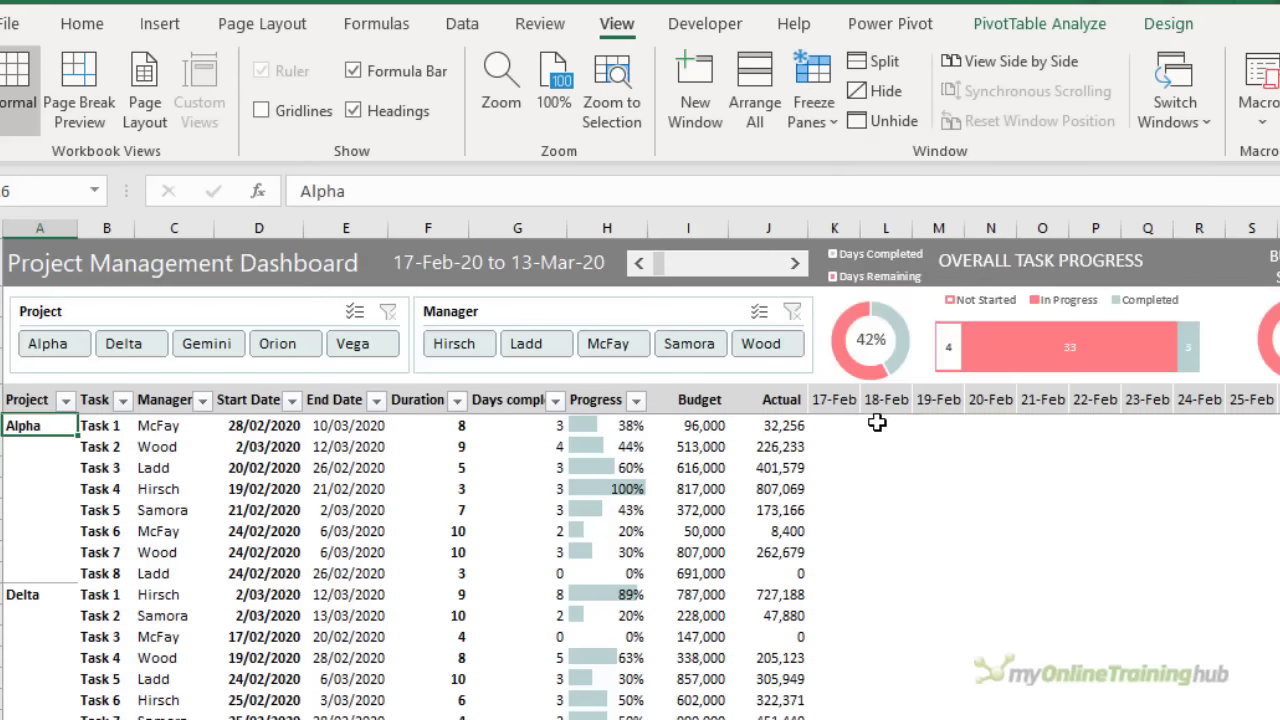
scroll(876, 423, down, 8)
scroll(876, 423, up, 8)
click(1183, 392)
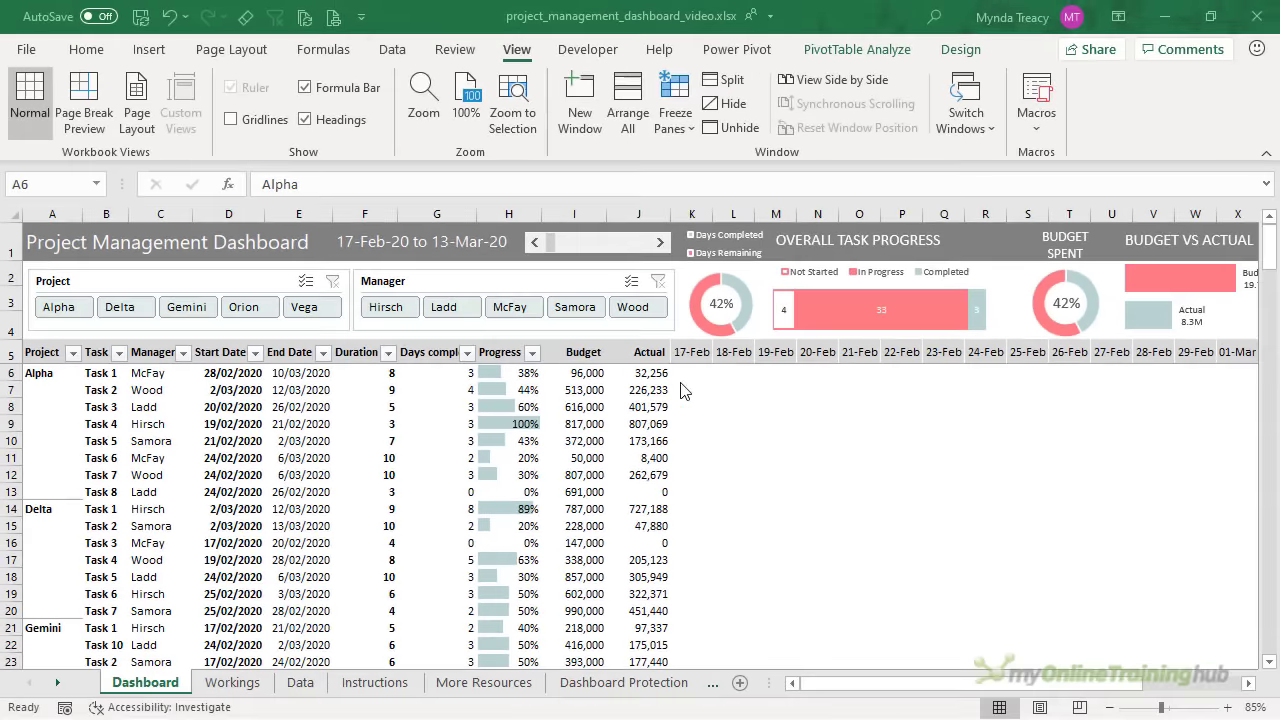
Select the Gantt grid range K6:AJ50
click(697, 371)
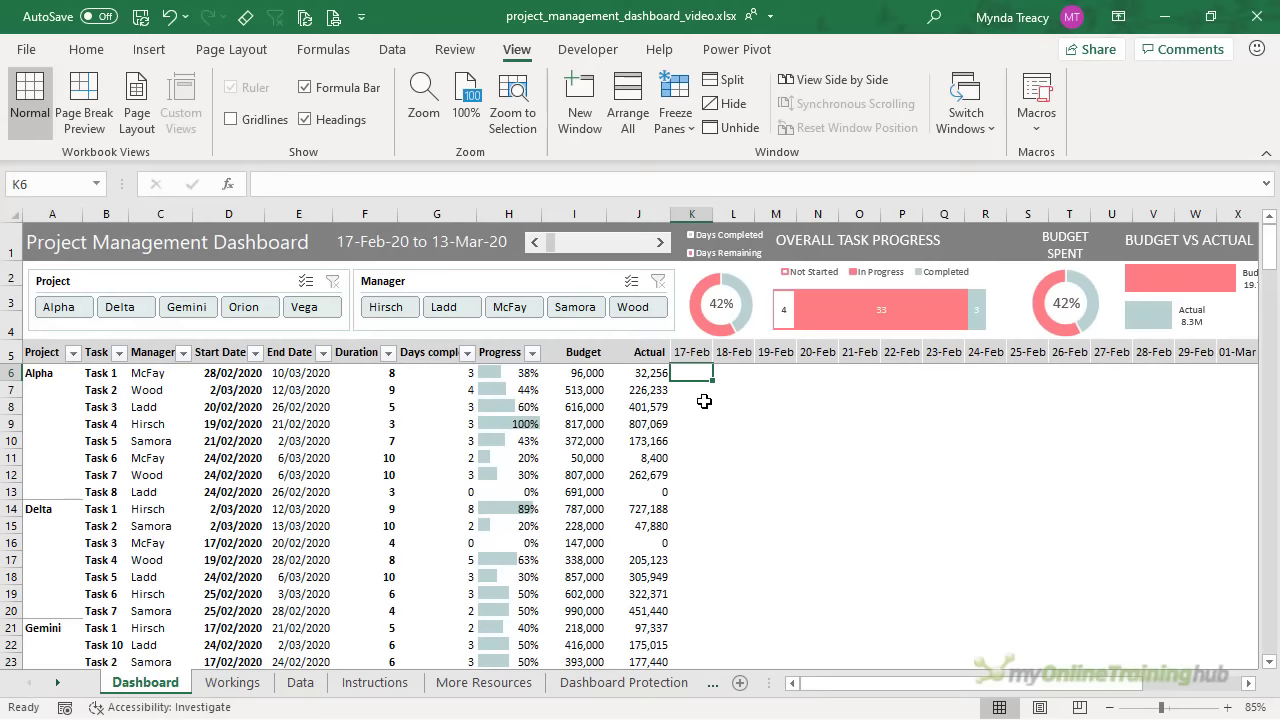
scroll(704, 401, down, 12)
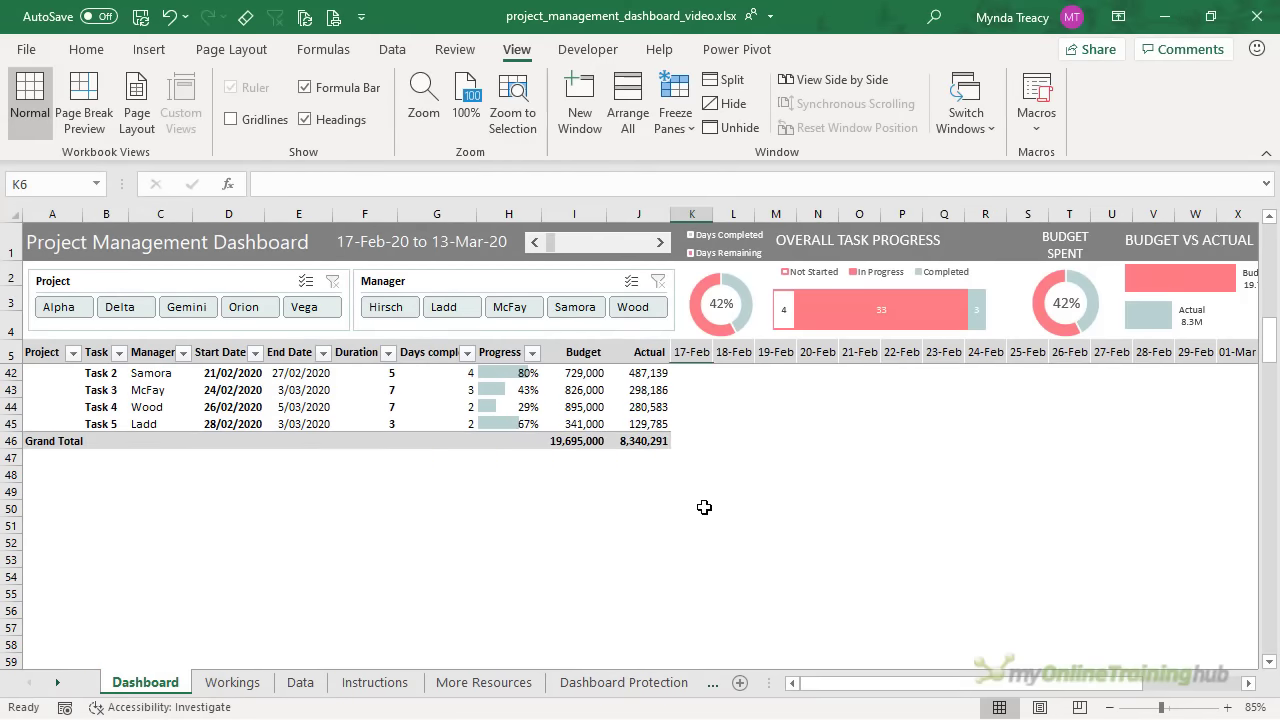
shift+click(704, 507)
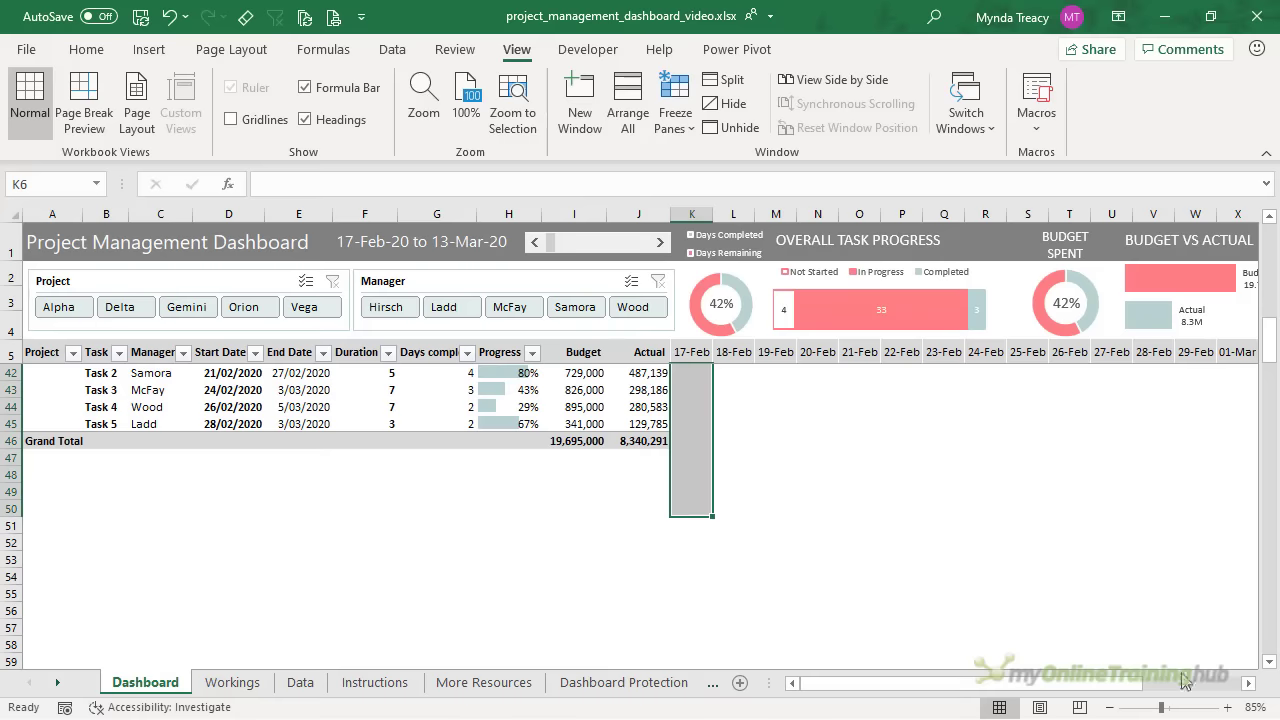
click(1210, 682)
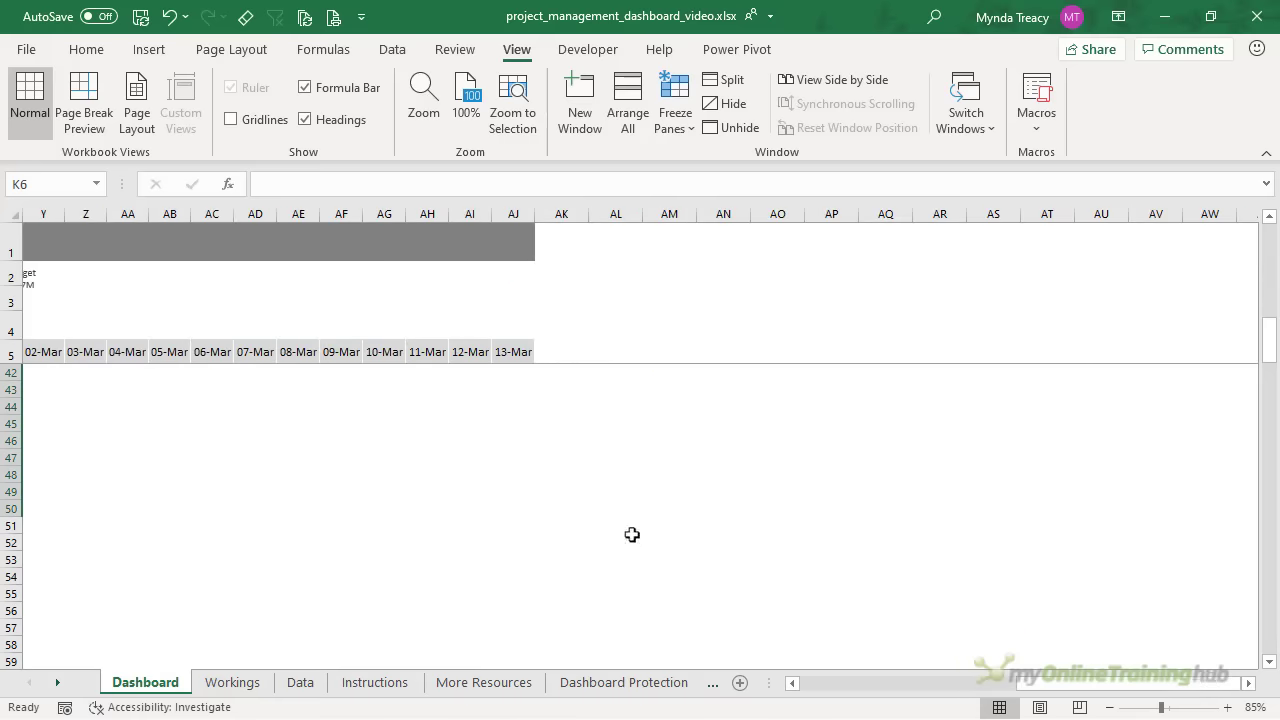
shift+click(522, 511)
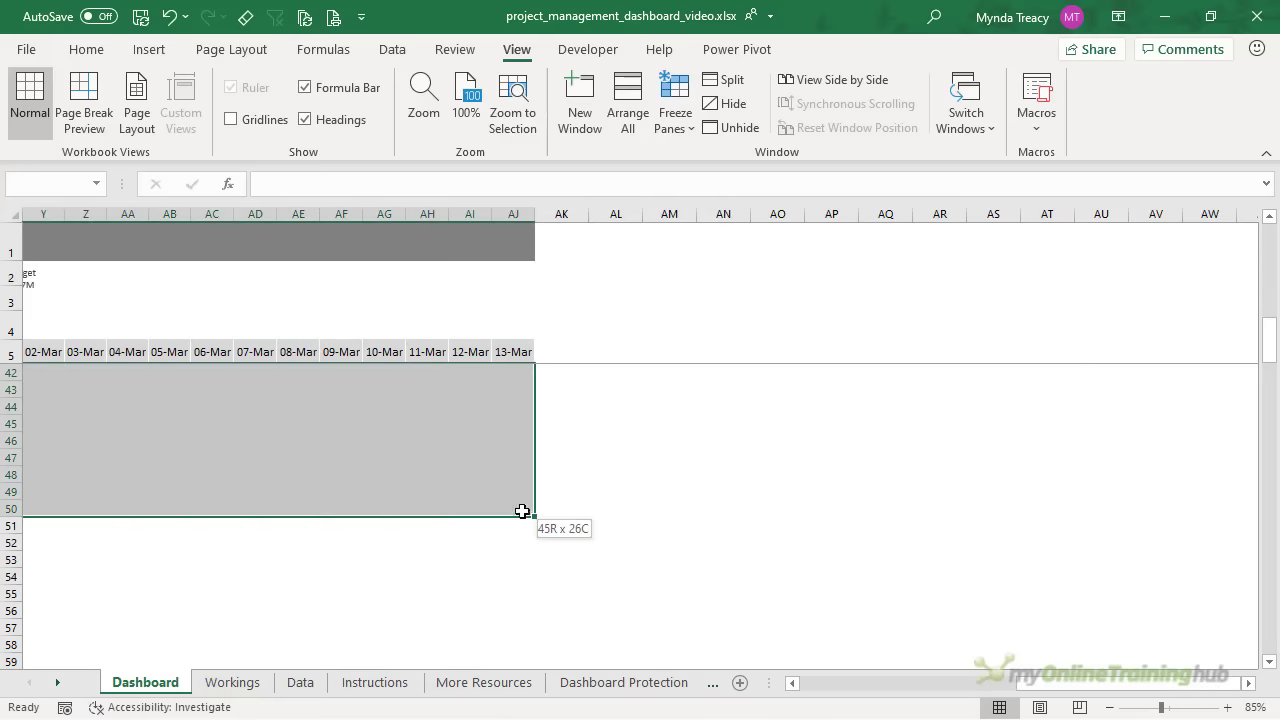
click(829, 686)
scroll(795, 683, up, 5)
scroll(789, 659, down, 3)
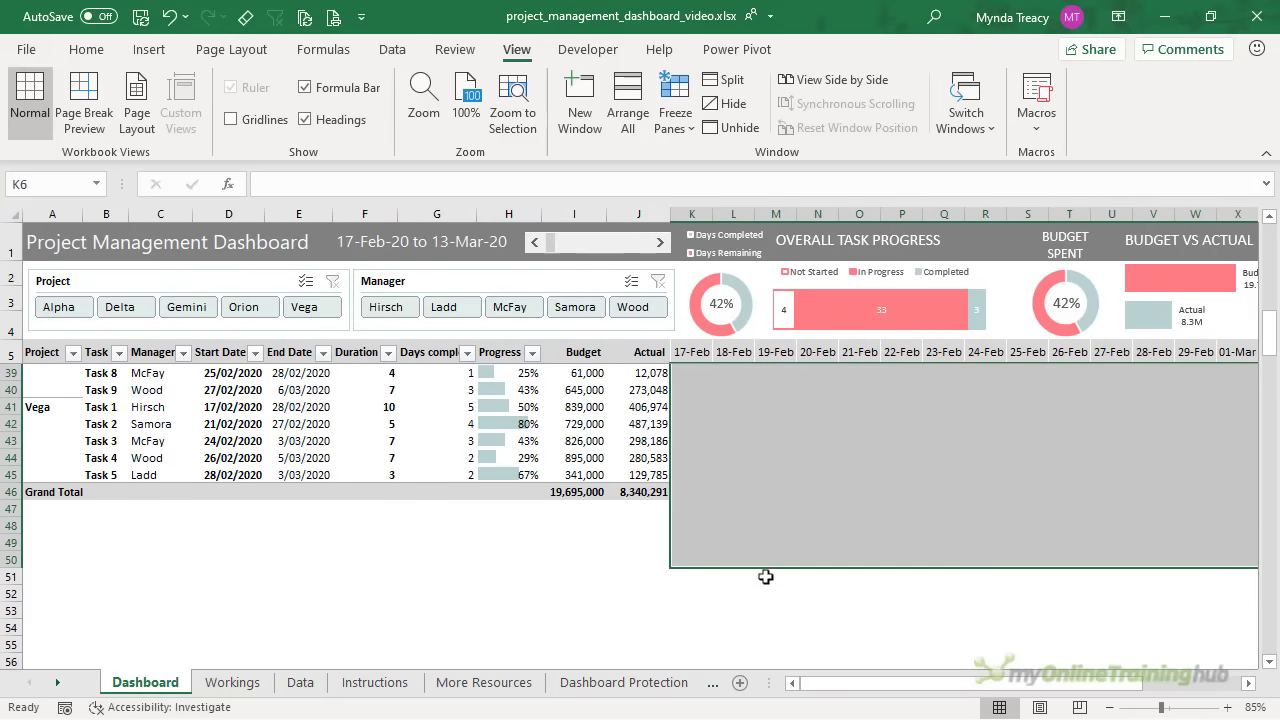
scroll(736, 472, up, 1)
scroll(736, 472, up, 9)
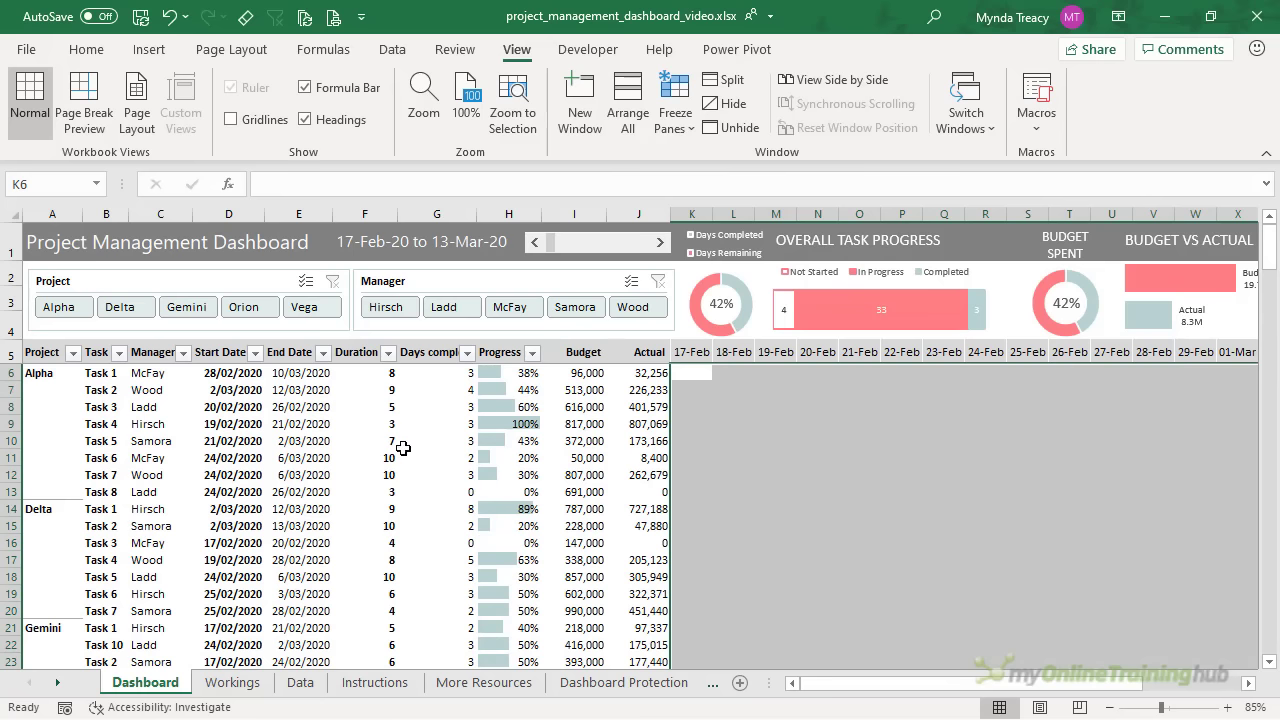
Start a new formula-based conditional formatting rule, moving its dialog off the timeline
click(87, 49)
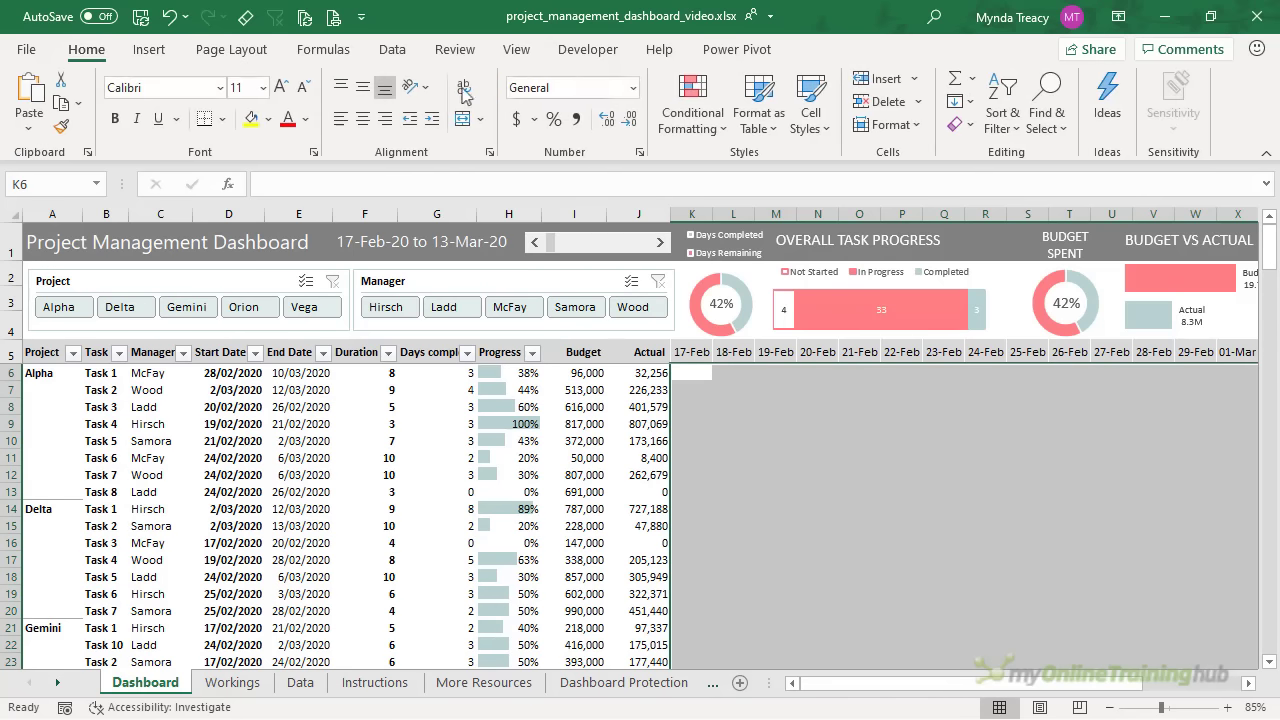
click(679, 118)
click(781, 400)
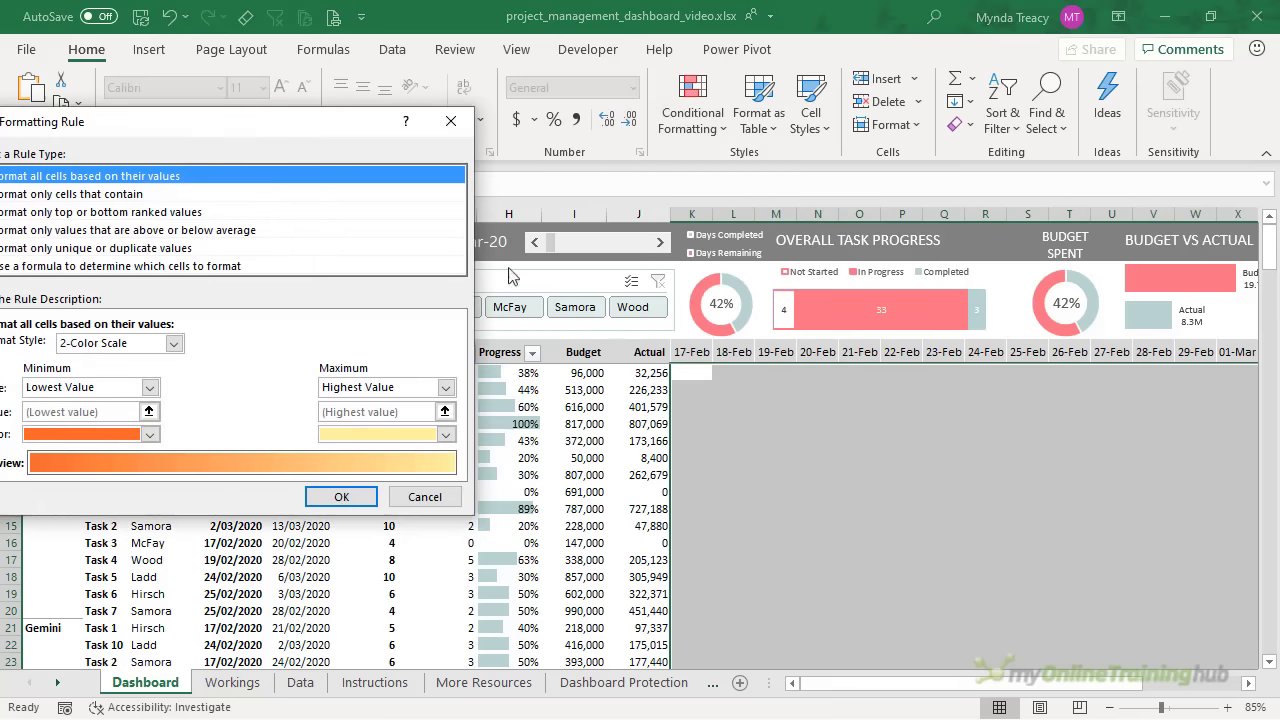
drag(181, 121, 318, 122)
click(213, 268)
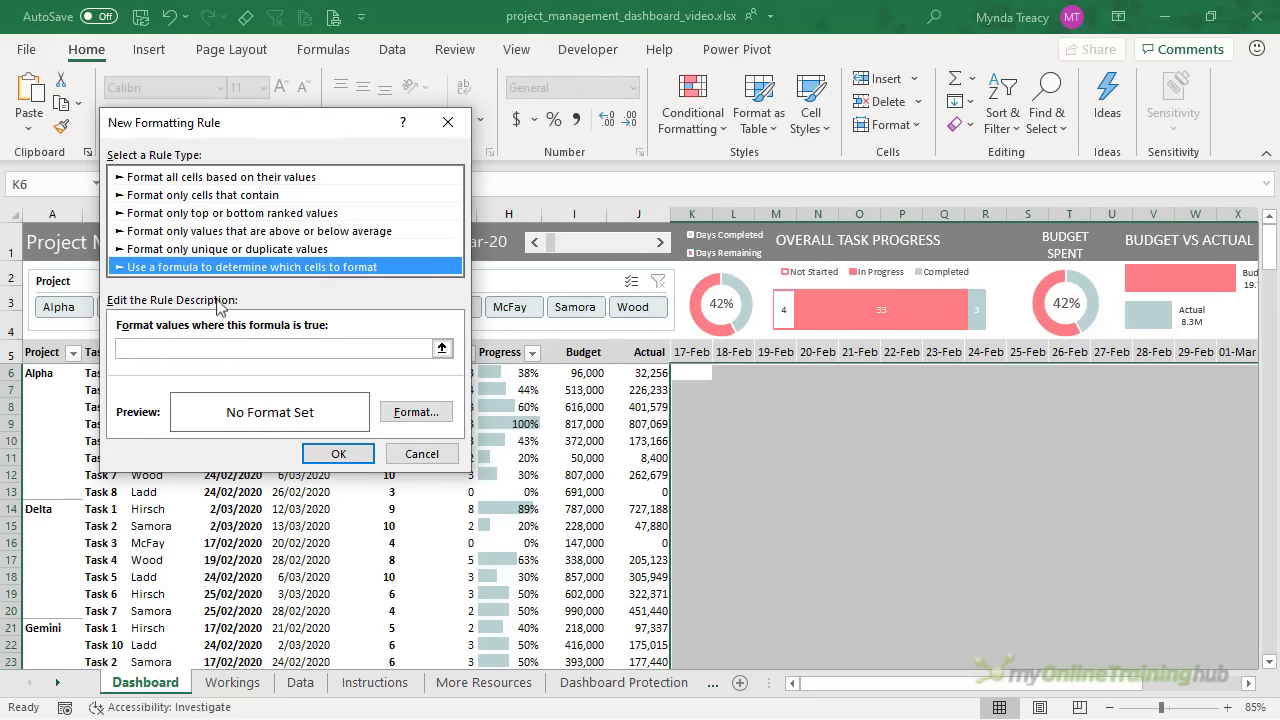
click(226, 347)
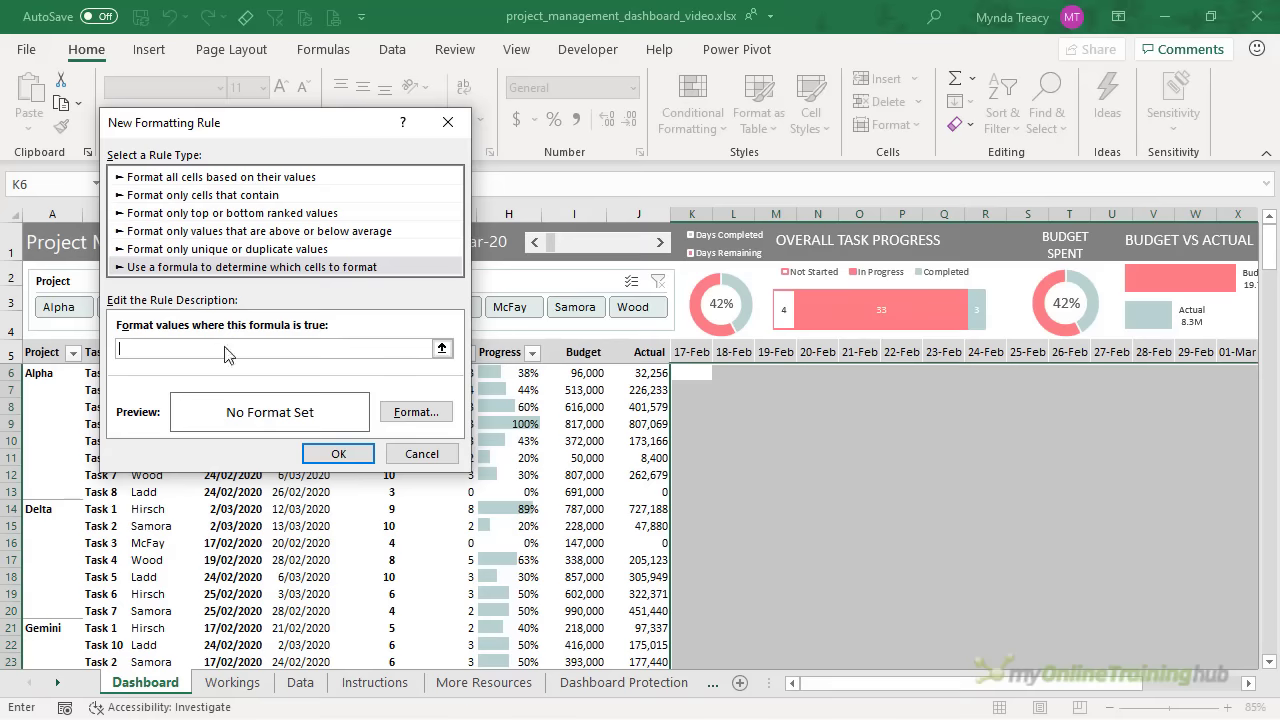
drag(250, 126, 1015, 187)
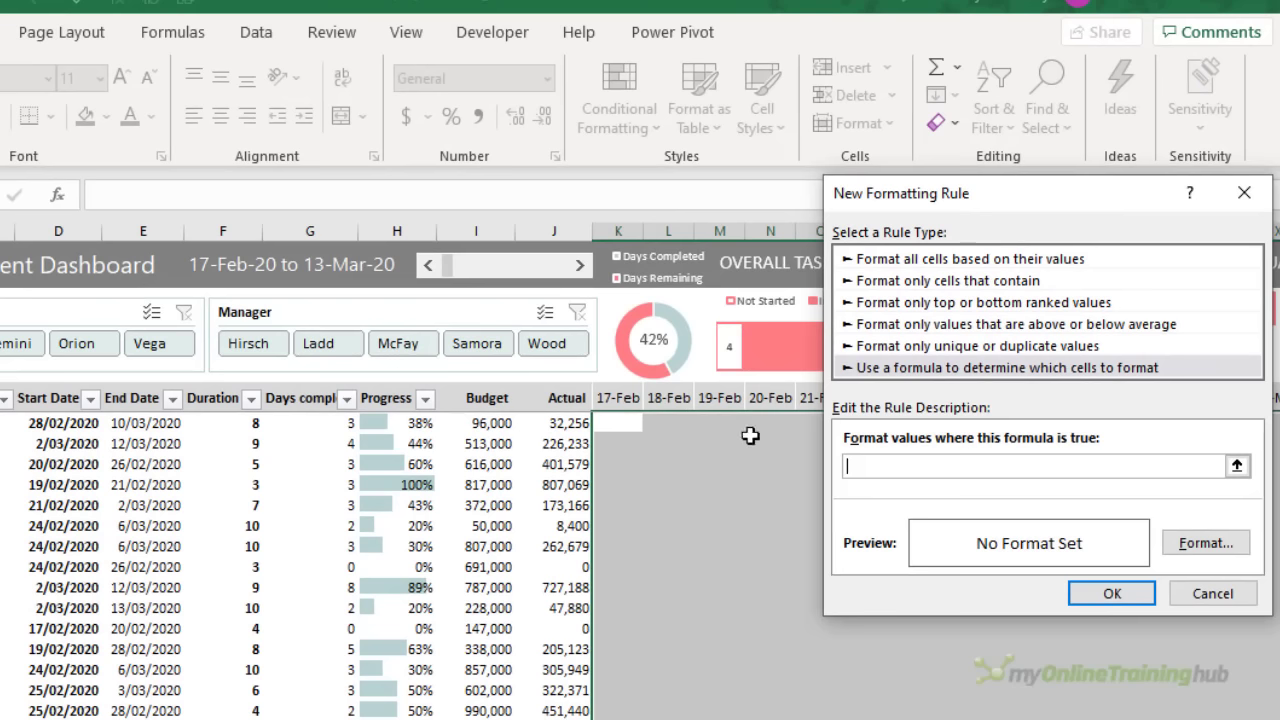
Enter the weekend rule formula =AND(WEEKDAY(K$5,2)>5,$B6<>"")
text(=AND(WEEKDAY()
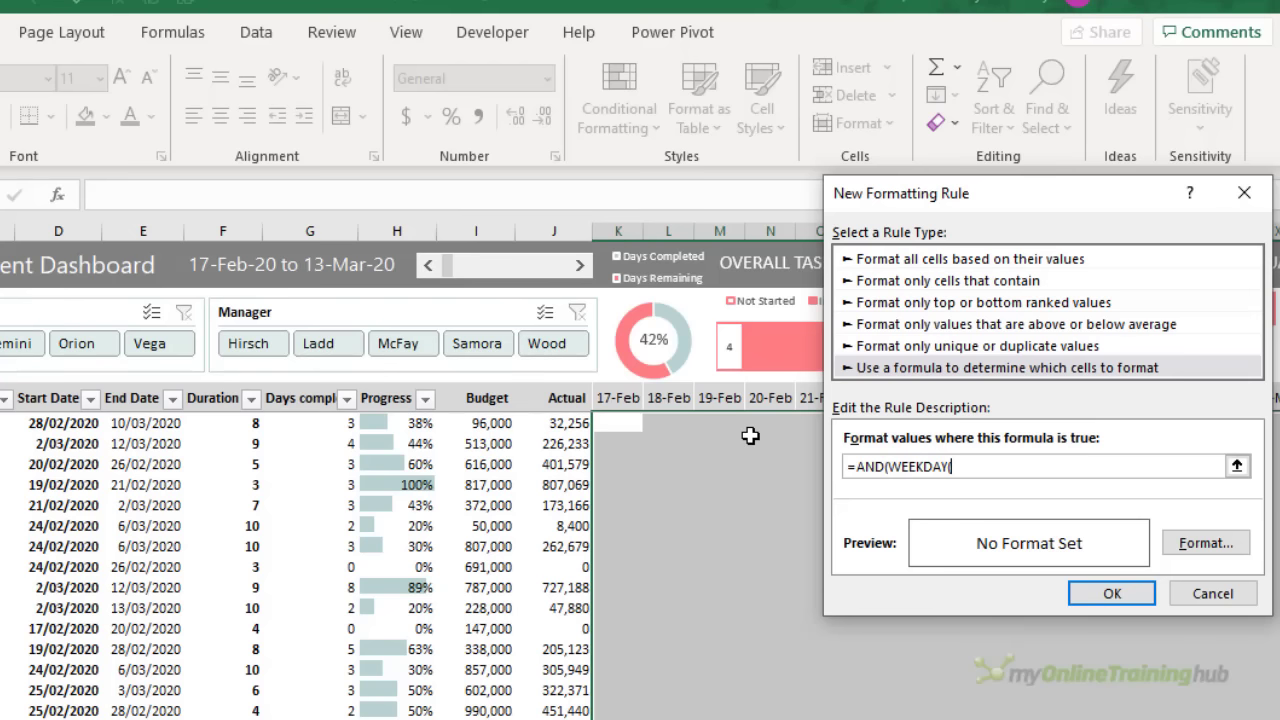
click(624, 398)
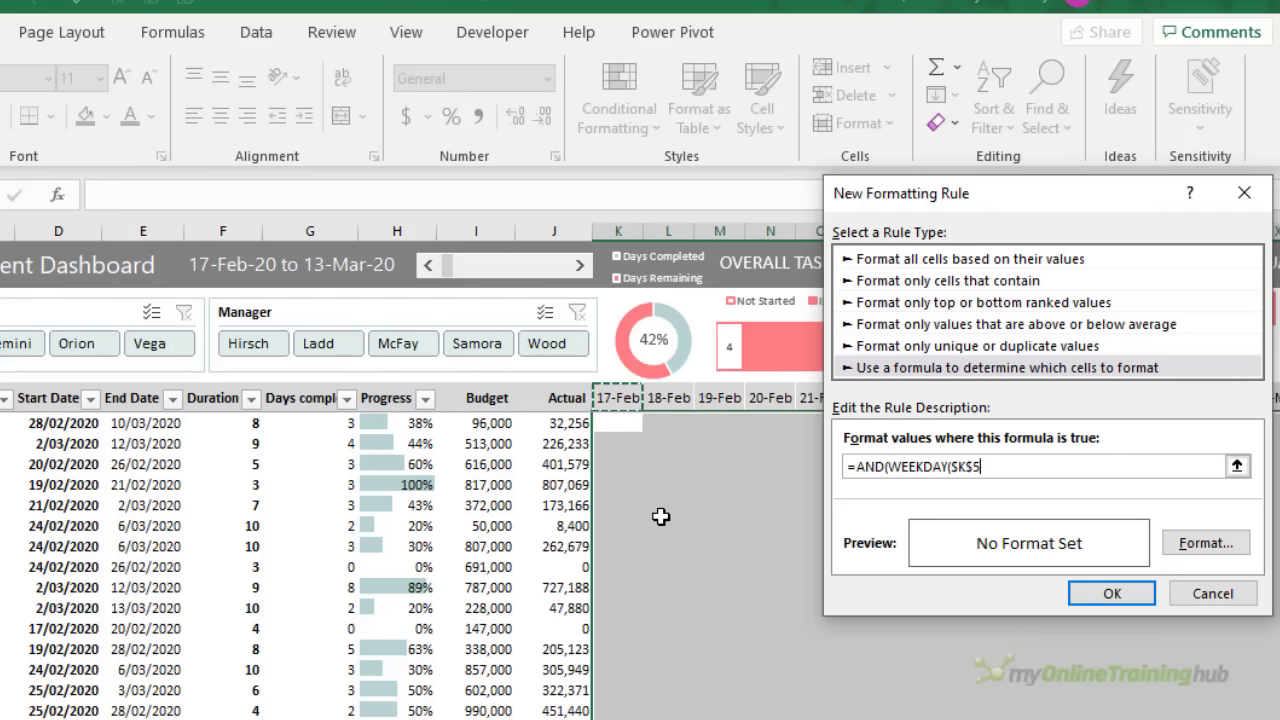
key(F4)
text(,2))
text(>5)
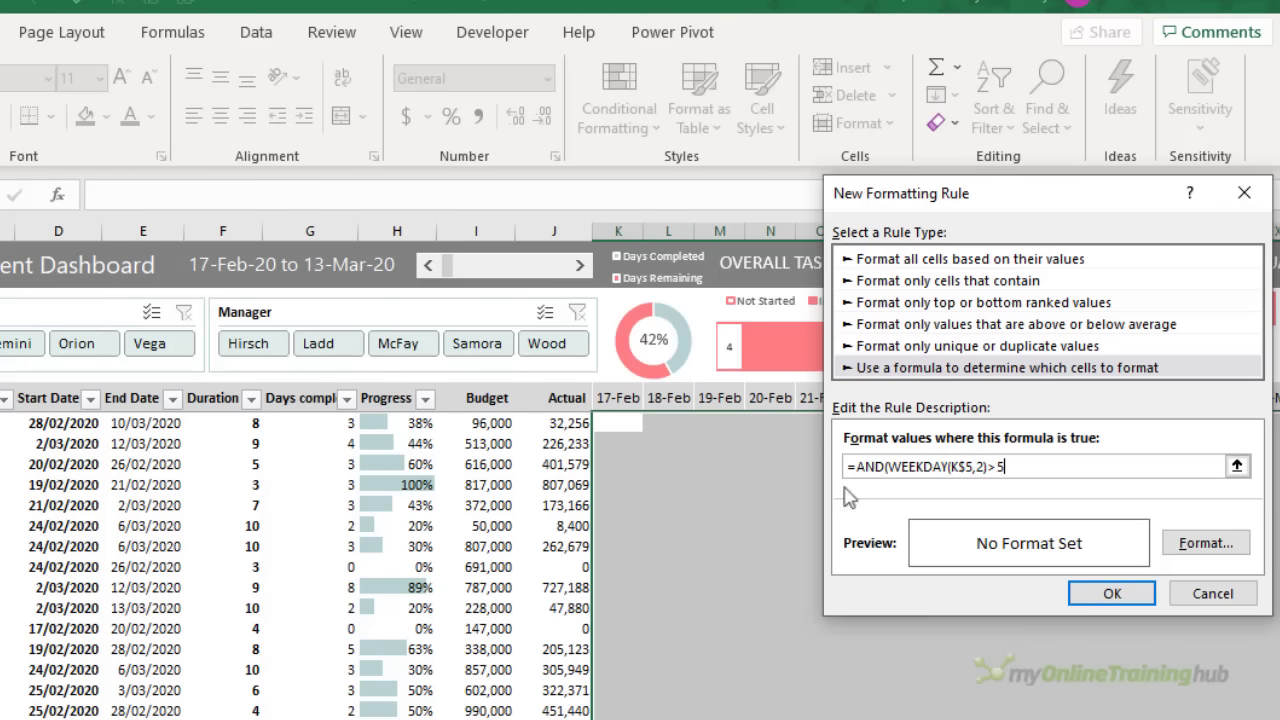
double_click(979, 466)
drag(1006, 467, 988, 467)
click(1005, 468)
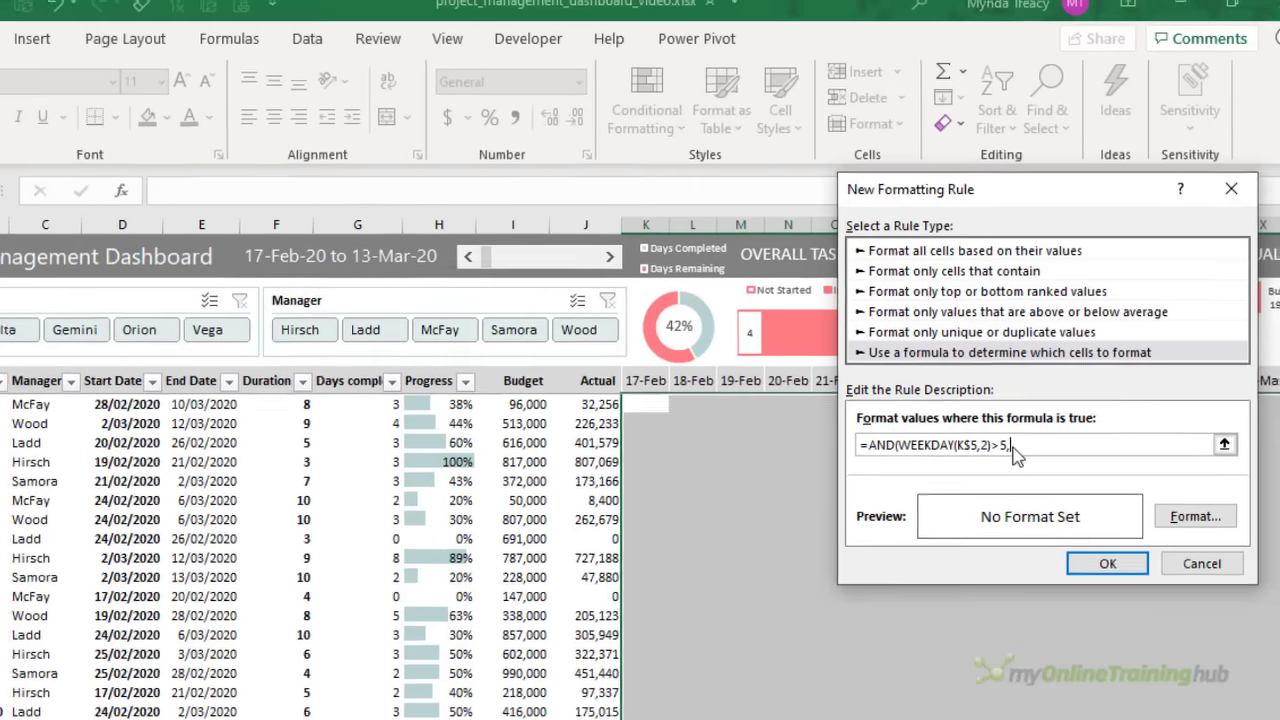
text(,)
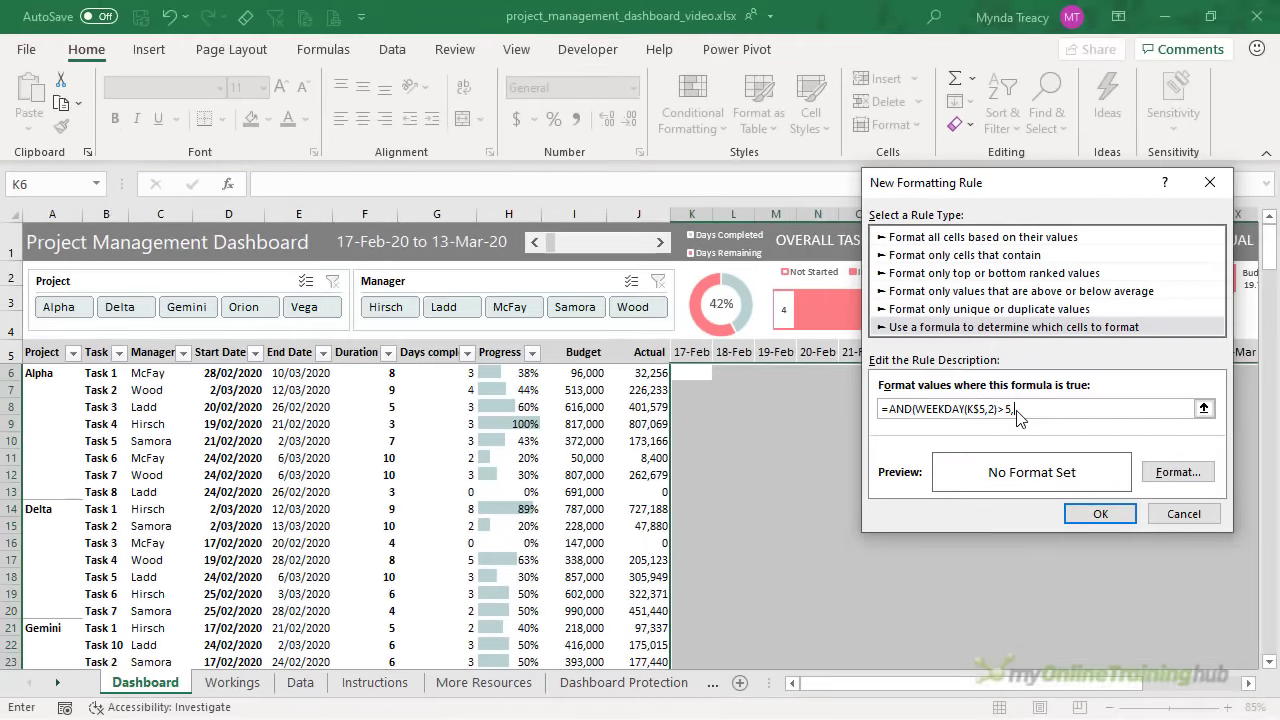
click(100, 373)
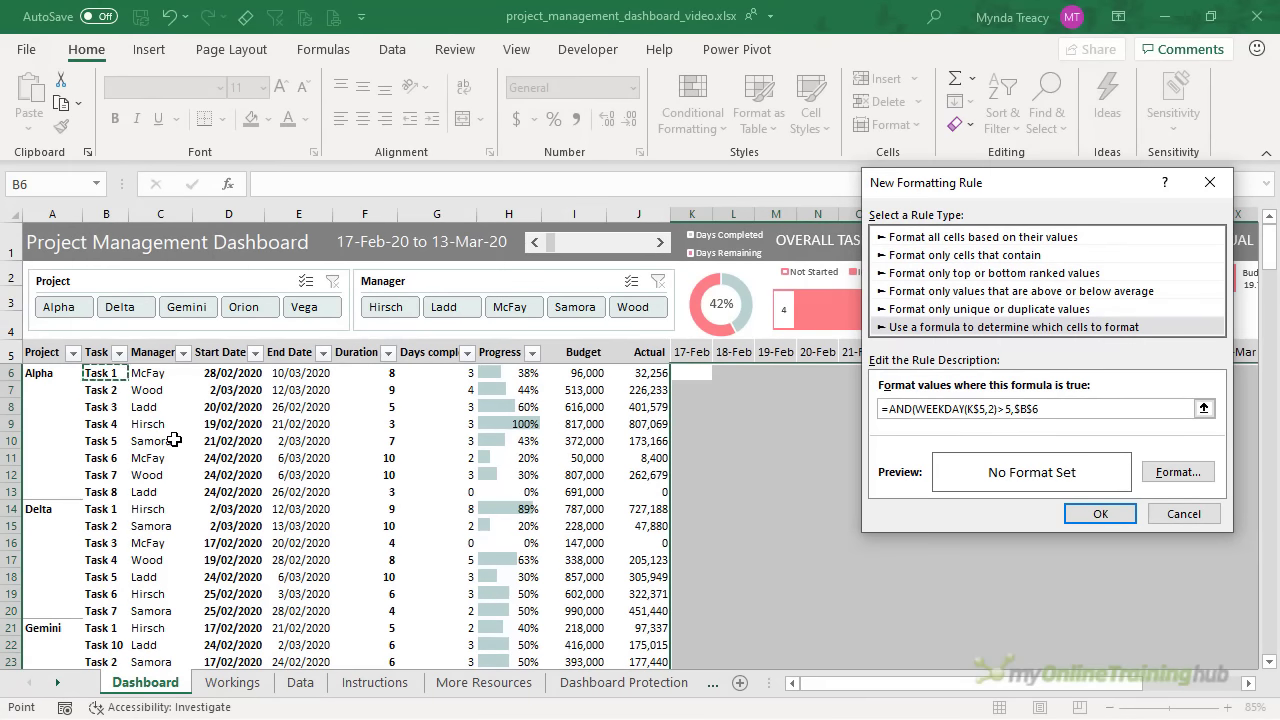
scroll(174, 434, down, 11)
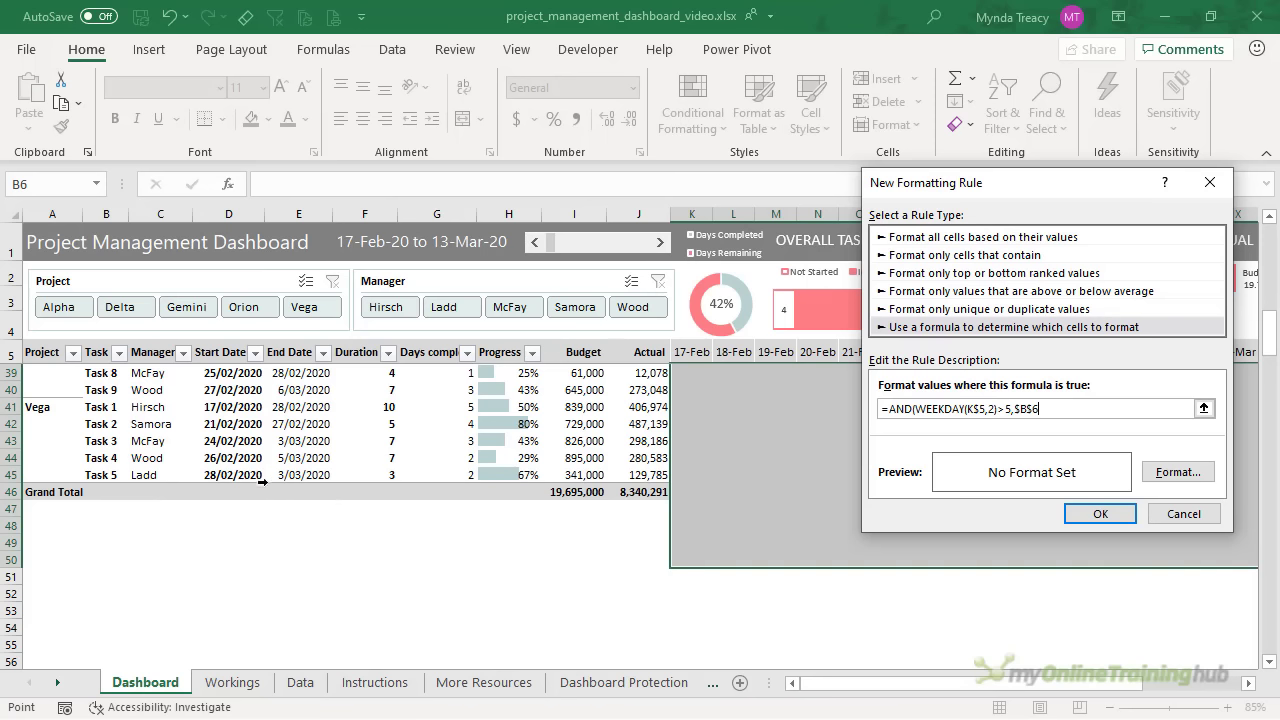
key(F4)
key(F4)
text(<>)
Give the rule a diagonal stripe fill pattern and apply it
click(1178, 471)
drag(243, 37, 372, 52)
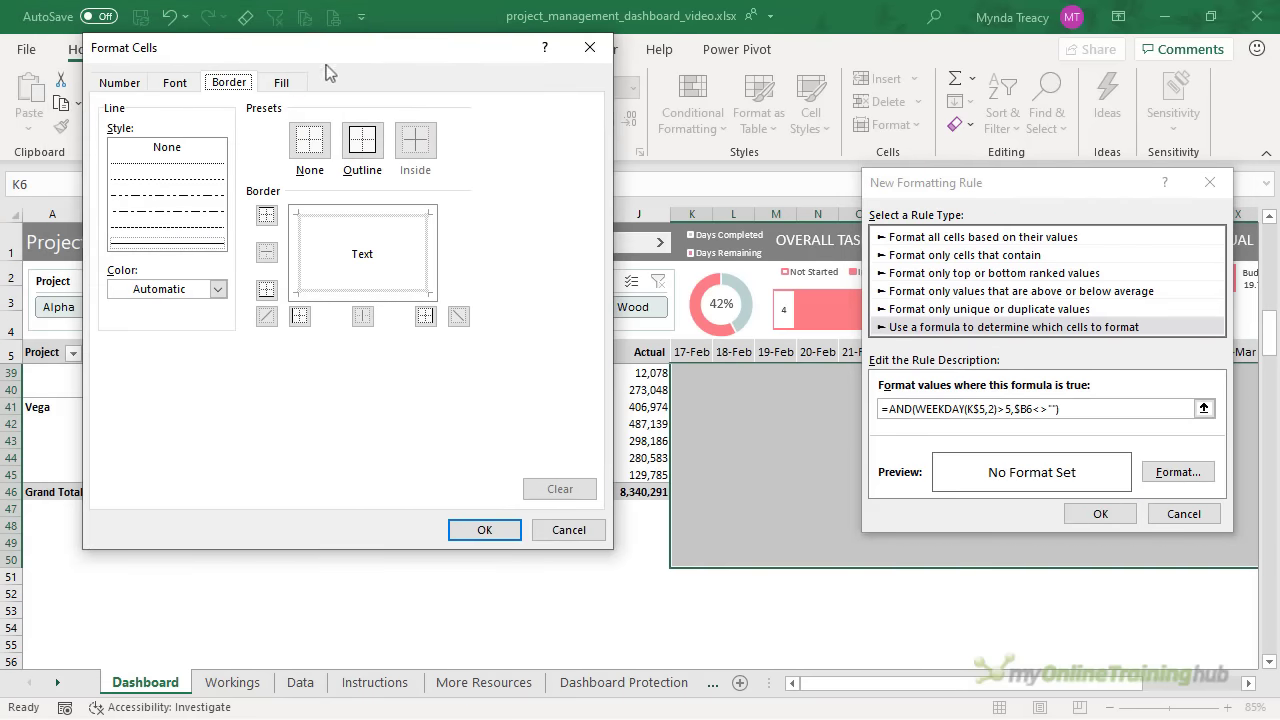
click(282, 82)
click(521, 170)
click(448, 250)
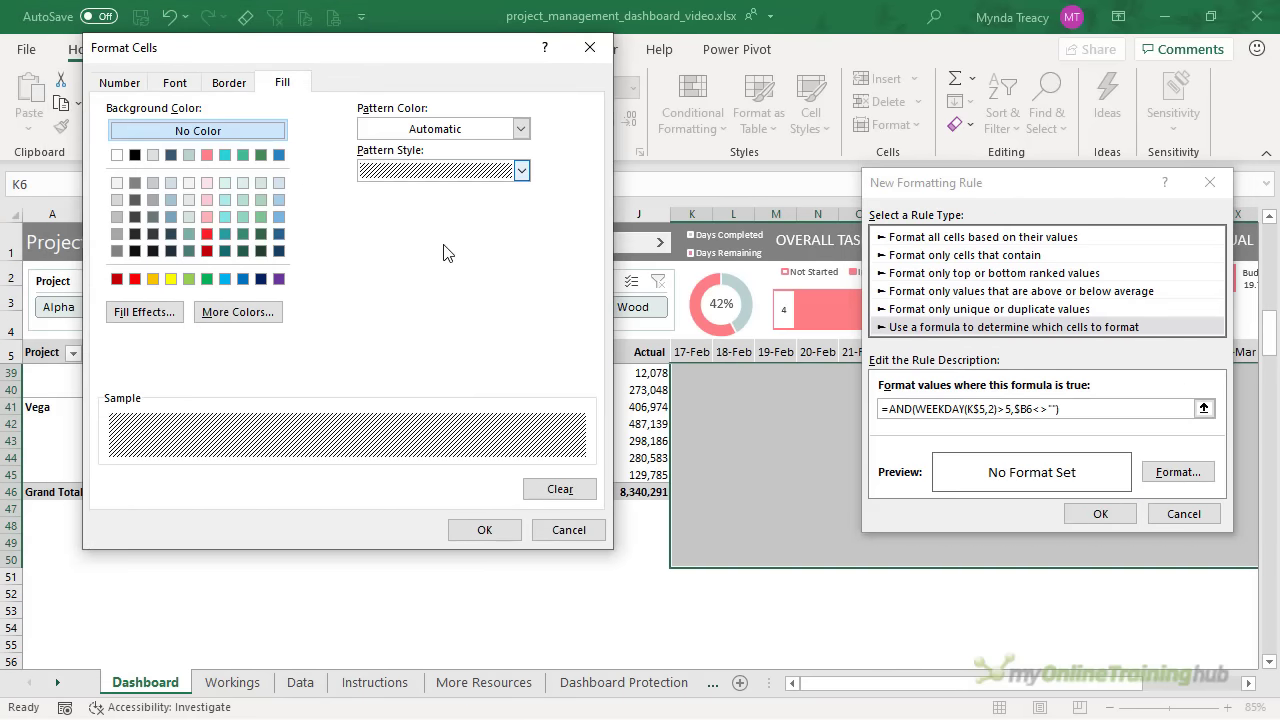
click(480, 534)
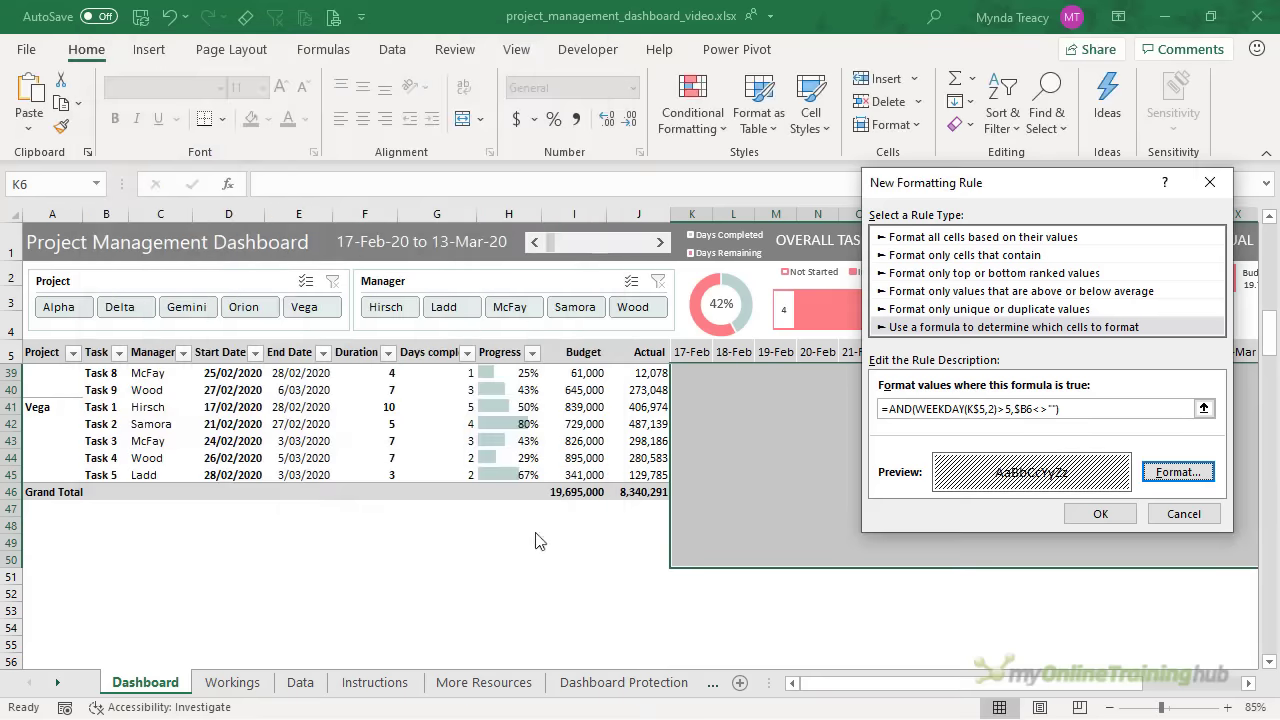
click(1083, 508)
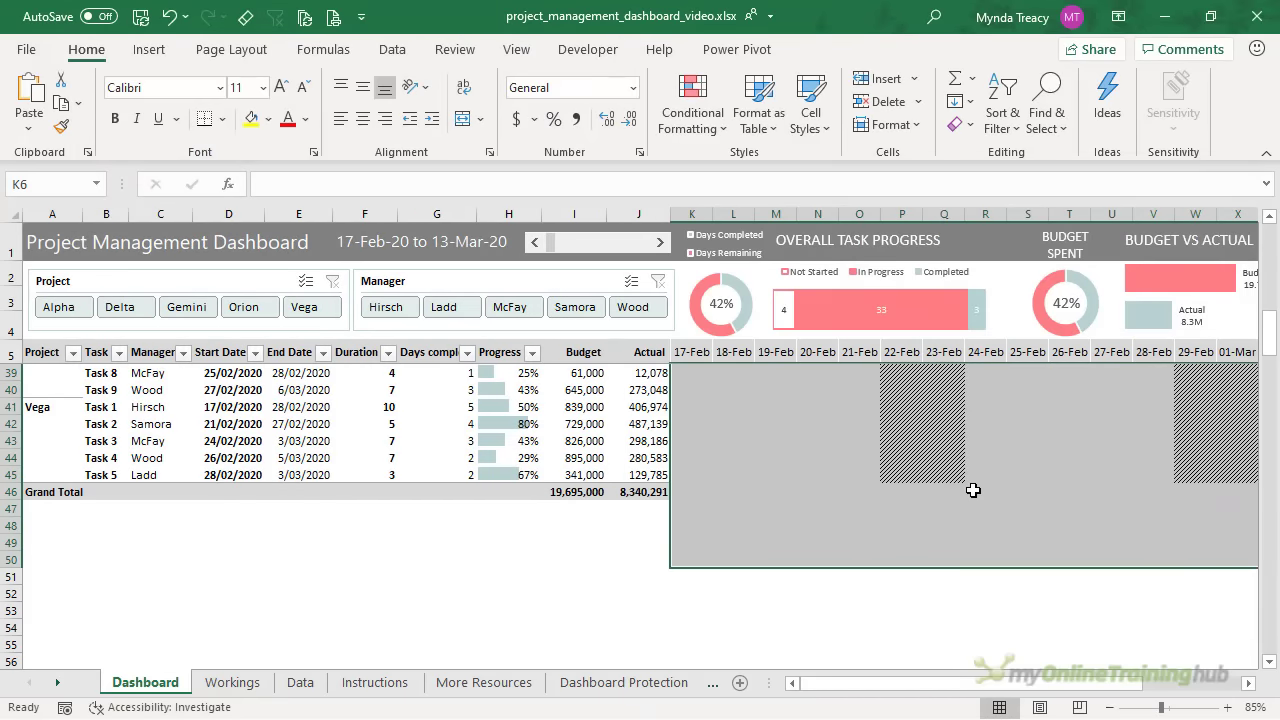
Start another formula rule beginning with the start-date test =AND(K$5>=$D6,
scroll(973, 490, up, 8)
scroll(973, 490, up, 3)
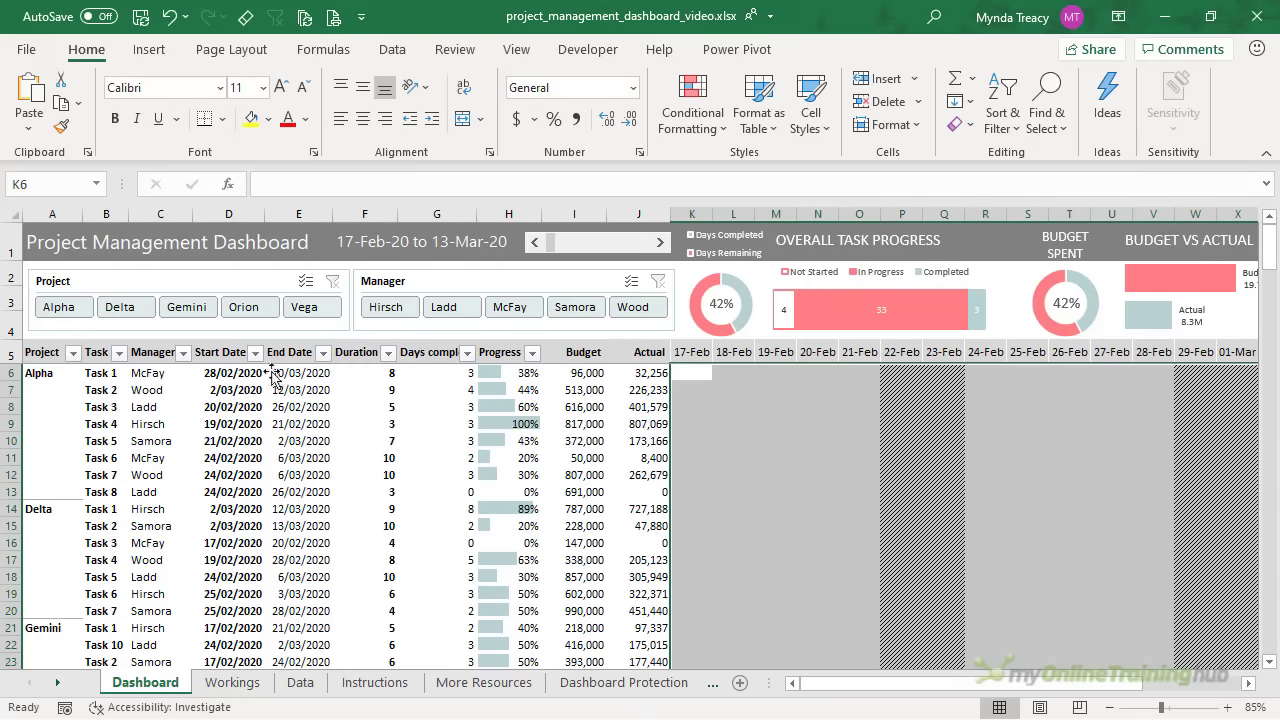
click(668, 120)
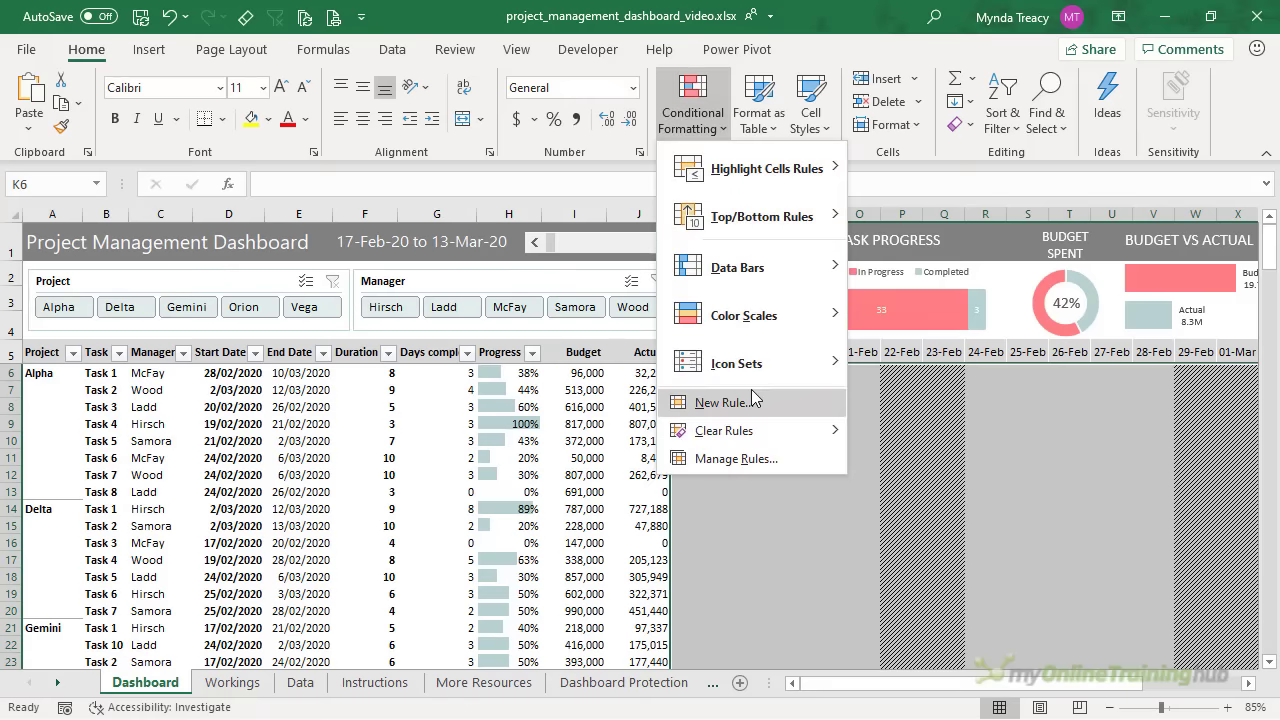
click(745, 400)
click(820, 305)
click(866, 388)
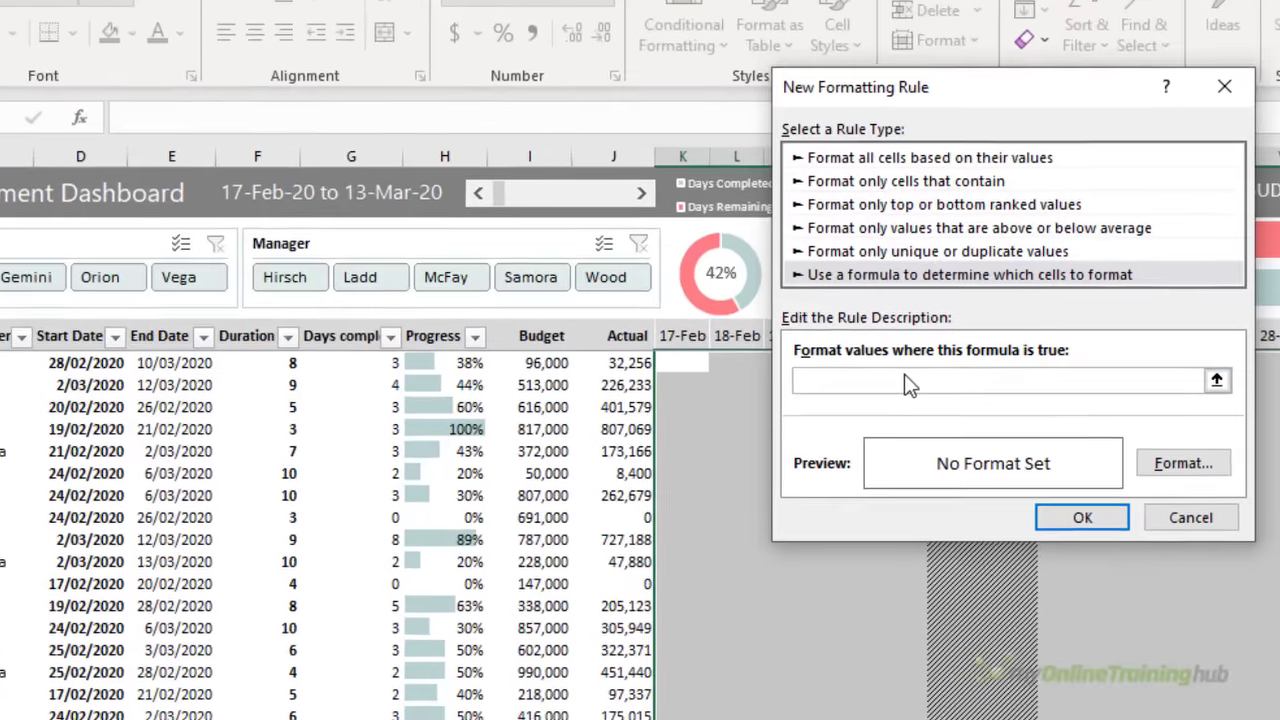
text(=A)
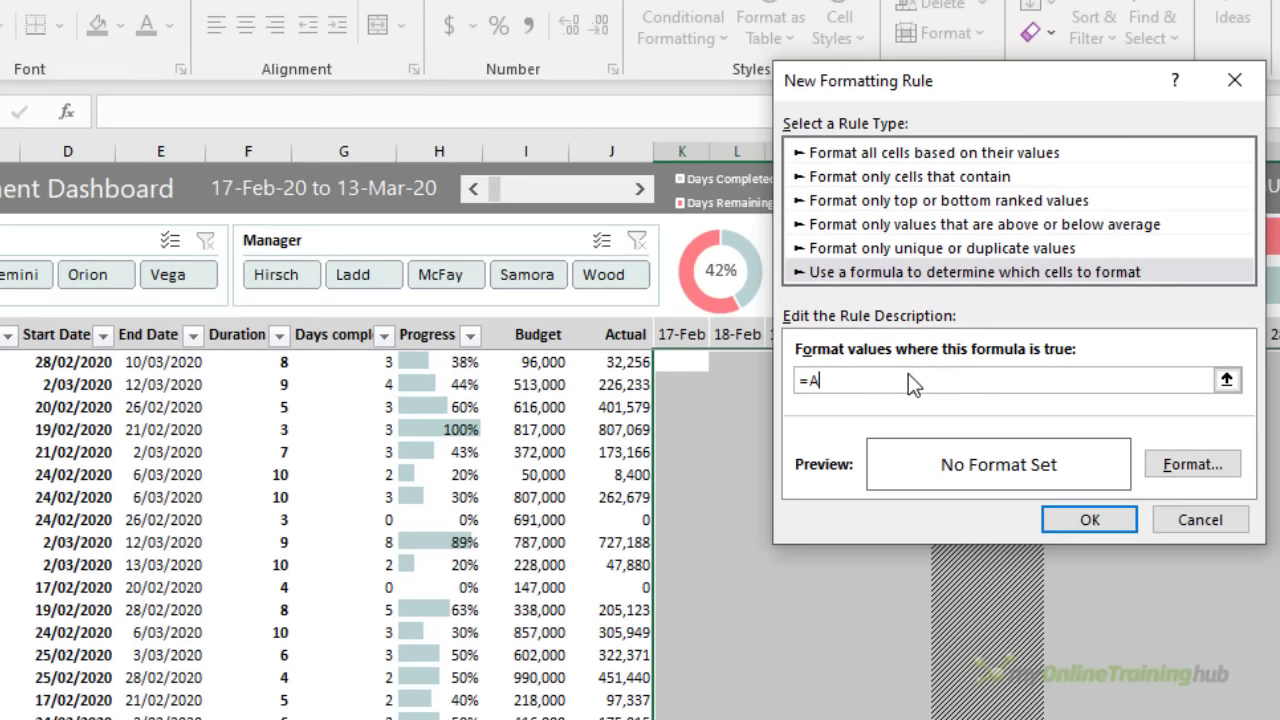
text(ND()
click(681, 334)
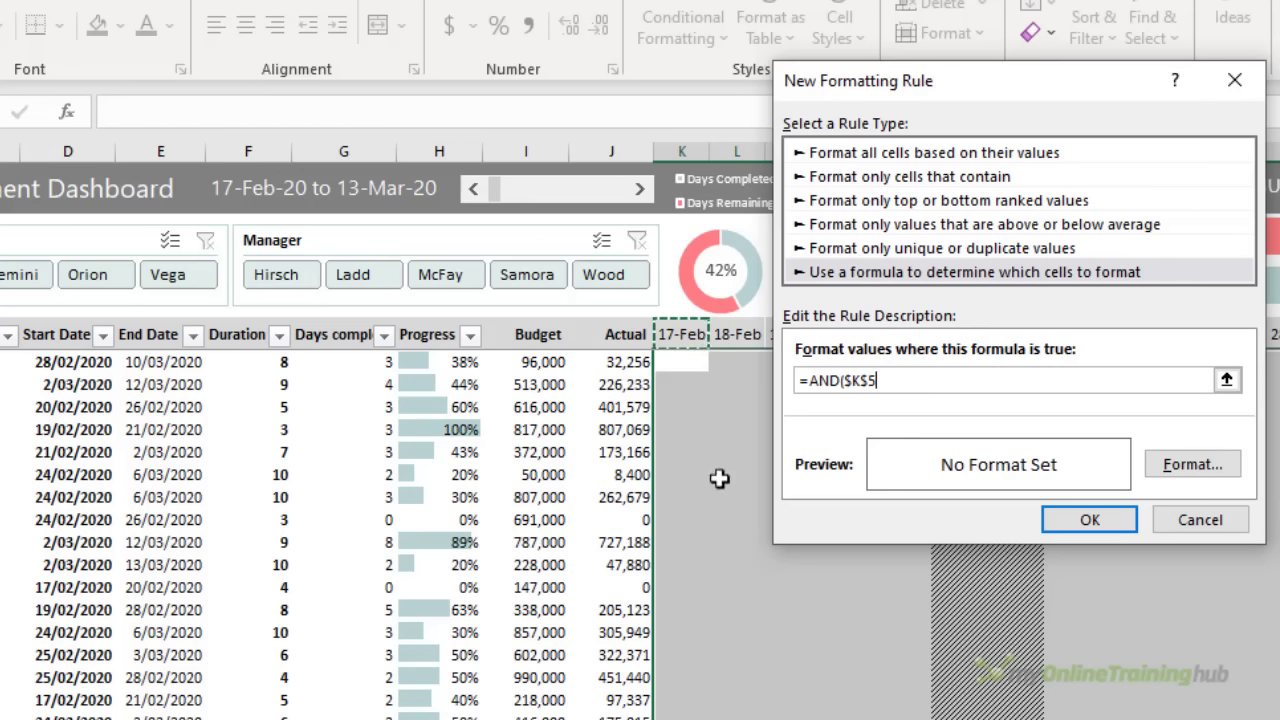
key(F4)
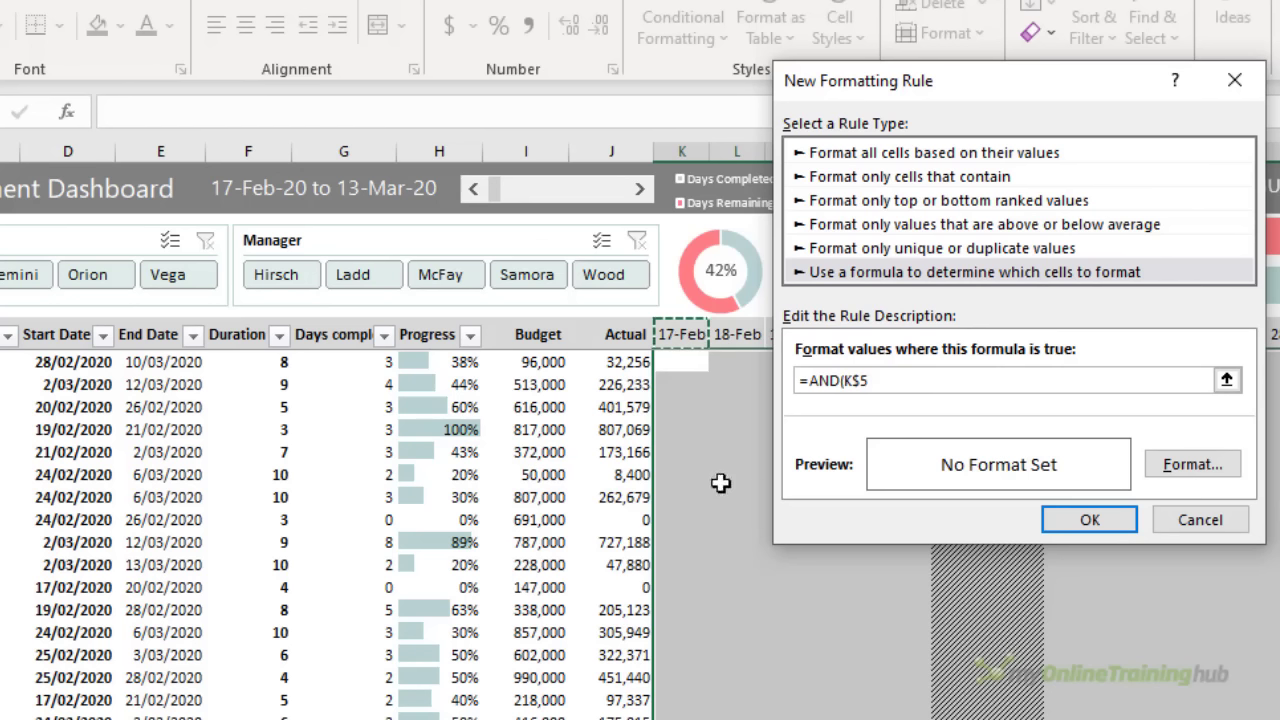
text(>=)
click(83, 363)
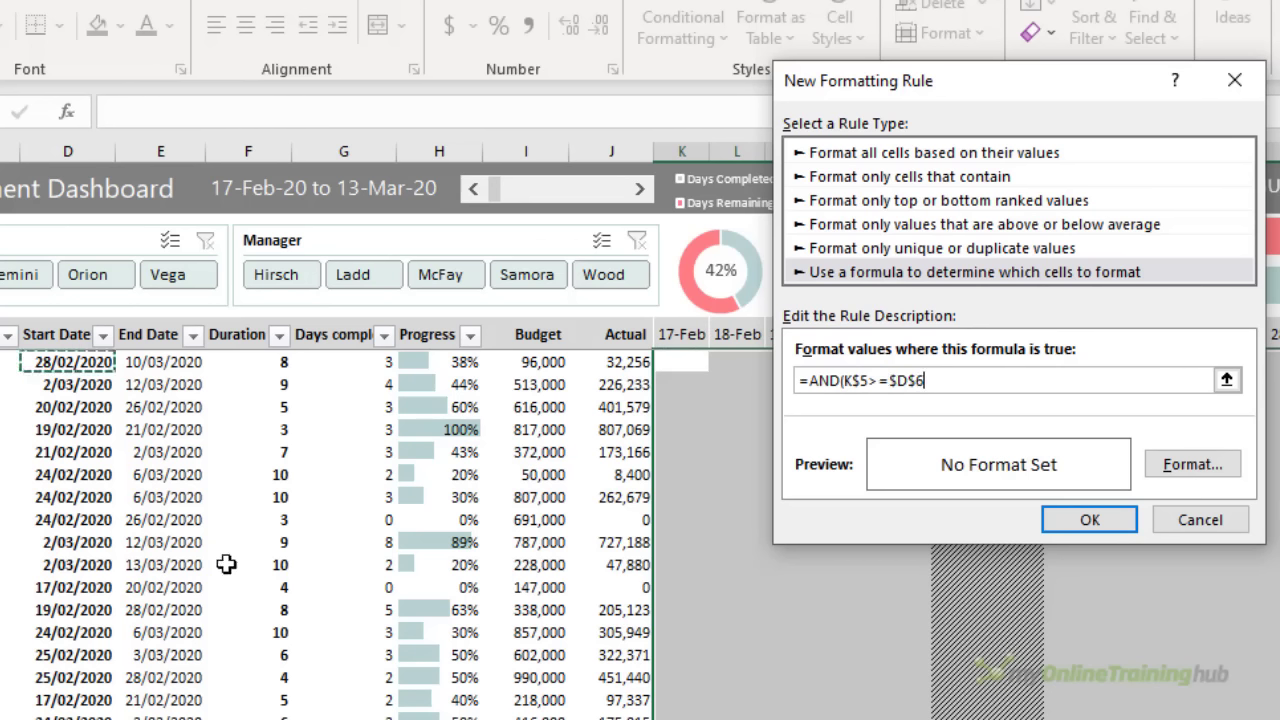
key(F4)
key(F4)
text(,)
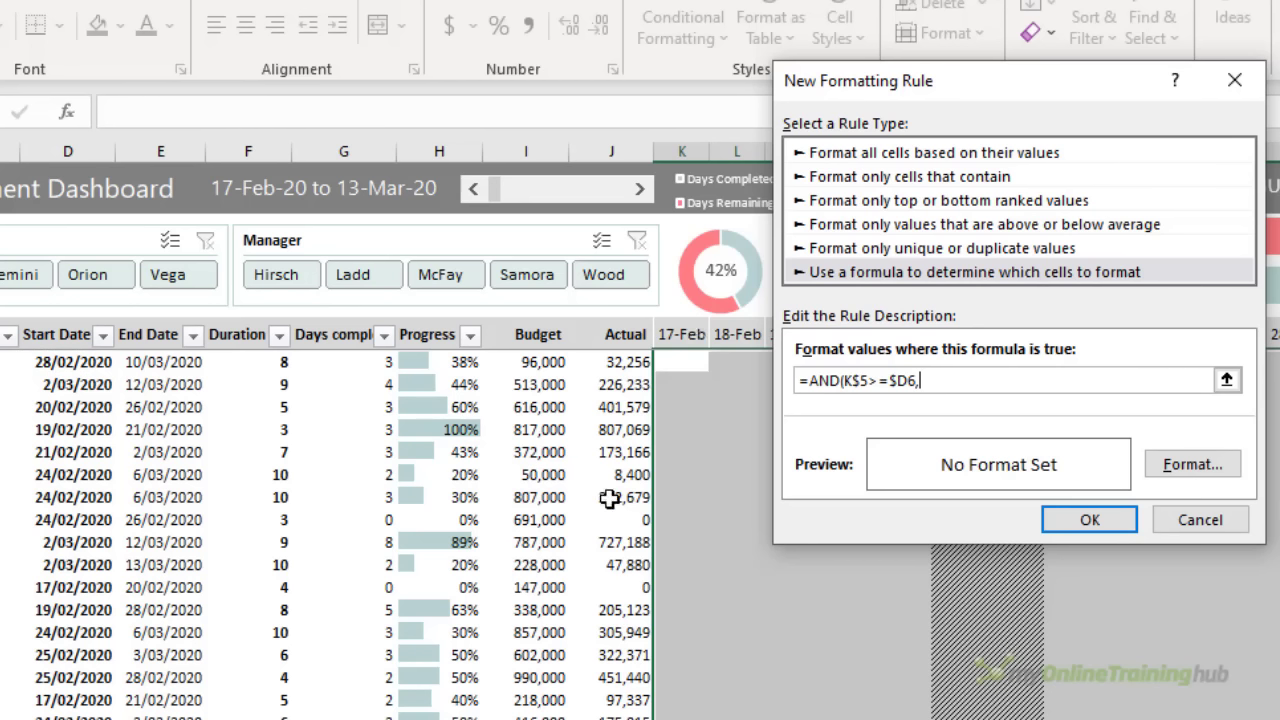
Complete the formula with WORKDAY.INTL($D6,$G6,1)-1>=K$5 as the end-date test
text(WORKDAY.INTL()
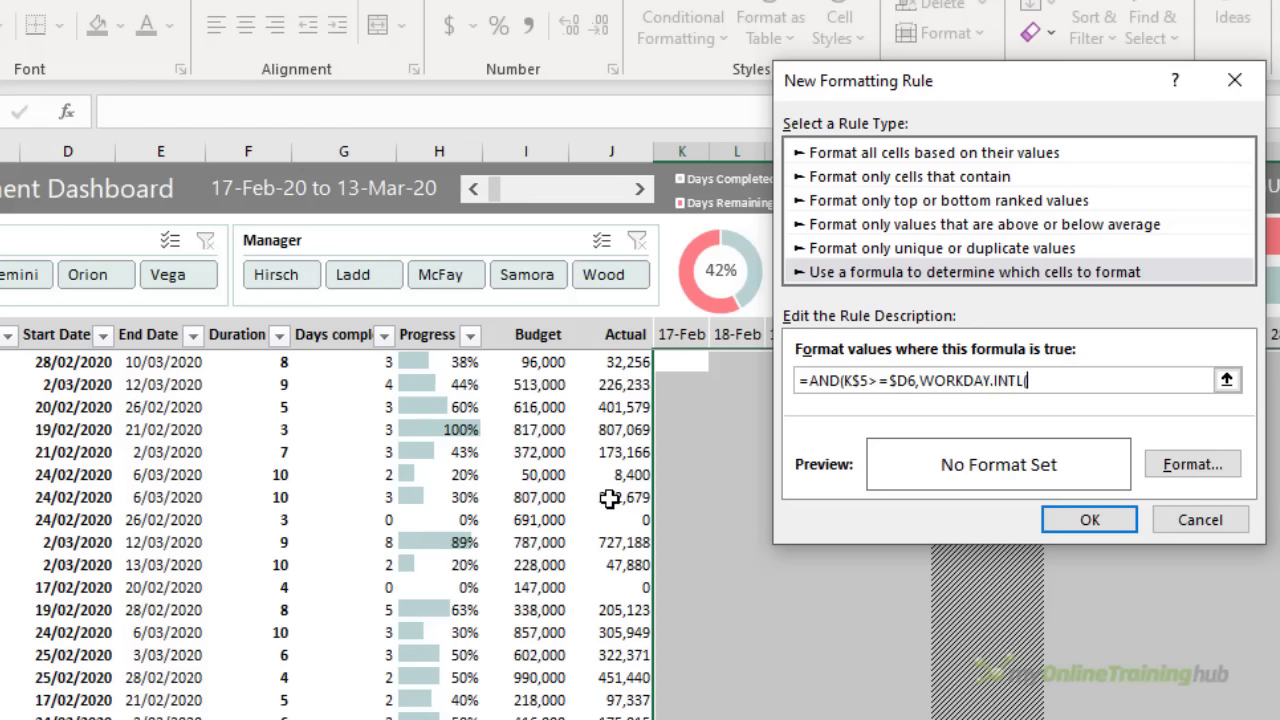
click(66, 362)
key(F4)
key(F4)
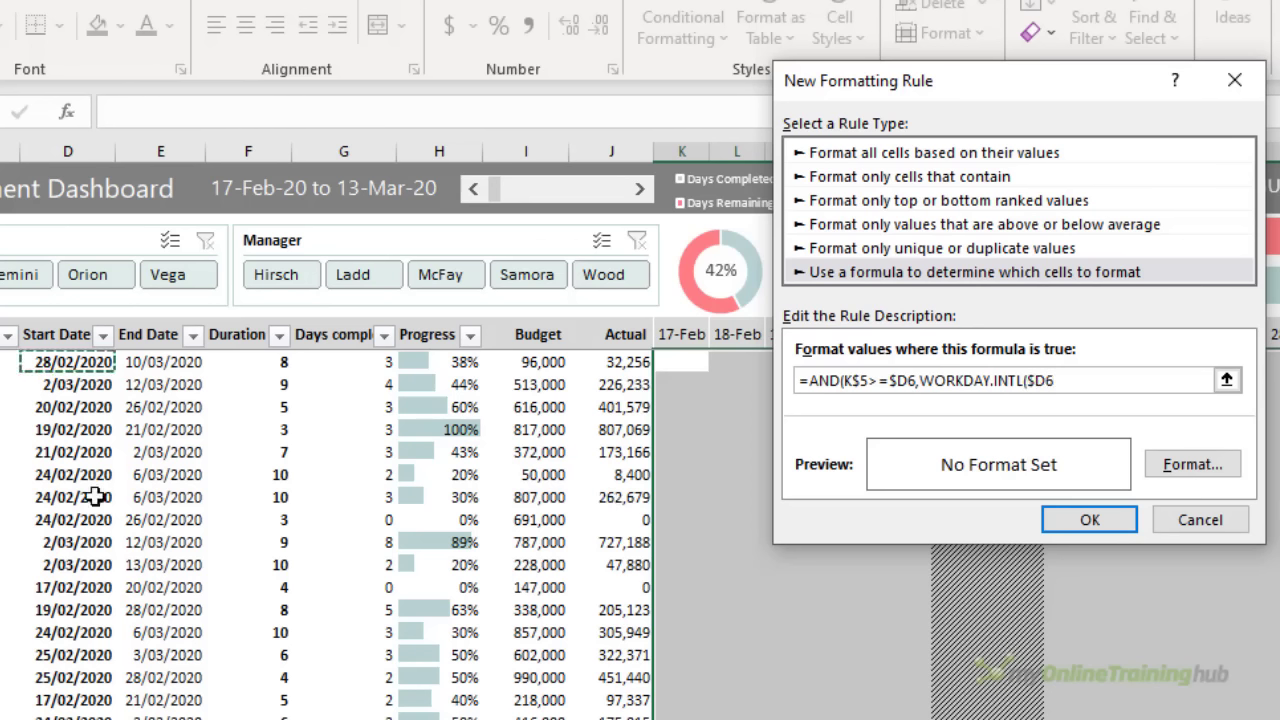
text(,)
click(327, 366)
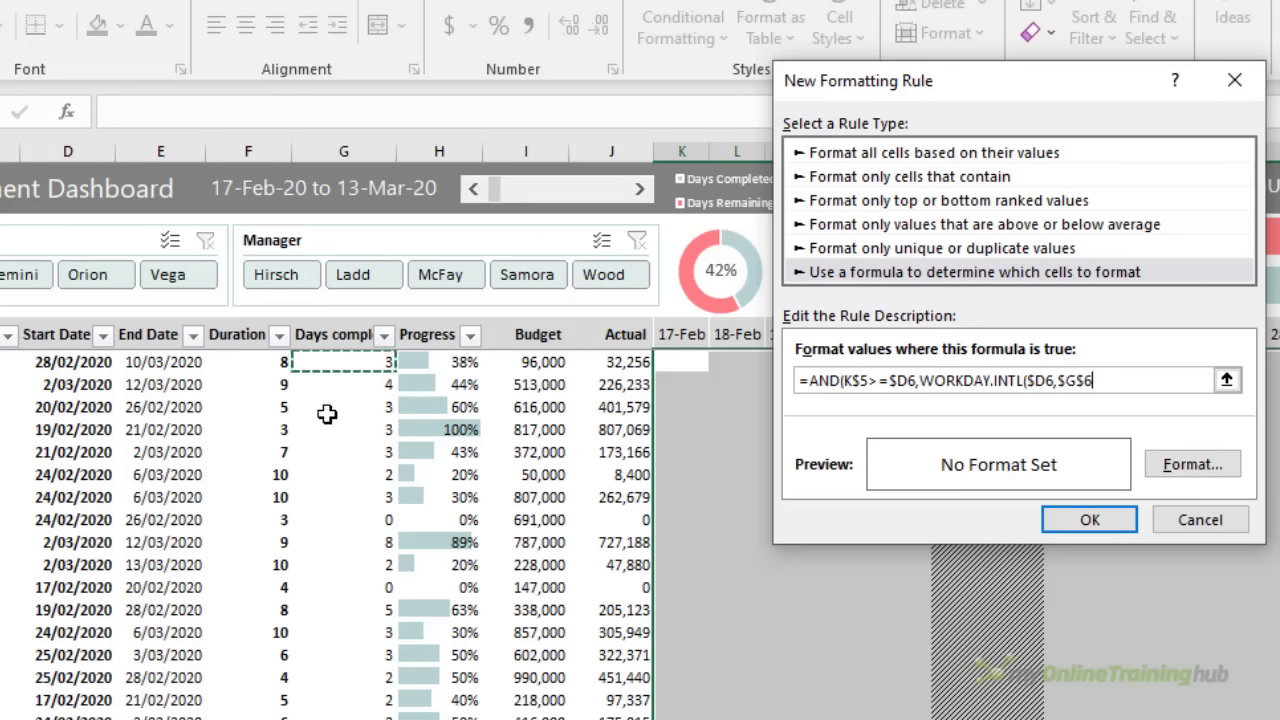
key(F4)
key(F4)
text(,1)-1)
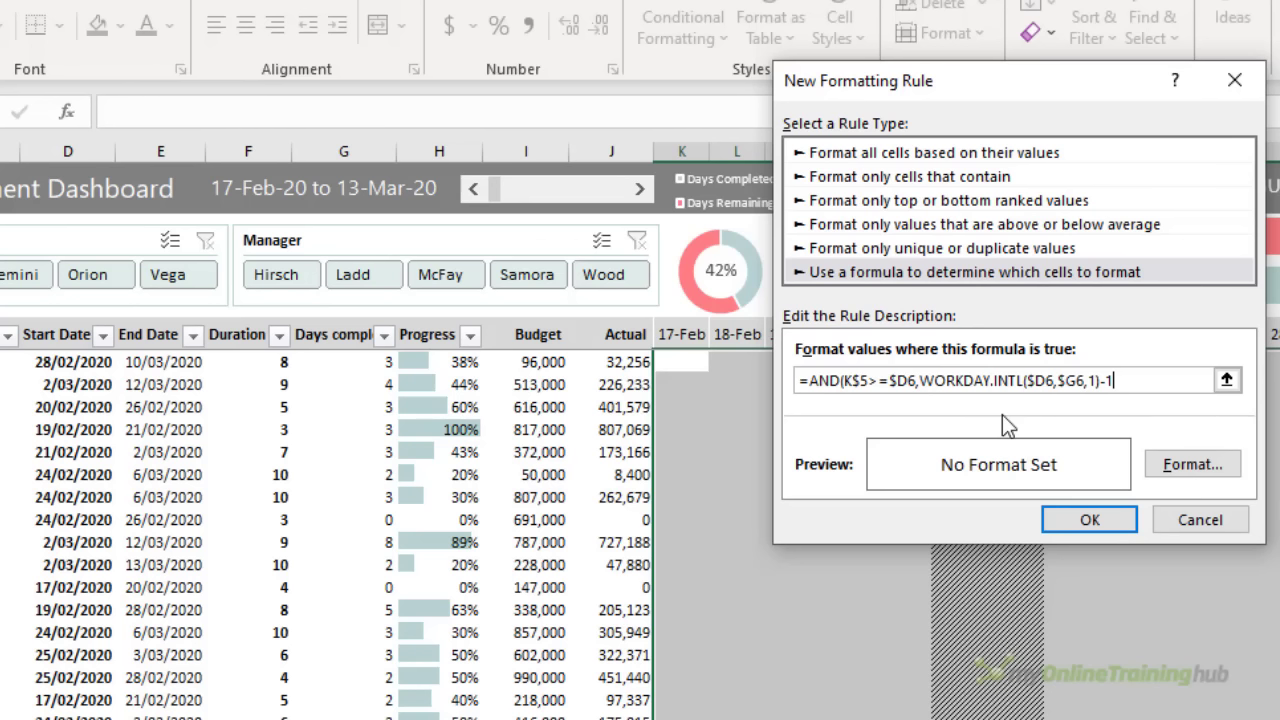
text(>=)
click(690, 334)
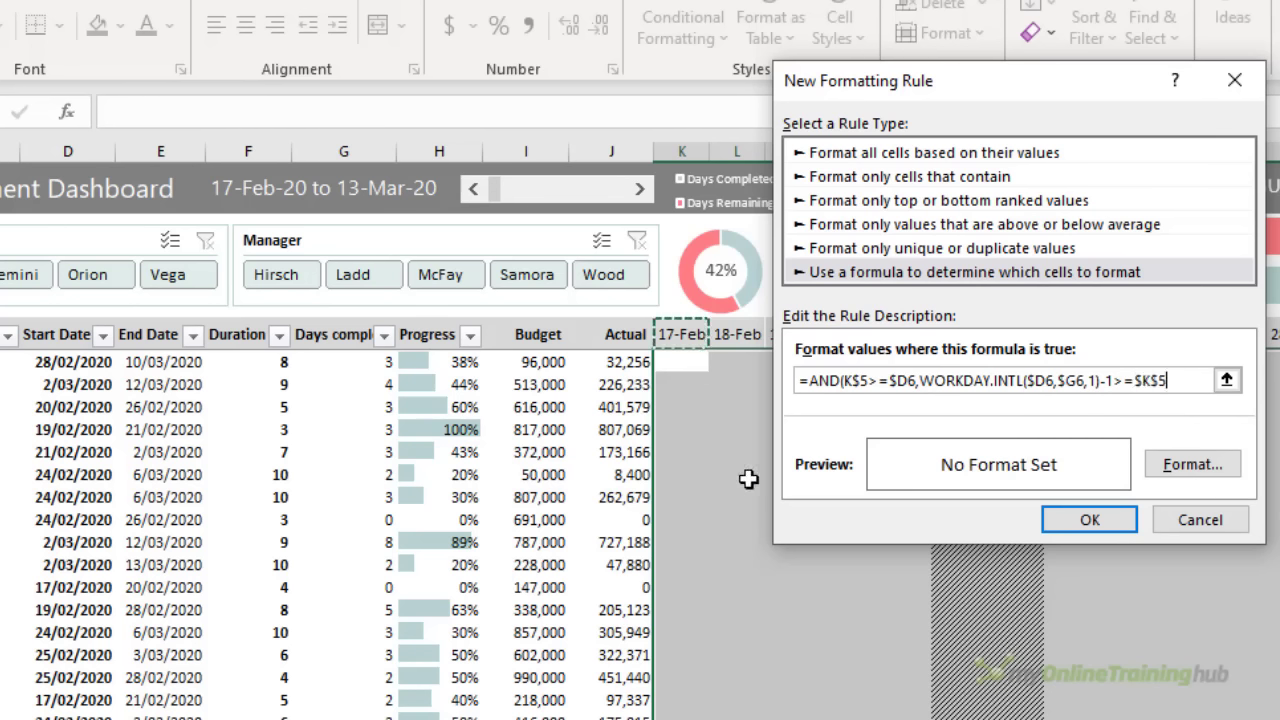
key(F4)
text())
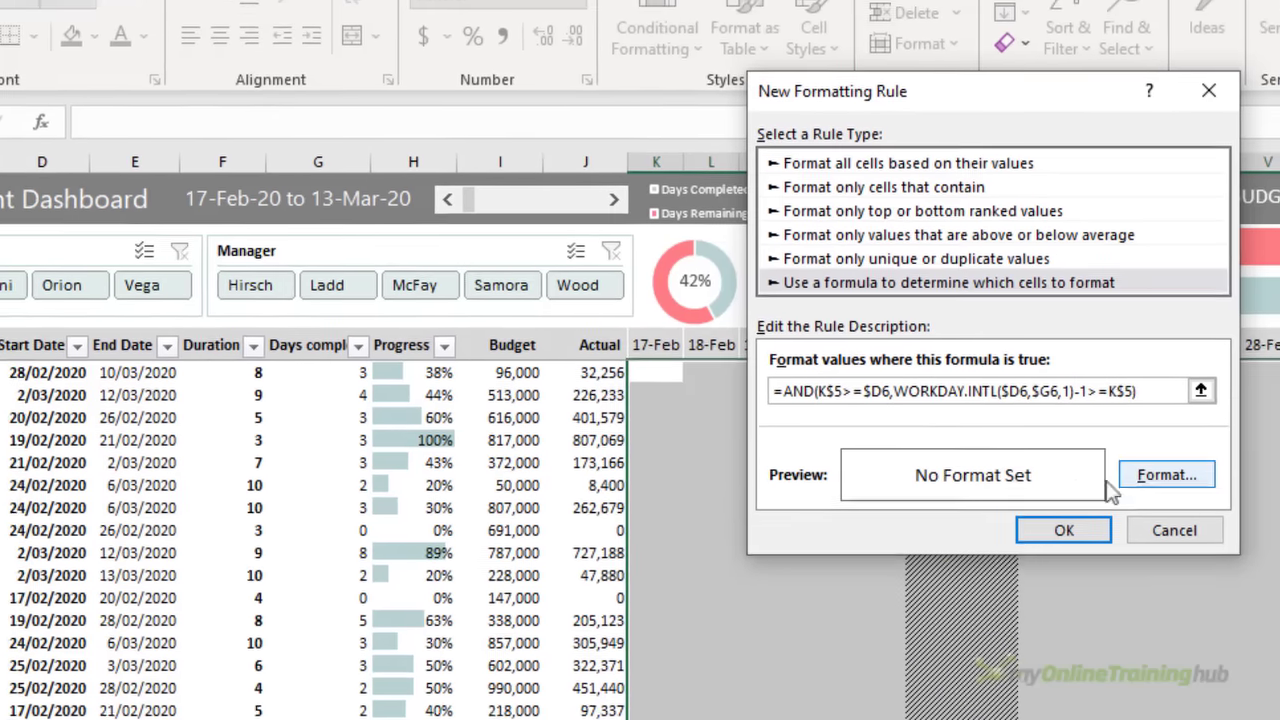
Format the completed-days rule with grey-blue fill and white top and bottom borders, and apply it
click(1188, 464)
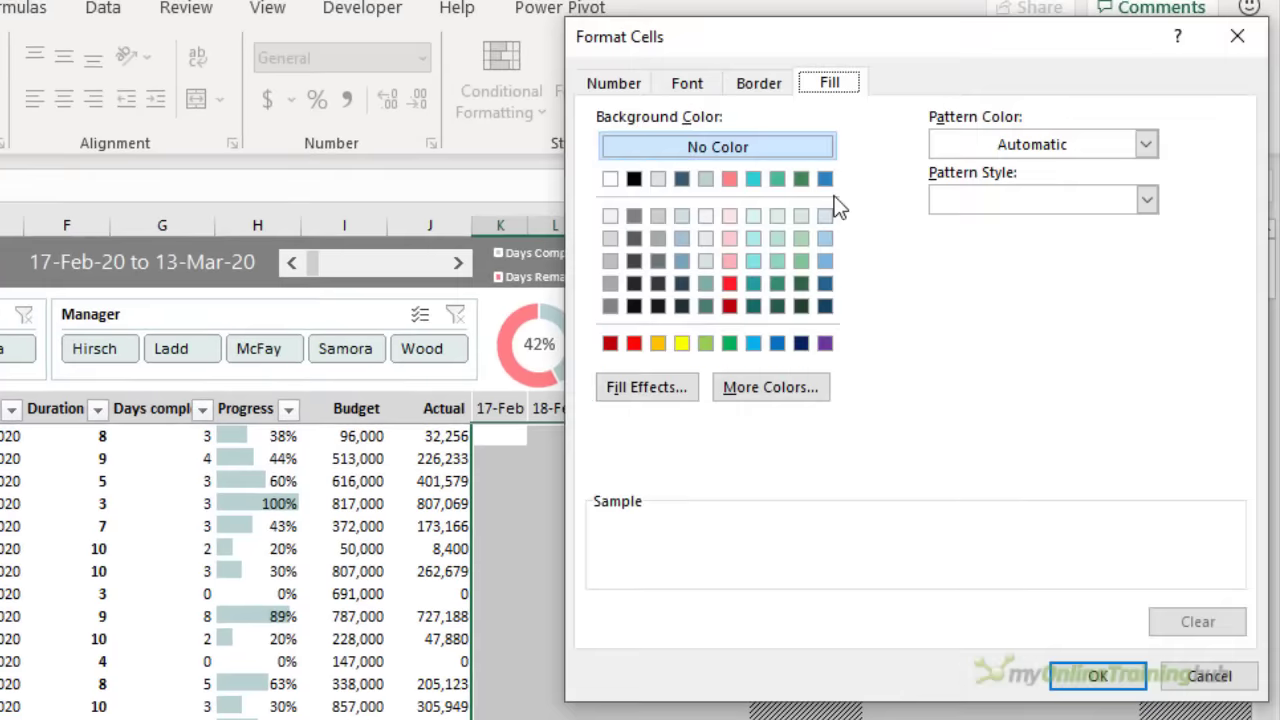
click(705, 178)
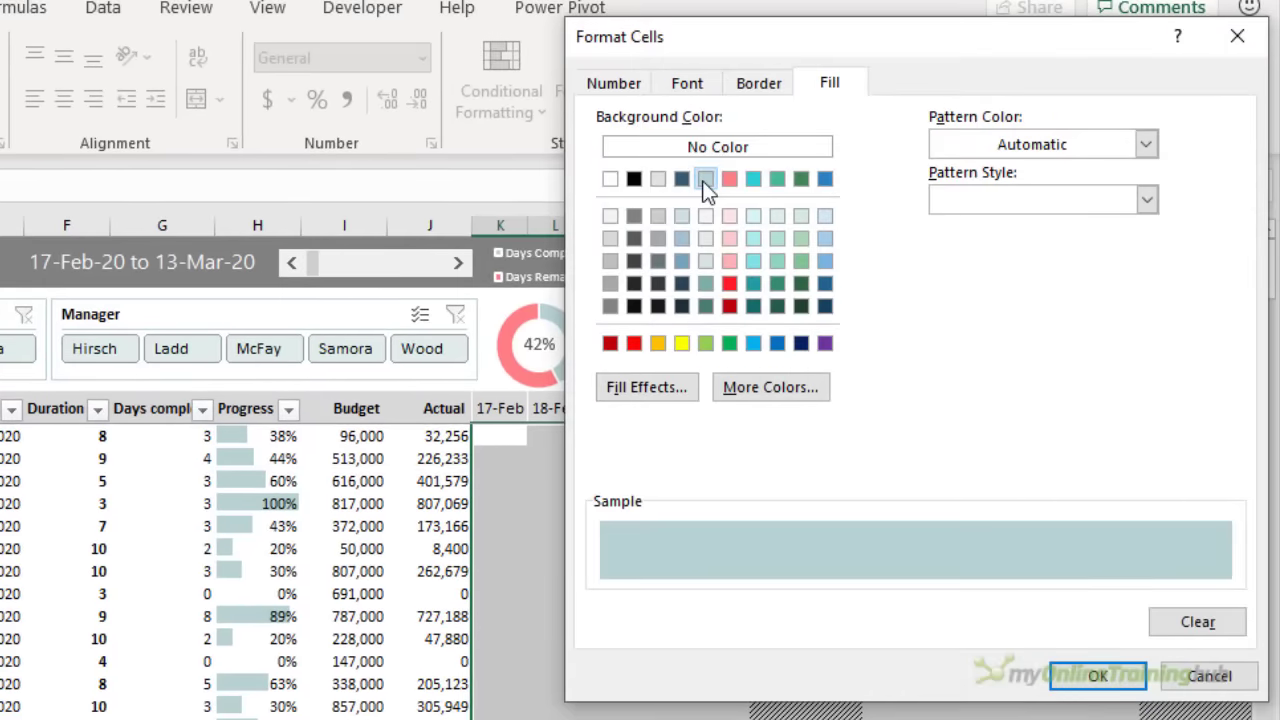
click(755, 84)
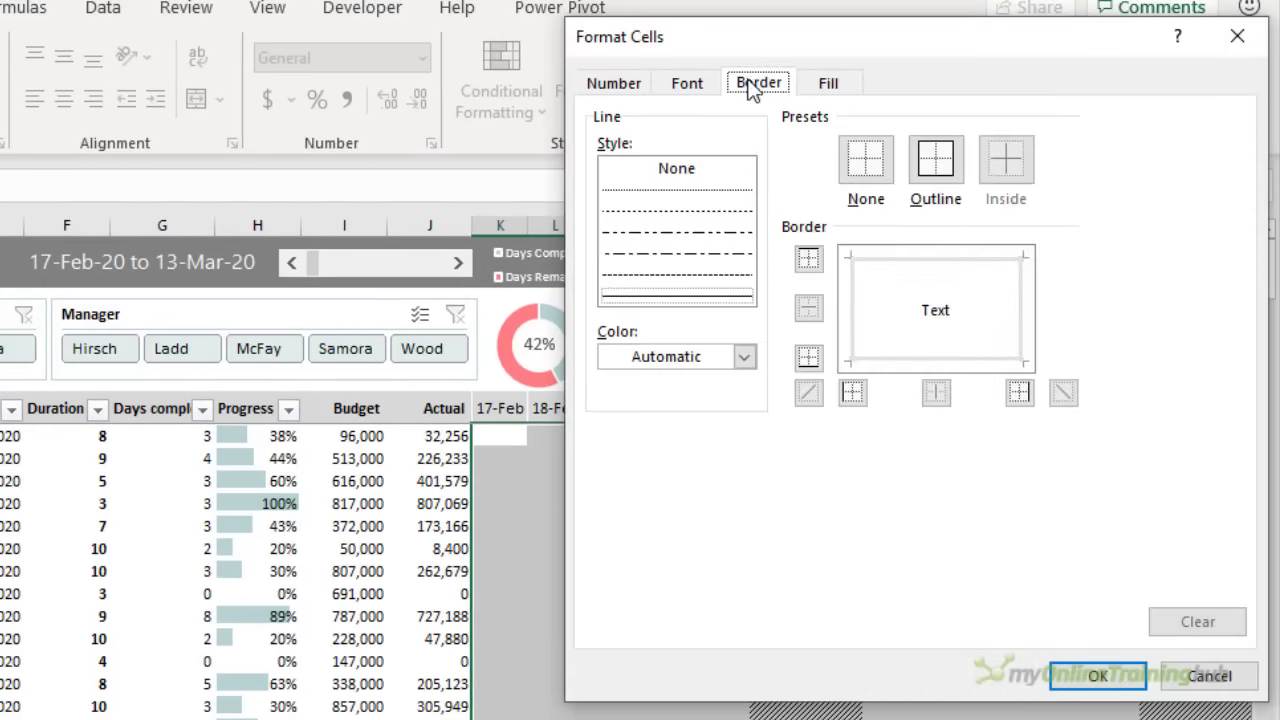
click(744, 357)
click(618, 462)
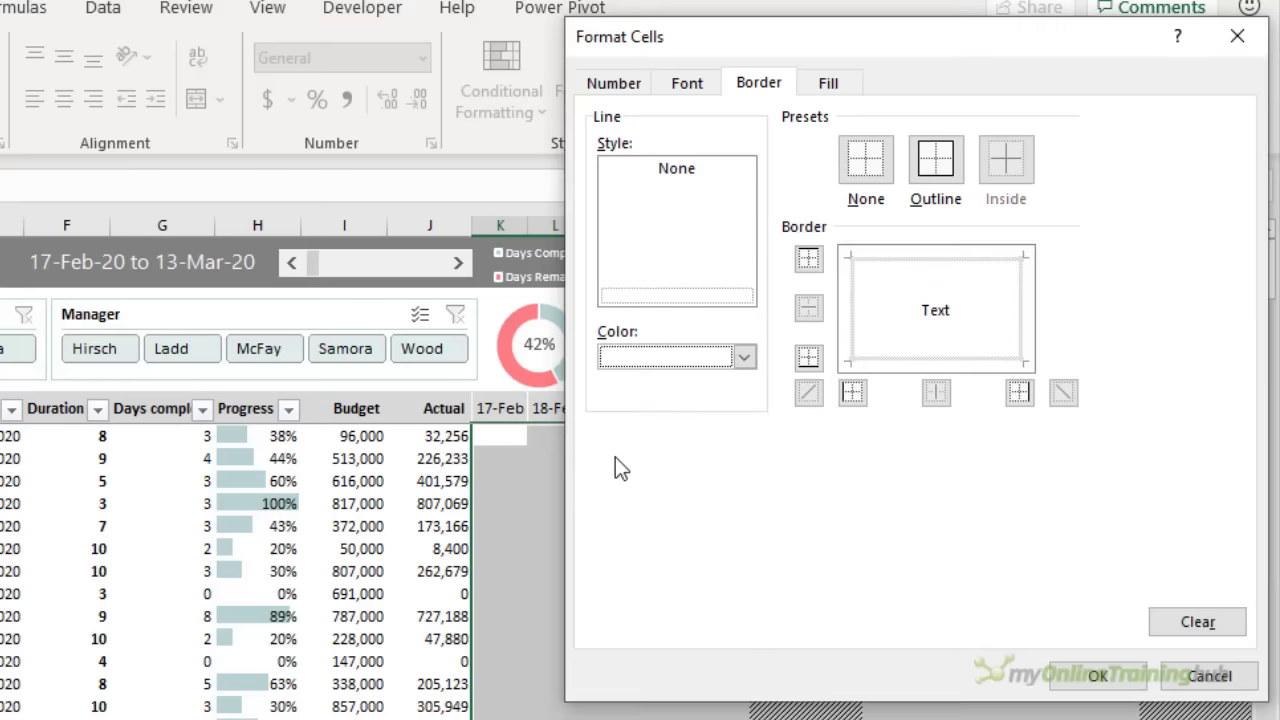
click(870, 262)
click(898, 359)
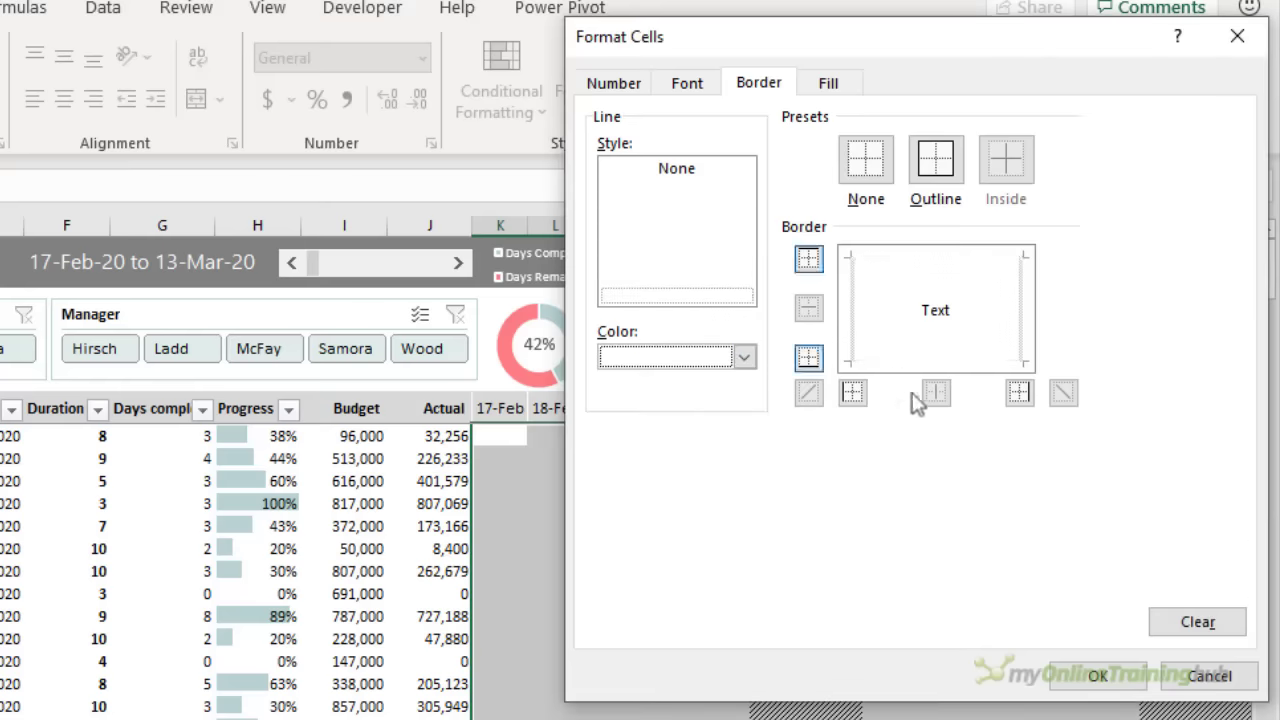
click(1123, 686)
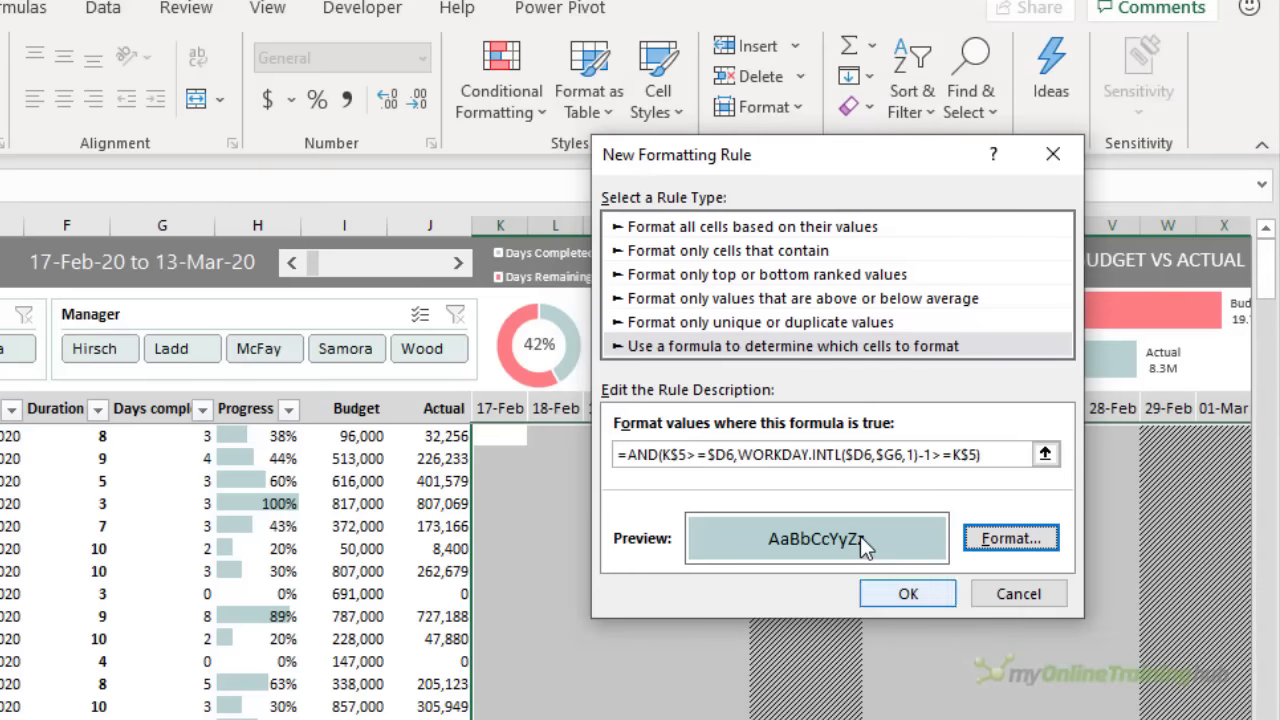
click(907, 593)
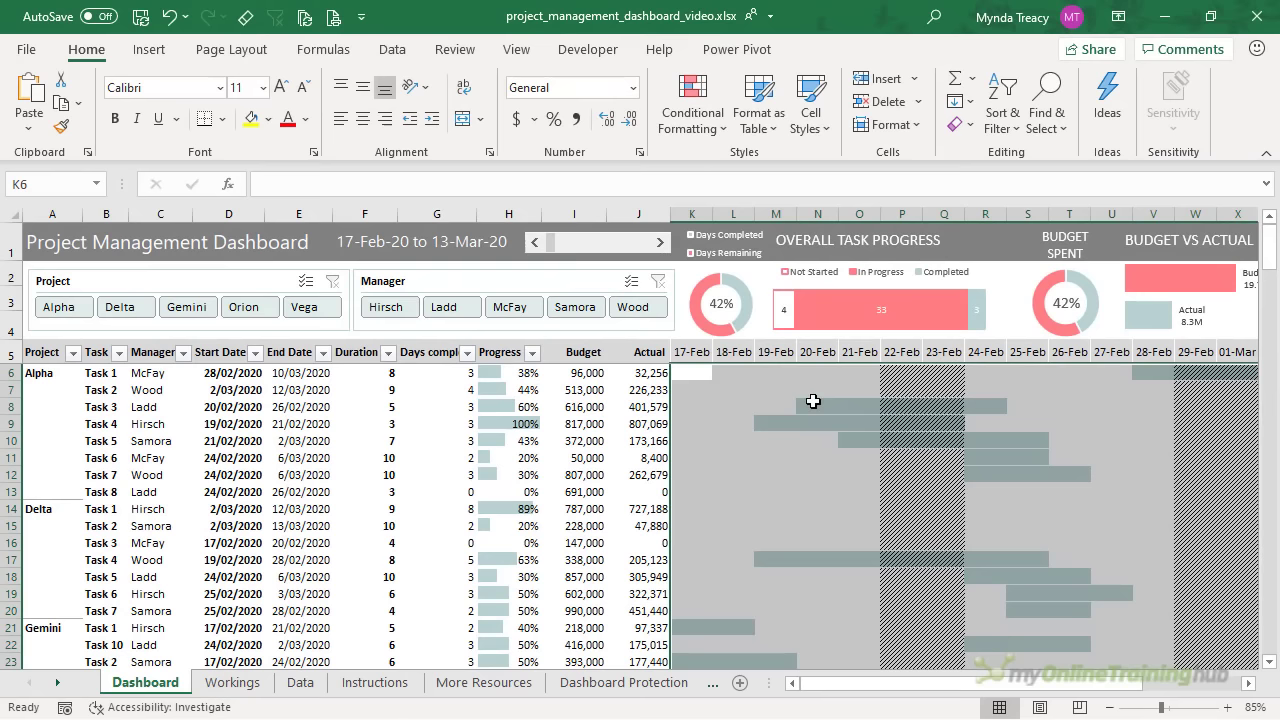
Select the Gantt range K6:AJ49
drag(828, 406, 937, 411)
click(976, 404)
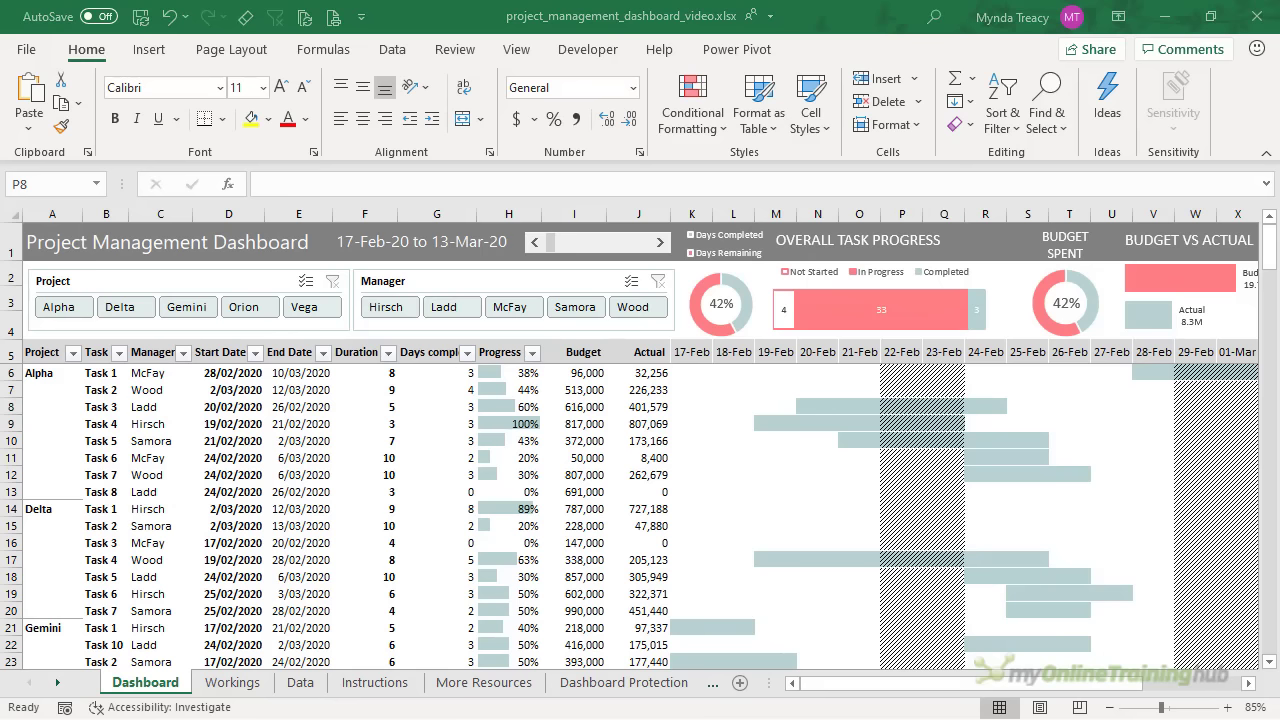
scroll(428, 517, down, 11)
drag(691, 372, 1237, 566)
drag(1158, 688, 1158, 688)
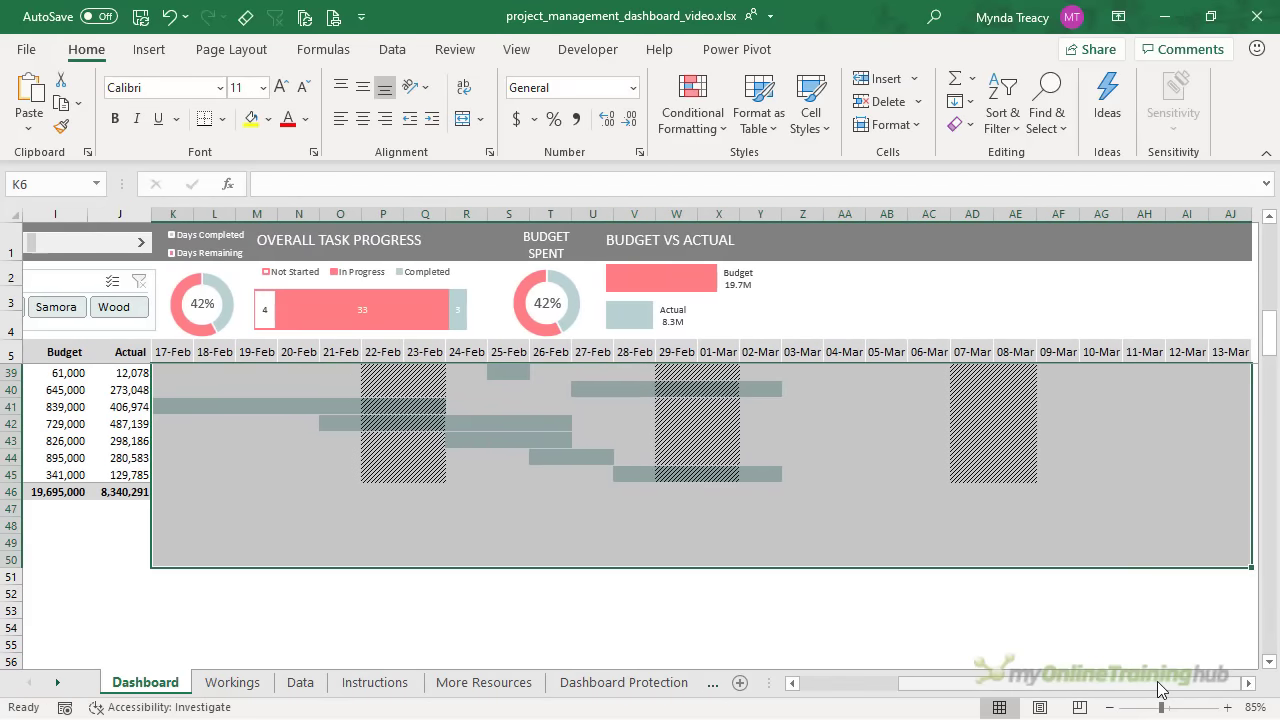
scroll(900, 687, up, 11)
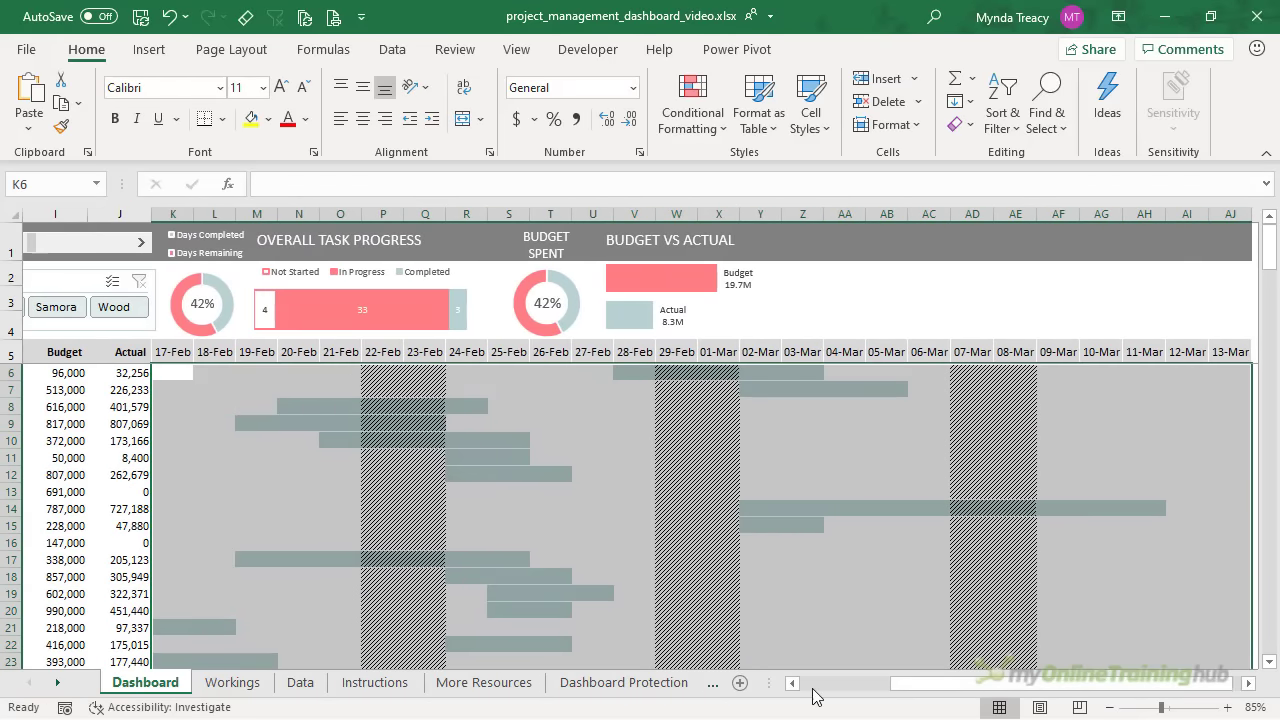
Start a new formula-based conditional formatting rule for the Gantt timeline
click(814, 687)
click(680, 125)
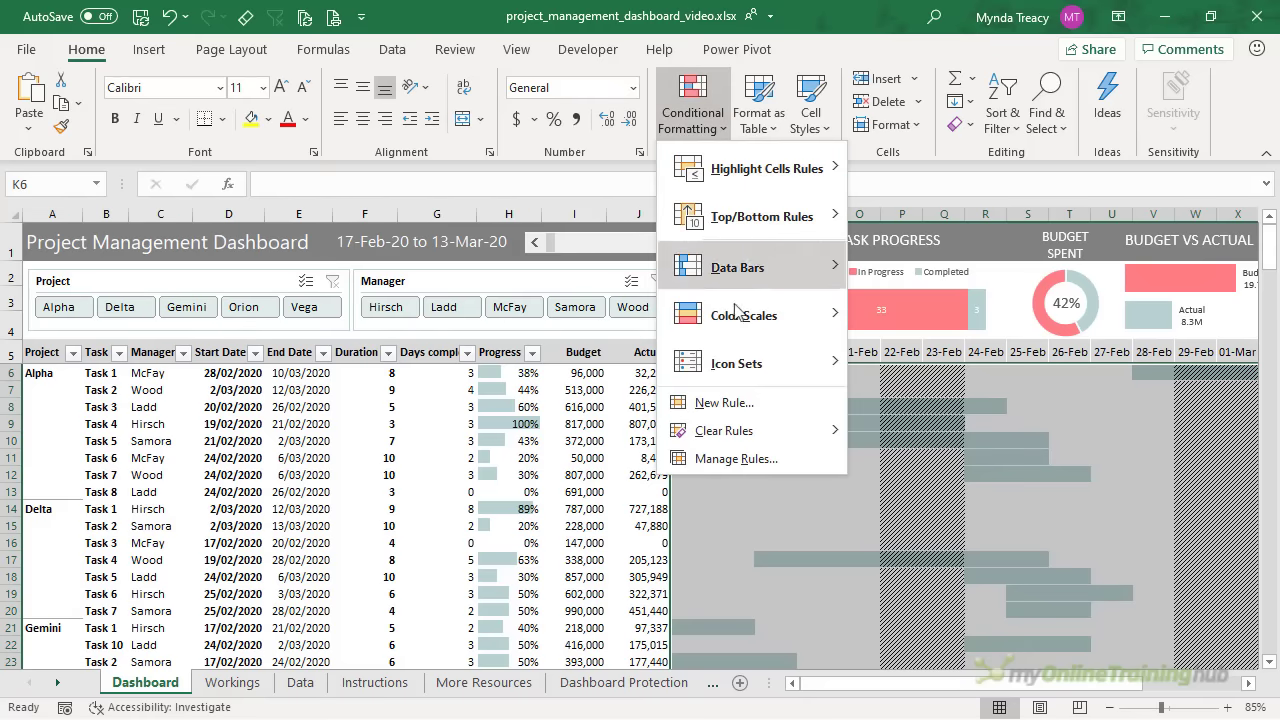
click(750, 402)
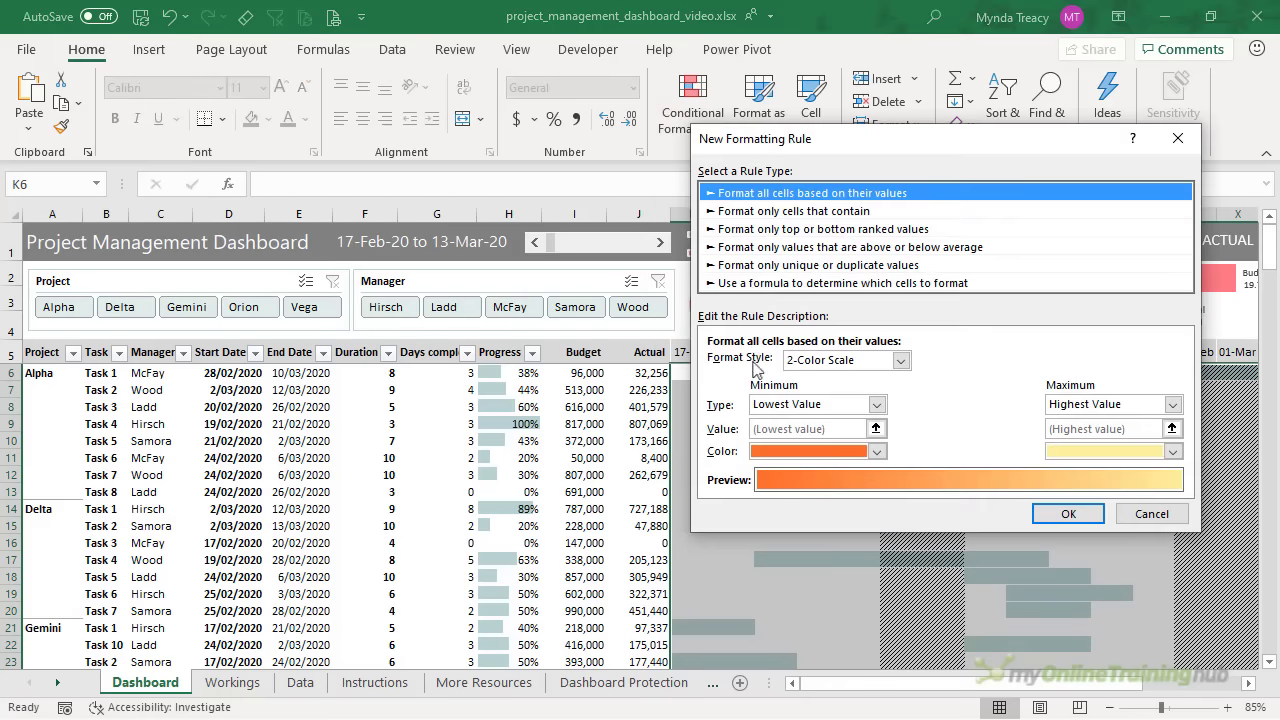
click(753, 283)
drag(845, 147, 966, 163)
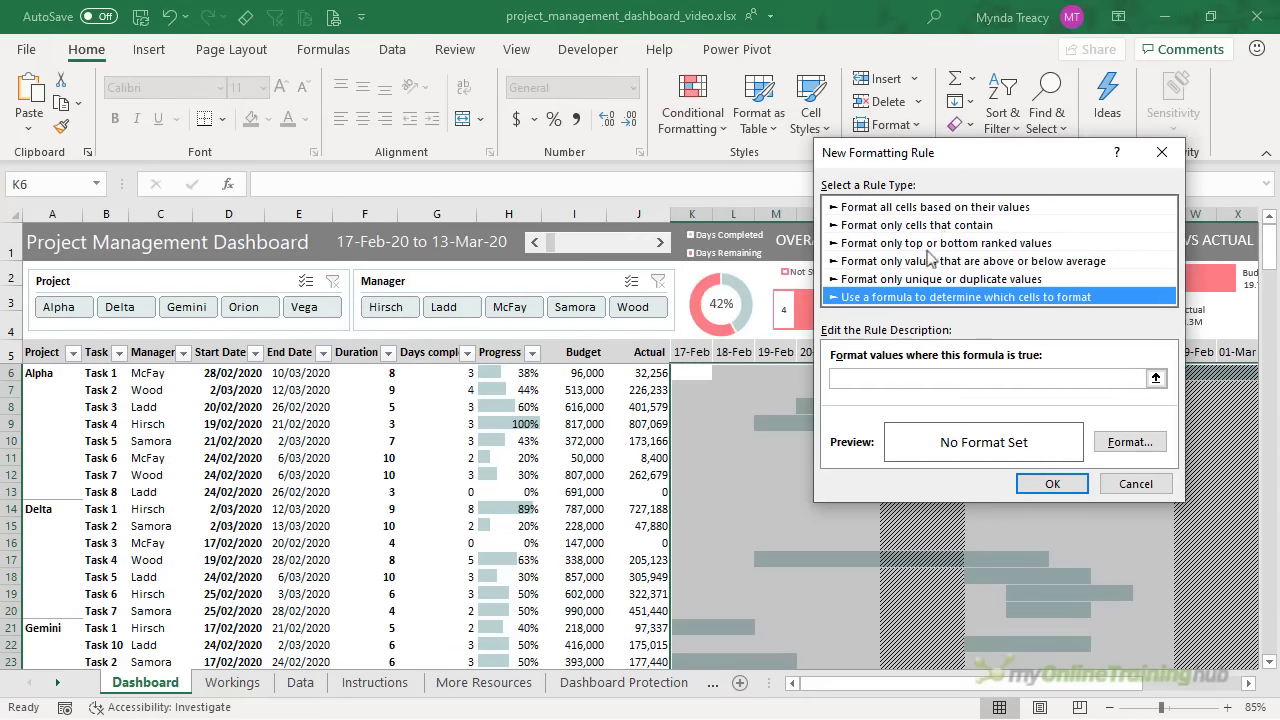
Enter the rule formula =AND(K$5>=WORKDAY.INTL($D6,$G6,1),$H6<>1,K$5<=$E6)
click(879, 378)
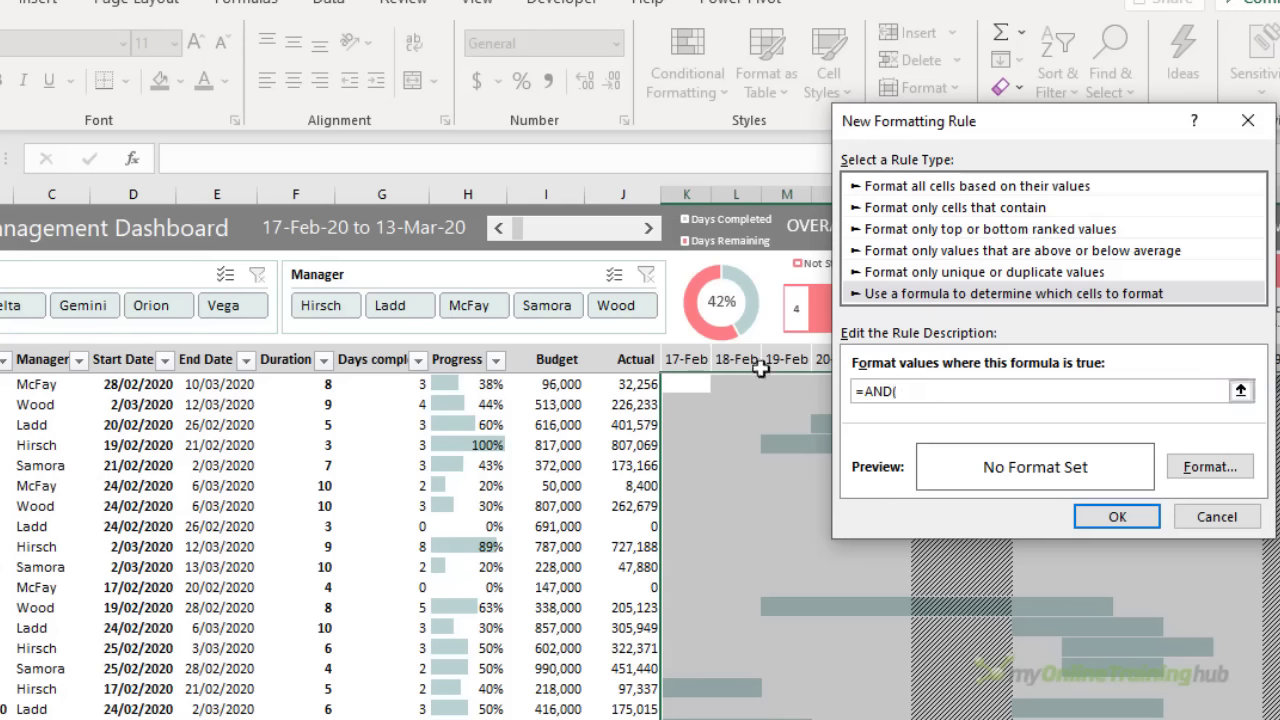
click(686, 359)
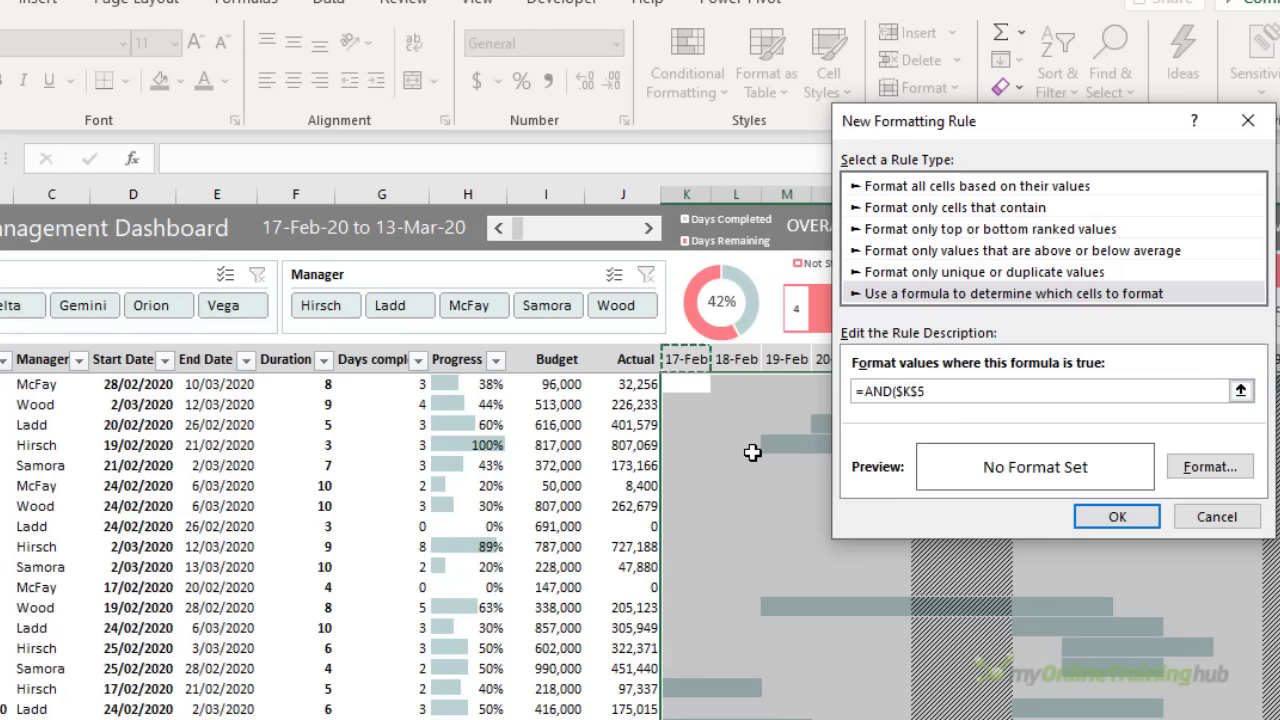
key(F4)
text(>=WORKDAY.INTL()
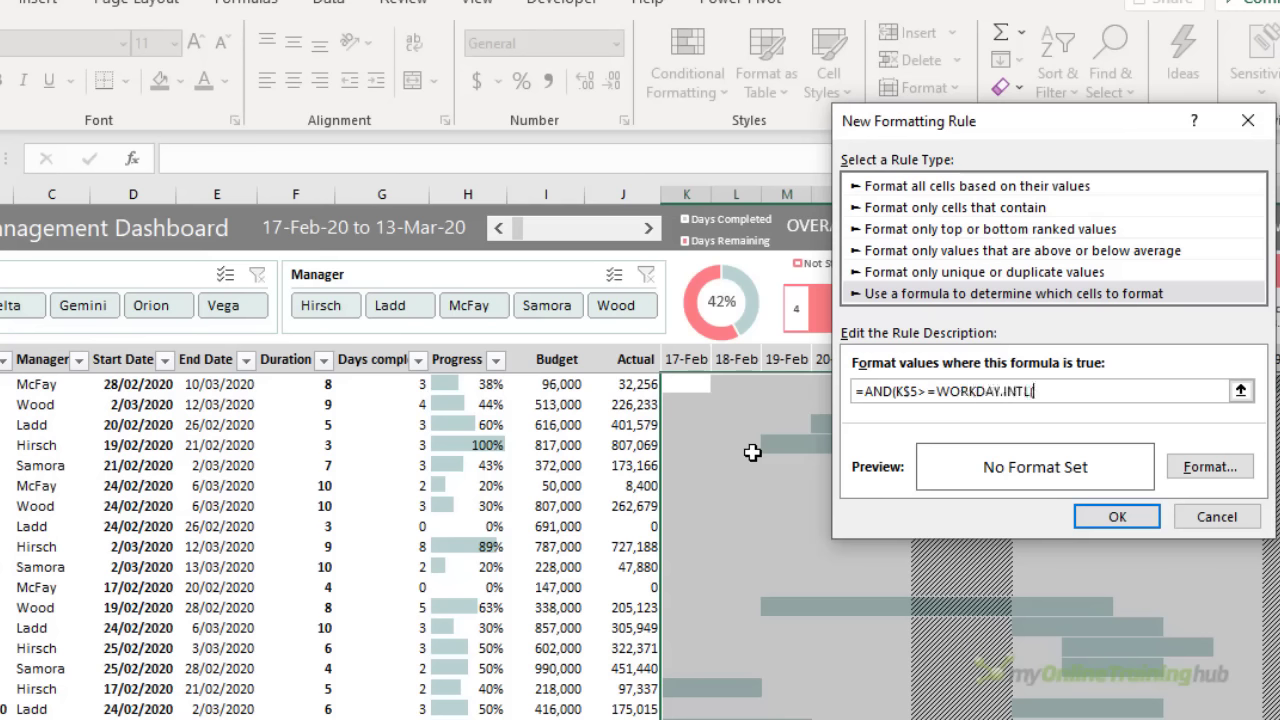
click(140, 385)
key(F4)
key(F4)
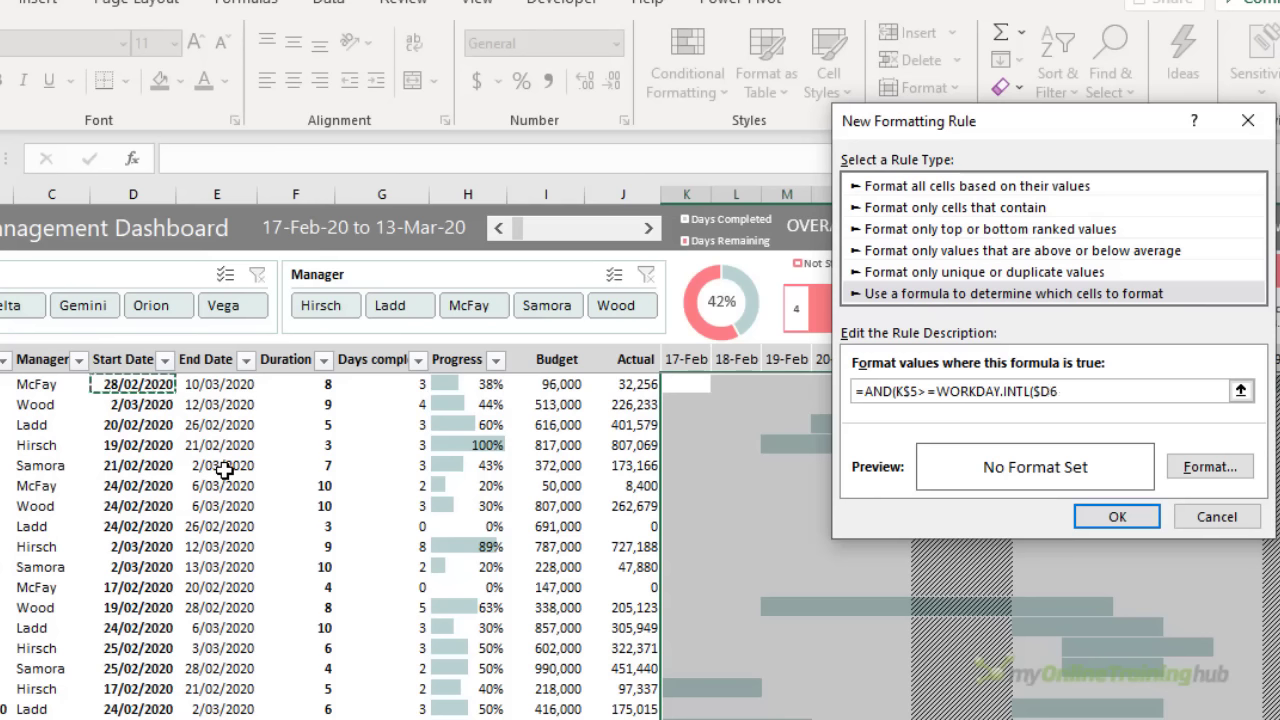
text(,)
click(380, 384)
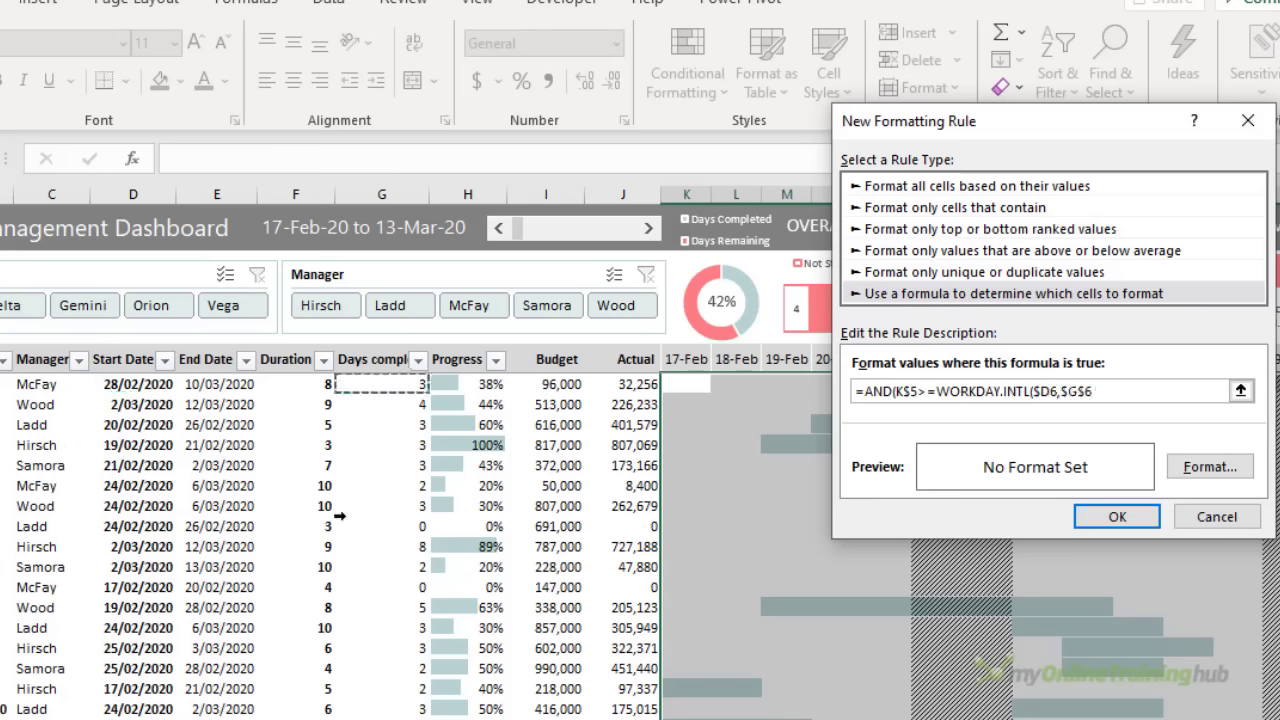
key(F4)
key(F4)
text(,)
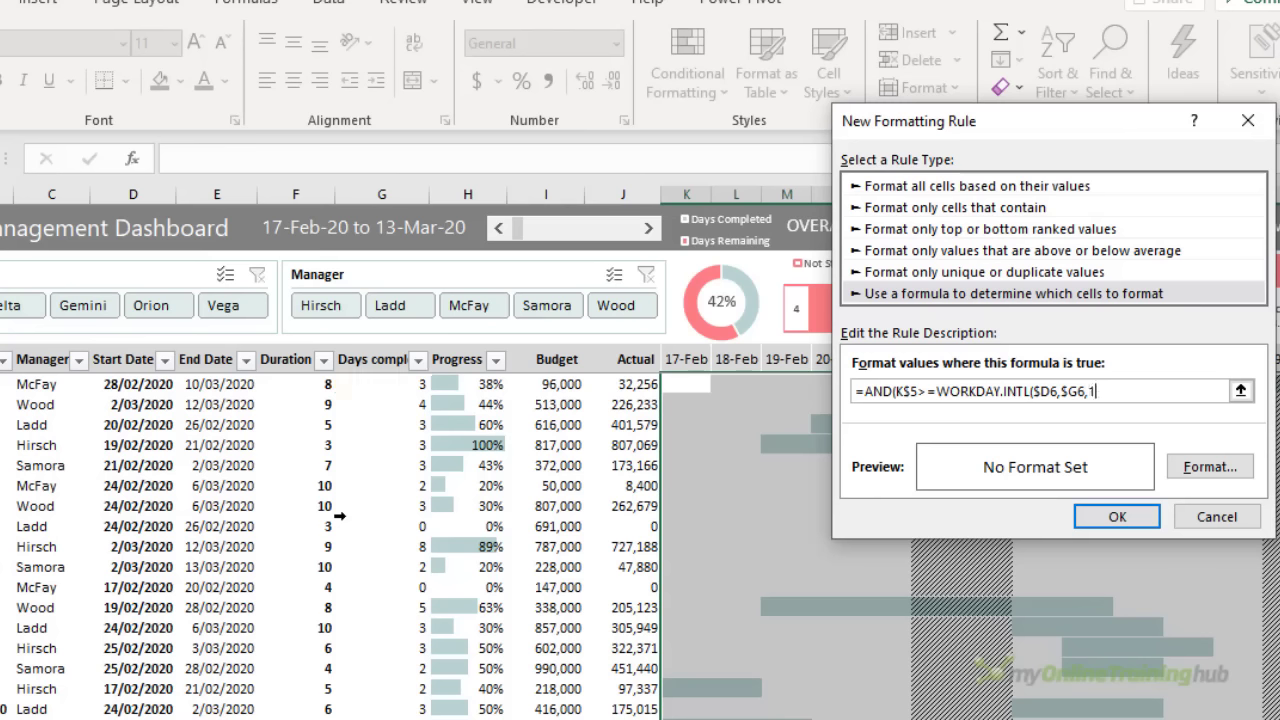
text(1),)
click(458, 383)
key(F4)
key(F4)
key(F4)
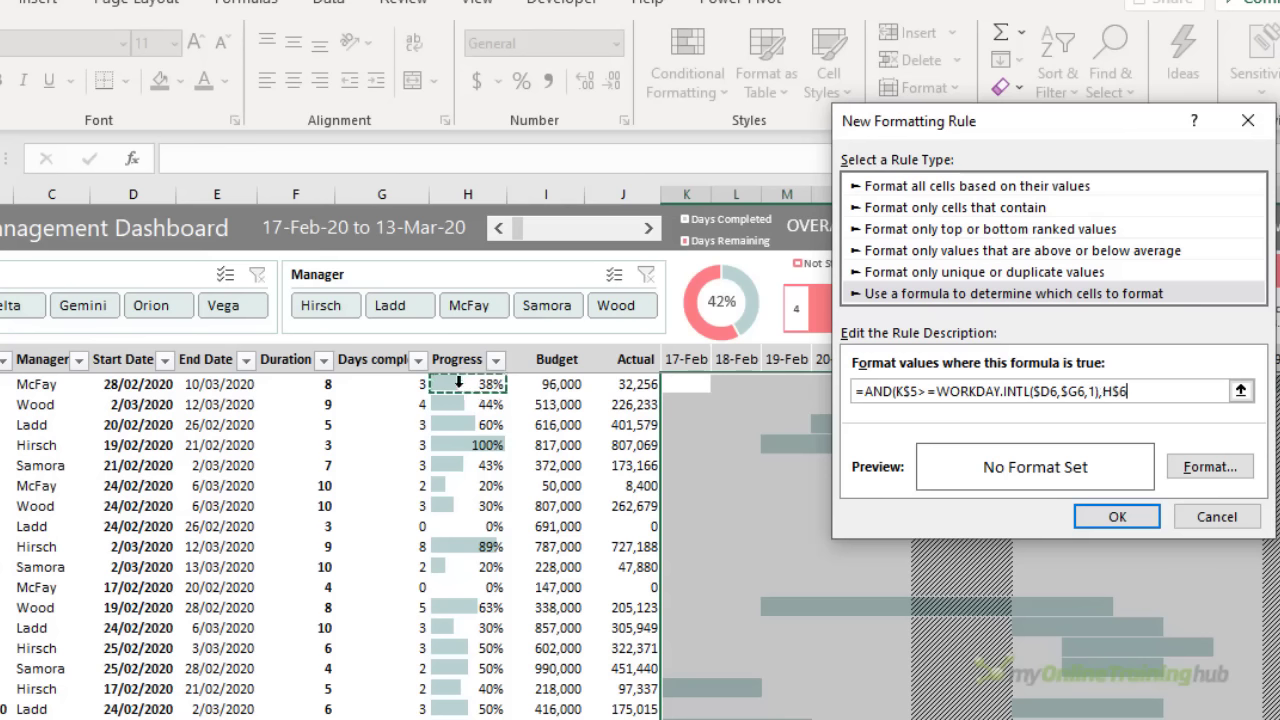
text(<>1,)
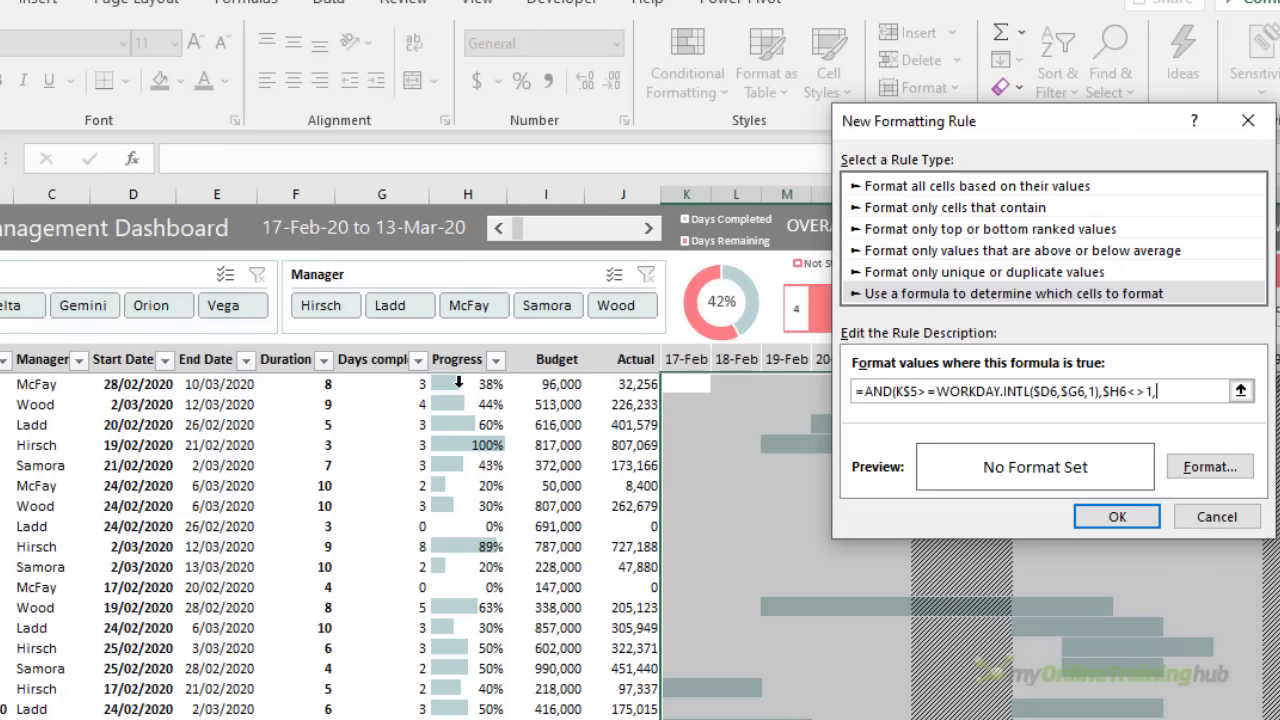
click(685, 359)
key(F4)
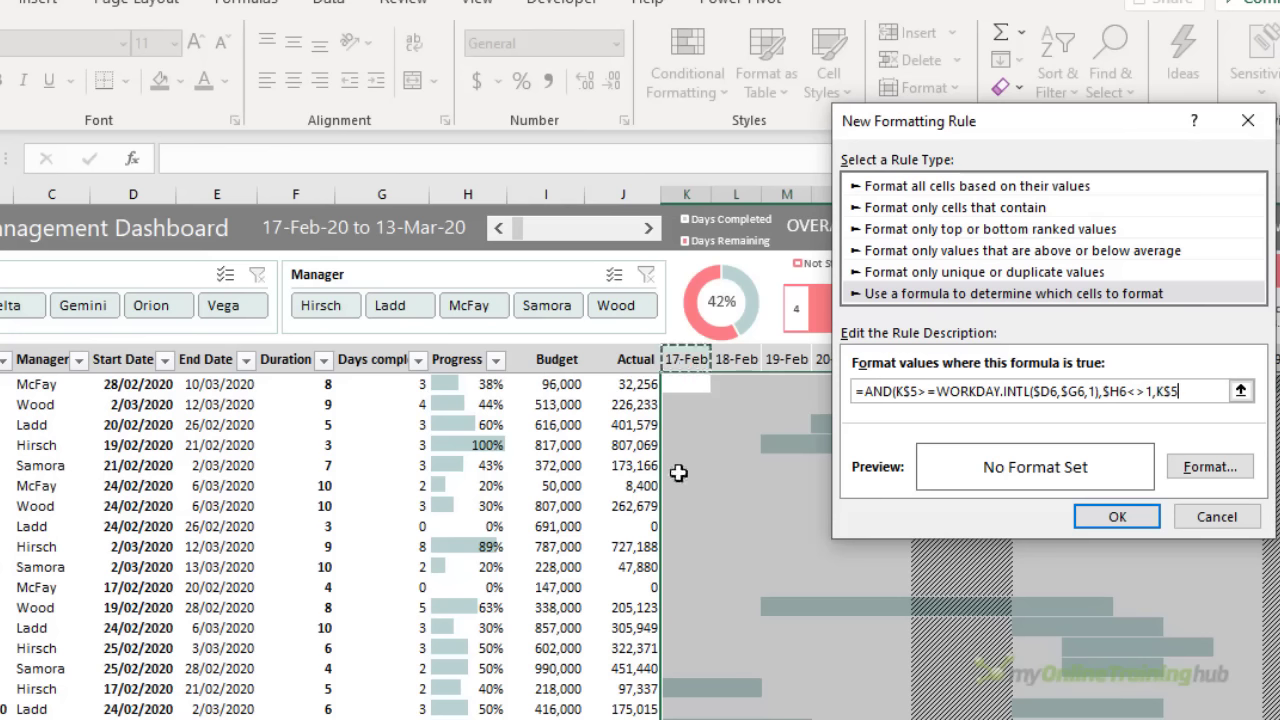
text(<=)
click(224, 383)
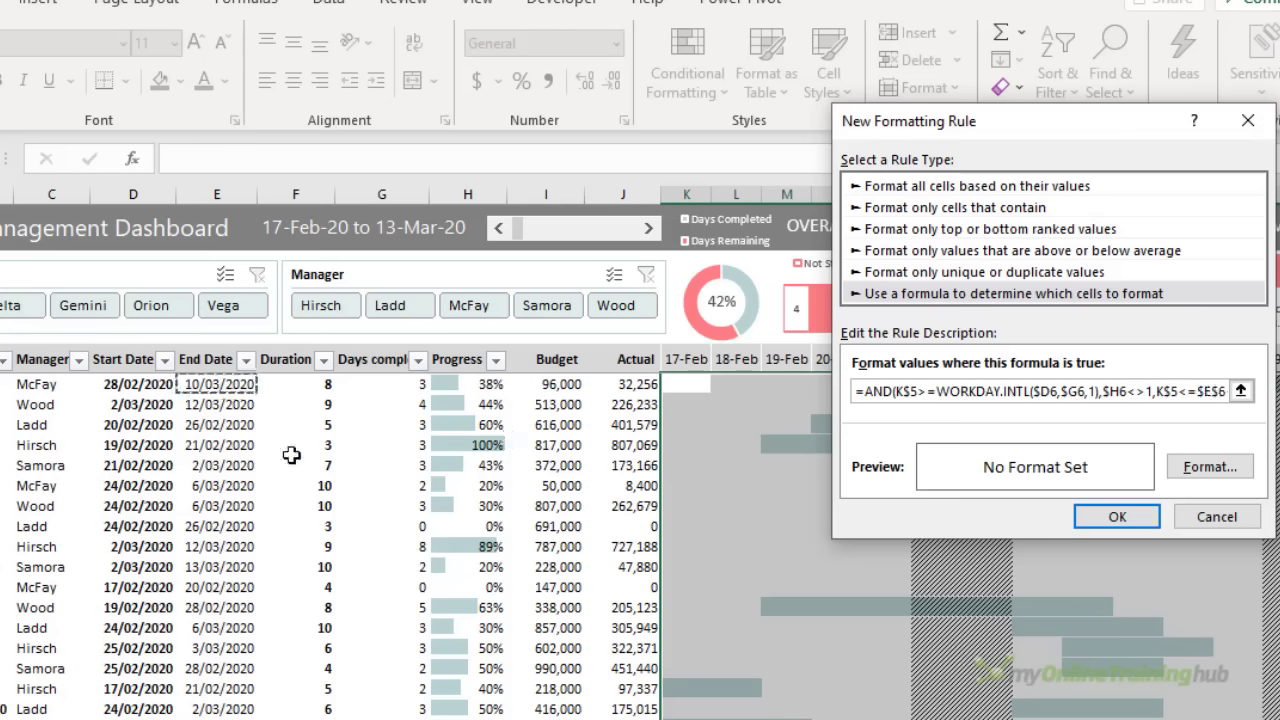
key(F4)
key(F4)
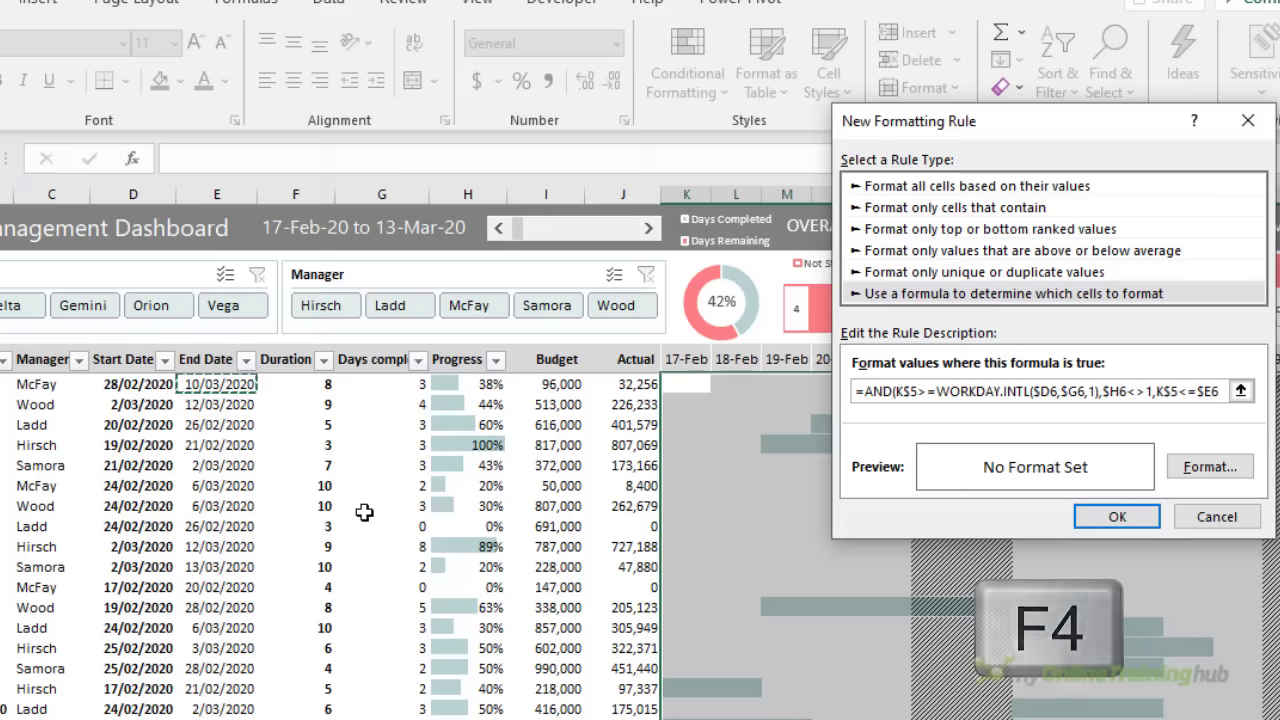
text())
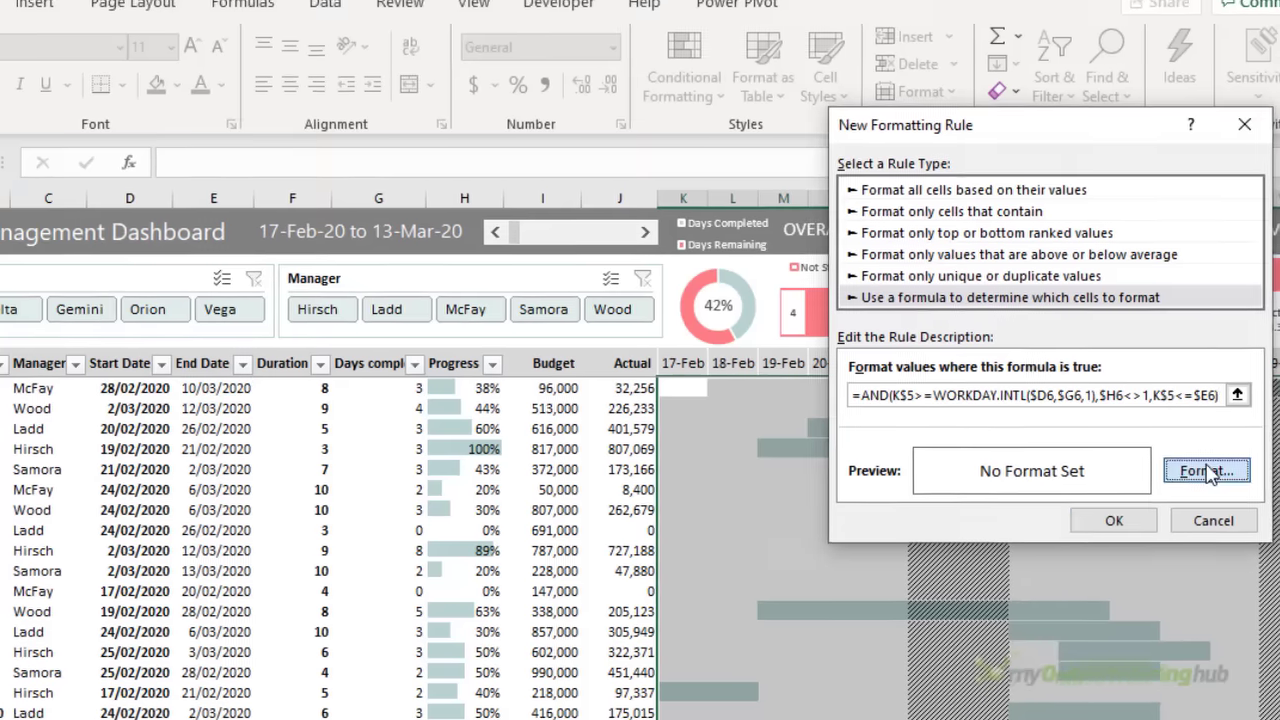
Format the remaining-days rule with white top and bottom borders and pink fill, then apply it
click(1205, 468)
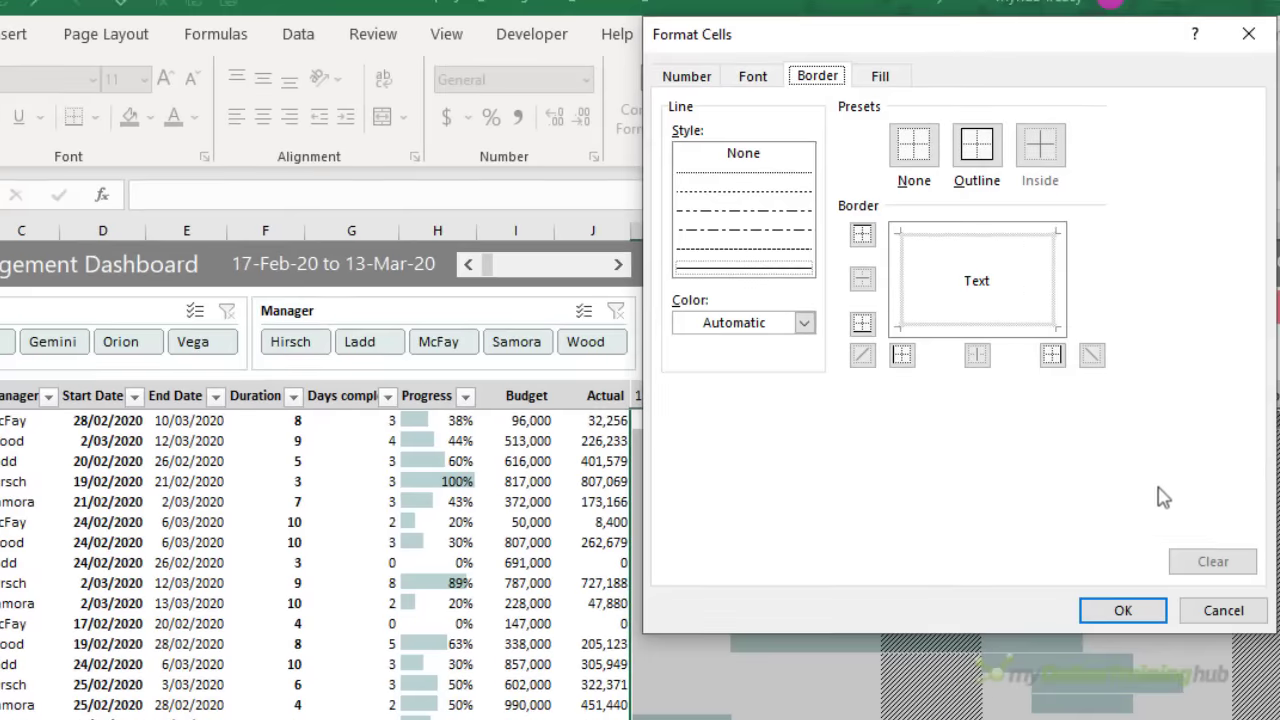
click(805, 322)
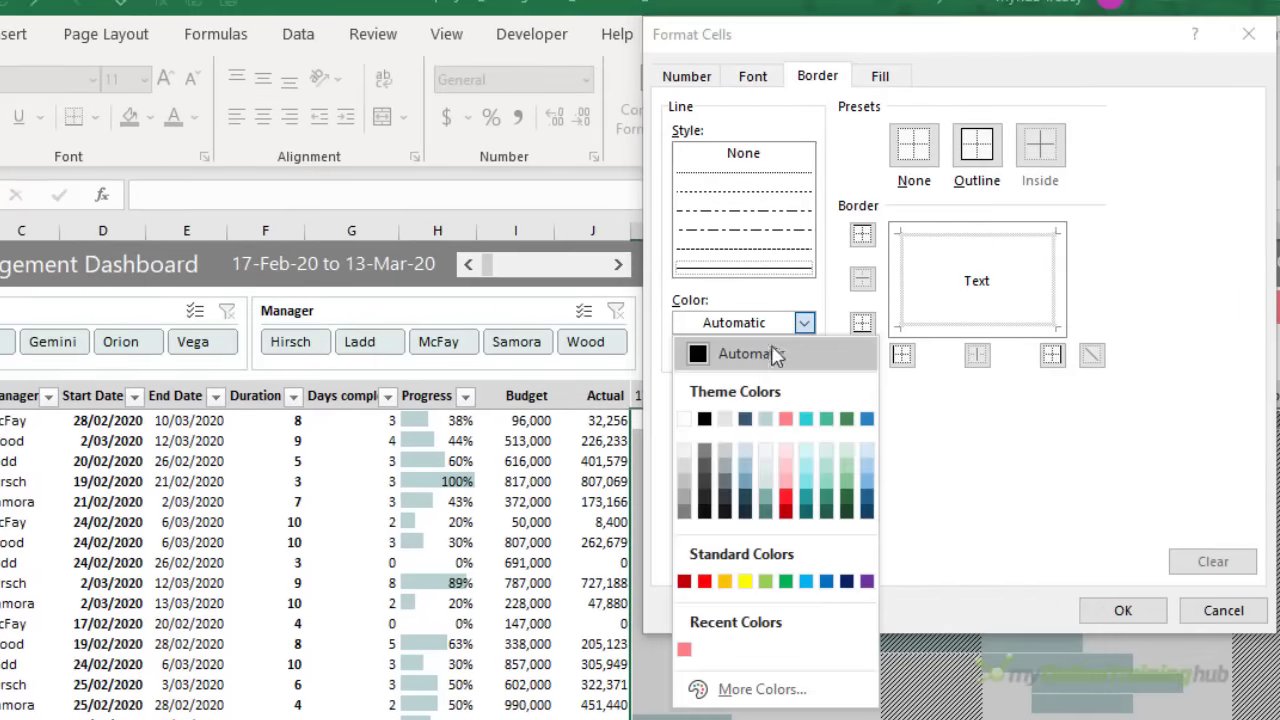
click(692, 419)
click(944, 236)
click(948, 326)
click(893, 76)
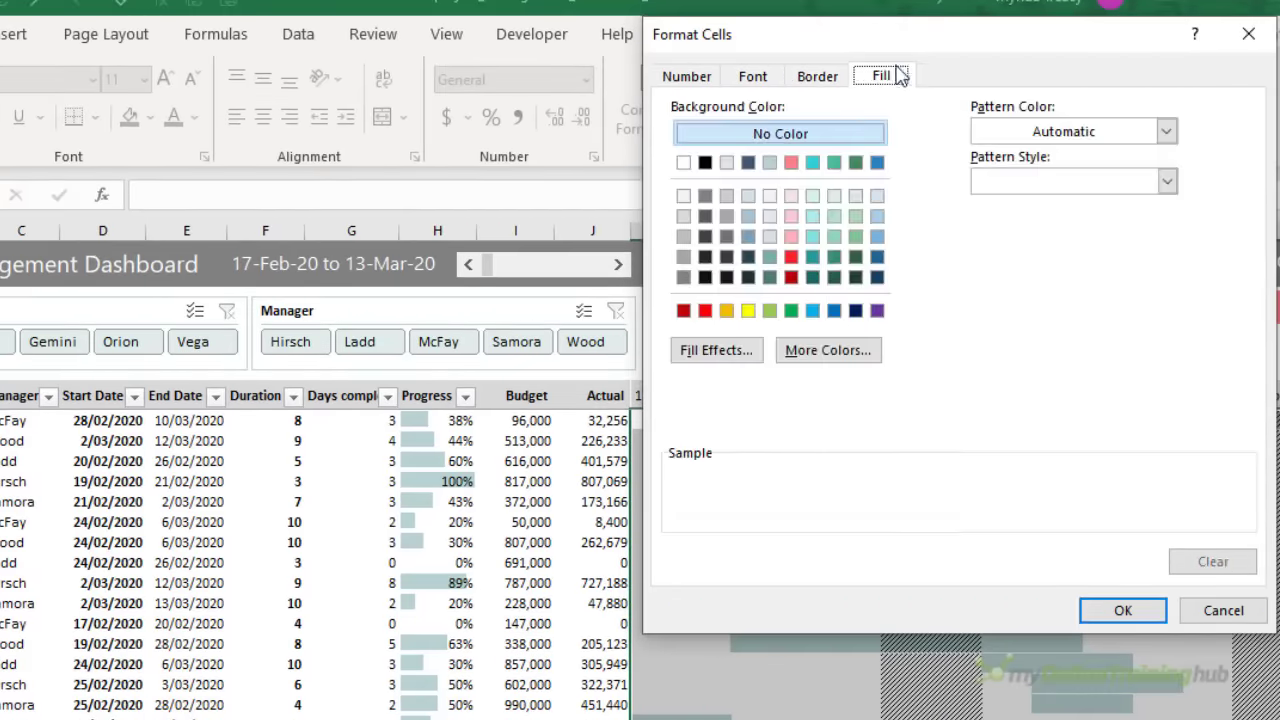
click(791, 162)
click(1120, 608)
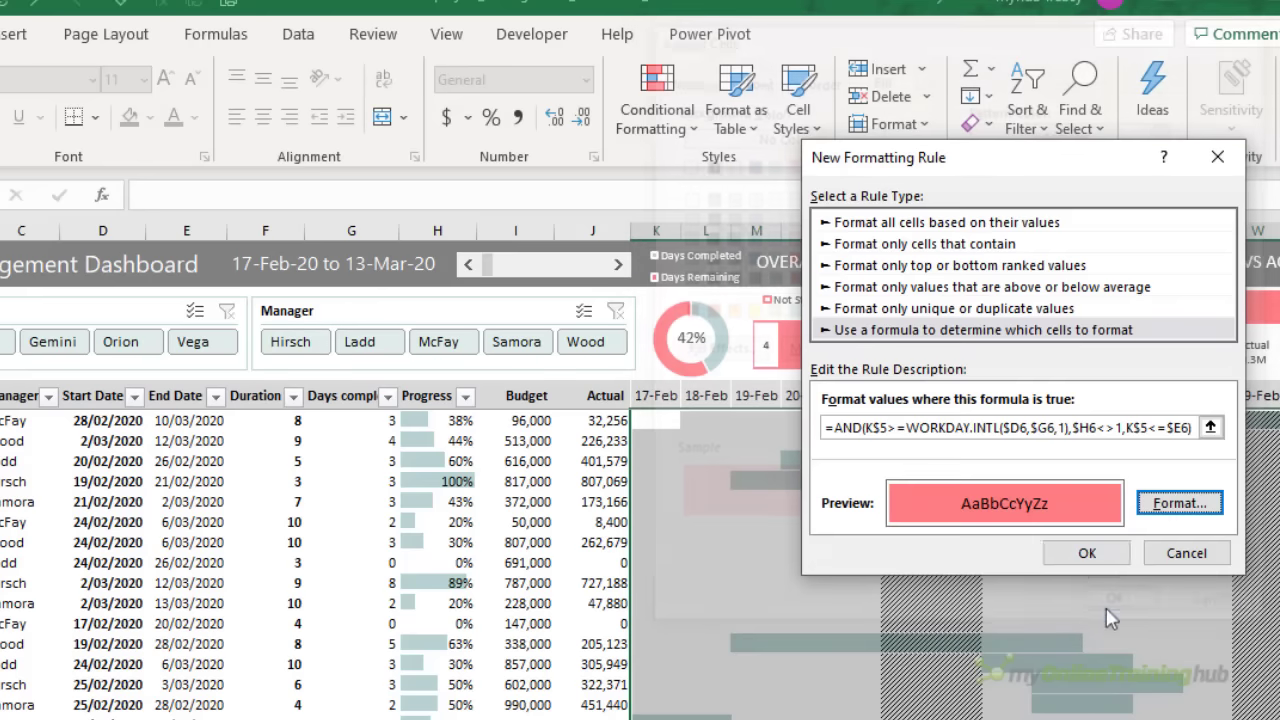
click(1072, 556)
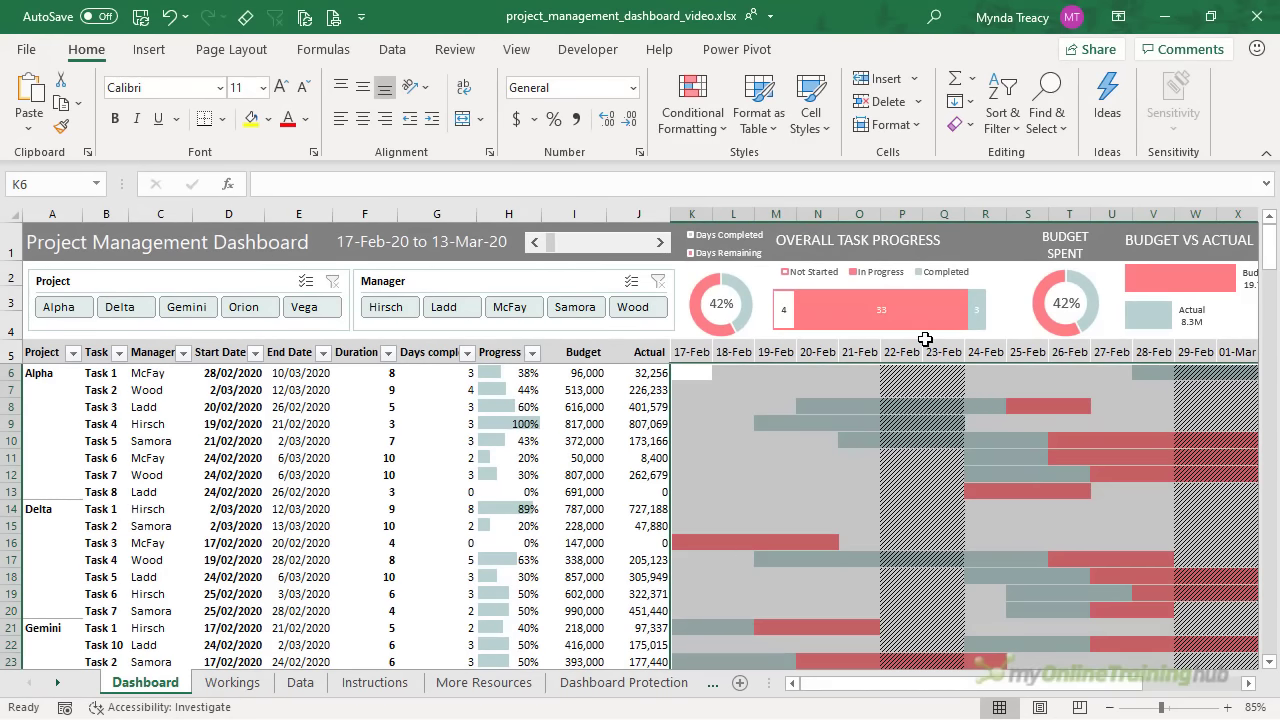
Start another new formula-based conditional formatting rule
click(702, 128)
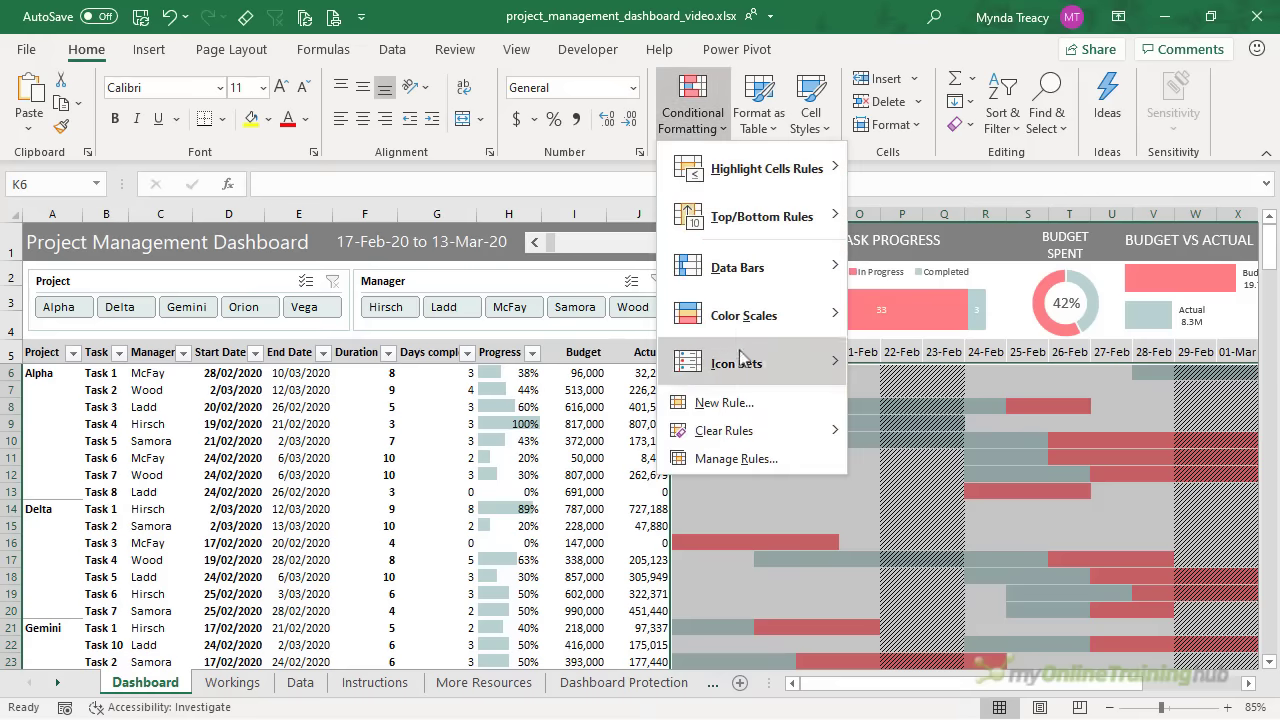
click(747, 398)
click(815, 275)
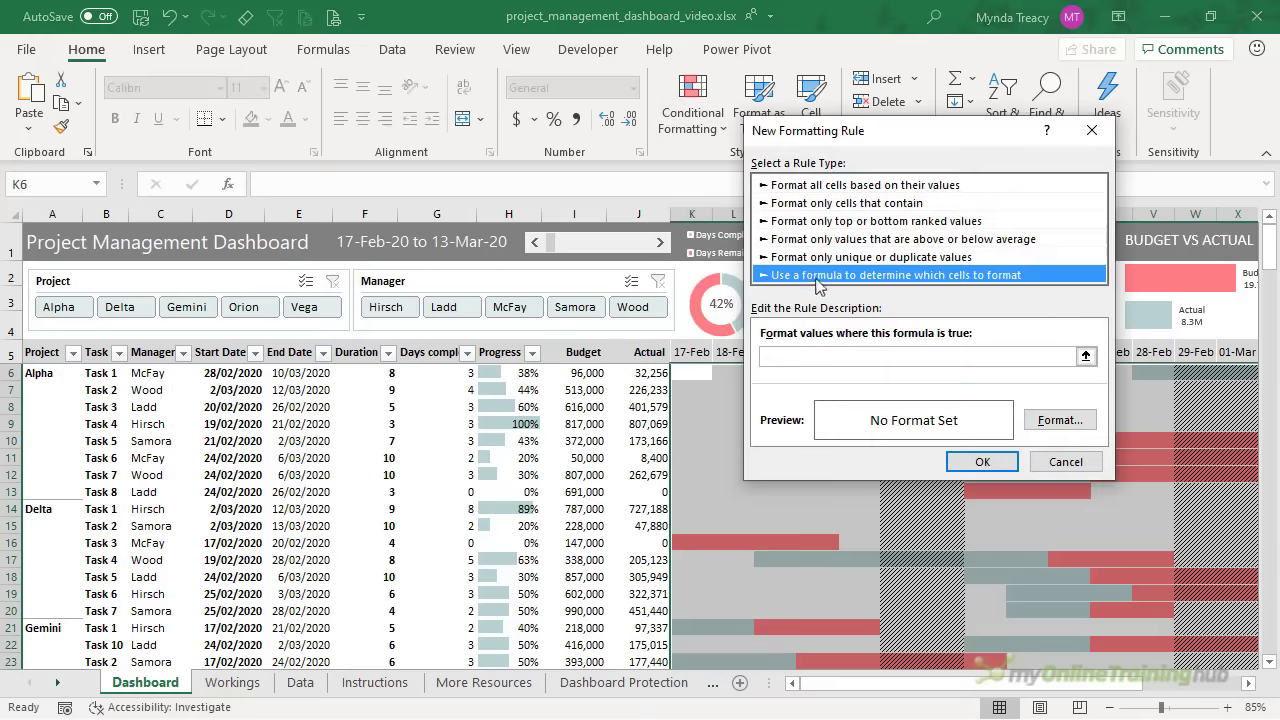
click(850, 352)
Enter the formula =AND(K$5>=WORKDAY.INTL($D6,$G6,1),$H6=0,K$5<=$E6) for not-started tasks
text(=AND()
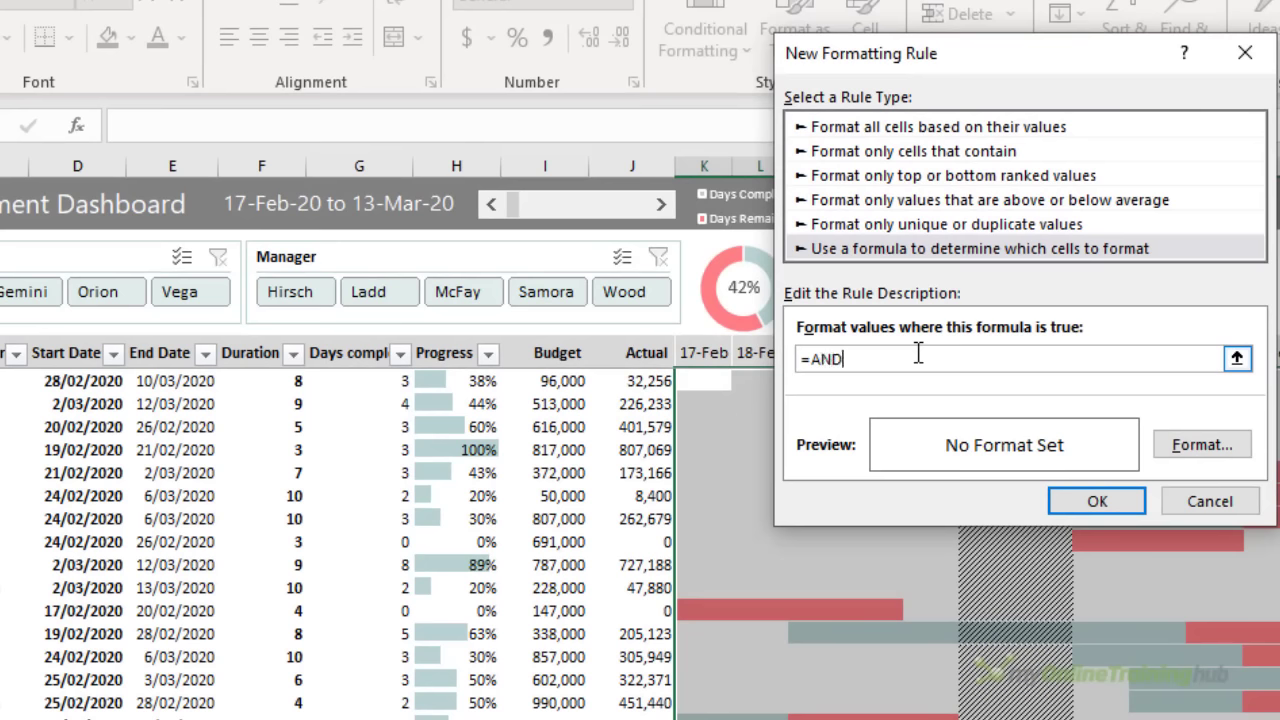
click(706, 354)
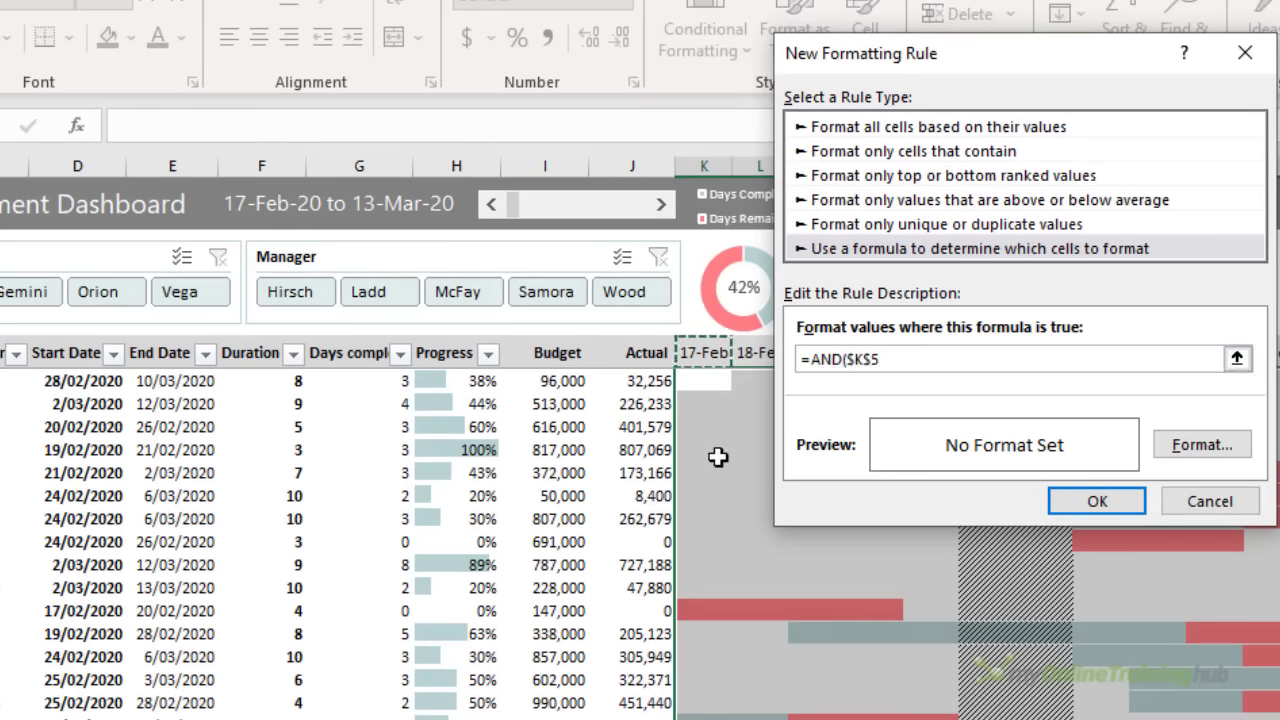
key(F4)
key(F4)
key(F4)
key(F4)
key(F4)
text(>=WORKDAY.INTL)
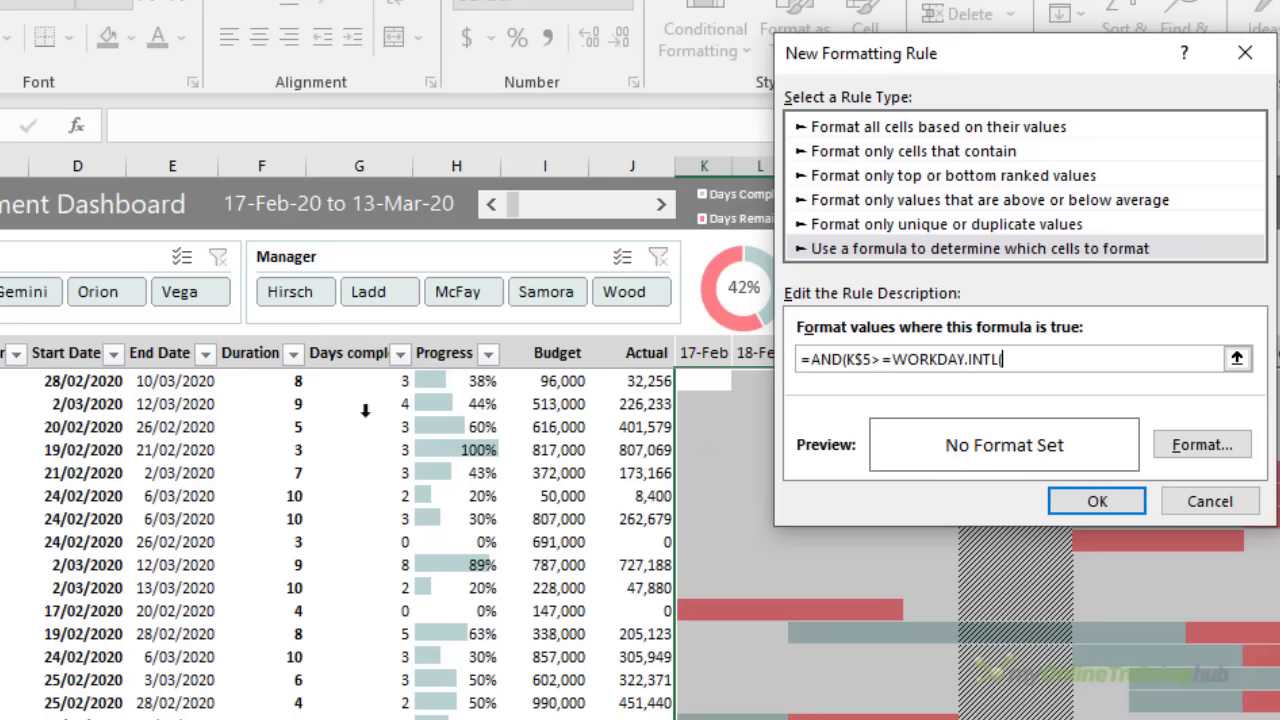
click(88, 381)
key(F4)
key(F4)
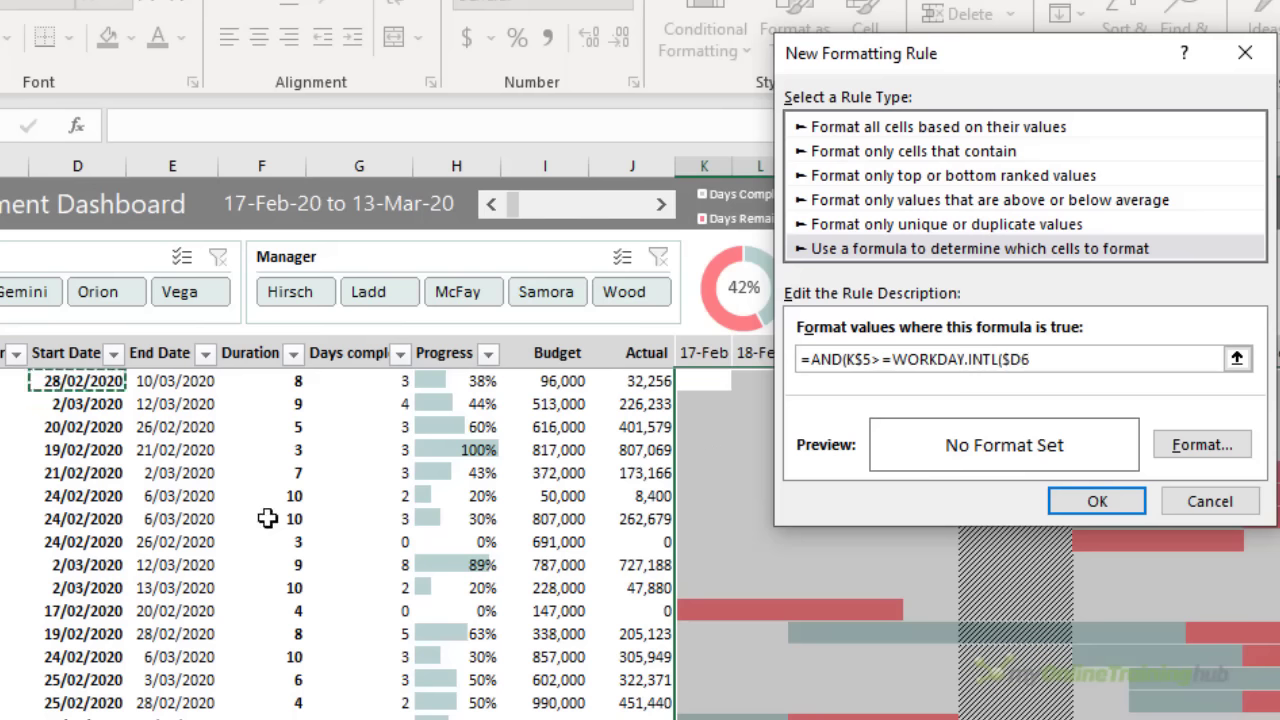
text(,)
click(352, 383)
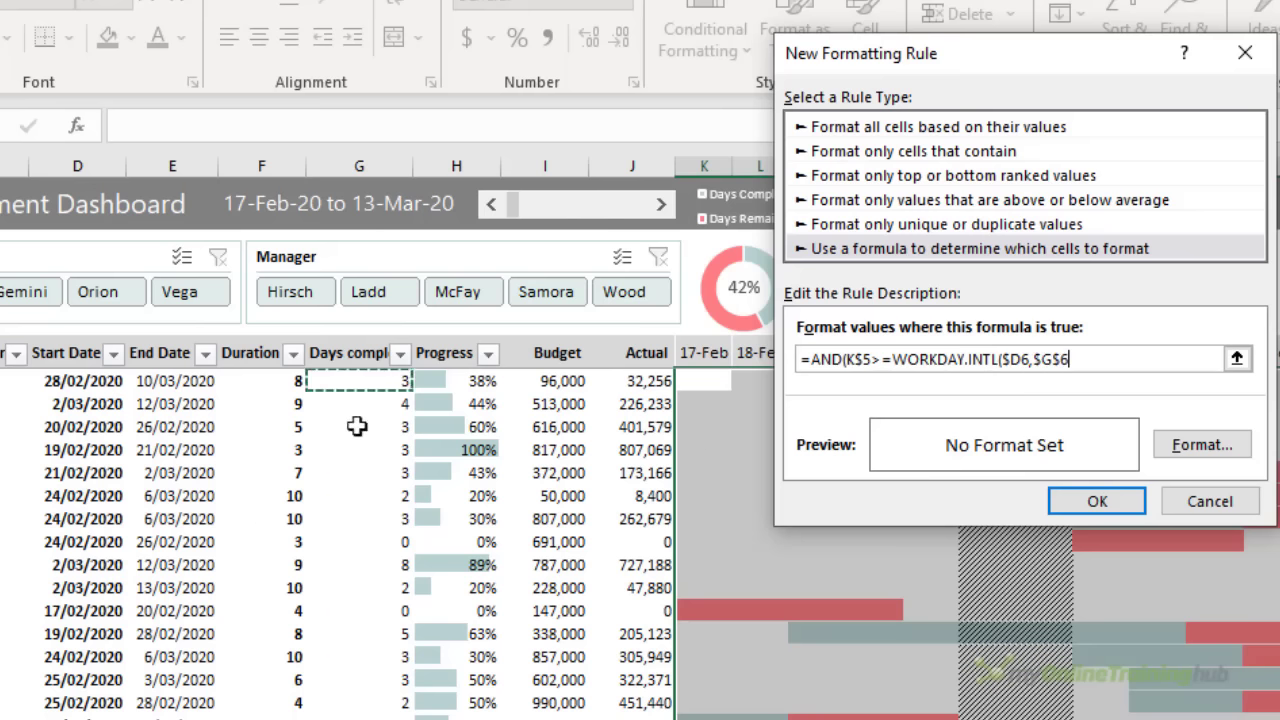
key(F4)
key(F4)
text(,)
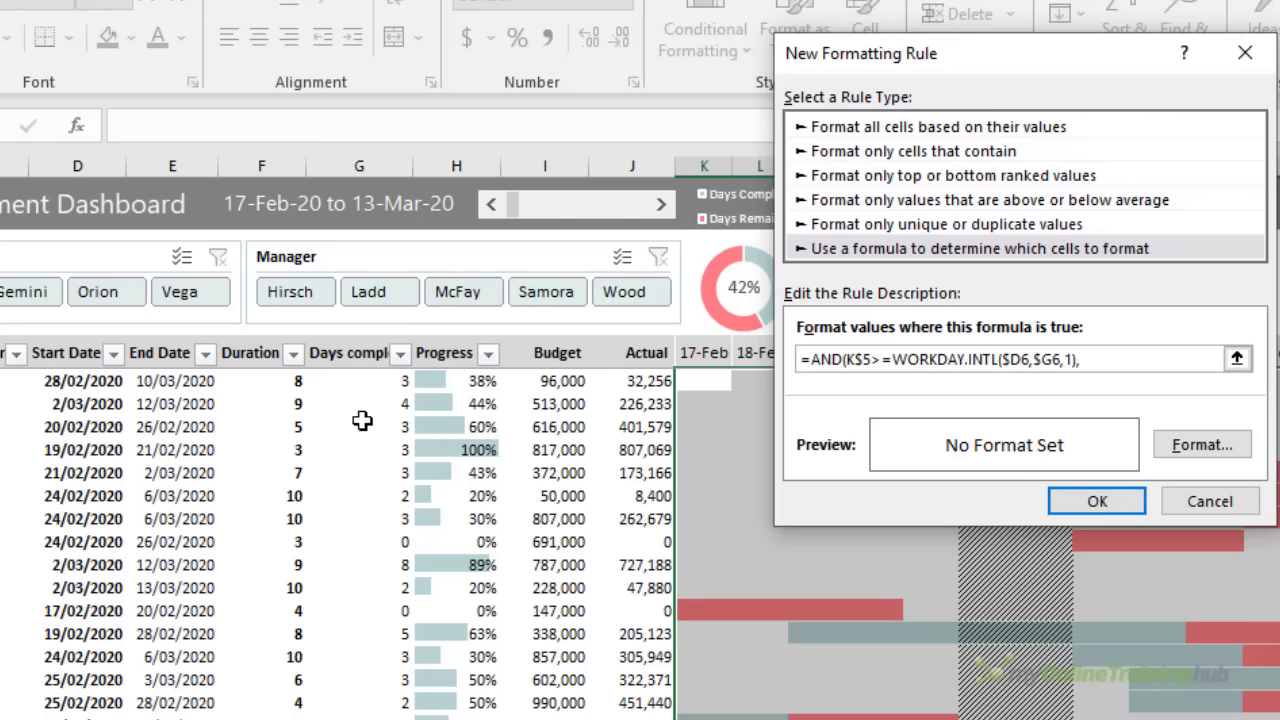
text(1),)
click(450, 381)
key(F4)
key(F4)
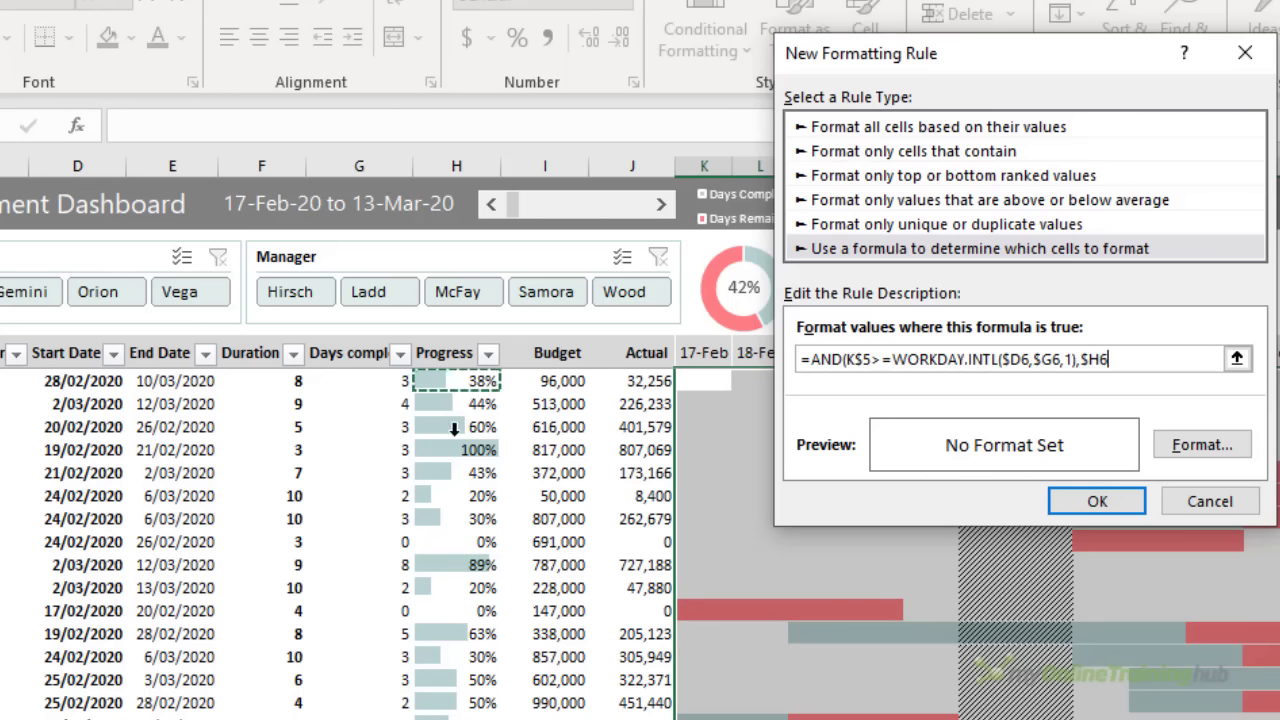
text(=)
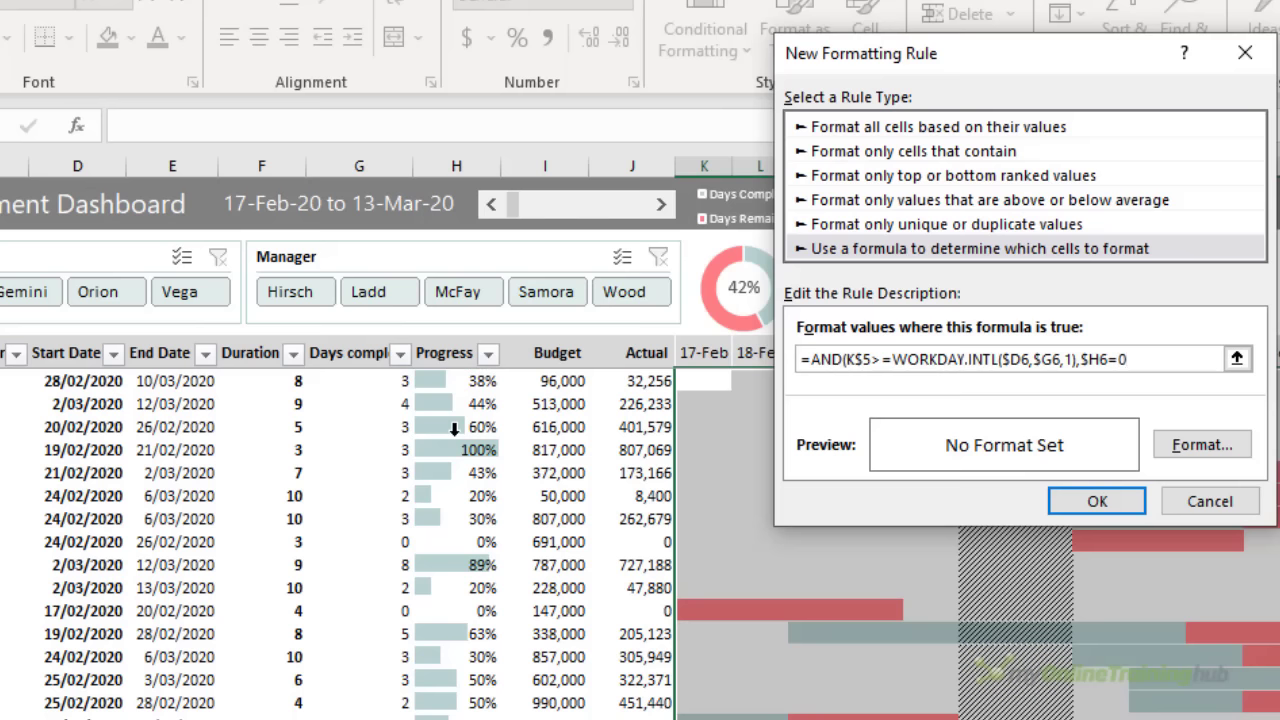
text(0,)
click(704, 352)
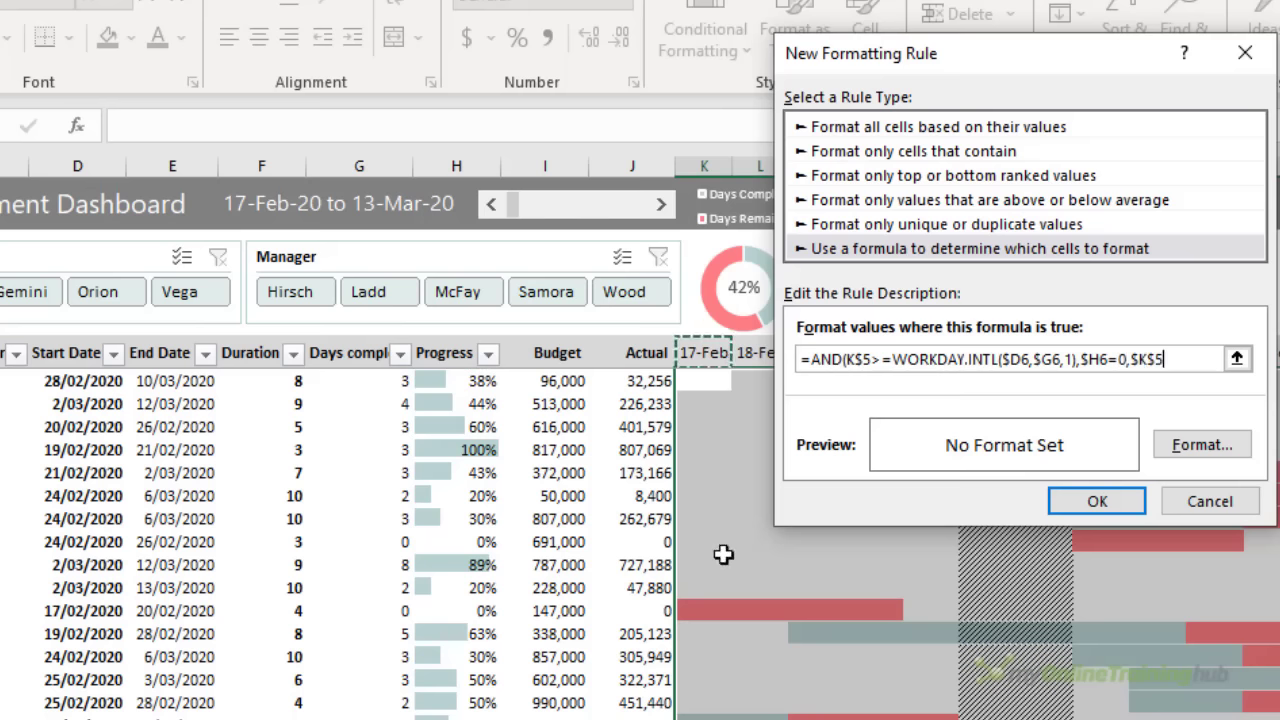
key(F4)
text(<)
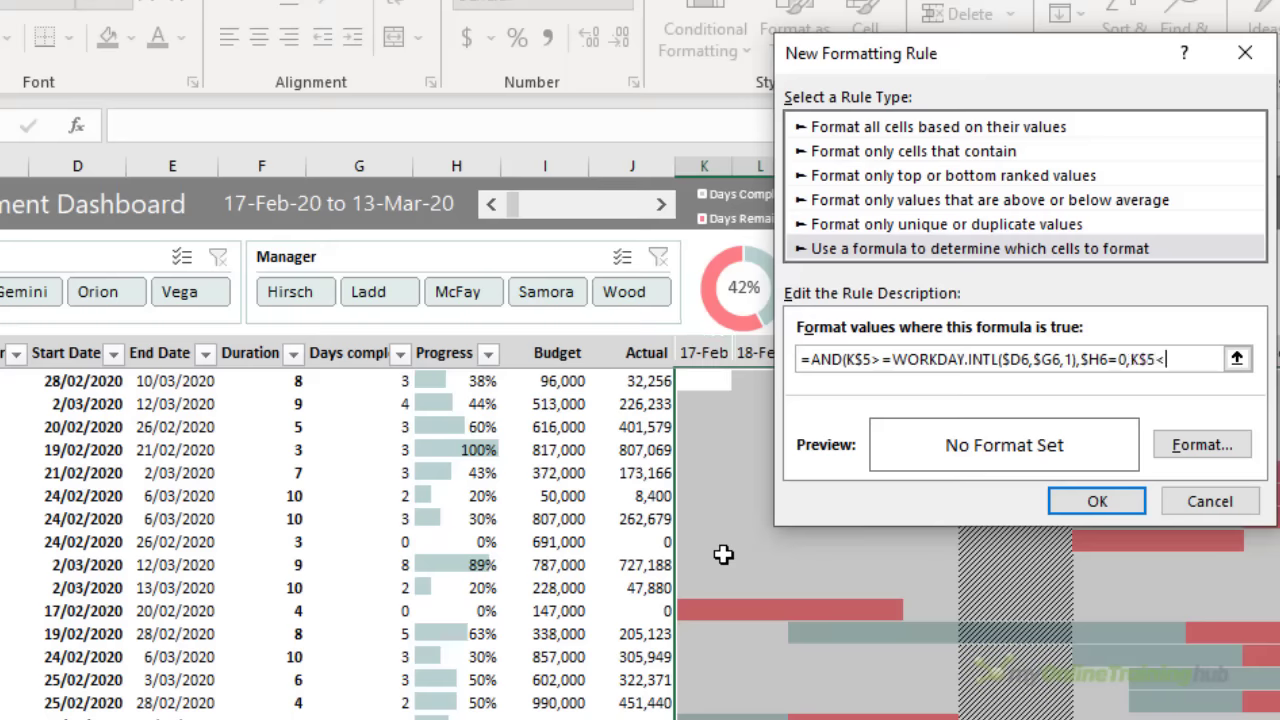
text(=)
click(196, 386)
key(F4)
key(F4)
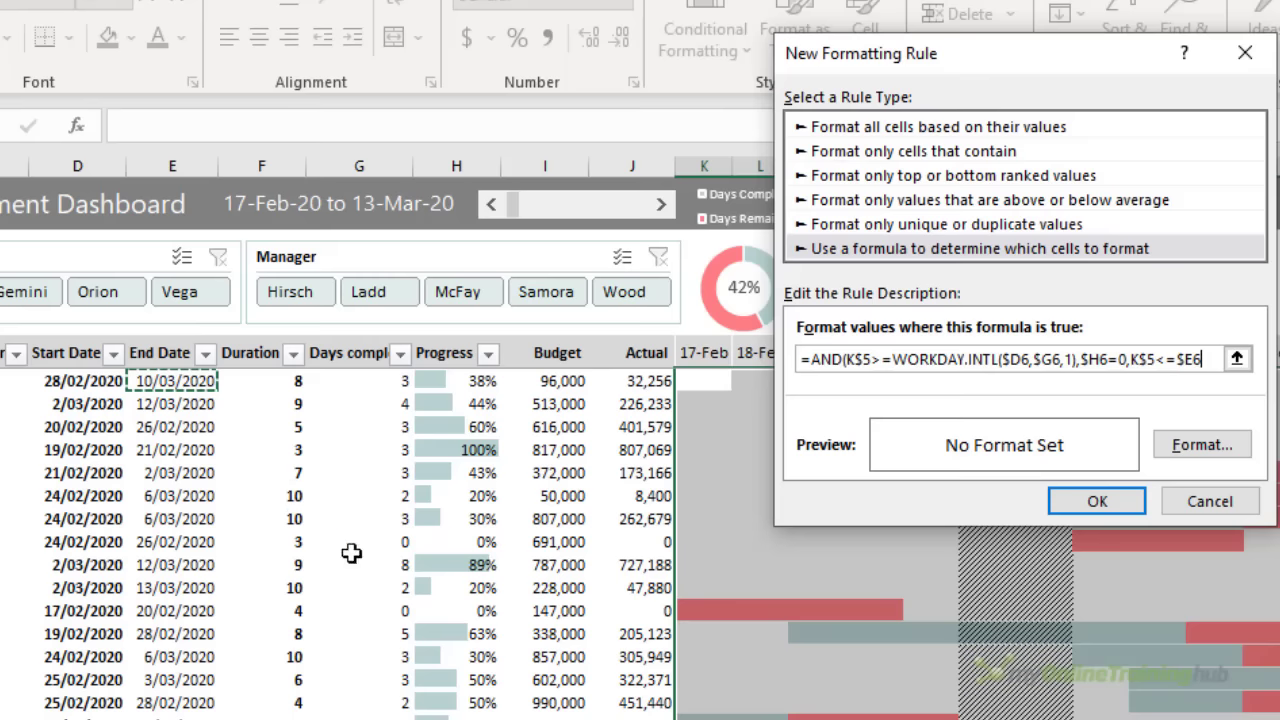
text())
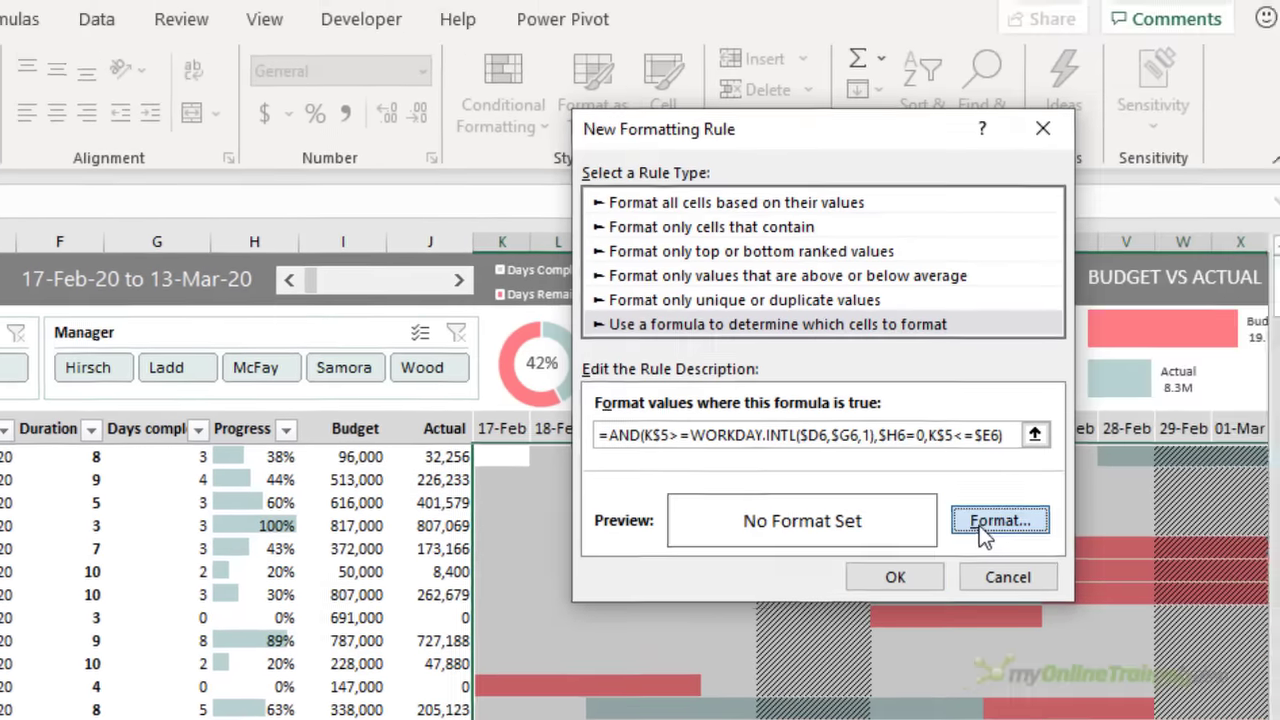
Give the rule a pink outline border and save it
click(1201, 444)
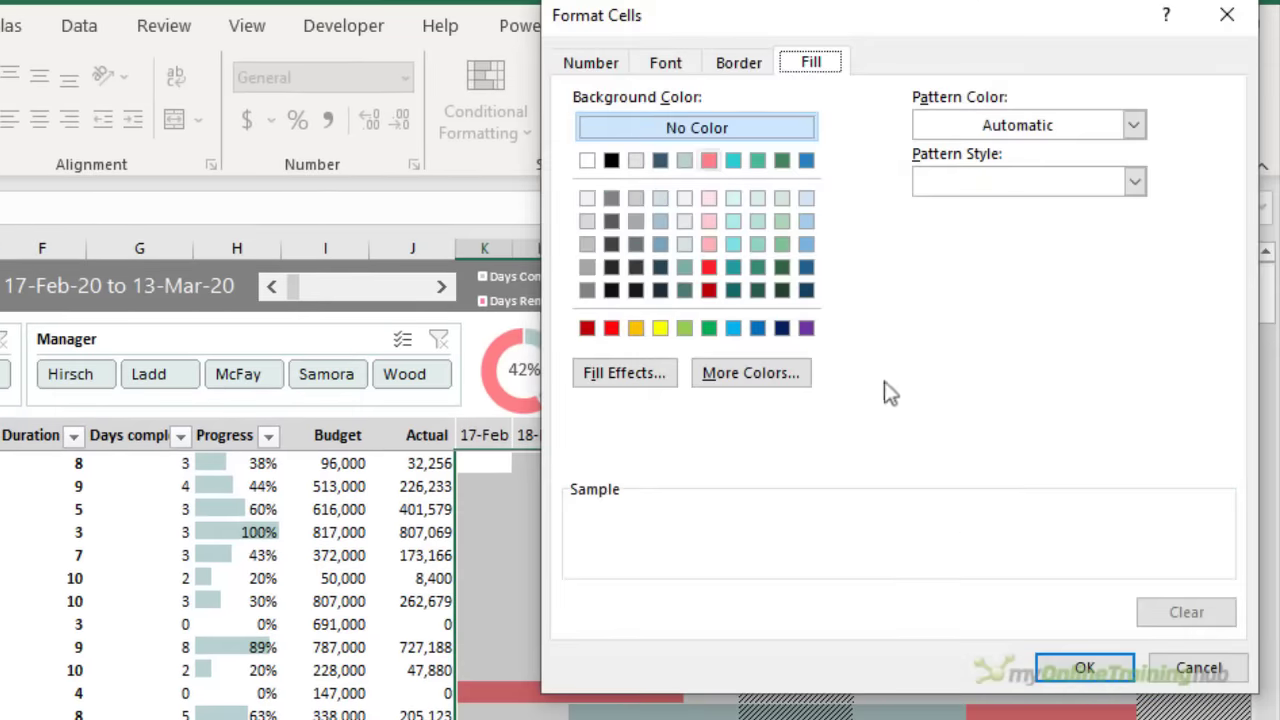
click(728, 66)
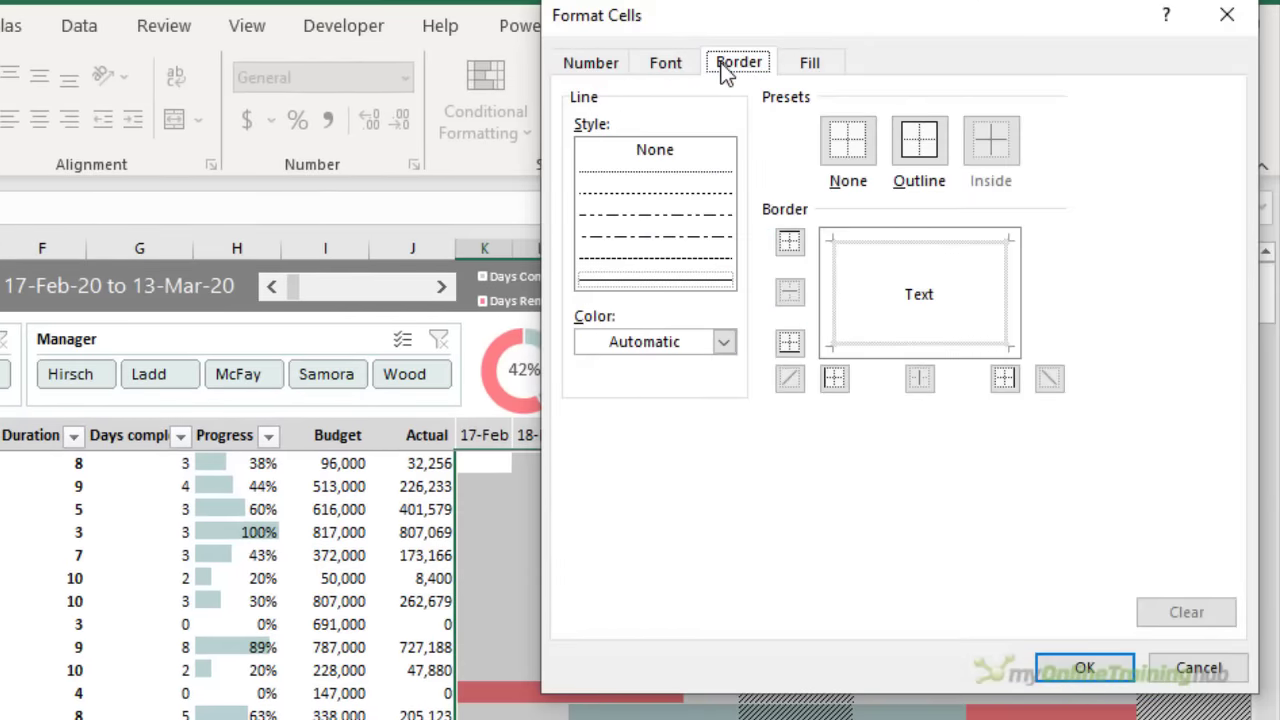
click(722, 342)
click(707, 460)
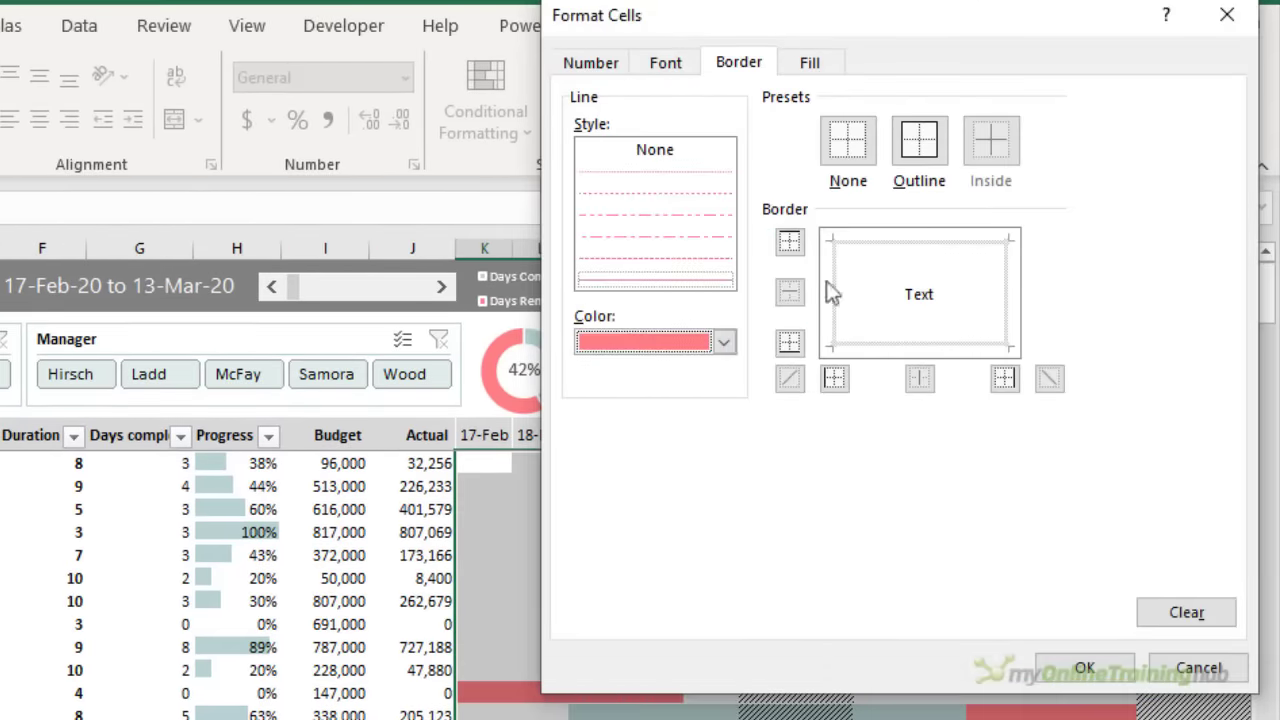
click(918, 140)
click(1084, 667)
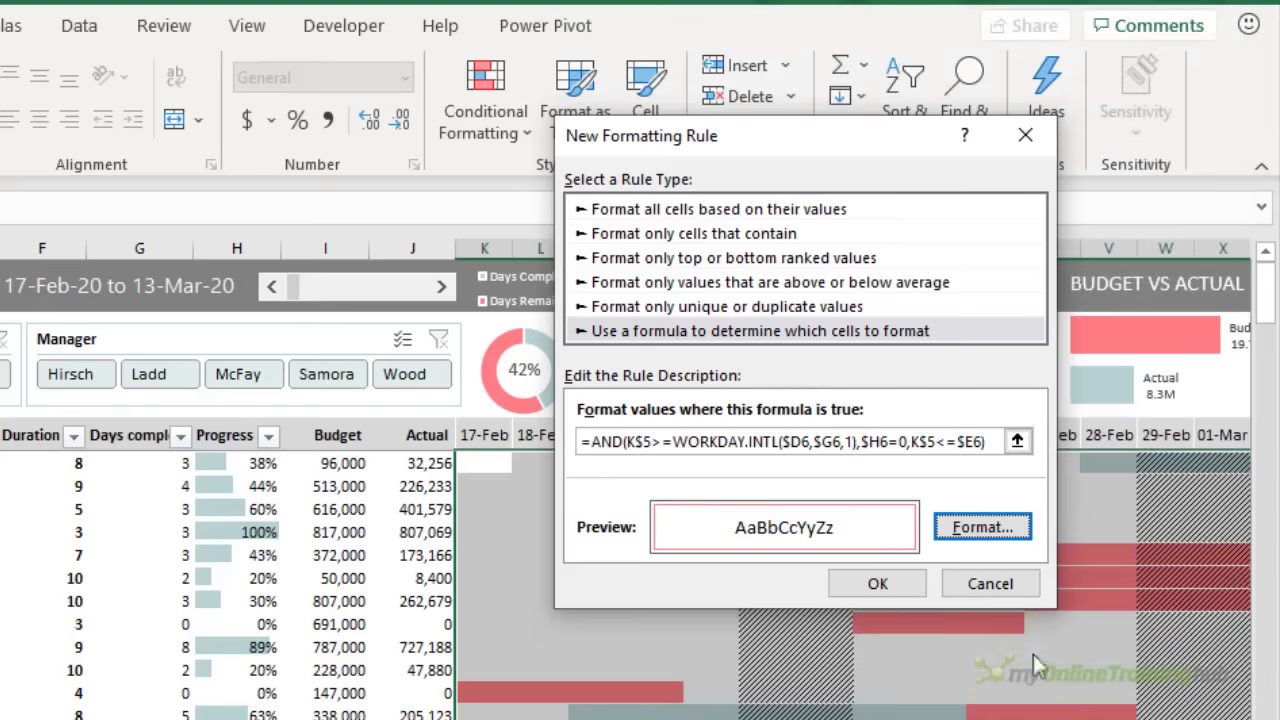
click(878, 584)
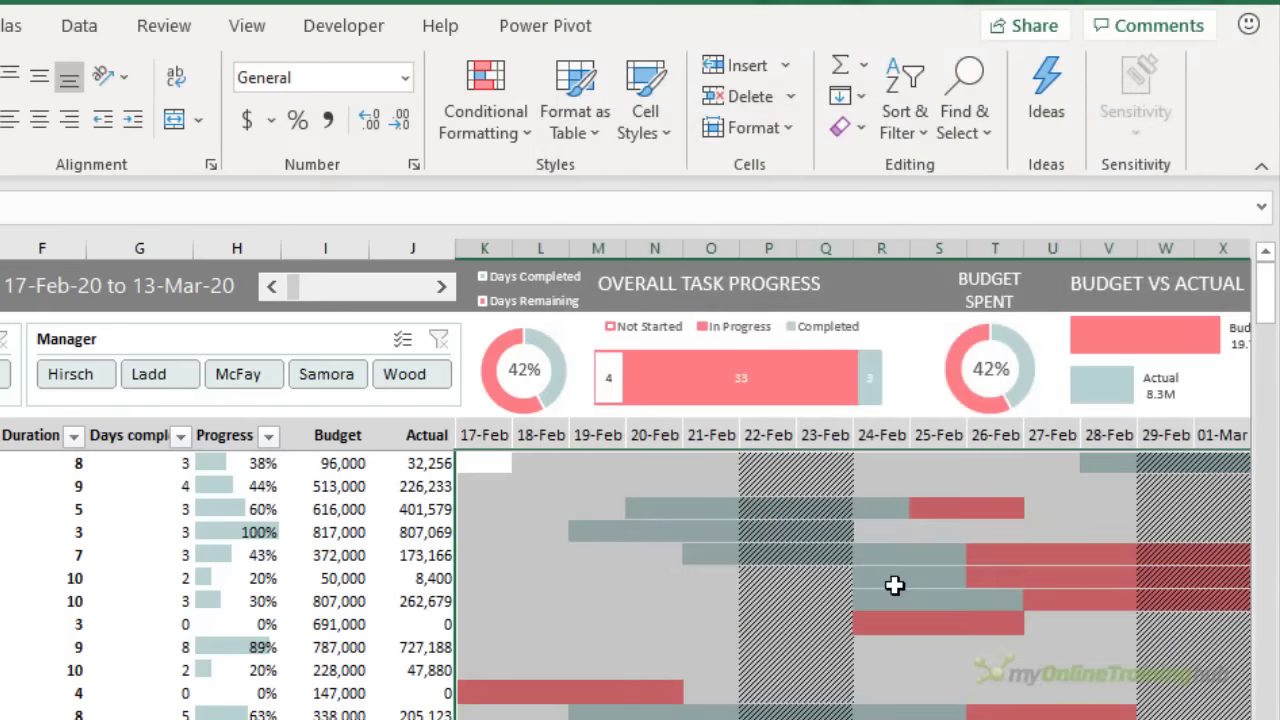
In Manage Rules, move the weekend WEEKDAY rule to the top with Stop If True, and apply
click(499, 134)
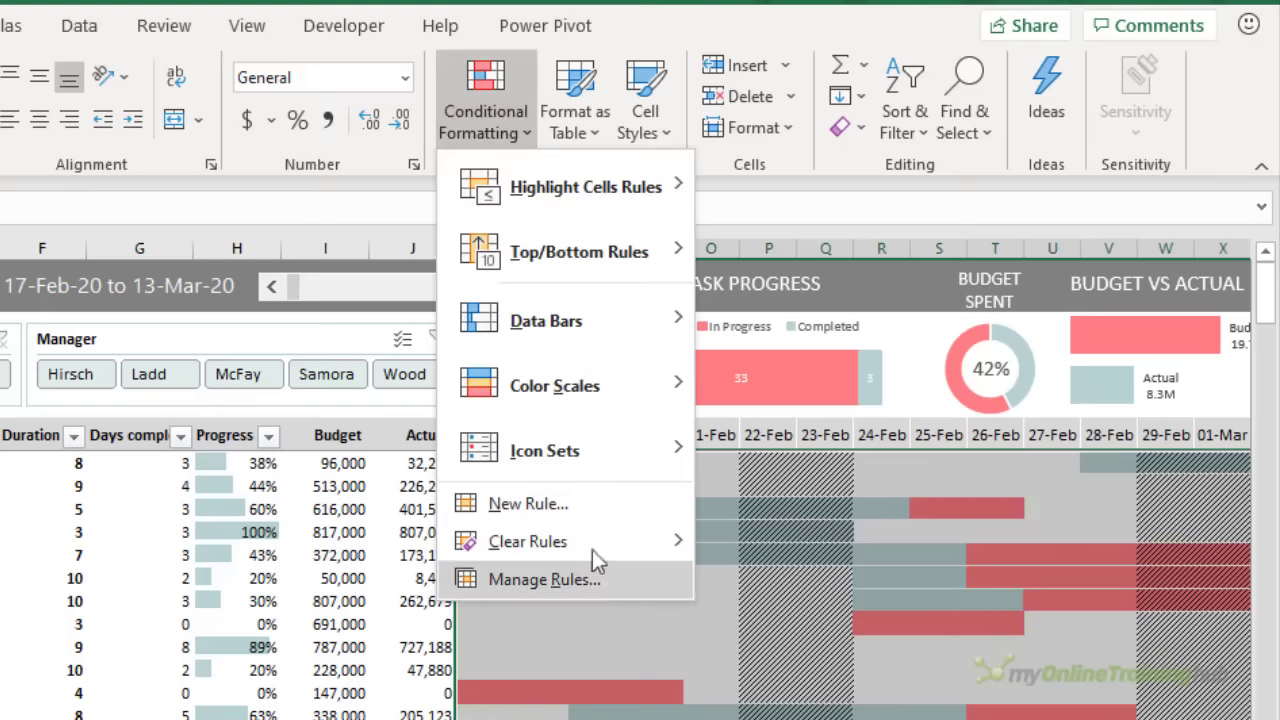
click(600, 584)
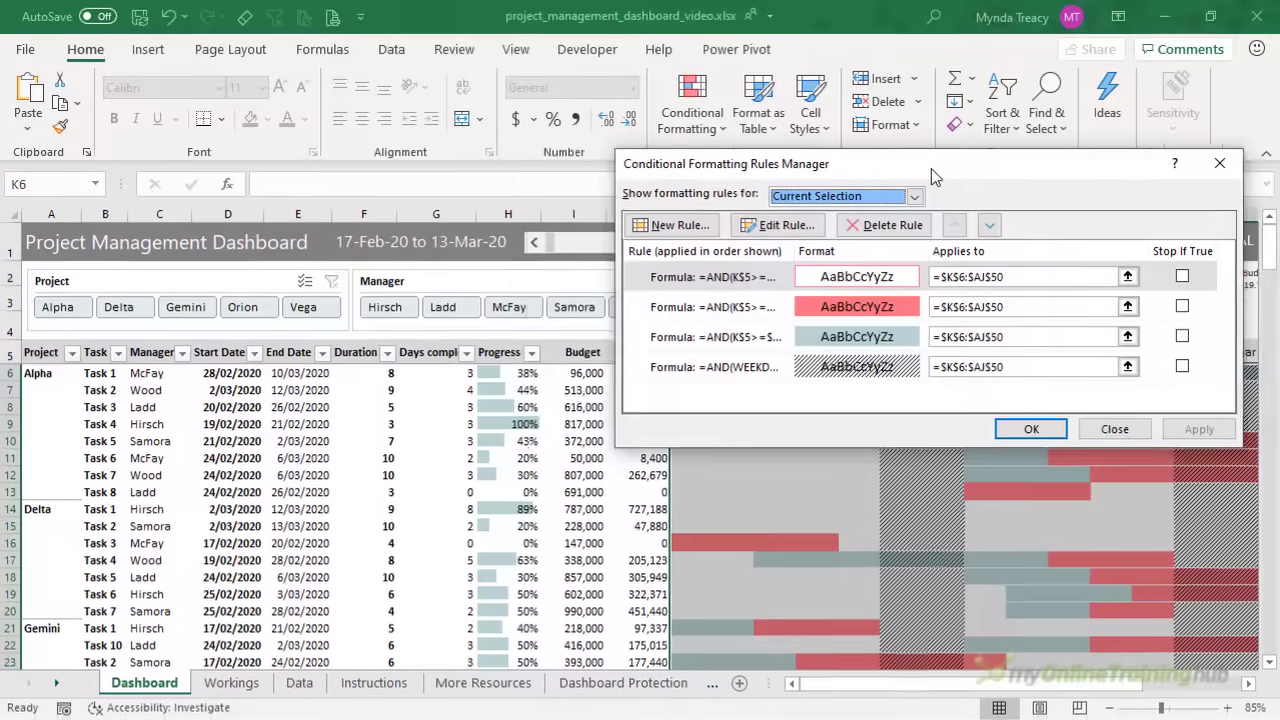
drag(931, 168, 400, 175)
click(204, 385)
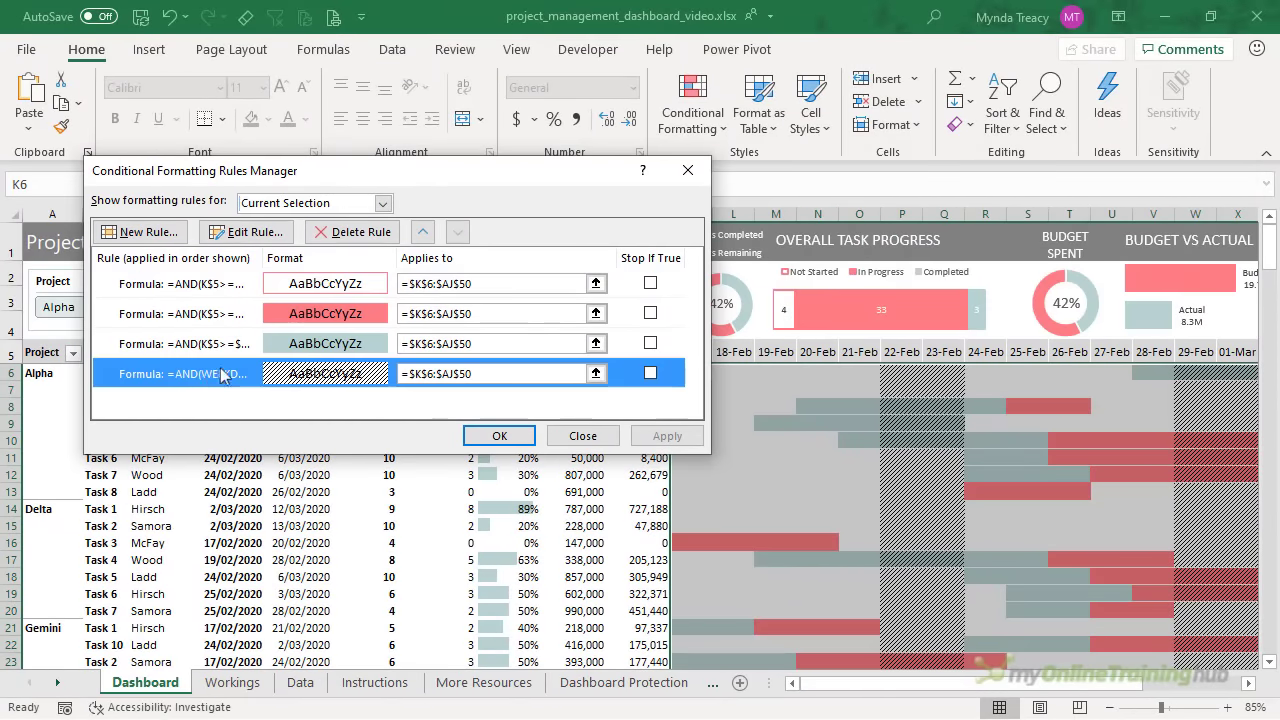
click(422, 232)
click(422, 232)
click(422, 233)
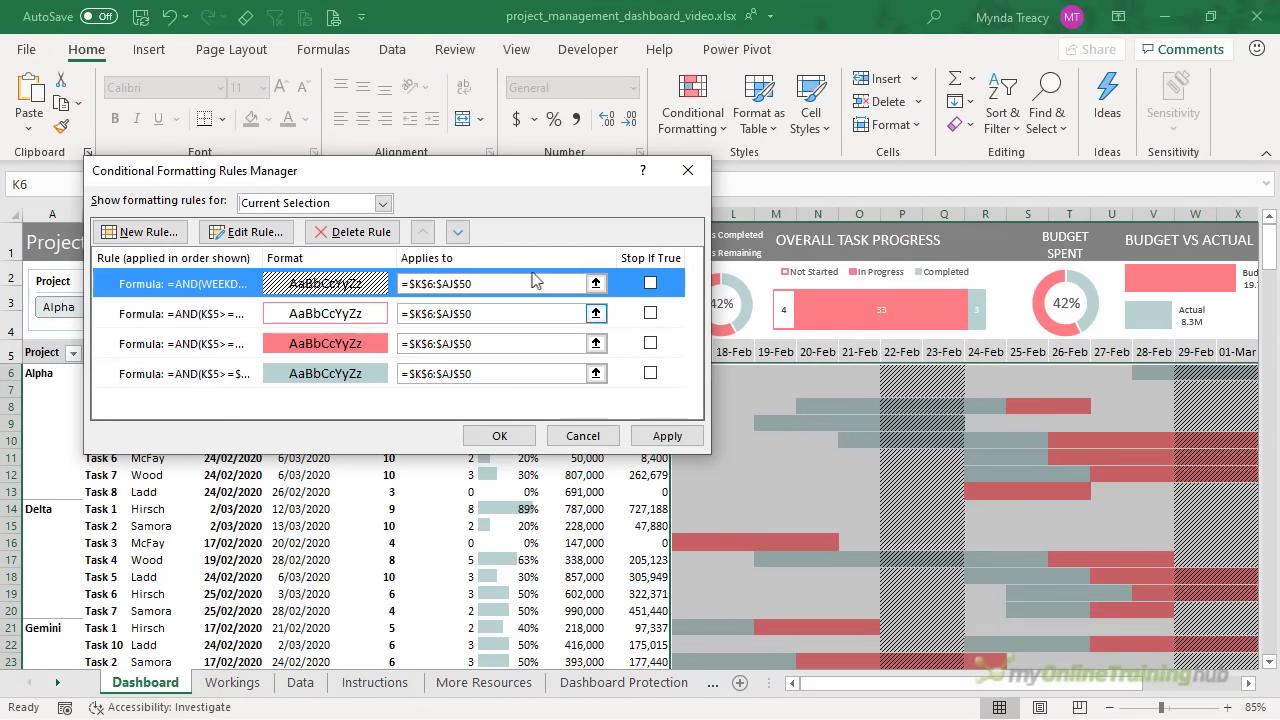
click(650, 283)
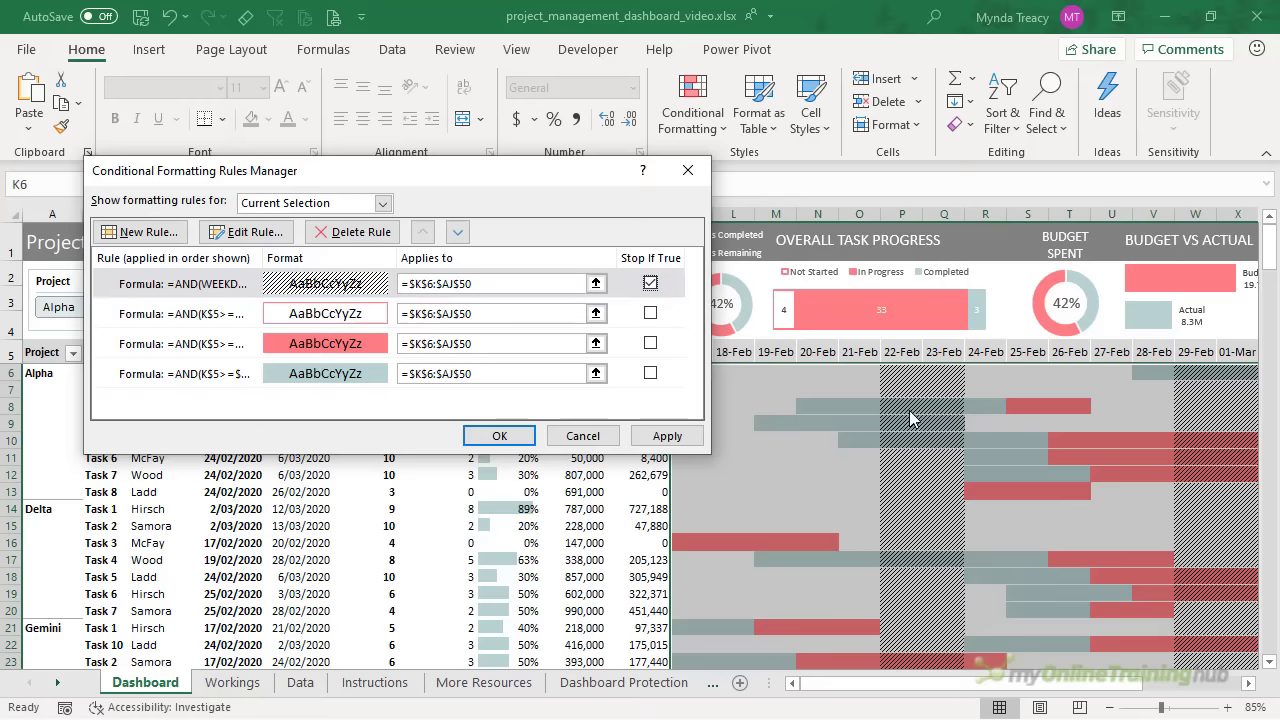
click(662, 438)
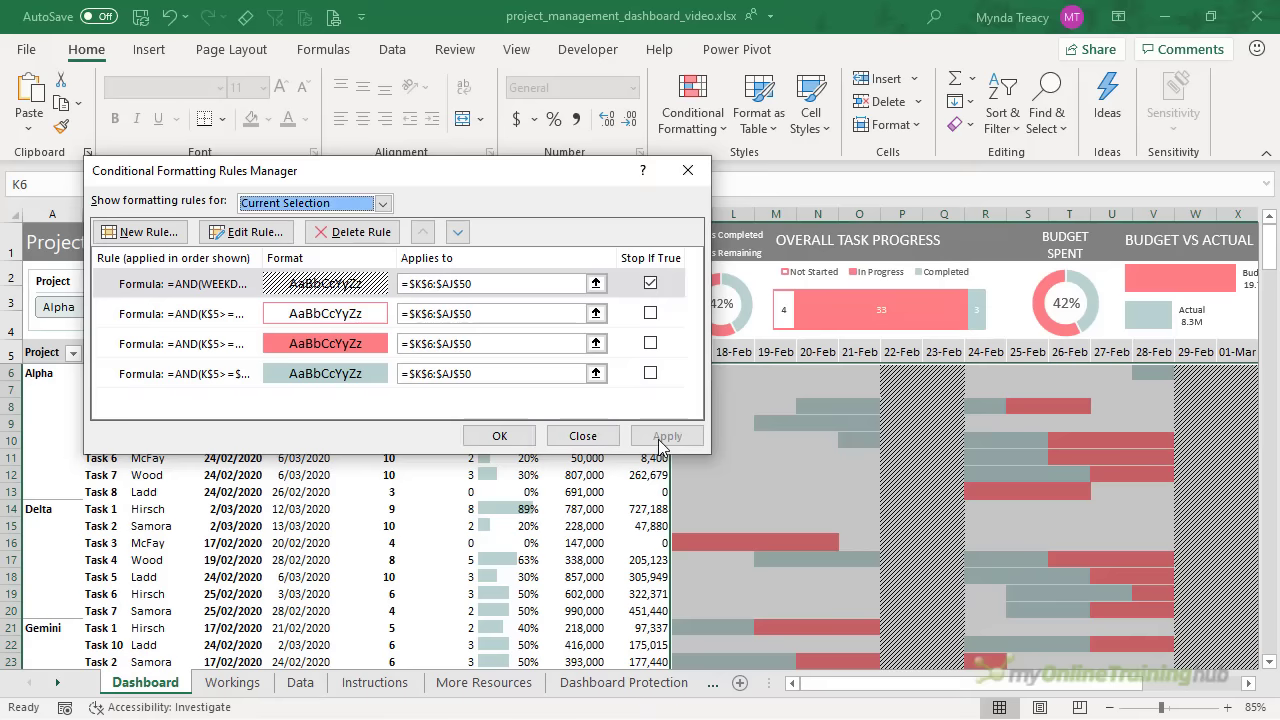
Turn on Stop If True for the pink outline rule, apply, and close the rules list
click(173, 318)
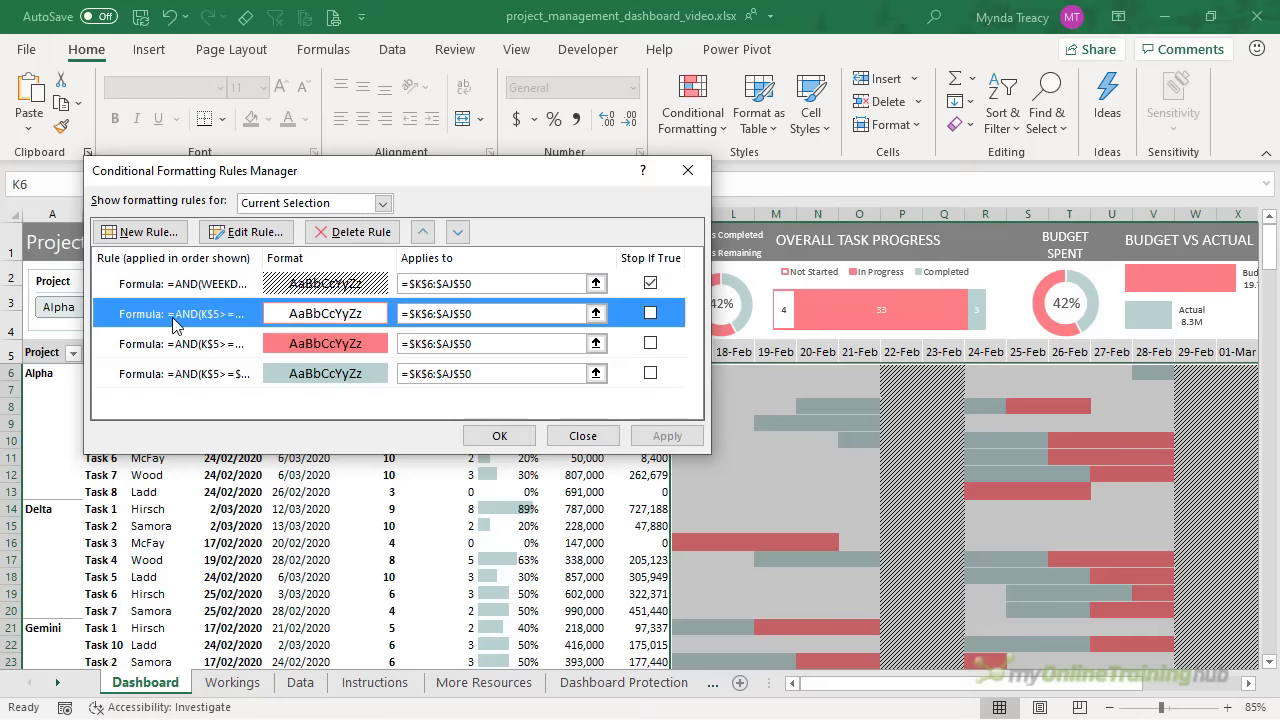
click(650, 314)
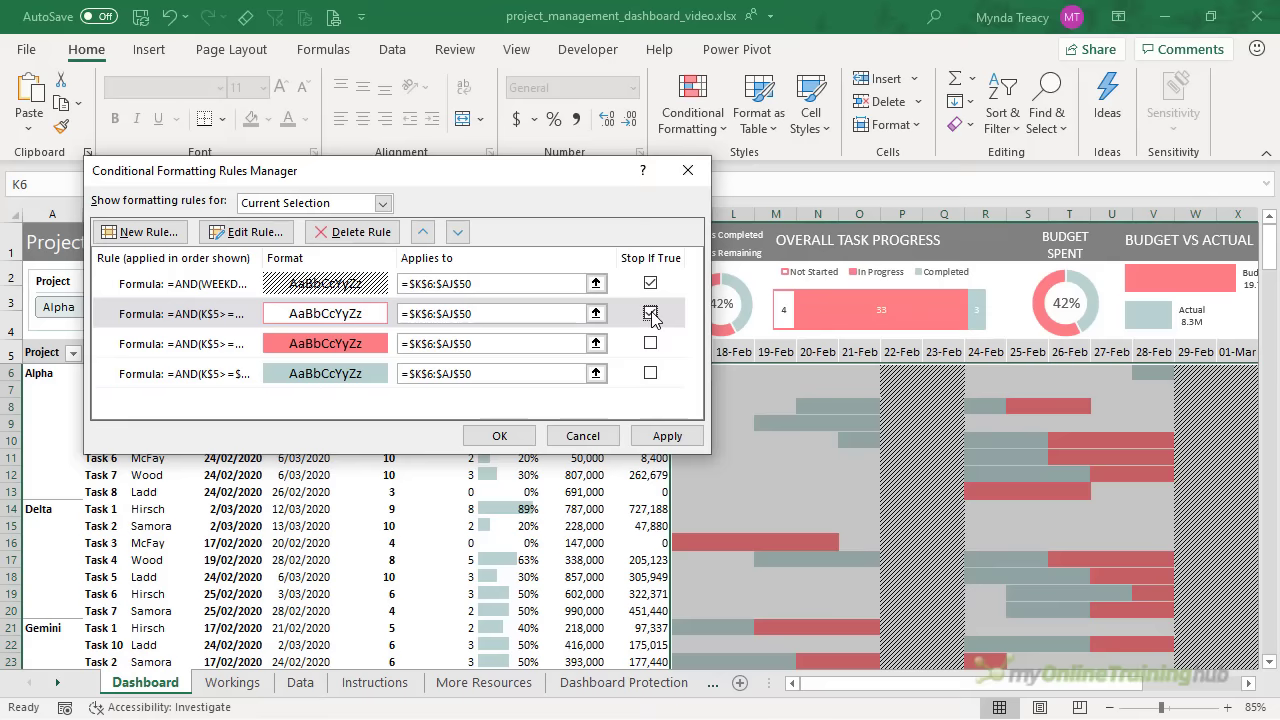
click(657, 438)
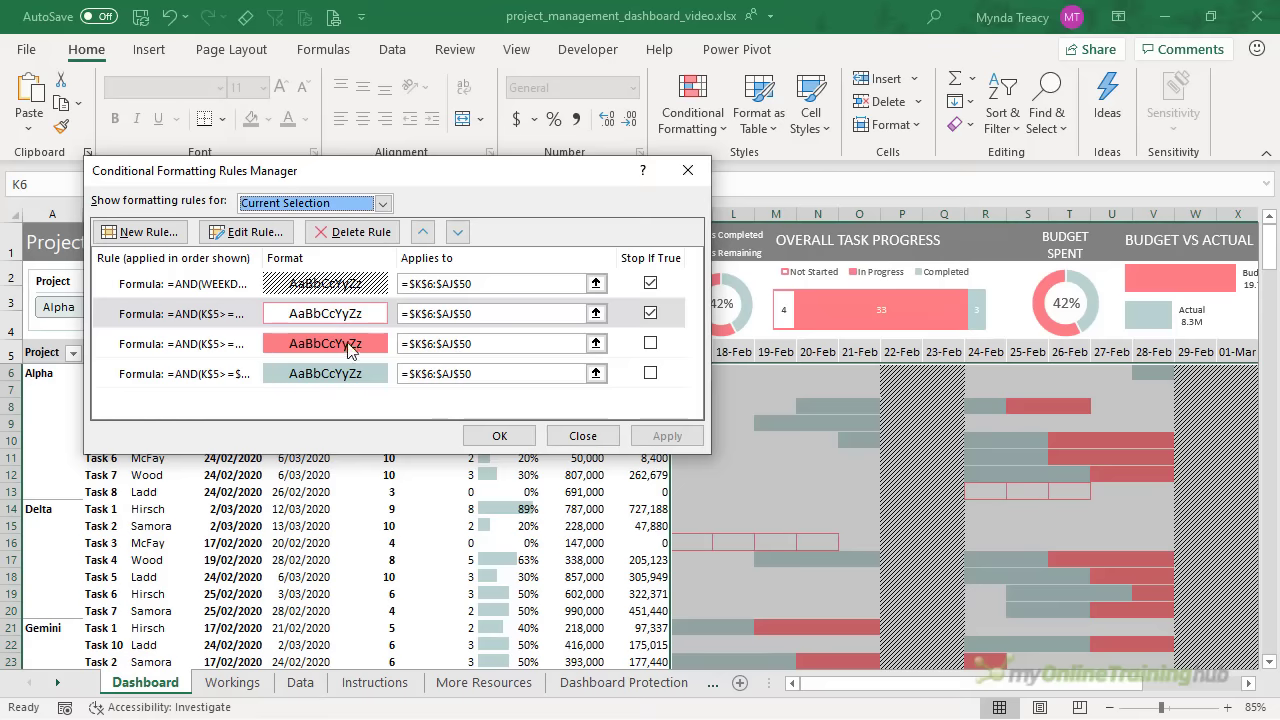
click(234, 345)
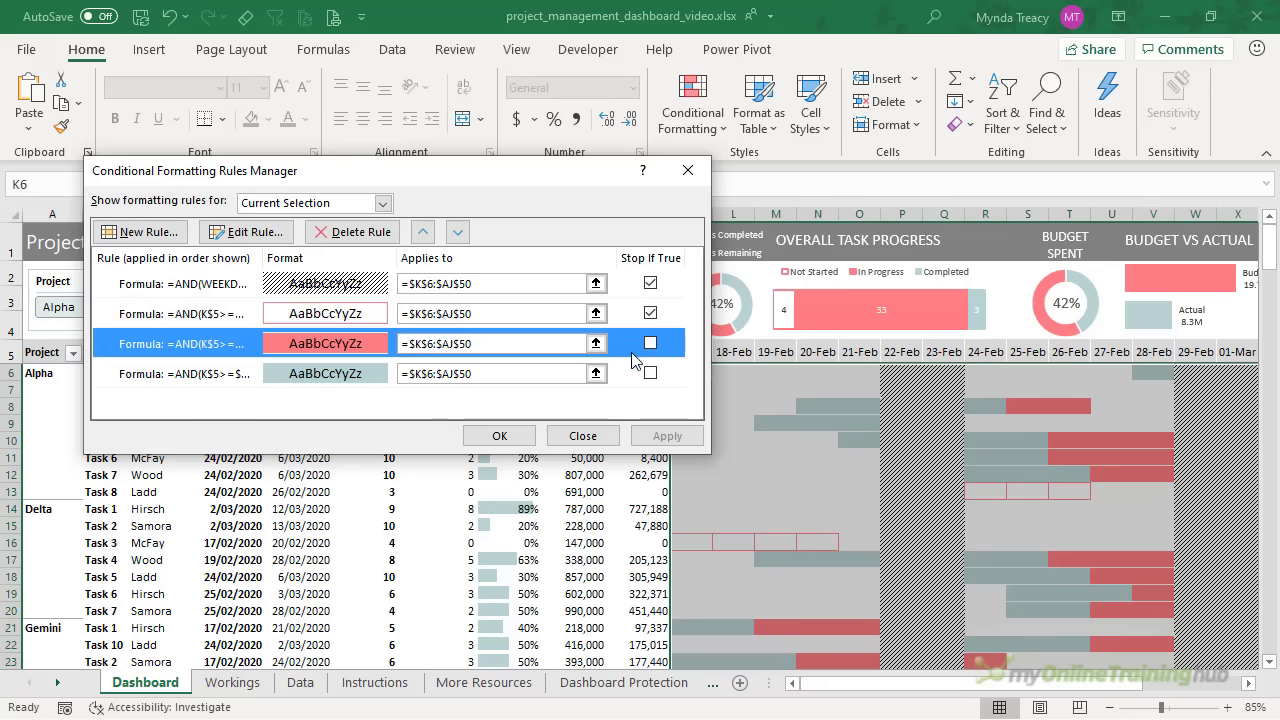
click(503, 437)
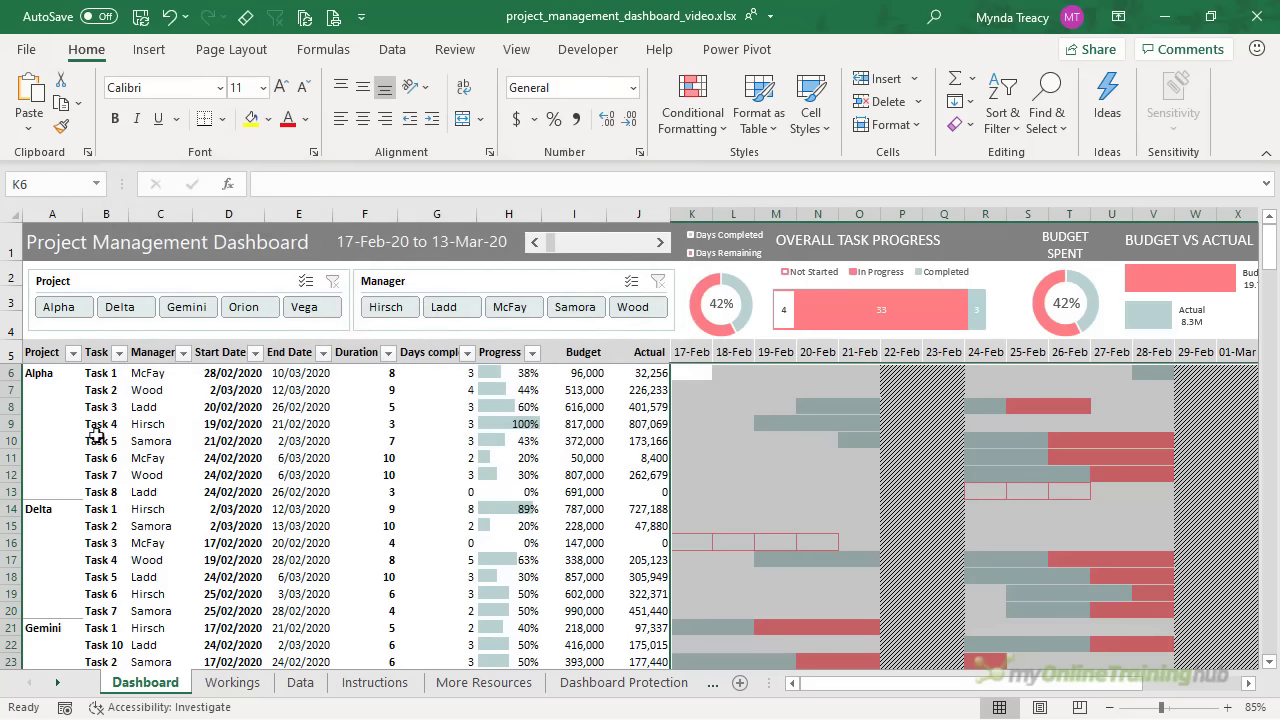
Select the Grand Total row through column K, then test the Alpha slicer filter and clear it
scroll(1041, 457, down, 9)
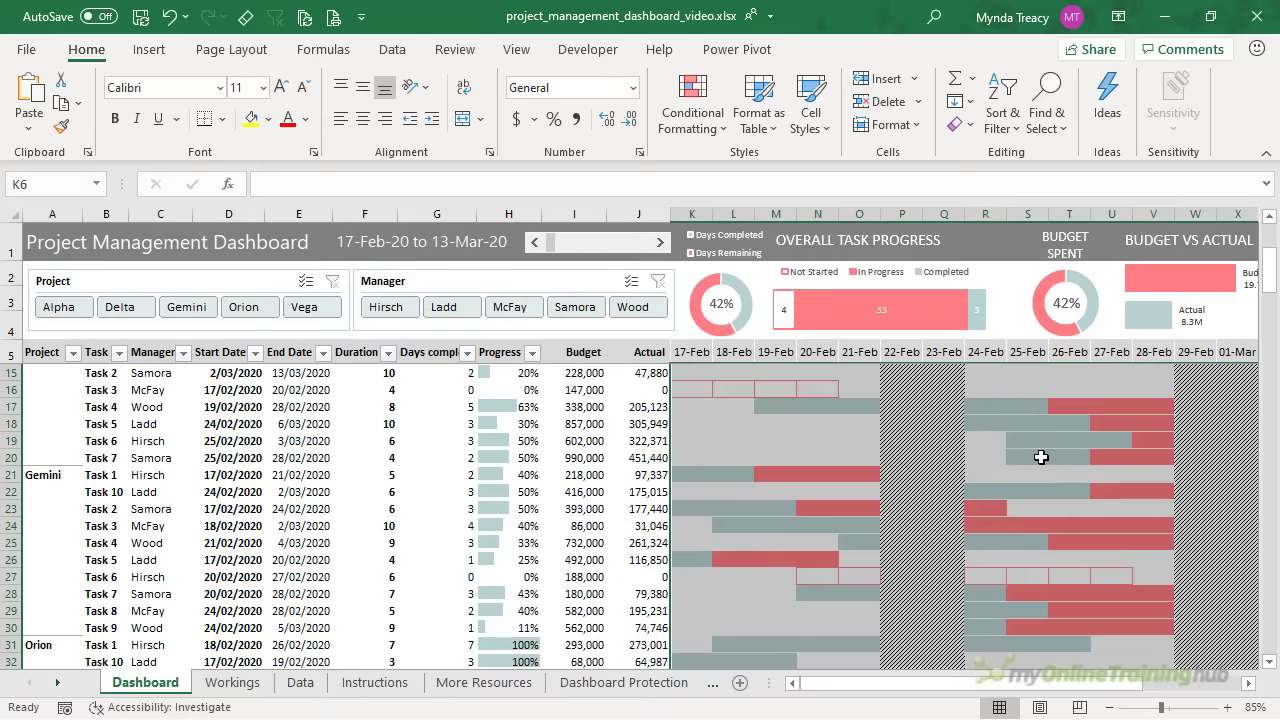
scroll(1041, 457, down, 1)
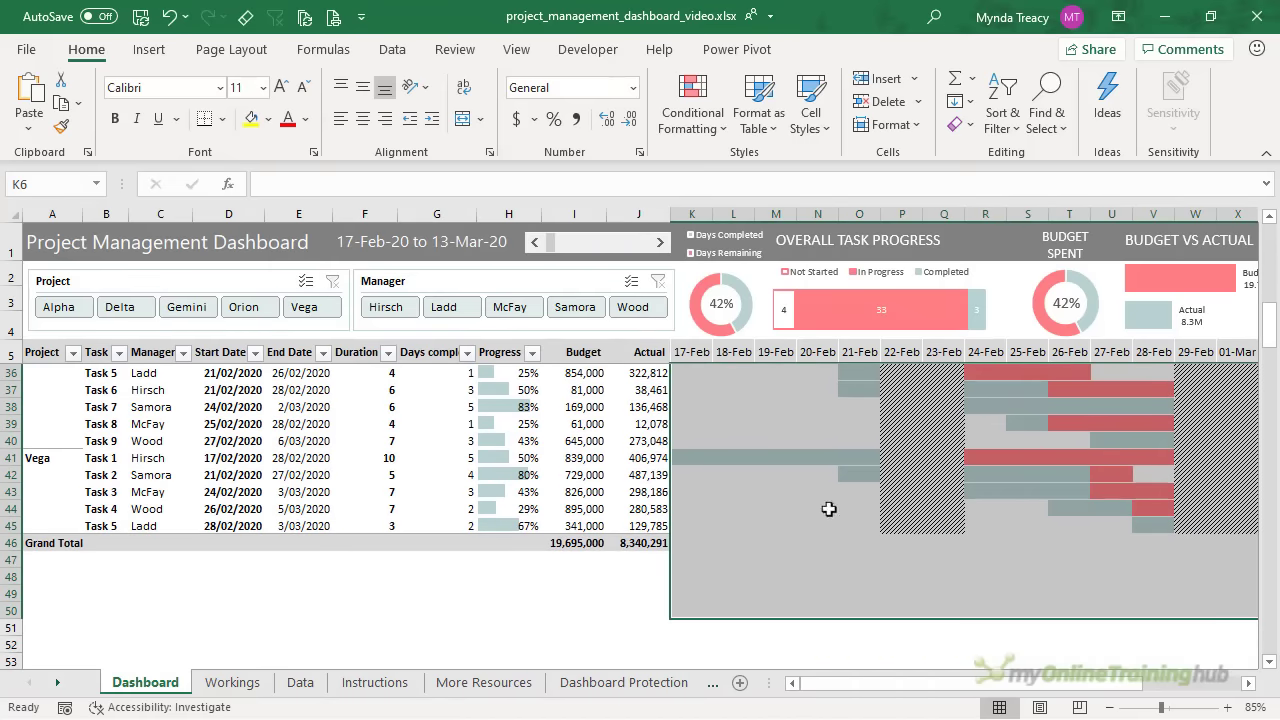
click(700, 541)
drag(34, 543, 692, 538)
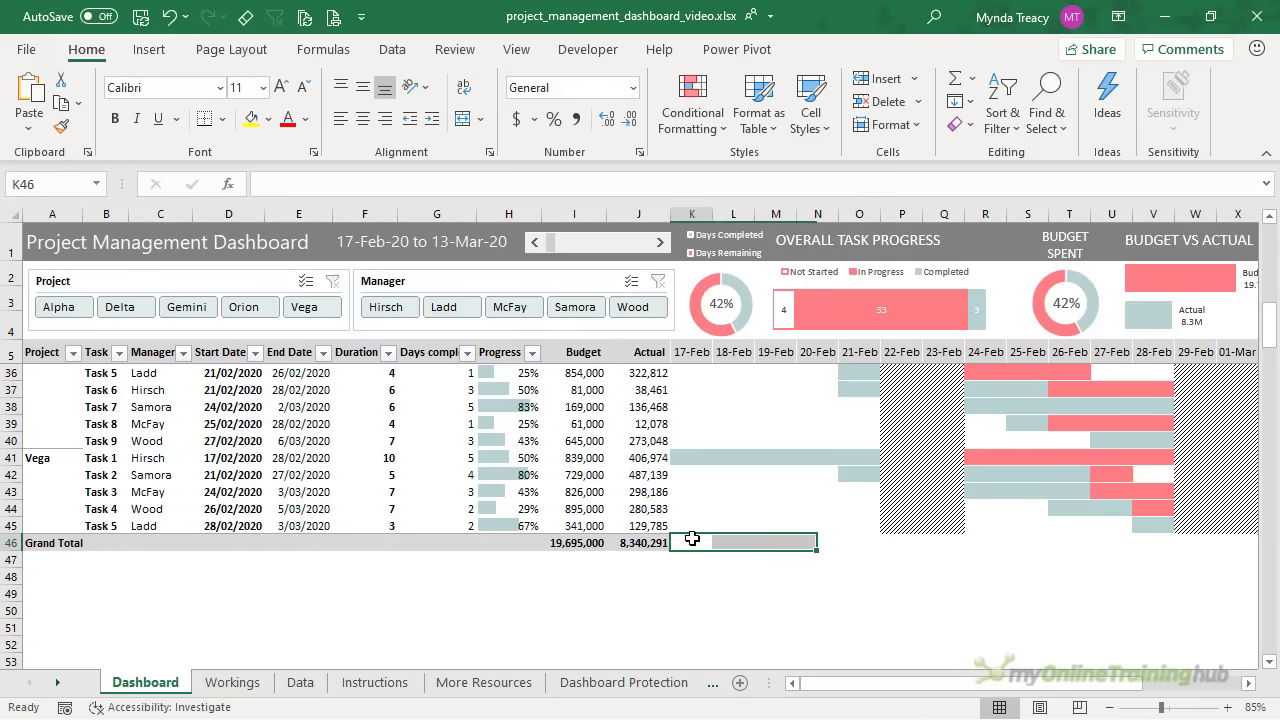
click(58, 307)
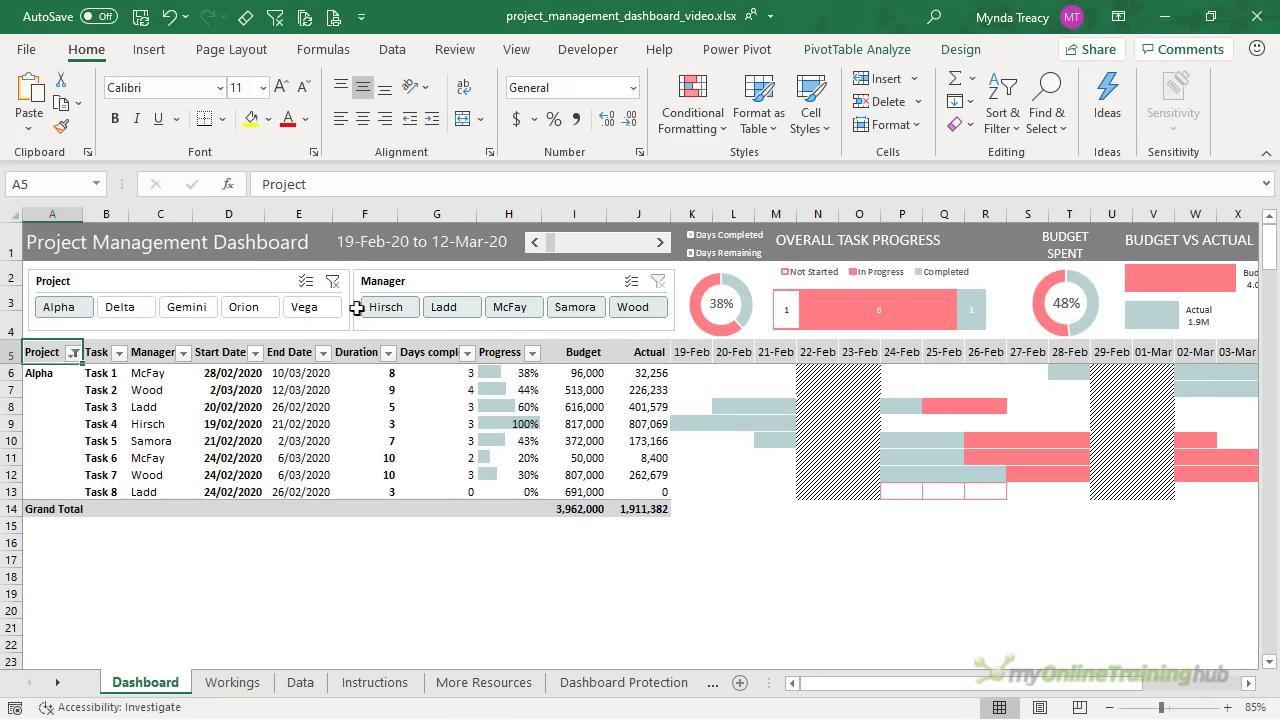
click(333, 281)
Select the Gantt range K6:K49
click(692, 373)
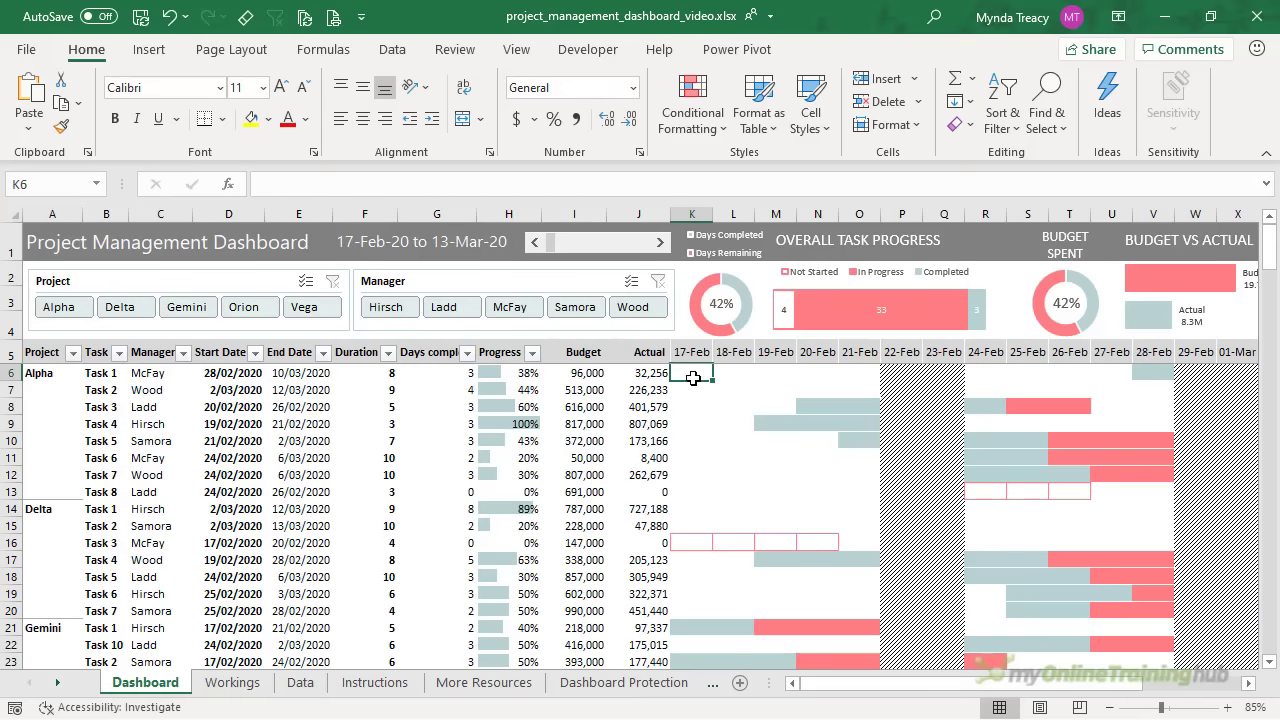
scroll(694, 414, down, 13)
mouse_move(701, 470)
mouse_down()
mouse_move(700, 490)
mouse_move(698, 436)
mouse_move(698, 453)
mouse_up()
click(794, 683)
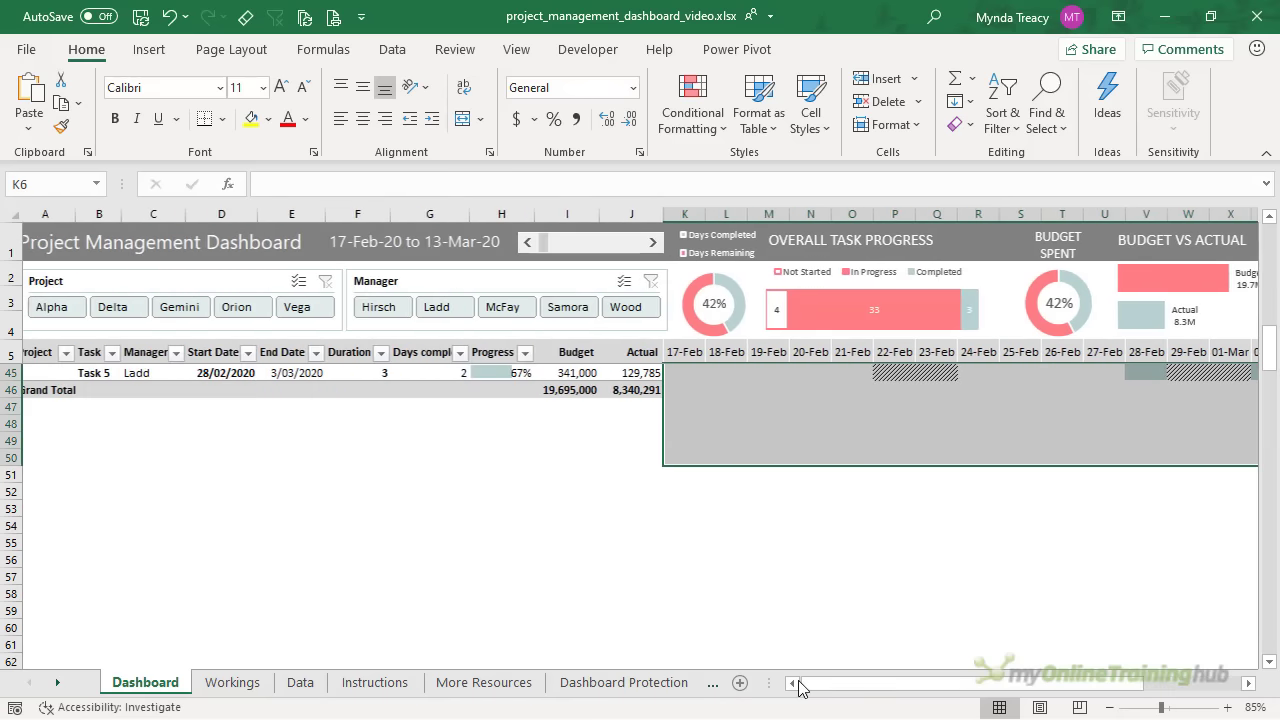
scroll(736, 394, up, 8)
scroll(736, 394, up, 5)
Create a formula-based rule with =$A6="Grand Total"
click(692, 100)
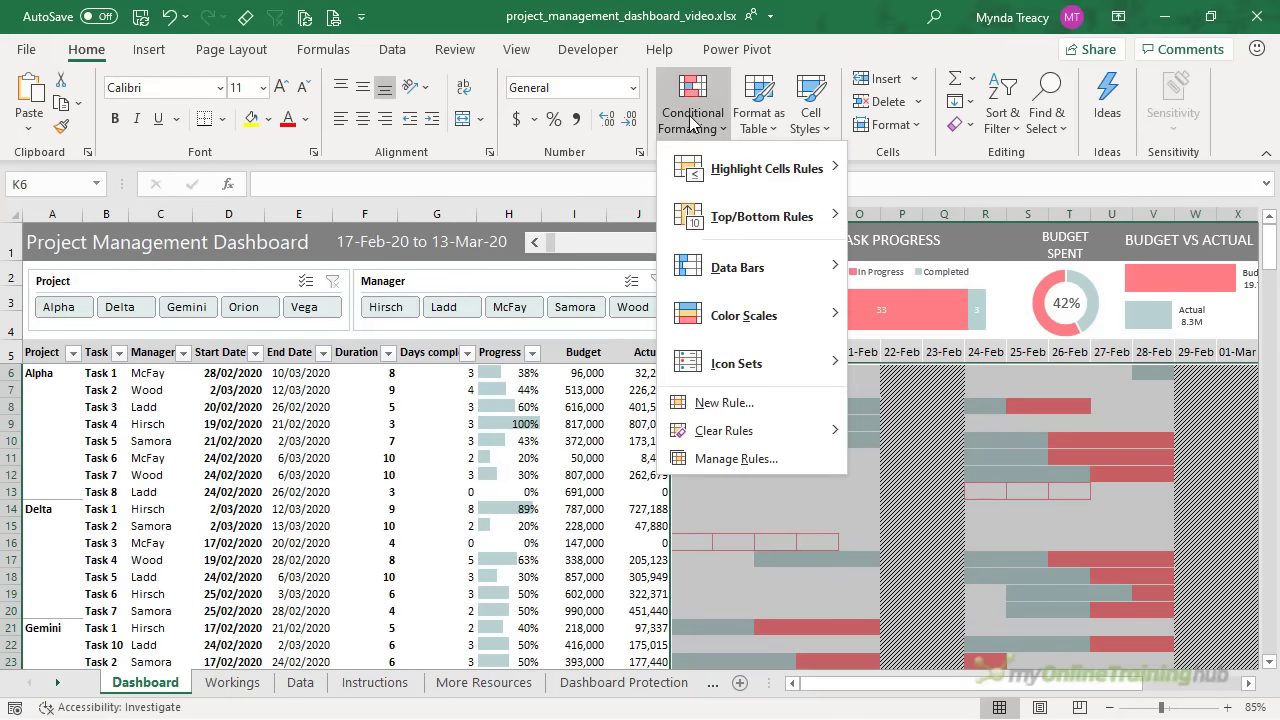
click(745, 403)
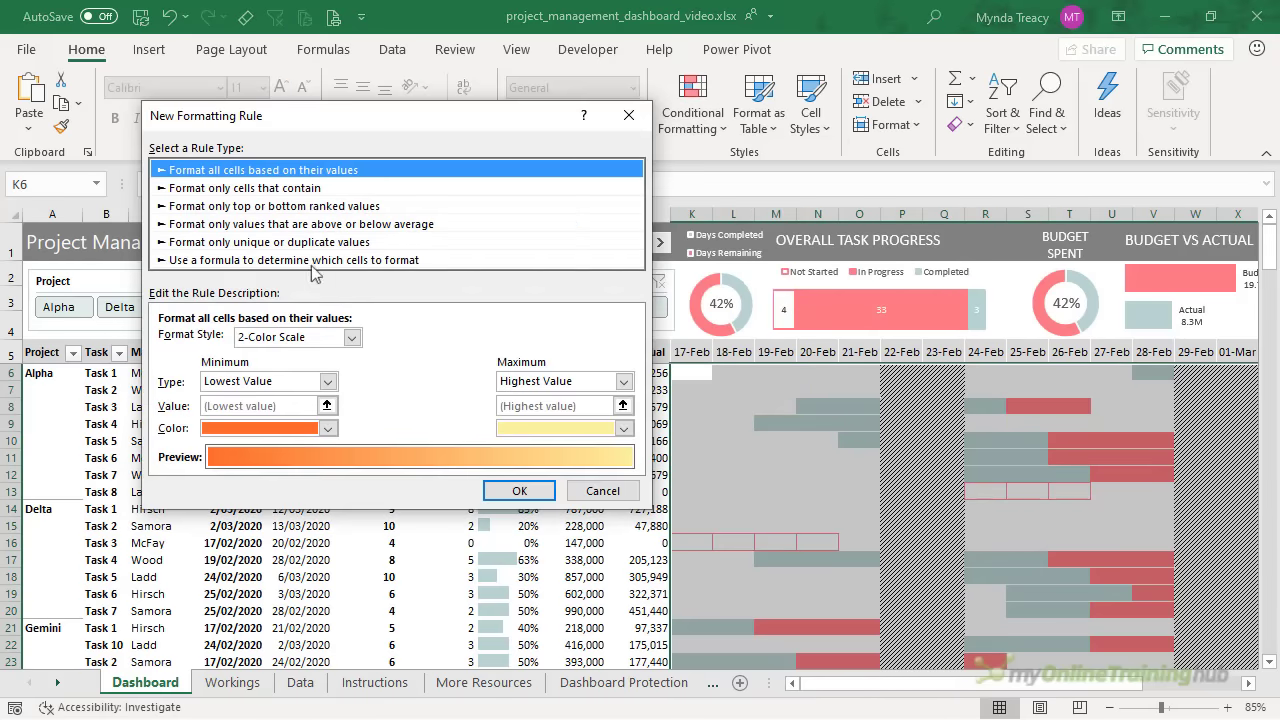
click(291, 260)
drag(385, 120, 975, 142)
click(826, 365)
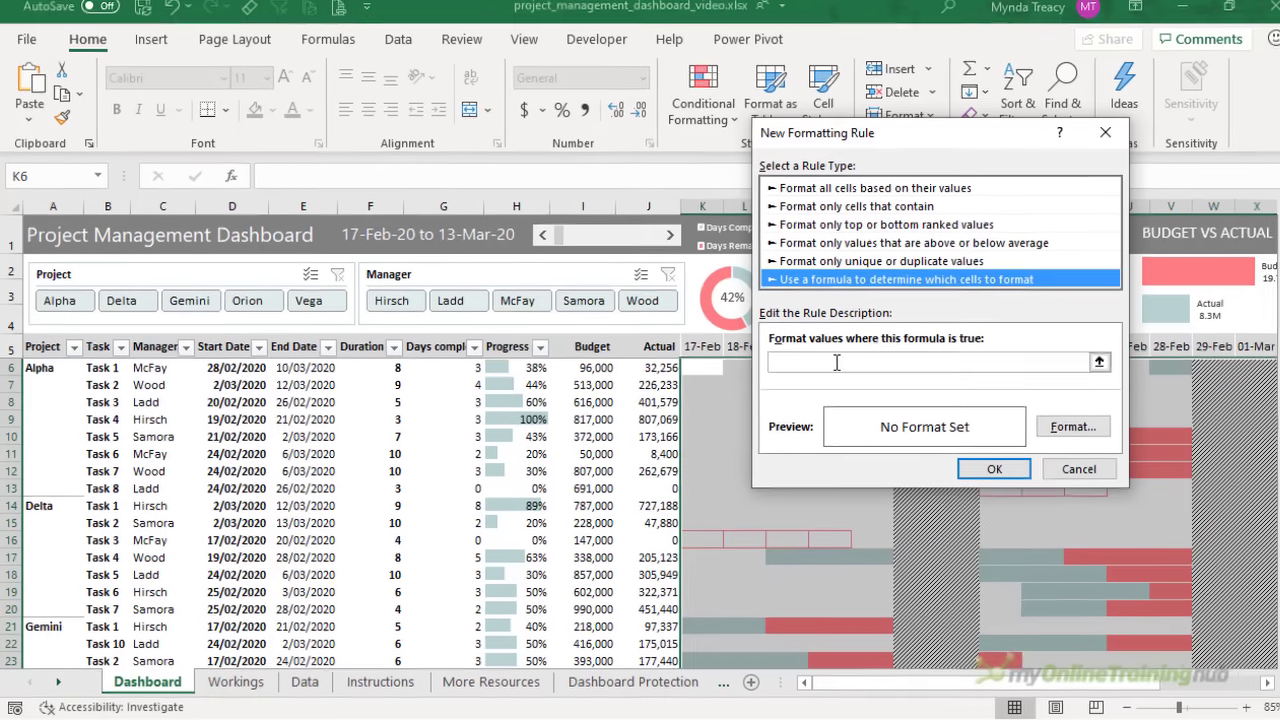
text(=)
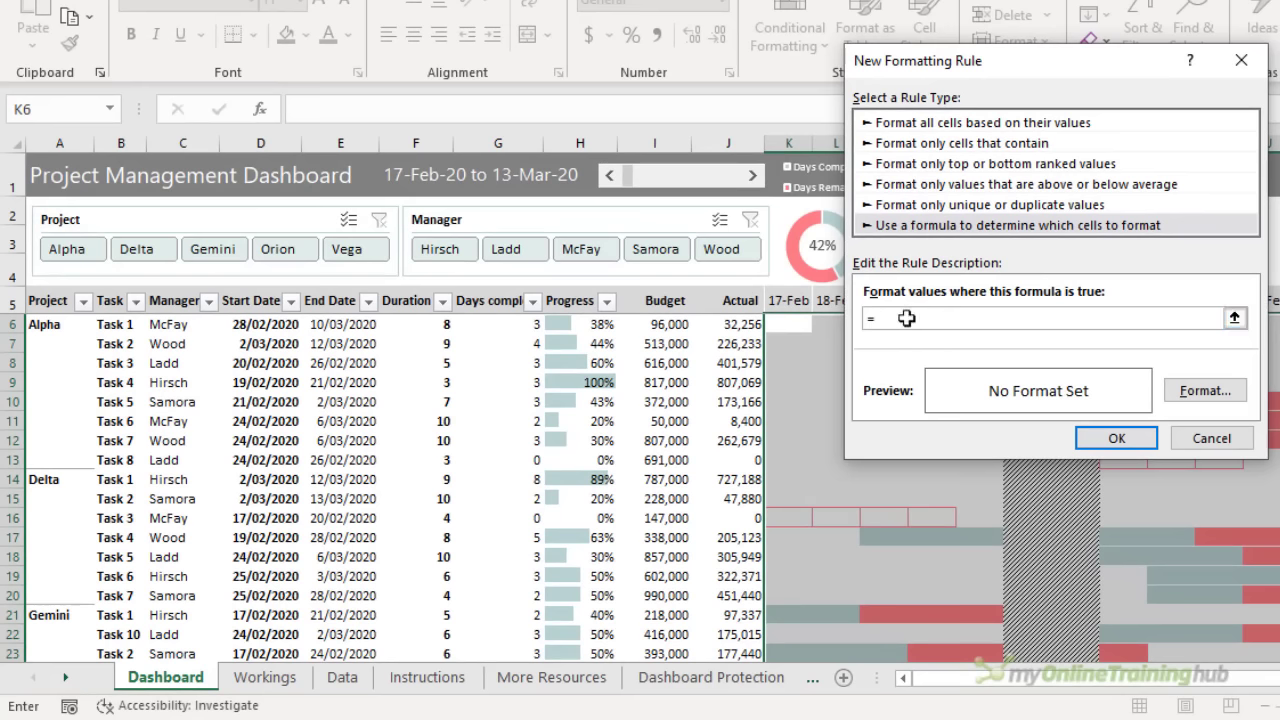
click(62, 325)
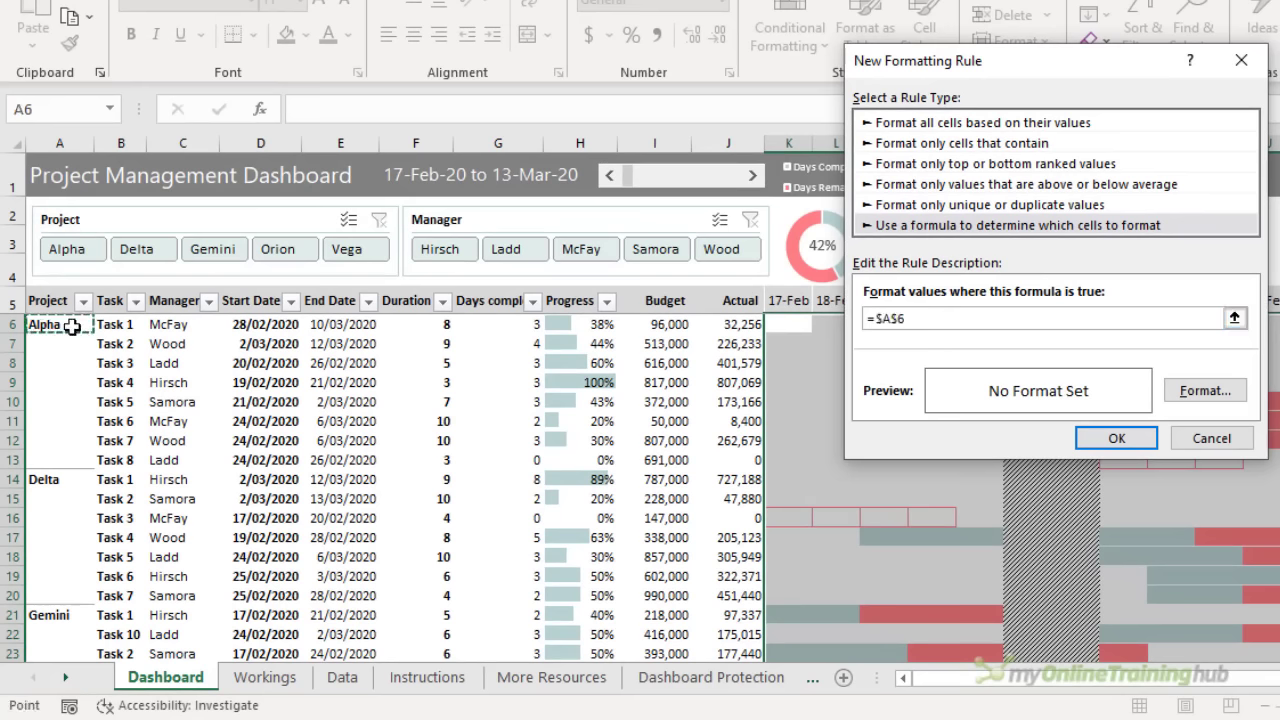
key(F4)
key(F4)
text(=)
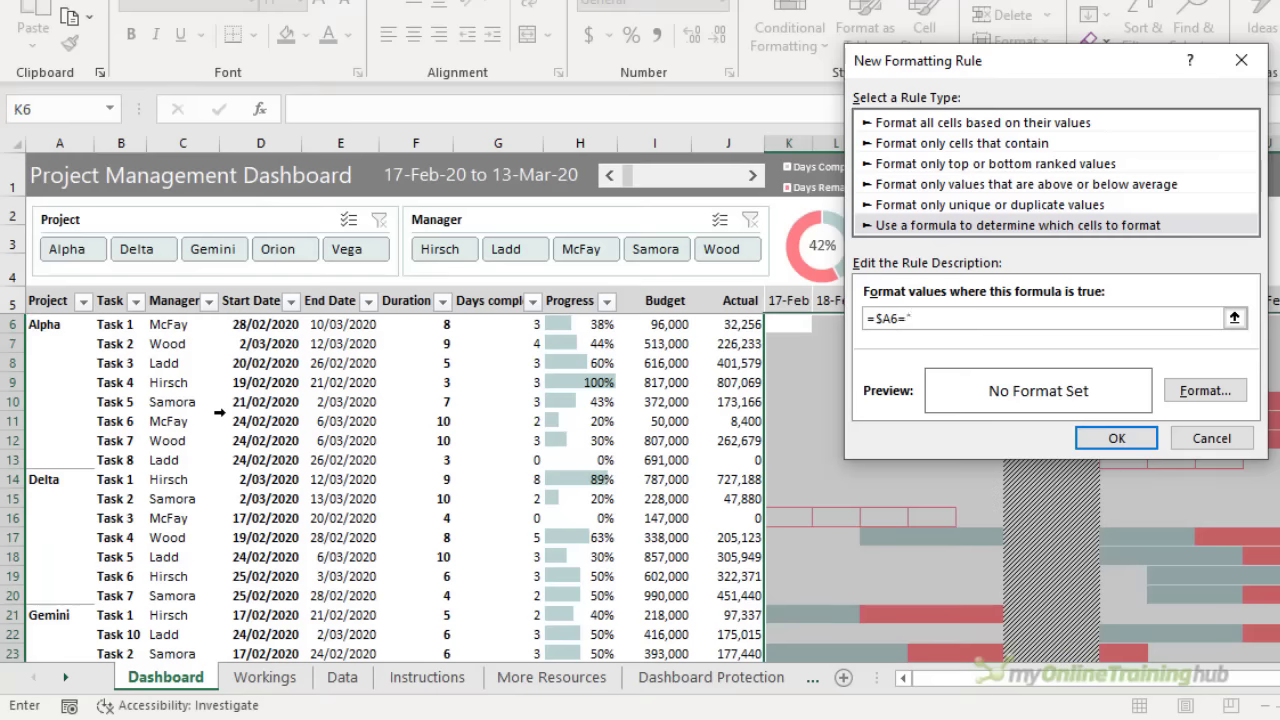
text("Grand Total")
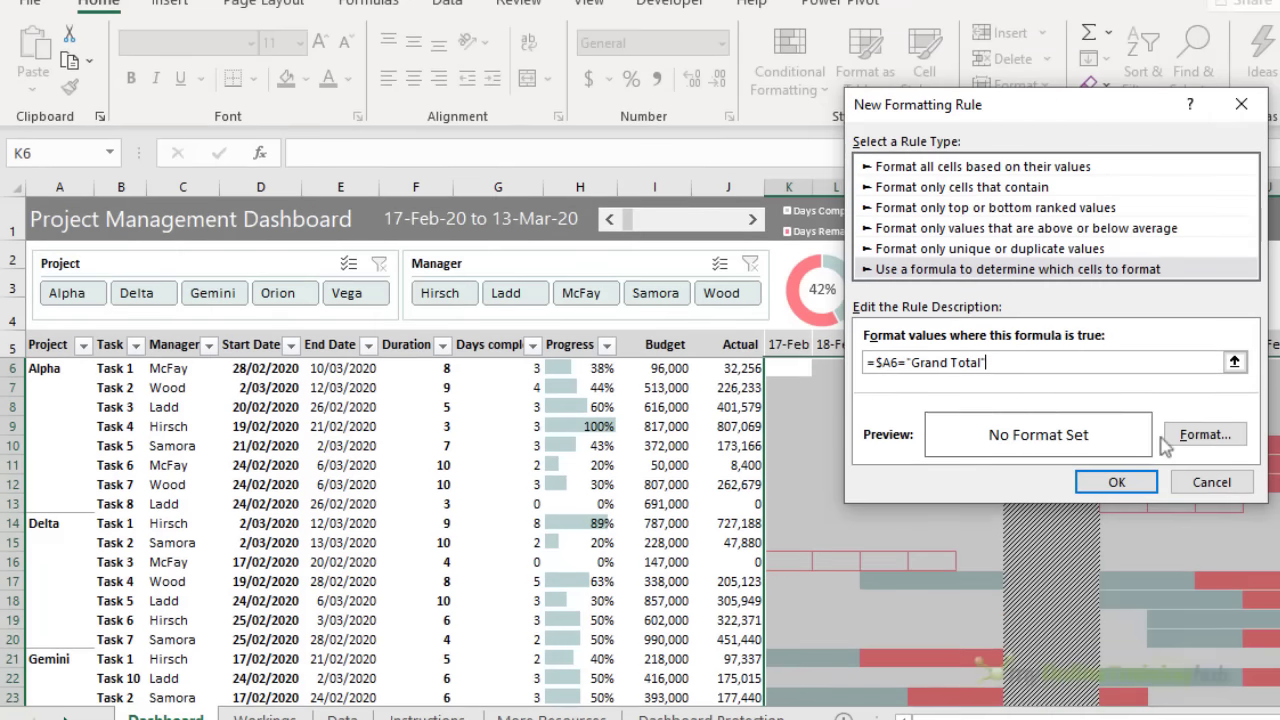
Format the Grand Total rule with a light grey fill and a grey top border
click(1165, 440)
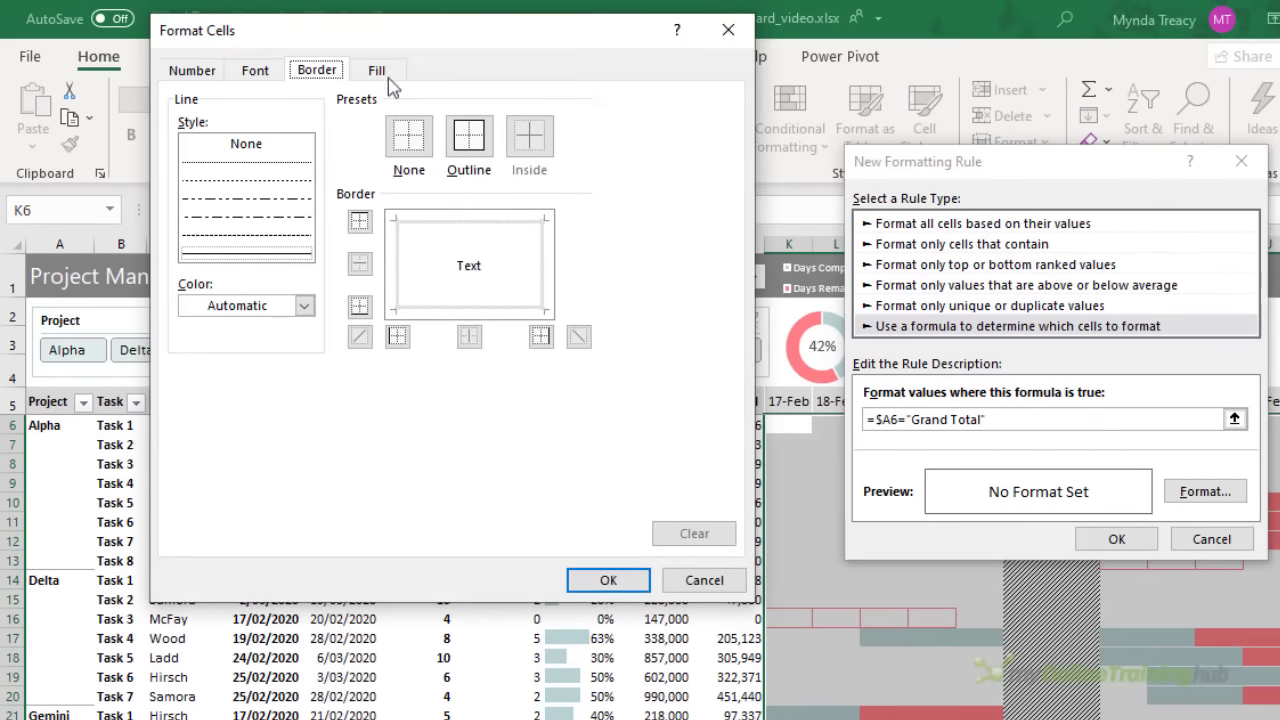
click(377, 14)
click(189, 204)
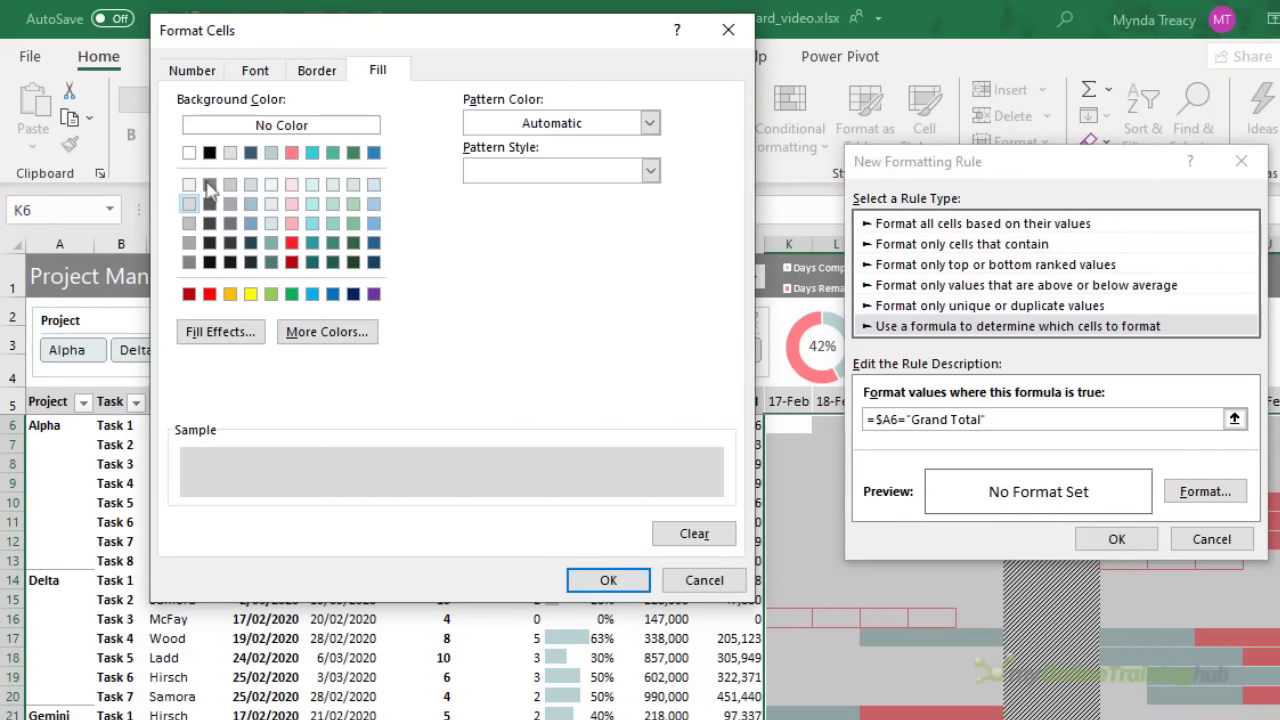
click(316, 70)
click(304, 305)
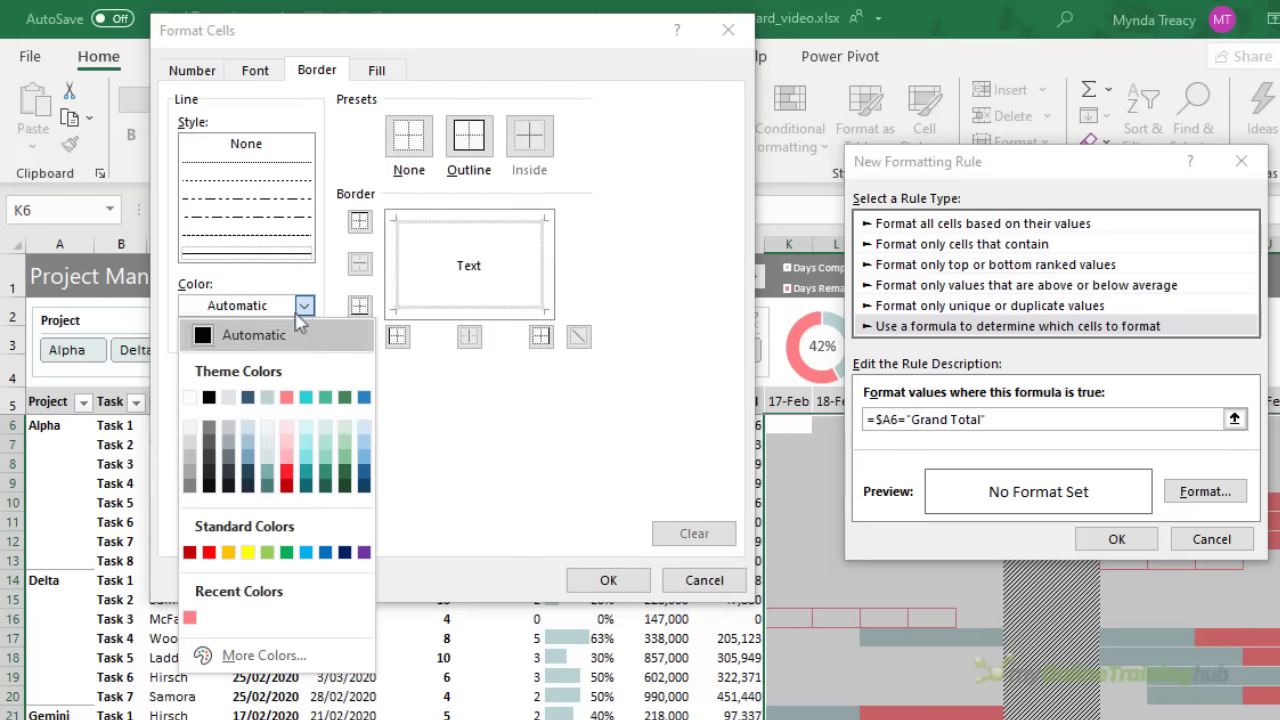
click(197, 448)
click(460, 222)
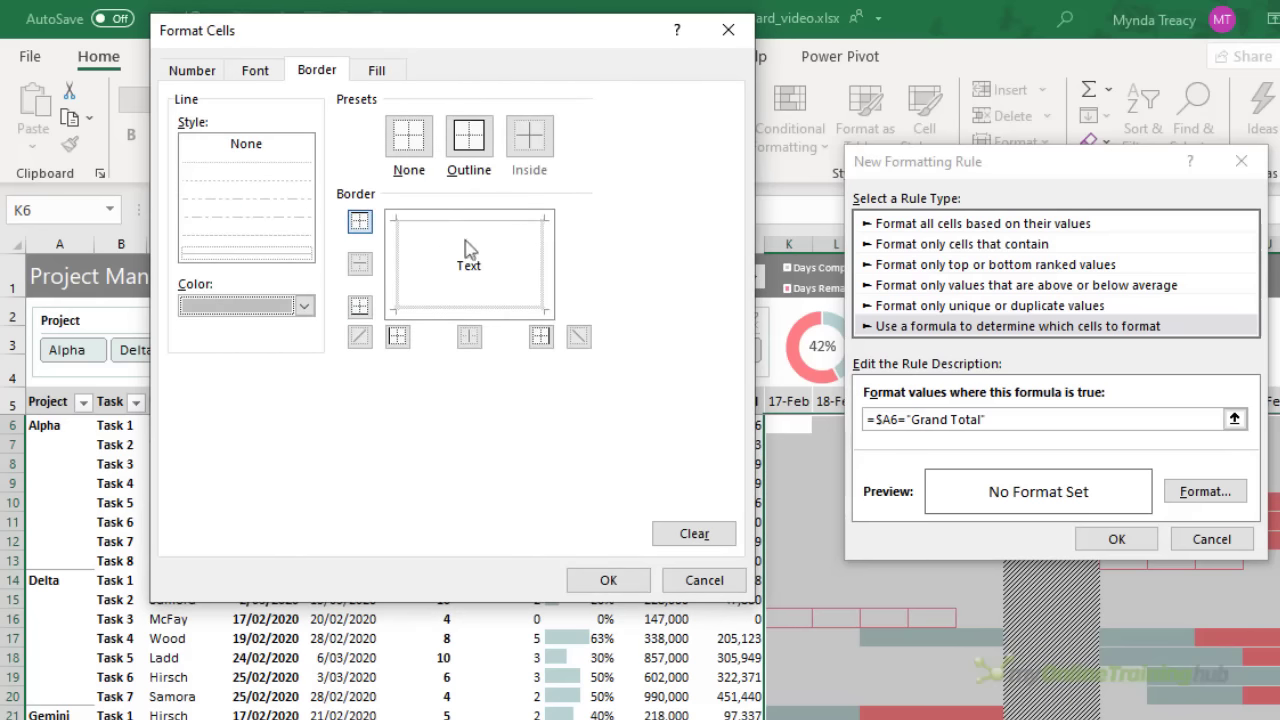
click(608, 580)
Save the Grand Total rule and check that the total row appears shaded grey
click(1117, 539)
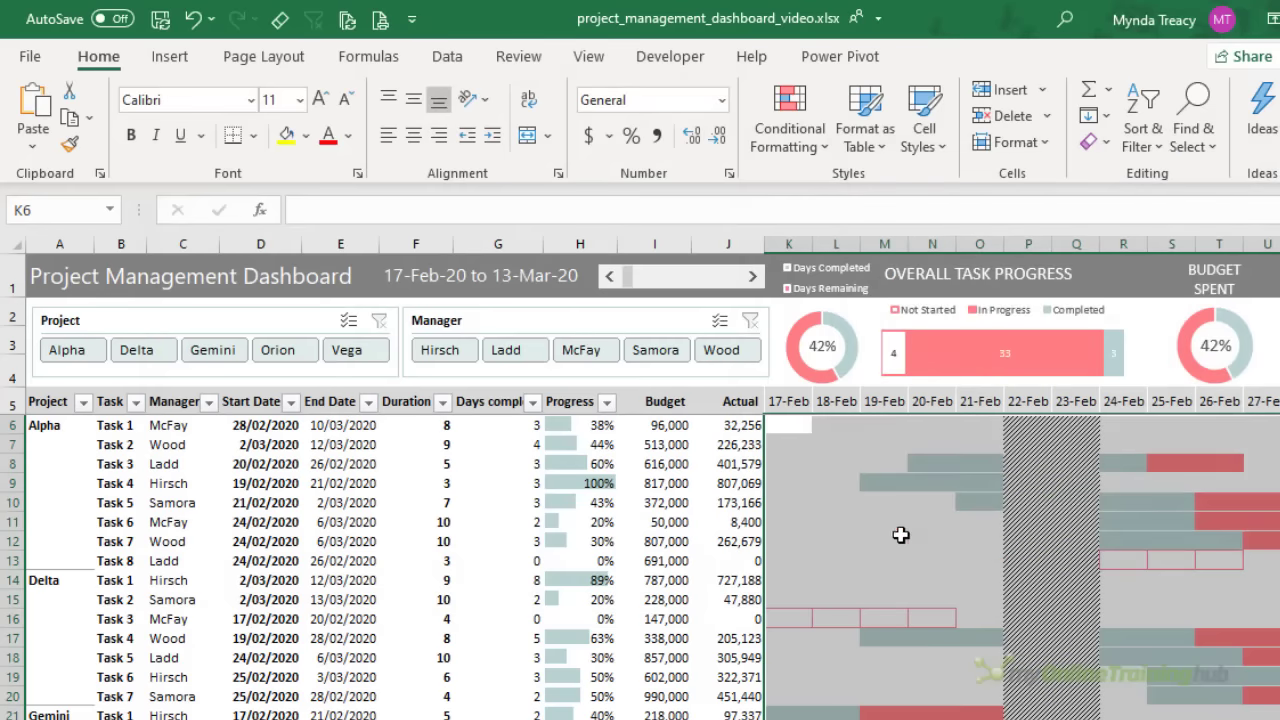
scroll(900, 535, down, 5)
scroll(900, 535, down, 5)
click(835, 650)
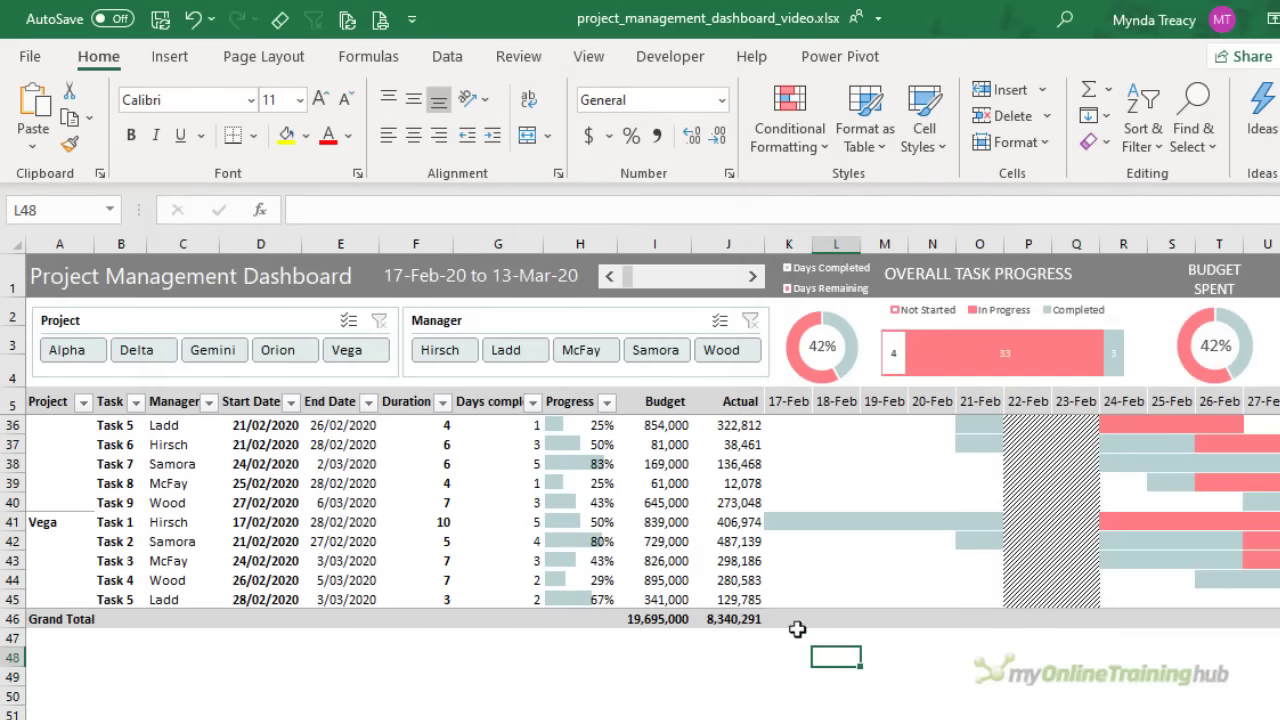
click(932, 694)
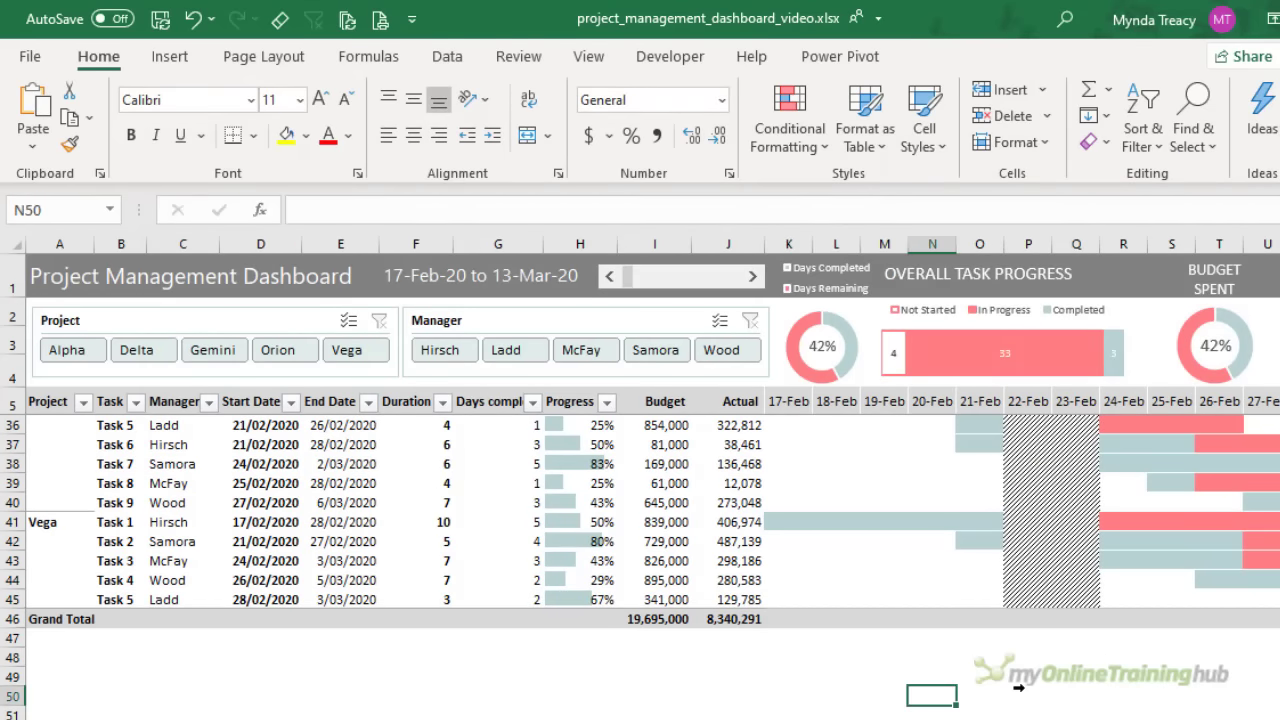
scroll(851, 623, up, 1)
Filter the Project slicer to Alpha, Delta and Gemini and check the Grand Total row 31
click(68, 350)
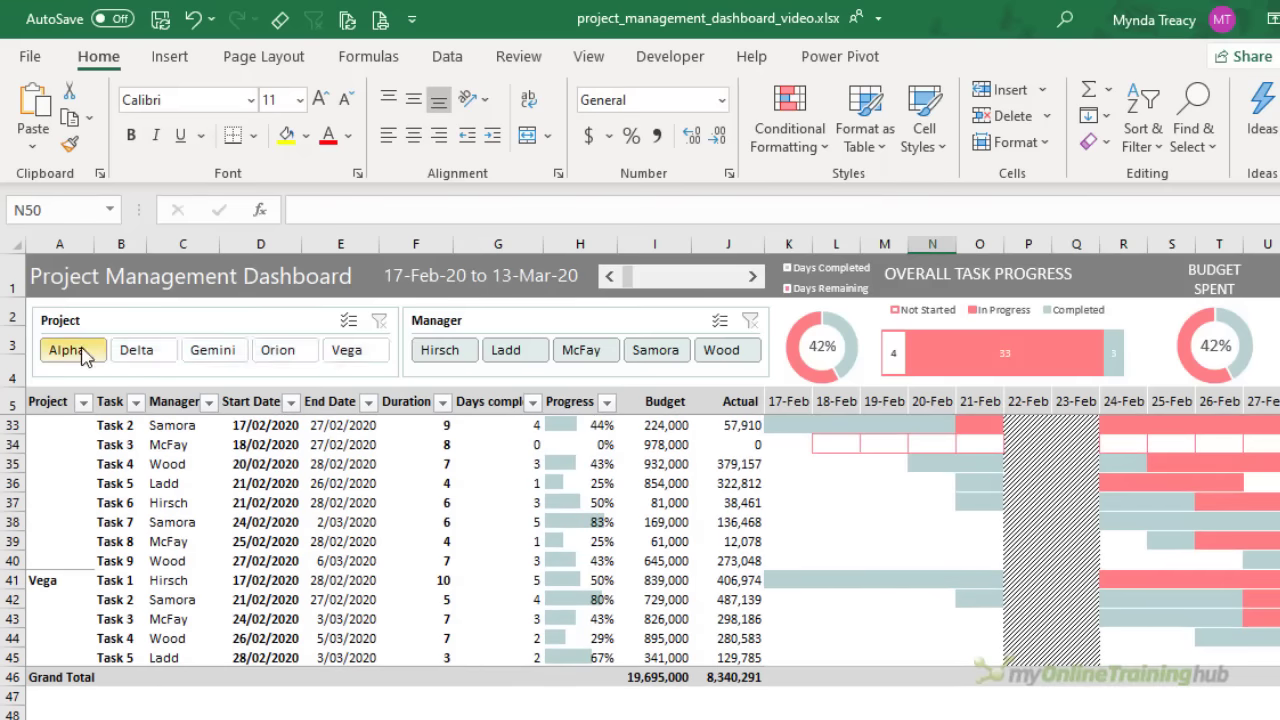
click(229, 357)
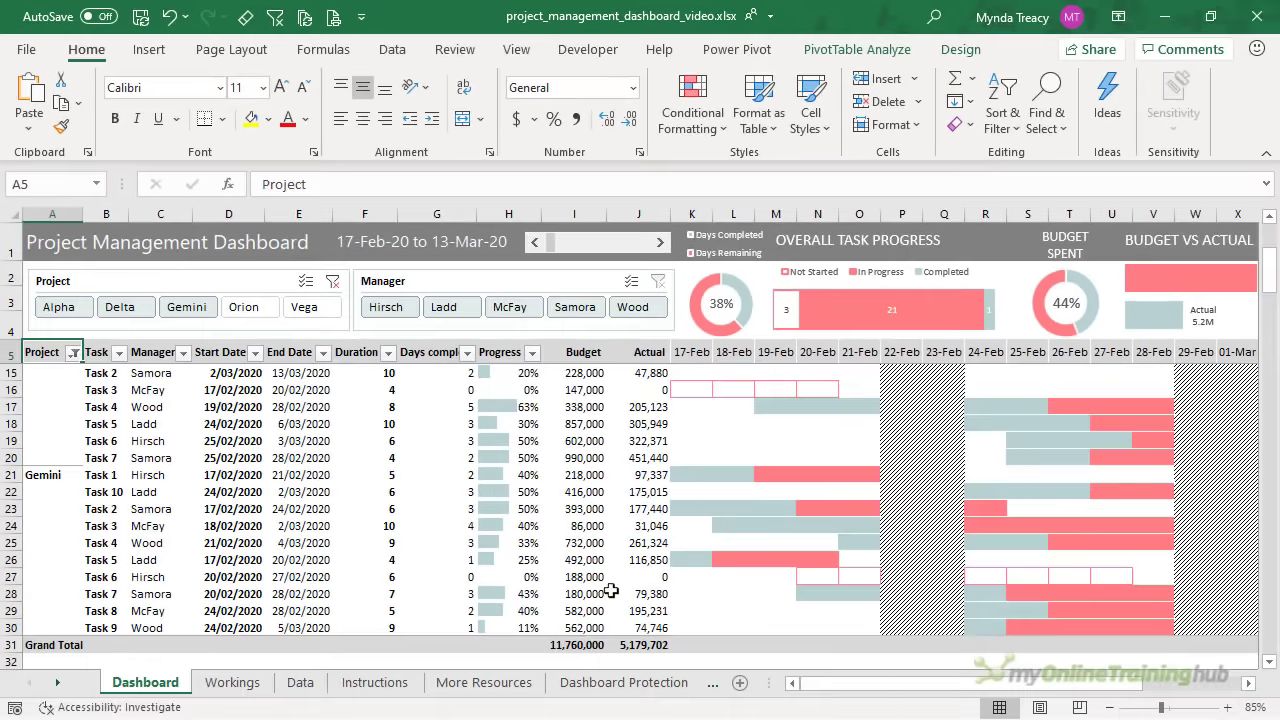
click(700, 646)
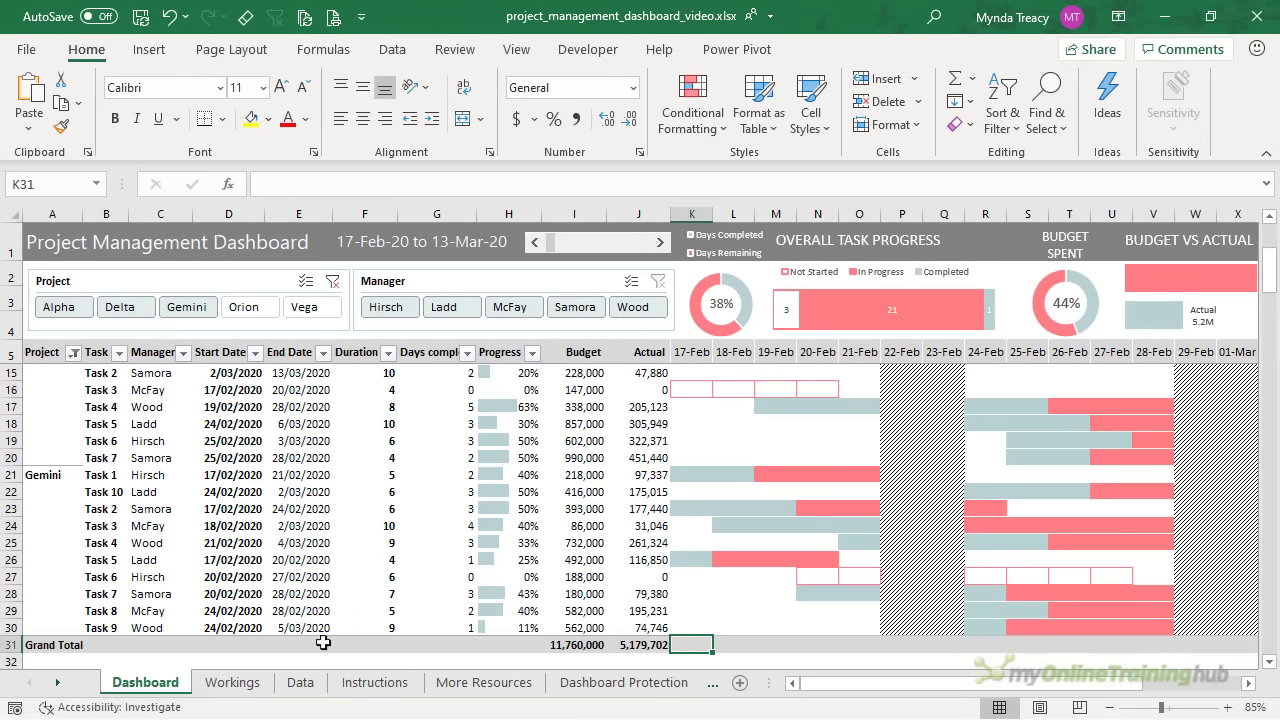
click(47, 637)
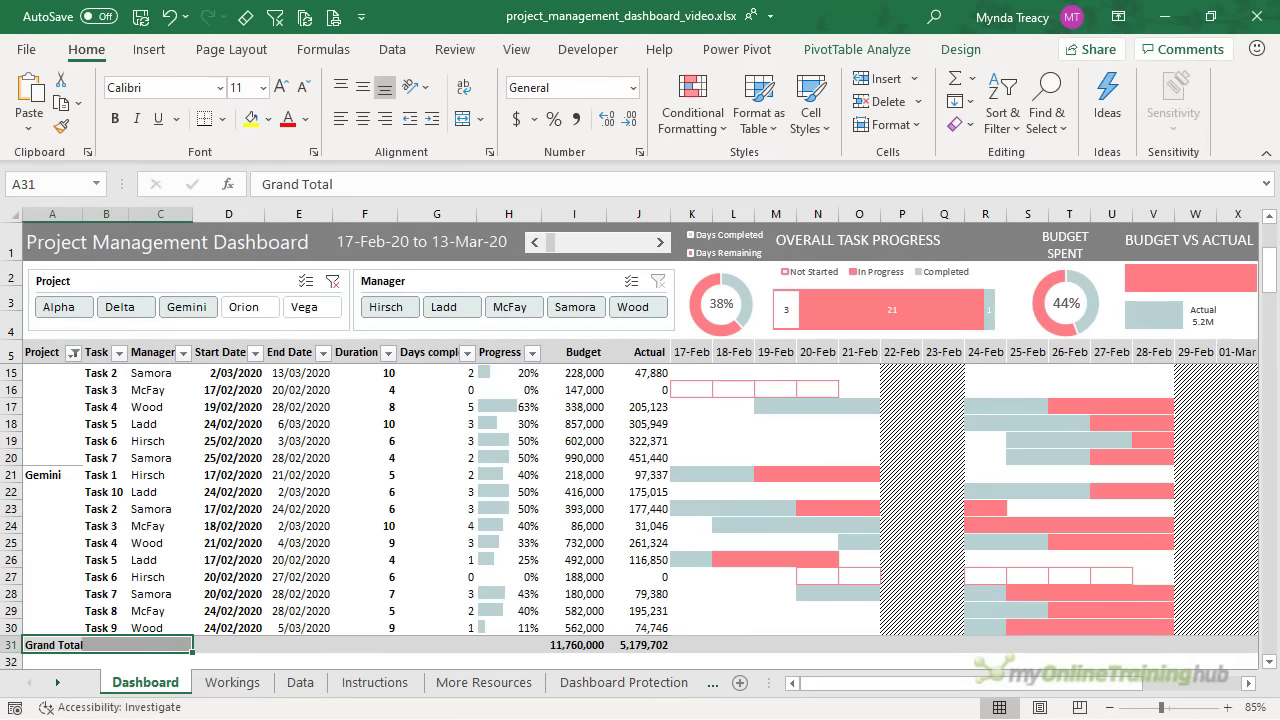
click(430, 351)
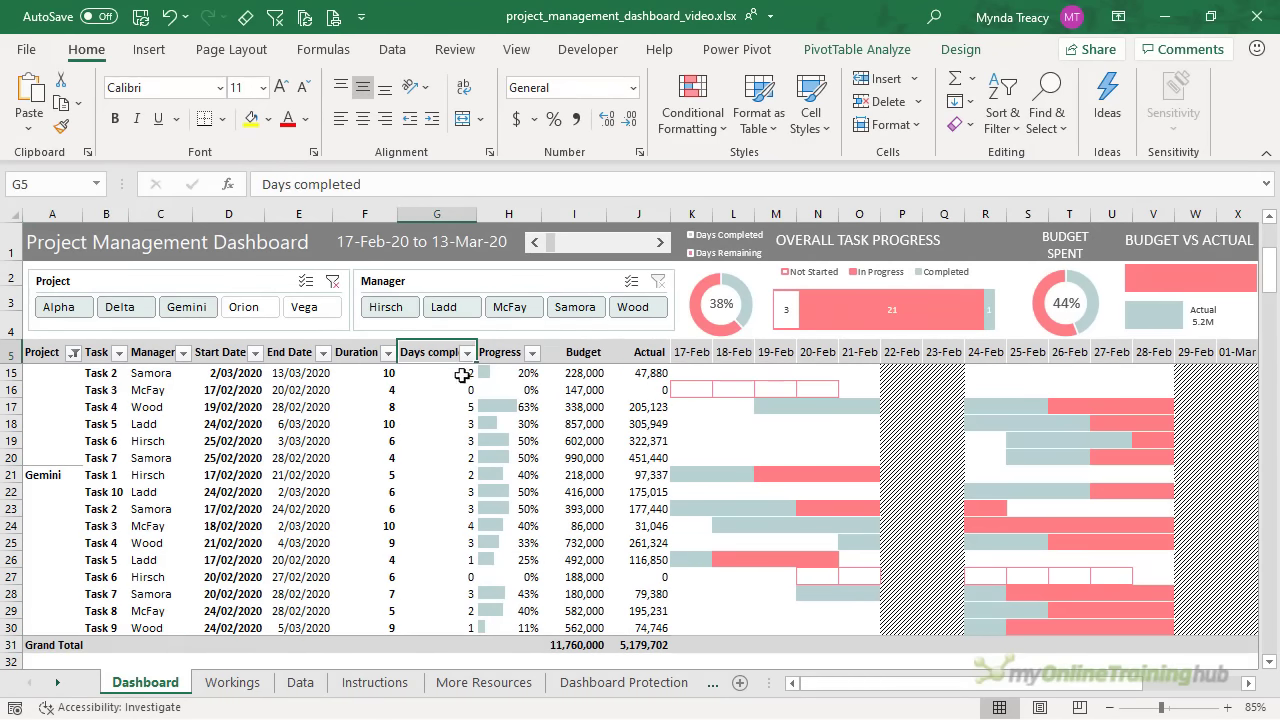
Shorten the G5 header to 'Days comp.', collapse the ribbon, and filter the dashboard to Vega
key(F2)
key(BackSpace)
key(BackSpace)
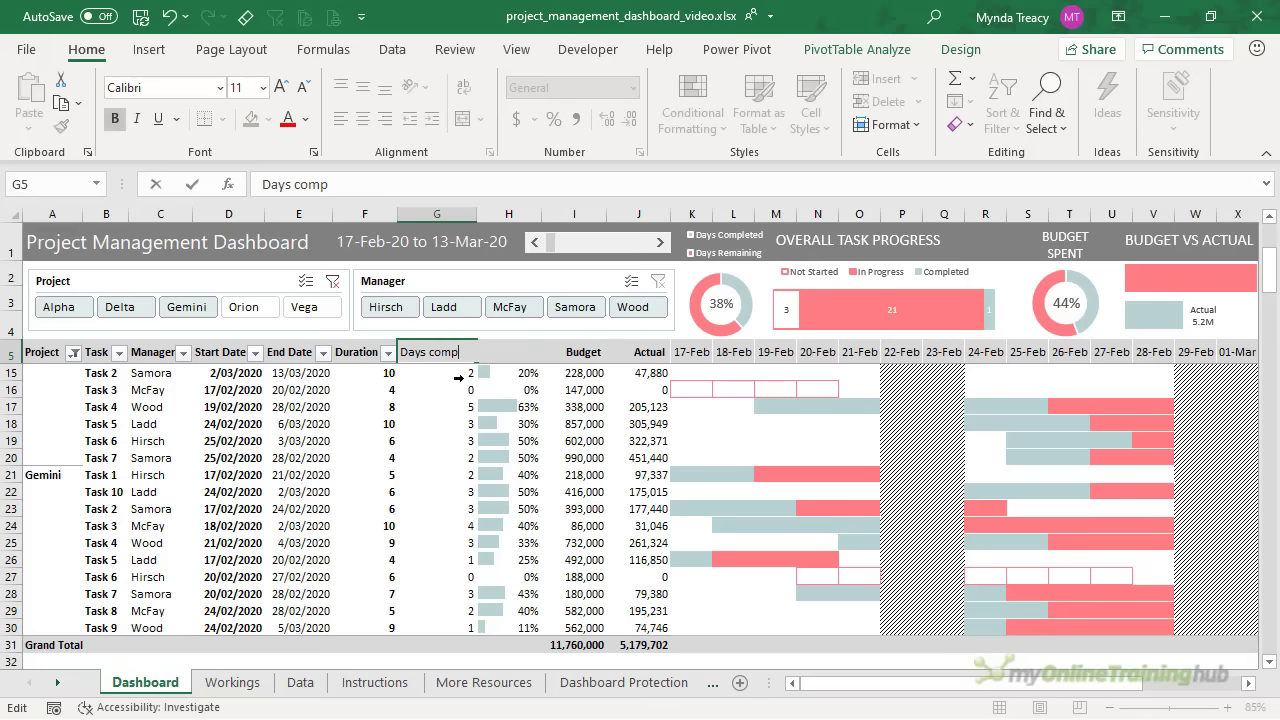
text(.)
key(Return)
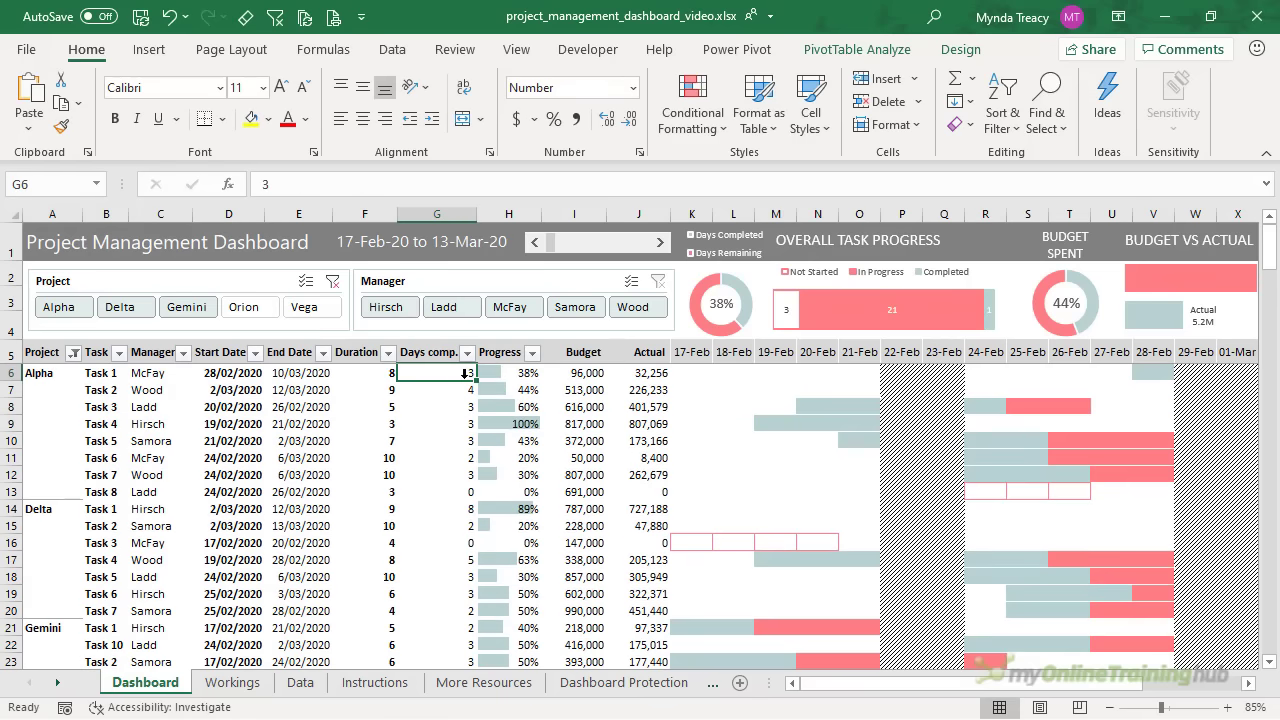
click(1269, 157)
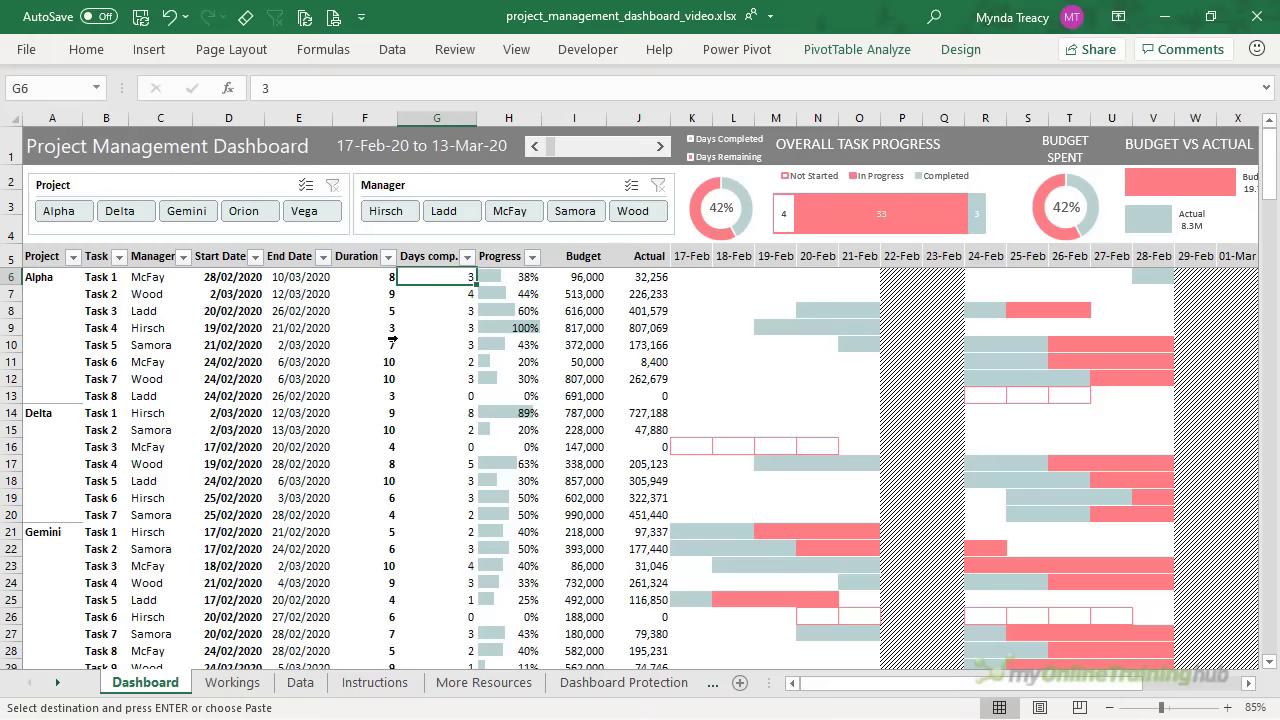
click(326, 214)
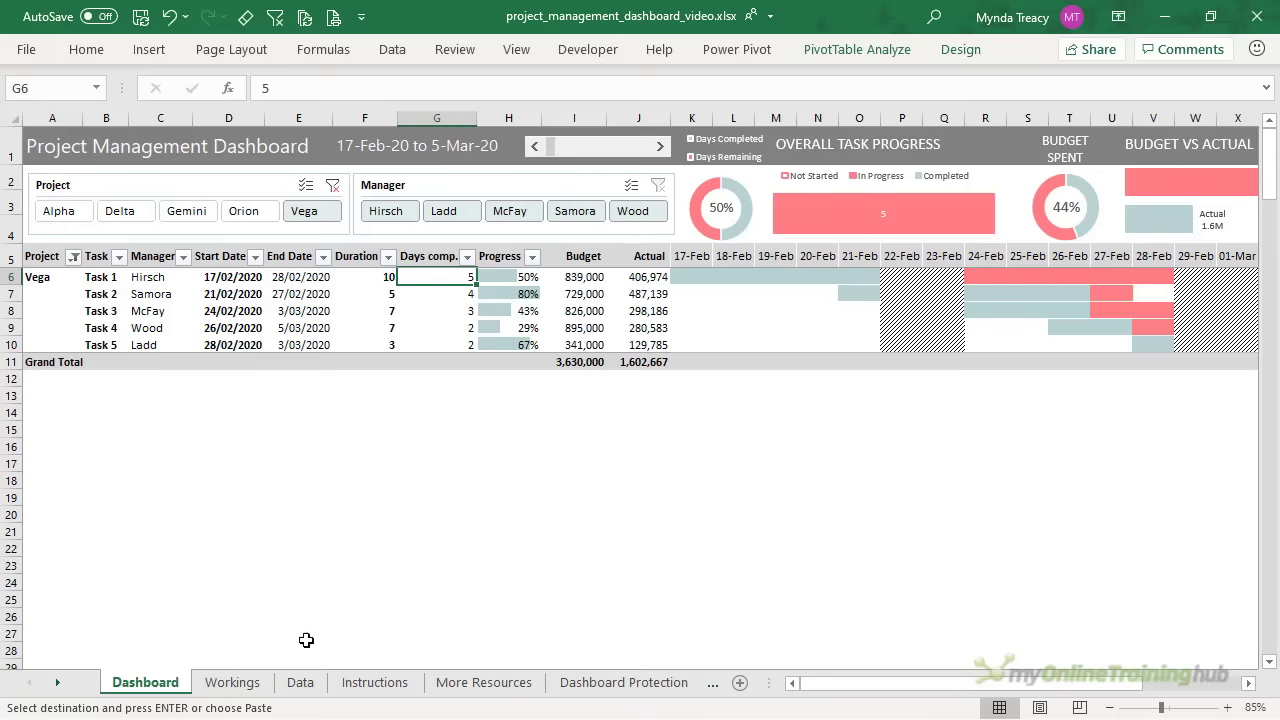
On the Data sheet, paste Vega Task 6 and Task 7 below the table and verify their formulas
click(306, 684)
click(46, 521)
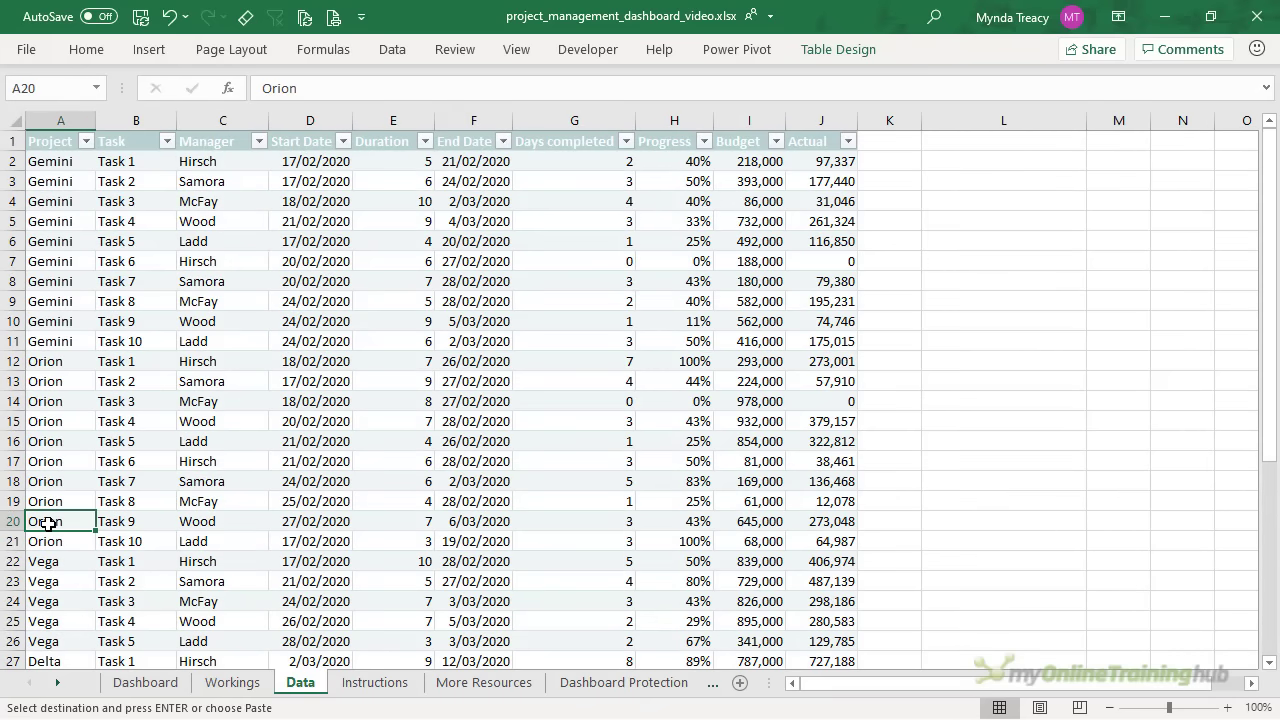
key(ctrl+Down)
click(78, 660)
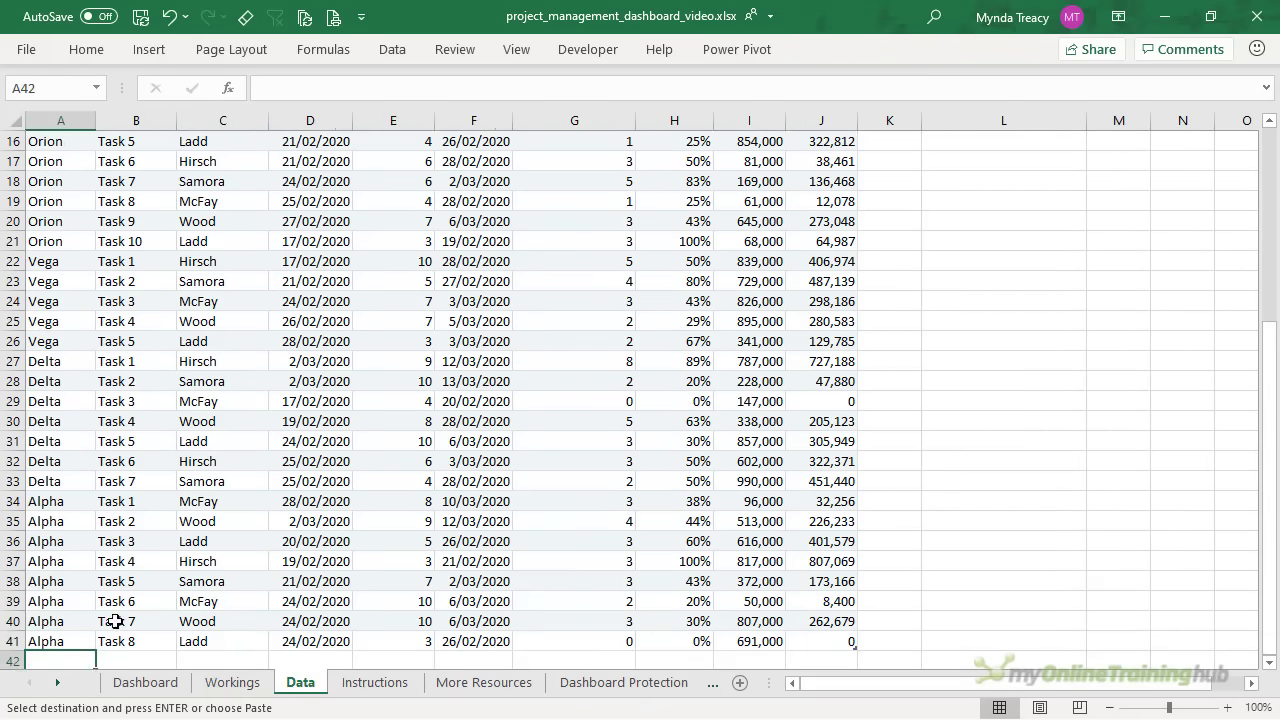
scroll(252, 493, down, 3)
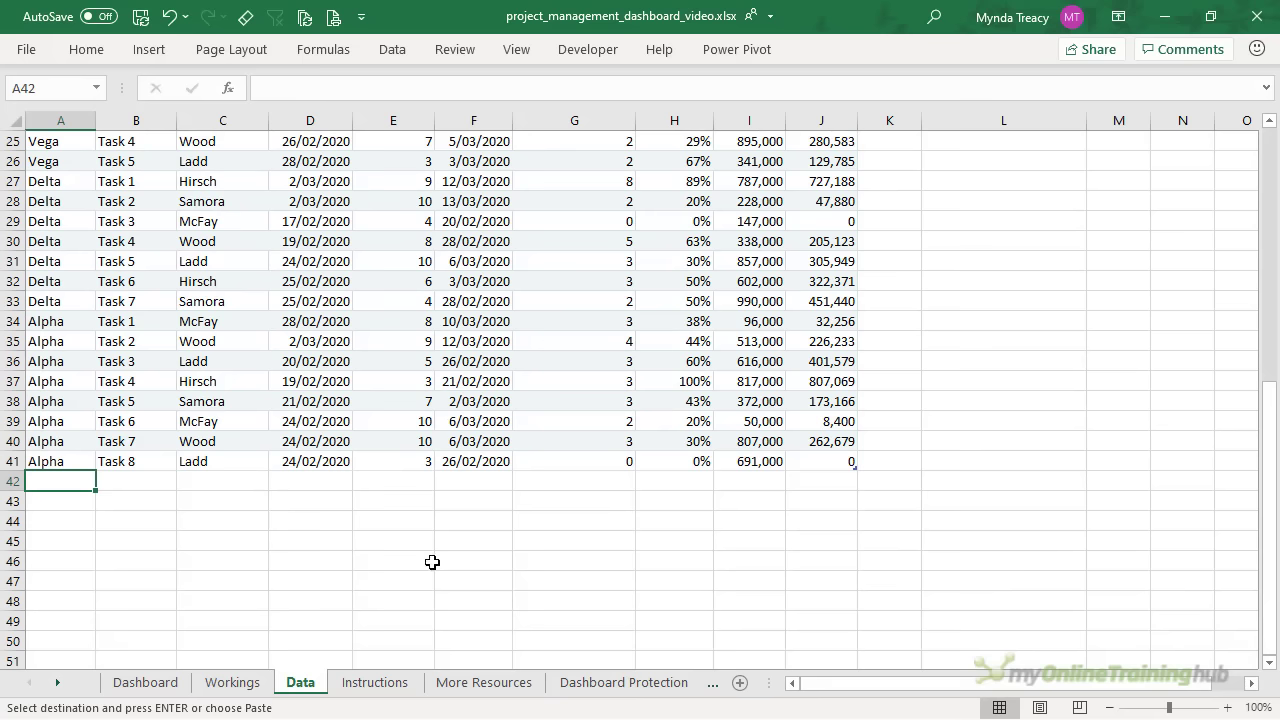
text(Vega	Task 6	Hirsch	25/02/2020	7	4/03/2020	3	43%	35,700	0 Vega	Task 7	Samora	25/02/2020	4	28/02/2020	0	0%	106,000	0)
click(466, 482)
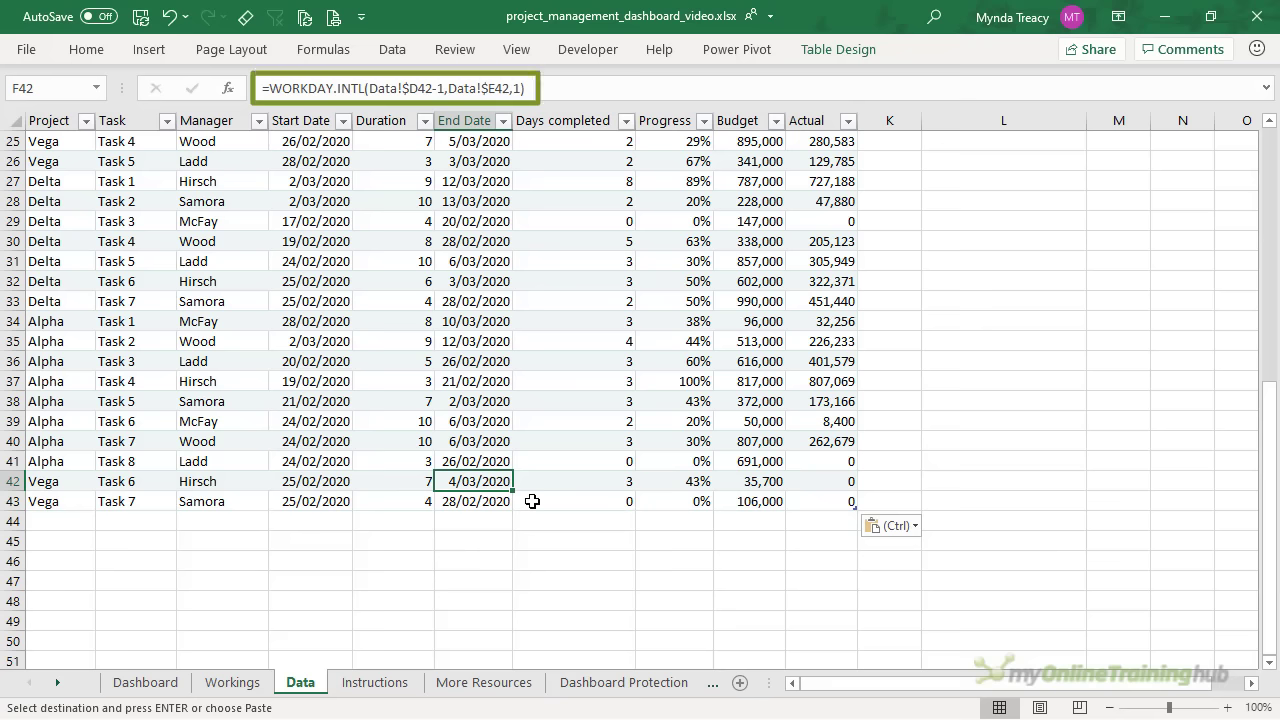
key(Right)
key(Right)
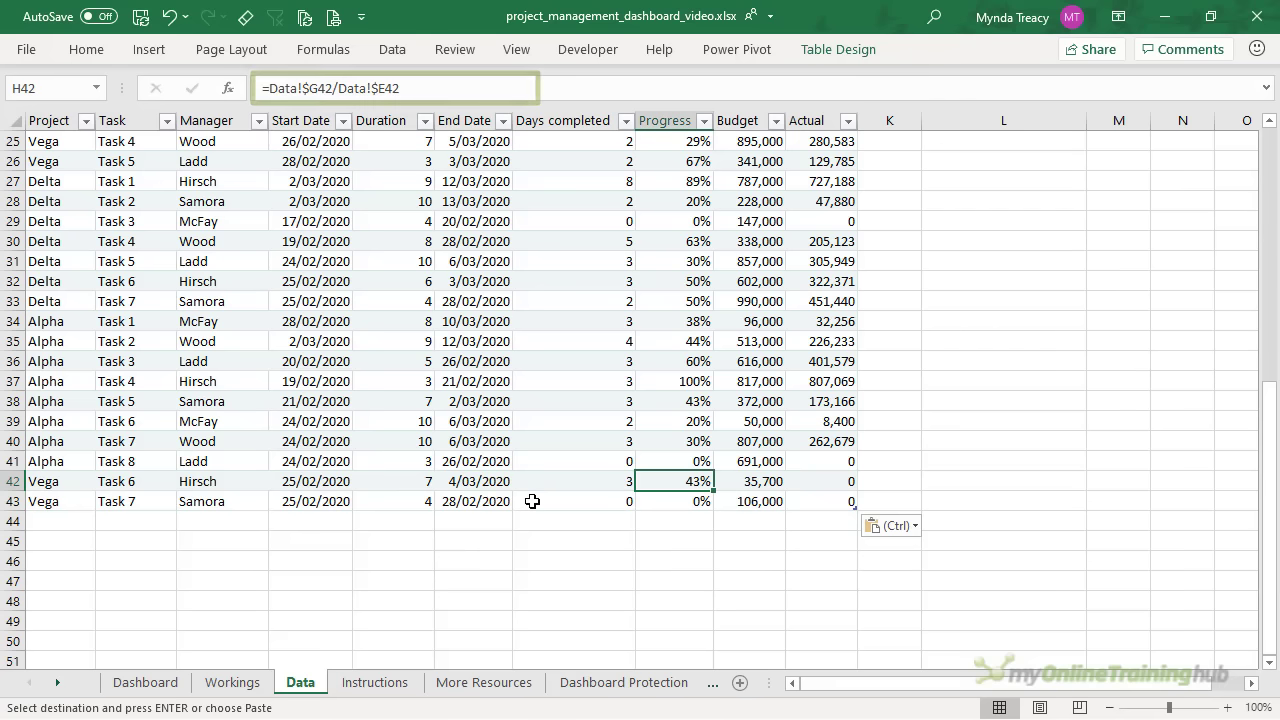
click(145, 682)
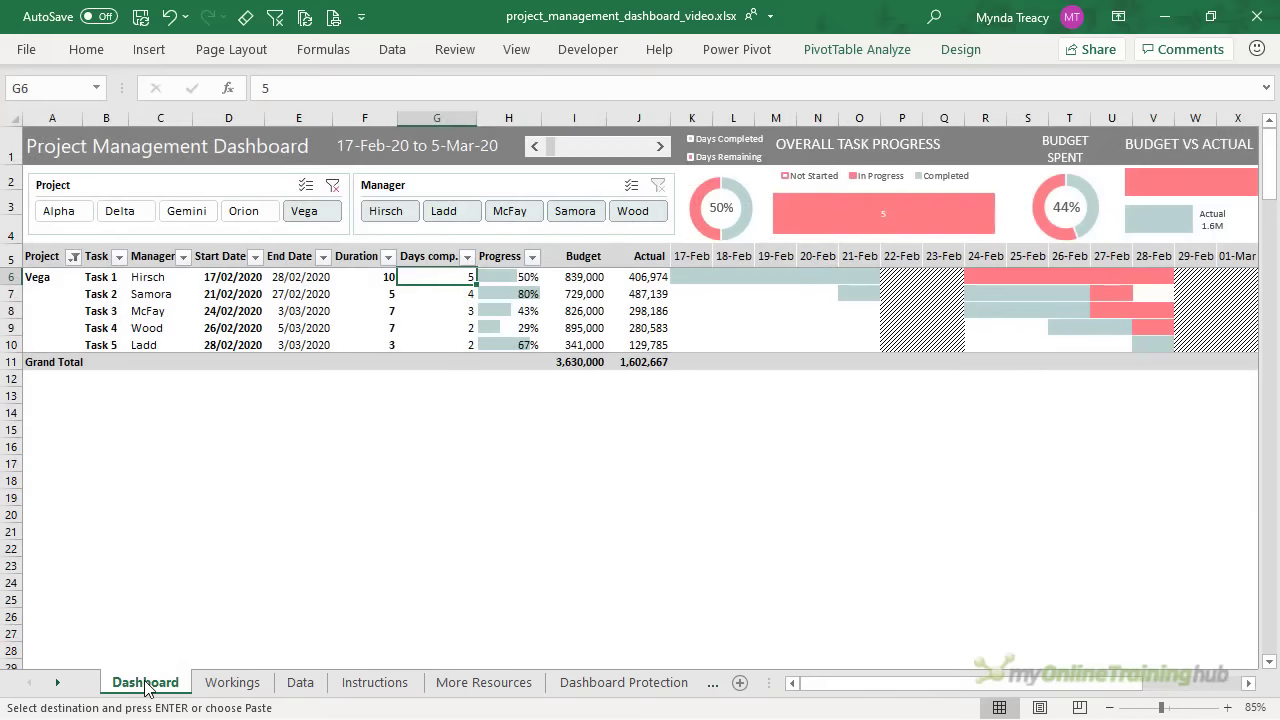
Refresh all workbook data so the new Vega rows reach the dashboard
click(393, 50)
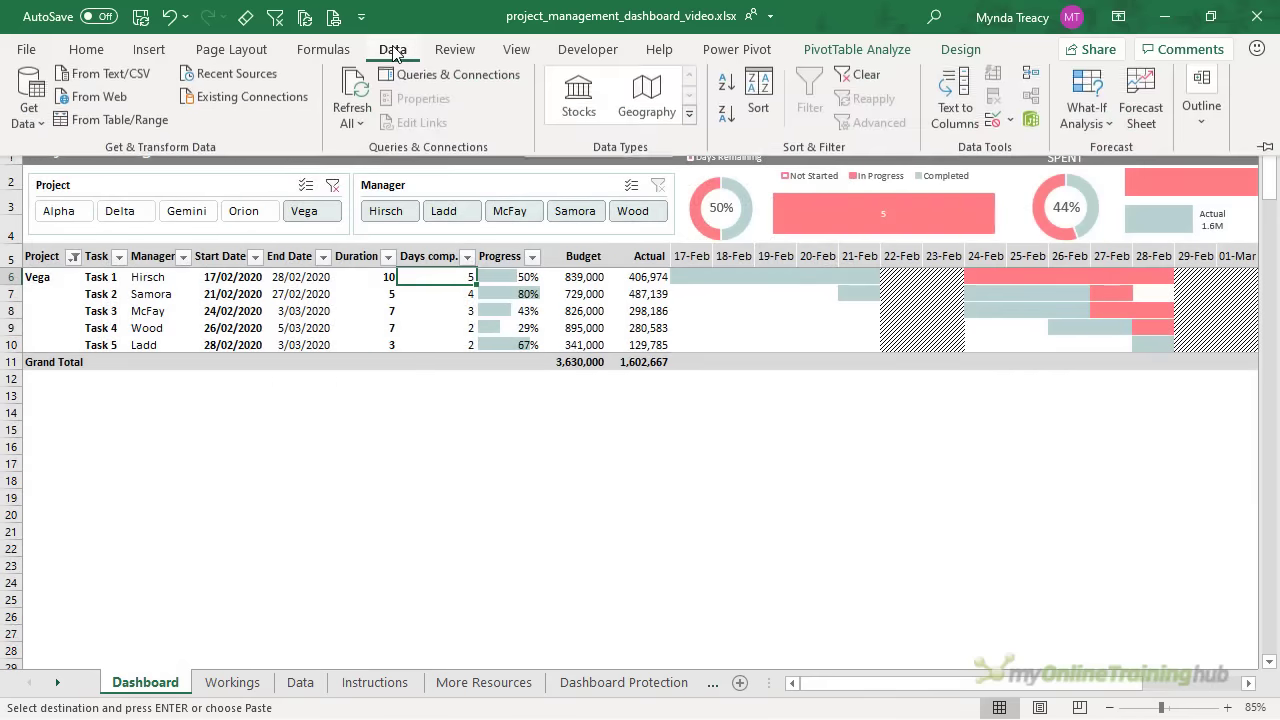
click(350, 107)
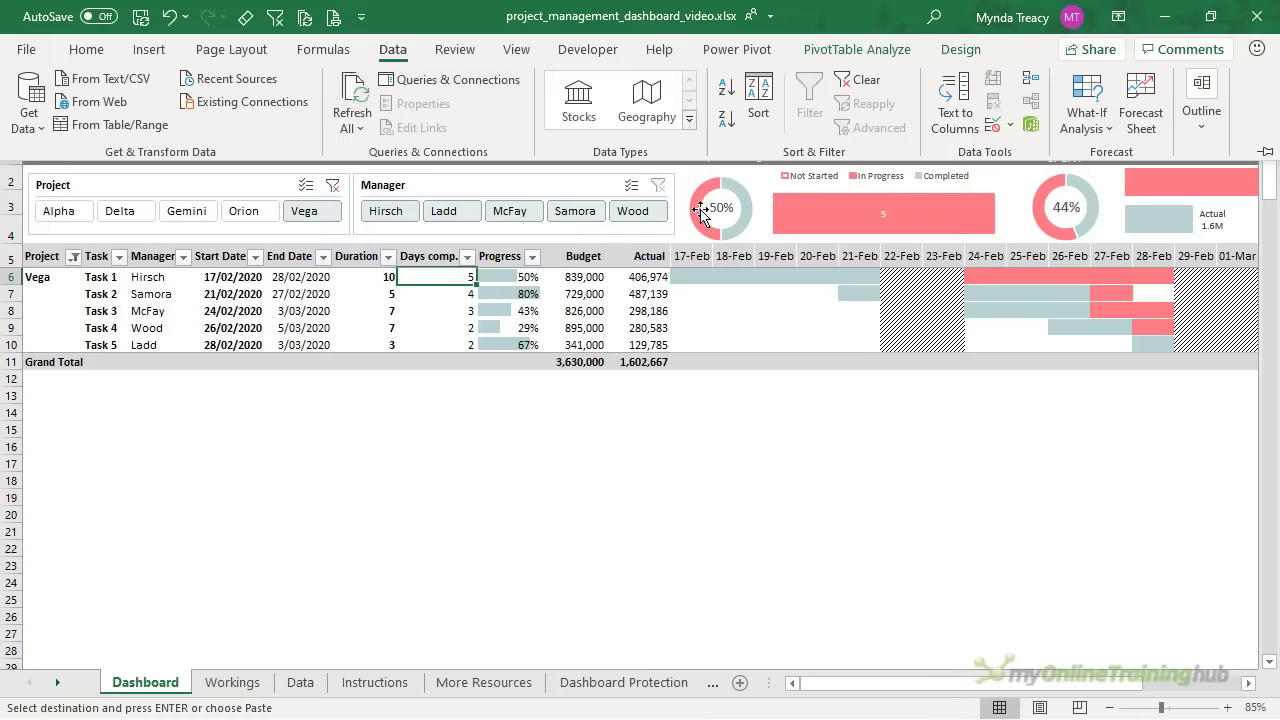
click(352, 95)
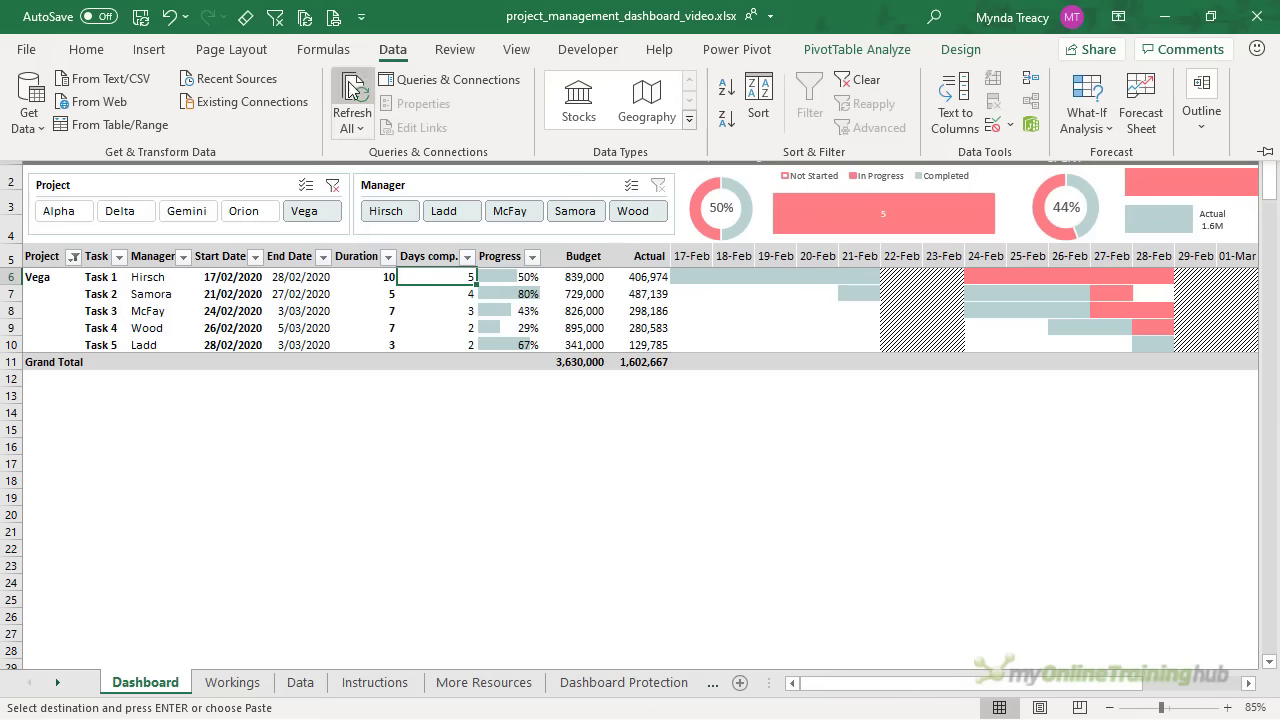